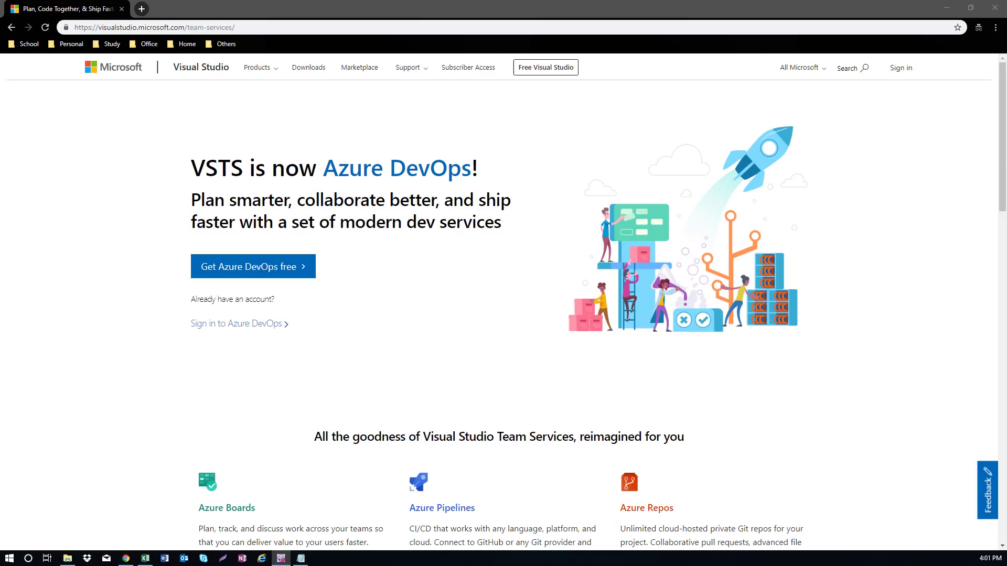
# Step: Highlight the word VSTS in the heading, then start the free Azure DevOps signup
pyautogui.moveTo(192, 167); pyautogui.dragTo(244, 174)
pyautogui.click(207, 168)
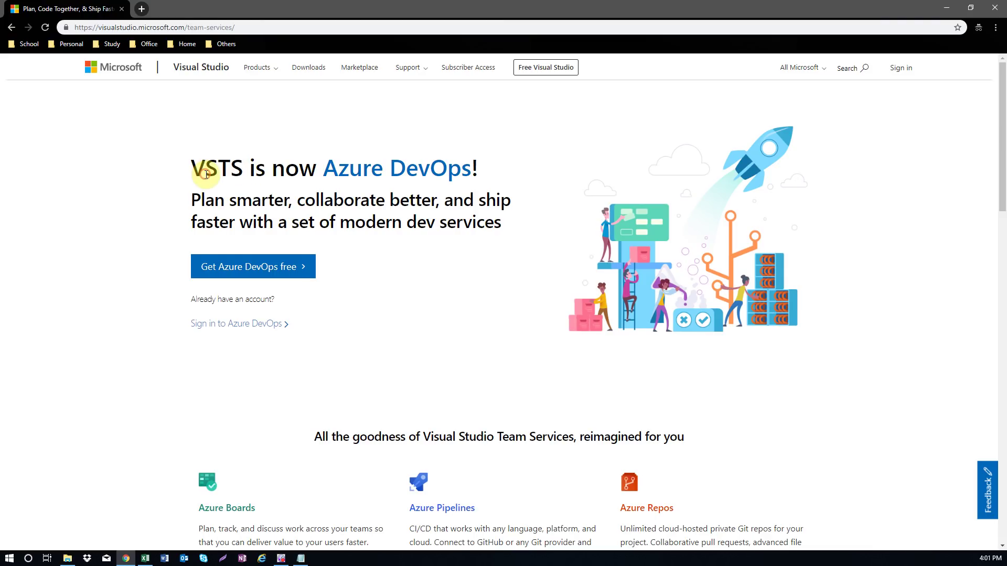
pyautogui.moveTo(192, 168); pyautogui.dragTo(243, 169)
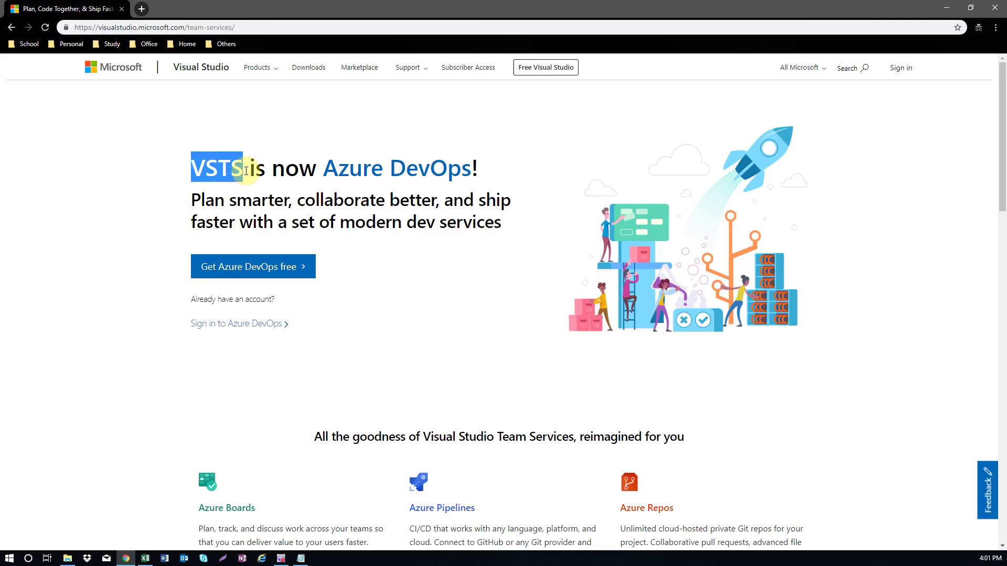
pyautogui.click(249, 169)
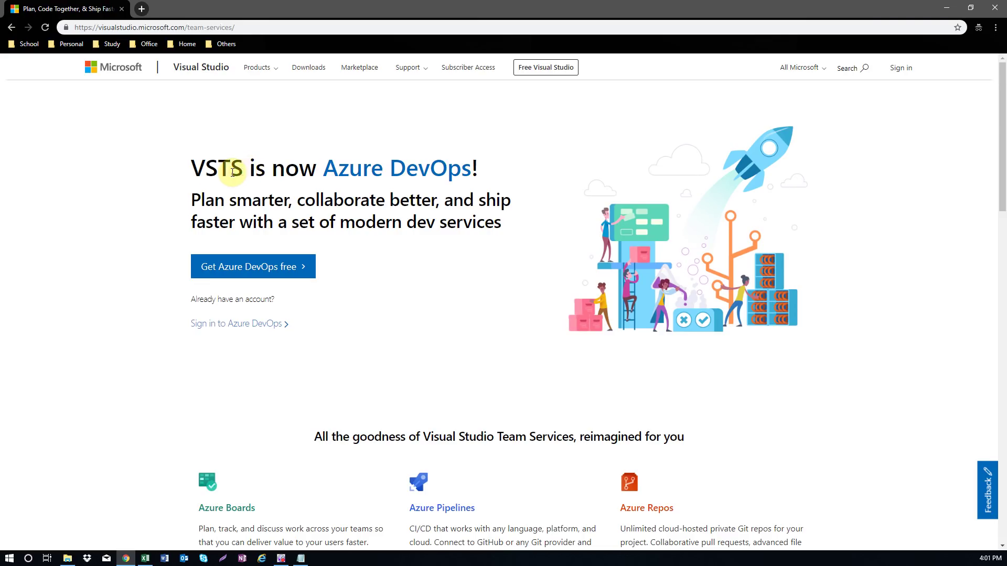
pyautogui.moveTo(242, 169); pyautogui.dragTo(192, 165)
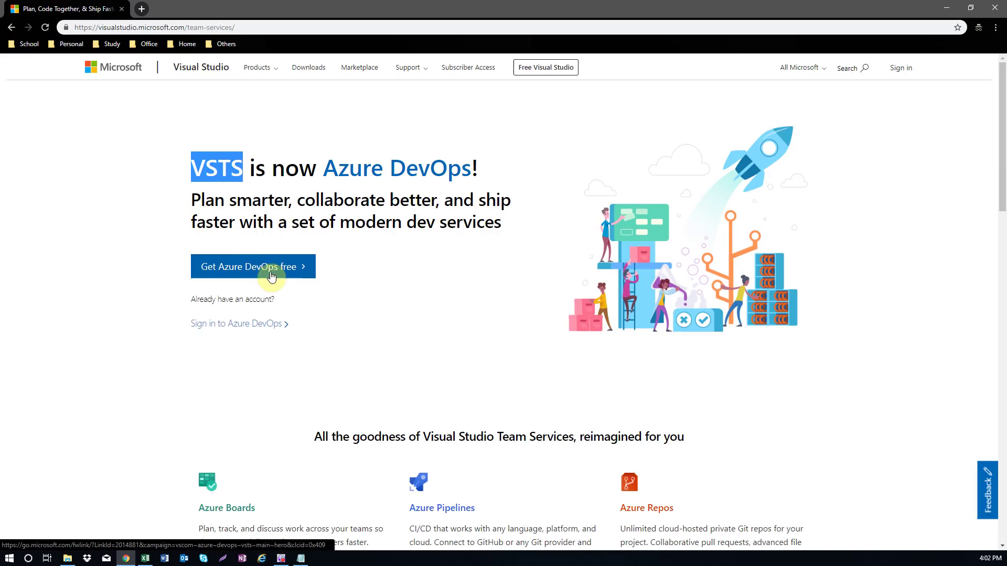
pyautogui.click(267, 271)
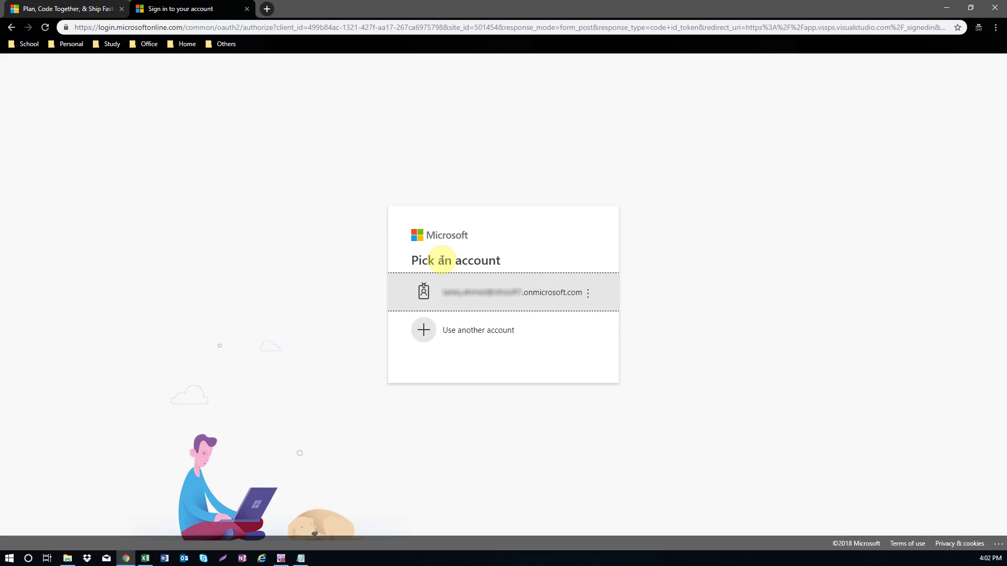
# Step: Sign in with the existing work account and its password, then accept the terms
pyautogui.click(443, 294)
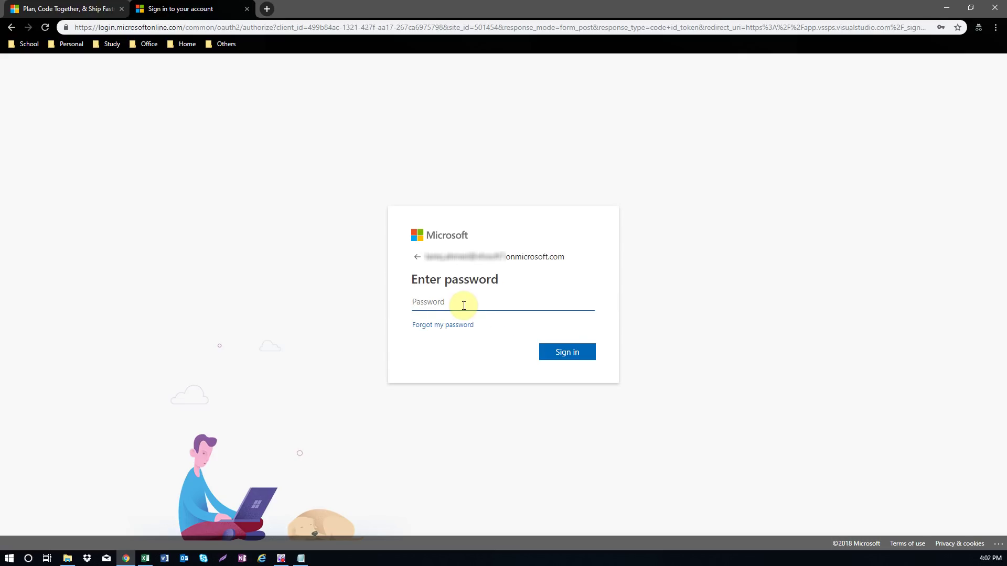
pyautogui.write('•')
pyautogui.click(573, 354)
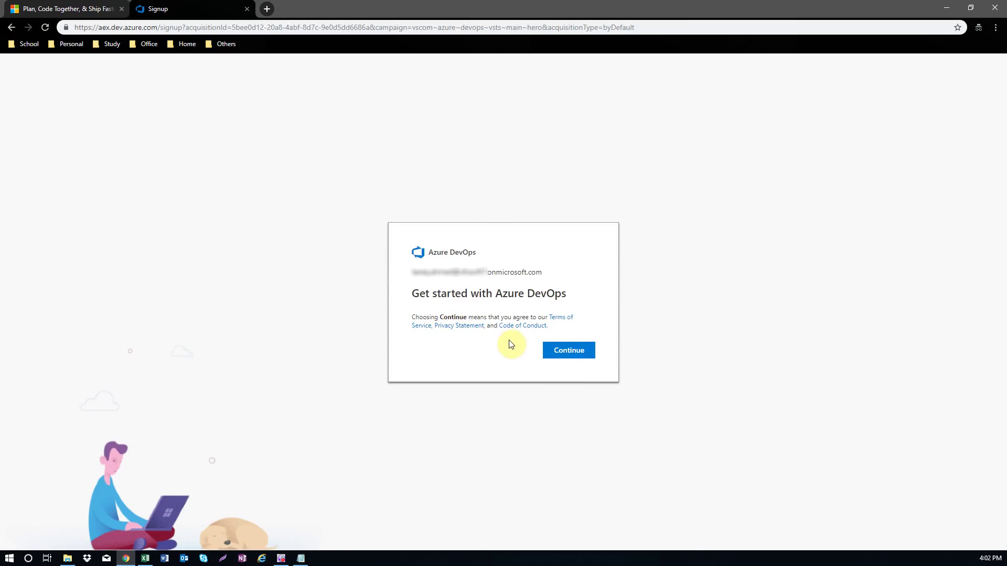
pyautogui.click(557, 352)
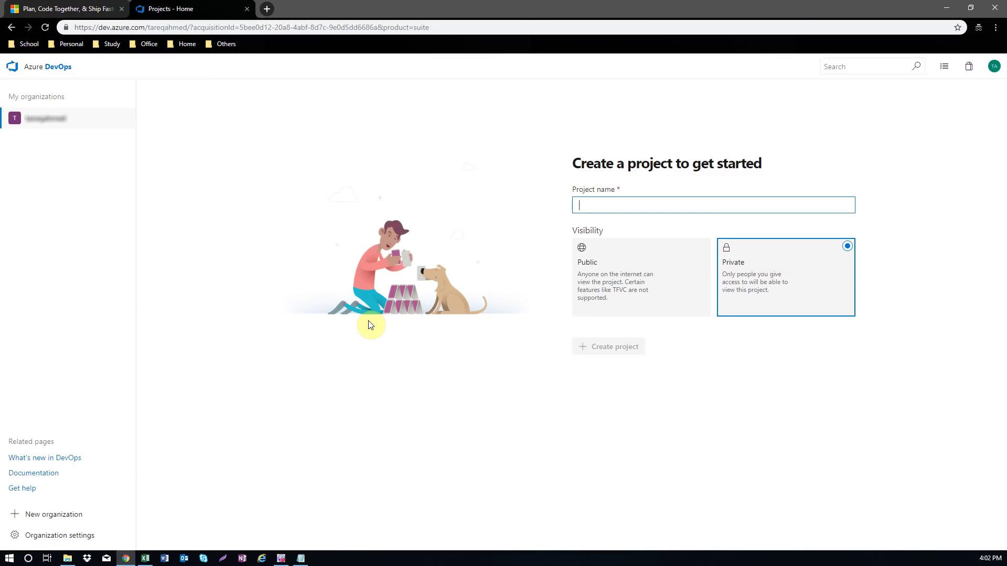
# Step: Name the new private project 'Retail1' and create it
pyautogui.click(601, 206)
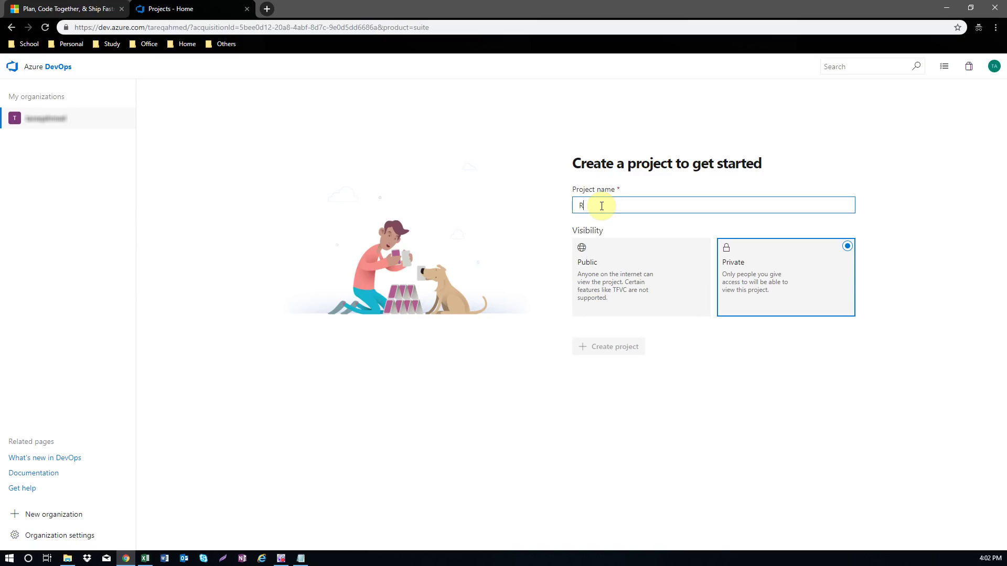
pyautogui.write('Retail1')
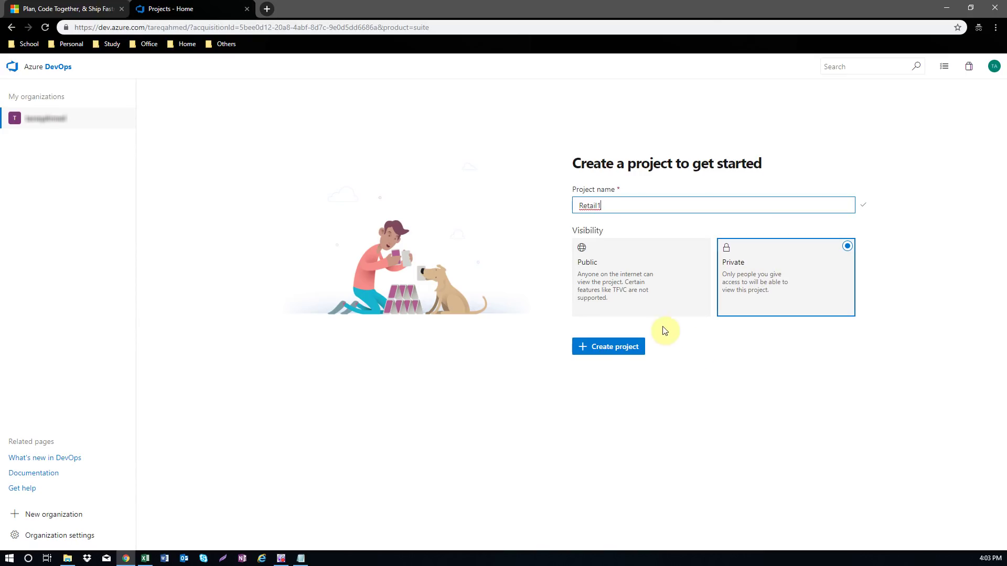
pyautogui.click(619, 348)
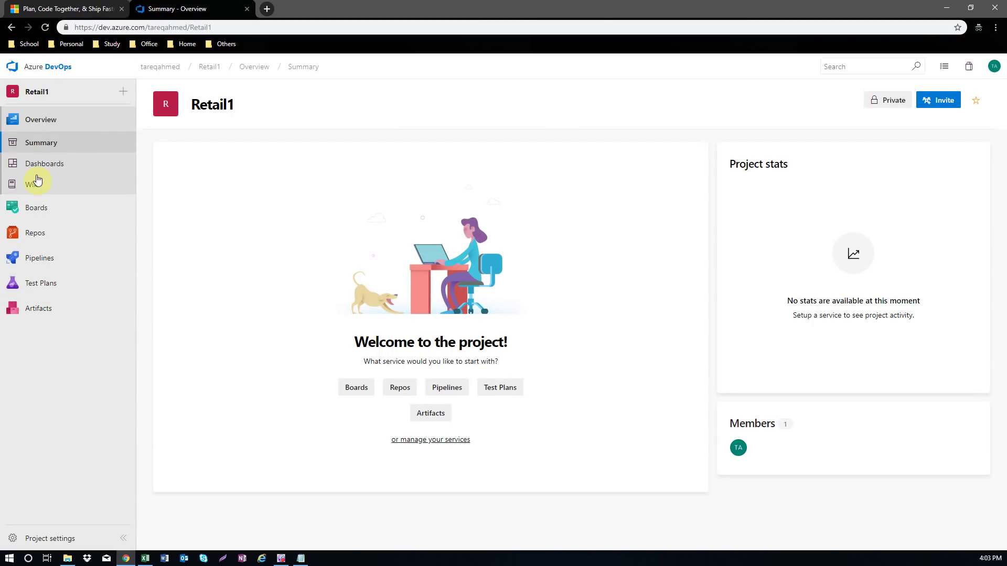
# Step: Switch off New Navigation in the profile's Preview features, confirm, and close the panel
pyautogui.moveTo(41, 285)
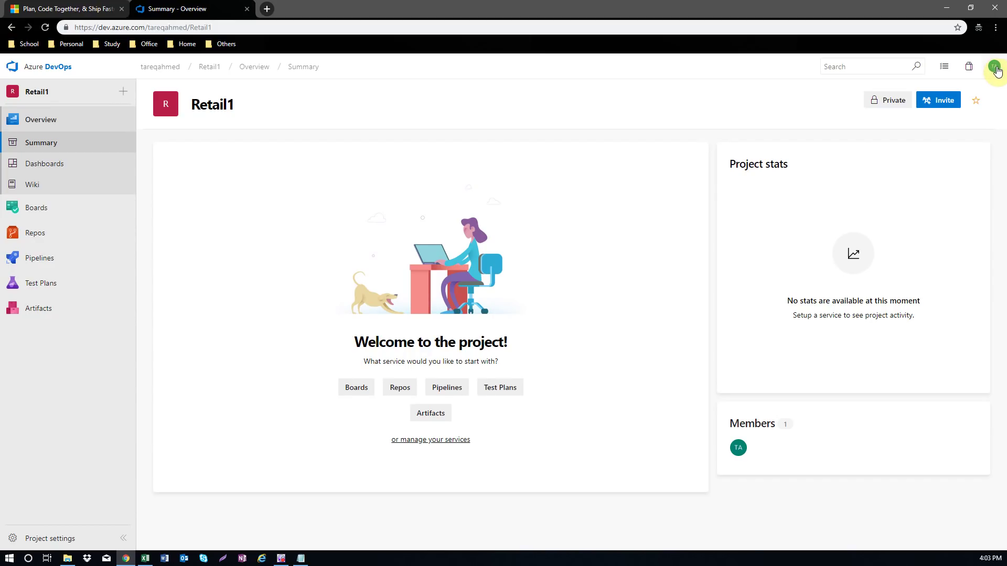
pyautogui.click(996, 69)
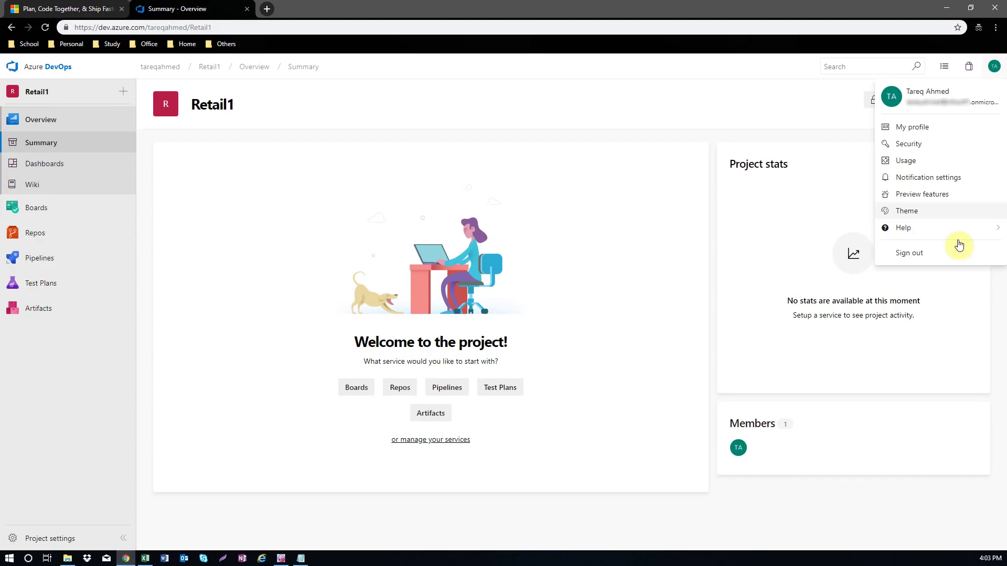
pyautogui.click(924, 199)
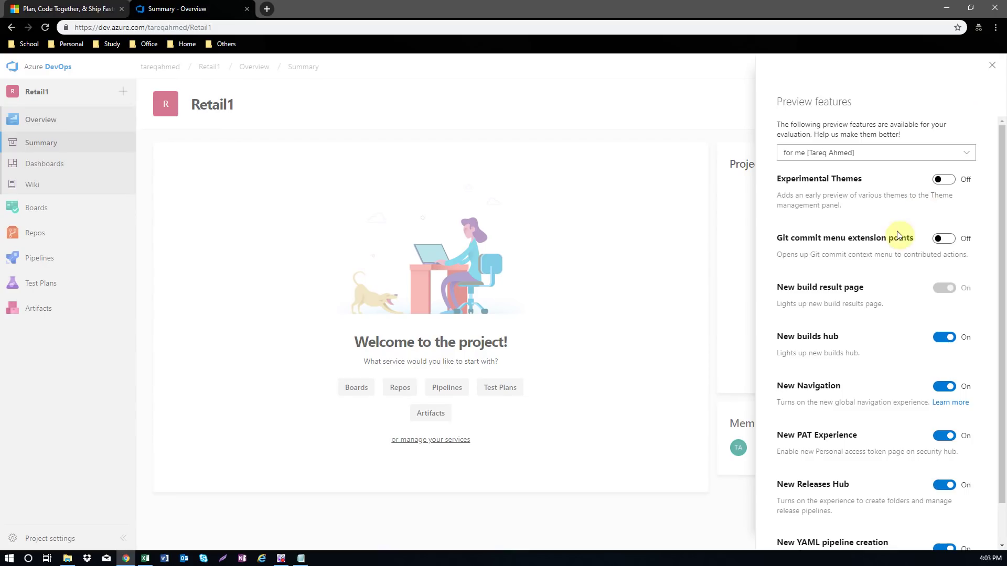
pyautogui.scroll(-1, 855, 373)
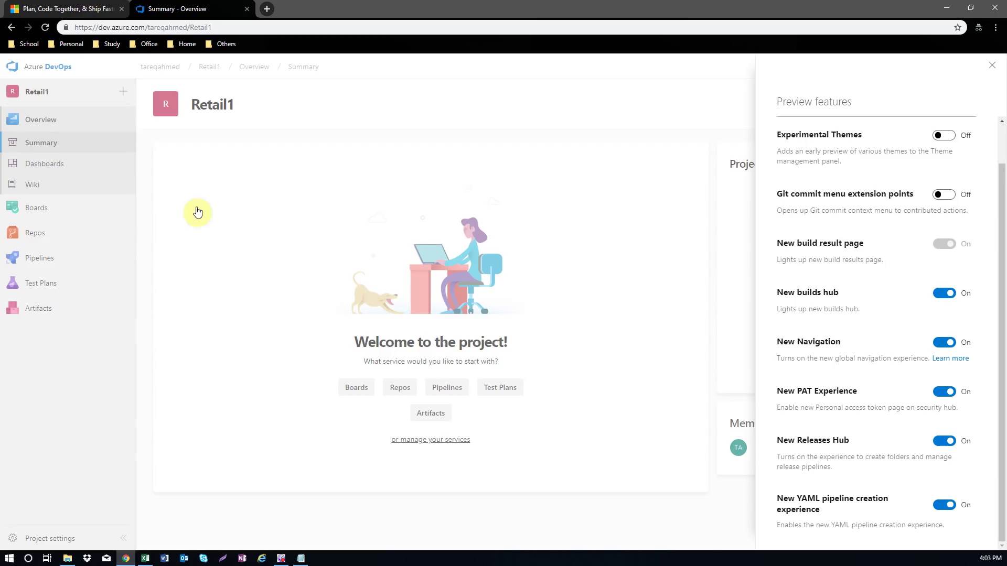
pyautogui.click(947, 343)
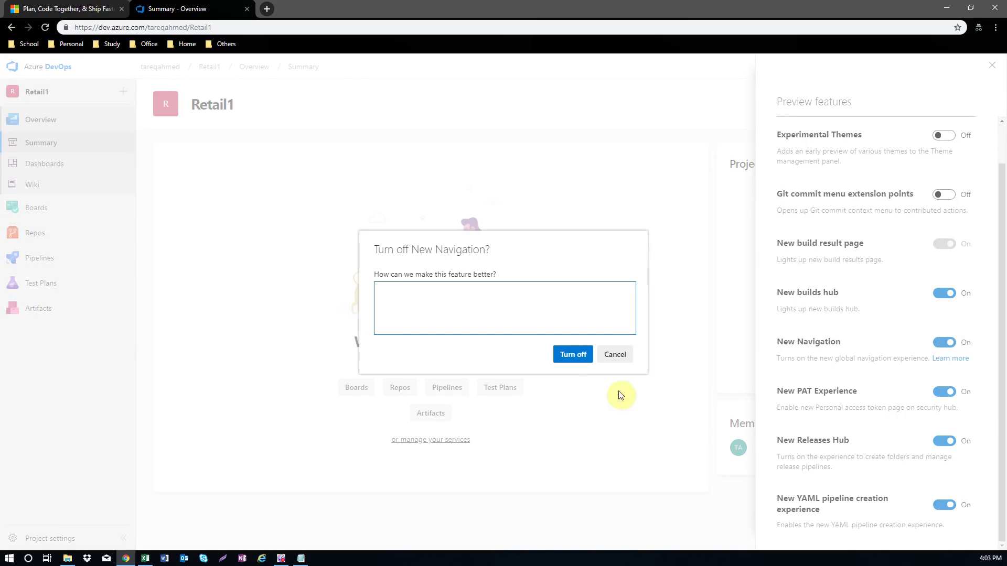
pyautogui.click(571, 355)
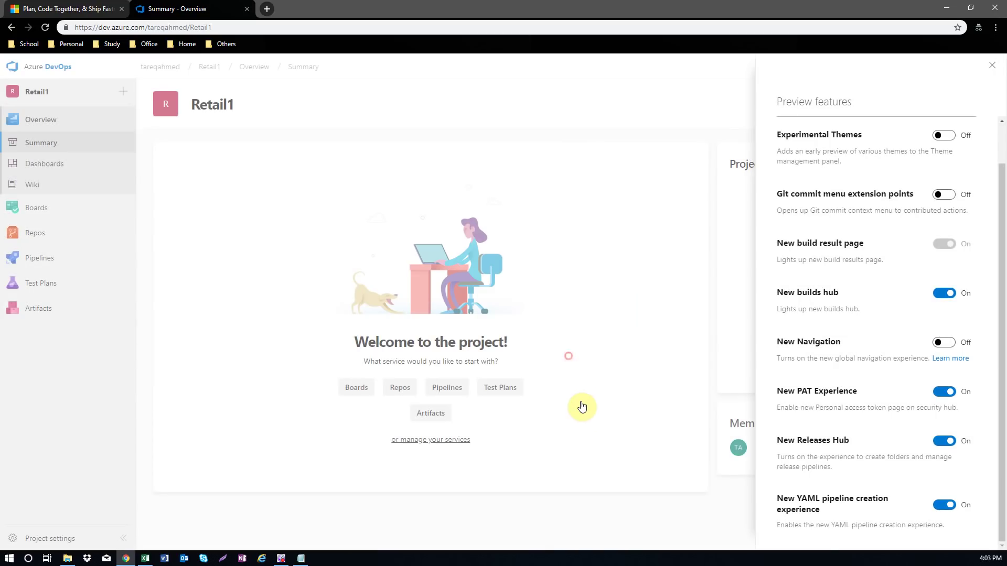
pyautogui.click(992, 66)
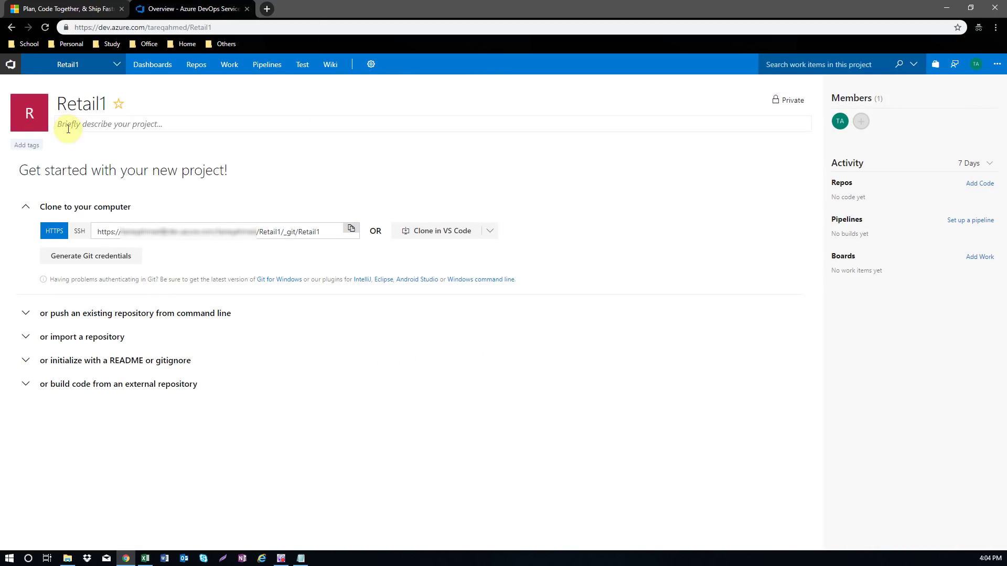
# Step: Star Retail1 as a favourite, then remove it from Recent on the organization's Projects page
pyautogui.click(116, 104)
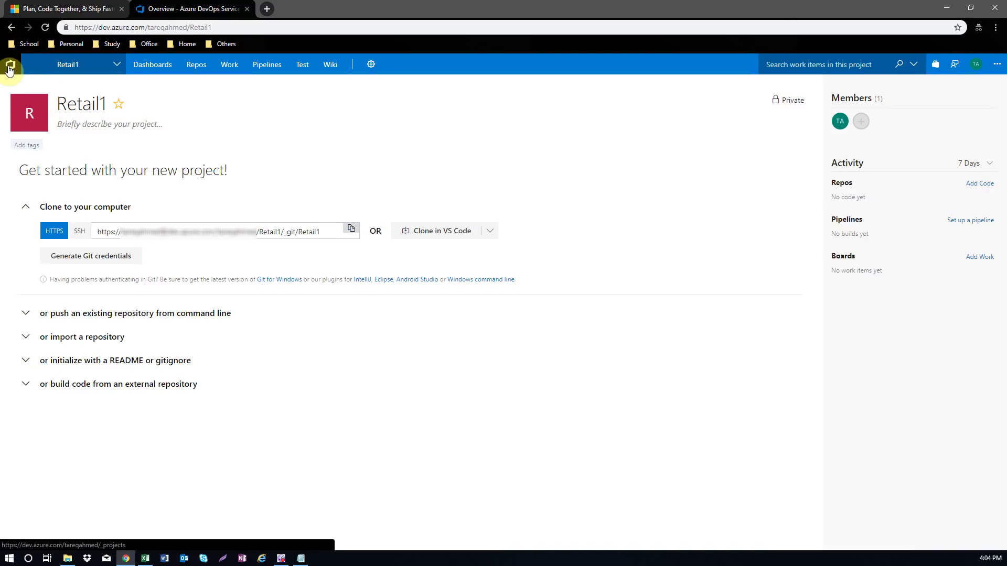
pyautogui.click(9, 67)
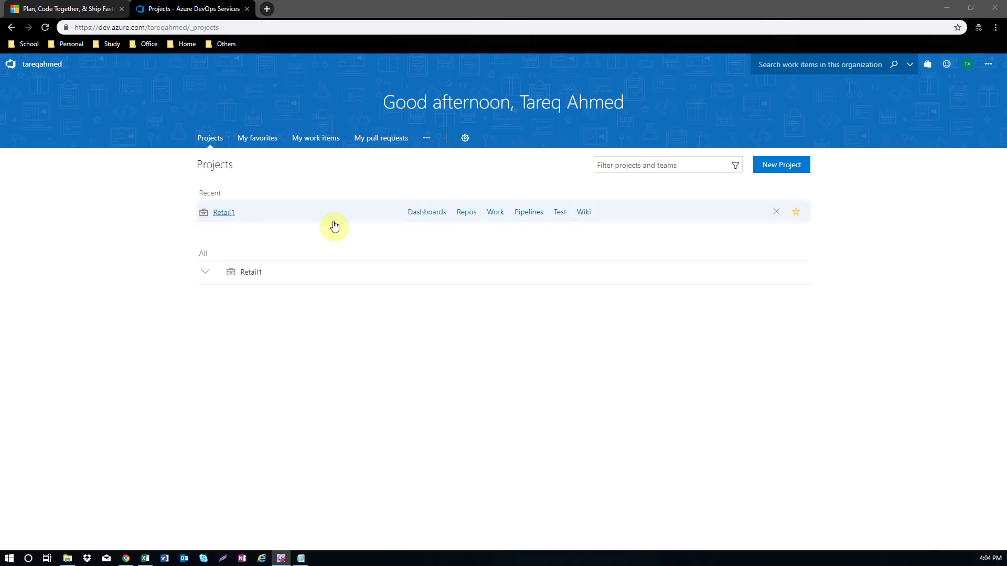
pyautogui.click(776, 212)
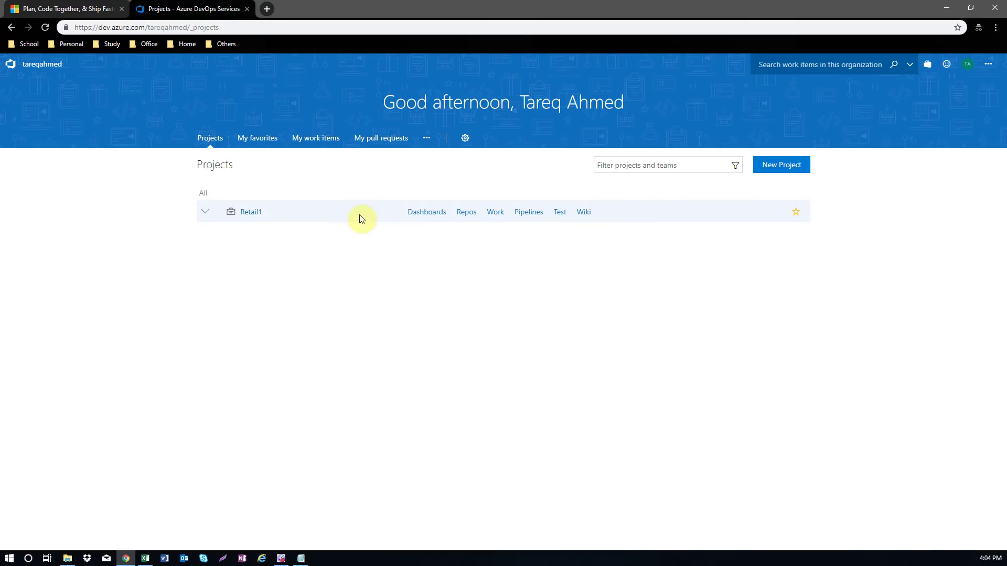
pyautogui.click(466, 139)
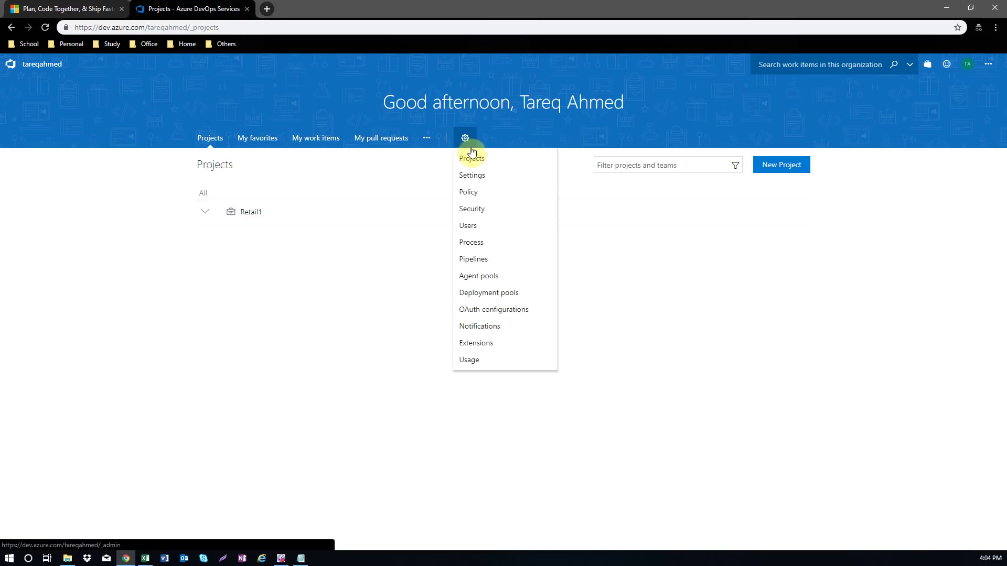
# Step: Delete the Retail1 project from project administration, confirming with its name 'Retail1'
pyautogui.click(470, 164)
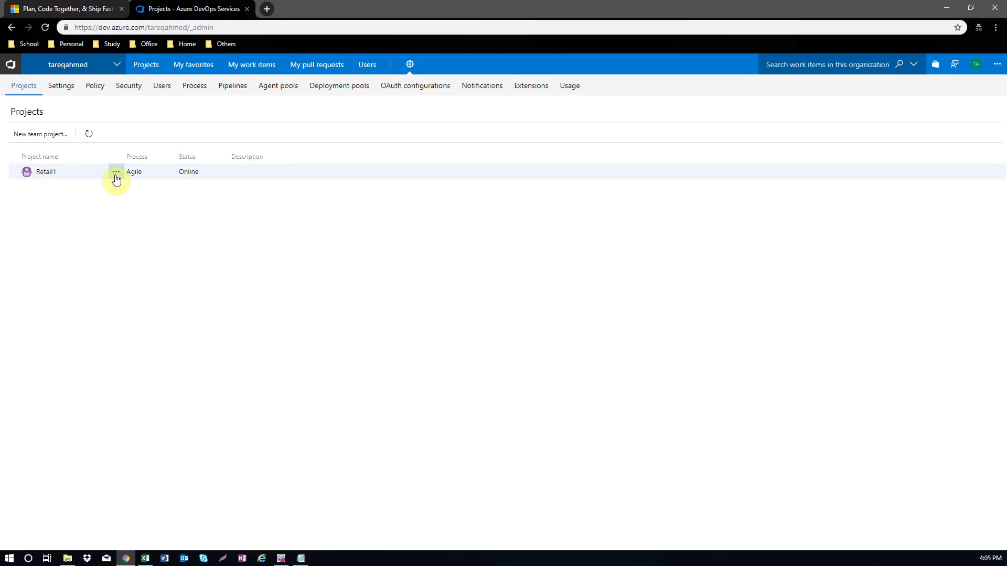
pyautogui.click(116, 173)
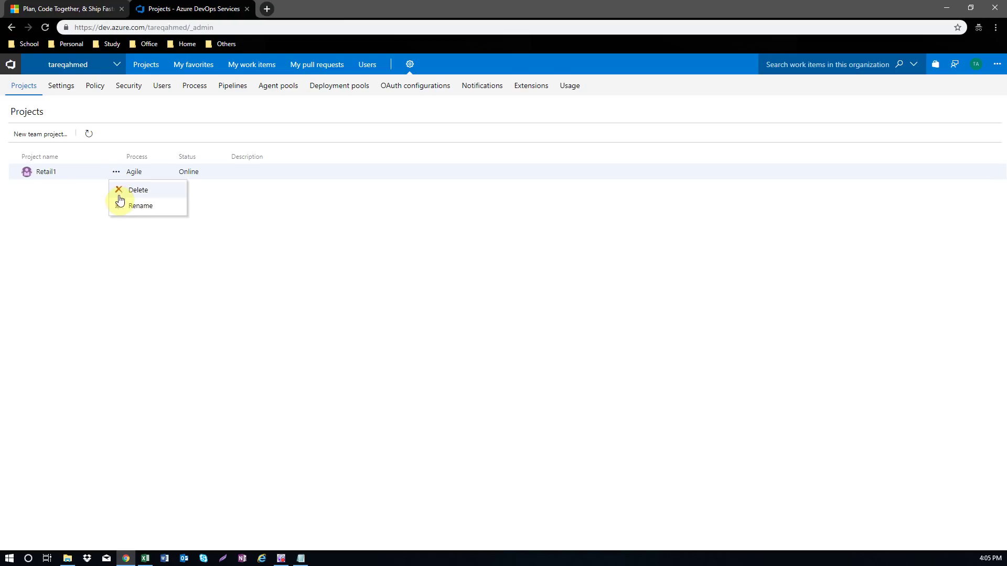
pyautogui.click(122, 190)
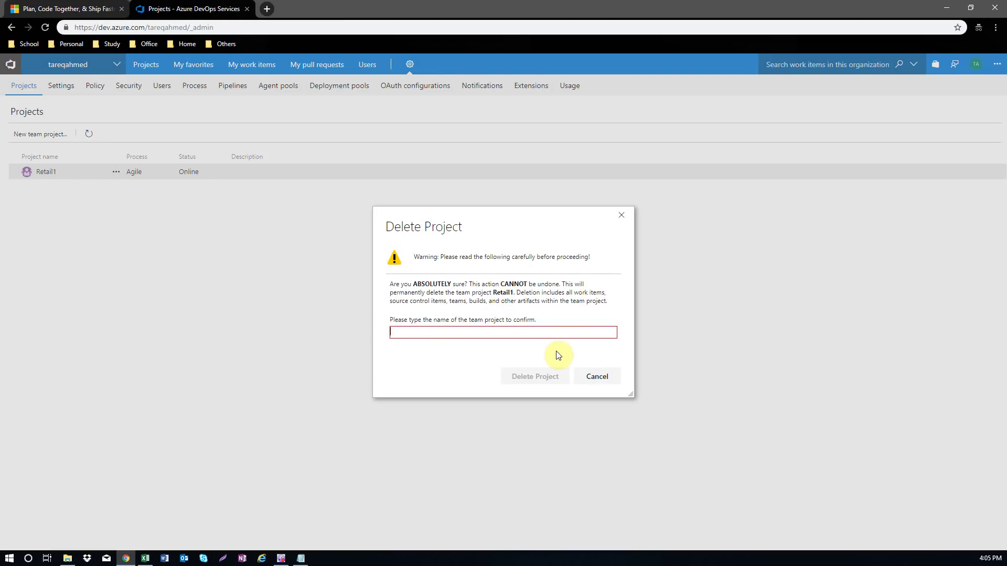
pyautogui.write('Retail1')
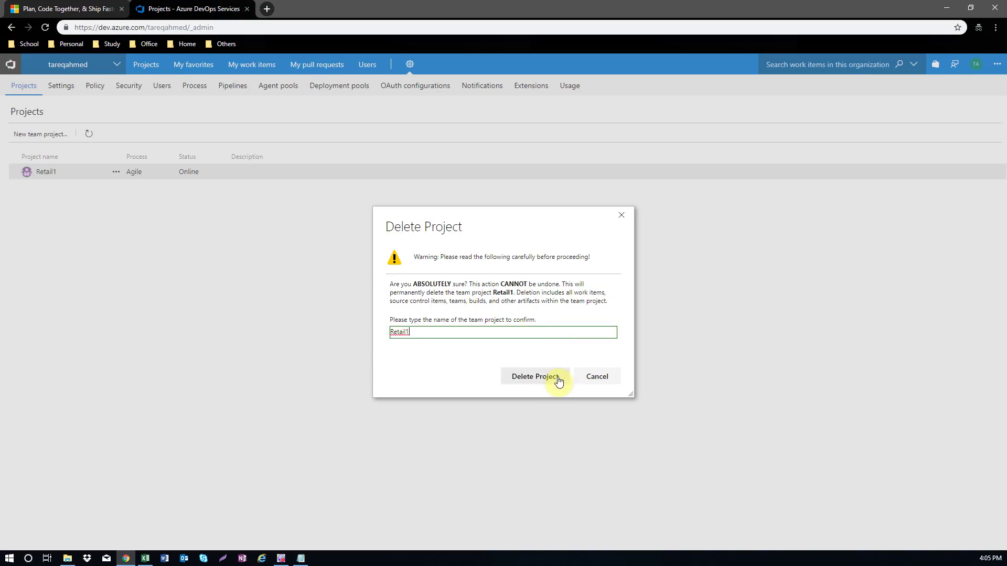
pyautogui.click(555, 378)
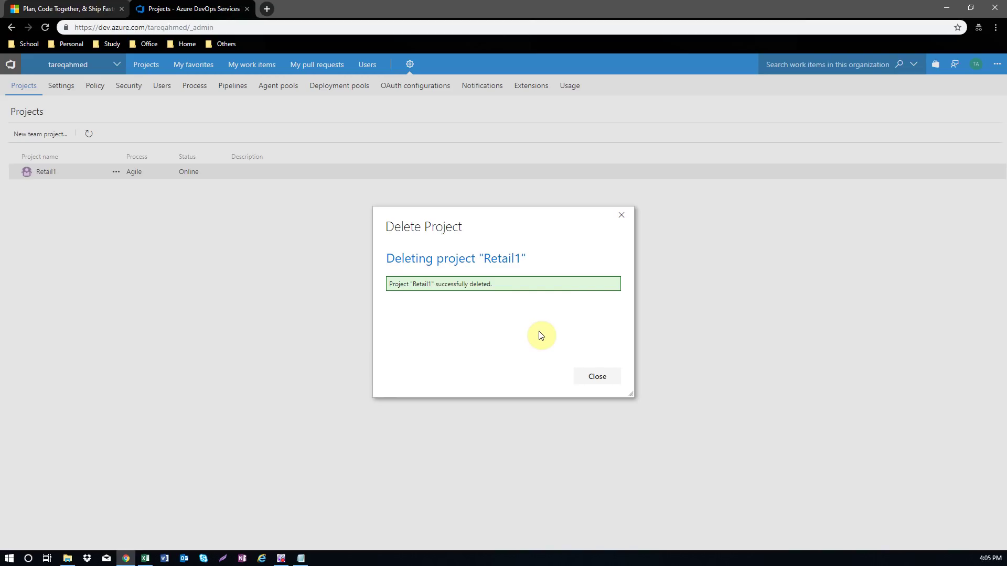
pyautogui.click(596, 373)
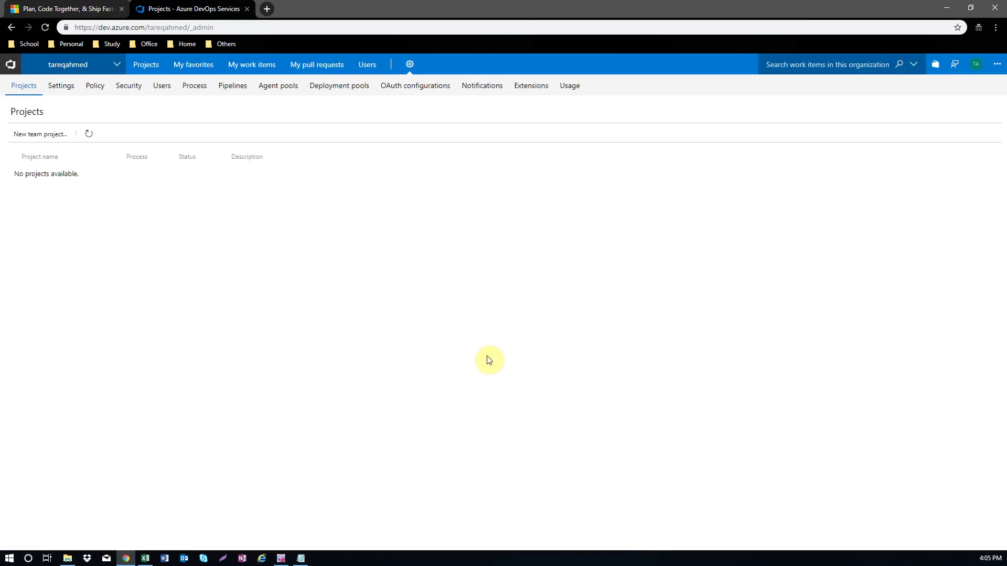
pyautogui.click(14, 68)
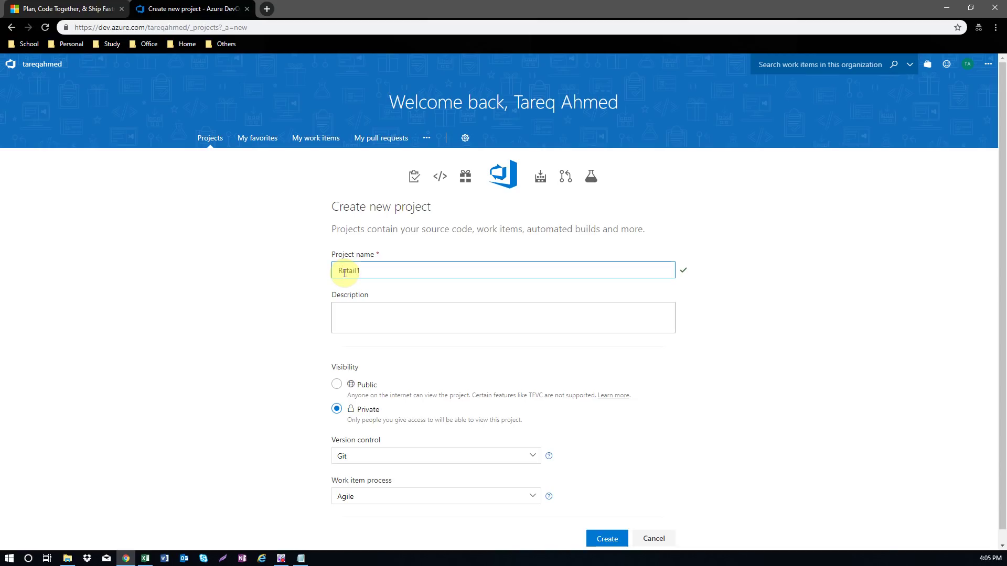
# Step: Create Retail1 with Team Foundation Version Control and the Scrum work item process
pyautogui.scroll(-1, 438, 319)
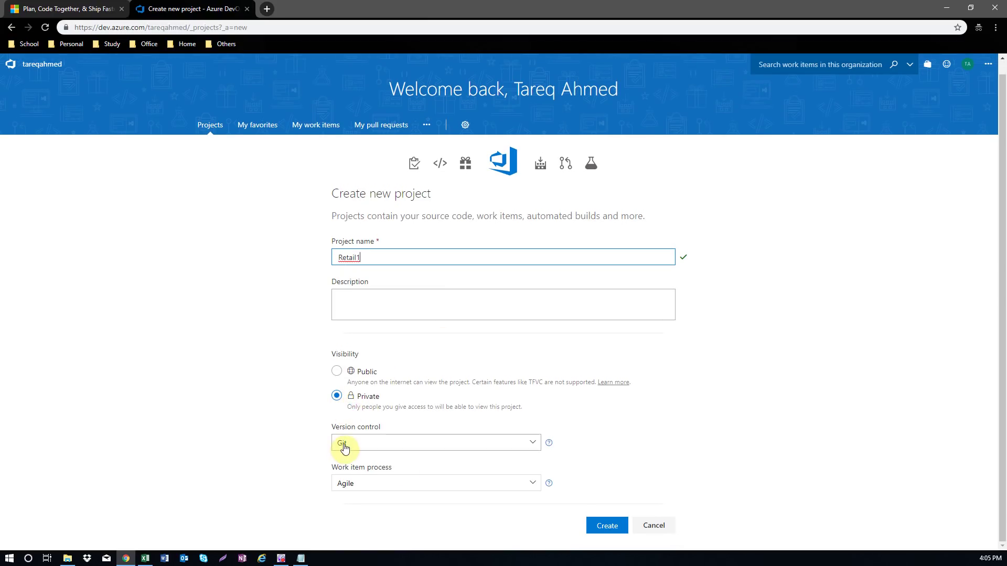
pyautogui.click(395, 443)
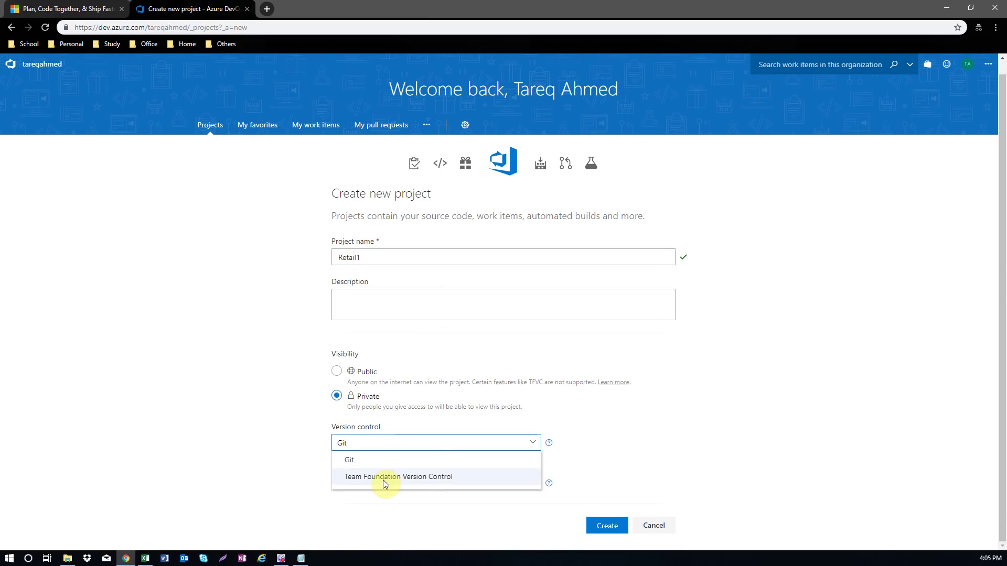
pyautogui.click(388, 478)
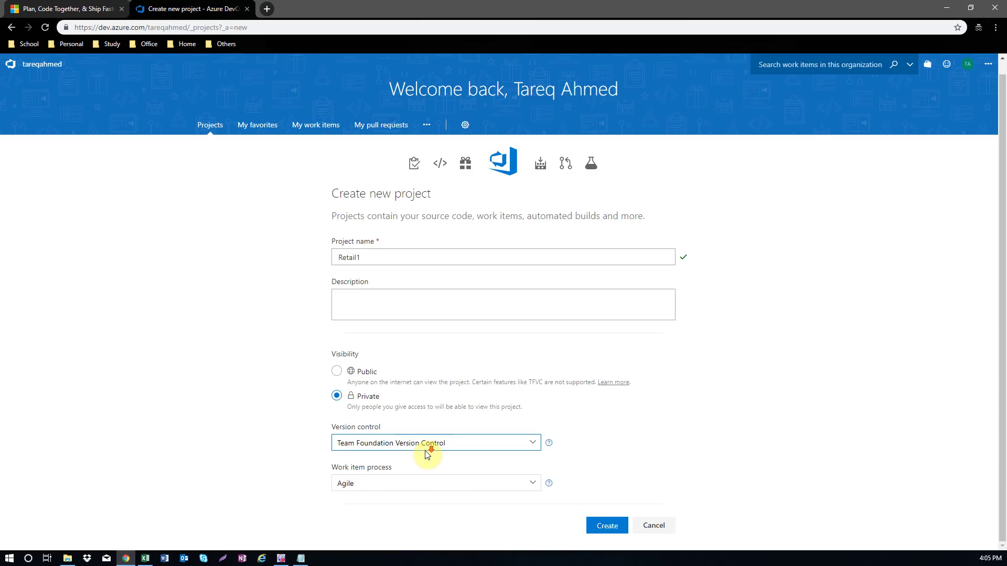
pyautogui.click(409, 486)
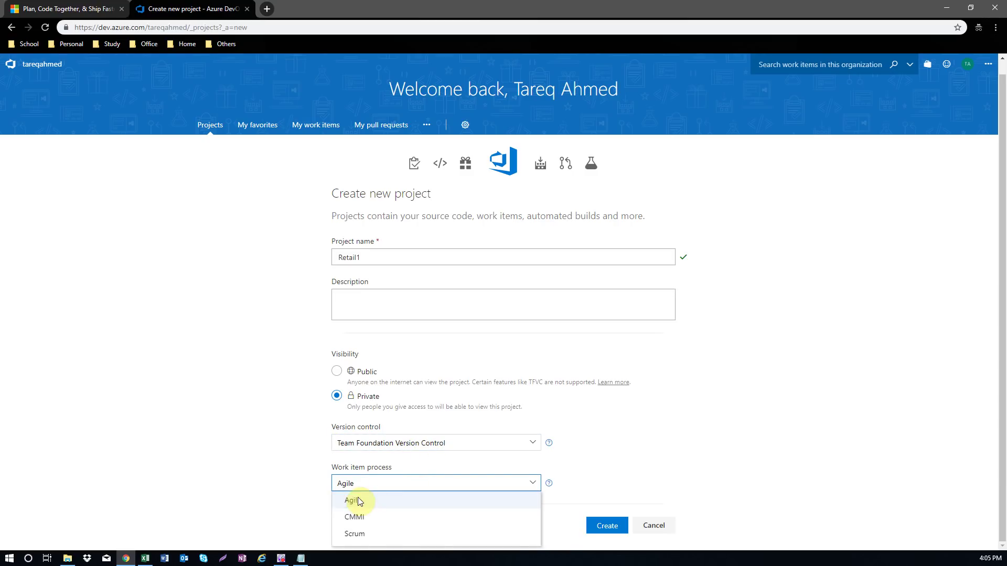
pyautogui.click(355, 534)
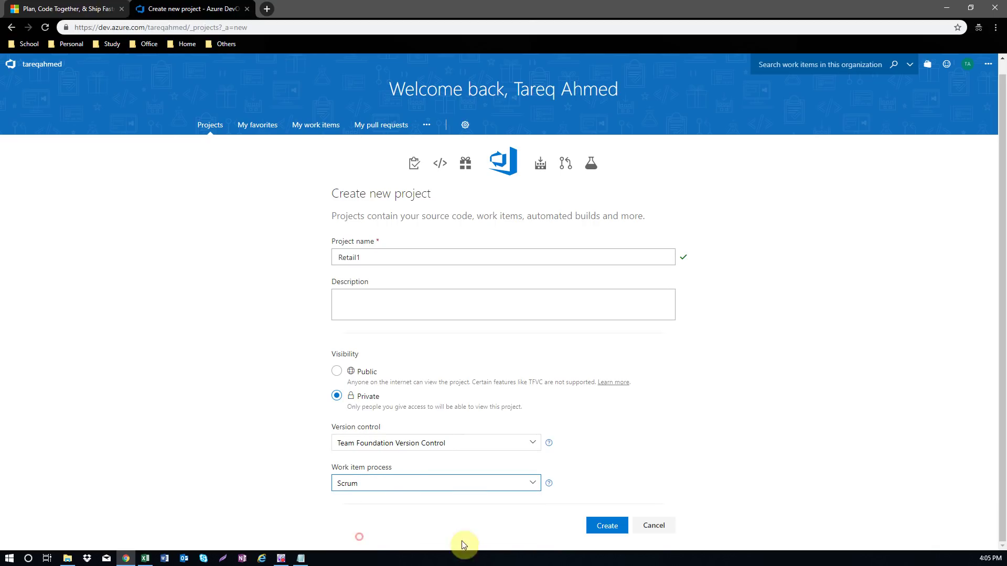
pyautogui.click(607, 533)
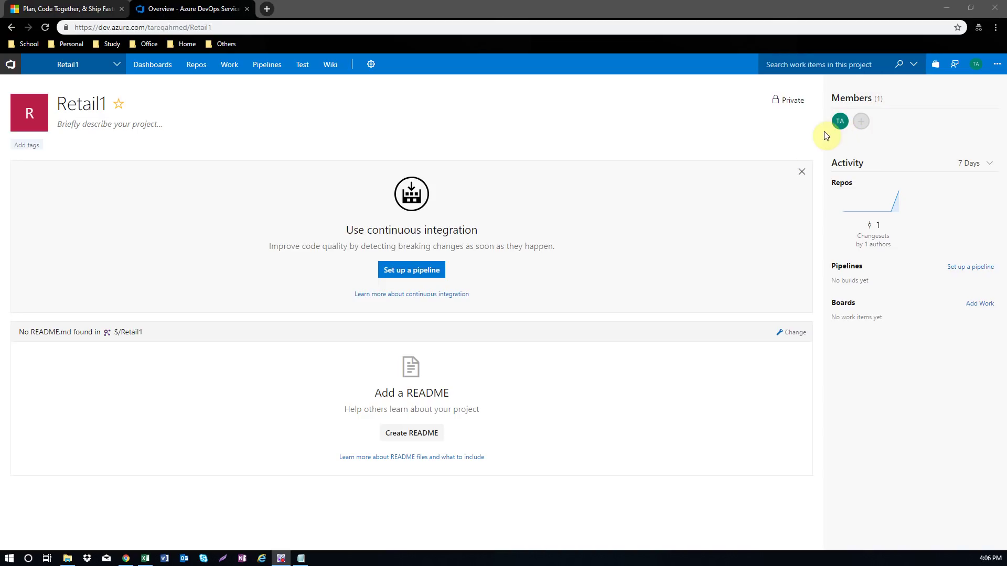
# Step: Queue five users, each found by name search, as invitees for Retail1 Team
pyautogui.click(861, 122)
pyautogui.click(762, 149)
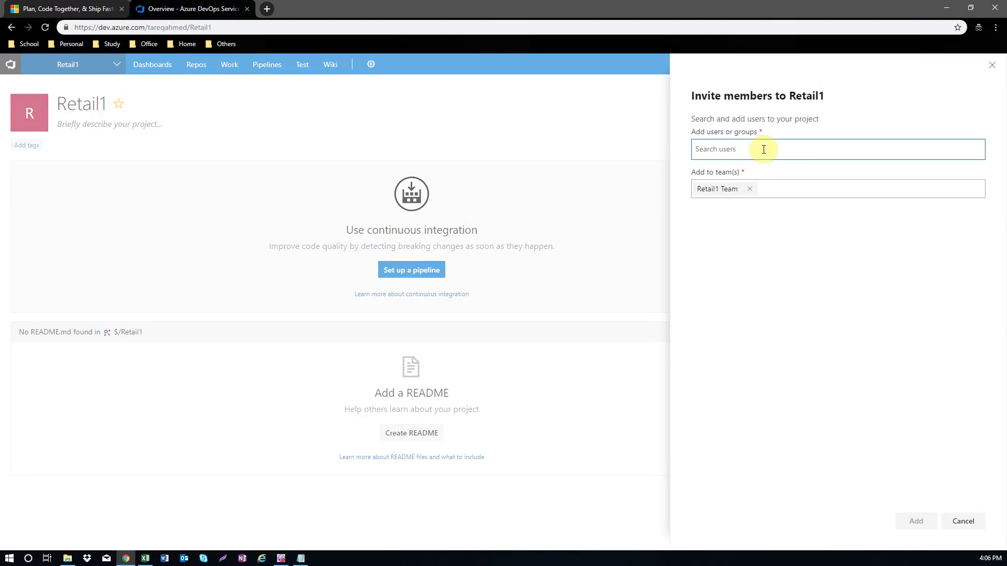
pyautogui.write('Fayu')
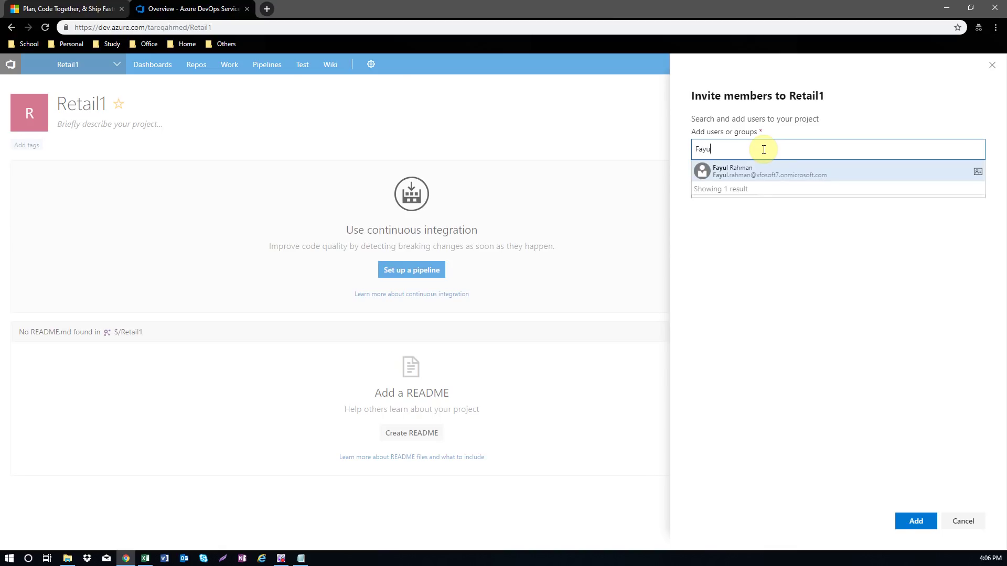
pyautogui.click(760, 172)
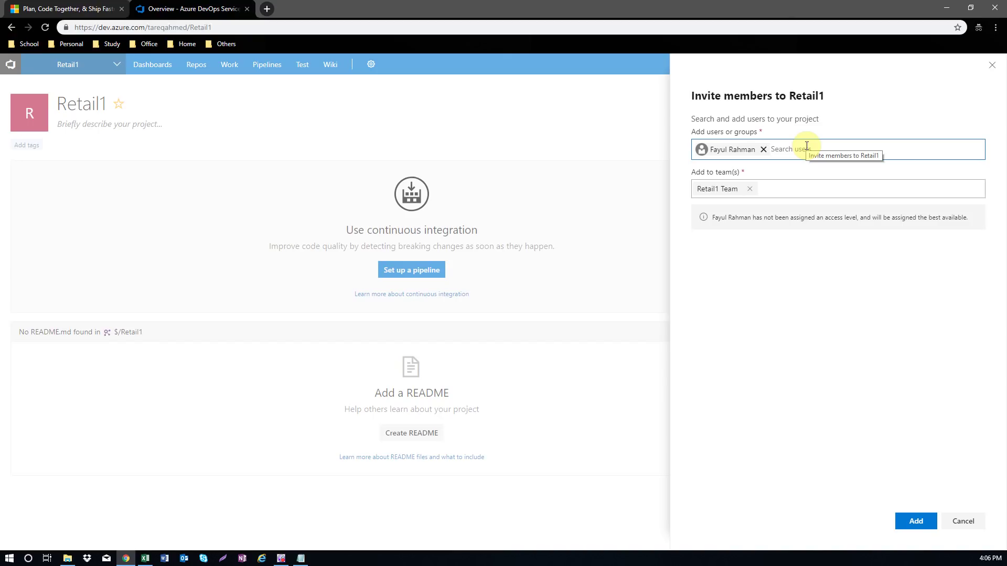
pyautogui.write('Mahbub')
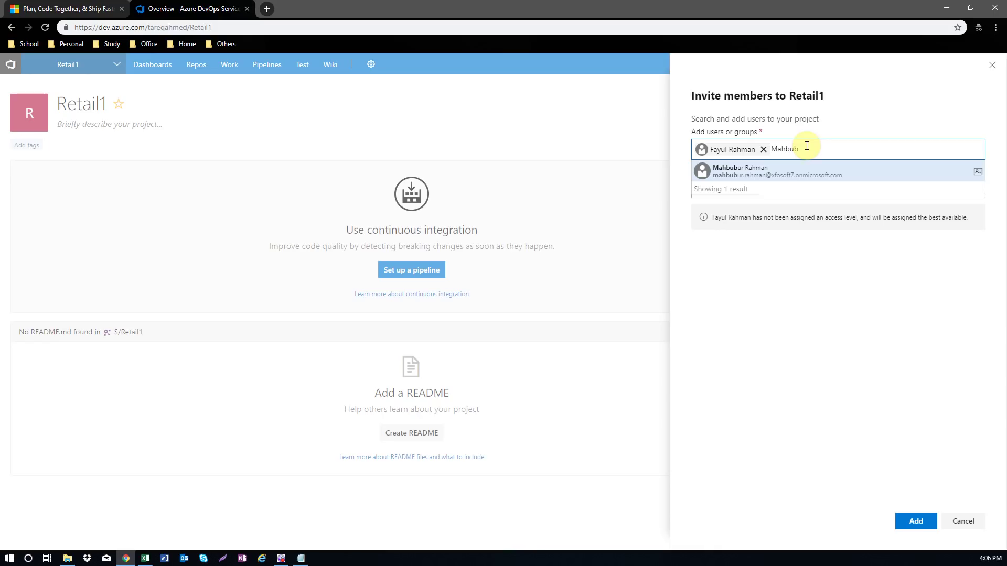
pyautogui.click(794, 171)
pyautogui.write('A')
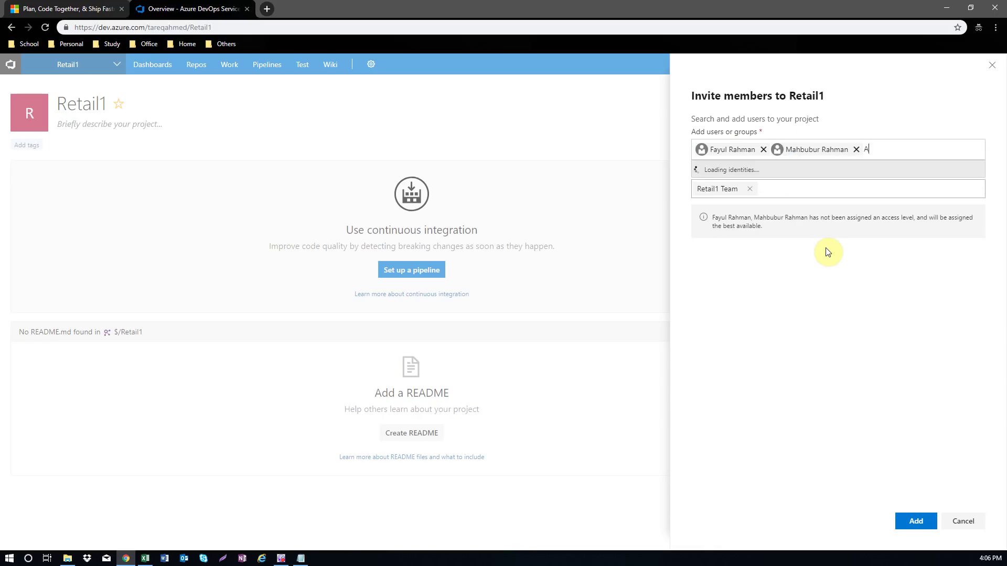
pyautogui.write('lex')
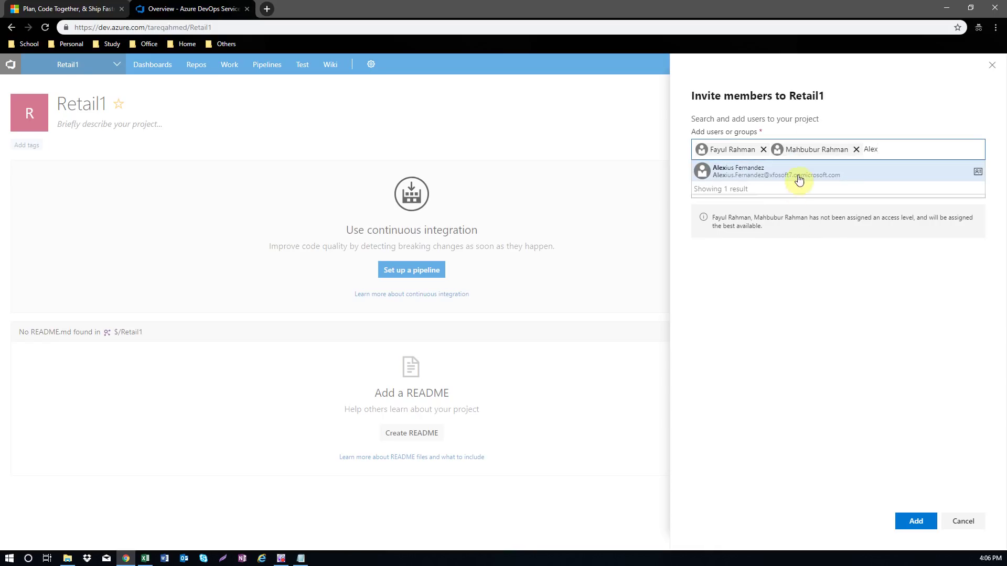
pyautogui.click(799, 180)
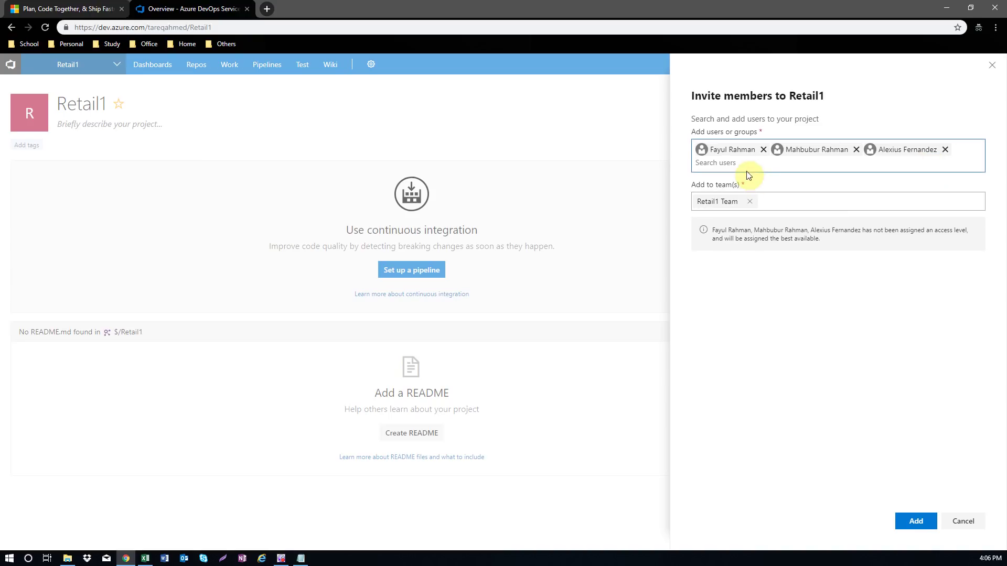
pyautogui.write('Amna')
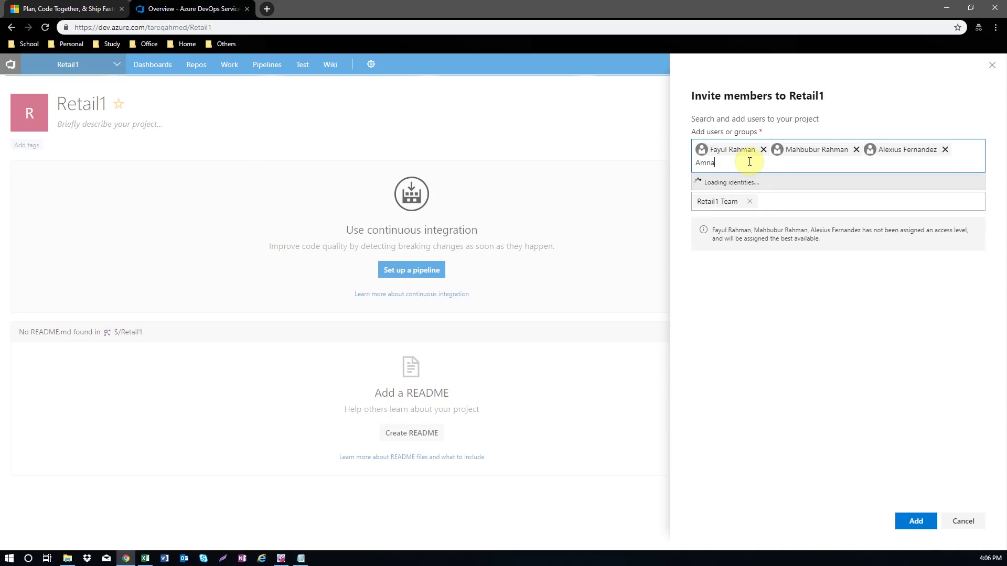
pyautogui.click(749, 191)
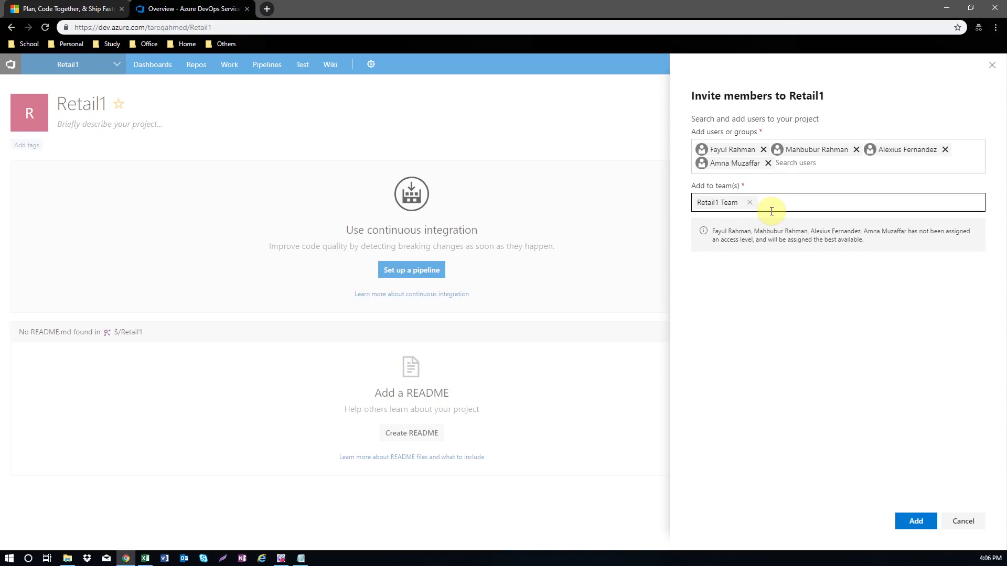
pyautogui.write('Zarin')
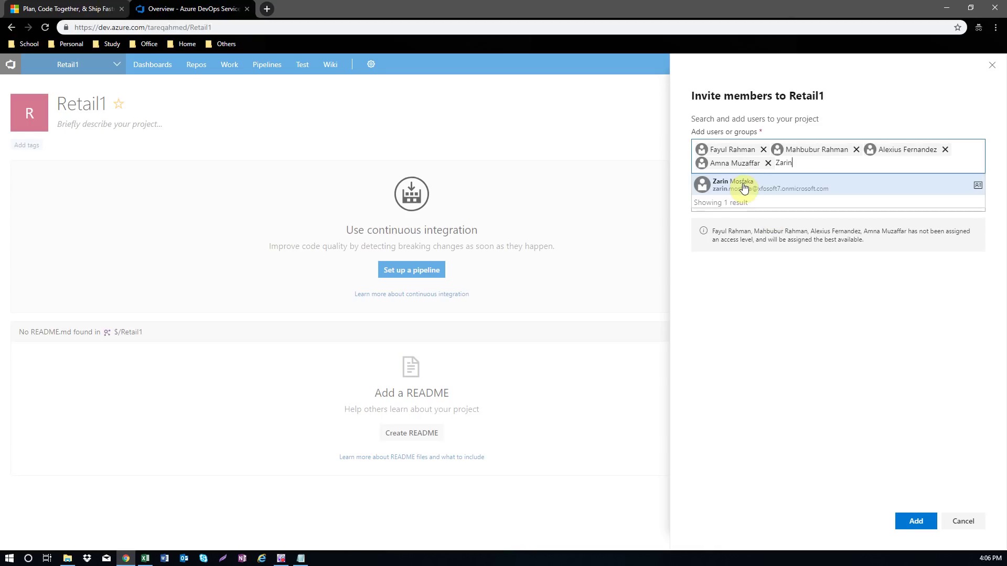
pyautogui.click(741, 183)
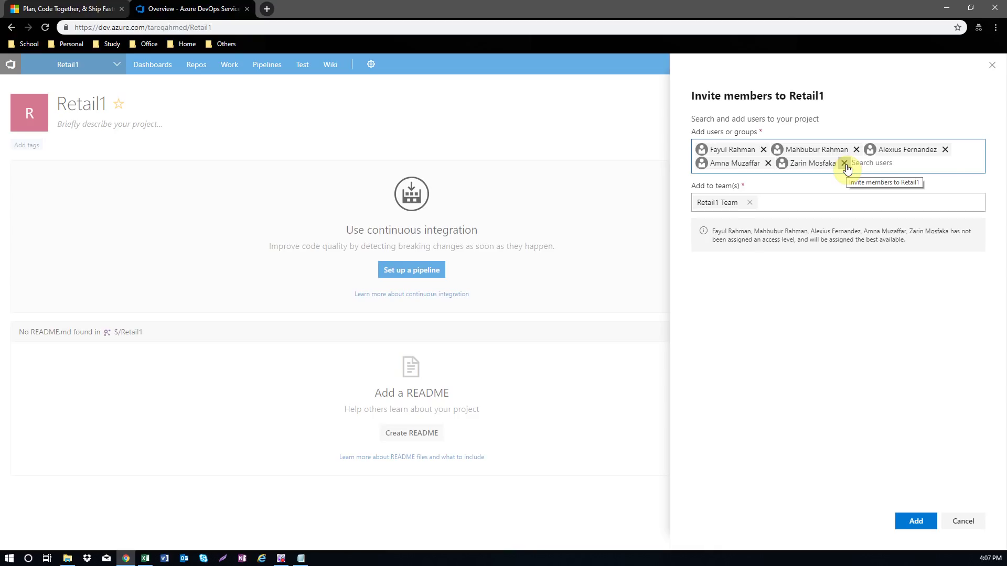
# Step: Remove the last invitee, then search for and add a different user instead
pyautogui.click(844, 163)
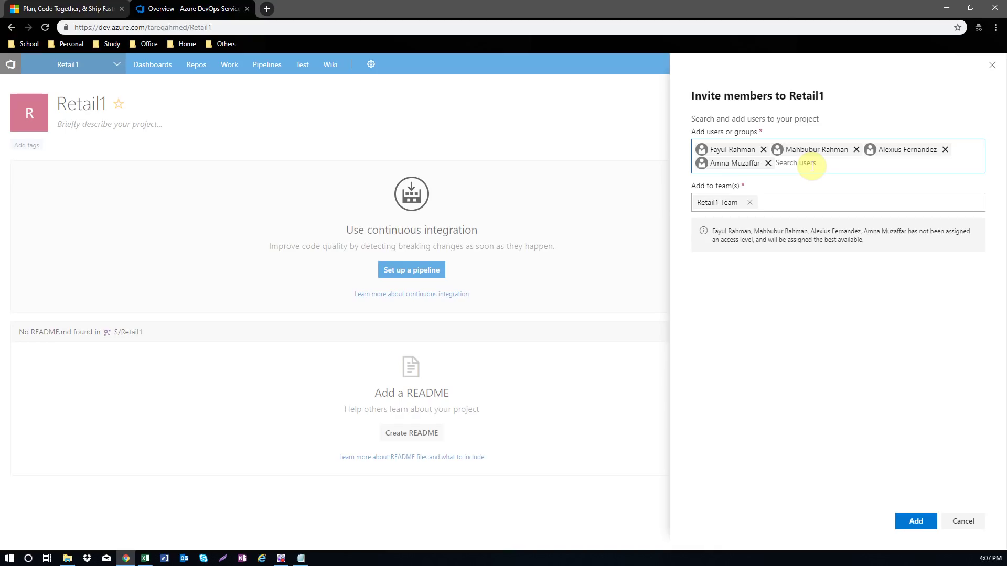
pyautogui.write('Suvo')
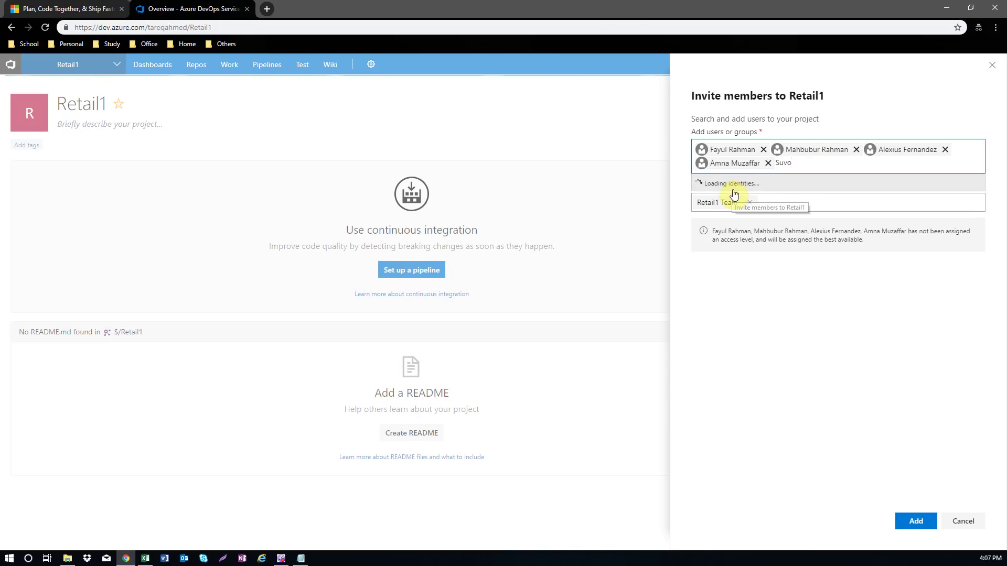
pyautogui.click(780, 171)
pyautogui.write('s')
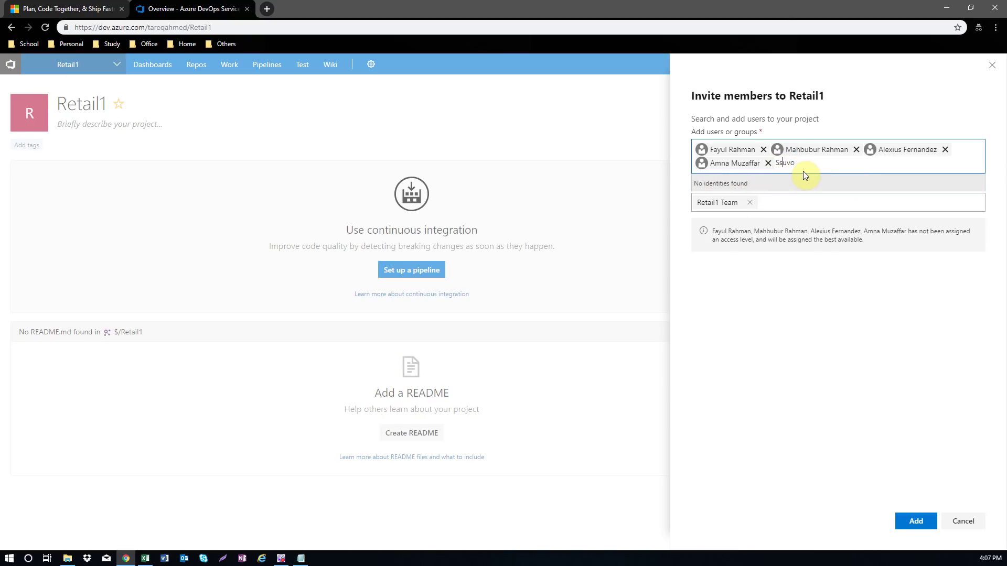
pyautogui.press('BackSpace')
pyautogui.write('h')
pyautogui.press('BackSpace')
pyautogui.press('BackSpace')
pyautogui.press('BackSpace')
pyautogui.press('BackSpace')
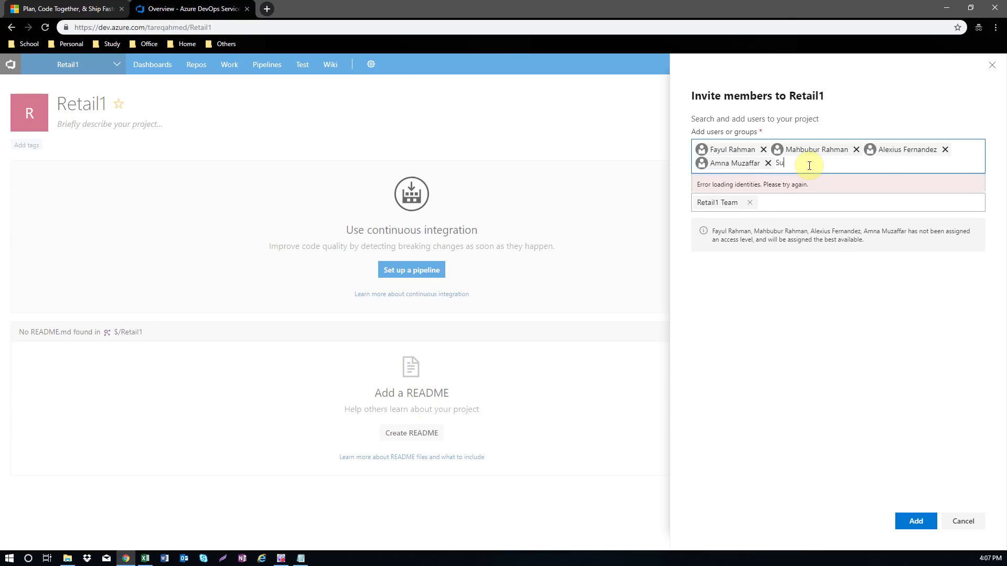
pyautogui.press('BackSpace')
pyautogui.press('BackSpace')
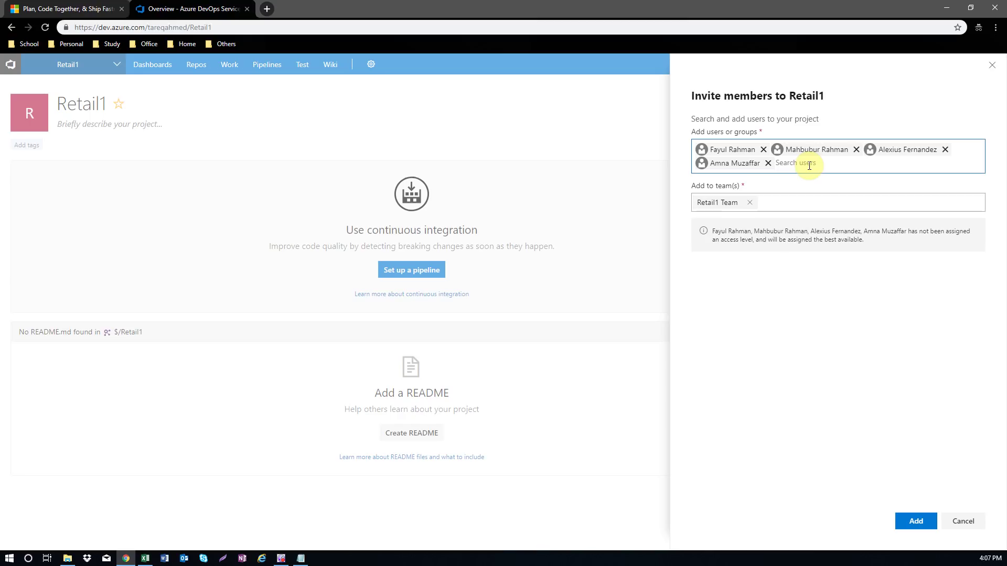
pyautogui.write('Su')
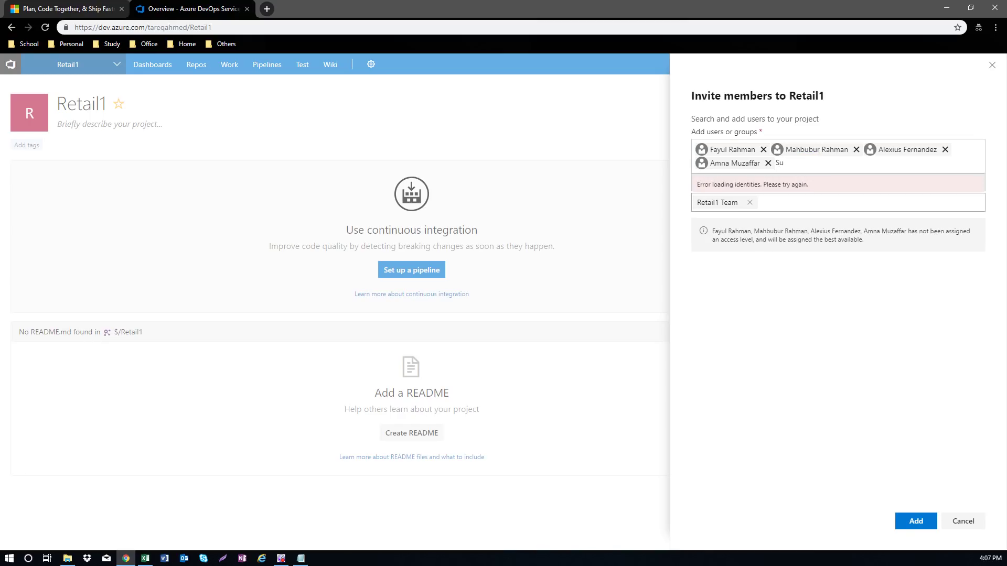
pyautogui.press('BackSpace')
pyautogui.press('BackSpace')
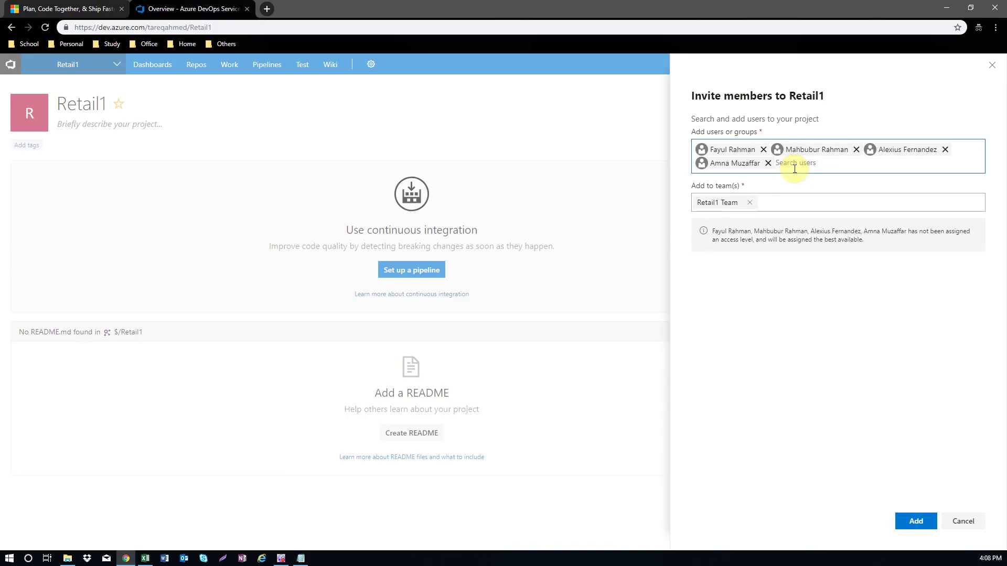
pyautogui.write('taj')
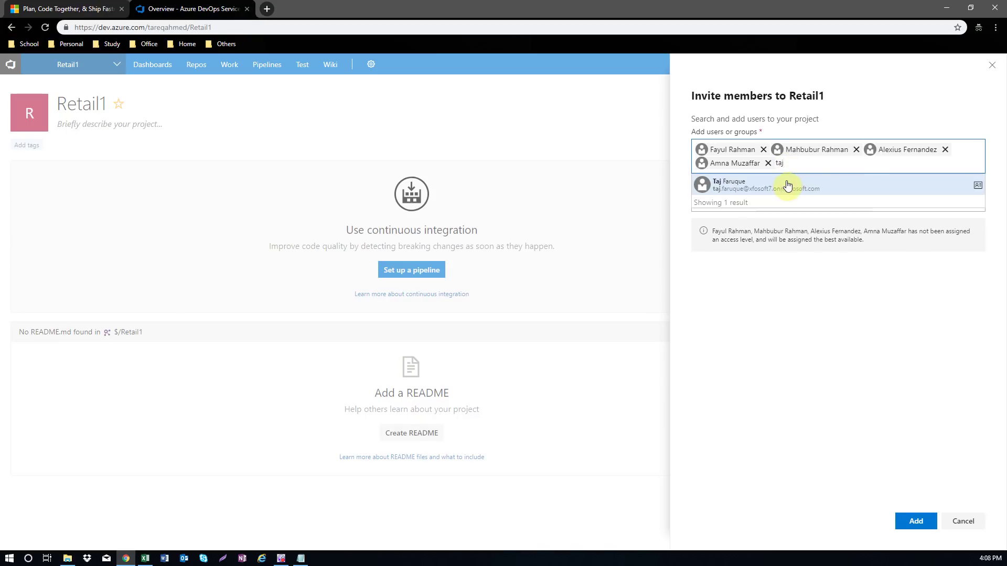
pyautogui.click(788, 185)
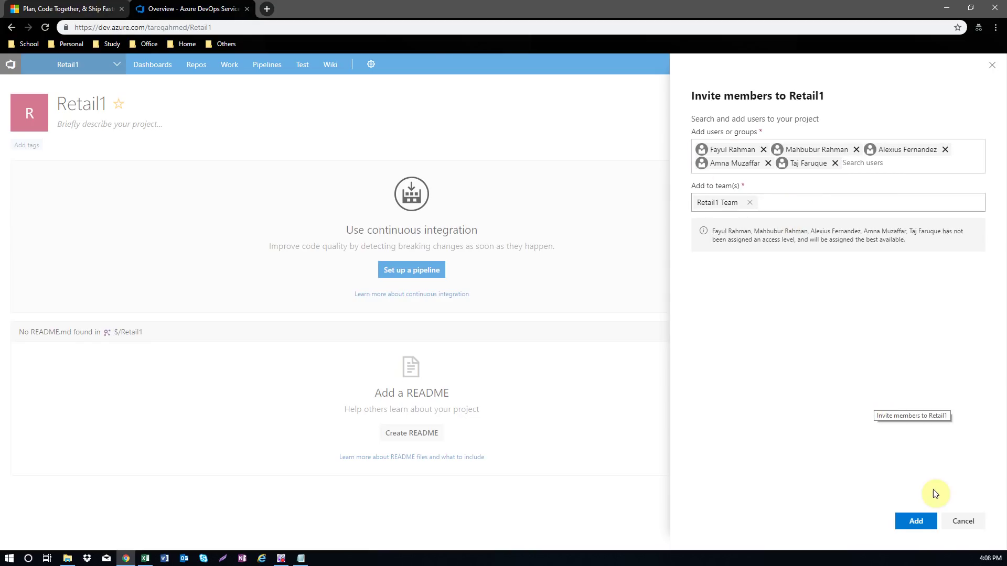
# Step: Add the invitees to Retail1 Team, preview the Repos, Pipelines, Test and Work menus, then open Backlogs
pyautogui.click(914, 519)
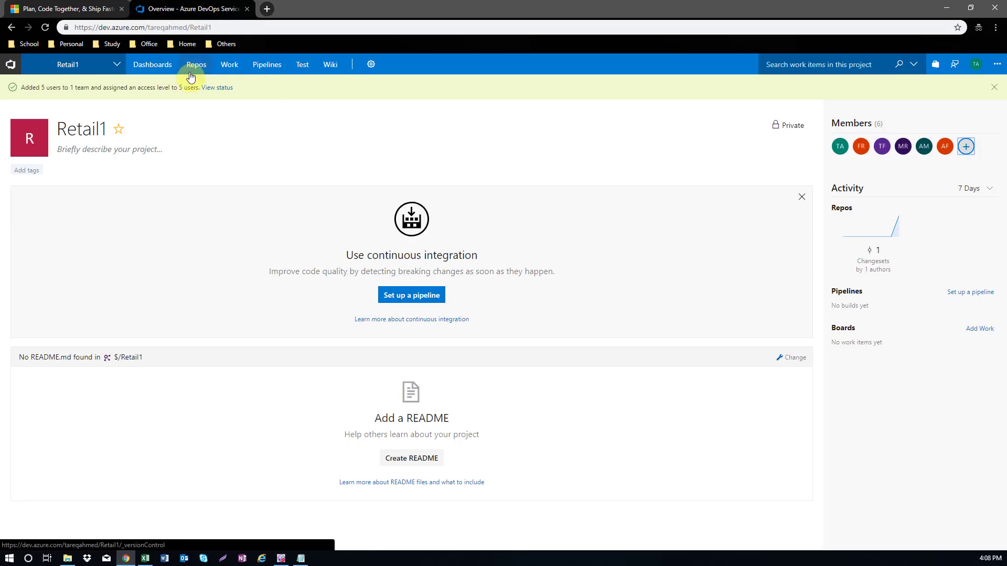
pyautogui.moveTo(195, 72)
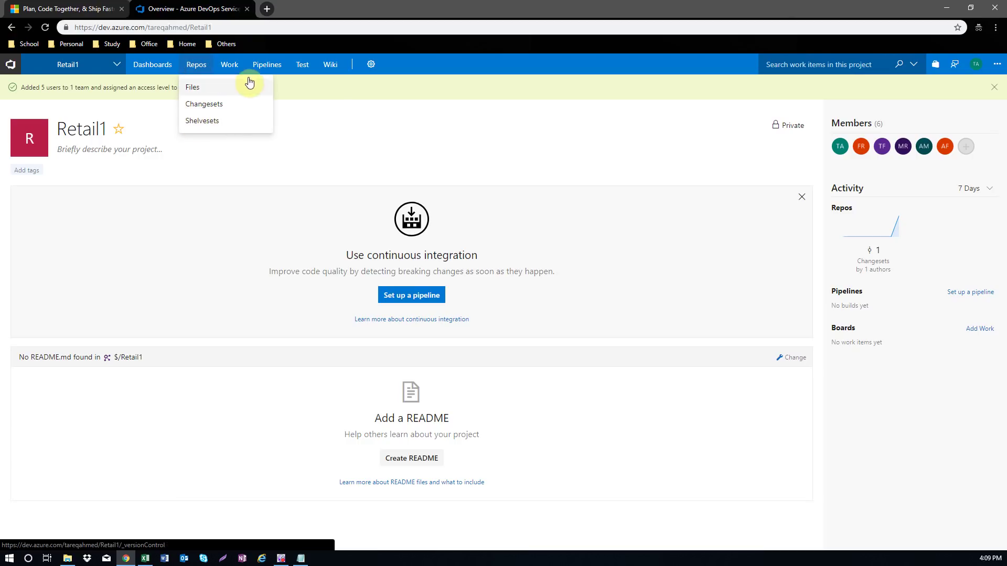
pyautogui.moveTo(268, 66)
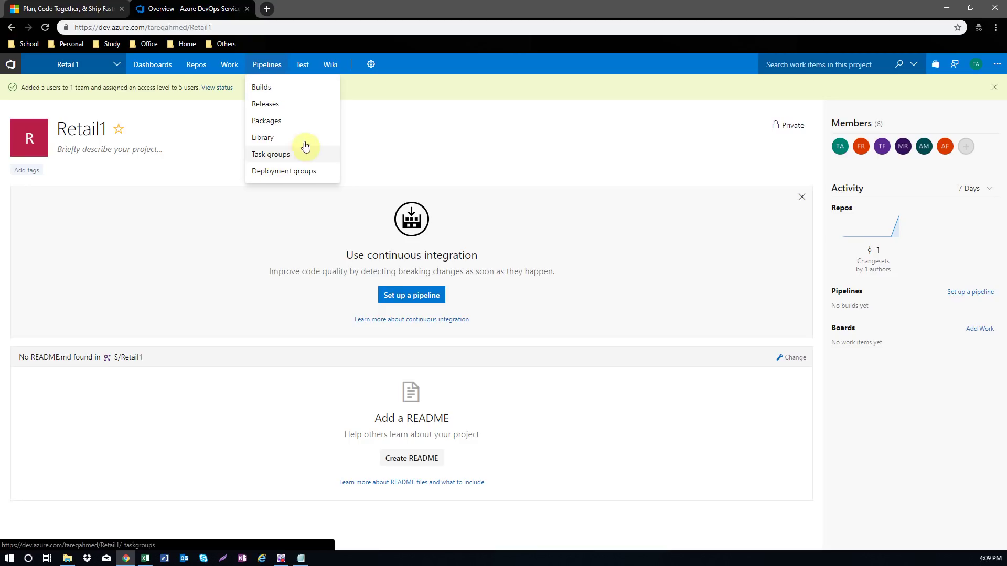
pyautogui.moveTo(300, 67)
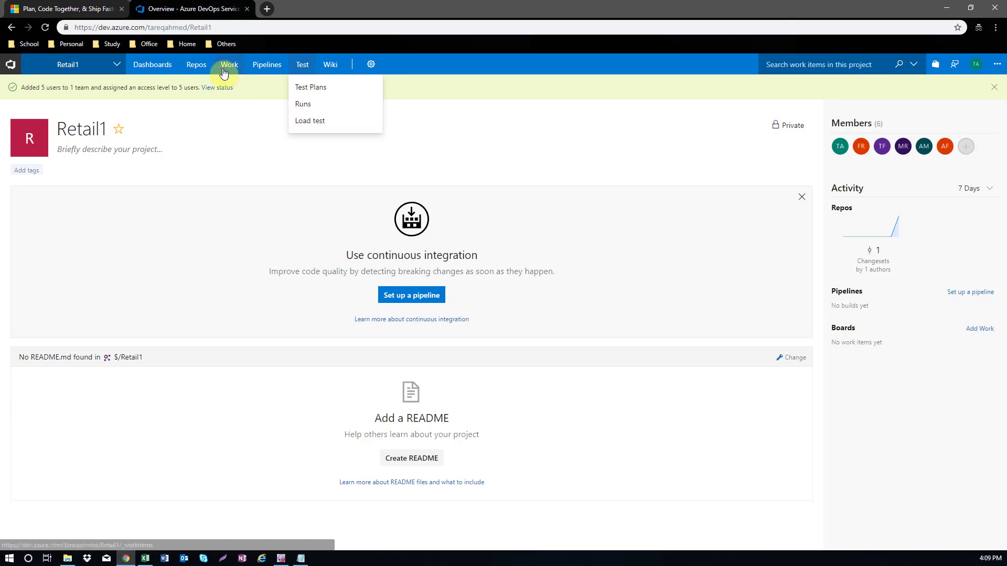
pyautogui.moveTo(227, 69)
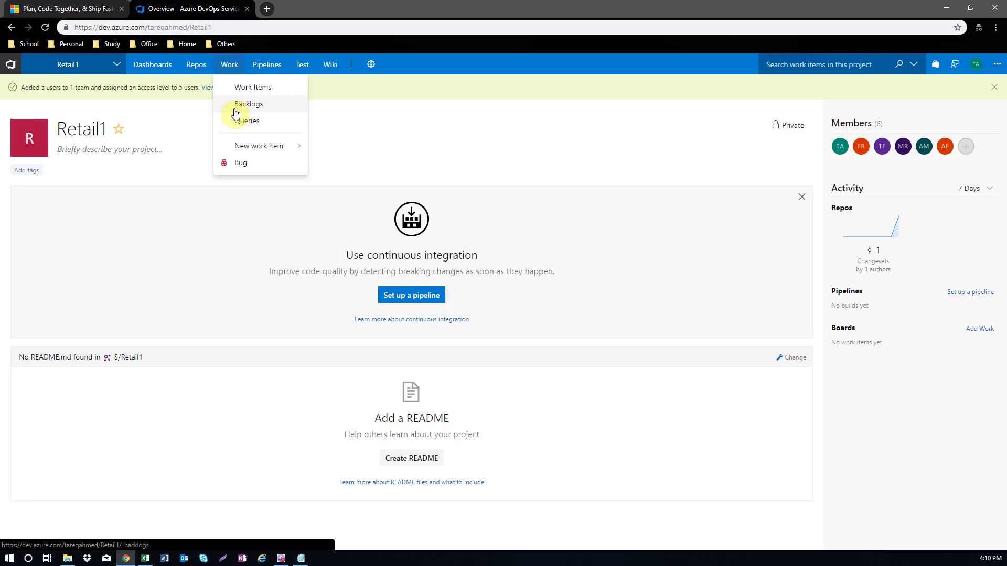
pyautogui.click(247, 107)
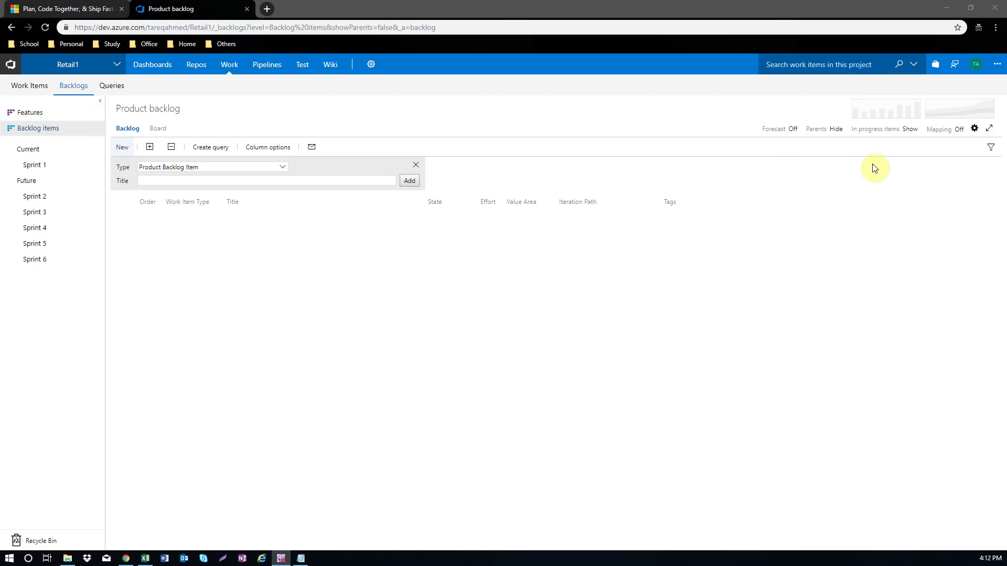
# Step: Open the team settings from the Product backlog page
pyautogui.click(975, 129)
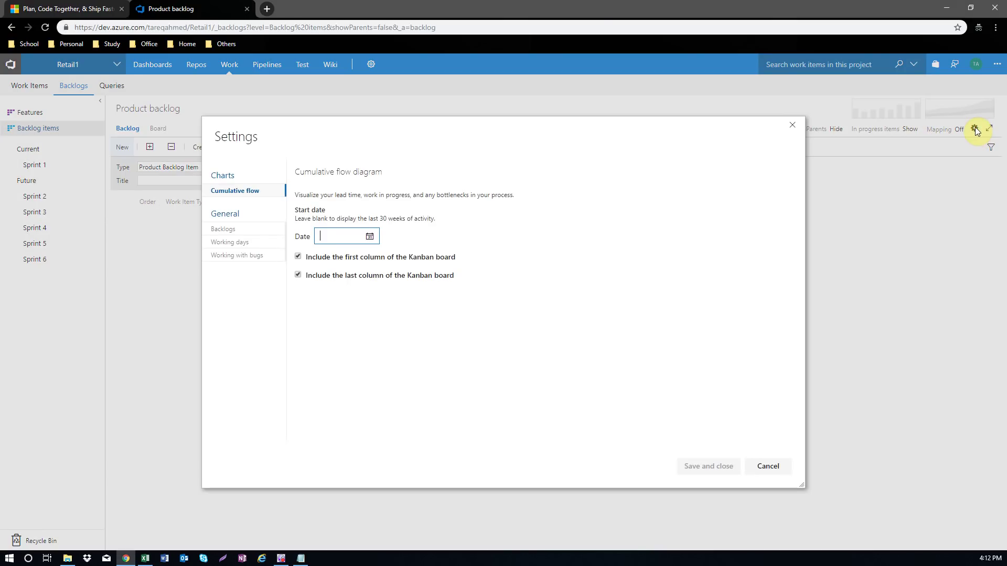
# Step: Enable the Epics backlog level for the Retail1 team and open the empty Epics backlog
pyautogui.click(225, 231)
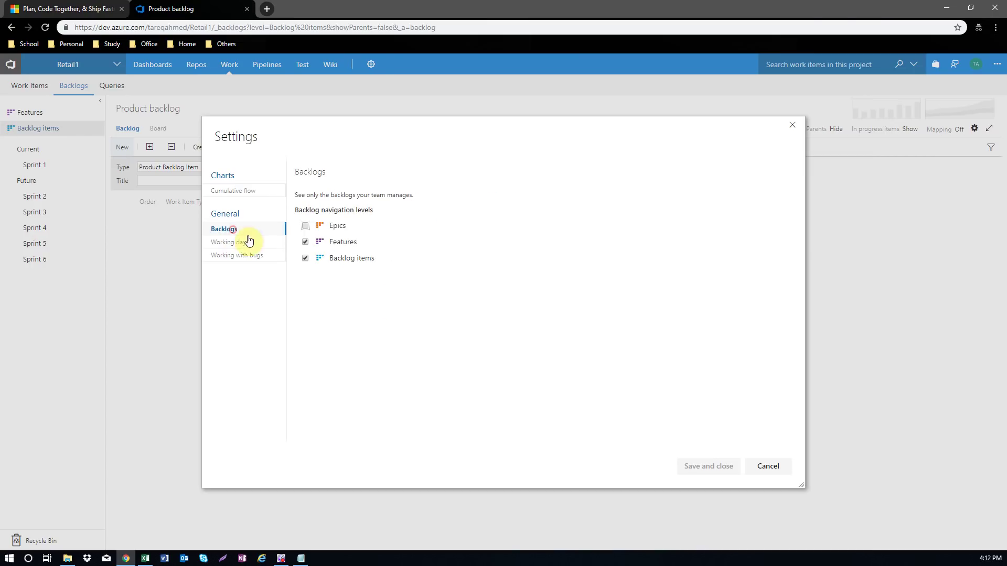
pyautogui.click(304, 227)
pyautogui.click(706, 469)
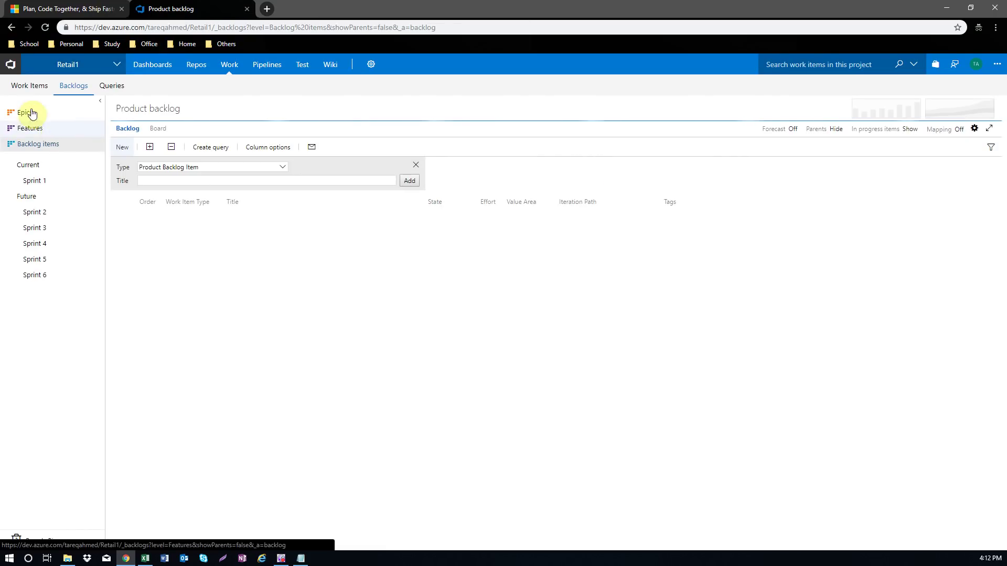
pyautogui.click(43, 113)
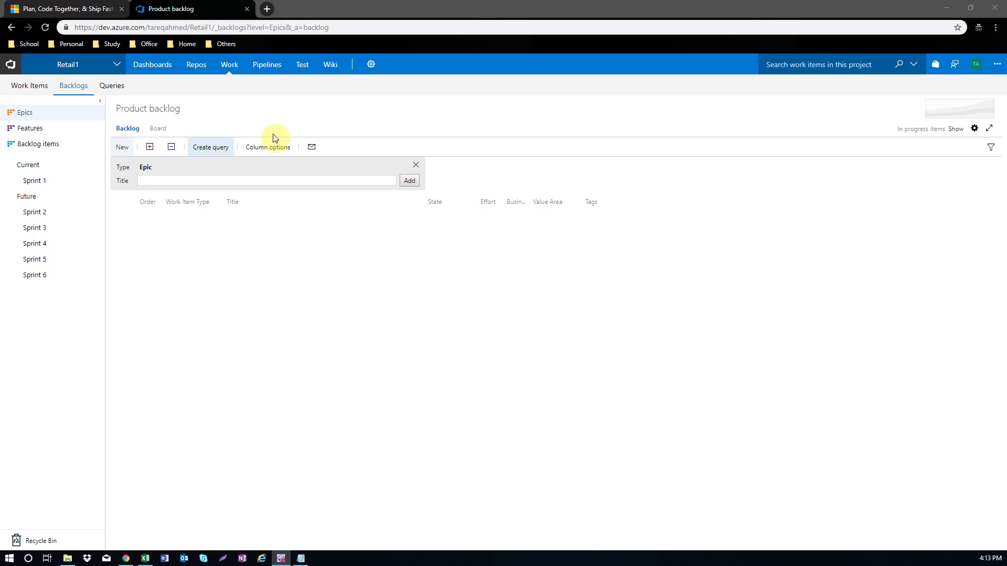
pyautogui.click(207, 183)
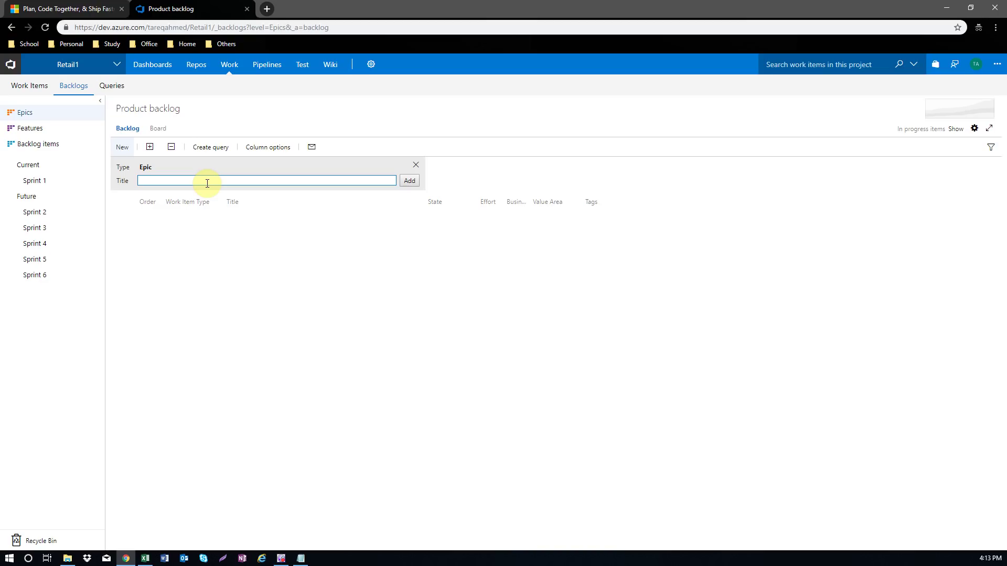
# Step: Add the epic 'Retail Management' and start a child feature beneath it
pyautogui.write('Retail Management')
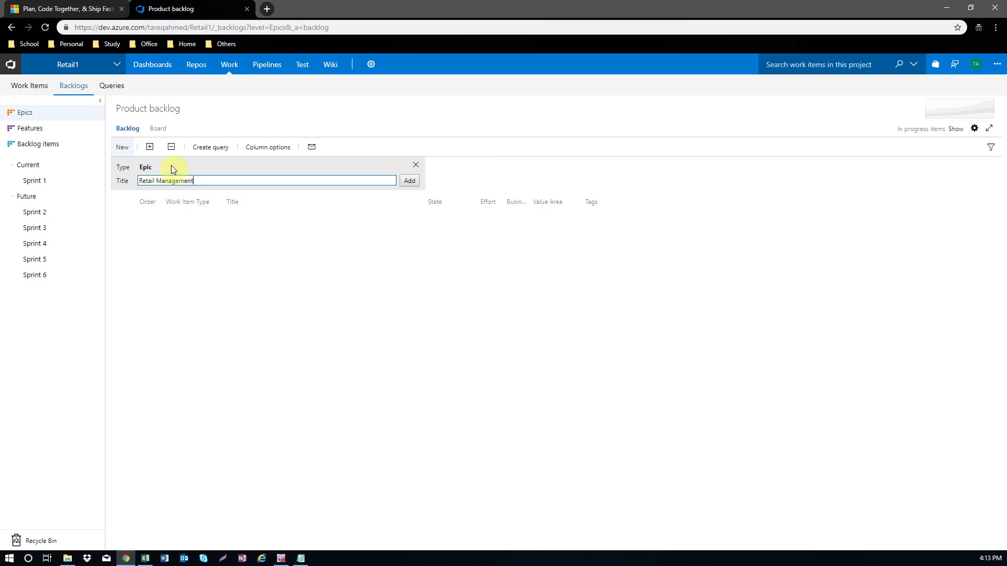
pyautogui.click(409, 181)
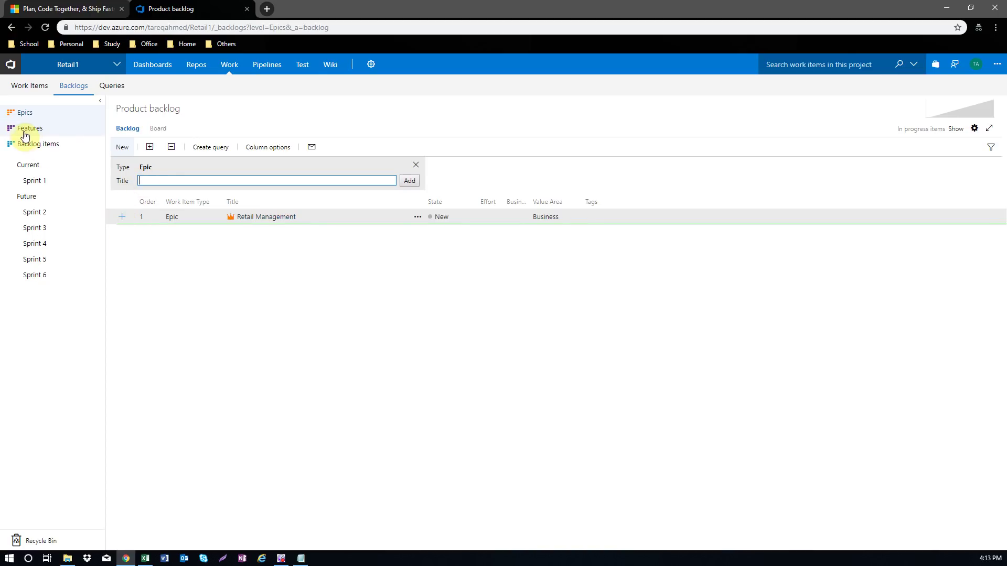
pyautogui.click(123, 217)
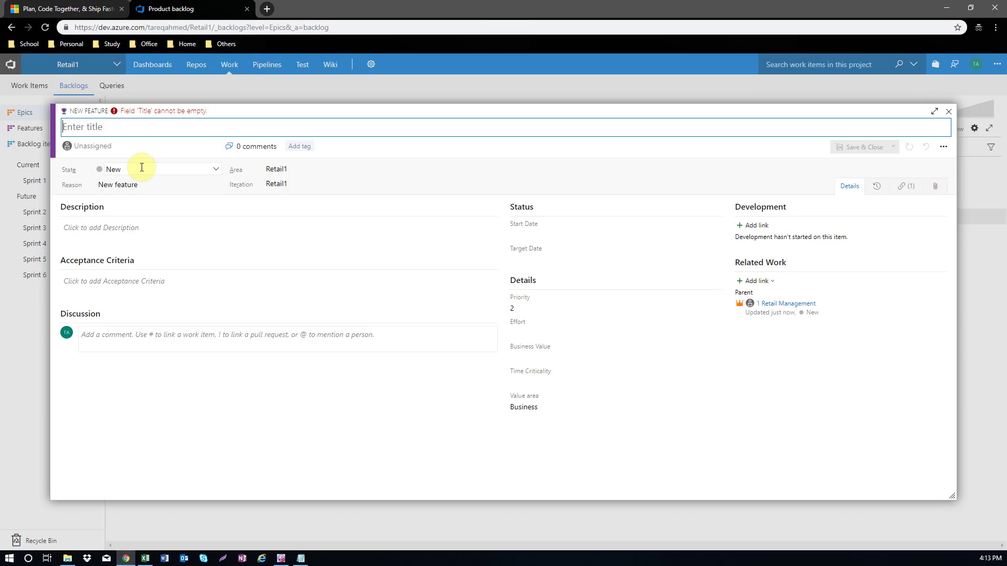
# Step: Save feature 'Customer Management' under Retail Management with iteration Retail1 and value area Business
pyautogui.write('Cus')
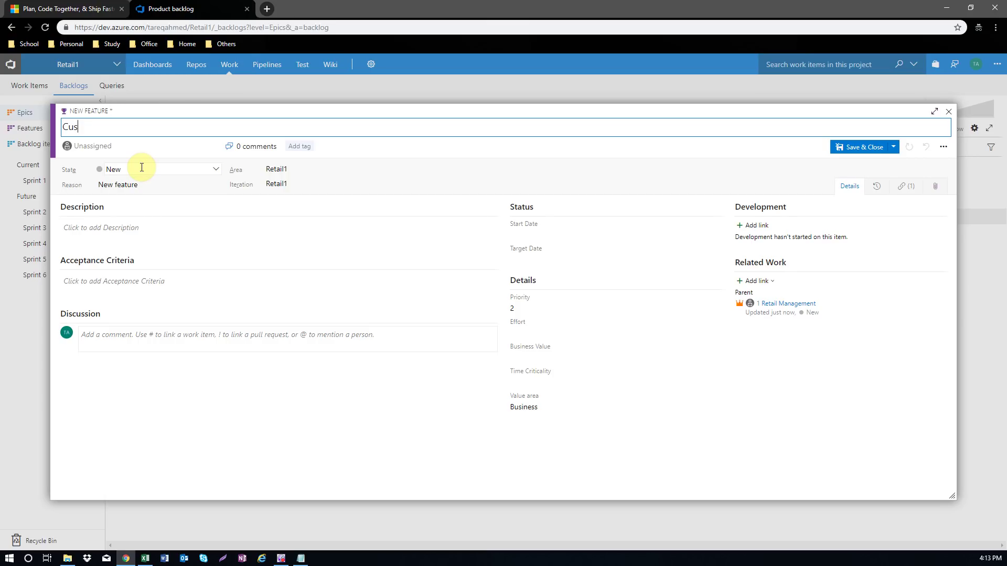
pyautogui.write('tomer Mna')
pyautogui.press('BackSpace')
pyautogui.write('anagement')
pyautogui.click(294, 169)
pyautogui.click(175, 169)
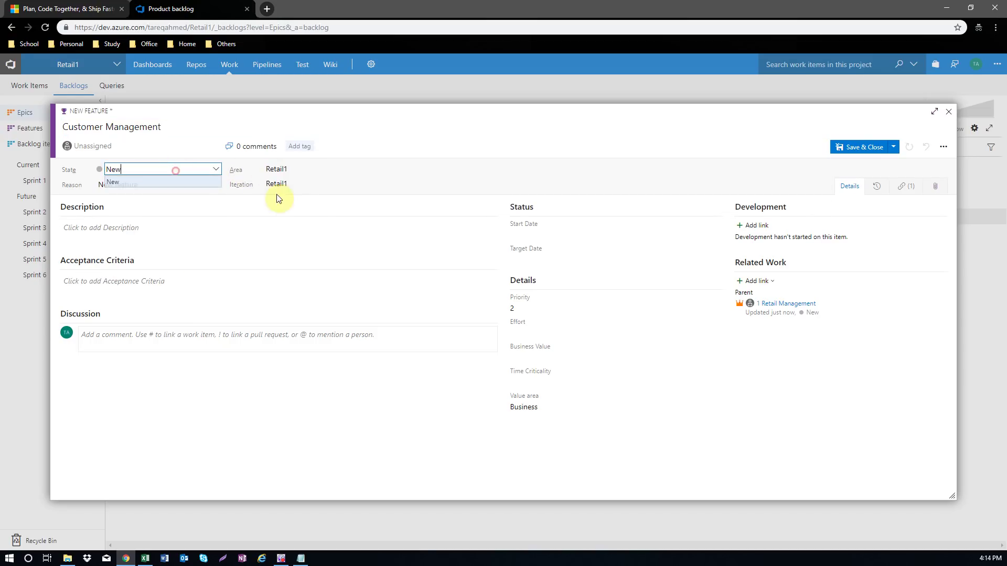
pyautogui.click(295, 183)
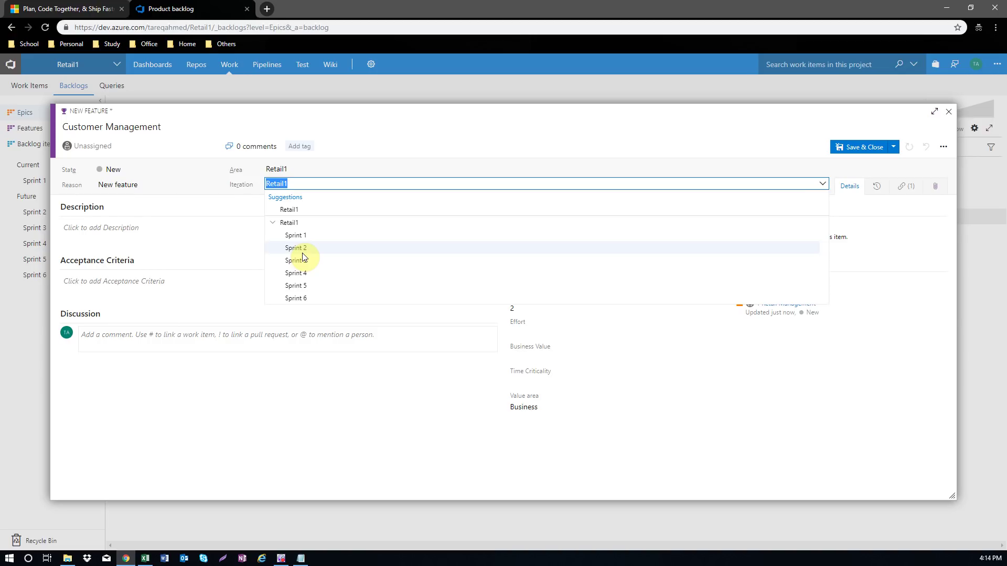
pyautogui.click(165, 417)
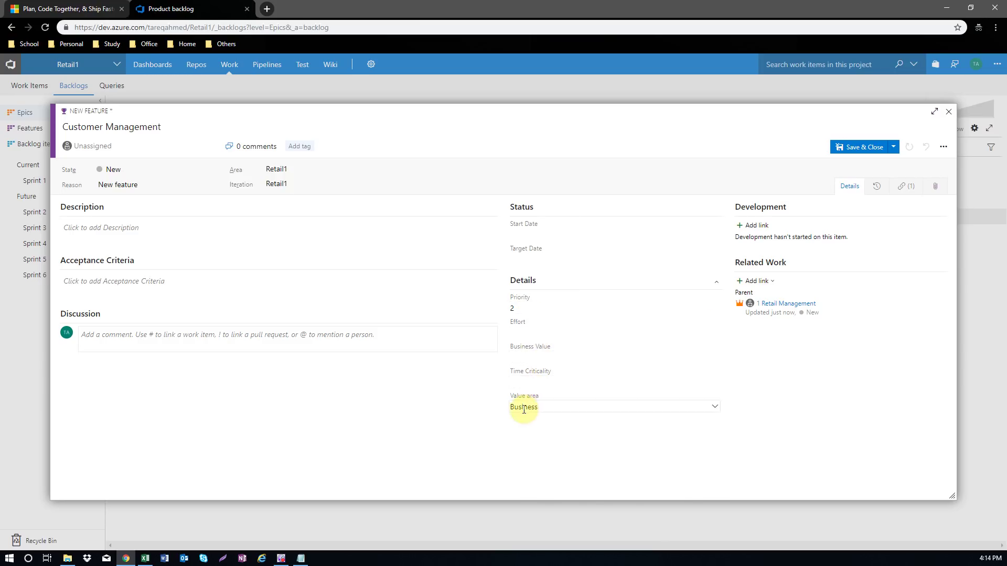
pyautogui.click(602, 407)
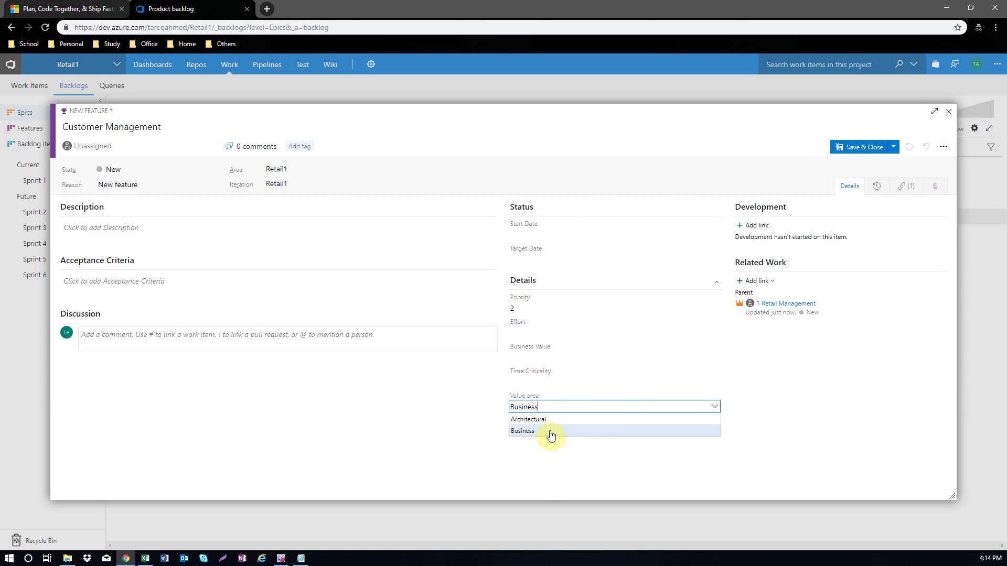
pyautogui.click(428, 424)
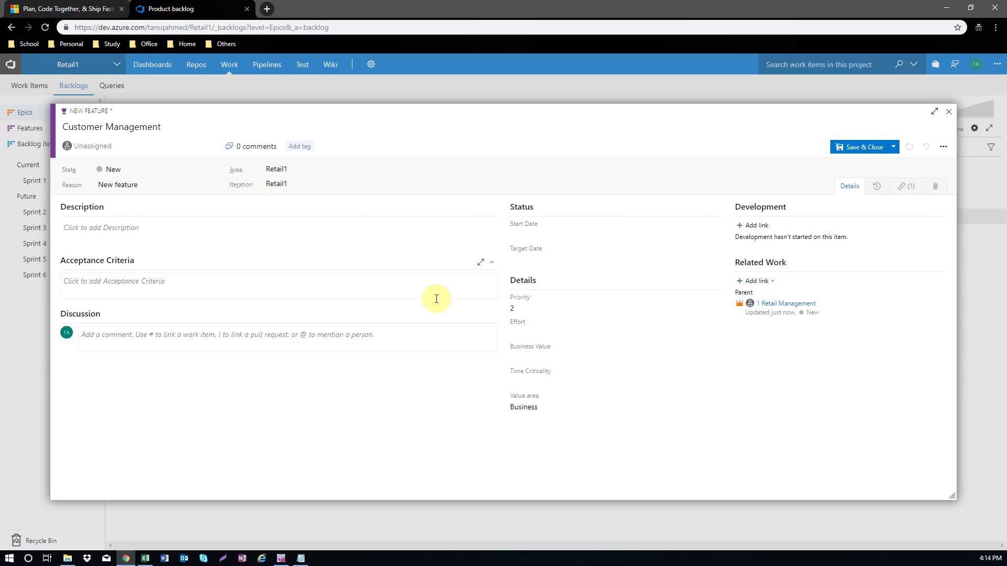
pyautogui.click(870, 148)
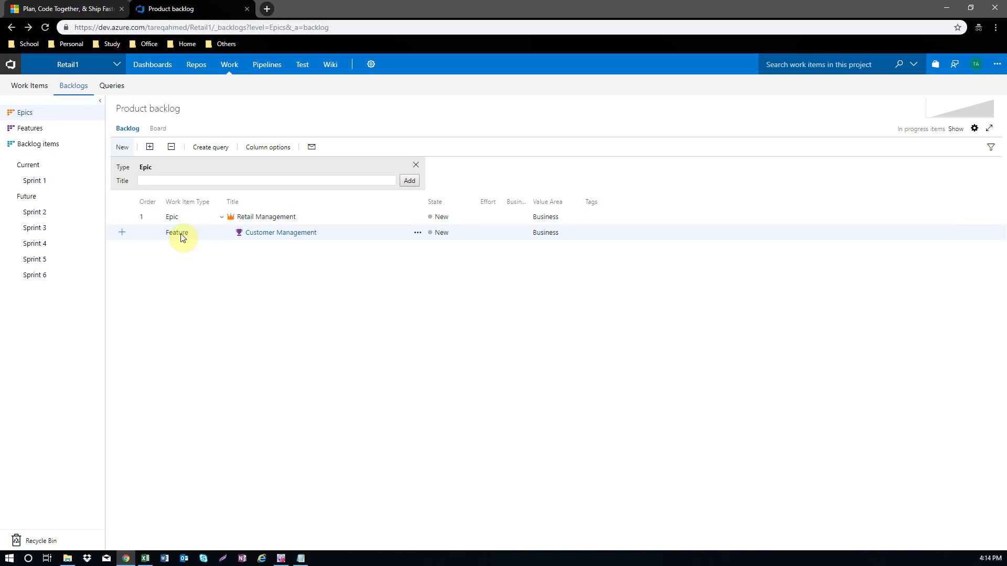
# Step: Start a second child feature under Retail Management titled 'Product Managament'
pyautogui.click(122, 218)
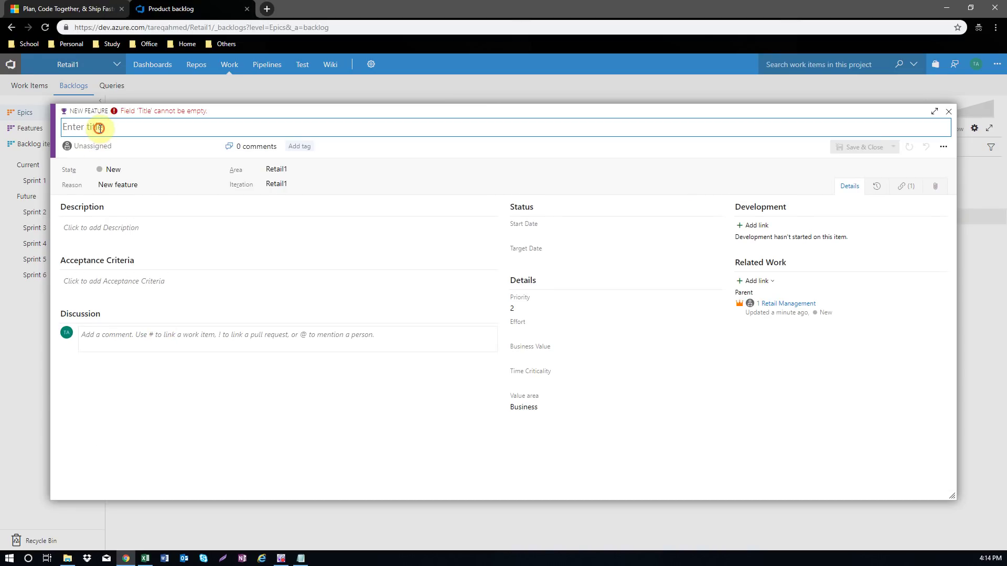
pyautogui.write('P')
pyautogui.press('BackSpace')
pyautogui.write('Prod')
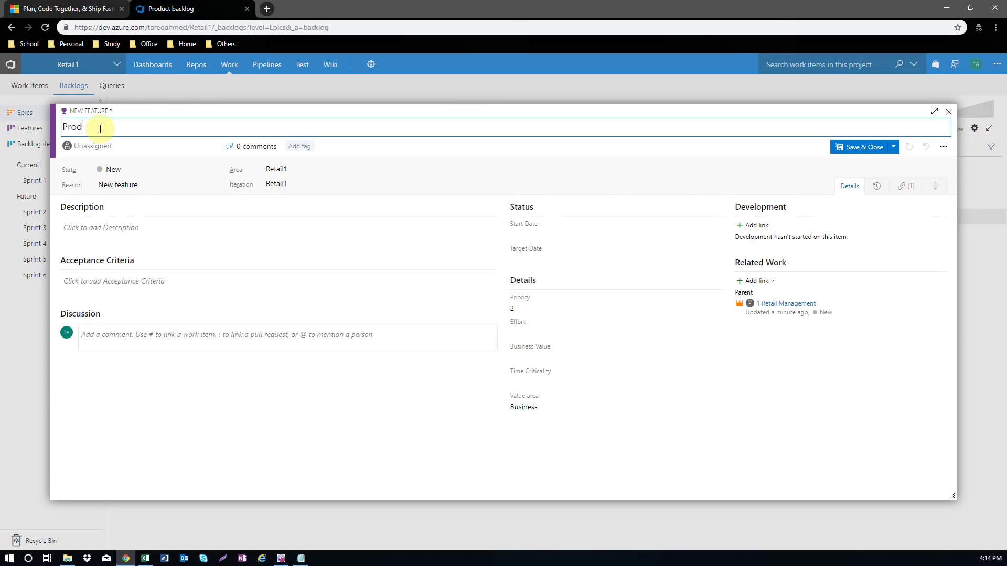
pyautogui.write('uct Managament')
pyautogui.press('BackSpace')
pyautogui.click(347, 216)
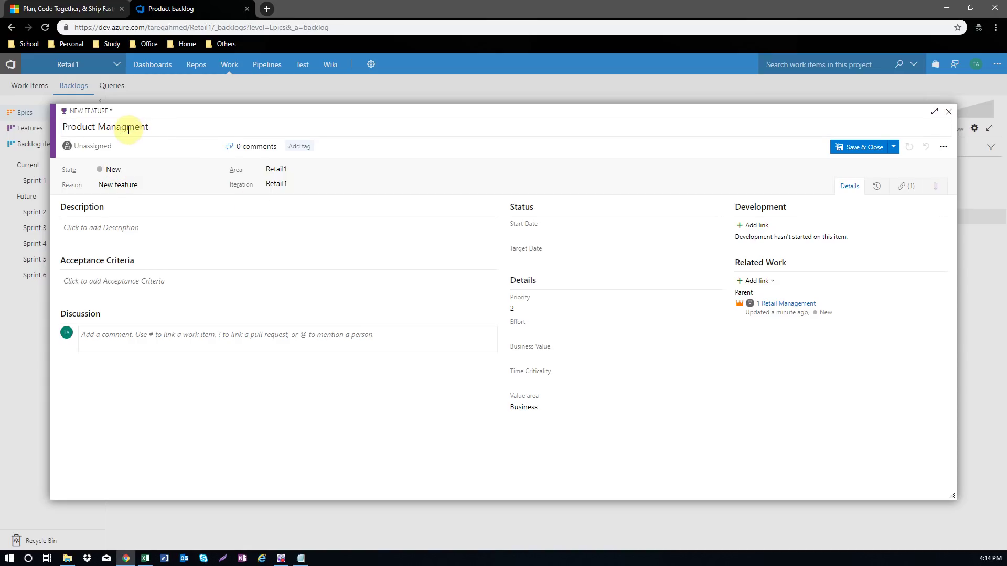
# Step: Correct the title to 'Product Management' and save the feature
pyautogui.click(416, 124)
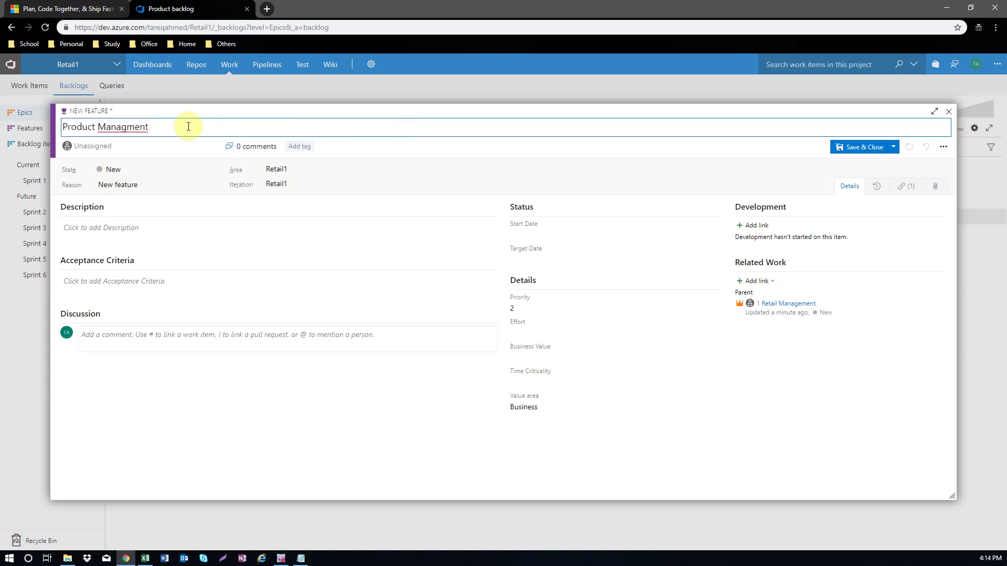
pyautogui.rightClick(126, 127)
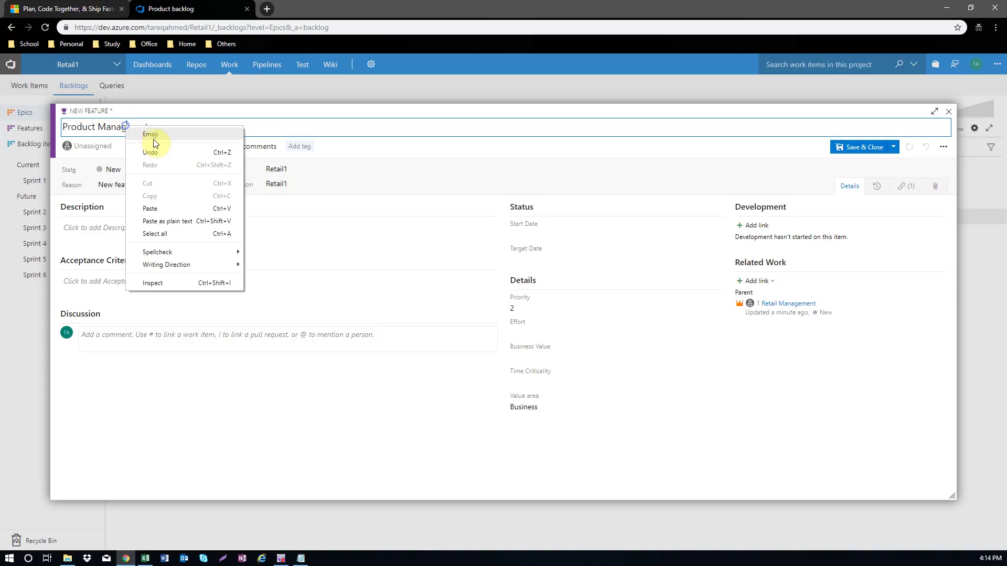
pyautogui.press('Escape')
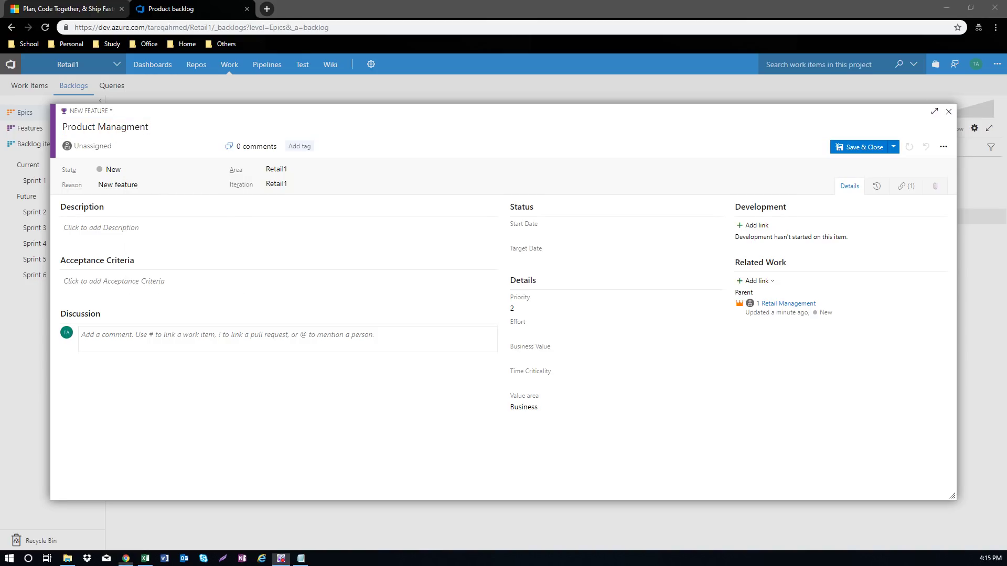
pyautogui.click(126, 127)
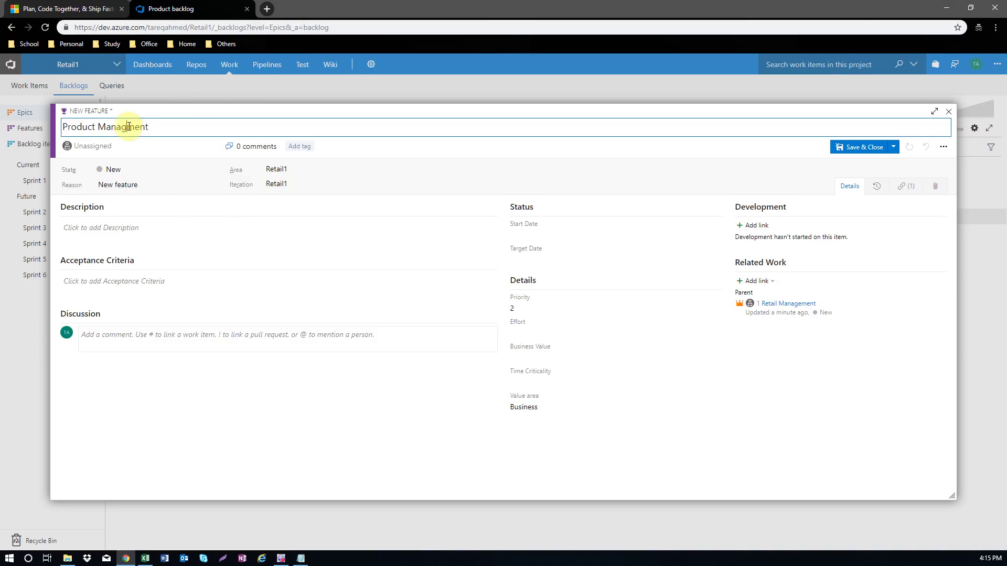
pyautogui.write('e')
pyautogui.click(378, 402)
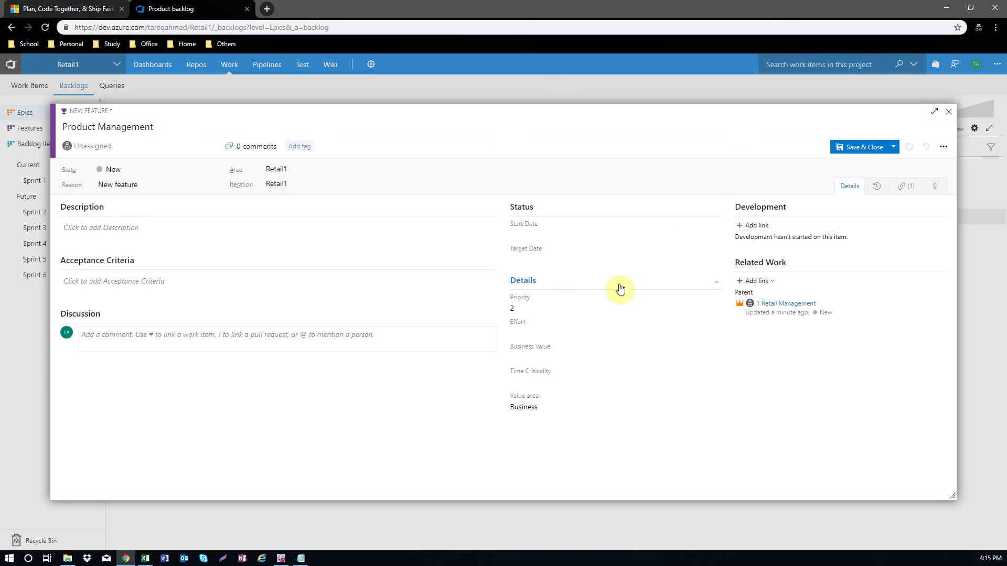
pyautogui.click(874, 149)
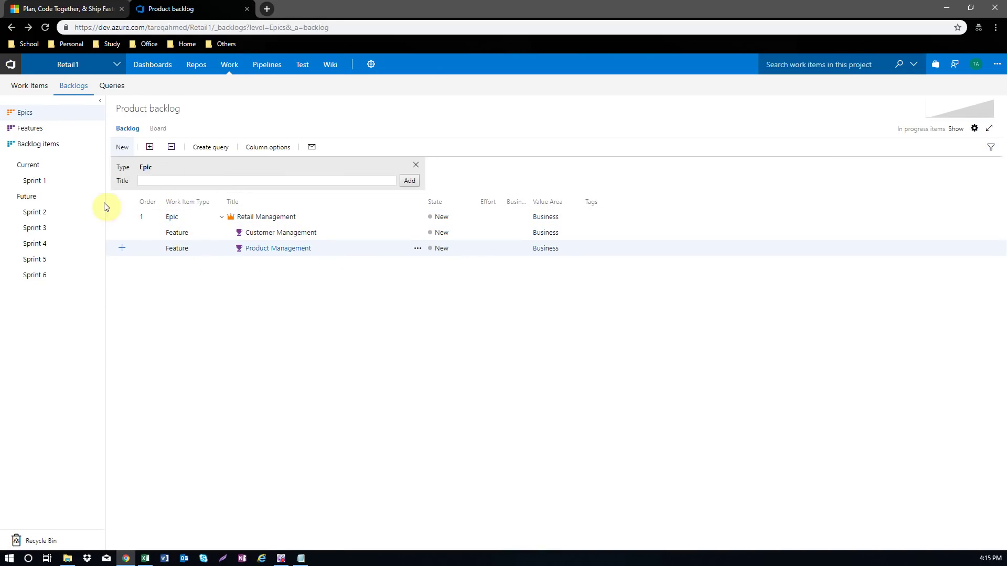
# Step: Add the feature 'Order Management' in the Features backlog
pyautogui.click(27, 129)
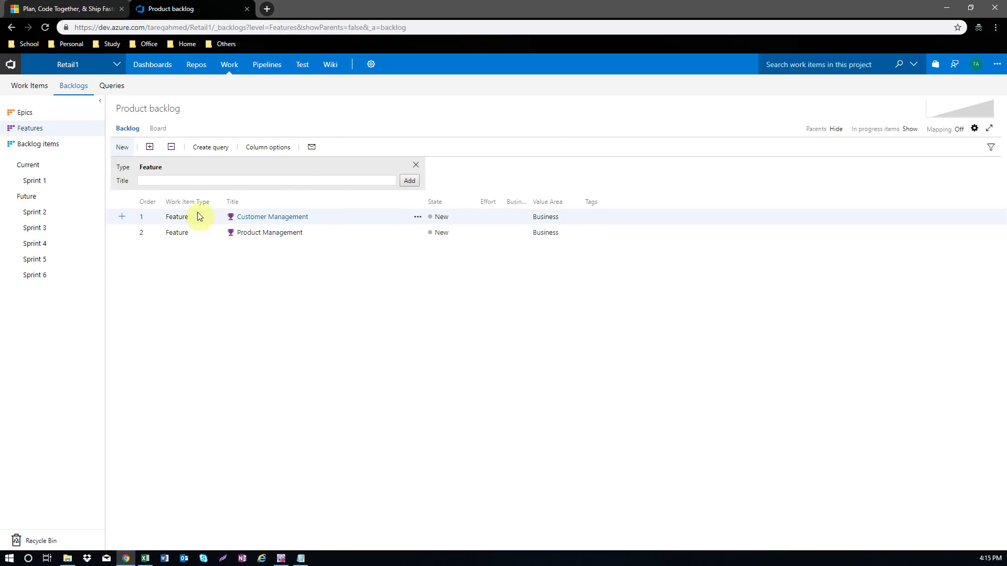
pyautogui.click(245, 181)
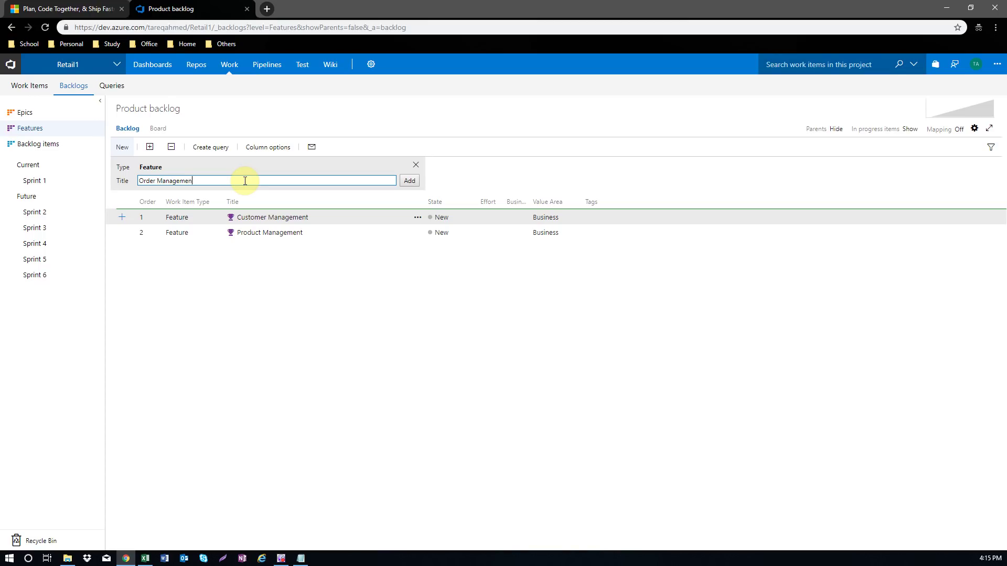
pyautogui.click(410, 181)
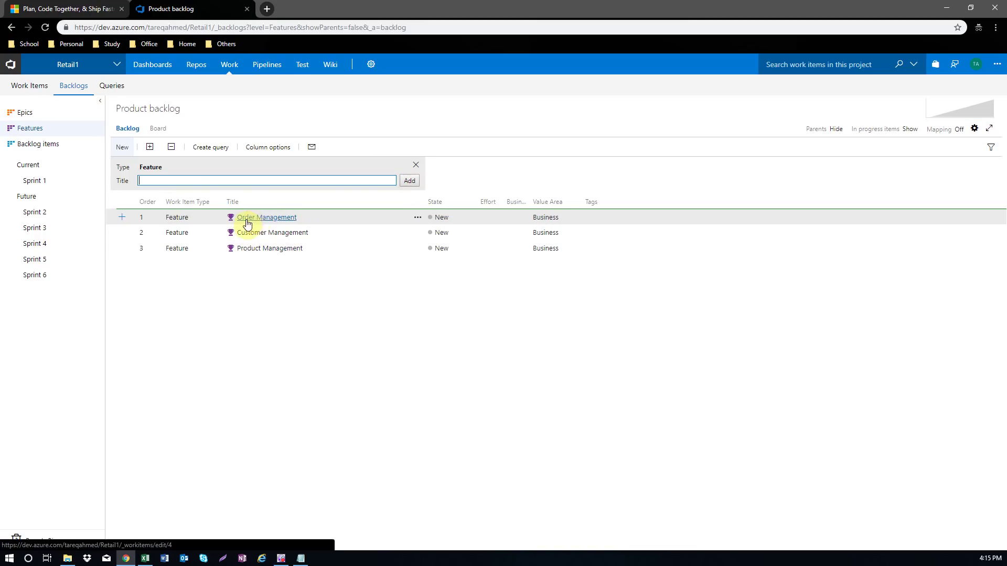
# Step: Expand Retail Management in the Epics backlog to review its child features, then return to Features
pyautogui.click(29, 114)
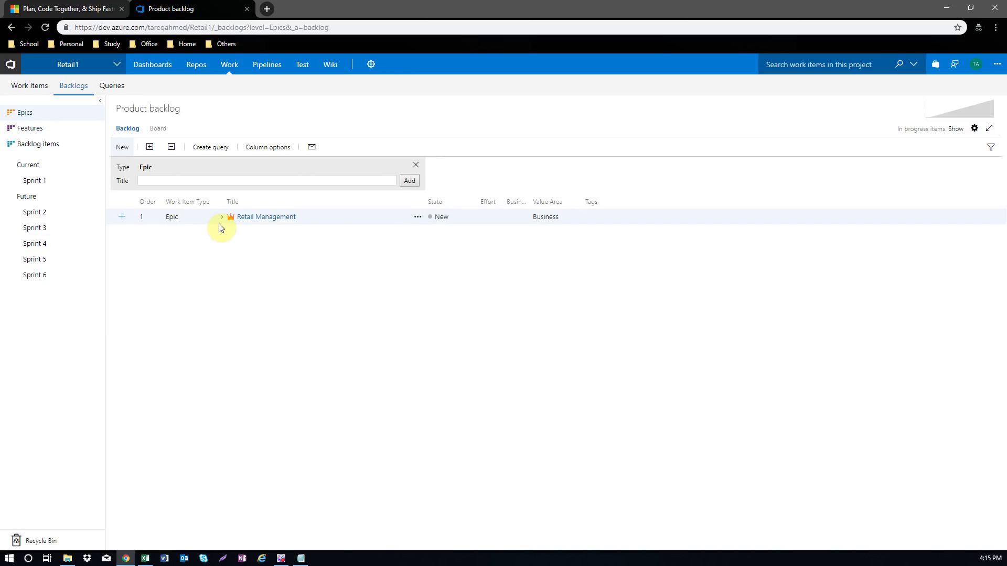
pyautogui.click(221, 218)
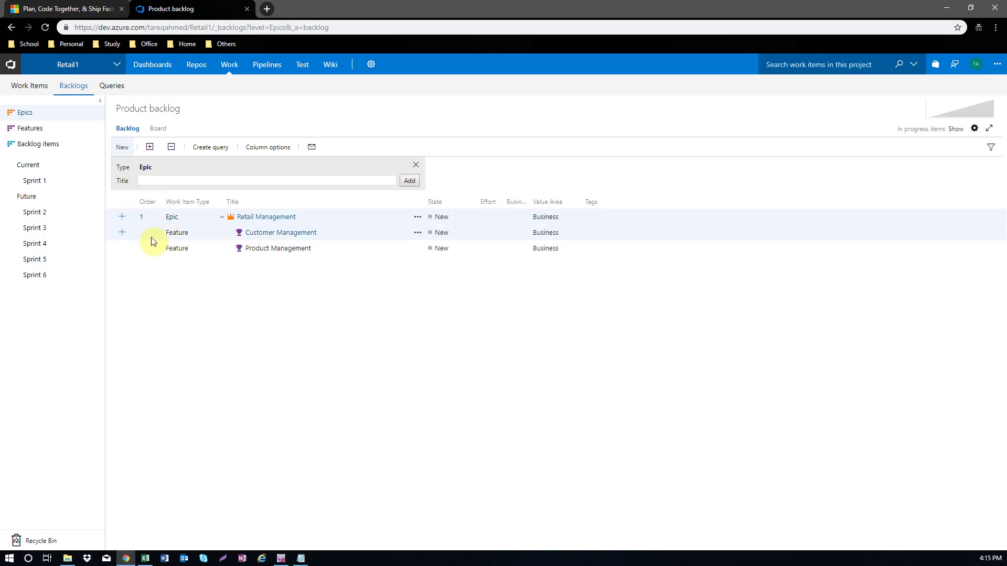
pyautogui.click(38, 130)
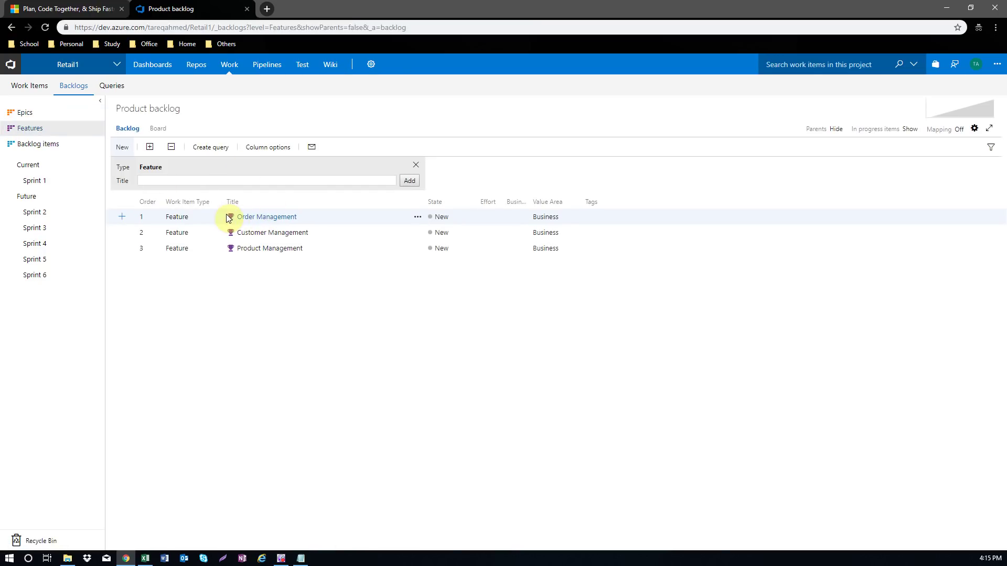
# Step: Link Order Management to parent Epic 1 'Retail Management' and save the feature
pyautogui.click(266, 219)
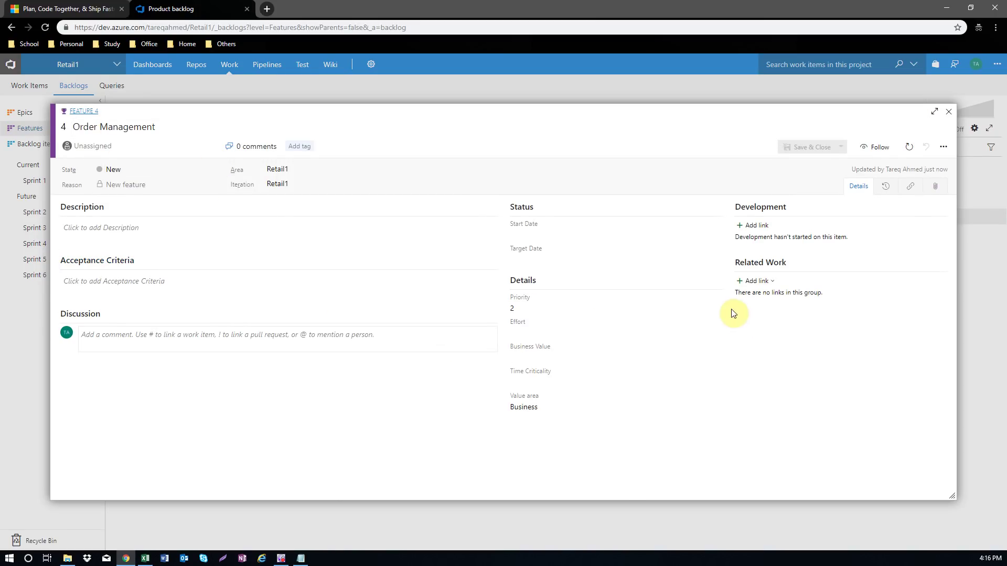
pyautogui.click(772, 286)
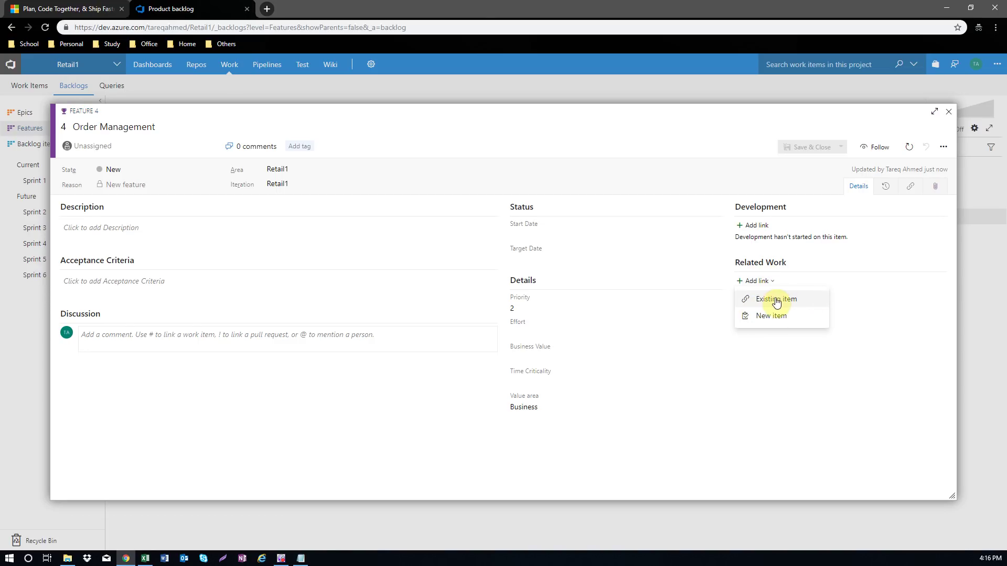
pyautogui.click(785, 299)
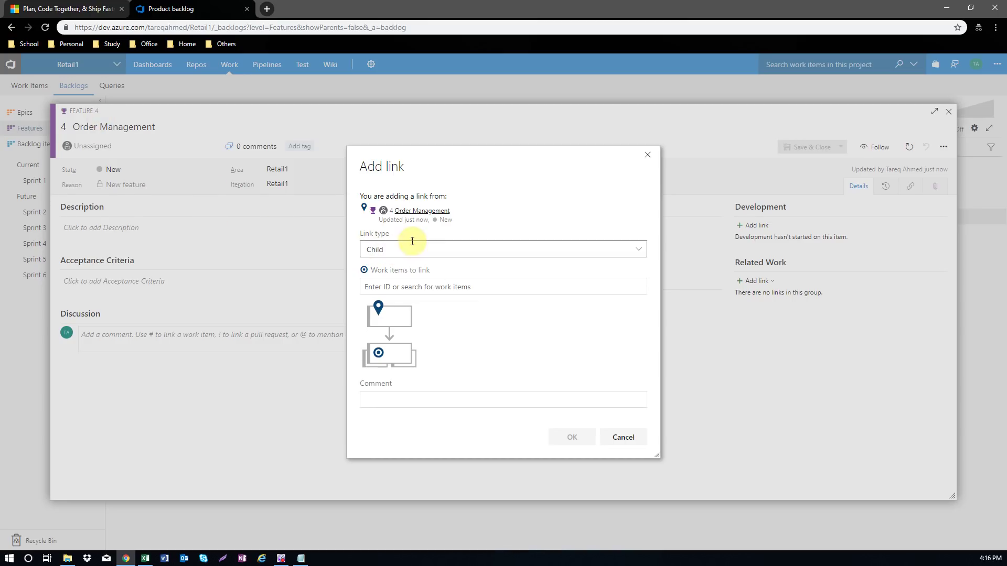
pyautogui.click(638, 251)
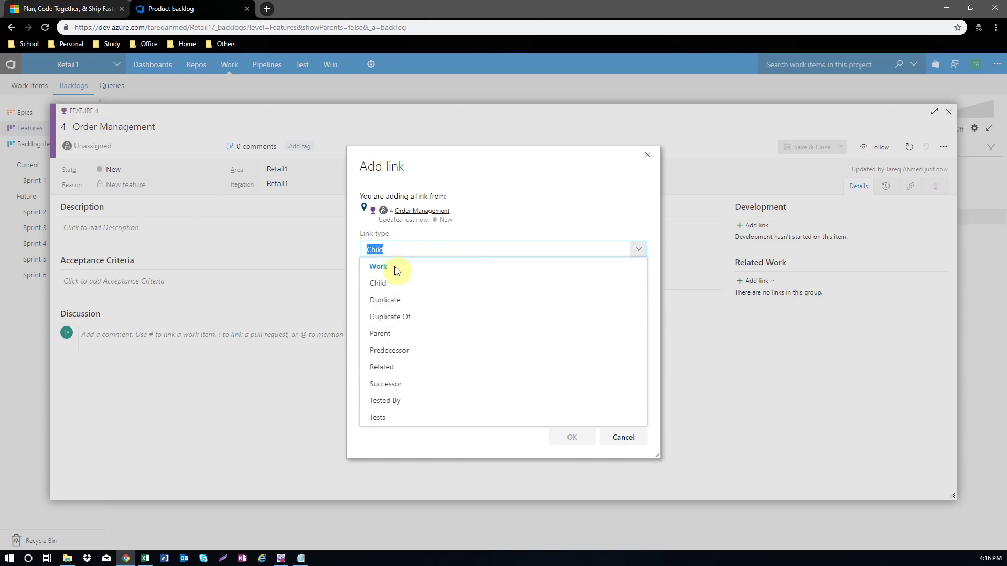
pyautogui.click(388, 332)
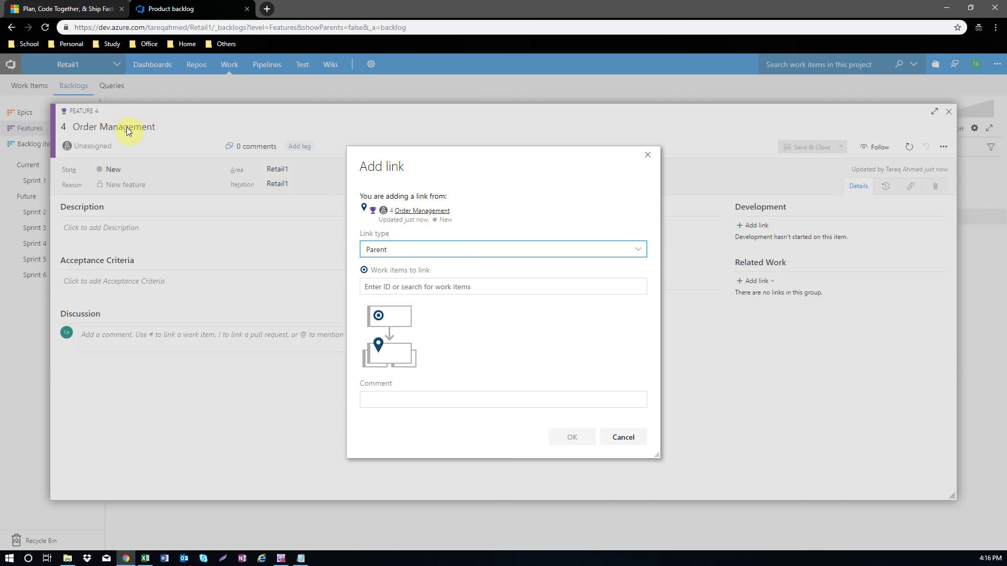
pyautogui.click(409, 287)
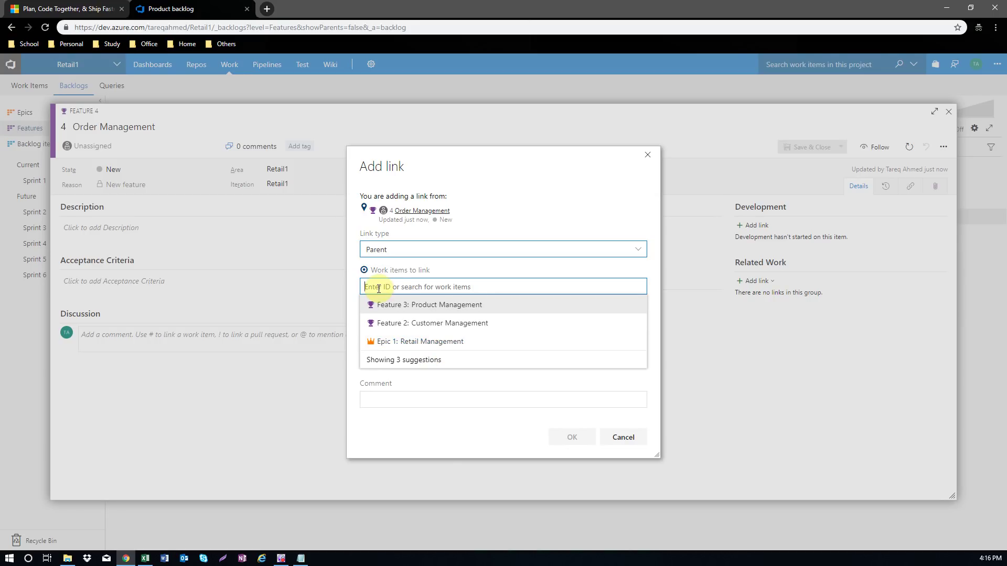
pyautogui.click(396, 344)
pyautogui.click(581, 439)
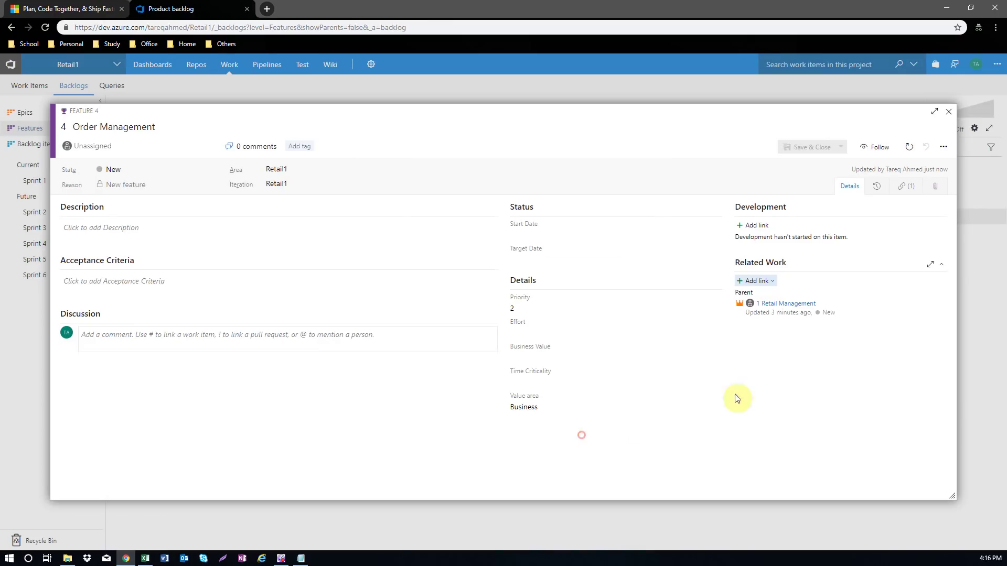
pyautogui.click(812, 146)
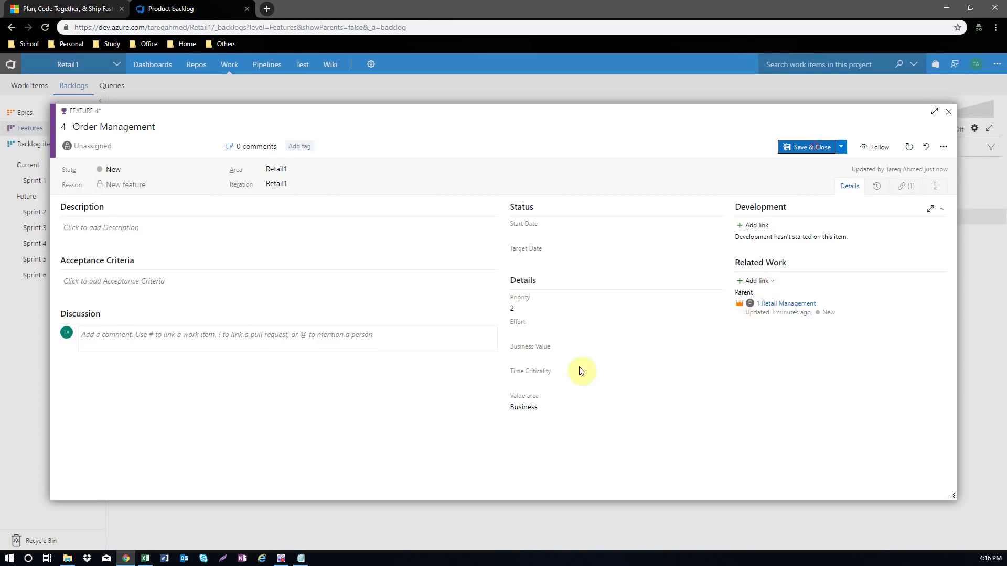
pyautogui.click(29, 111)
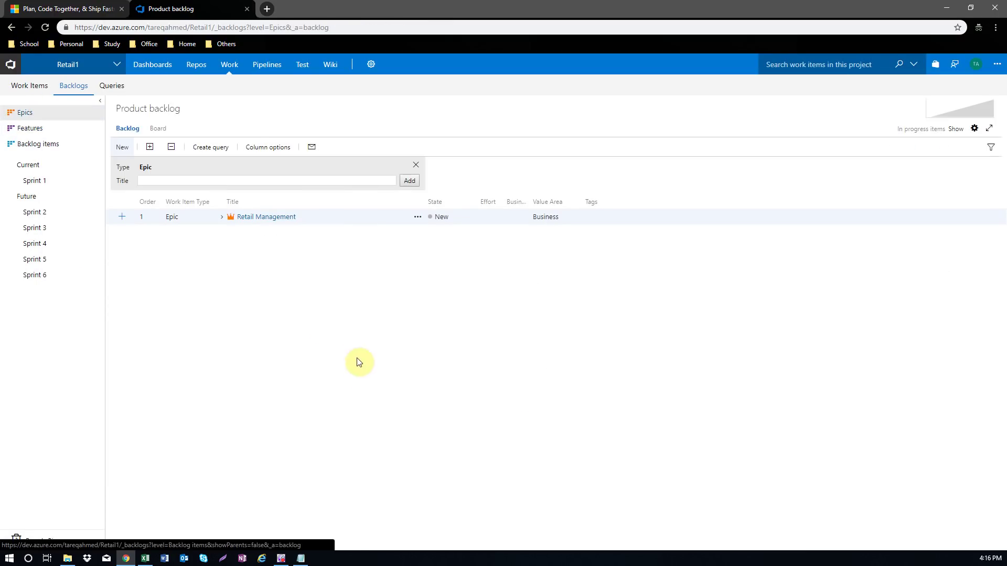
# Step: Check that Retail Management holds three features, then view the Features backlog
pyautogui.click(223, 216)
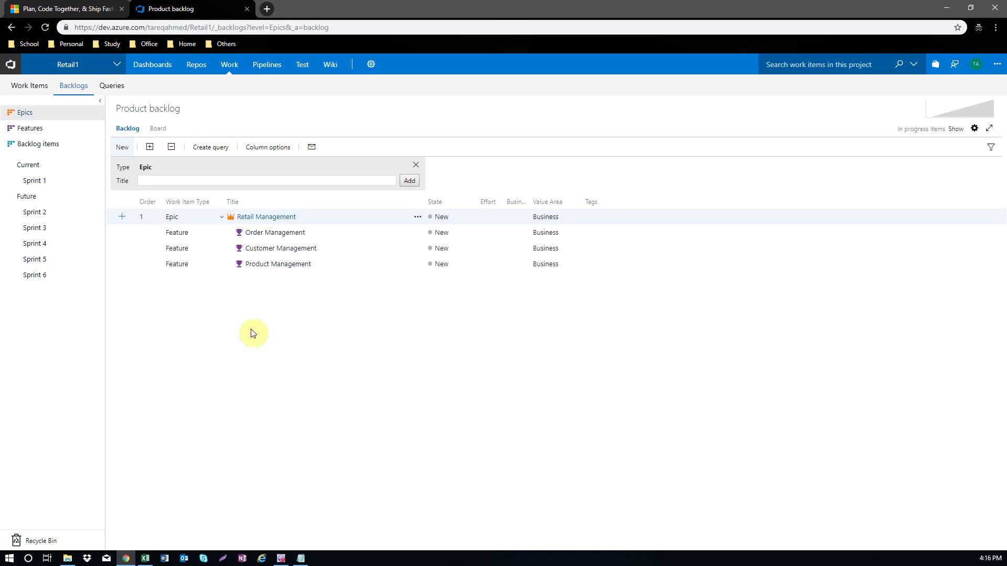
pyautogui.click(33, 147)
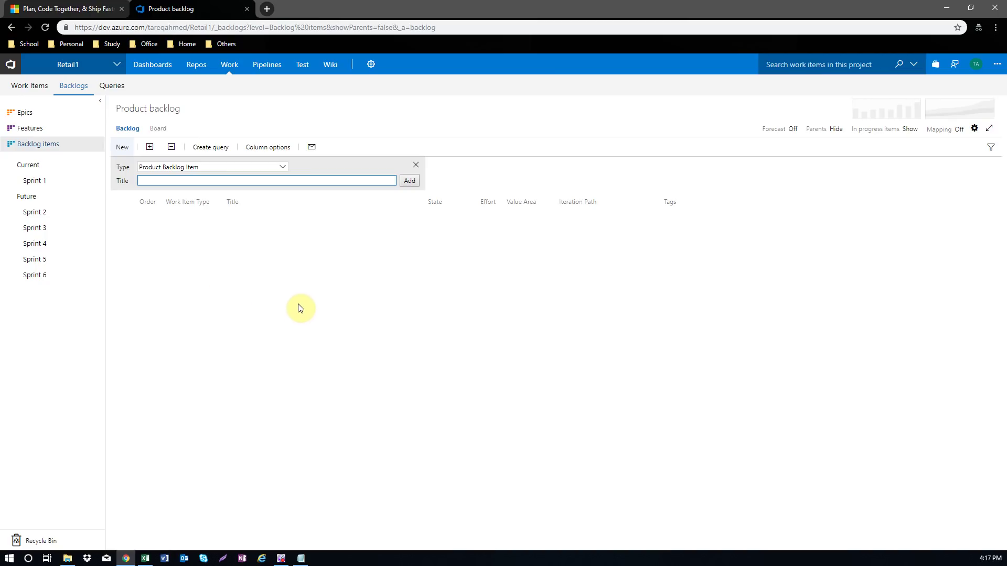
pyautogui.click(23, 129)
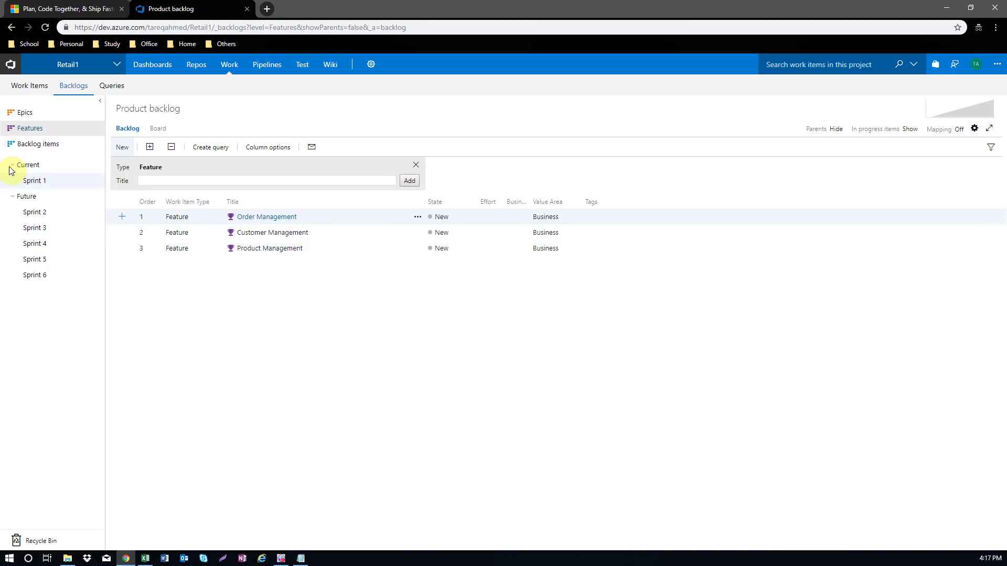
pyautogui.click(37, 143)
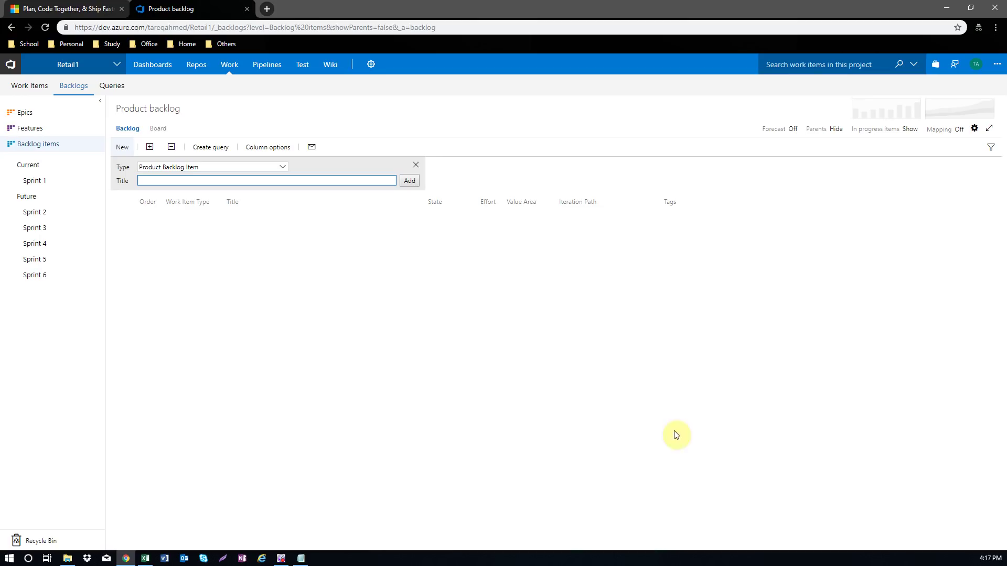
pyautogui.click(40, 133)
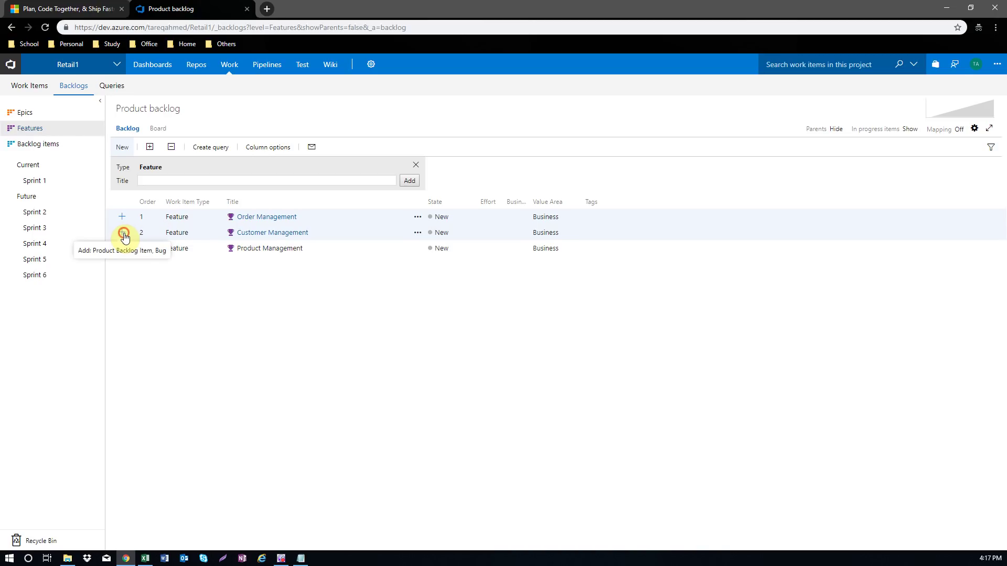
# Step: Add a product backlog item under Customer Management with the pasted CSR login story title
pyautogui.click(123, 233)
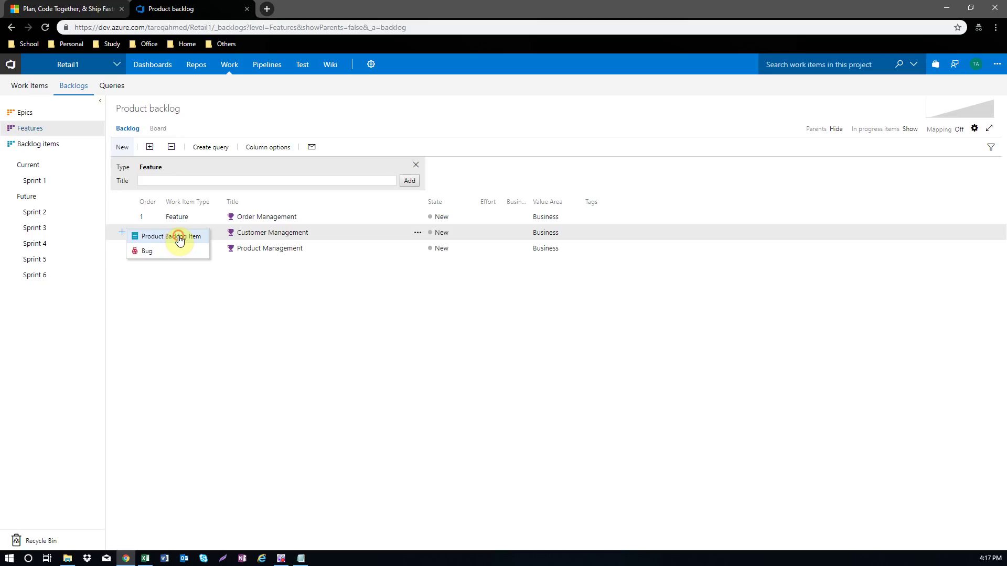
pyautogui.click(179, 237)
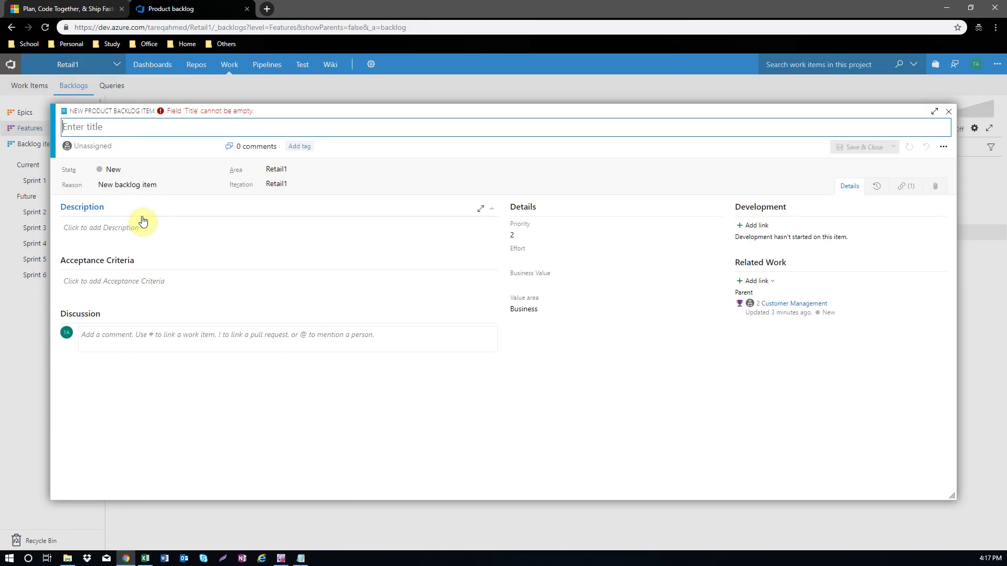
pyautogui.hotkey('alt', 'Tab')
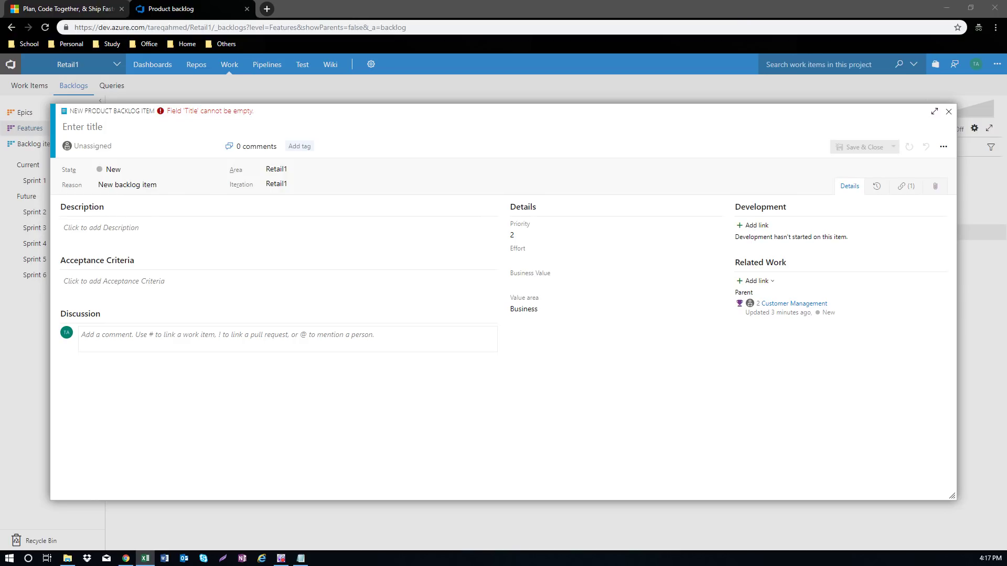
pyautogui.click(123, 133)
pyautogui.hotkey('ctrl', 'v')
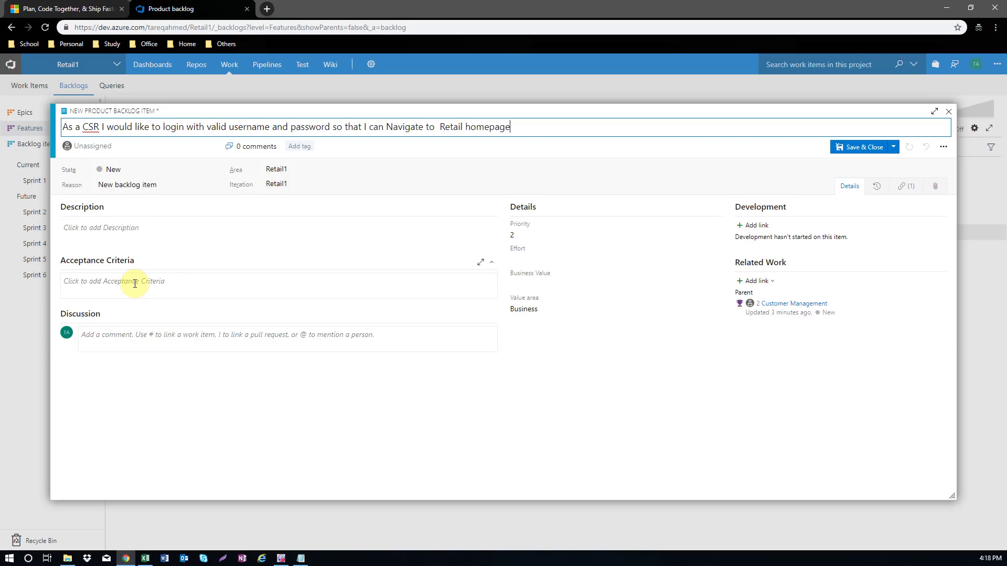
# Step: Enter three acceptance criteria for valid, invalid and empty credentials, keep Priority 2, and save
pyautogui.click(164, 283)
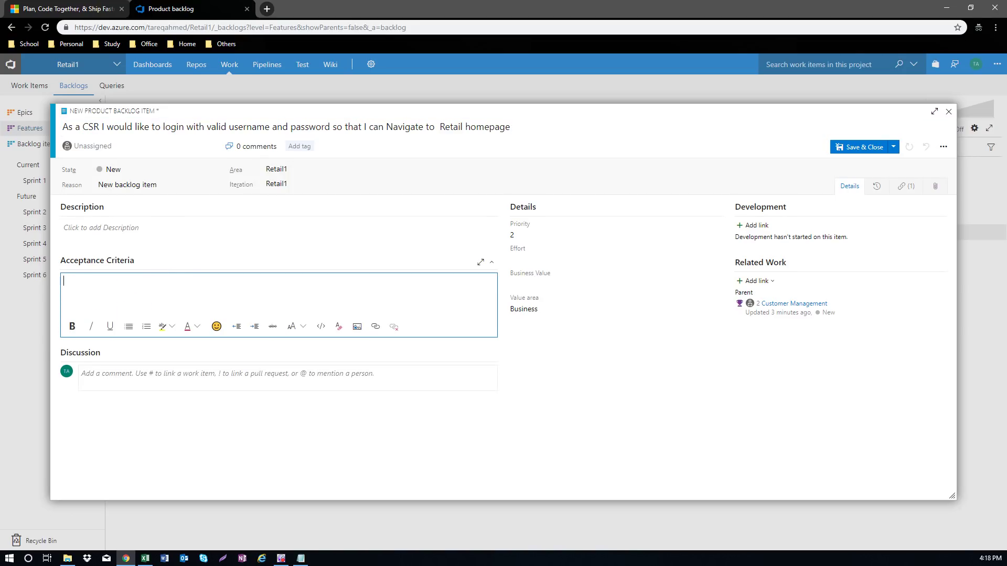
pyautogui.hotkey('alt', 'Tab')
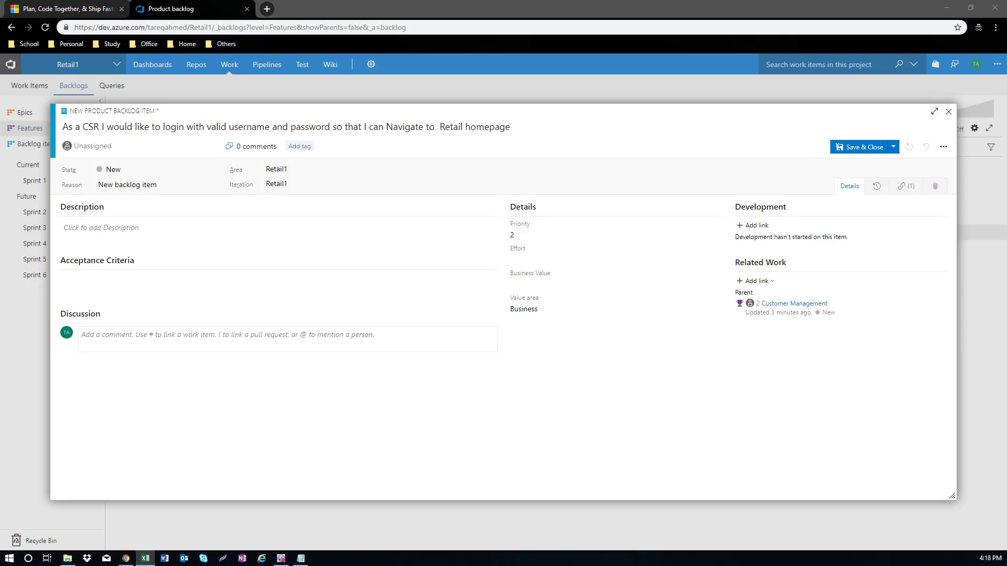
pyautogui.click(180, 288)
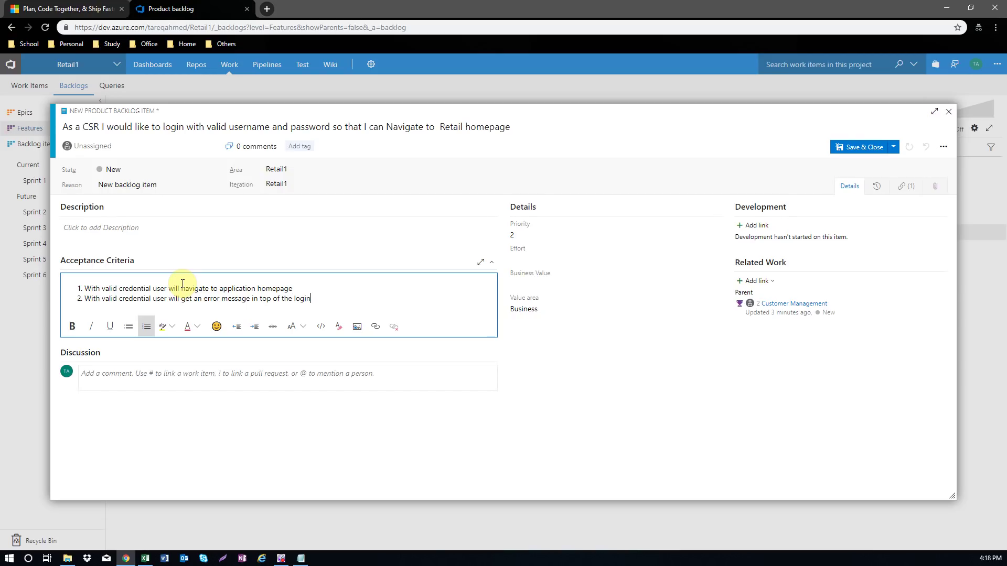
pyautogui.press('Return')
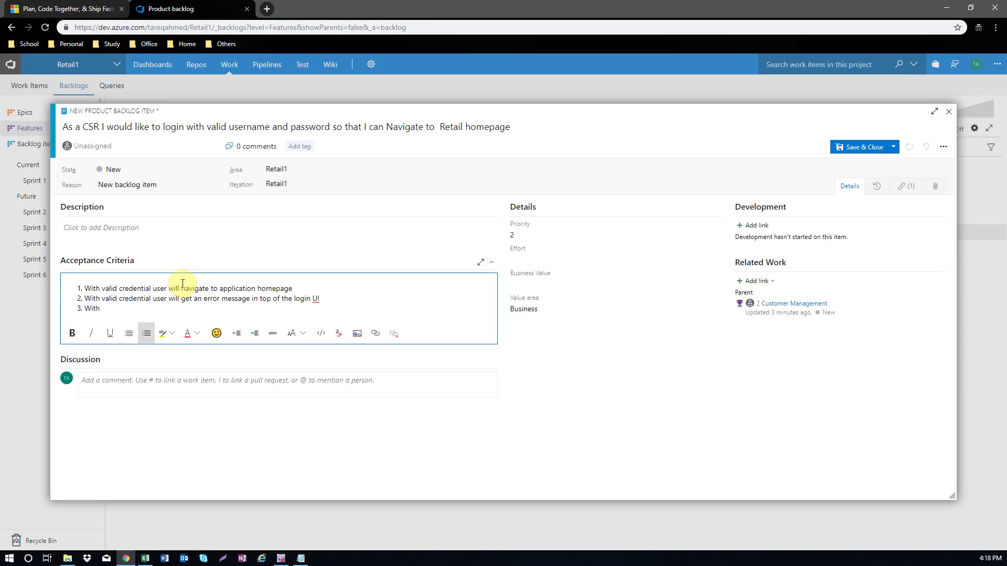
pyautogui.click(103, 298)
pyautogui.write('in')
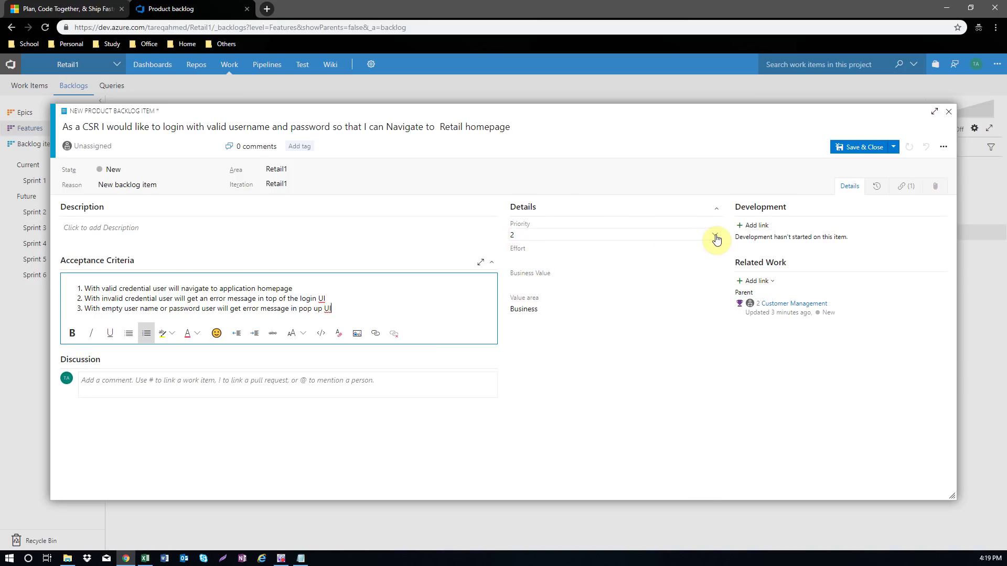
pyautogui.click(717, 239)
pyautogui.click(697, 387)
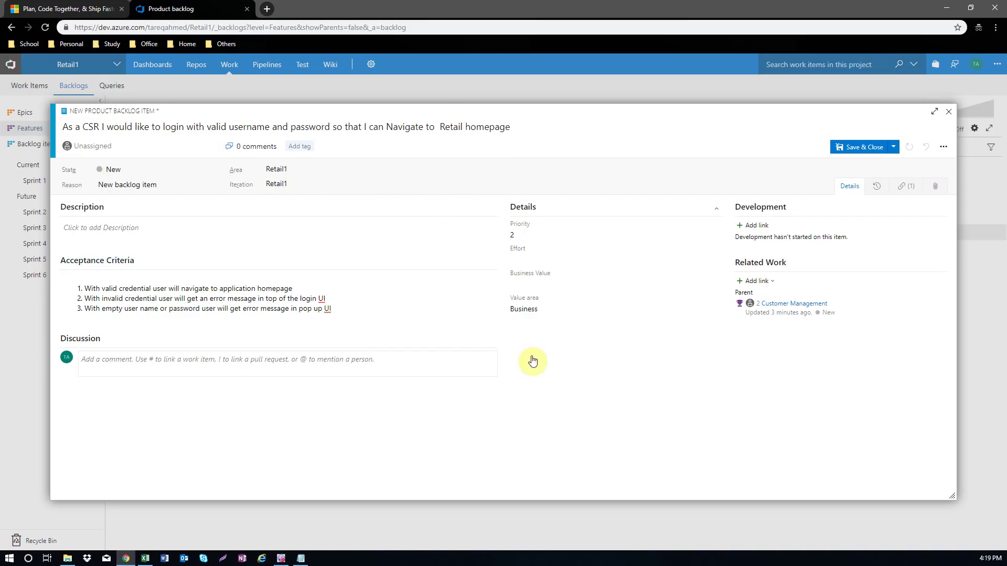
pyautogui.click(866, 148)
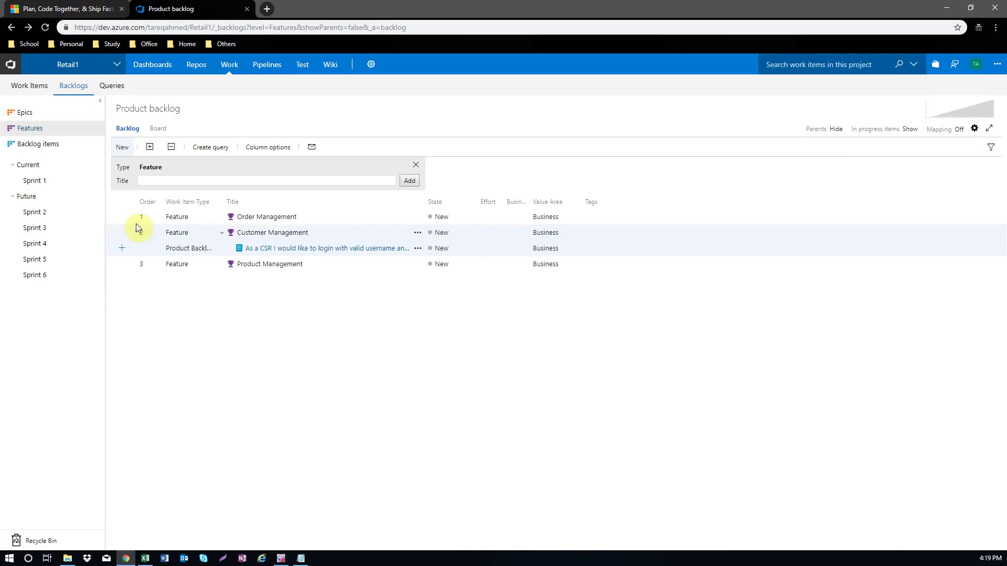
# Step: Add the create-customer user story as a backlog item under Customer Management
pyautogui.click(122, 233)
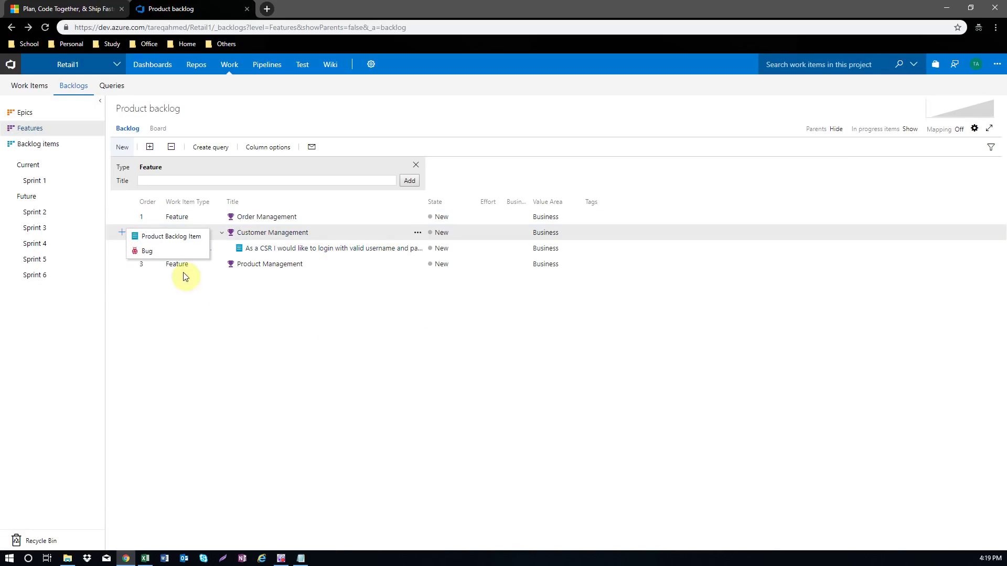
pyautogui.click(179, 238)
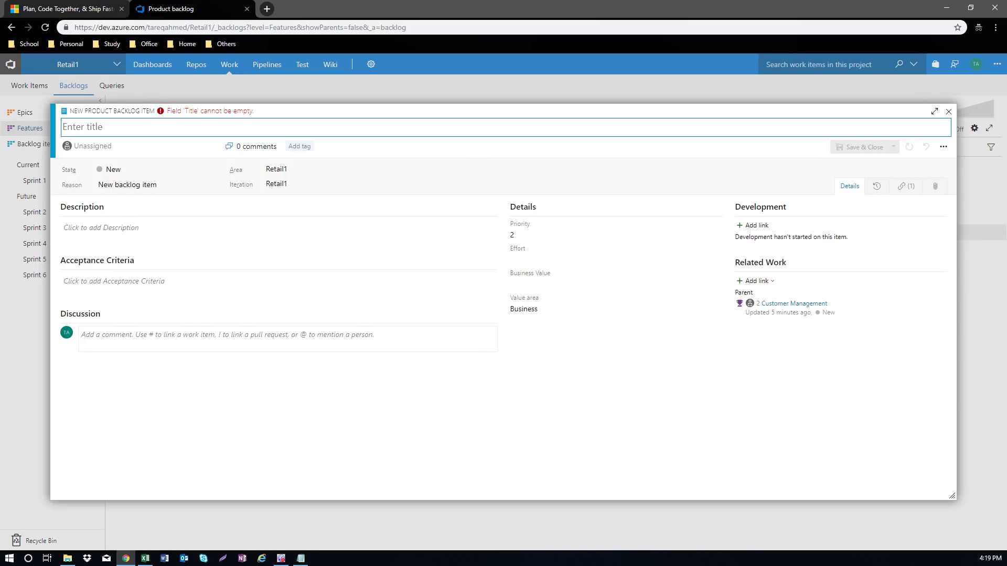
pyautogui.hotkey('alt', 'Tab')
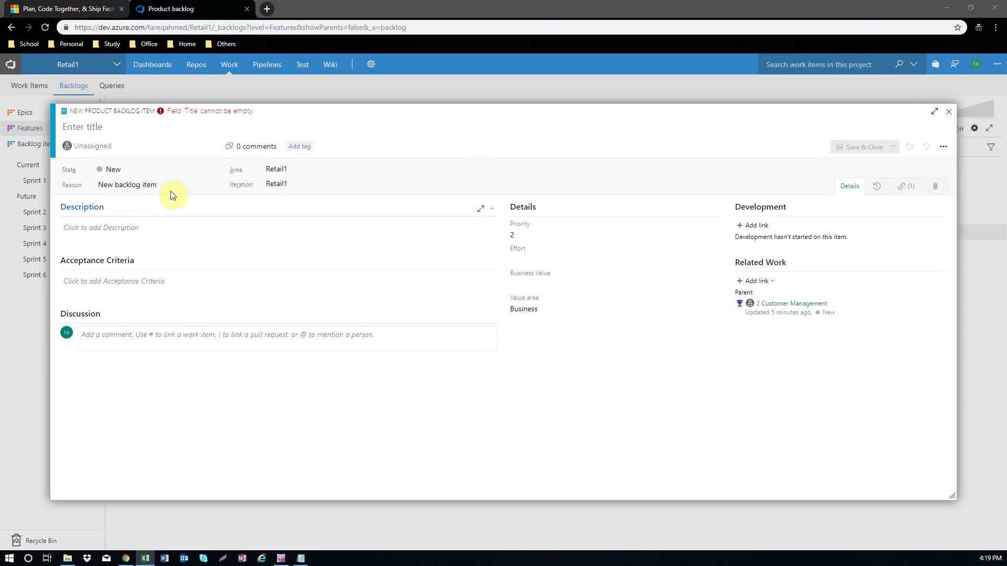
pyautogui.click(184, 127)
pyautogui.write('As a CSR I would like to create a customer using valid info so that customer information should be available in the system')
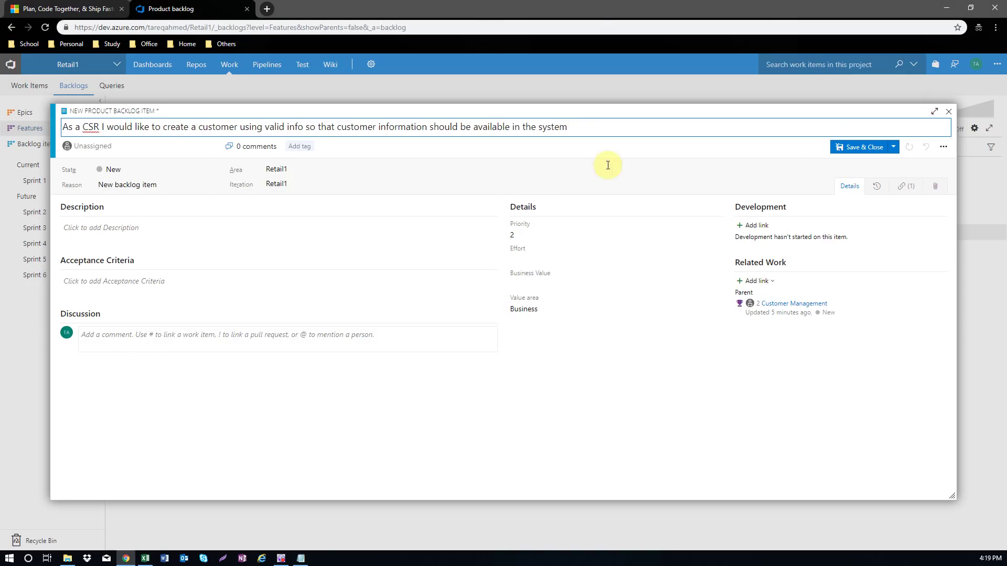
pyautogui.click(843, 151)
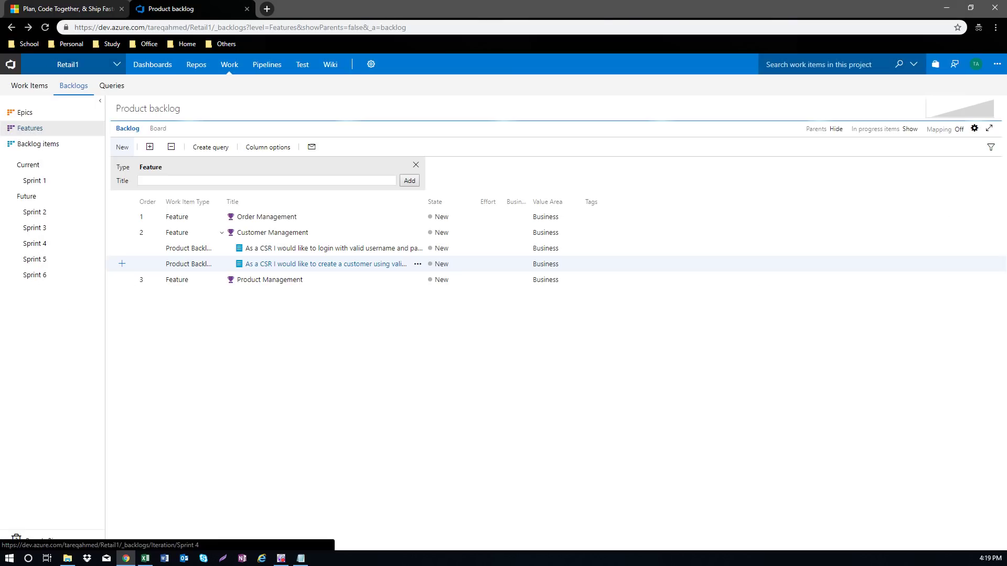
# Step: Add the edit-customer story under Customer Management, correcting 'infromation' to 'information'
pyautogui.hotkey('alt', 'Tab')
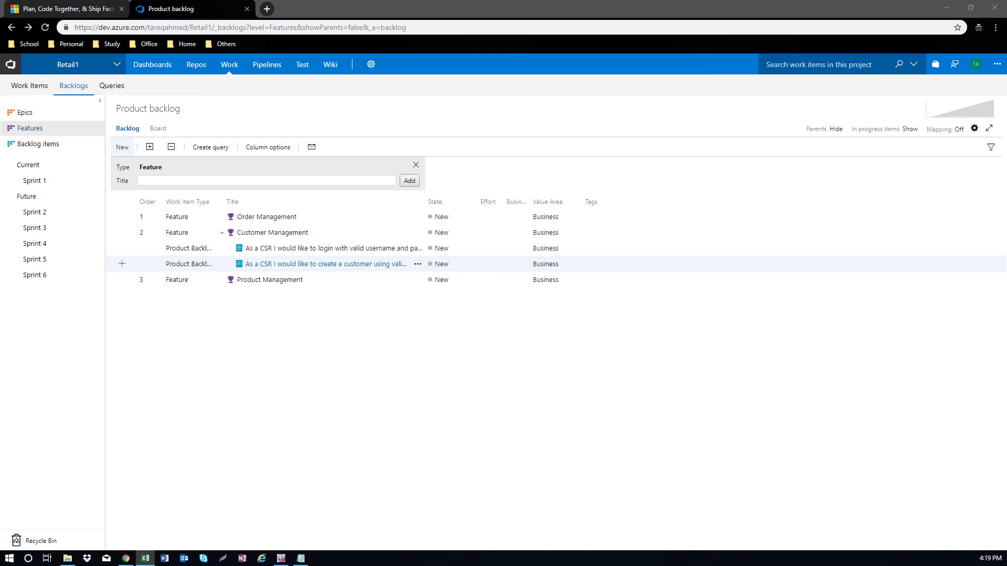
pyautogui.click(122, 236)
pyautogui.click(152, 234)
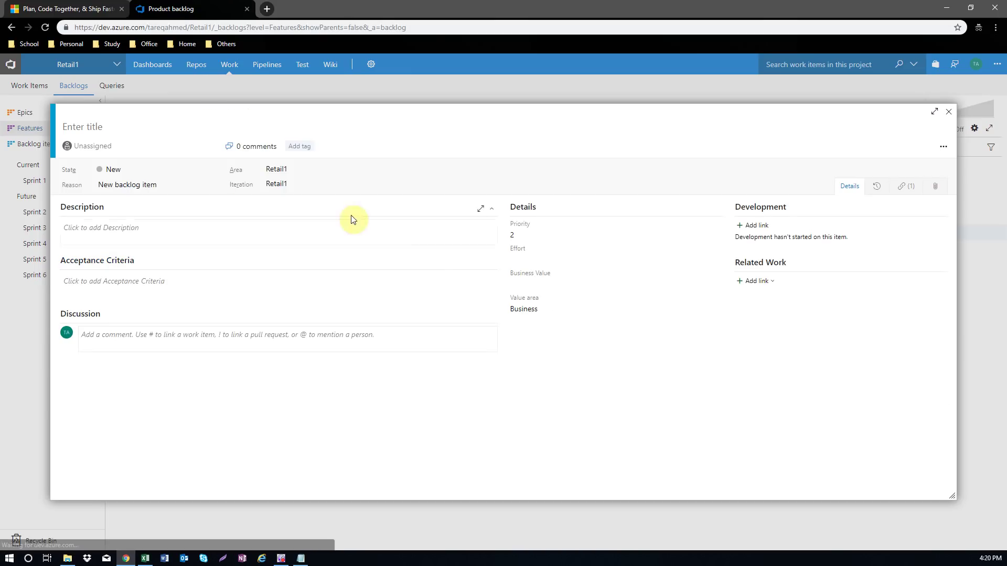
pyautogui.click(199, 128)
pyautogui.write('As a CSR I would like to edit existing customer so that customer infromation should be up to date')
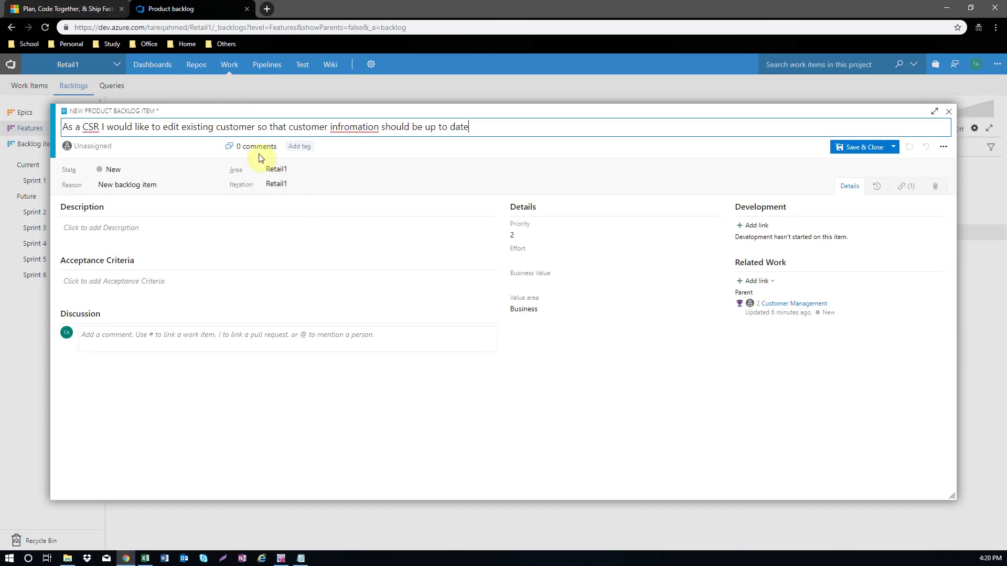
pyautogui.rightClick(341, 128)
pyautogui.click(367, 137)
pyautogui.click(861, 148)
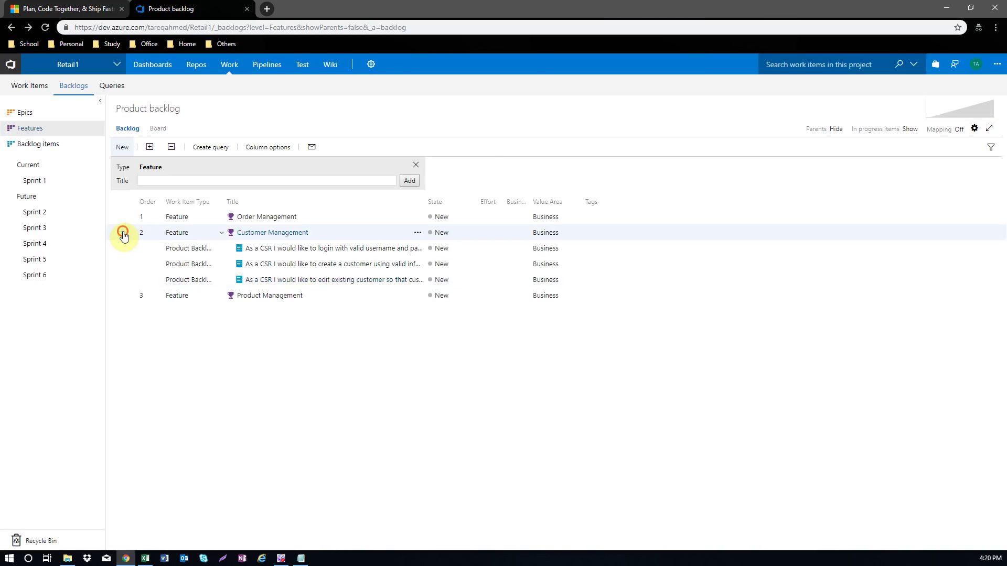
# Step: Add the search-customer user story as a backlog item under Customer Management
pyautogui.click(121, 232)
pyautogui.click(146, 235)
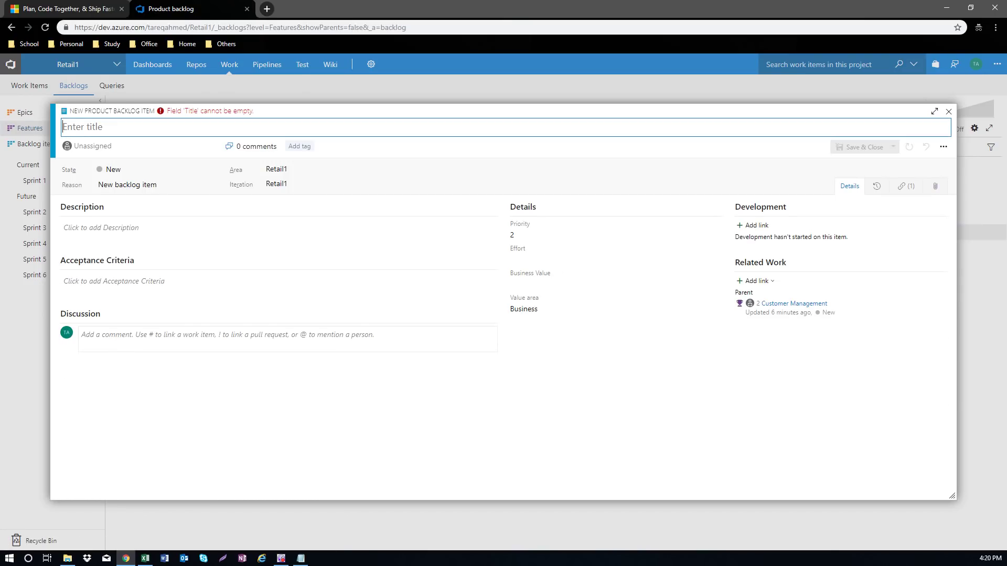
pyautogui.hotkey('alt', 'Tab')
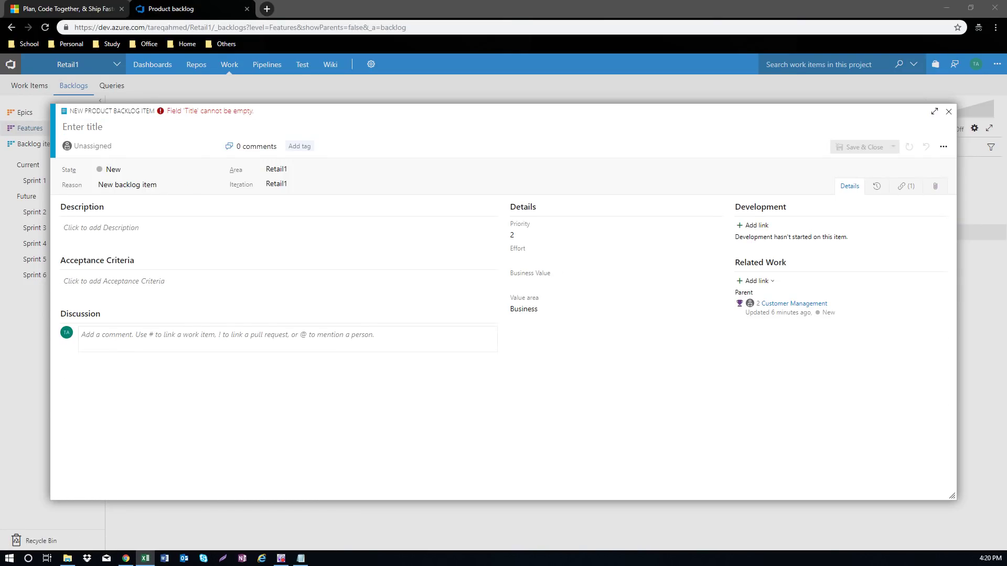
pyautogui.click(229, 131)
pyautogui.write('As a CSR I would  like to search existing customer so I can find the right customer information')
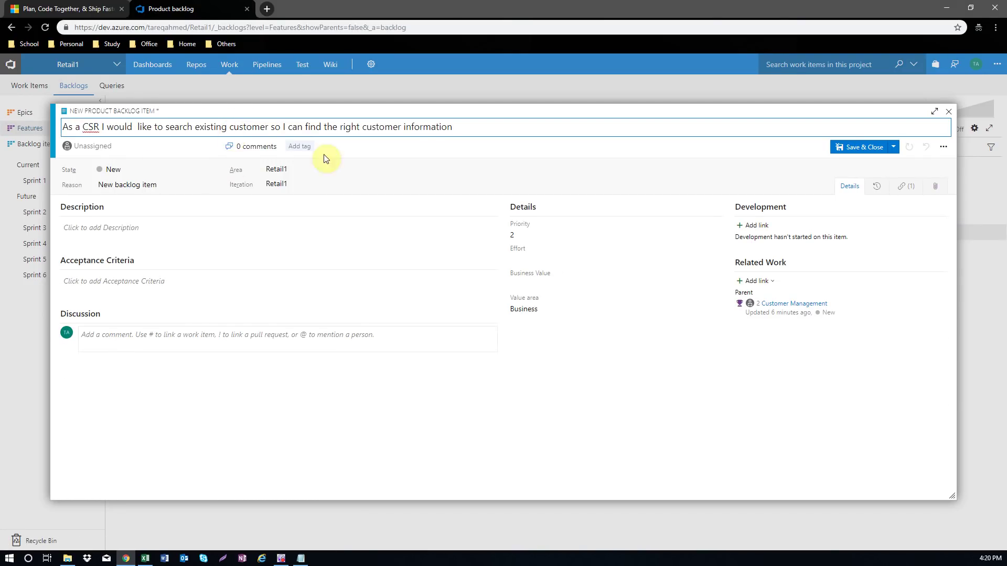
pyautogui.click(857, 147)
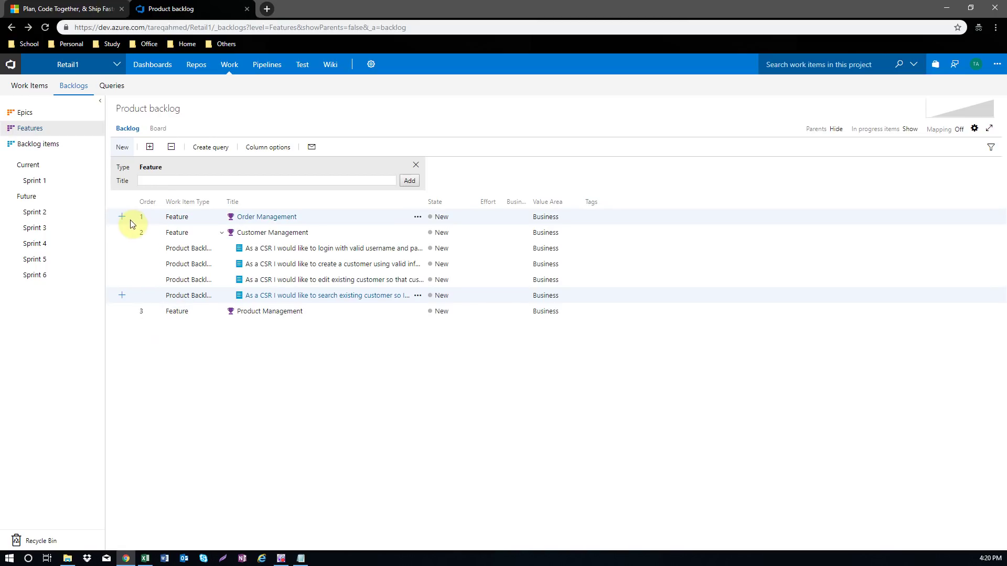
pyautogui.click(126, 314)
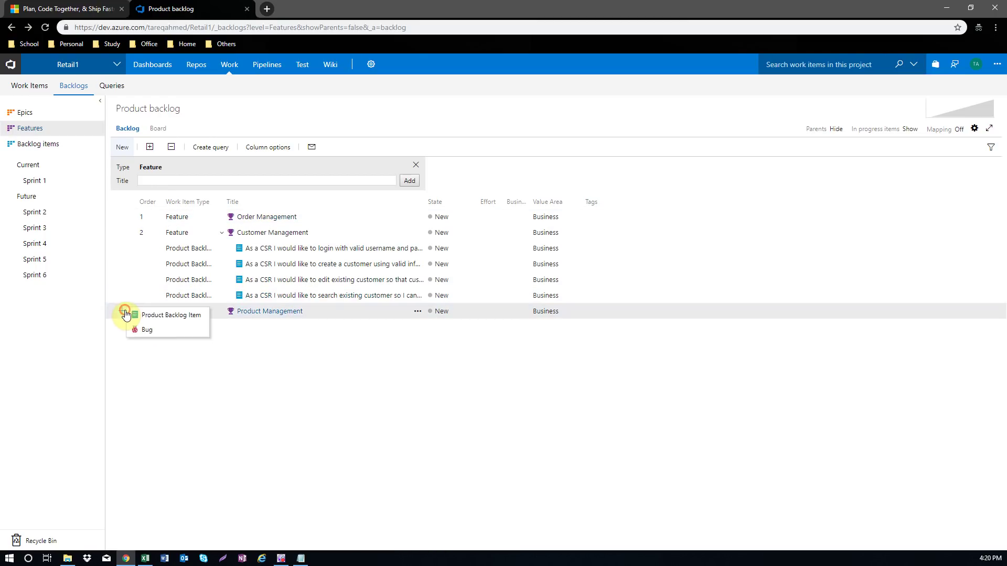
# Step: Add the add-new-product user story as a backlog item under Product Management
pyautogui.click(175, 316)
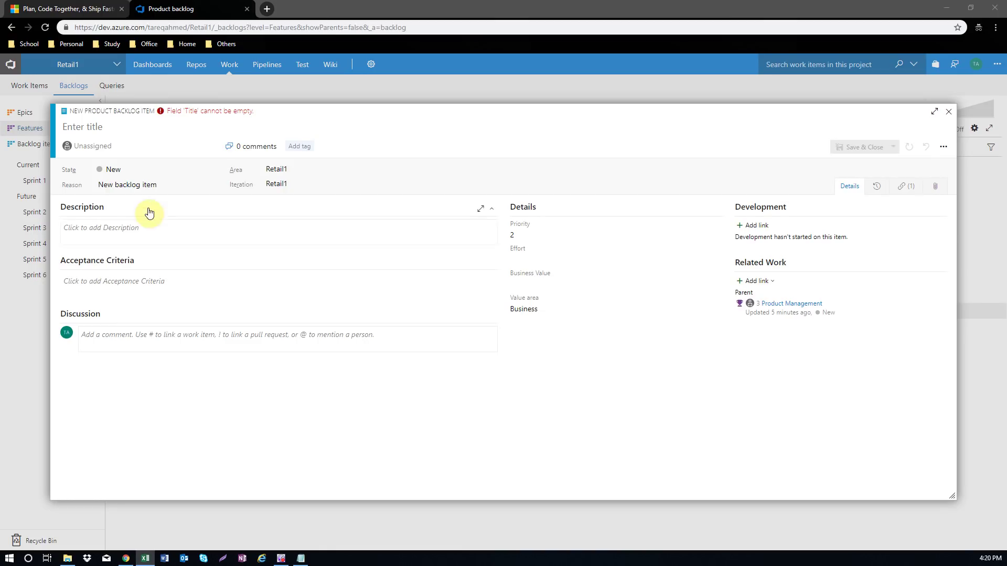
pyautogui.click(173, 127)
pyautogui.write('As a PIU, I would like to Add new product so that new product would be available in the system')
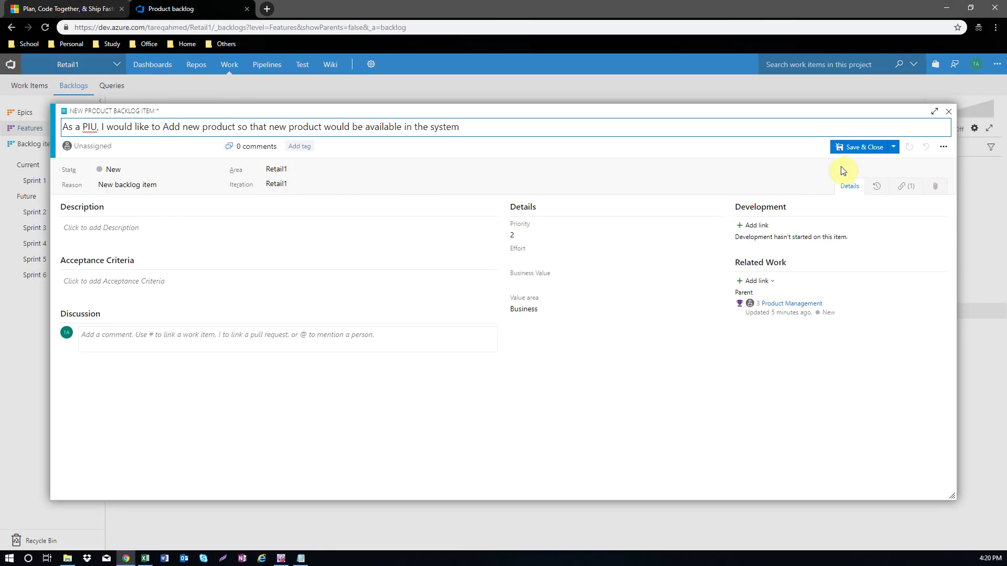
pyautogui.click(860, 146)
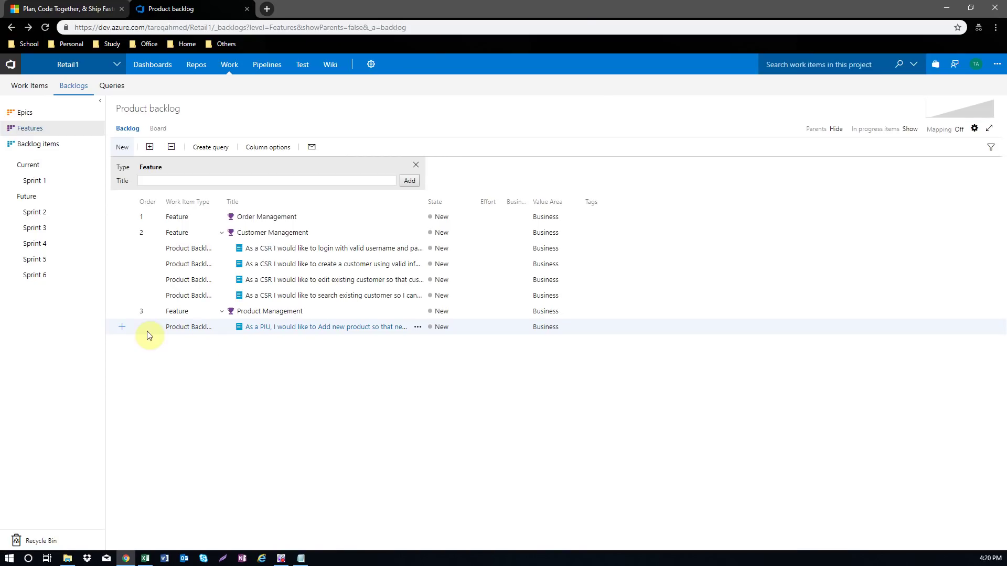
# Step: Add the delete-product story under Product Management, correcting 'avaiable' to 'available'
pyautogui.click(122, 311)
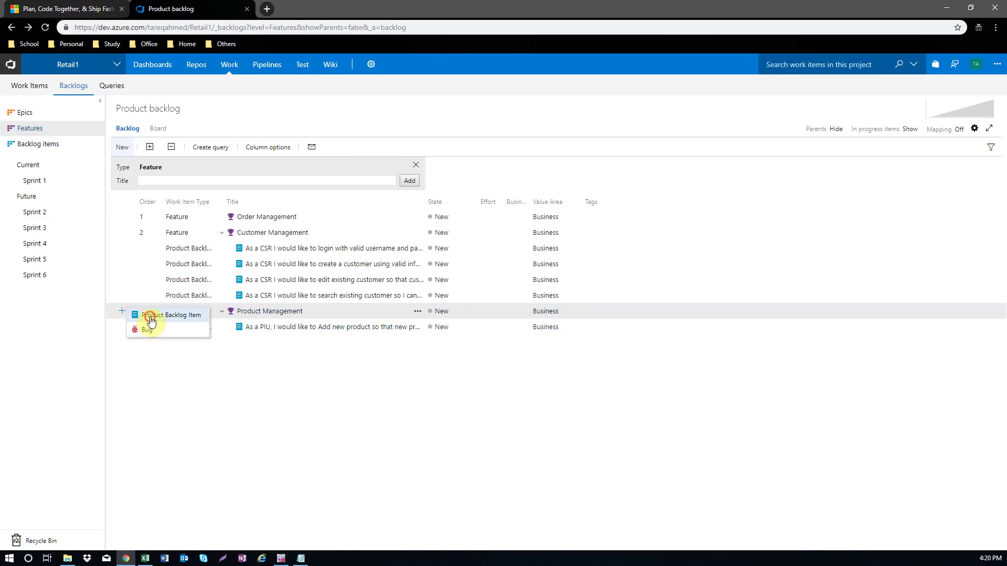
pyautogui.click(152, 315)
pyautogui.hotkey('alt', 'Tab')
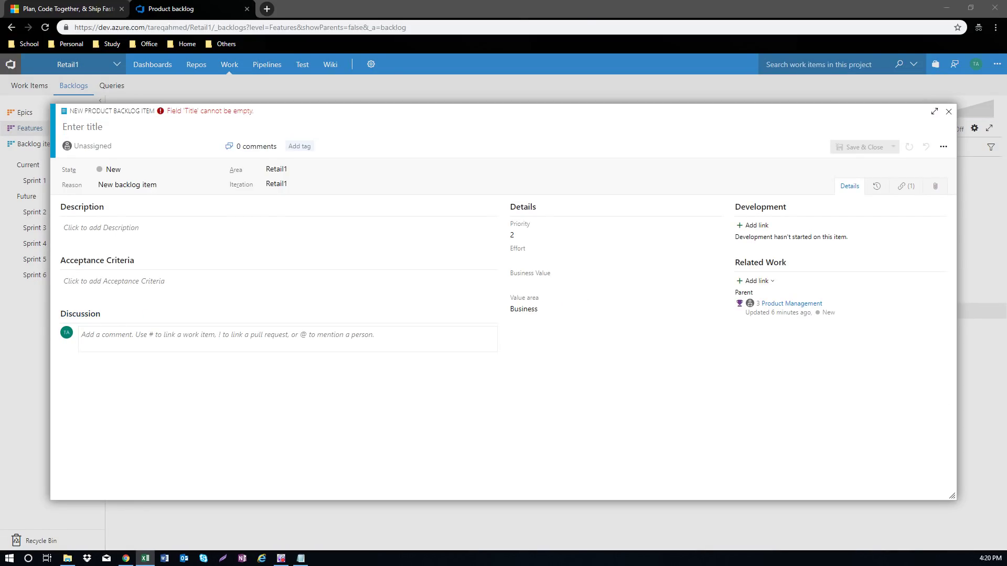
pyautogui.click(236, 127)
pyautogui.write('AS PIU, I would like to delete any existing product so that the product would not avaiable in the inventory system')
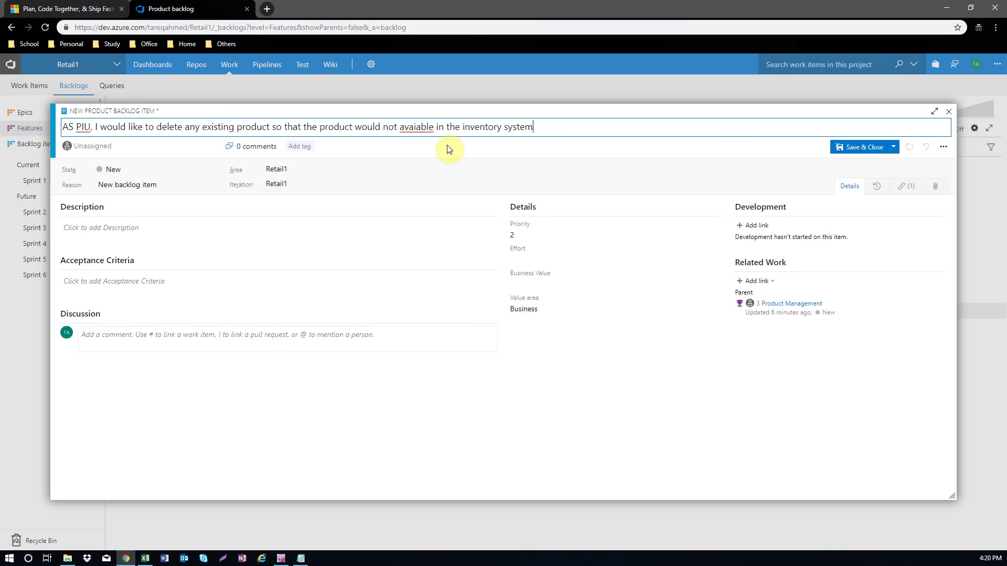
pyautogui.rightClick(415, 127)
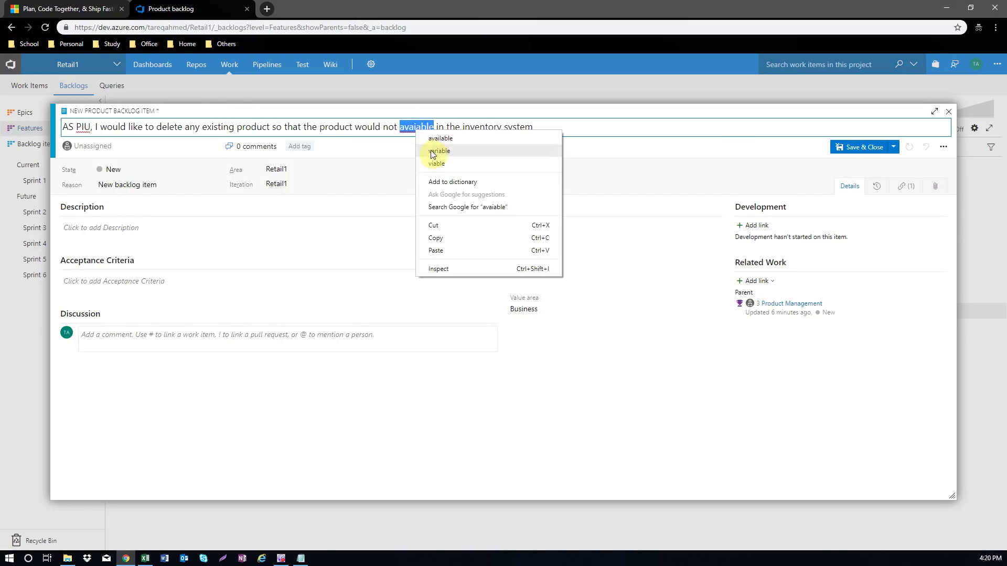
pyautogui.click(435, 138)
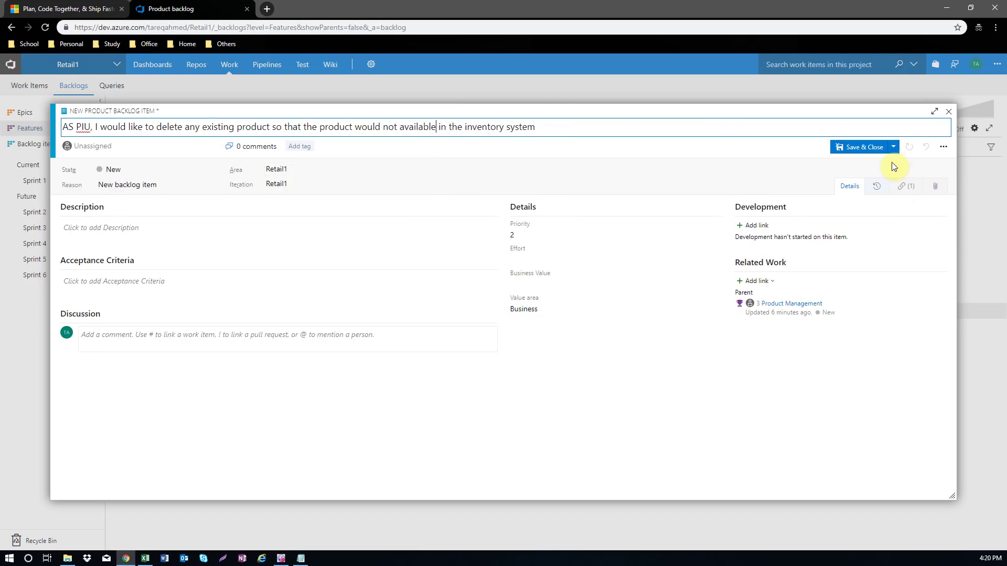
pyautogui.click(875, 148)
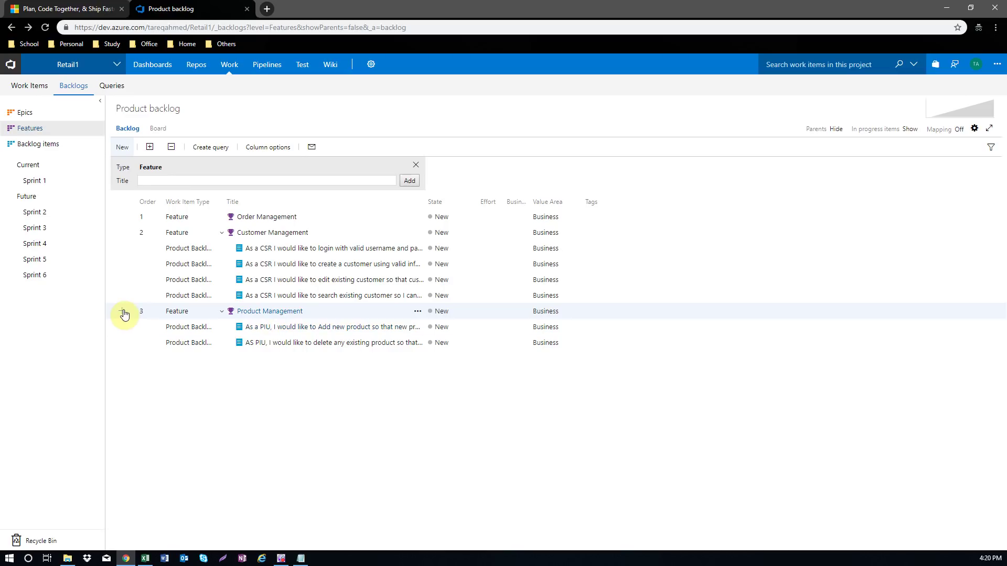
# Step: Add the edit-product user story as a third backlog item under Product Management
pyautogui.click(122, 310)
pyautogui.click(171, 315)
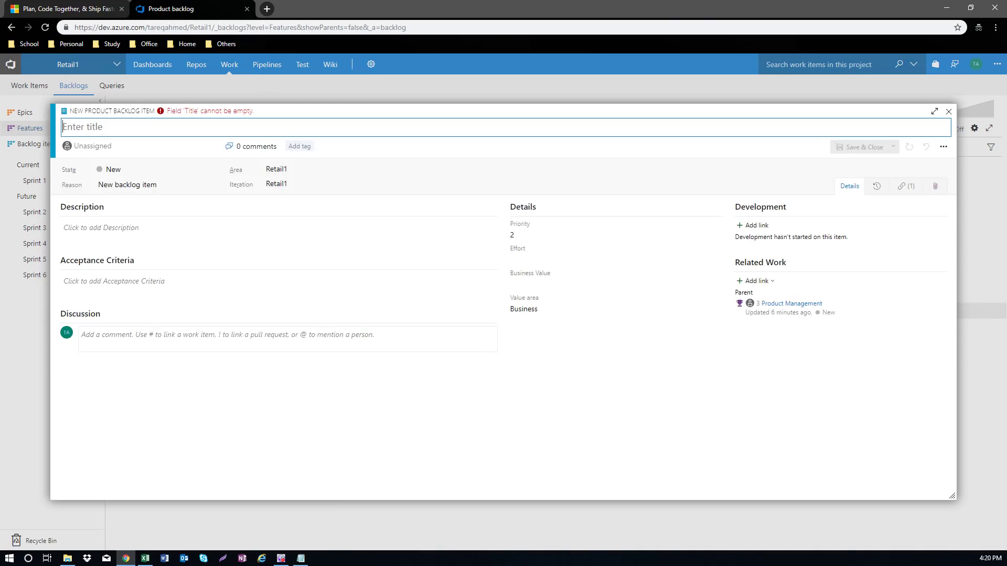
pyautogui.hotkey('alt', 'Tab')
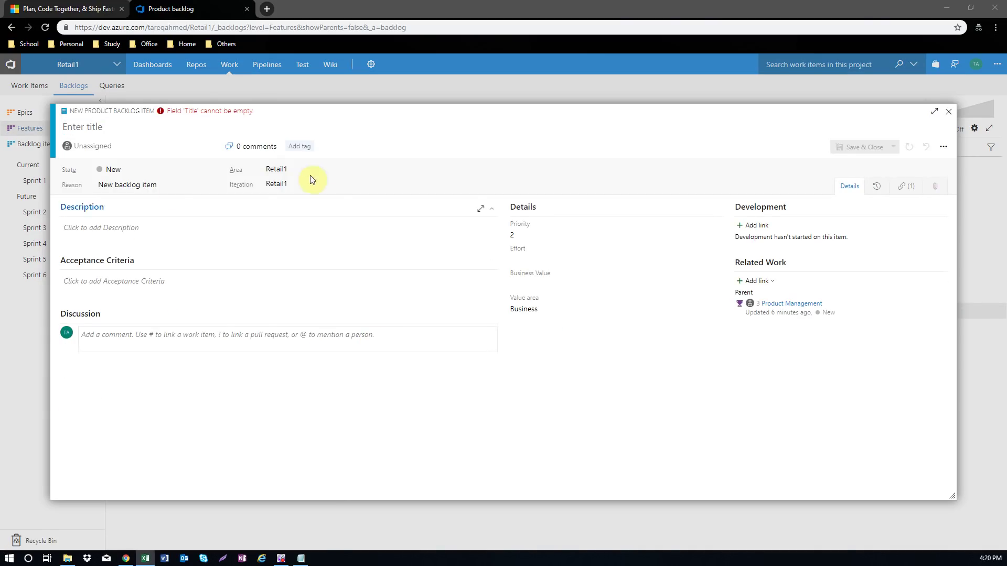
pyautogui.click(195, 127)
pyautogui.write('As a PIU, I would like to edit existing product so that product information should be up to date')
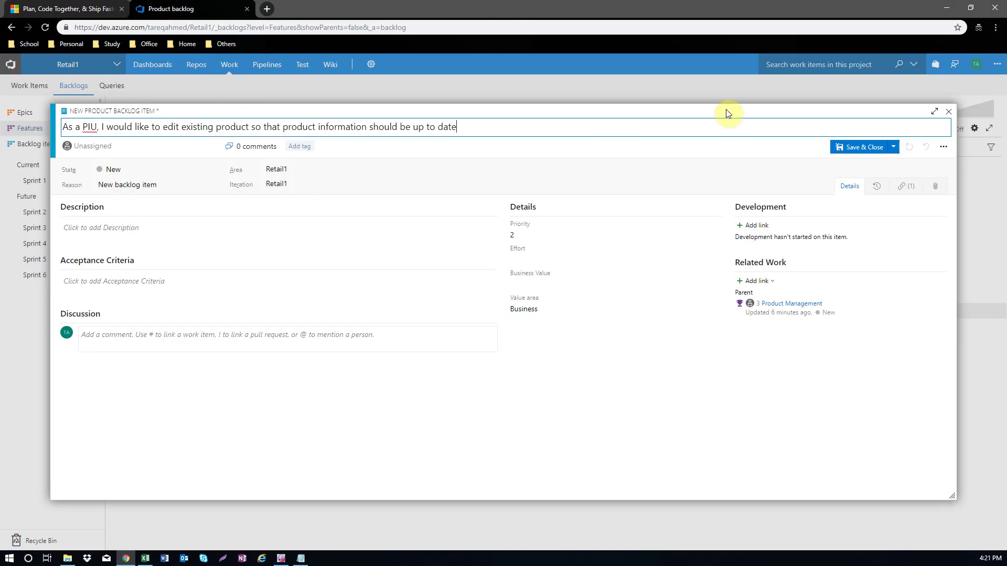
pyautogui.click(649, 161)
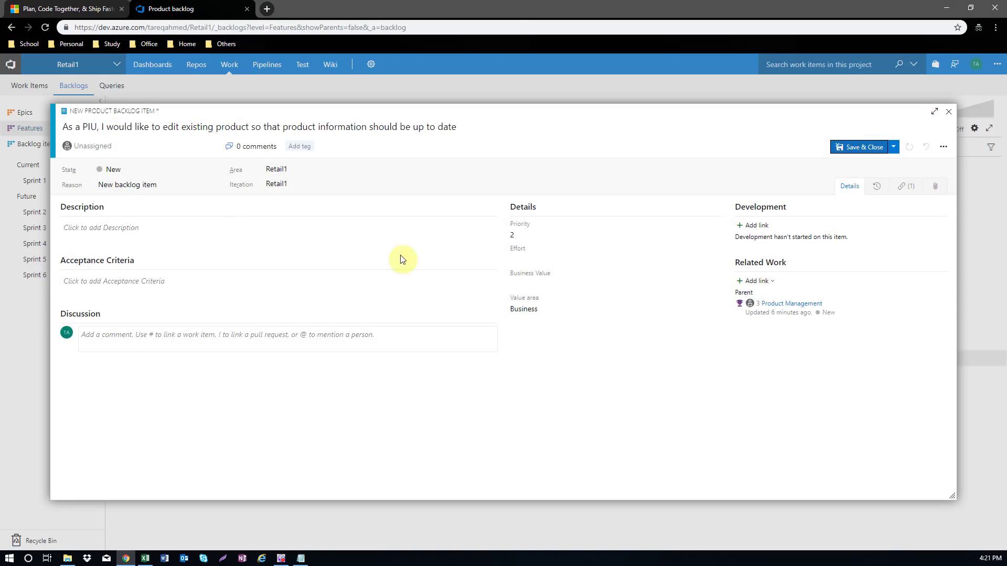
pyautogui.hotkey('ctrl', 'Return')
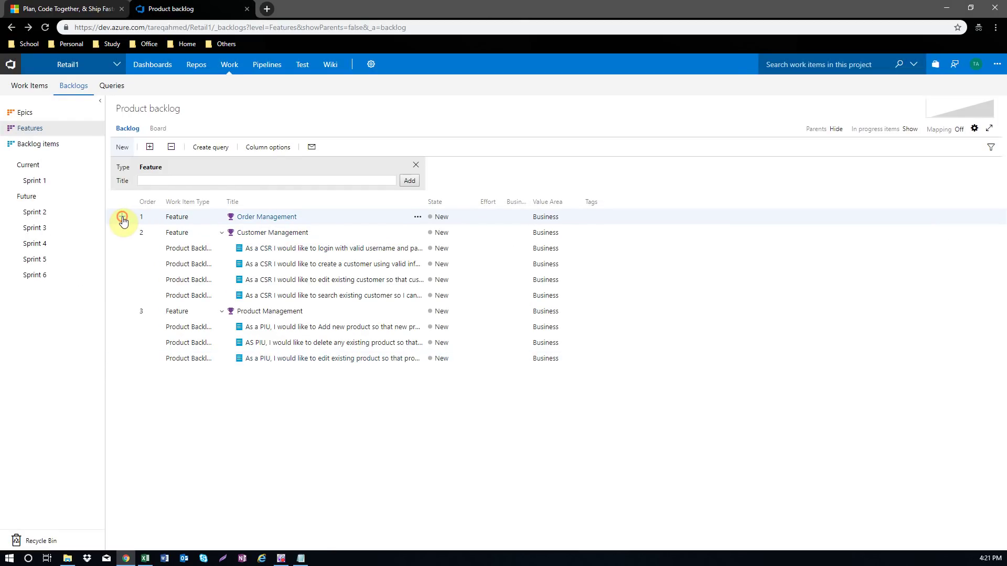
pyautogui.click(123, 218)
# Step: Add the existing-customer place-order story title, correct 'abailable' to 'available', and save it
pyautogui.hotkey('alt', 'Tab')
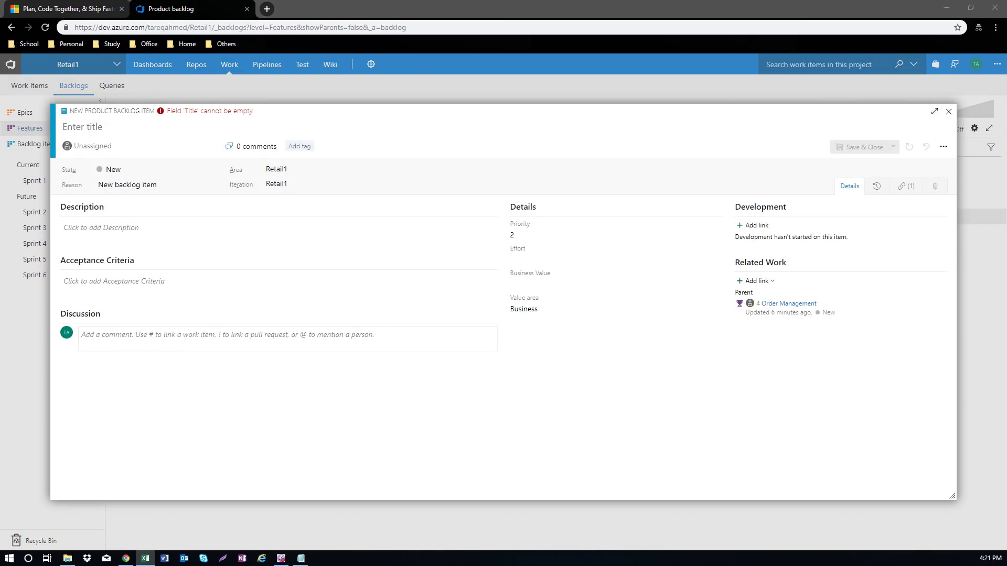
pyautogui.click(197, 127)
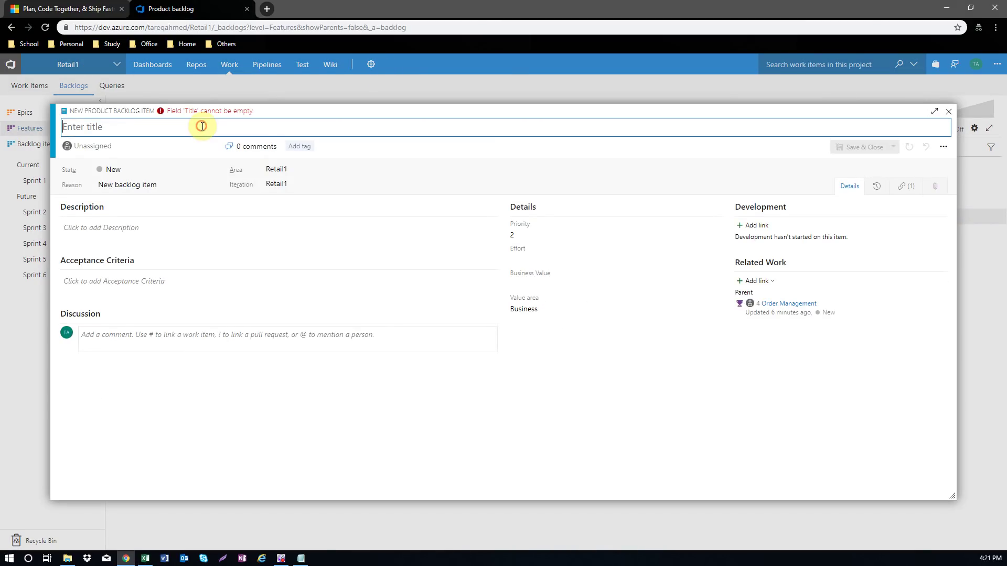
pyautogui.write('As a OMU, I would like to place and order as a existing customer so that product will be abailableunder a customer')
pyautogui.rightClick(456, 128)
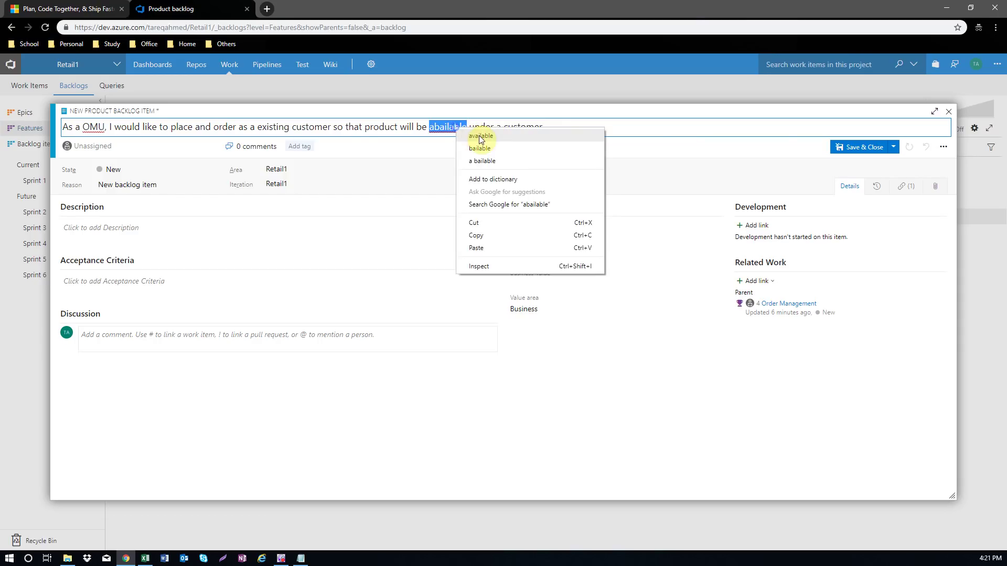
pyautogui.click(472, 136)
pyautogui.click(852, 152)
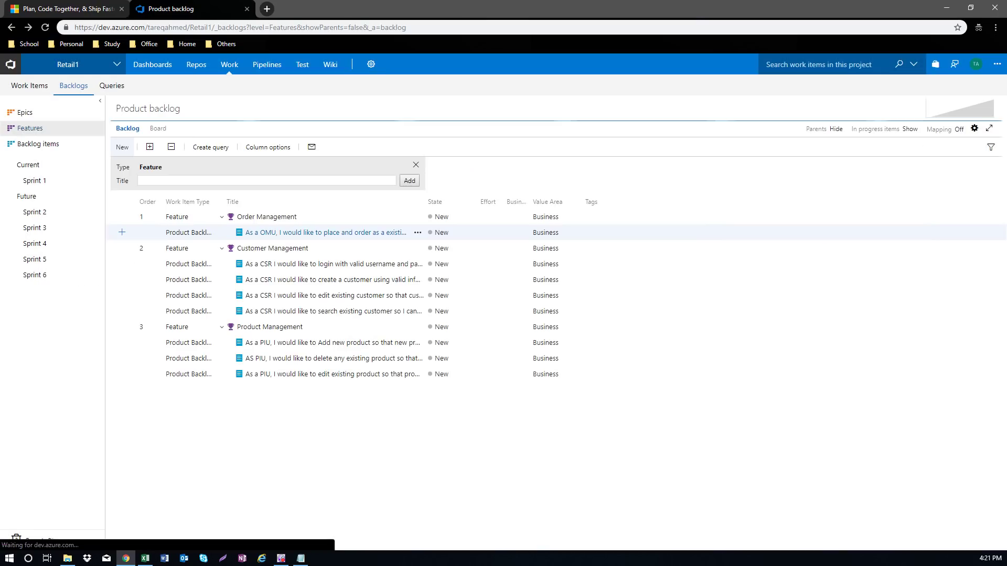
pyautogui.hotkey('alt', 'Tab')
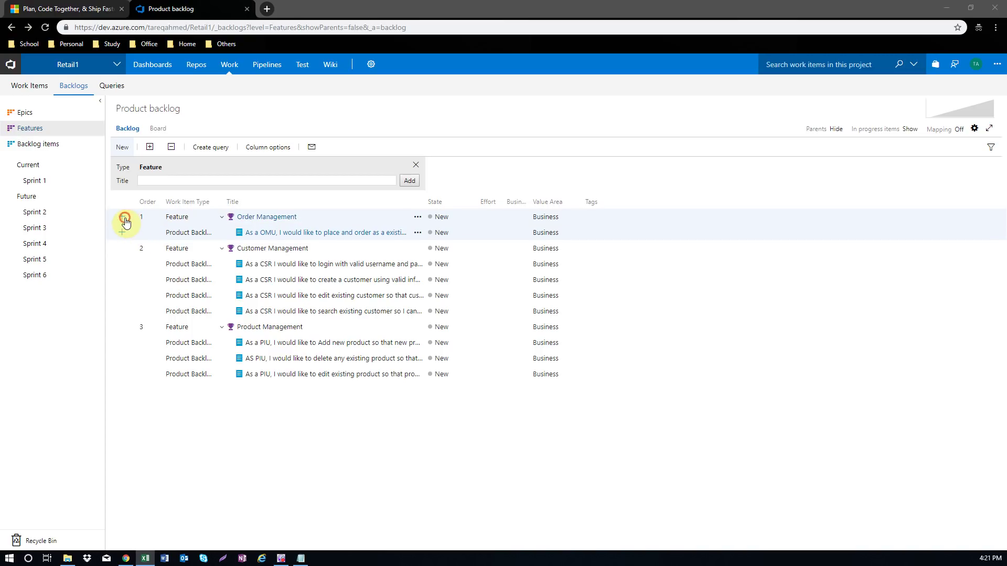
# Step: Add the new-customer place-order story under Order Management, fixing 'abailable' to 'available', and save
pyautogui.click(125, 218)
pyautogui.click(177, 221)
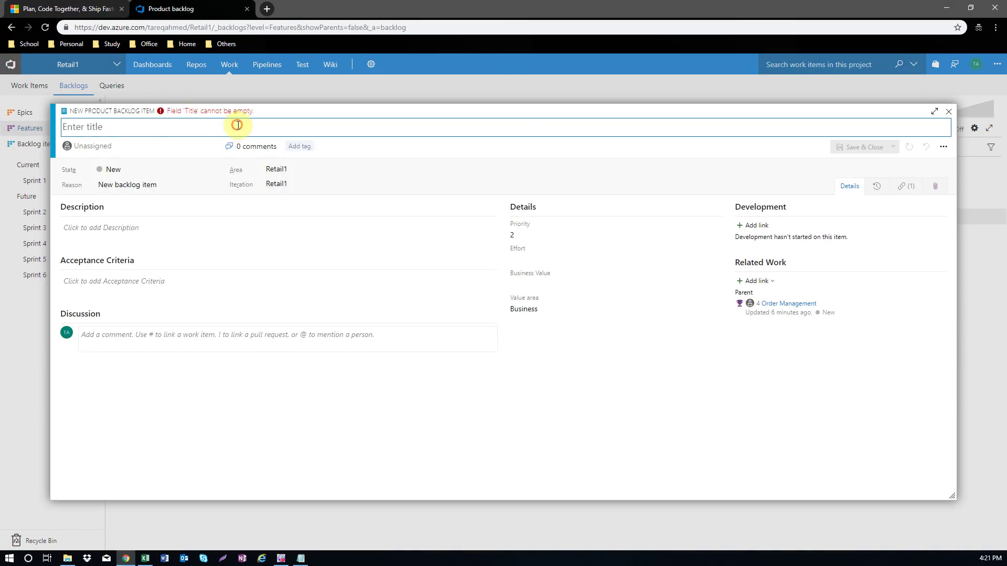
pyautogui.write('As a OMU, I would like to place and order as a new customer so that product will be abailable under a customer')
pyautogui.rightClick(445, 127)
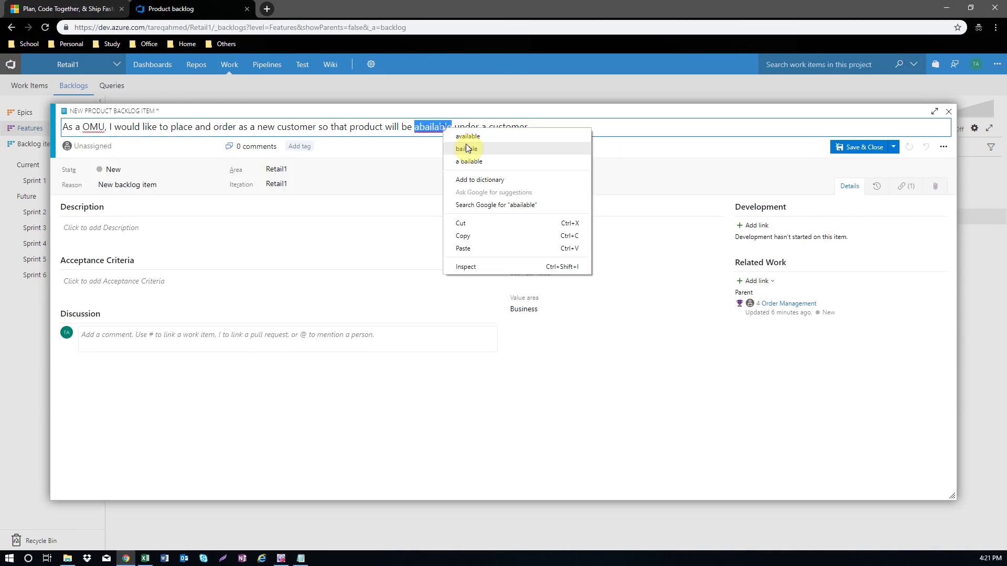
pyautogui.click(467, 148)
pyautogui.click(413, 128)
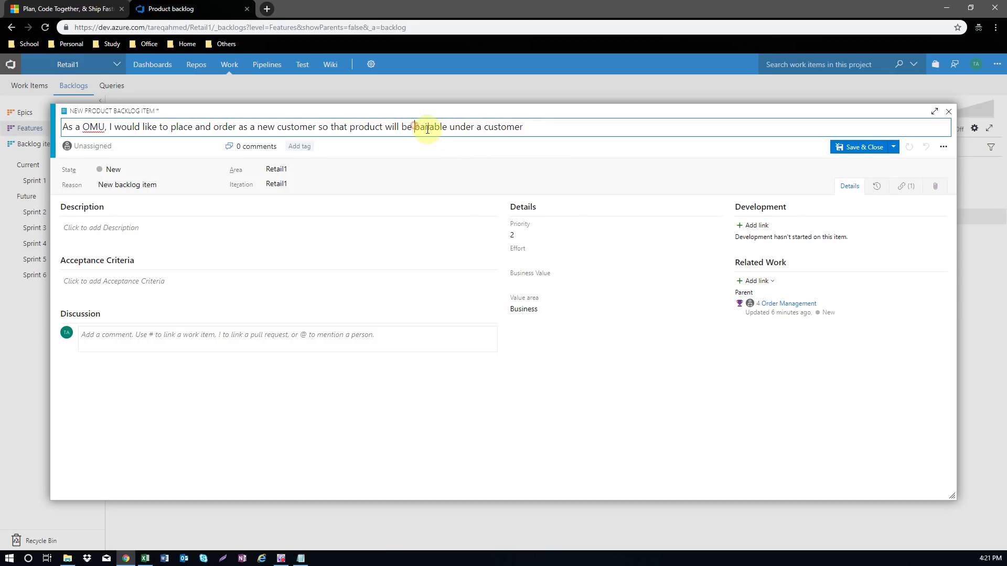
pyautogui.hotkey('ctrl', 'z')
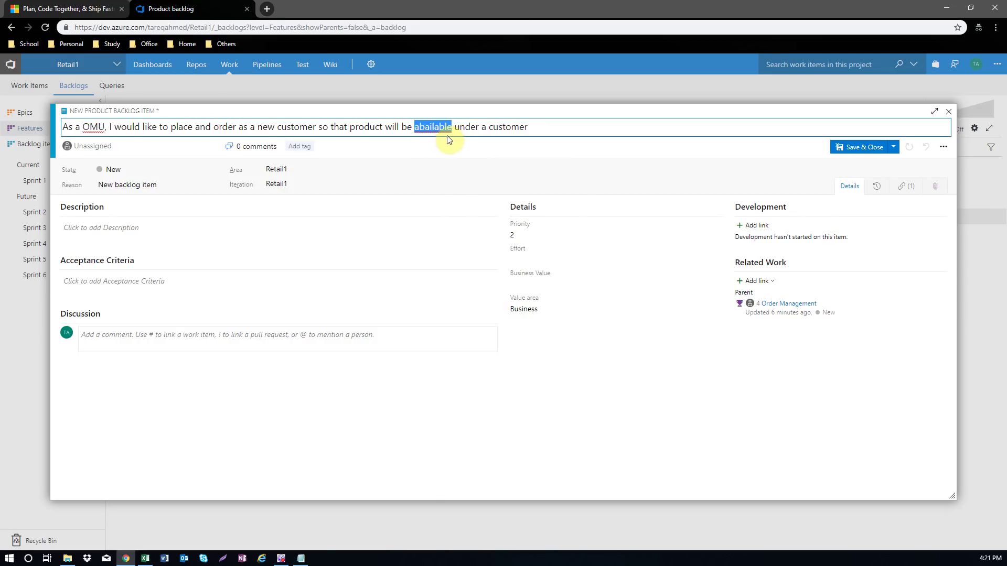
pyautogui.rightClick(448, 137)
pyautogui.click(464, 135)
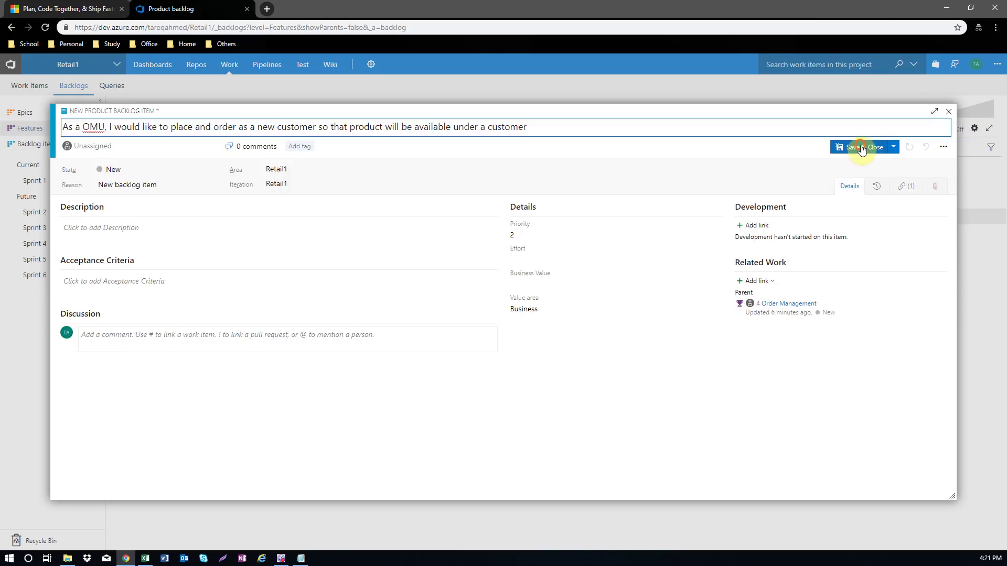
pyautogui.click(862, 148)
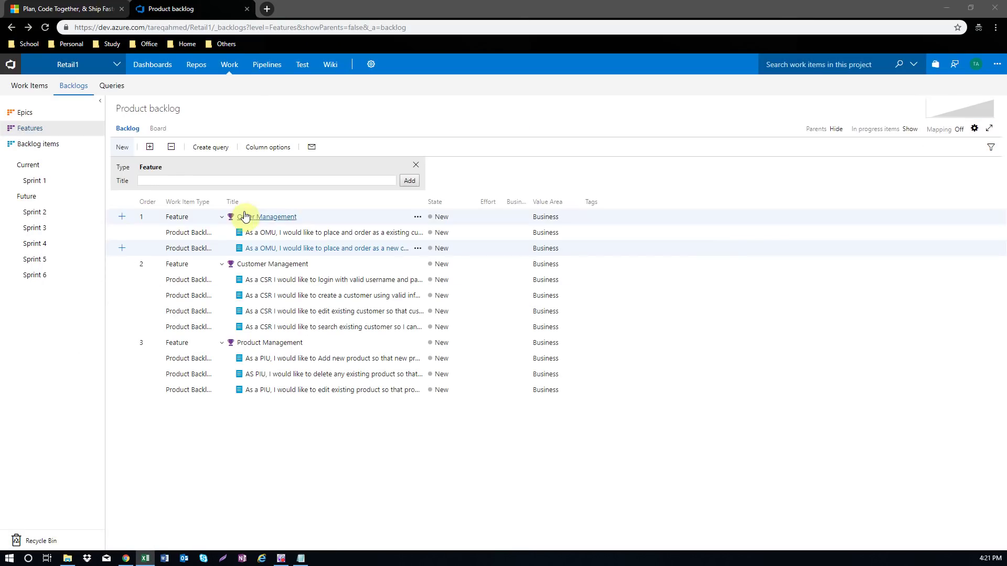
# Step: Add the CSR story about deleting orders before deleting a customer under Order Management and save
pyautogui.click(121, 216)
pyautogui.click(171, 221)
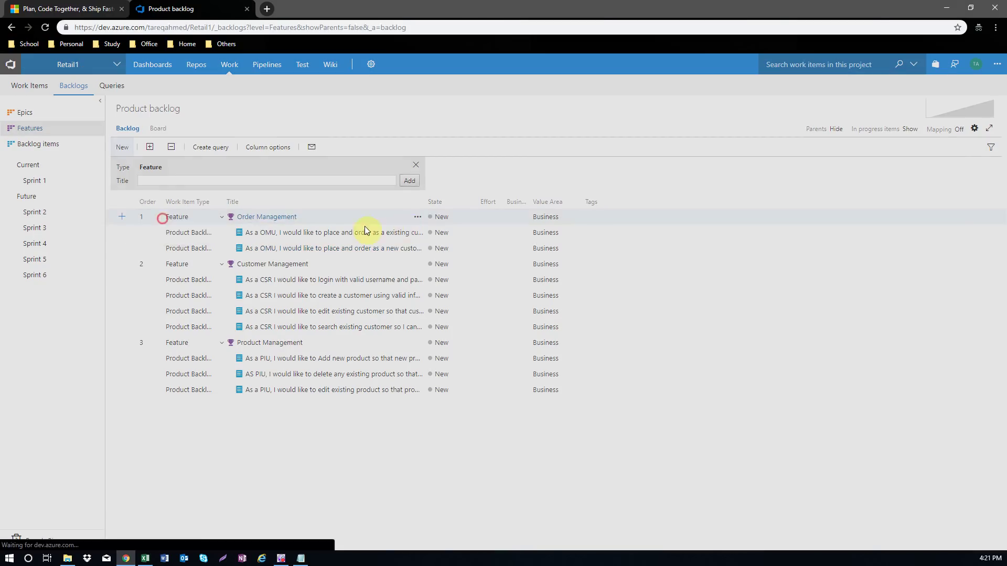
pyautogui.click(263, 127)
pyautogui.write('As a CSR I would not able to delete order first to delete a customer')
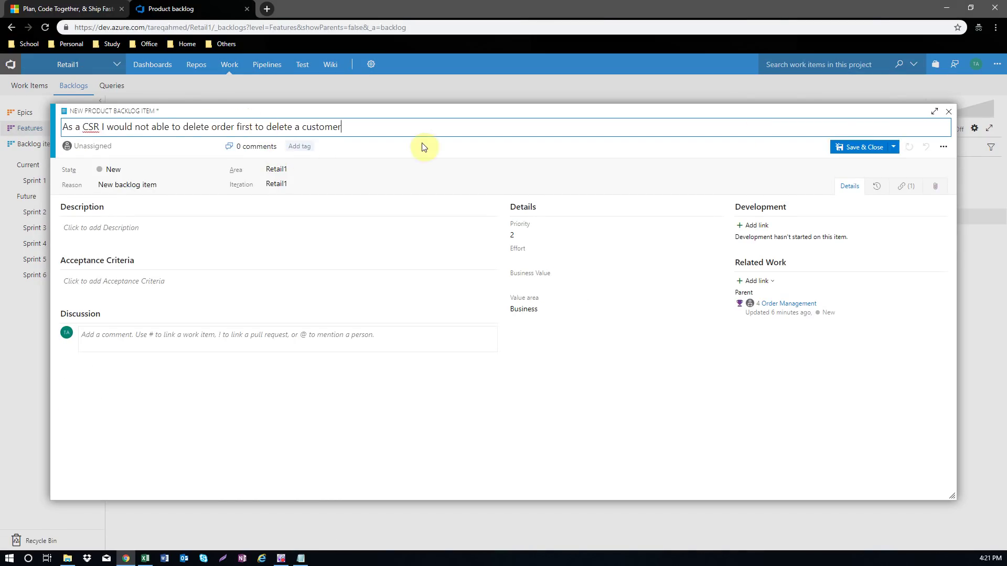
pyautogui.hotkey('ctrl', 'Return')
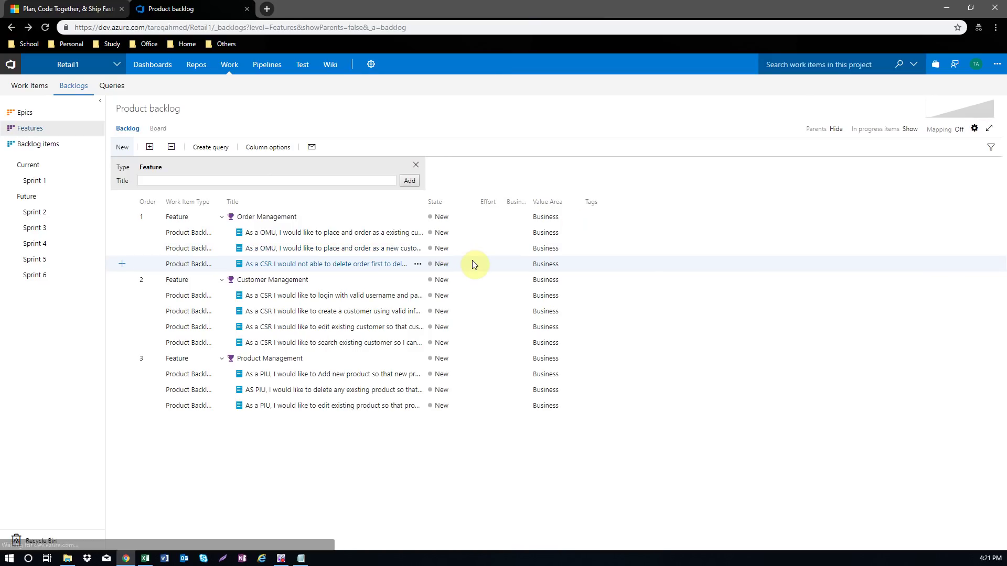
pyautogui.keyDown('ctrl'); pyautogui.click(475, 254); pyautogui.keyUp('ctrl')
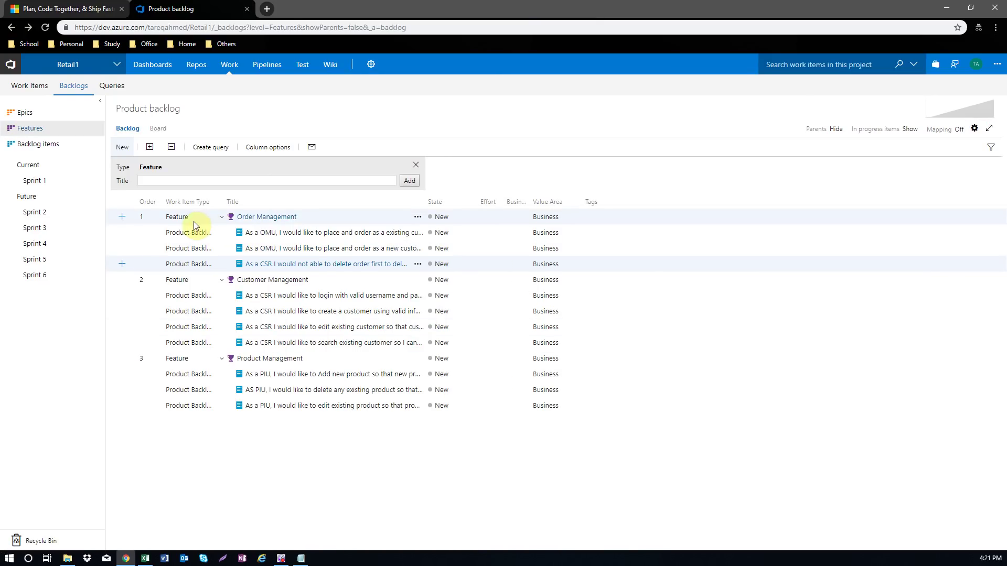
# Step: Expand Order, Customer and Product Management stories, view the Retail Management epic, finish on Backlog items
pyautogui.click(24, 144)
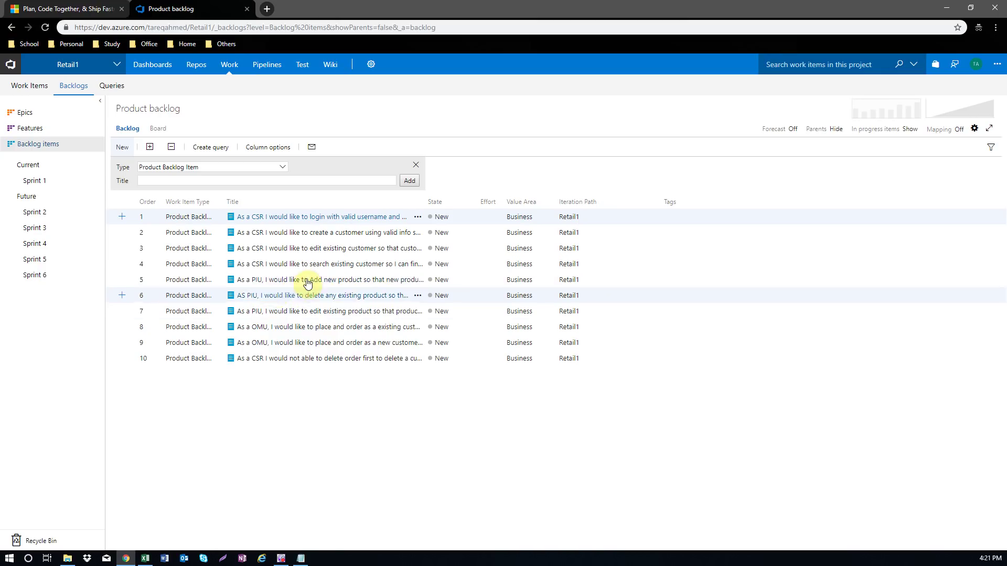
pyautogui.click(40, 131)
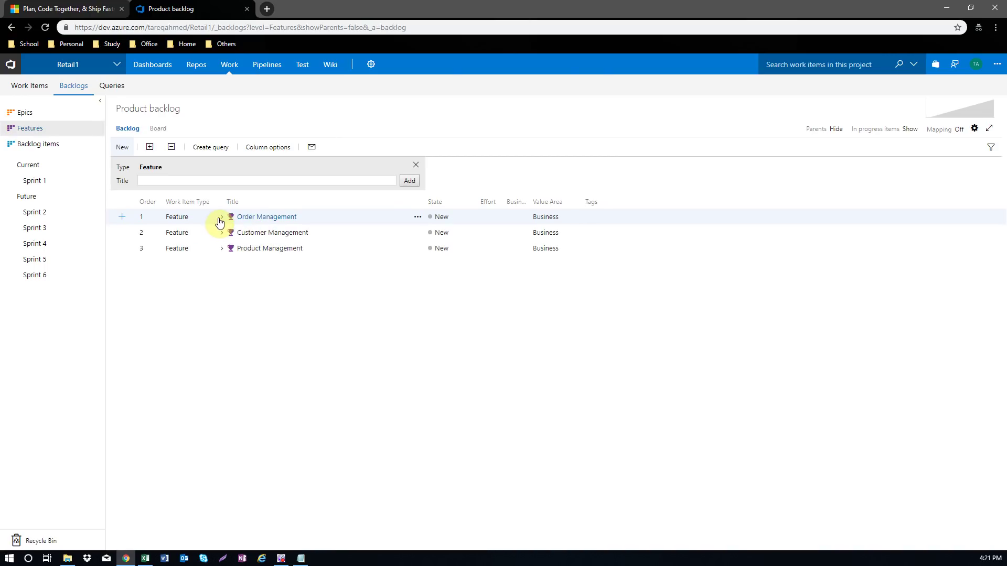
pyautogui.click(222, 217)
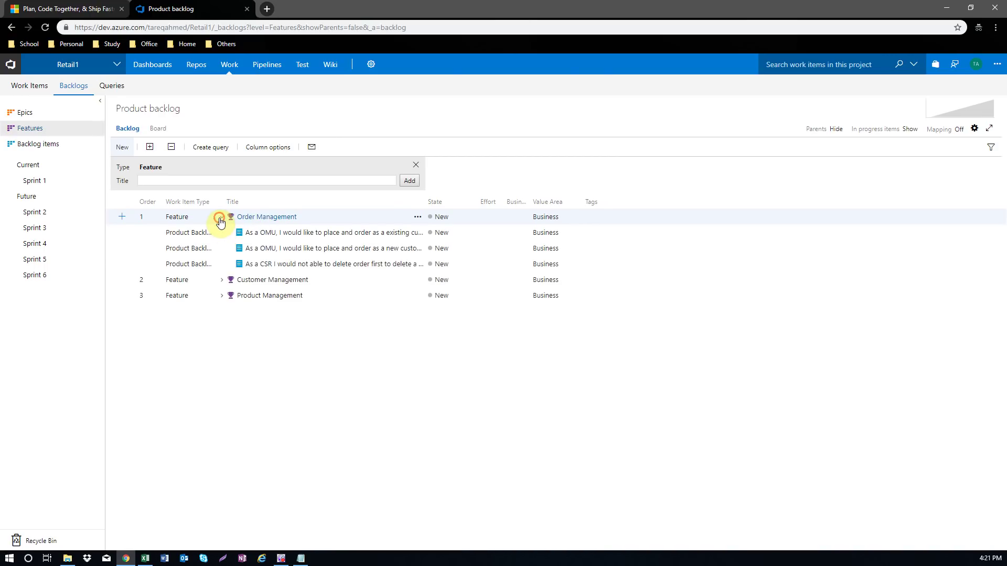
pyautogui.click(221, 280)
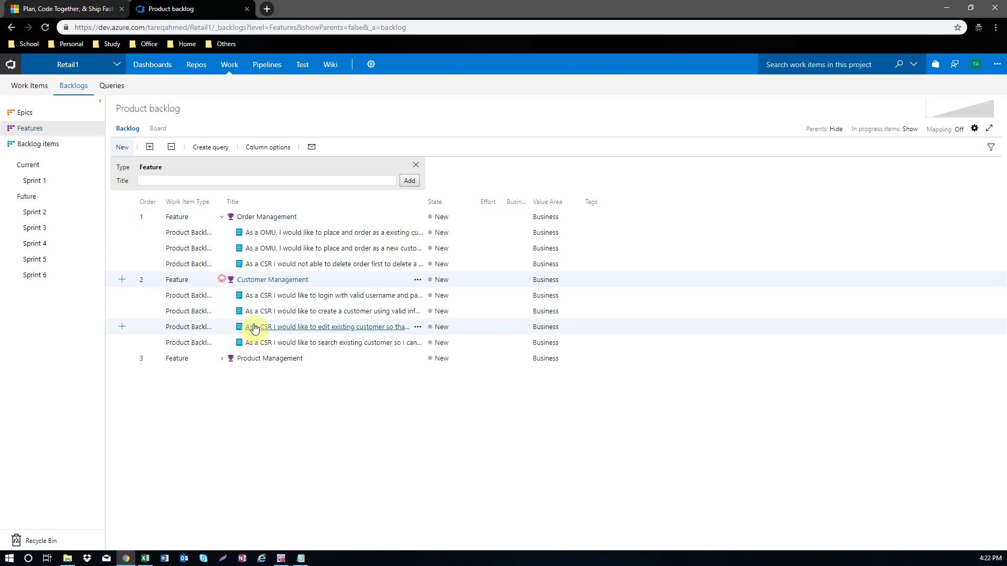
pyautogui.click(221, 359)
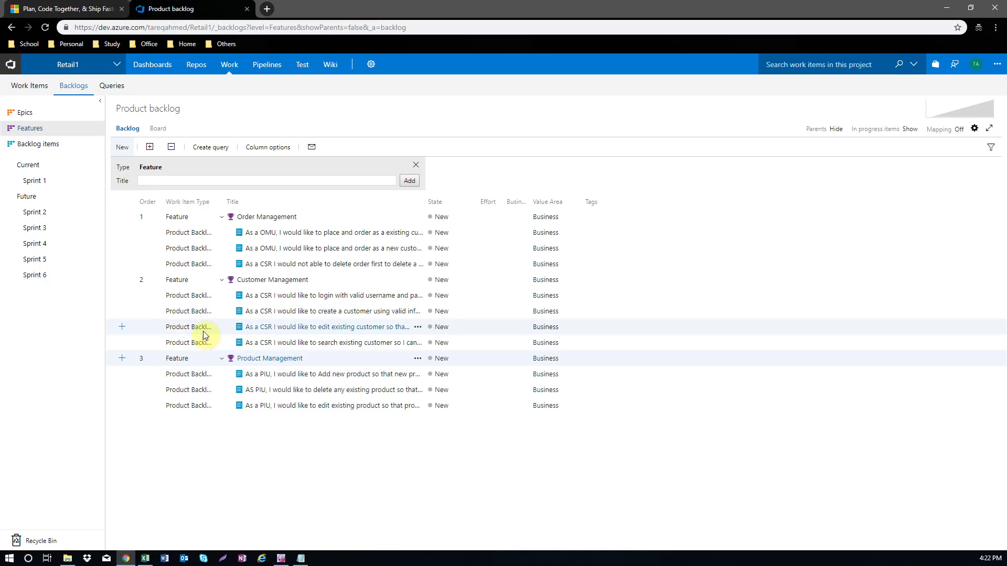
pyautogui.click(59, 143)
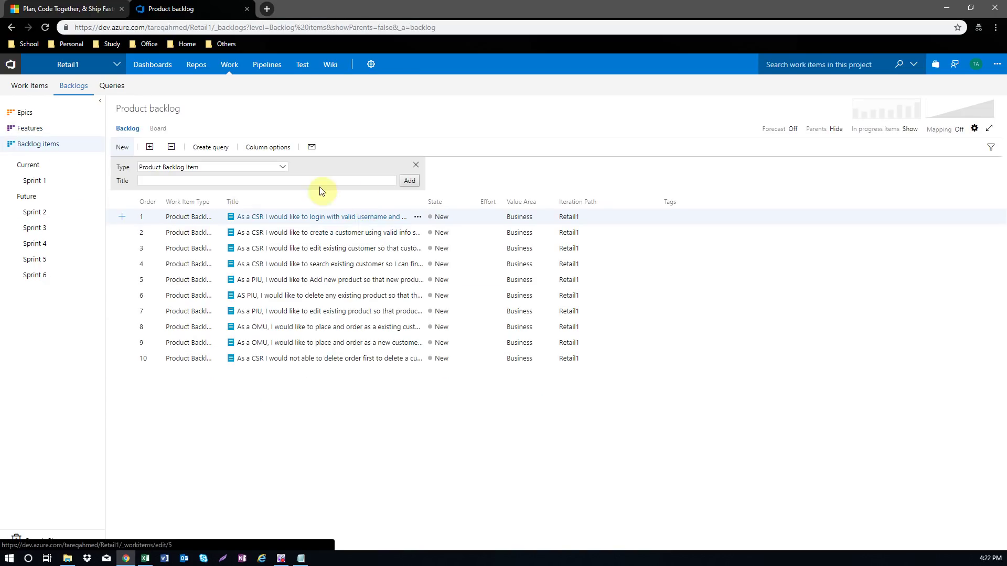
pyautogui.click(32, 128)
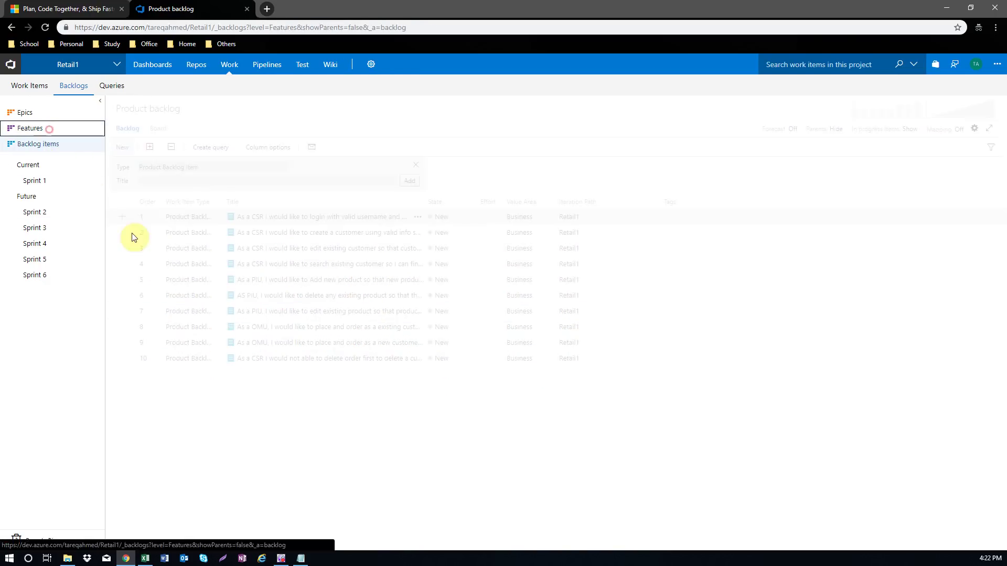
pyautogui.click(27, 114)
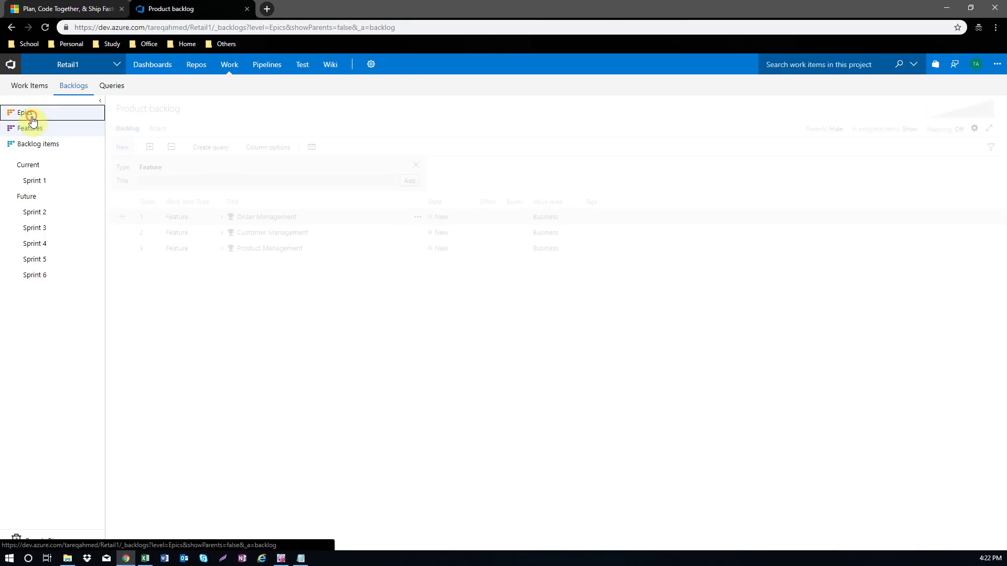
pyautogui.click(37, 147)
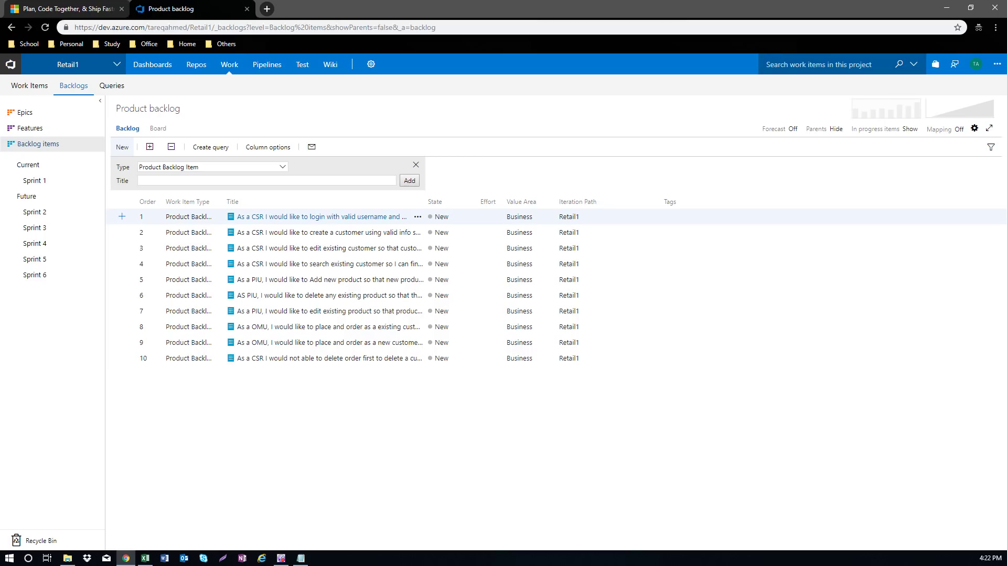
pyautogui.hotkey('alt', 'Tab')
pyautogui.keyDown('shift'); pyautogui.click(287, 231); pyautogui.keyUp('shift')
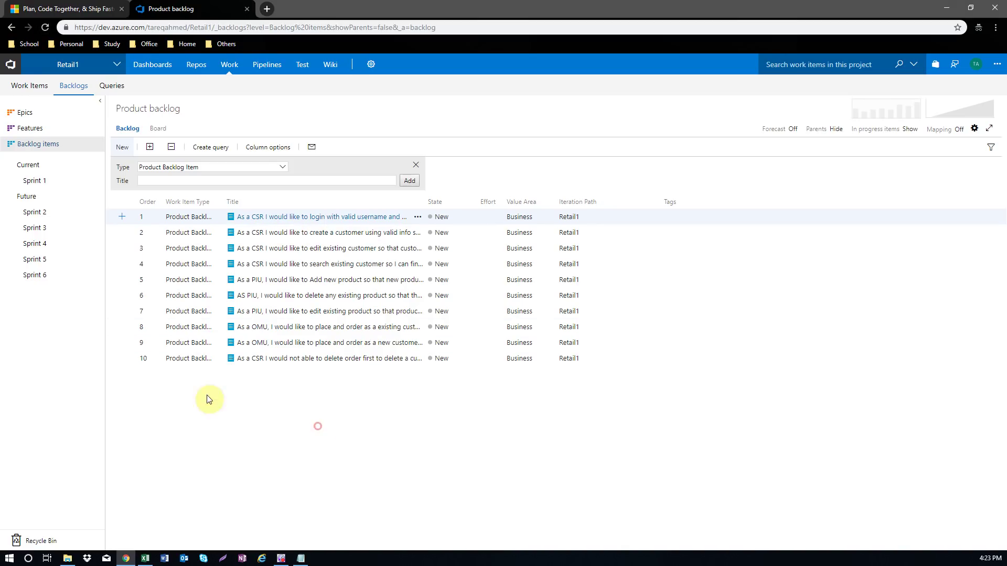
# Step: Open Product Backlog Item 5, the CSR login story, and place the cursor in its title
pyautogui.rightClick(310, 220)
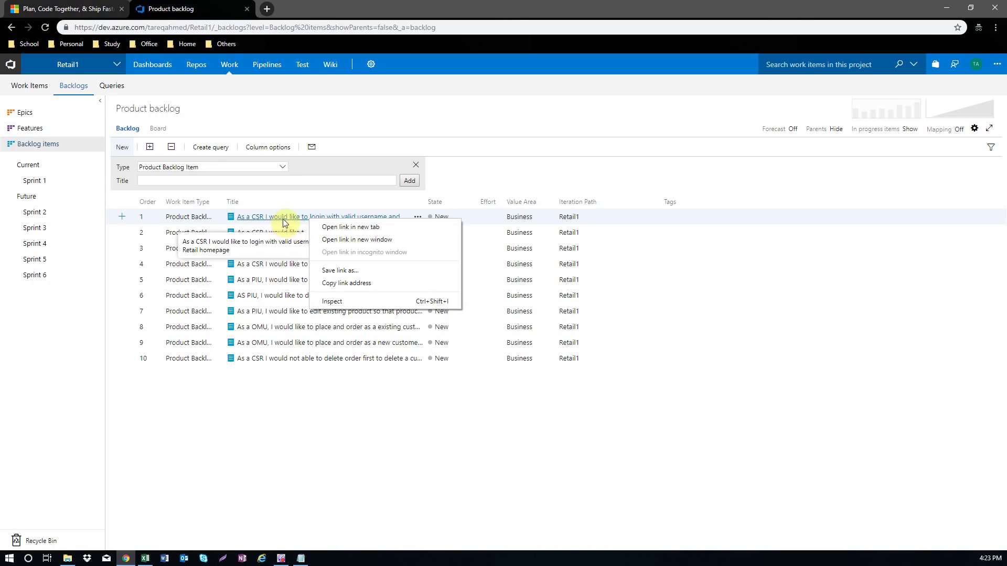
pyautogui.click(288, 218)
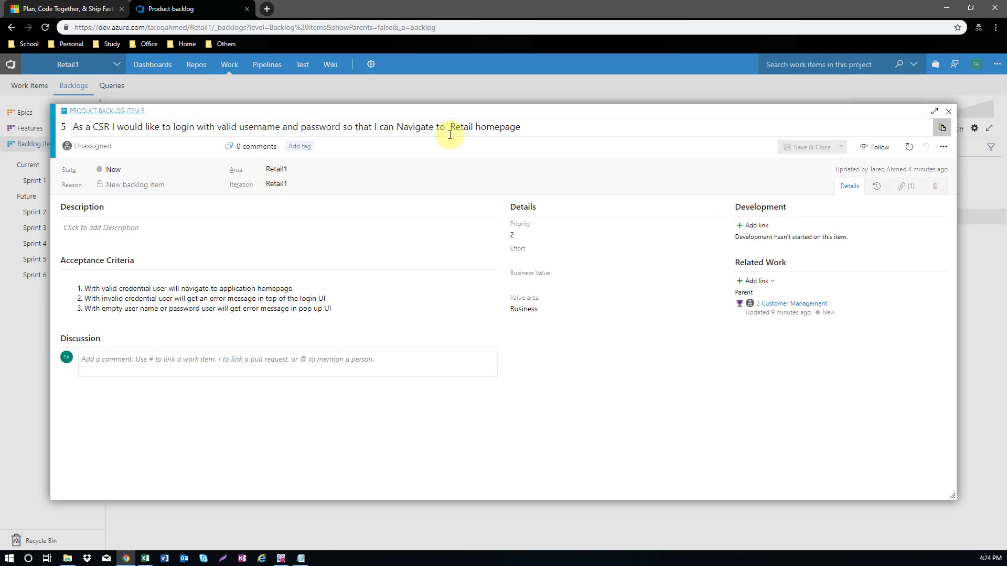
pyautogui.click(532, 127)
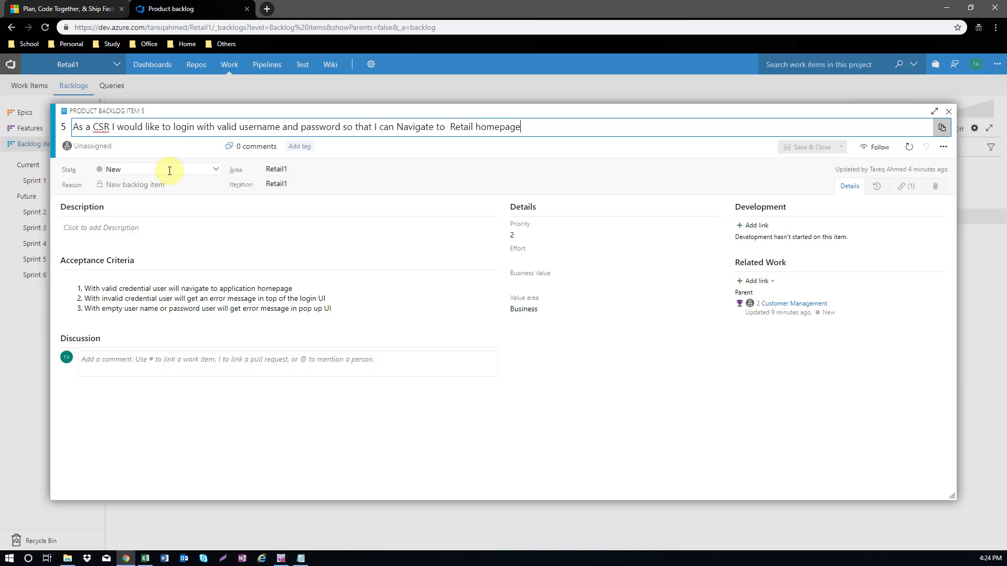
# Step: Keep State New, set Priority 1 and Business Value 1, leaving Value area as Business
pyautogui.click(215, 169)
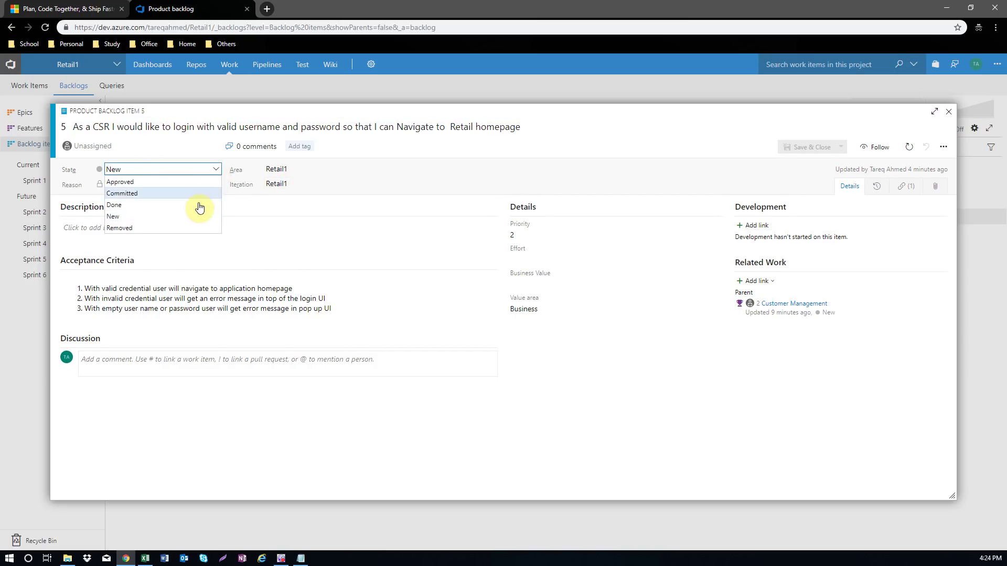
pyautogui.click(163, 217)
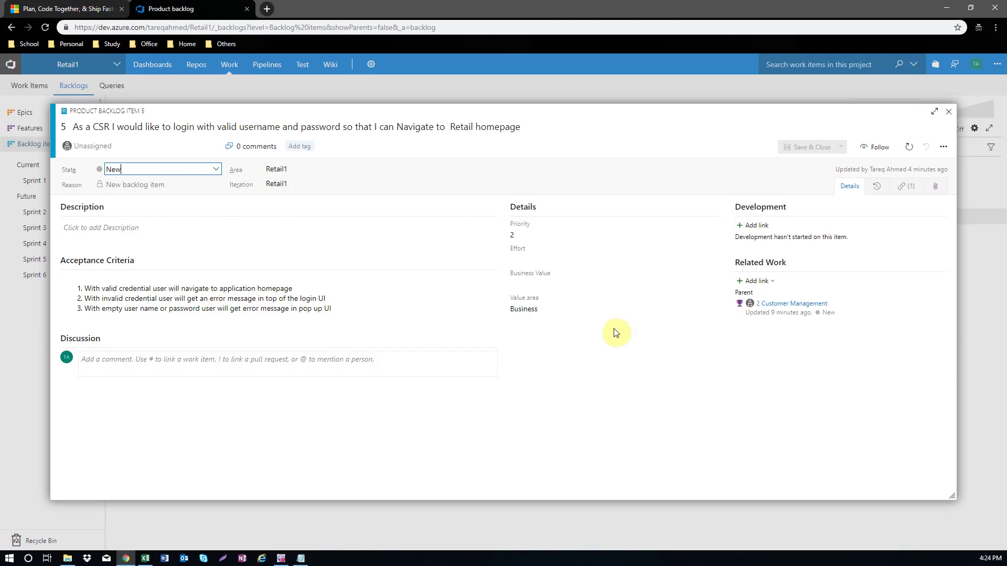
pyautogui.click(715, 234)
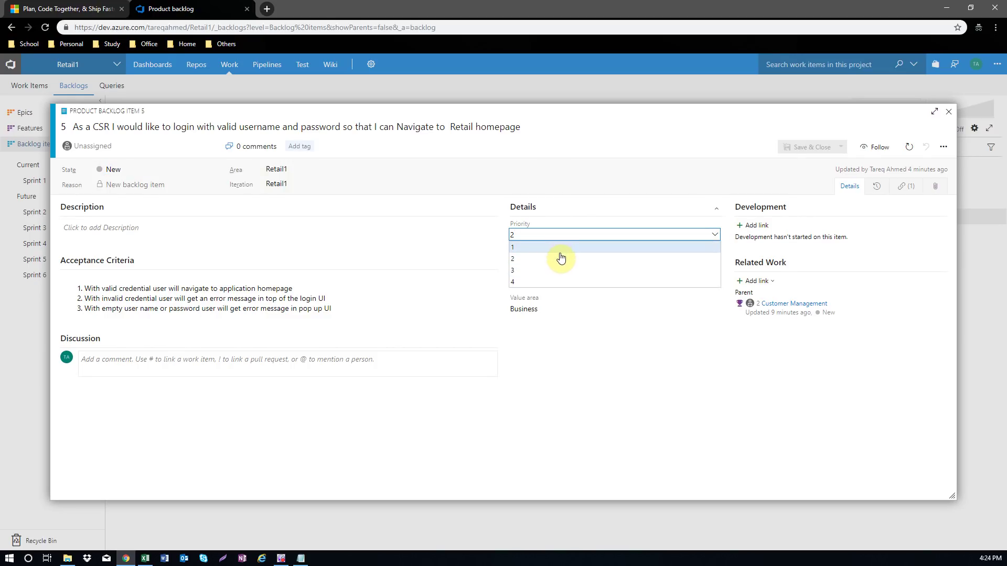
pyautogui.click(560, 247)
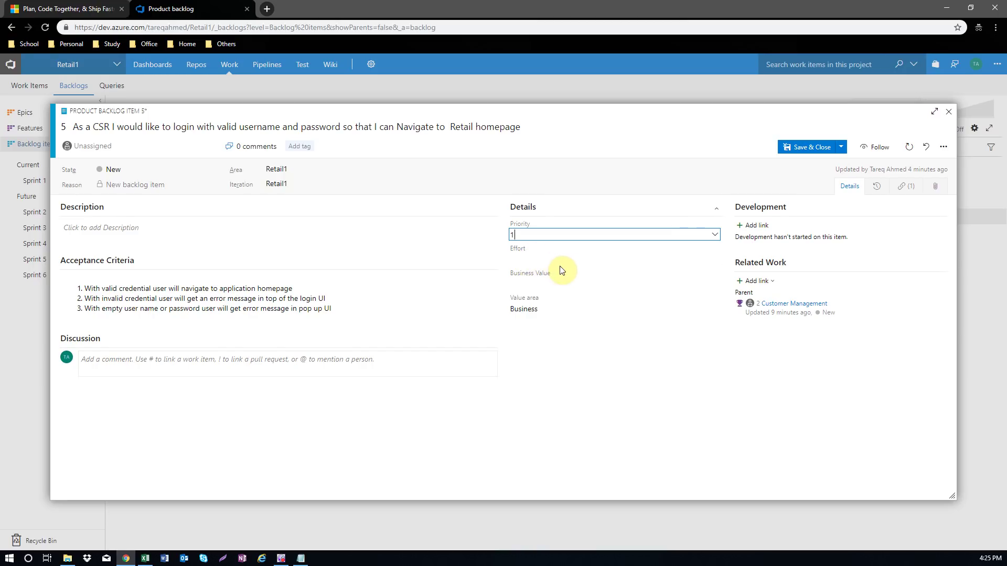
pyautogui.click(525, 283)
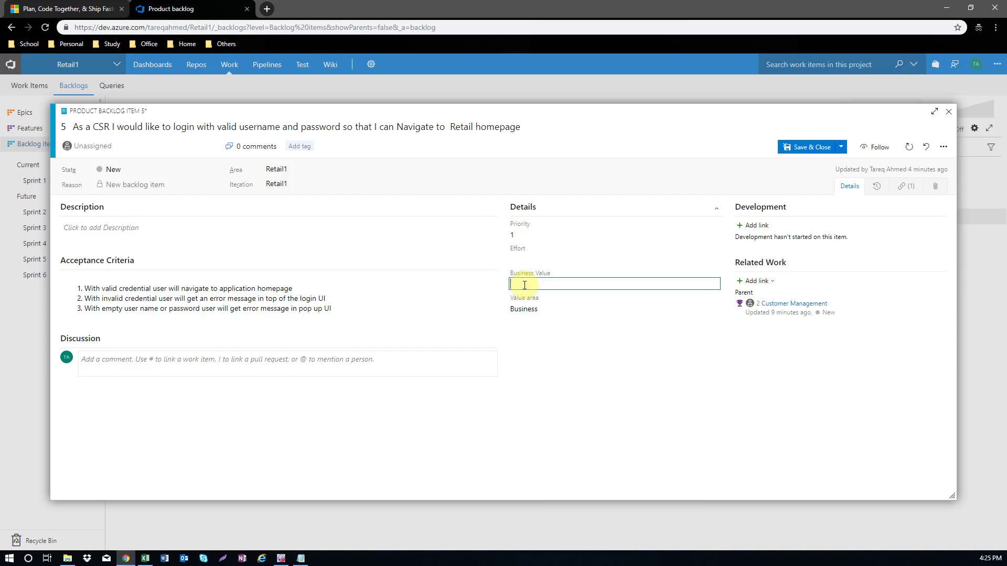
pyautogui.click(528, 234)
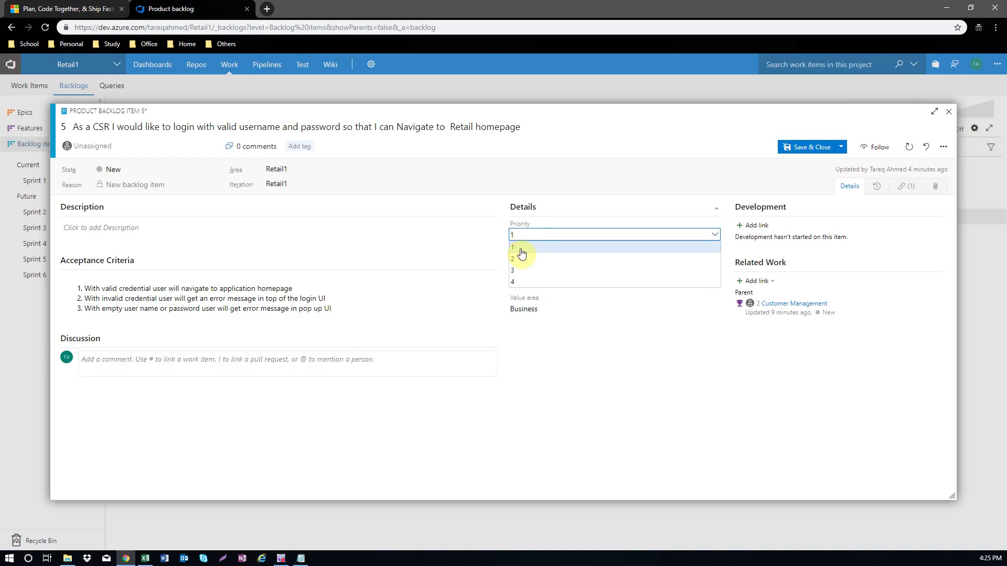
pyautogui.click(529, 355)
pyautogui.click(536, 281)
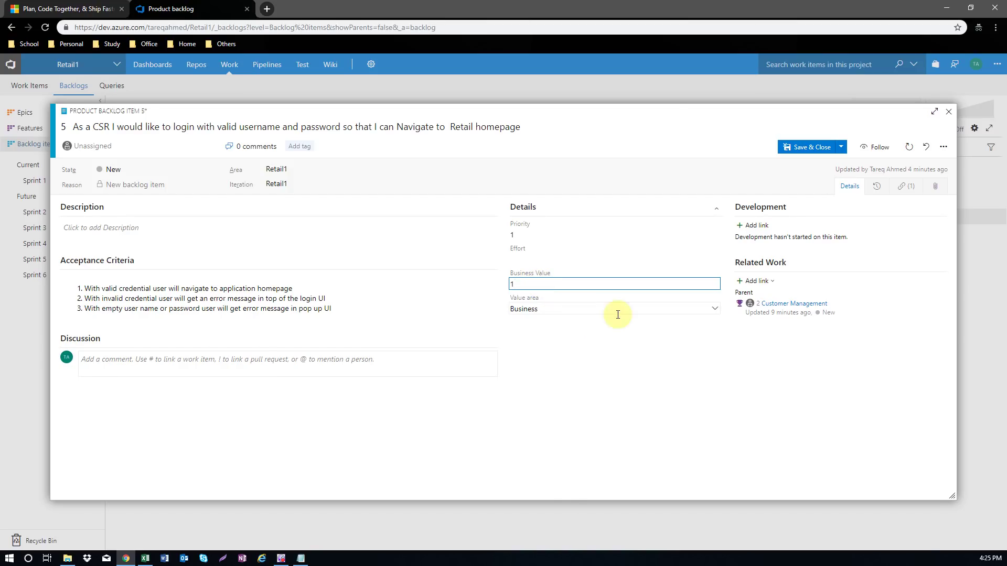
pyautogui.click(713, 314)
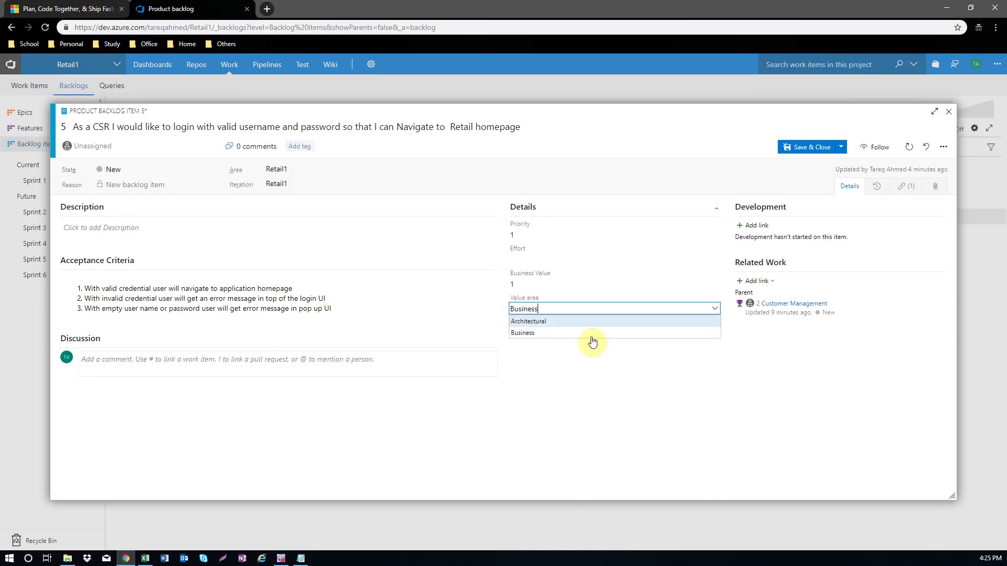
pyautogui.click(539, 338)
pyautogui.click(677, 397)
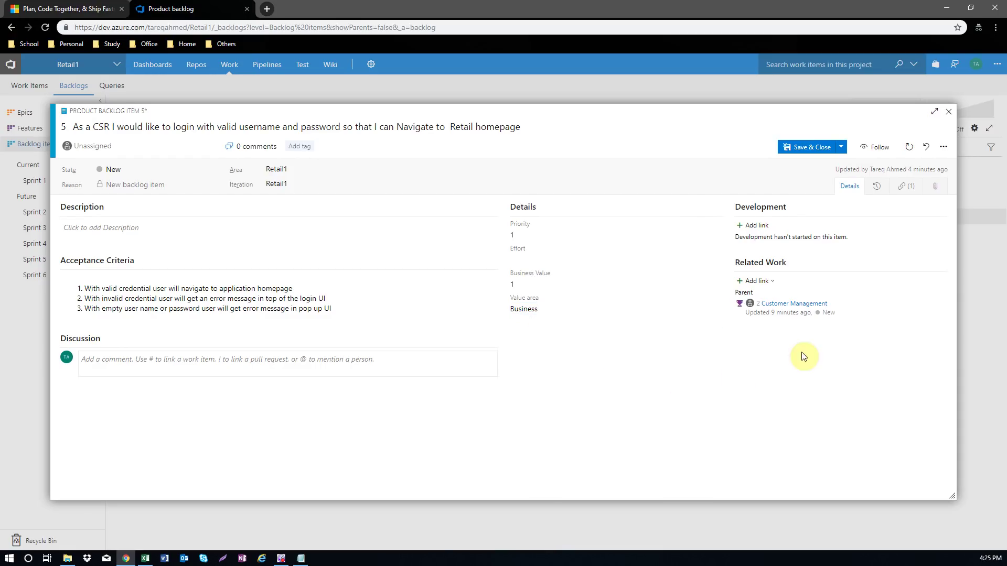
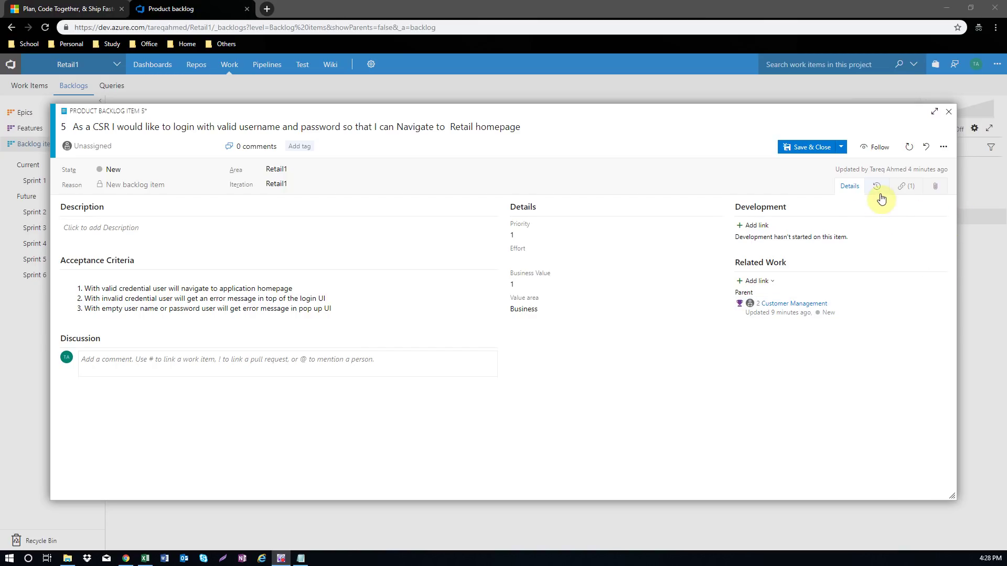
# Step: Save the CSR login item, then open Customize for the Product Backlog Item type from its menu
pyautogui.click(944, 150)
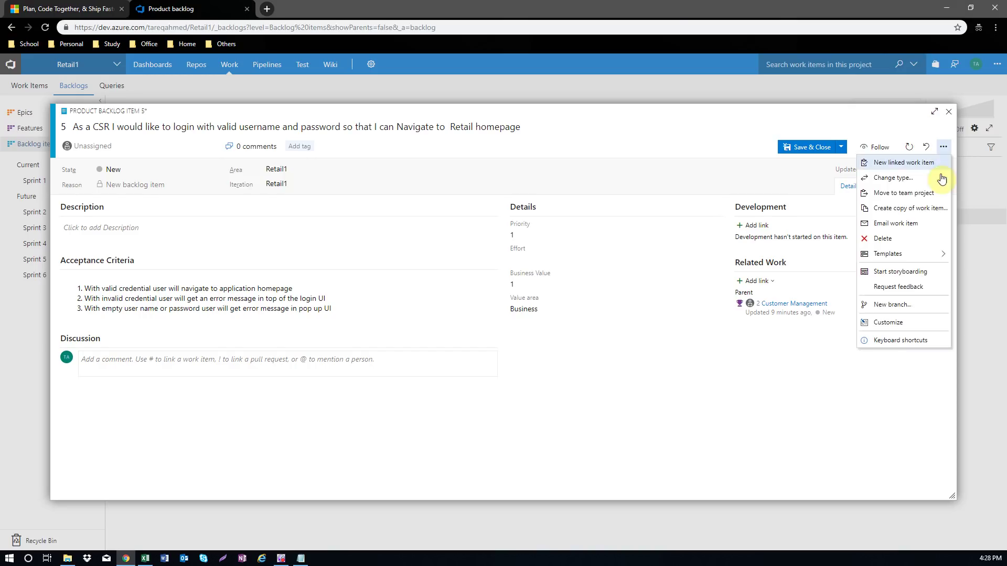
pyautogui.click(909, 325)
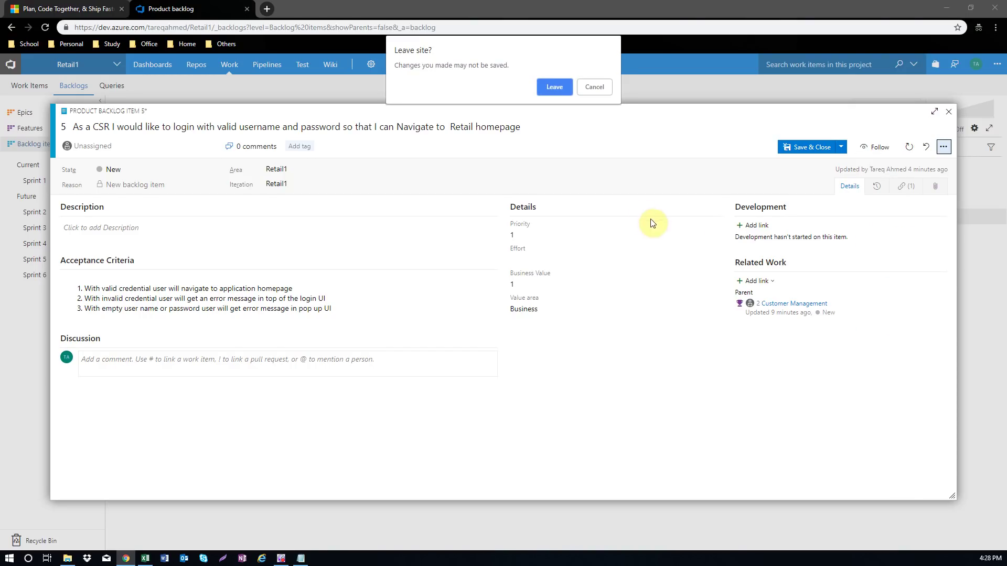
pyautogui.click(594, 88)
pyautogui.click(802, 149)
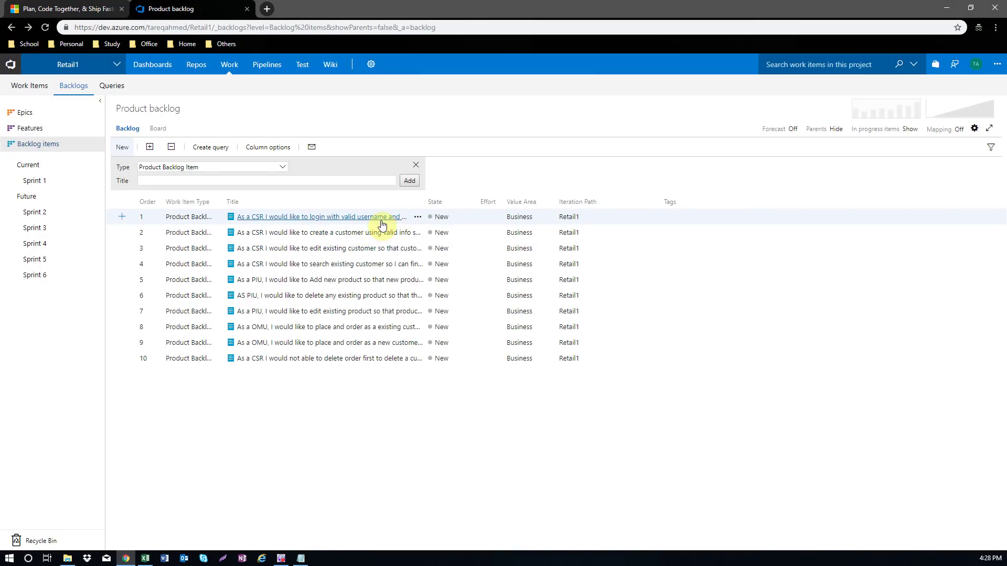
pyautogui.click(381, 221)
pyautogui.click(939, 152)
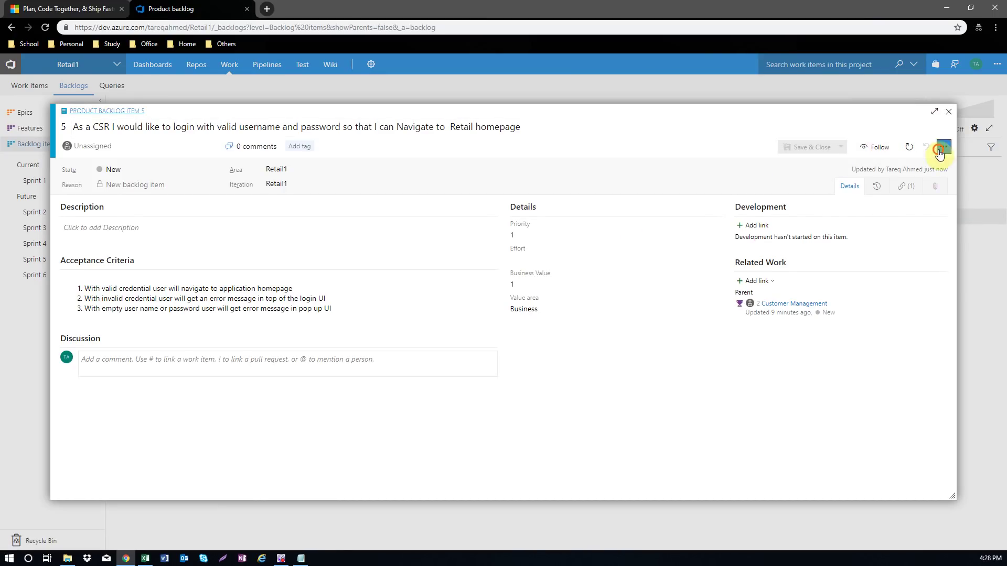
pyautogui.click(936, 323)
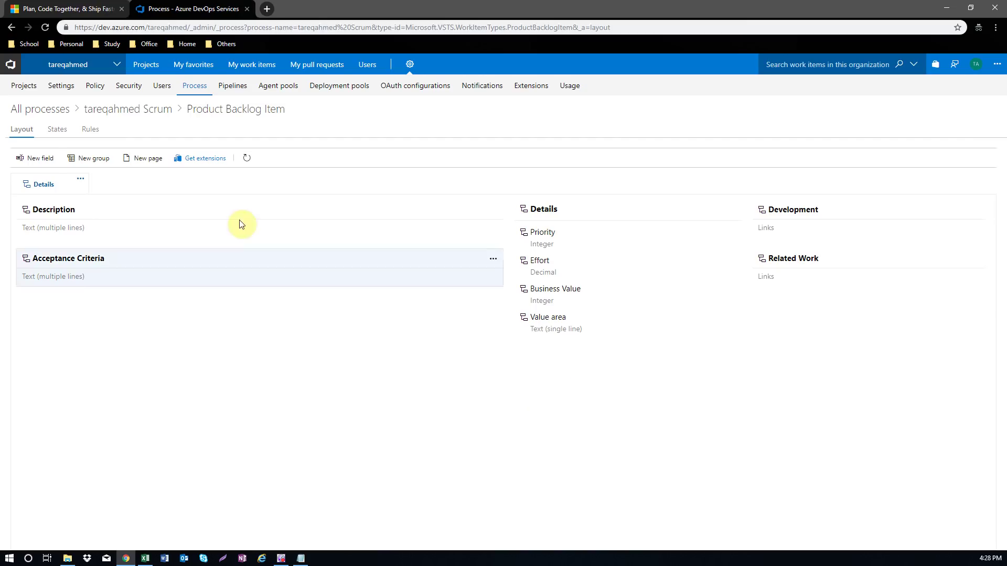
# Step: Start a new form field reusing the existing Story Points field
pyautogui.click(38, 159)
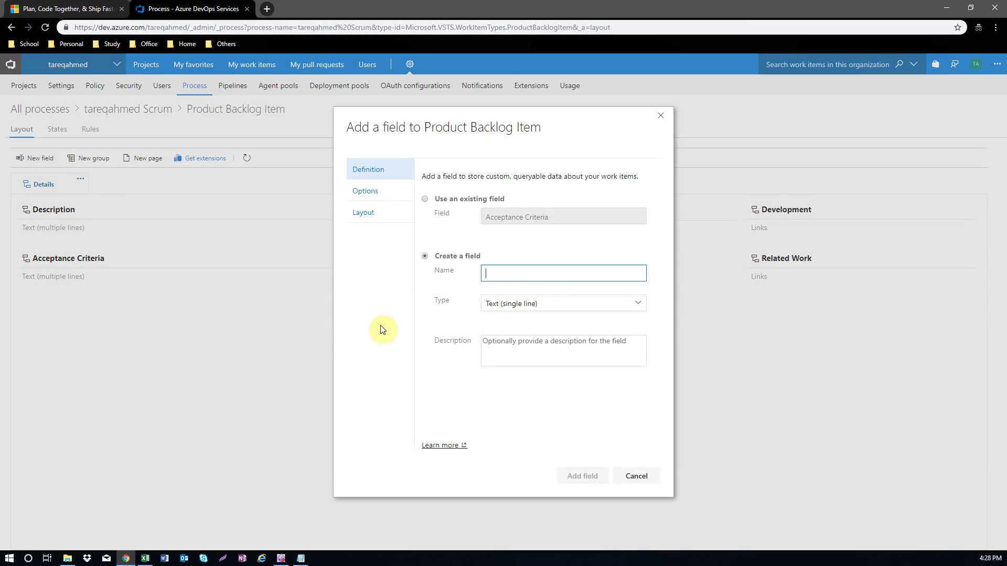
pyautogui.click(440, 130)
pyautogui.moveTo(257, 126); pyautogui.dragTo(249, 125)
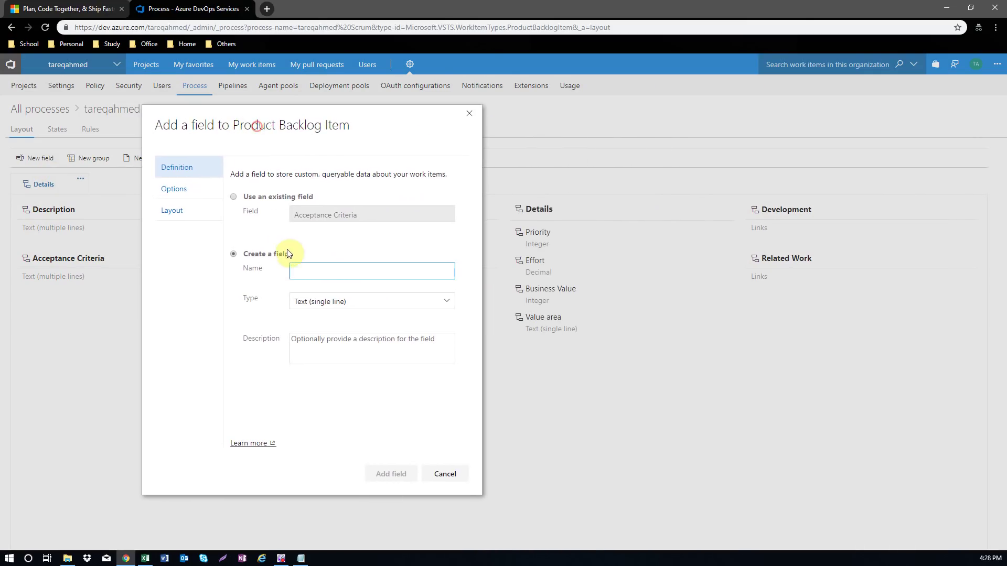
pyautogui.click(234, 197)
pyautogui.click(446, 215)
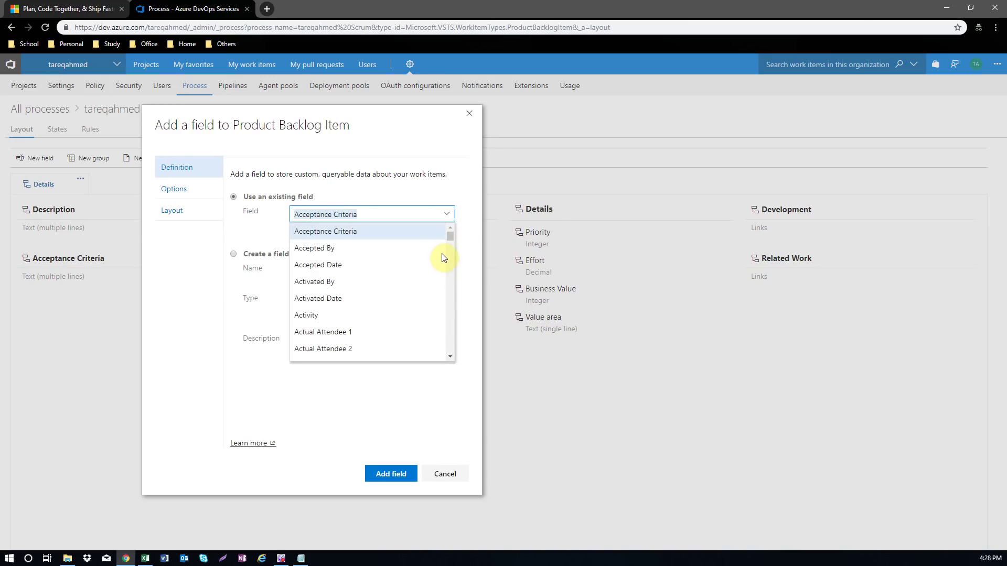
pyautogui.moveTo(452, 237); pyautogui.dragTo(447, 331)
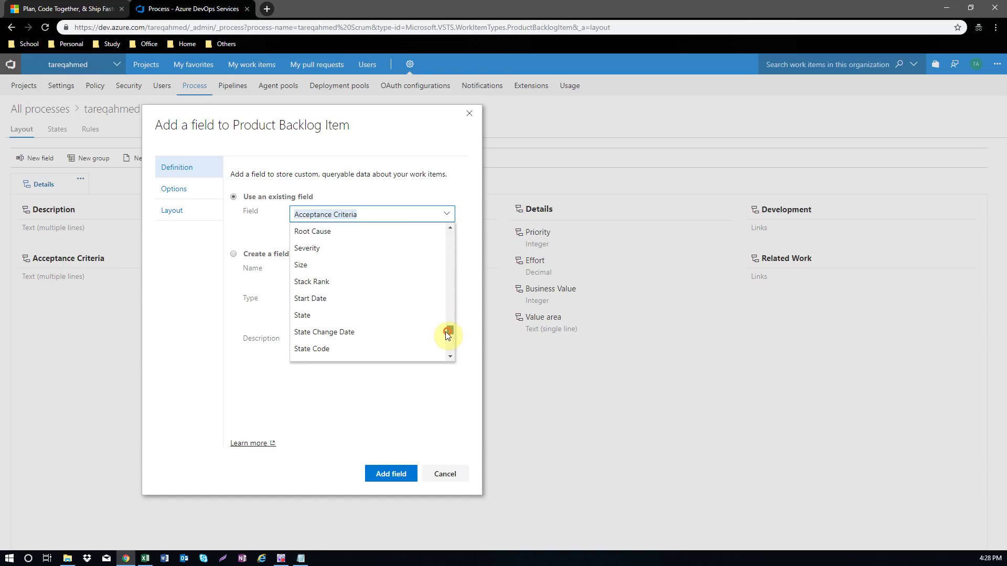
pyautogui.scroll(-1, 344, 273)
pyautogui.scroll(-1, 344, 273)
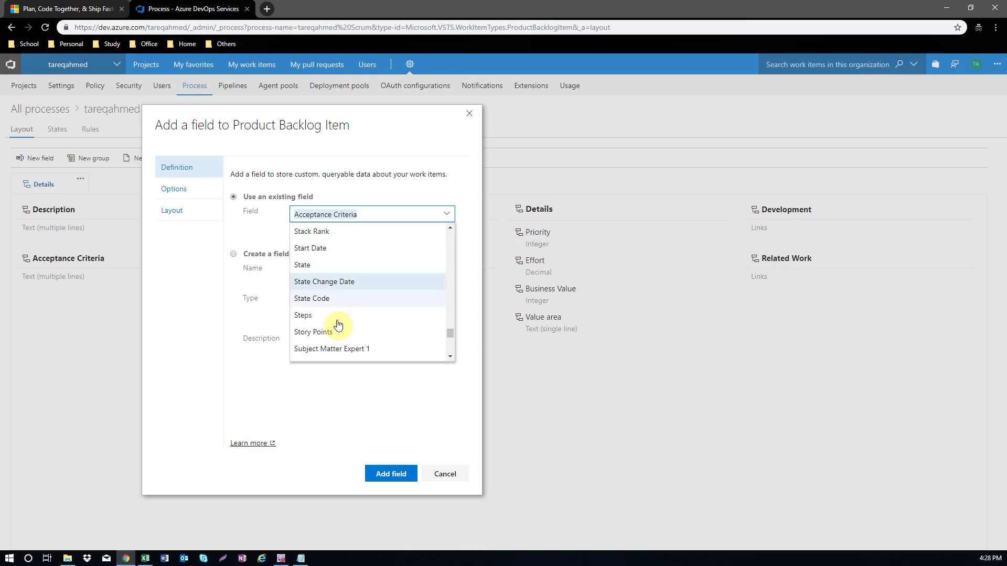
pyautogui.click(332, 331)
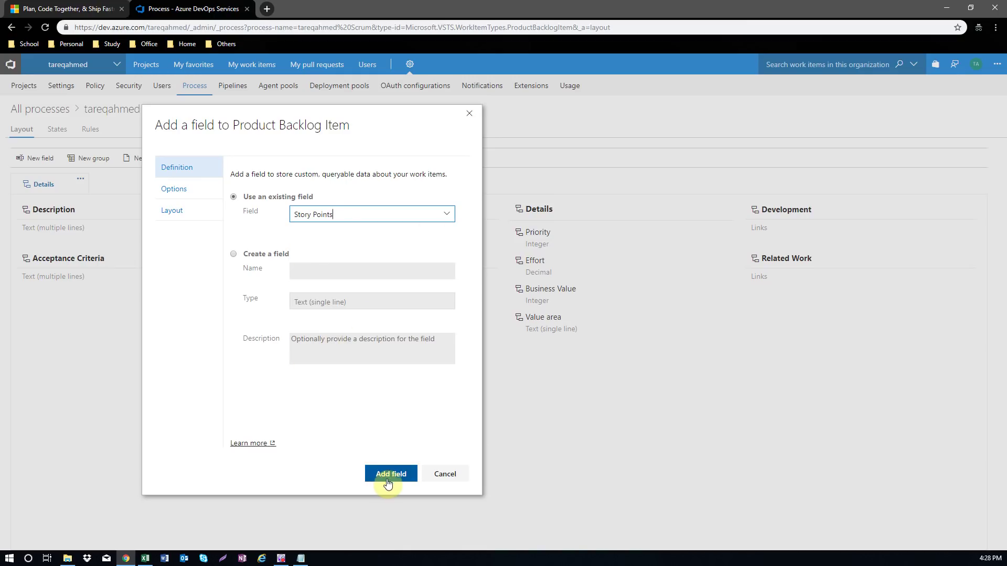
# Step: Make Story Points required and add it to the Details group
pyautogui.click(184, 193)
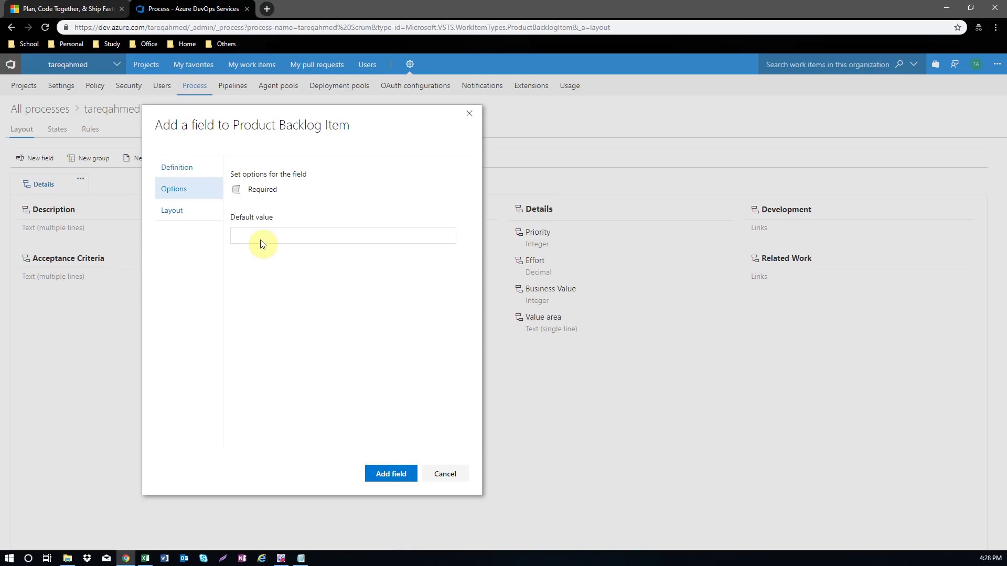
pyautogui.click(236, 193)
pyautogui.click(182, 213)
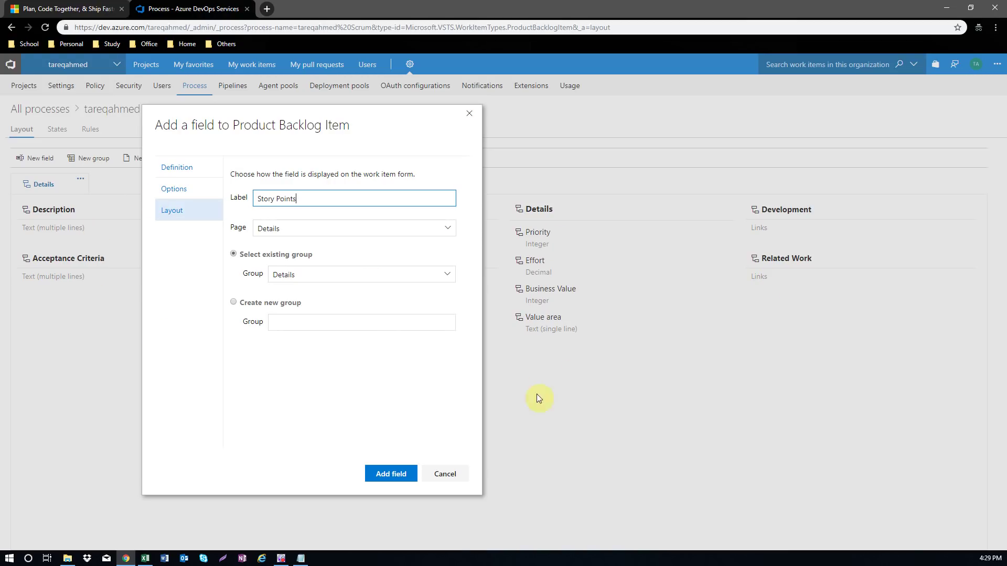
pyautogui.click(388, 474)
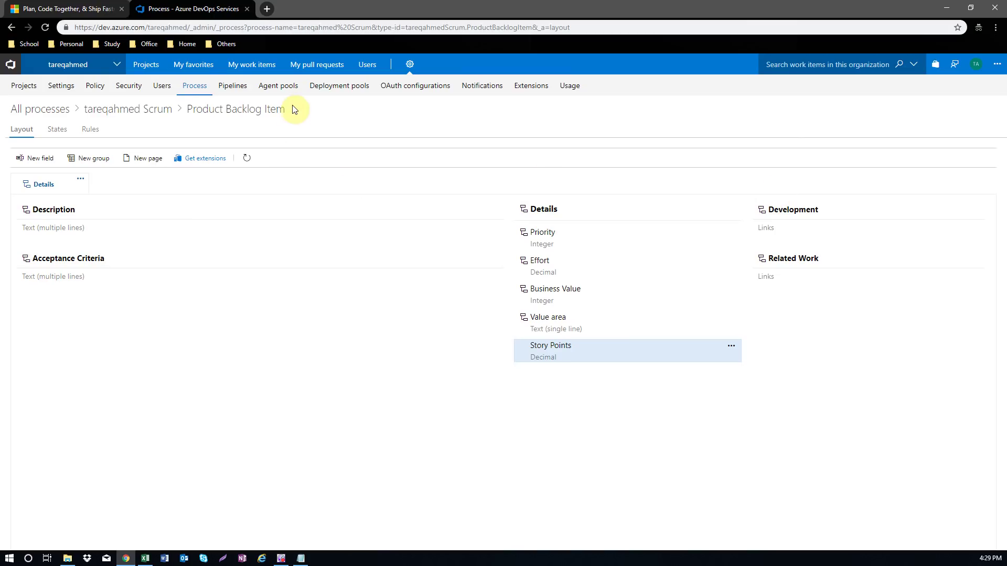
# Step: Leave the organization admin settings and open the Retail1 project's product backlog
pyautogui.click(412, 71)
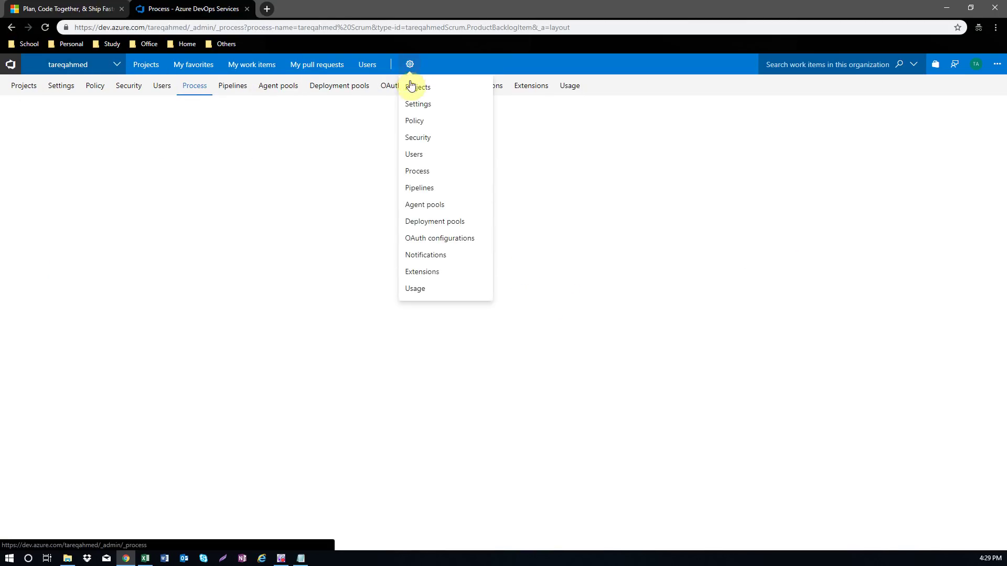
pyautogui.click(237, 65)
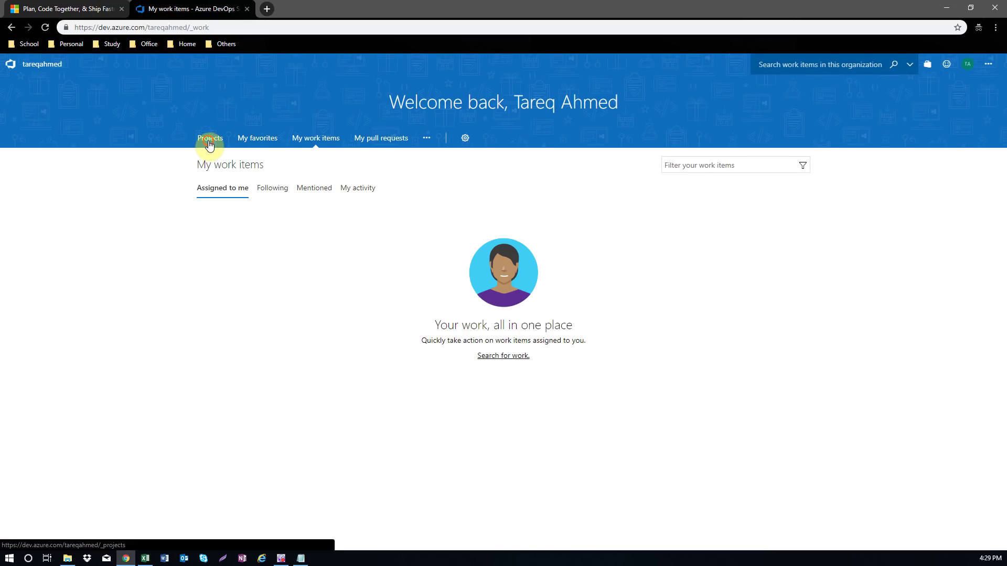
pyautogui.click(209, 141)
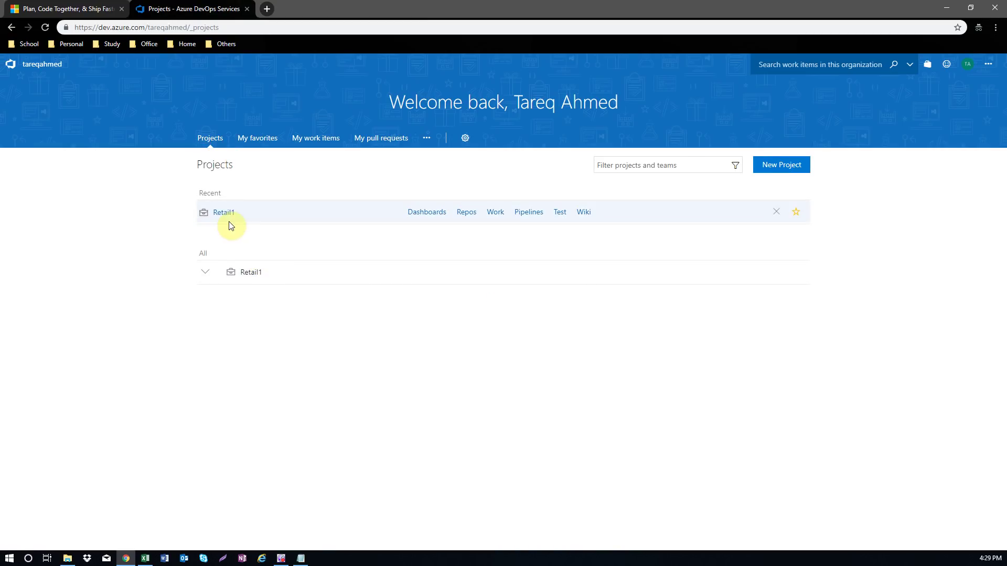
pyautogui.click(224, 215)
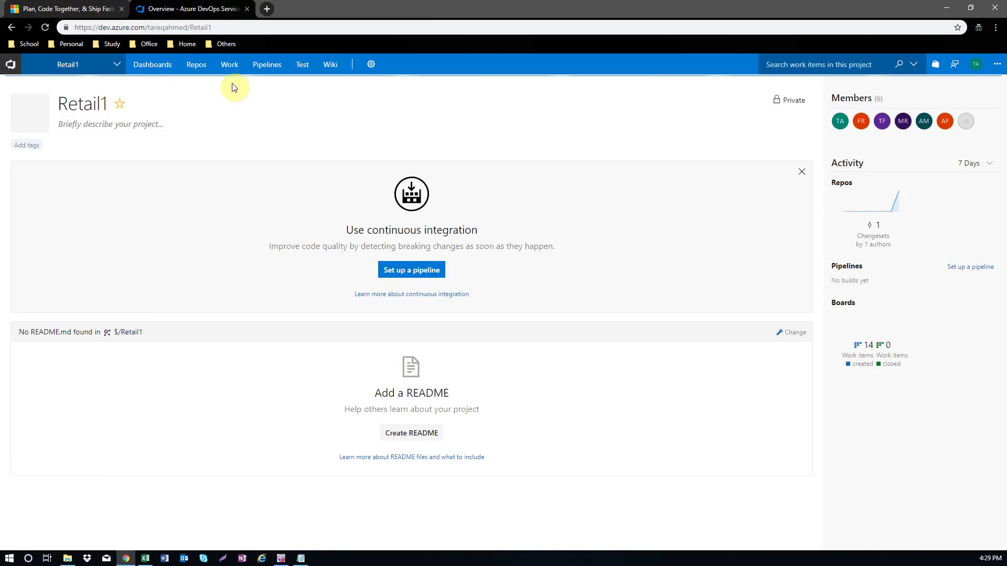
pyautogui.moveTo(229, 66)
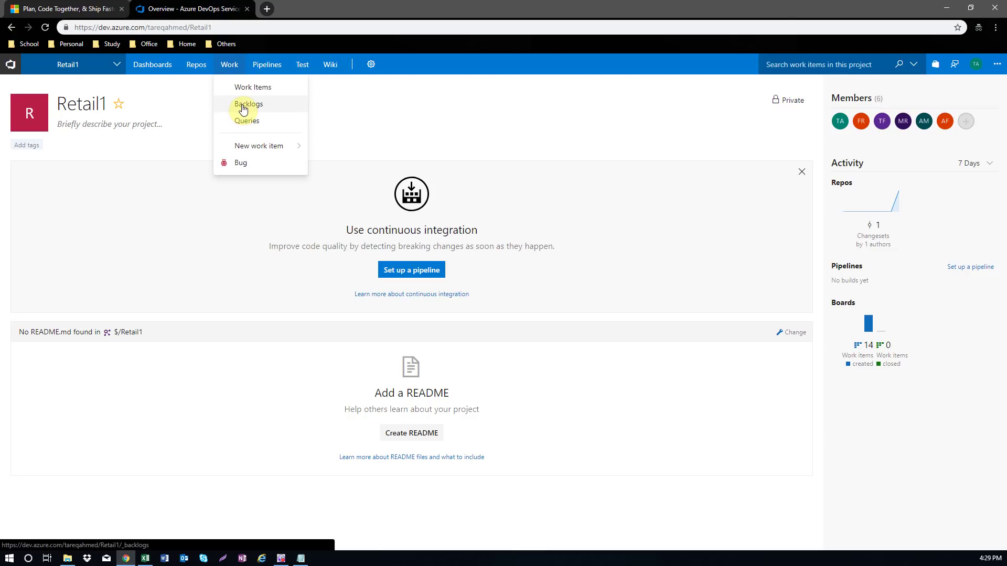
pyautogui.click(243, 105)
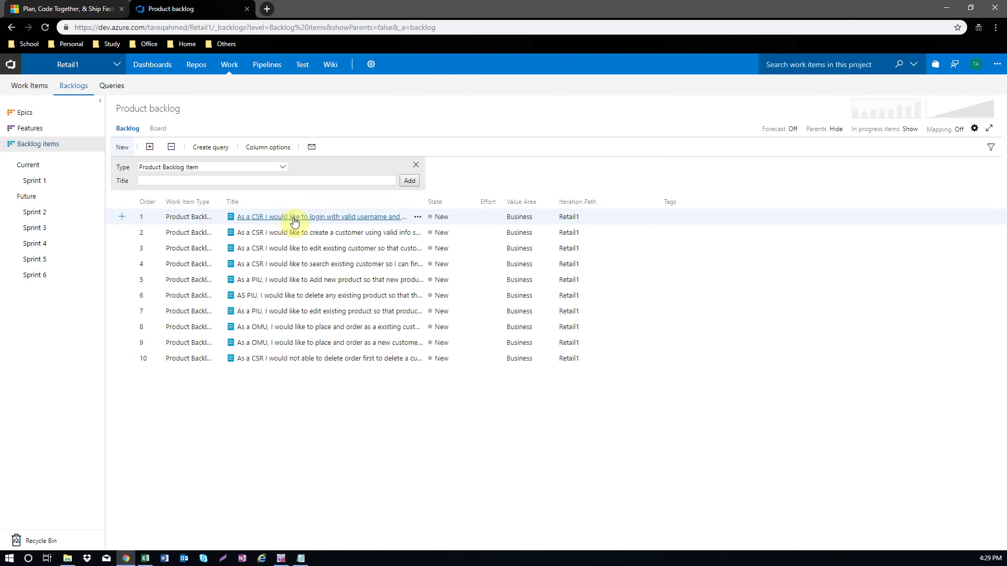
# Step: Give backlog item 5 Story Points 2, save it, and open item 6
pyautogui.click(293, 217)
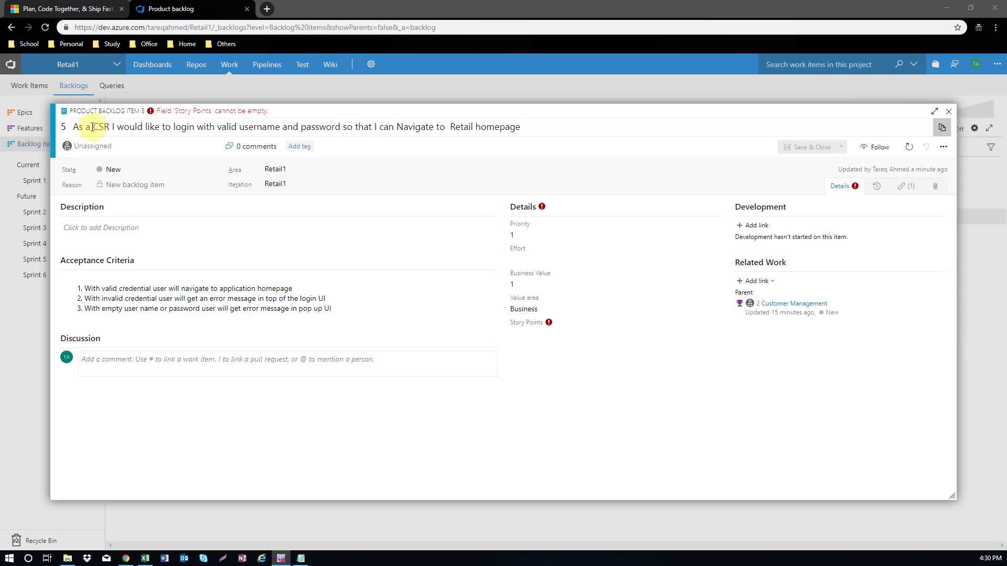
pyautogui.click(538, 335)
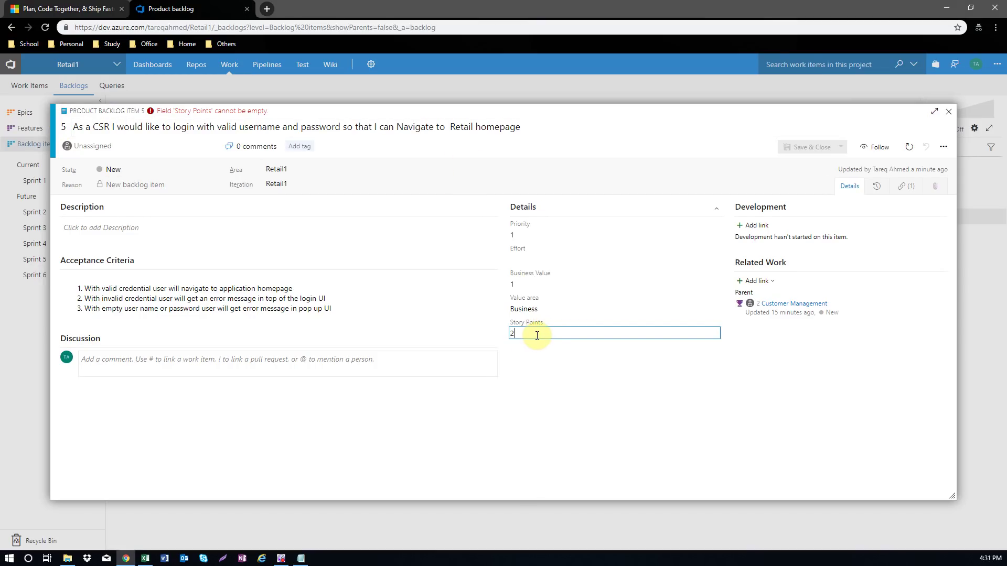
pyautogui.write('2')
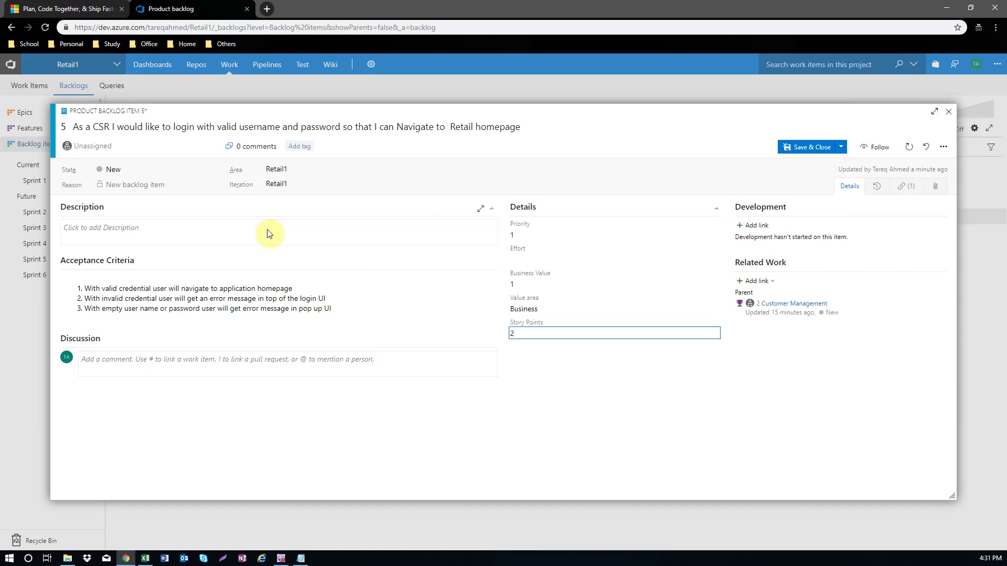
pyautogui.click(812, 148)
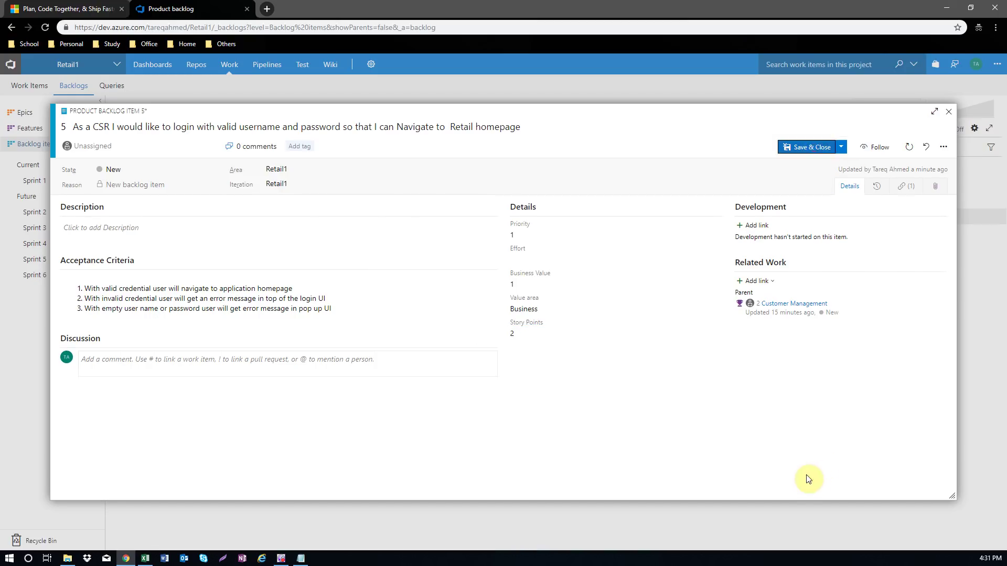
pyautogui.click(333, 233)
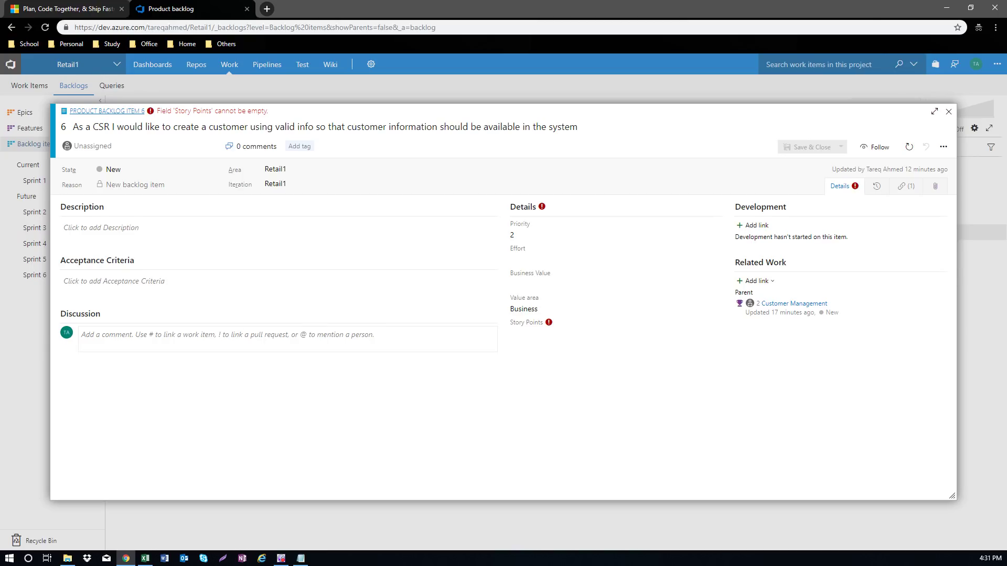
# Step: Paste item 6's acceptance criteria from Excel, set Business Value 2 and Story Points 5, and save
pyautogui.hotkey('alt', 'Tab')
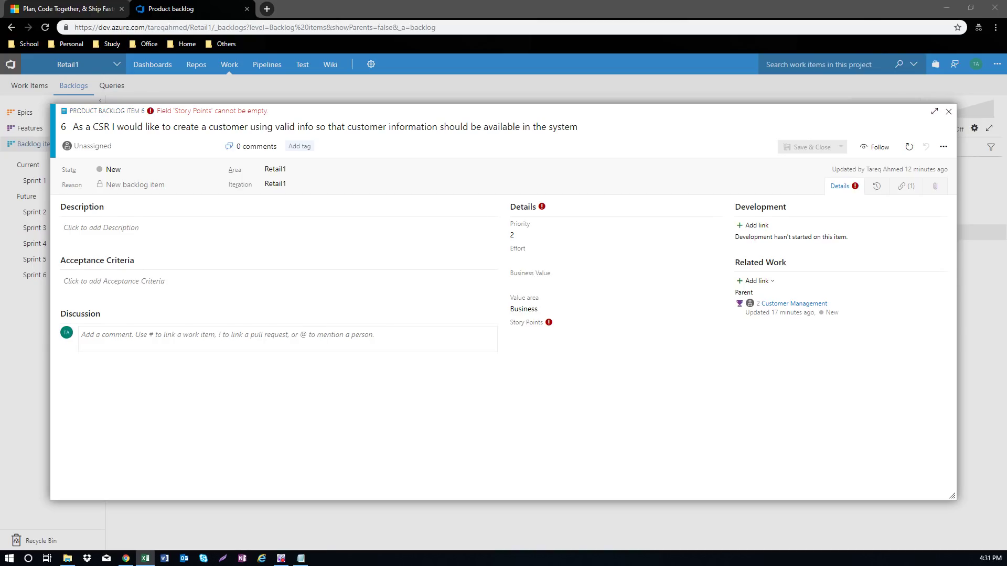
pyautogui.click(168, 278)
pyautogui.hotkey('ctrl', 'v')
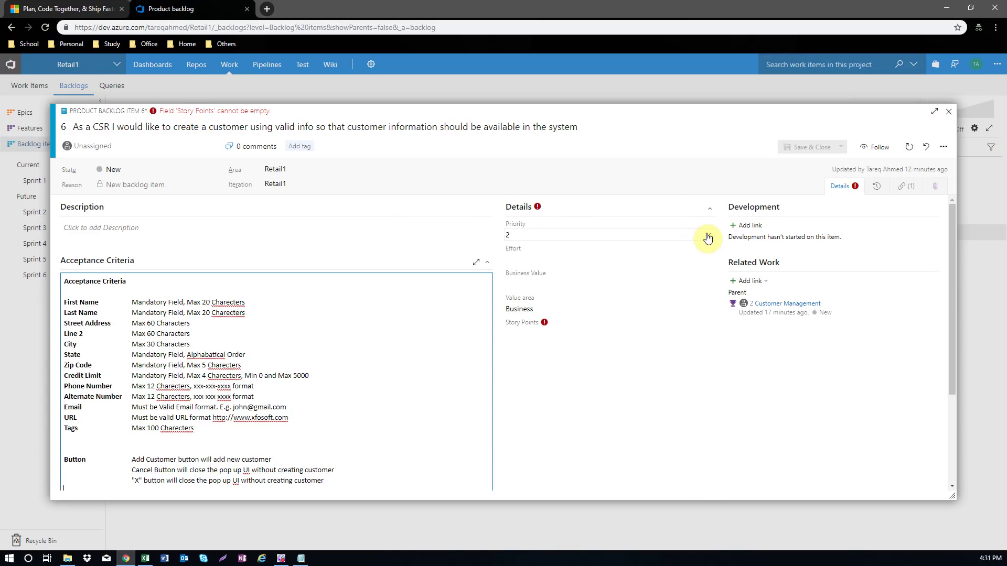
pyautogui.click(562, 282)
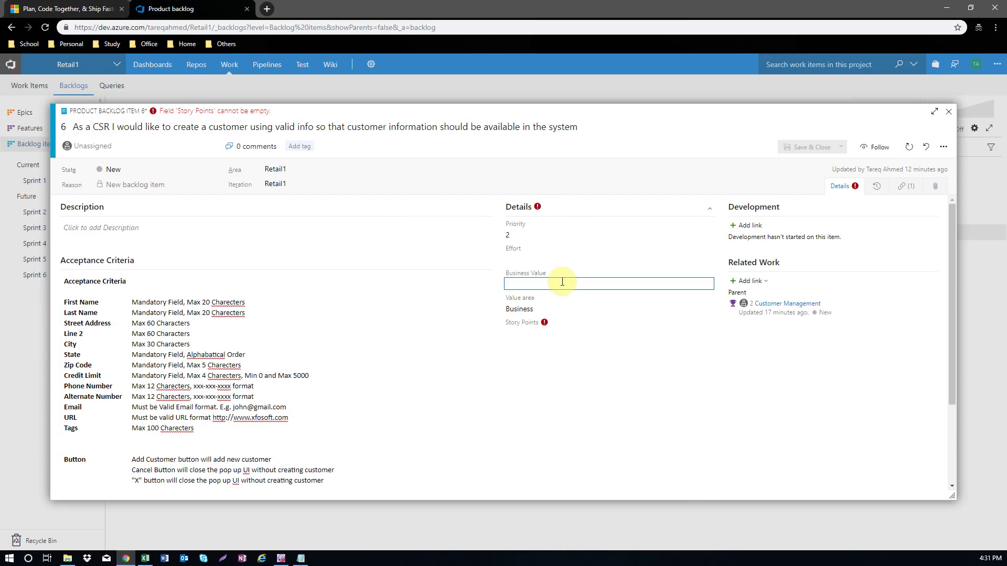
pyautogui.write('2')
pyautogui.click(540, 332)
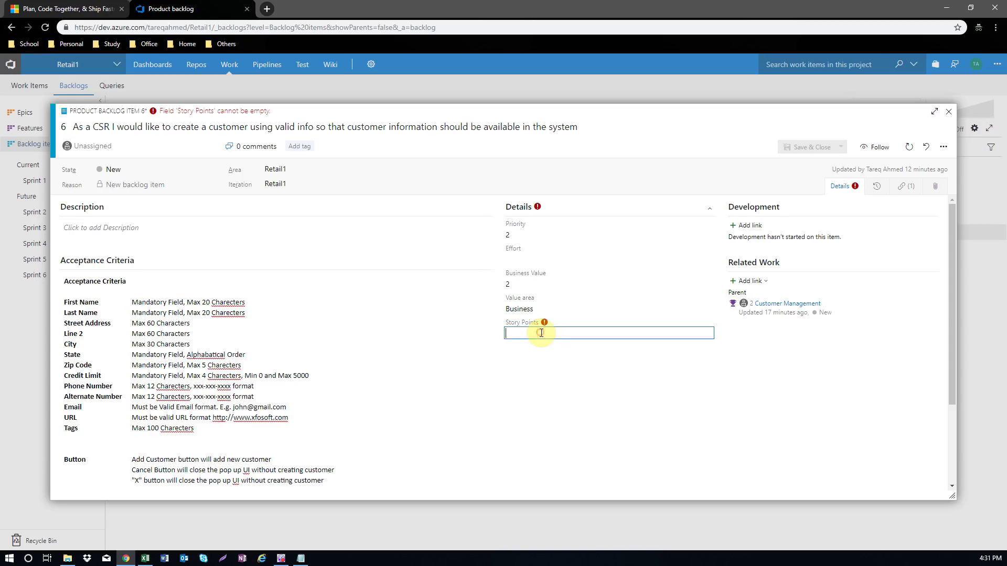
pyautogui.write('5')
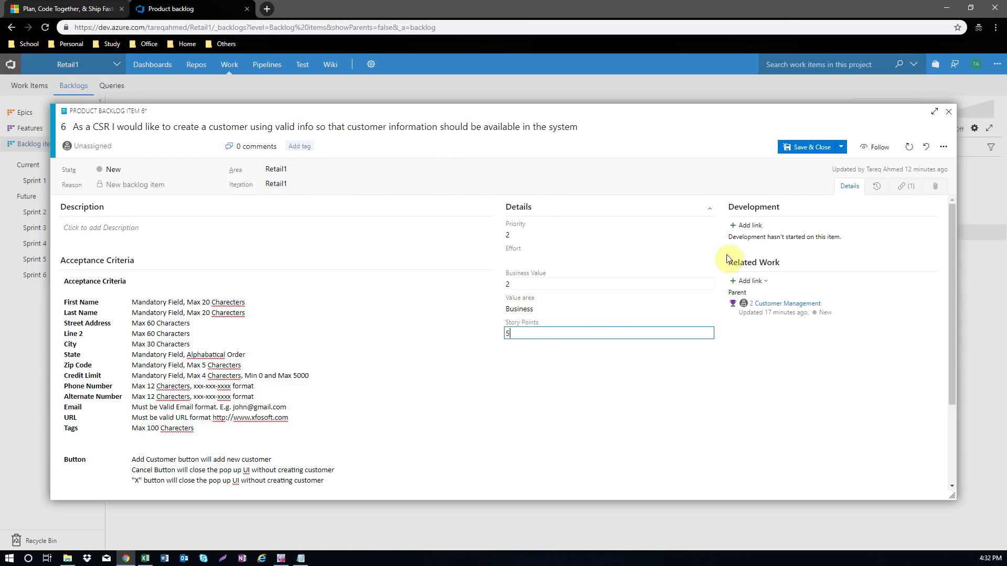
pyautogui.click(814, 148)
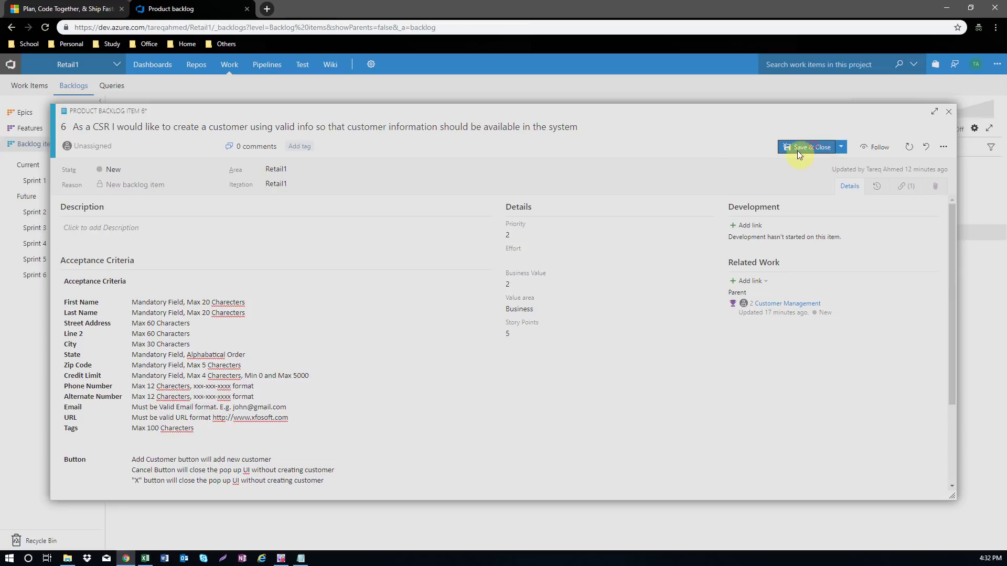
# Step: Paste item 7's acceptance criteria fixing 'criteria' and 'acceptance', set Story Points 1, Business Value 2, save
pyautogui.click(314, 252)
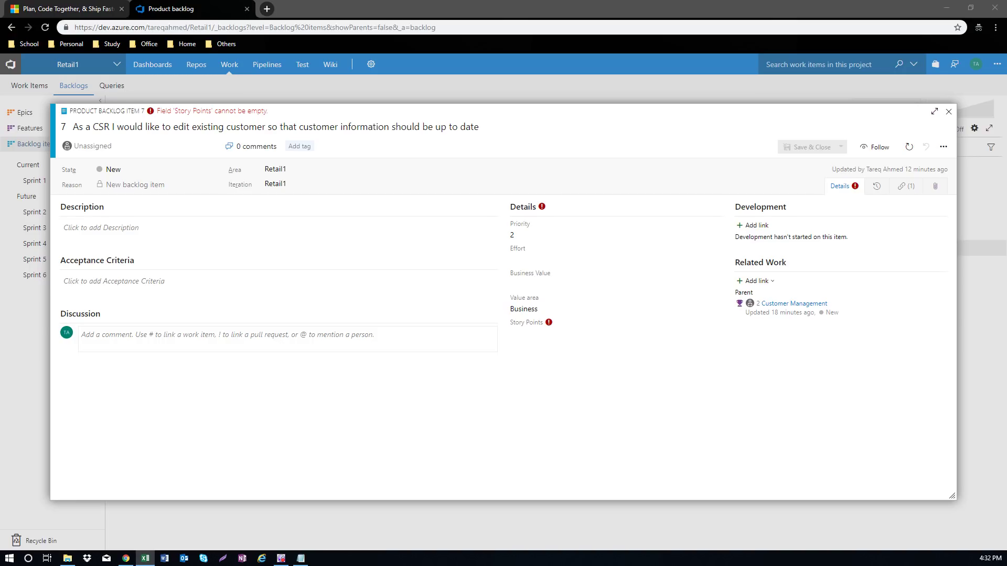
pyautogui.click(134, 286)
pyautogui.write('Acceptance Criteria\tN/A Note\tFor this requirement Create customer acceptence criterias are applicable')
pyautogui.rightClick(306, 313)
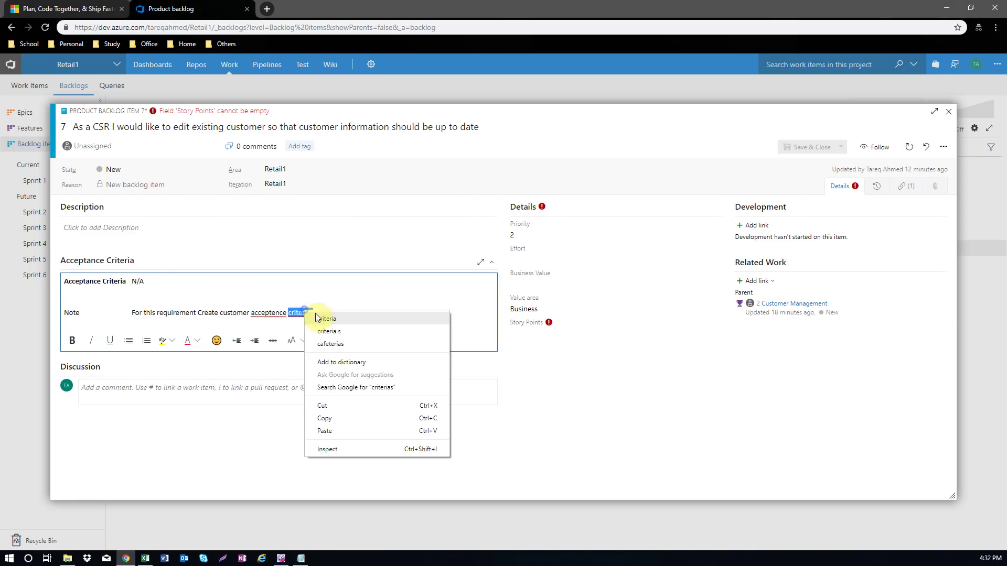
pyautogui.click(327, 318)
pyautogui.rightClick(274, 314)
pyautogui.click(288, 319)
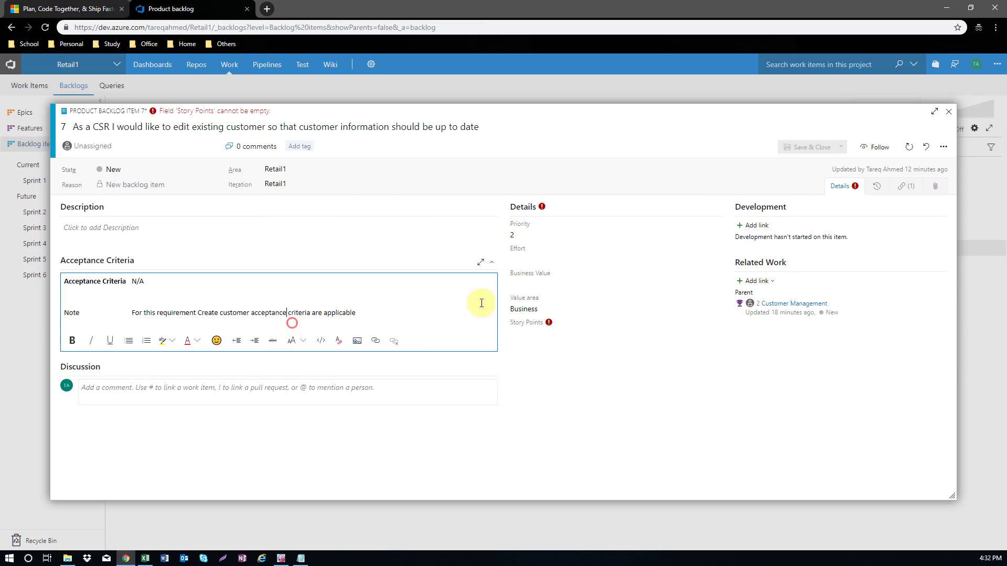
pyautogui.click(525, 331)
pyautogui.write('1')
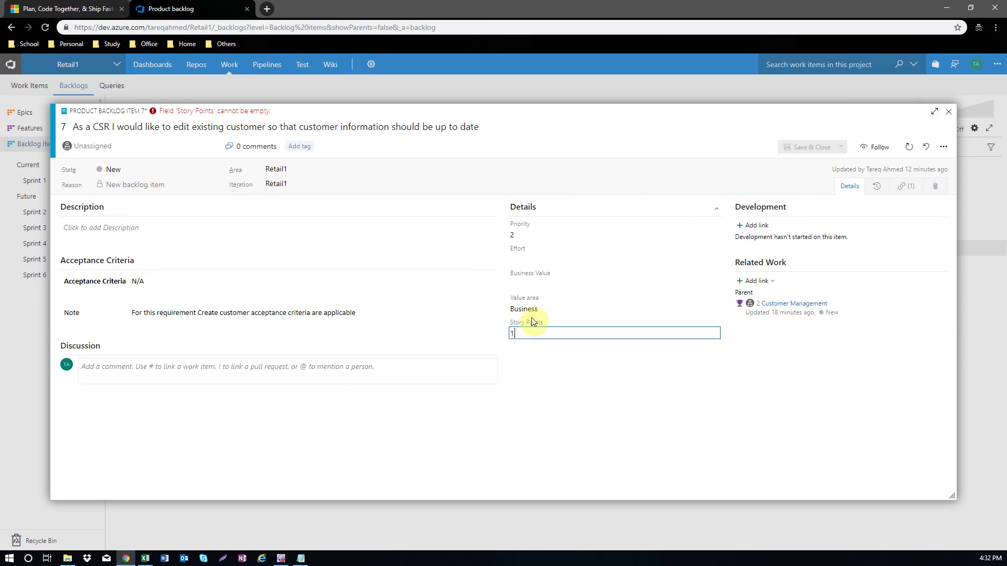
pyautogui.click(525, 287)
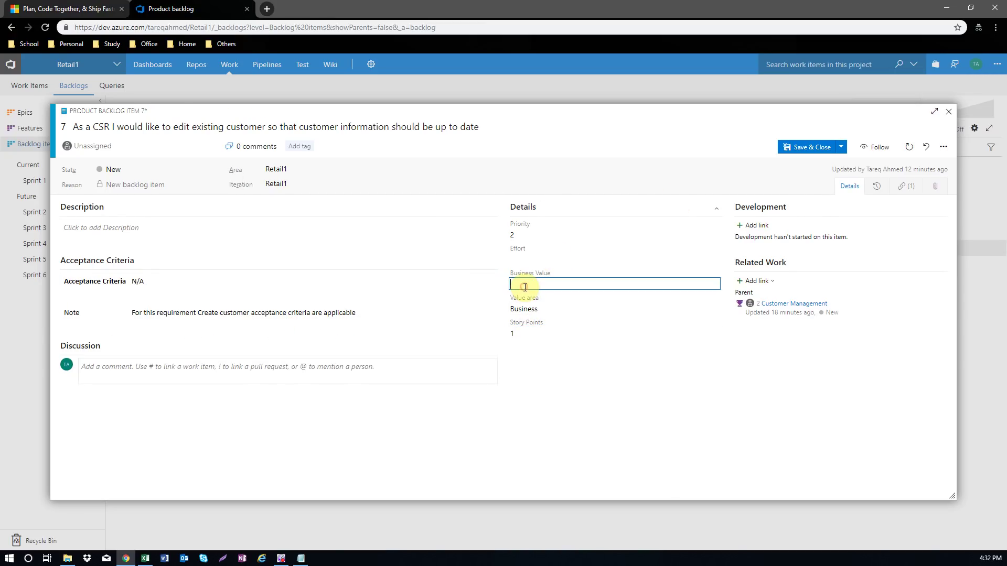
pyautogui.write('2')
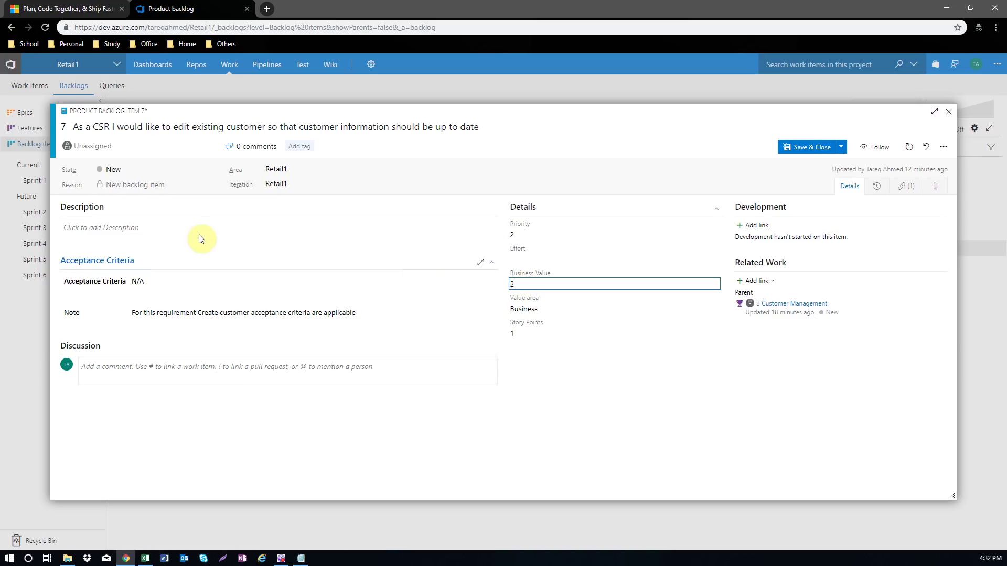
pyautogui.click(815, 148)
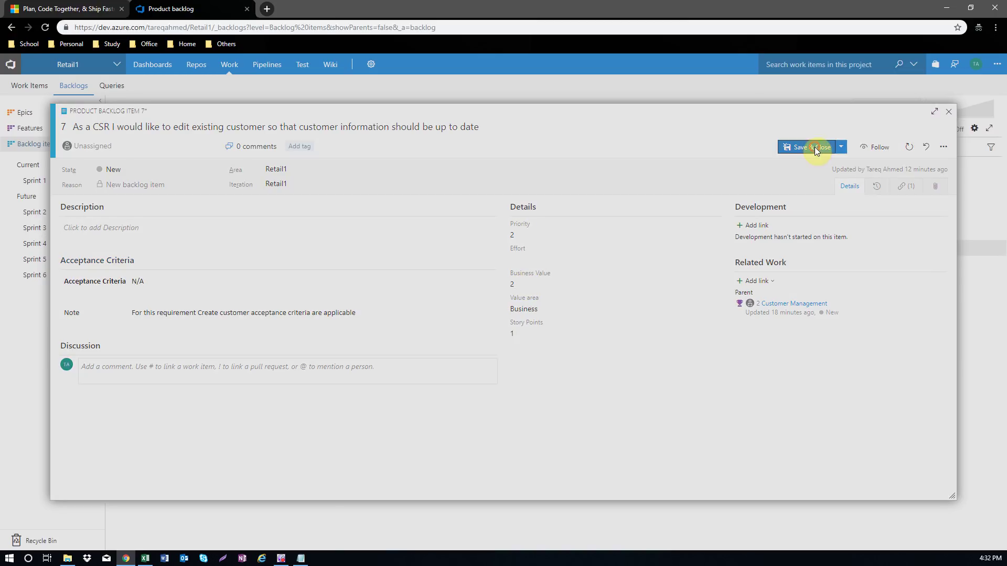
# Step: Paste item 8's acceptance criteria and set Story Points 1, Priority 3, Business Value 3, then save
pyautogui.click(334, 265)
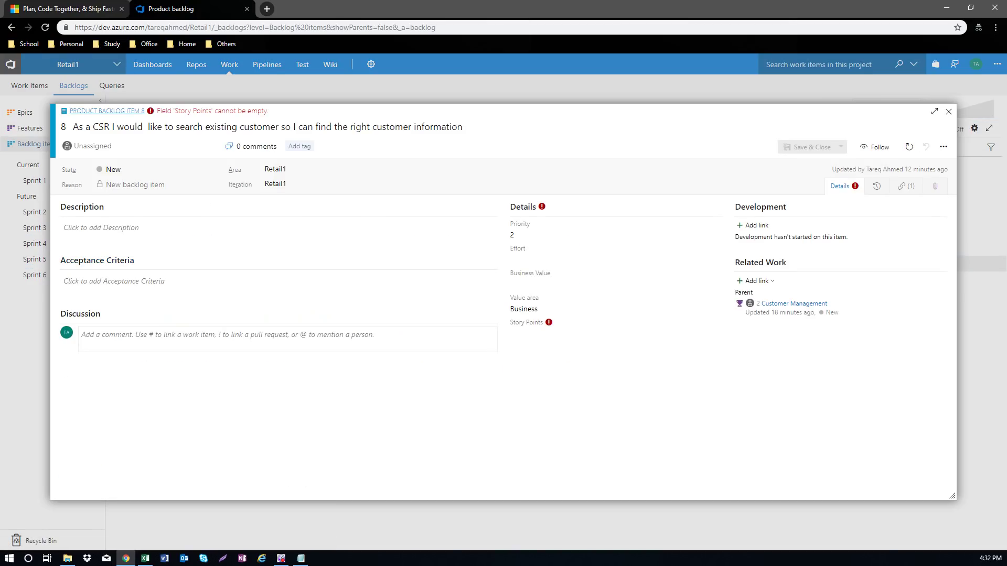
pyautogui.hotkey('alt', 'Tab')
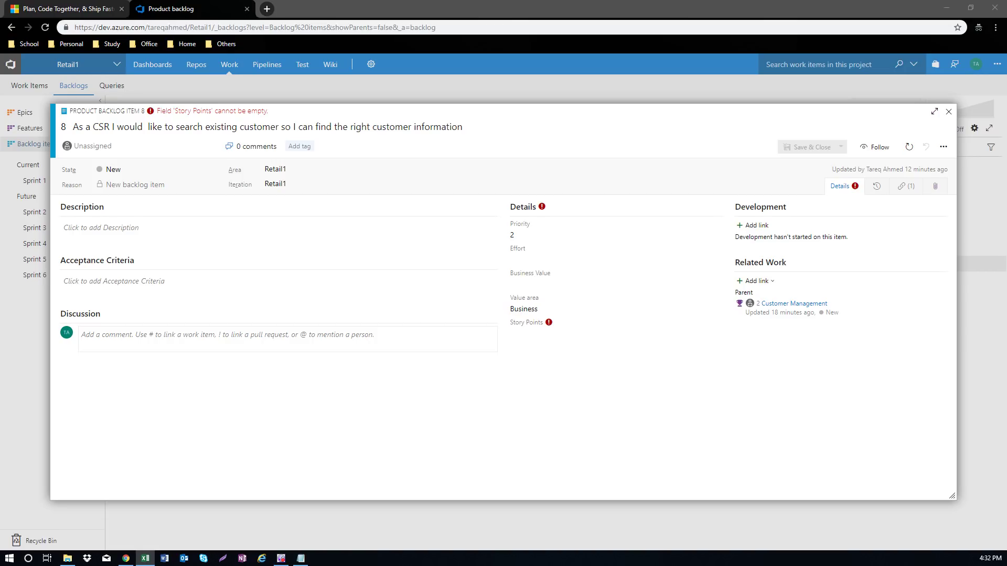
pyautogui.click(185, 285)
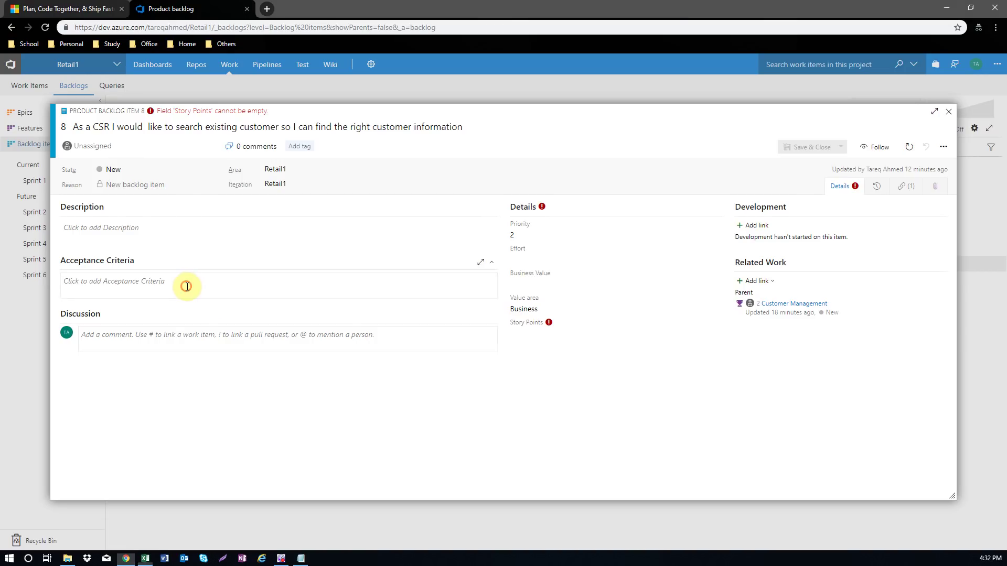
pyautogui.write('Acceptance Criteria\tN/A')
pyautogui.click(528, 333)
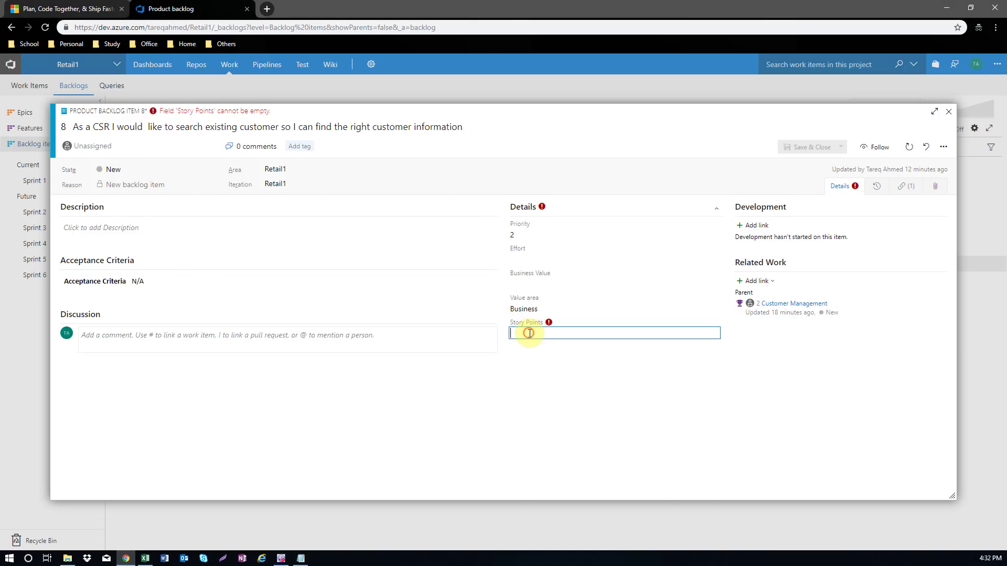
pyautogui.write('1')
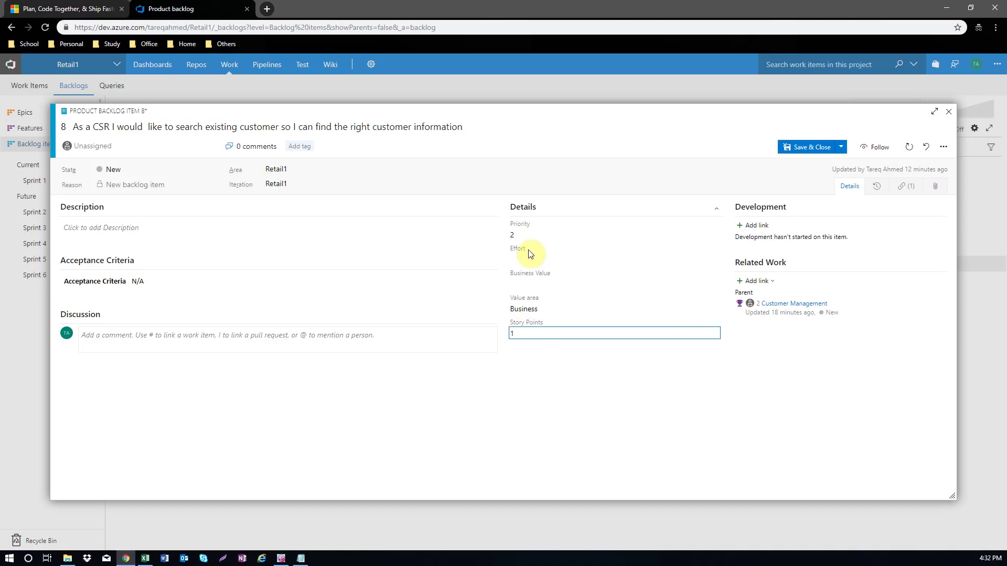
pyautogui.click(530, 234)
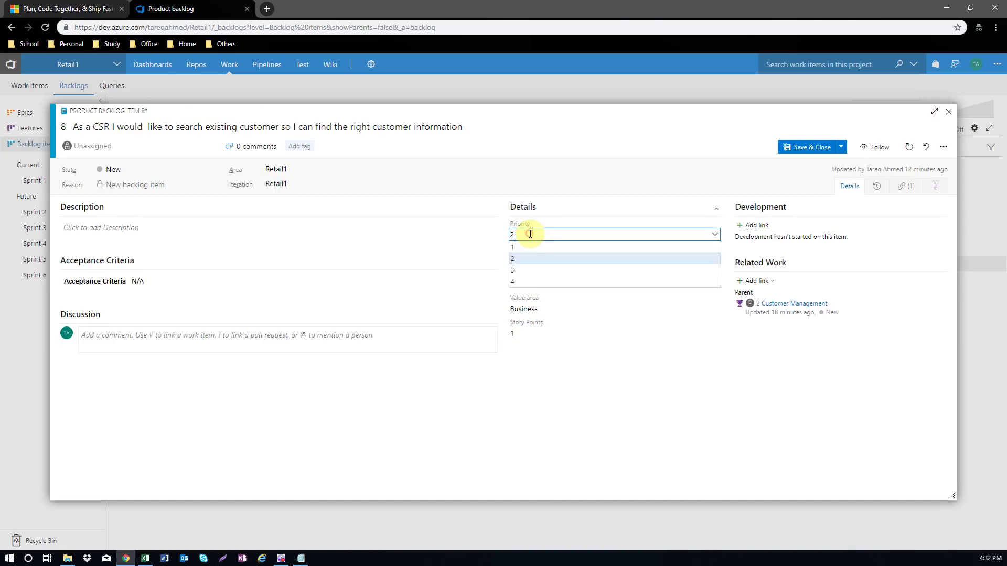
pyautogui.click(525, 270)
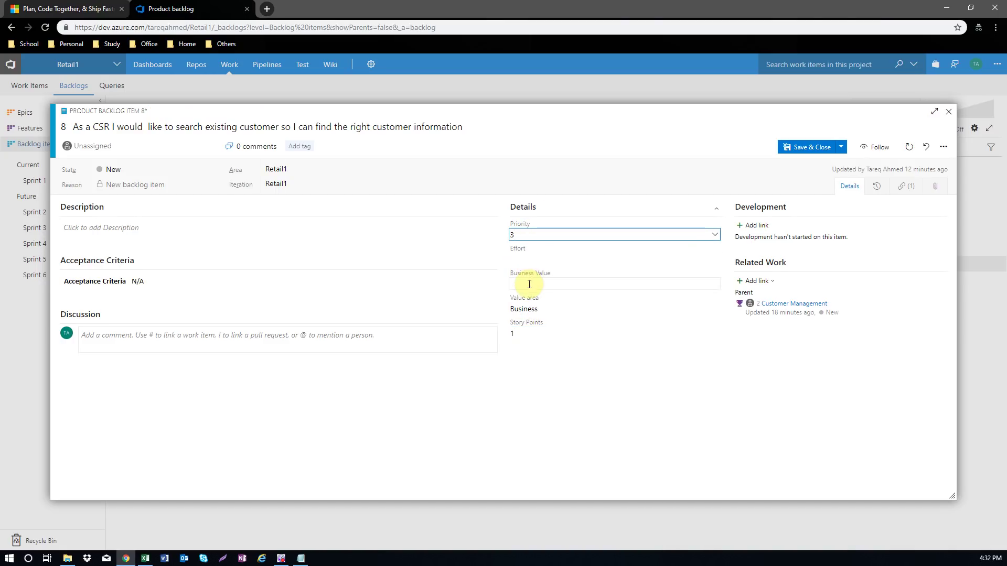
pyautogui.click(529, 284)
pyautogui.write('3')
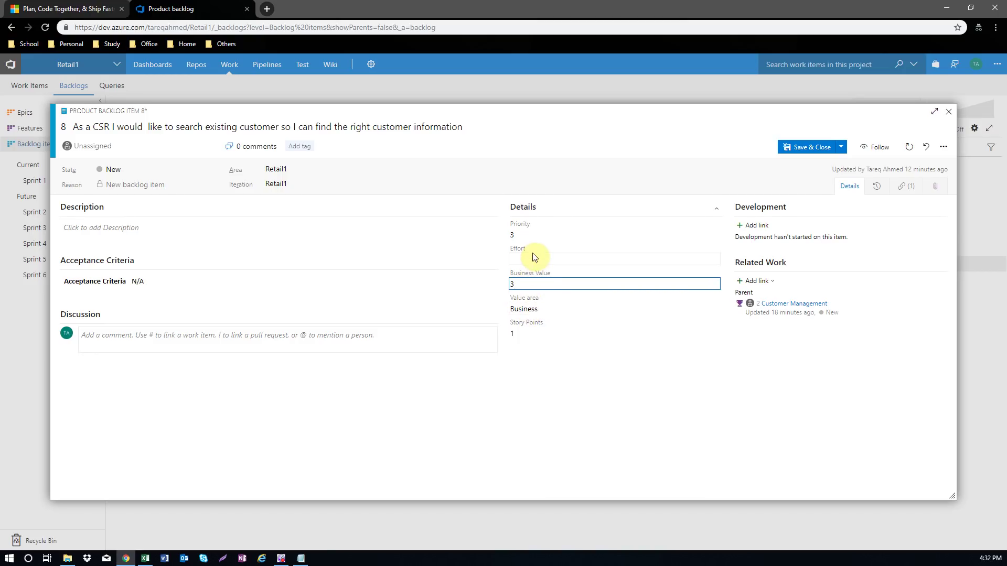
pyautogui.click(808, 150)
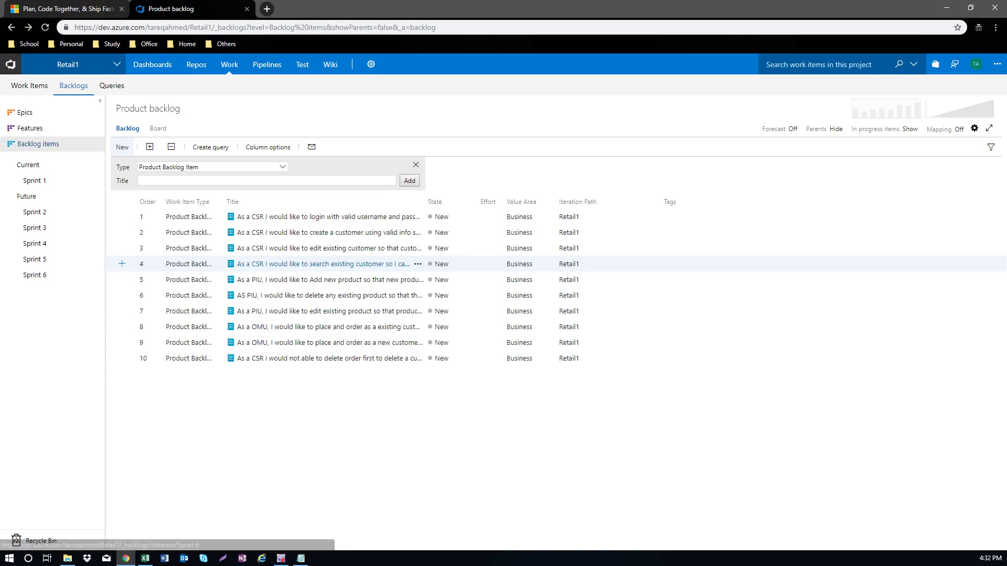
pyautogui.hotkey('alt', 'Tab')
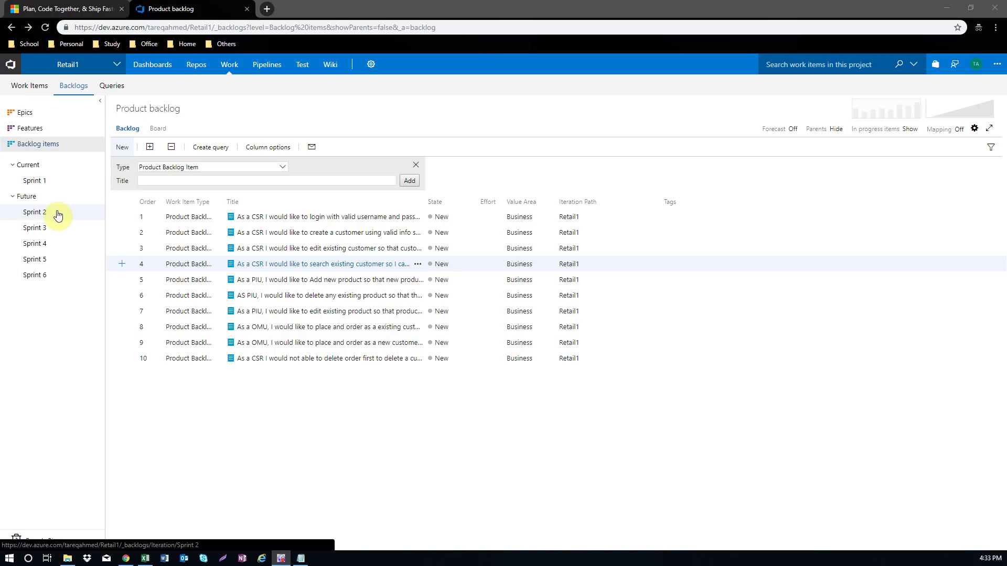
pyautogui.click(35, 183)
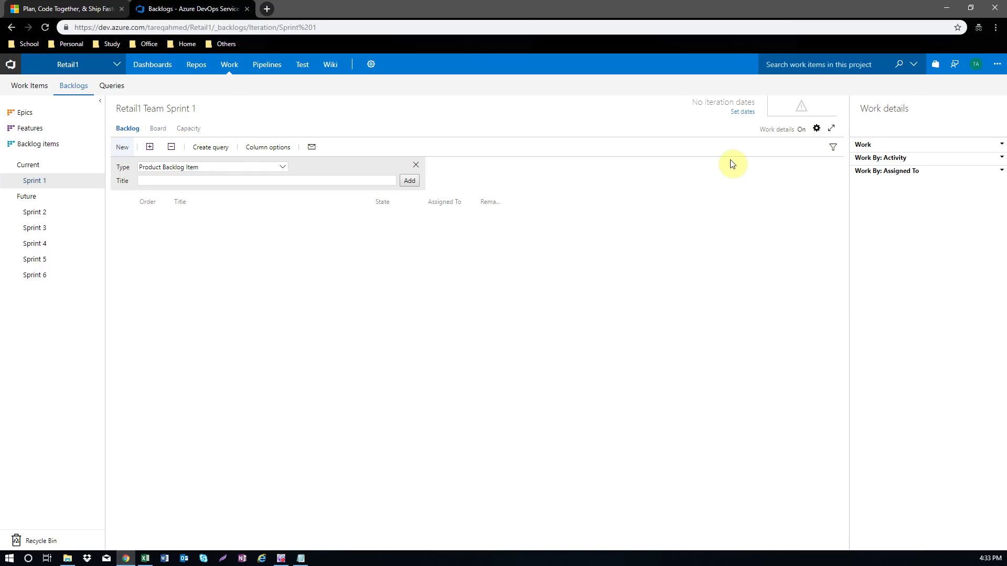
# Step: Set Sprint 1's dates to 12/7/2018 through 12/20/2018 and save
pyautogui.click(743, 113)
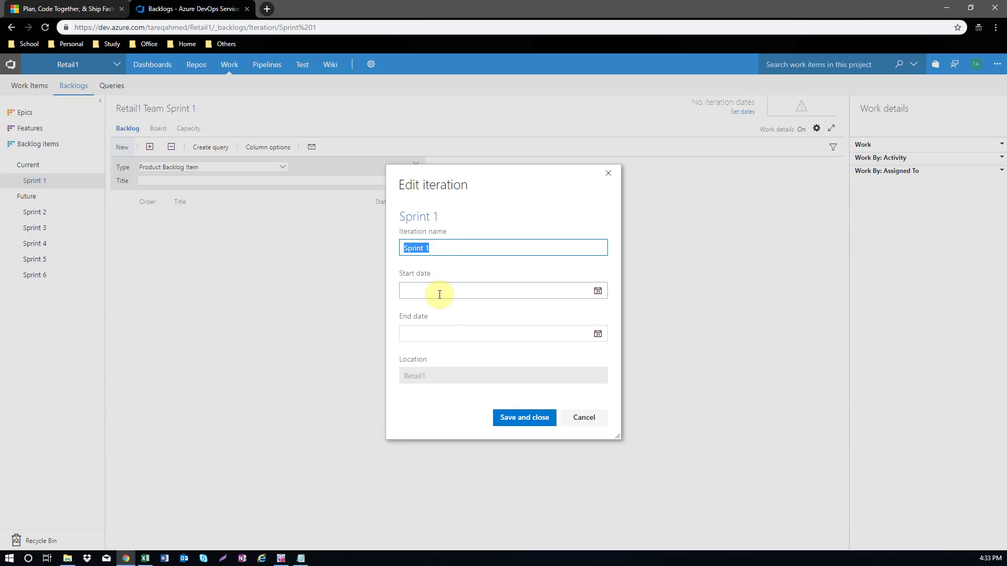
pyautogui.click(598, 290)
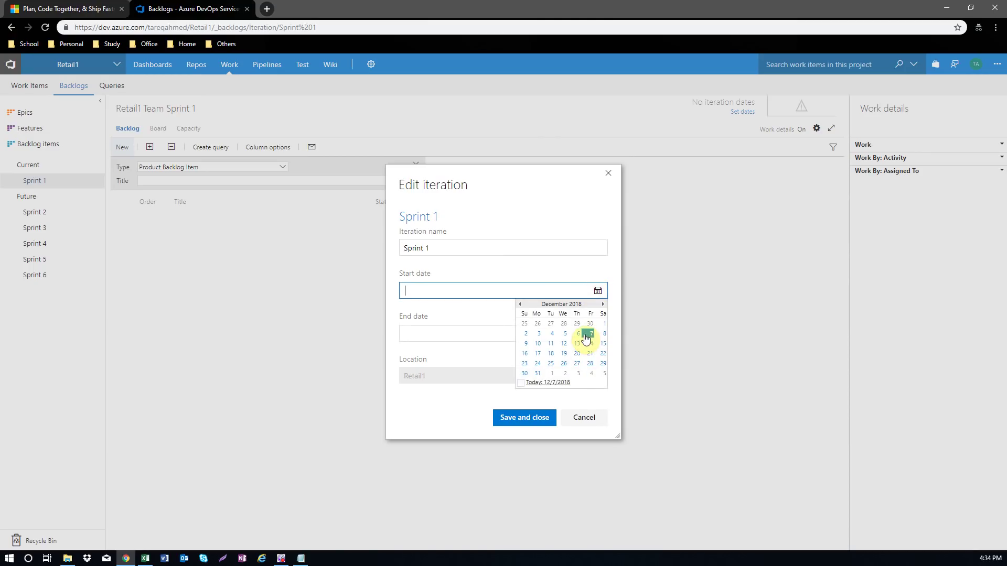
pyautogui.click(587, 336)
pyautogui.click(597, 334)
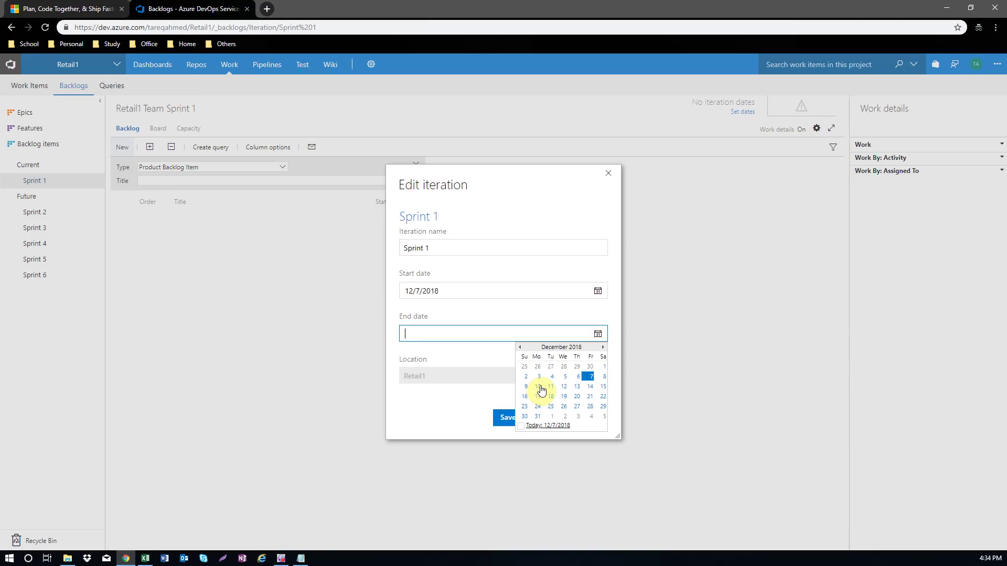
pyautogui.click(579, 402)
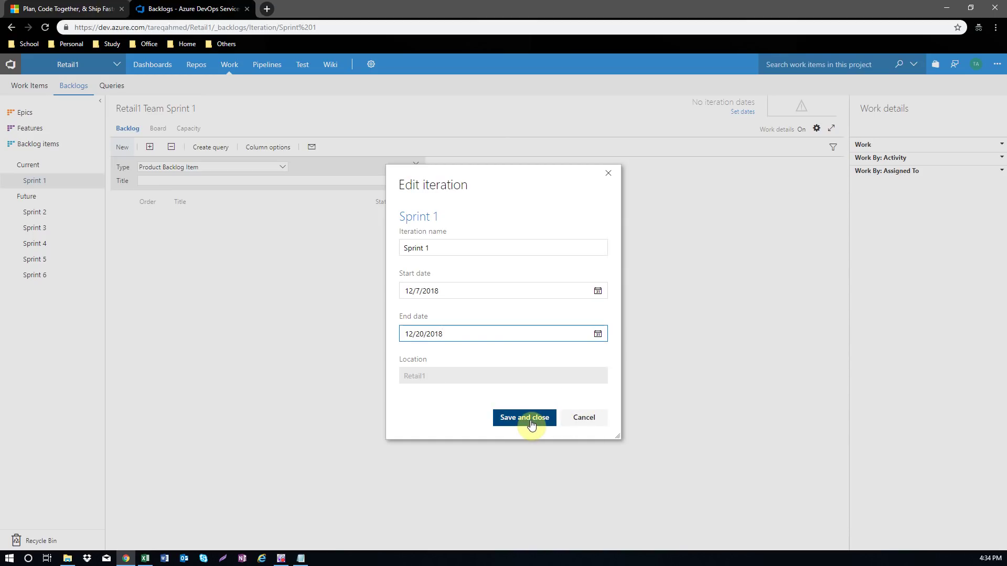
pyautogui.click(530, 422)
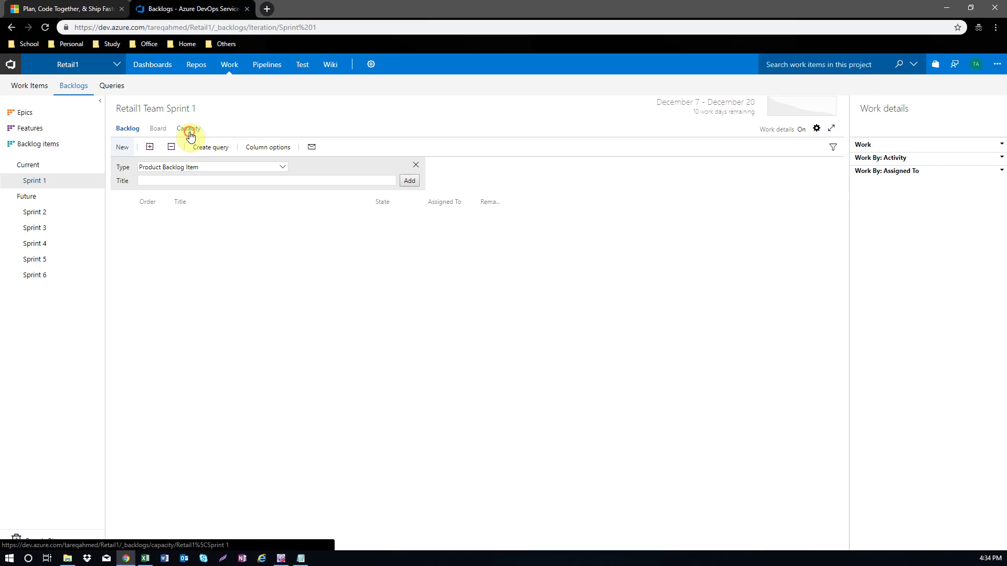
# Step: On Sprint 1 capacity, assign Development, Testing and Requirements to the first three members
pyautogui.click(190, 131)
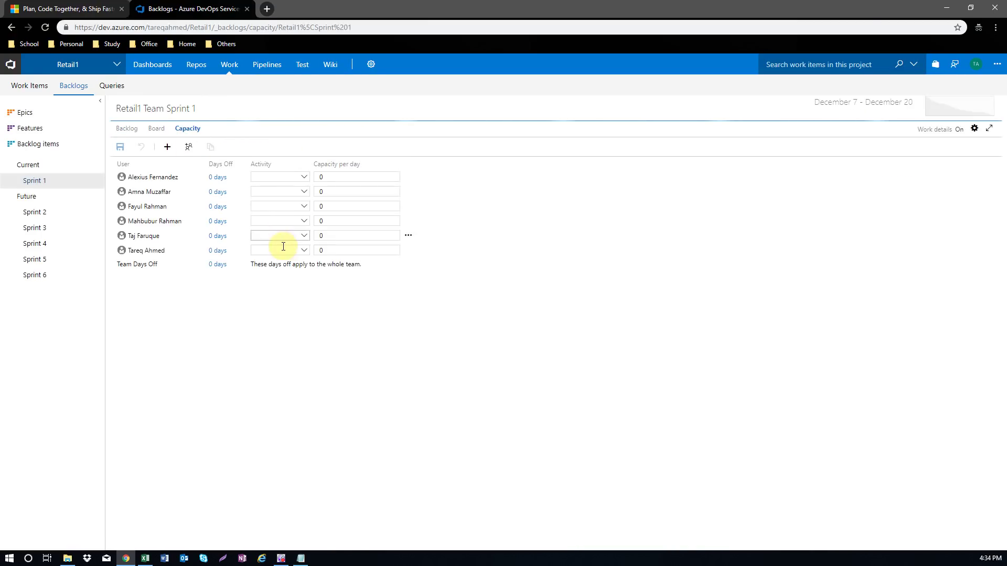
pyautogui.click(121, 208)
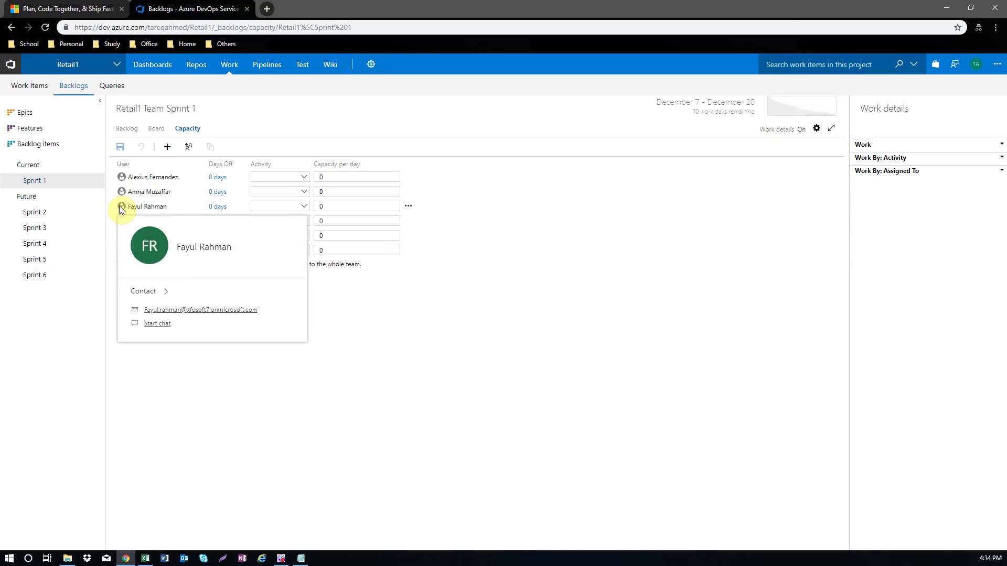
pyautogui.click(405, 350)
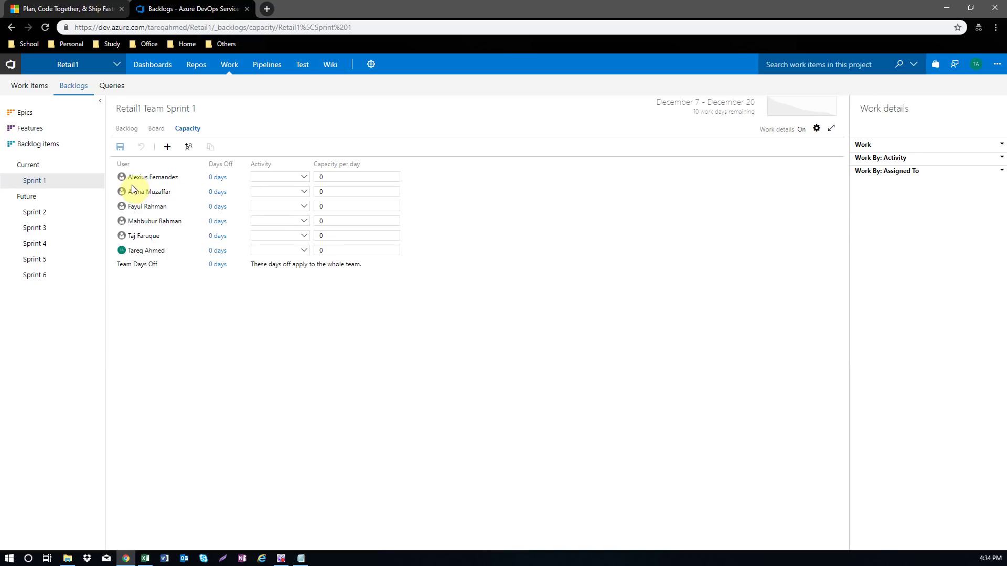
pyautogui.click(304, 183)
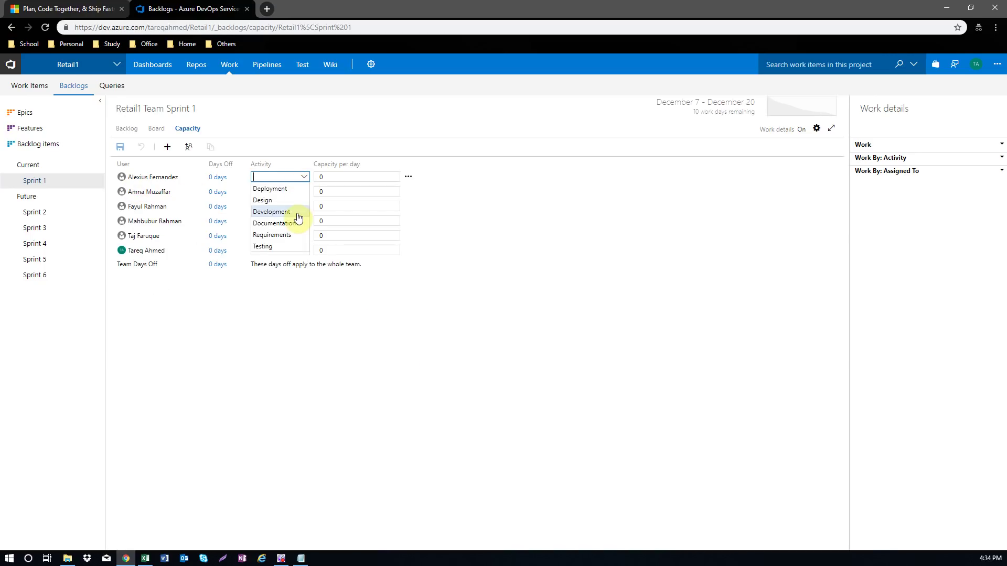
pyautogui.click(289, 214)
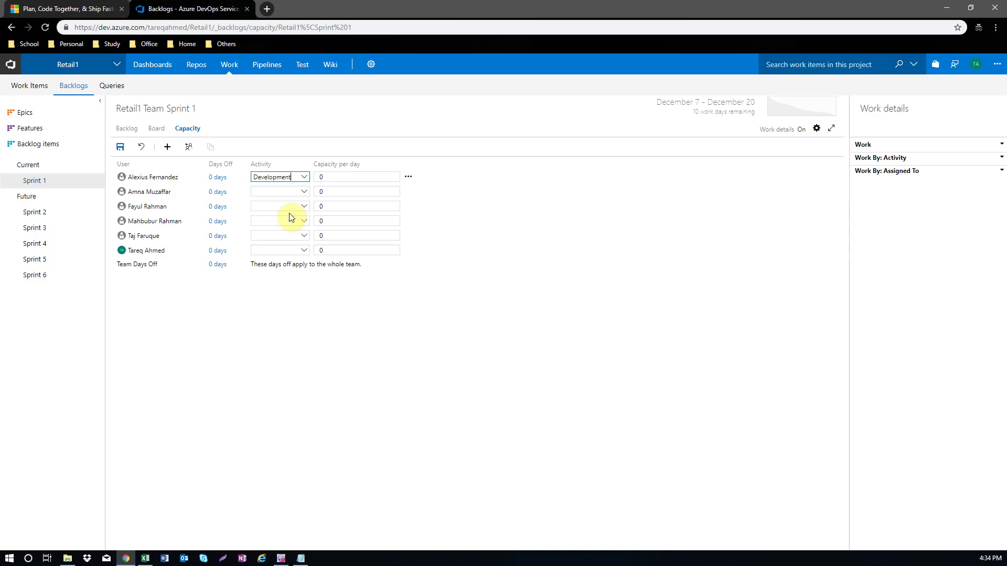
pyautogui.click(304, 194)
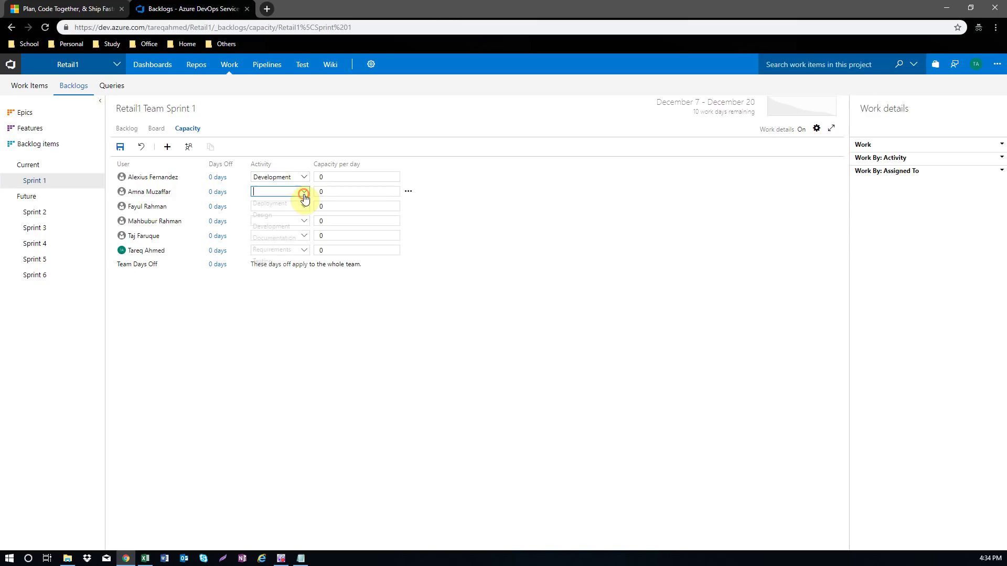
pyautogui.click(278, 261)
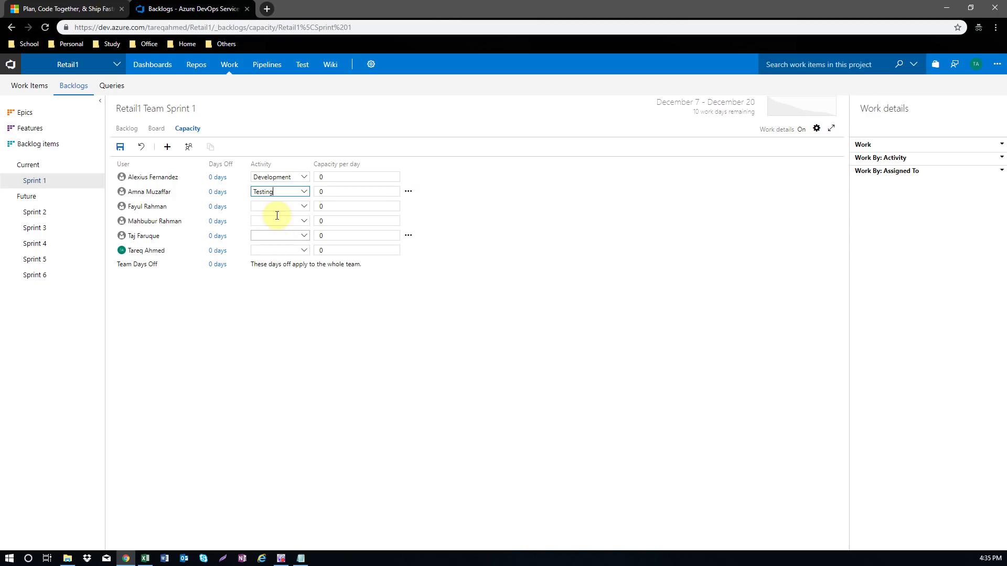
pyautogui.click(307, 209)
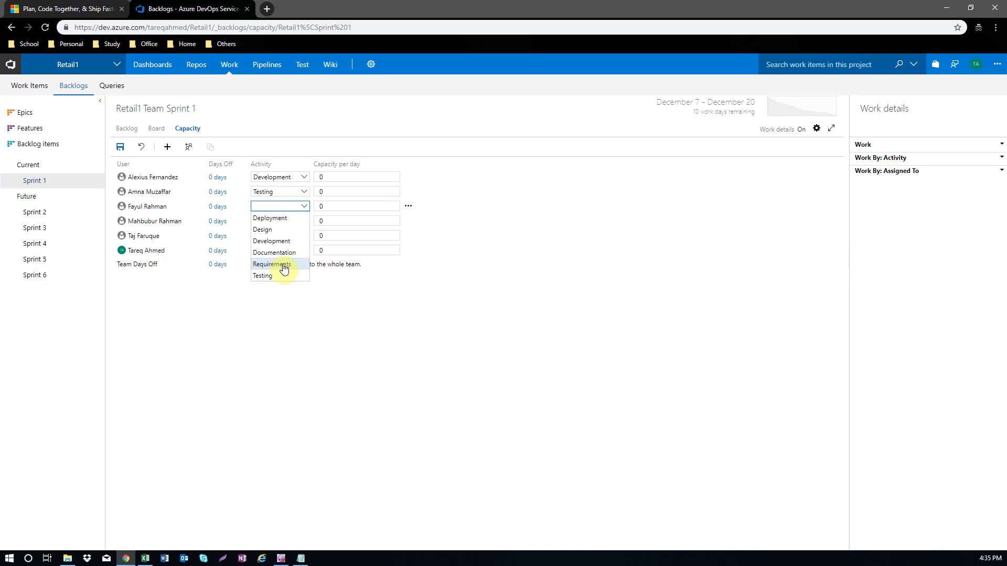
pyautogui.click(284, 268)
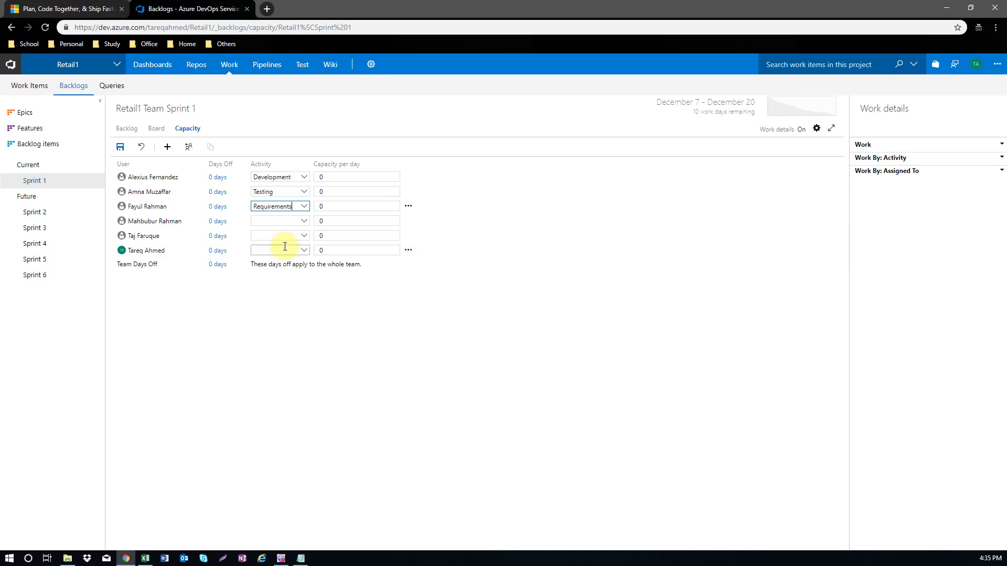
# Step: Assign Development, Testing and Deployment to the remaining three members, then open the first member's days off
pyautogui.click(303, 221)
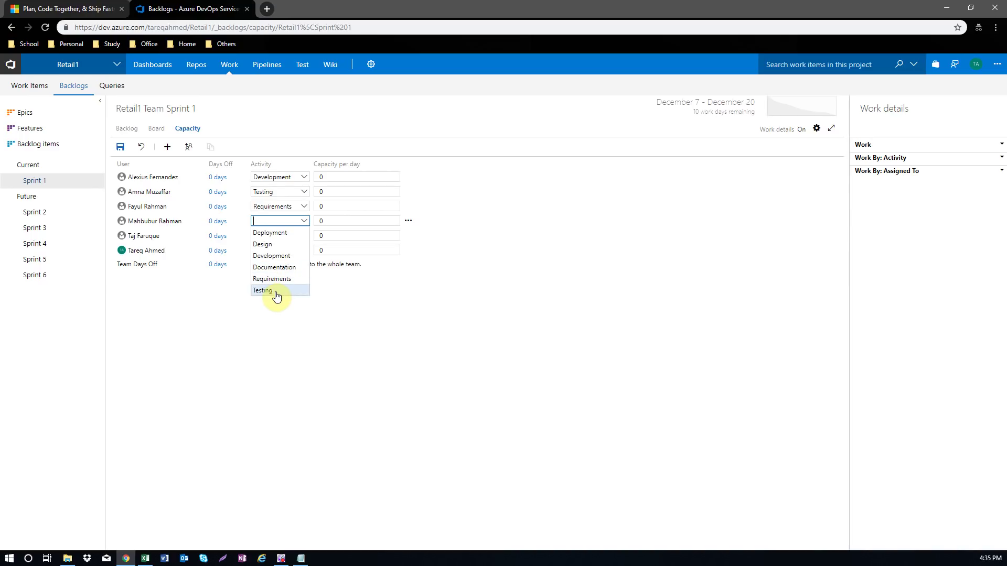
pyautogui.click(277, 258)
pyautogui.click(303, 237)
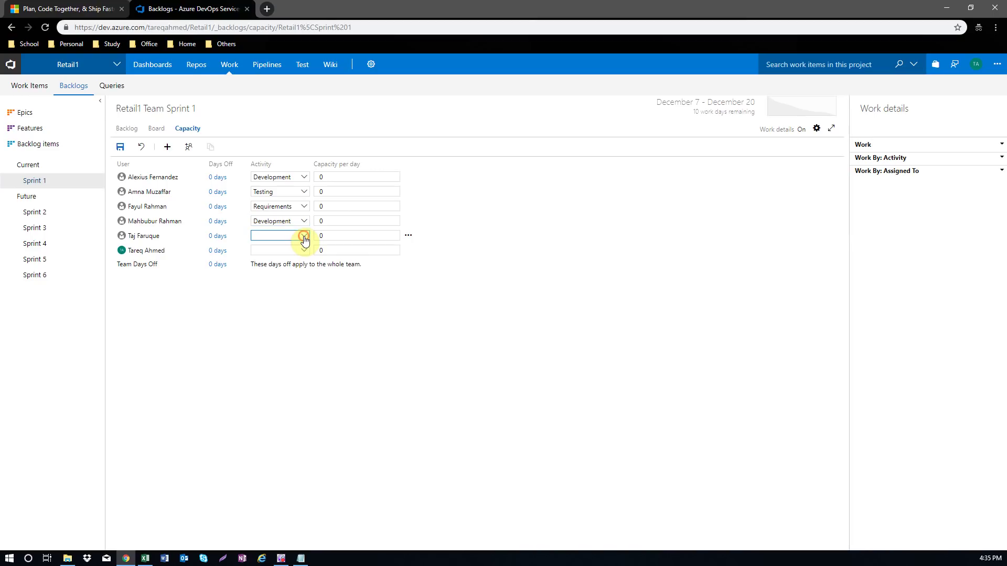
pyautogui.click(279, 305)
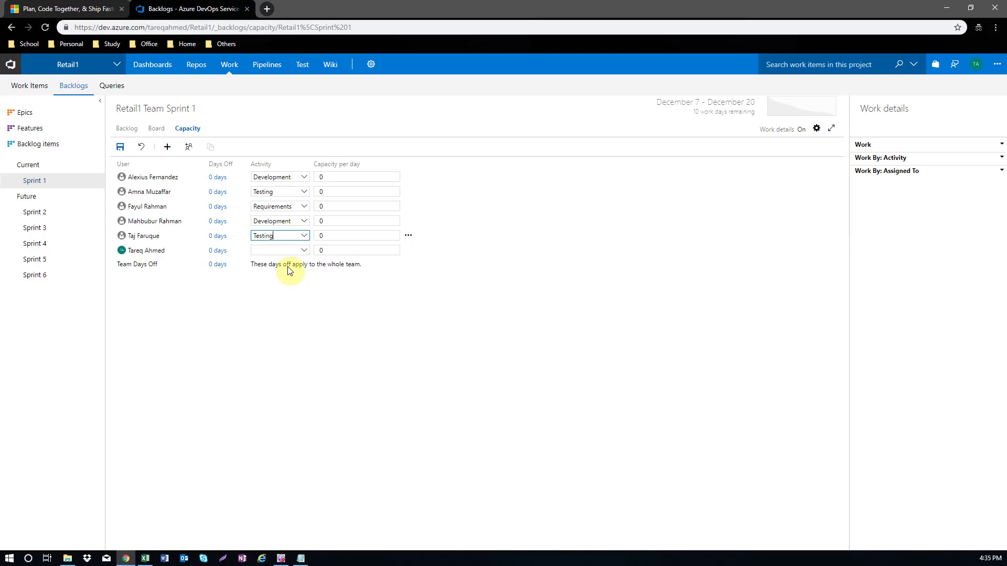
pyautogui.click(303, 250)
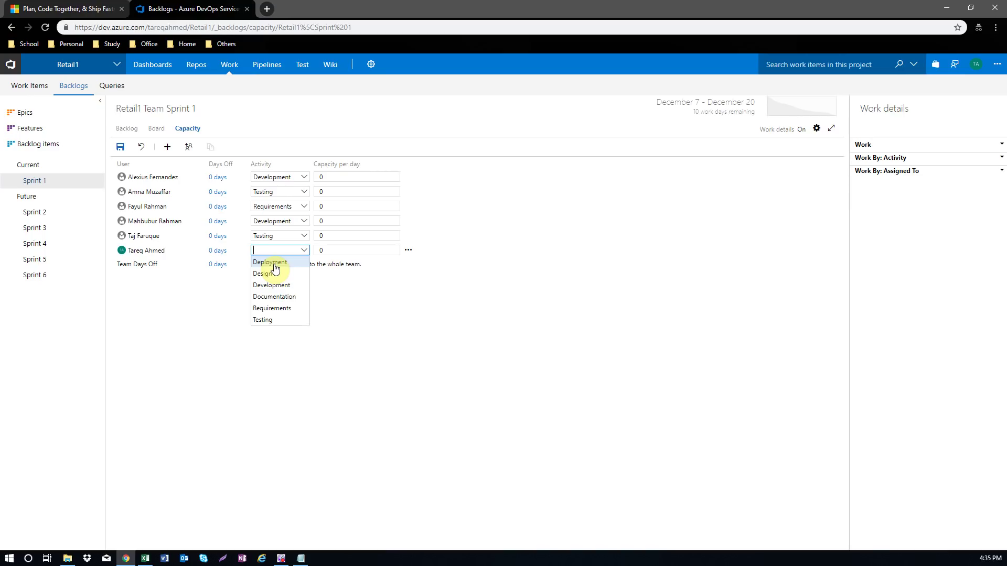
pyautogui.click(273, 262)
pyautogui.click(524, 246)
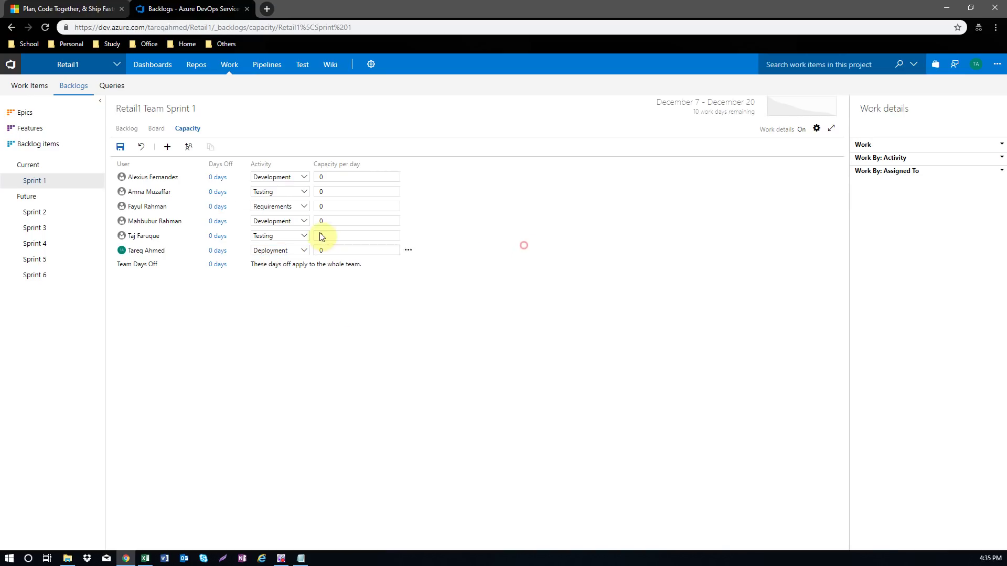
pyautogui.click(328, 176)
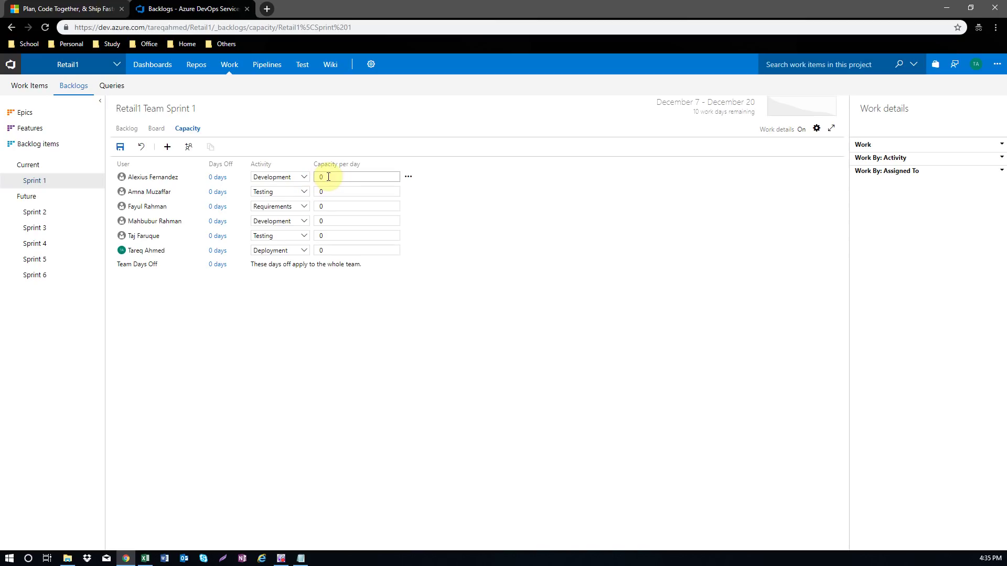
pyautogui.click(216, 178)
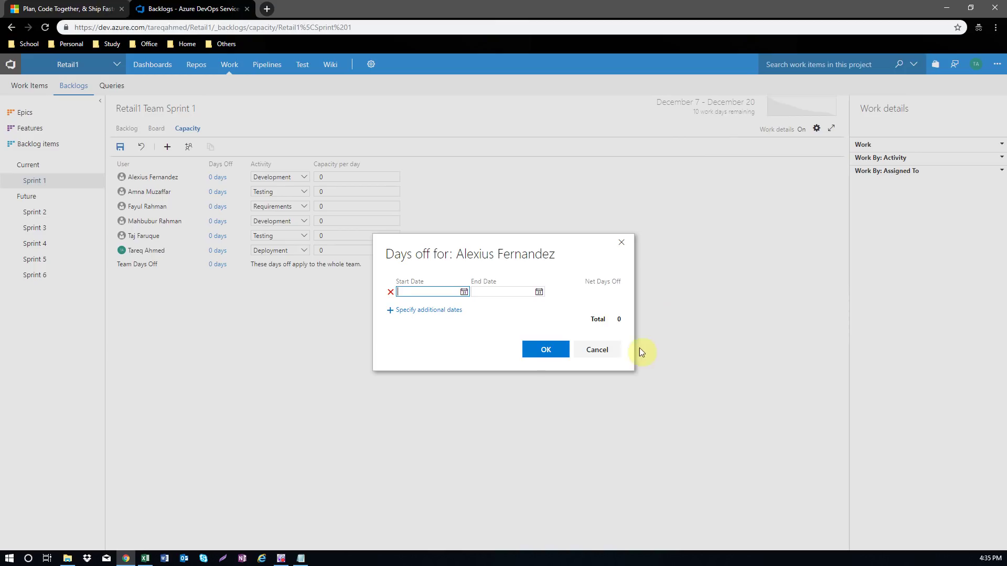
pyautogui.click(554, 356)
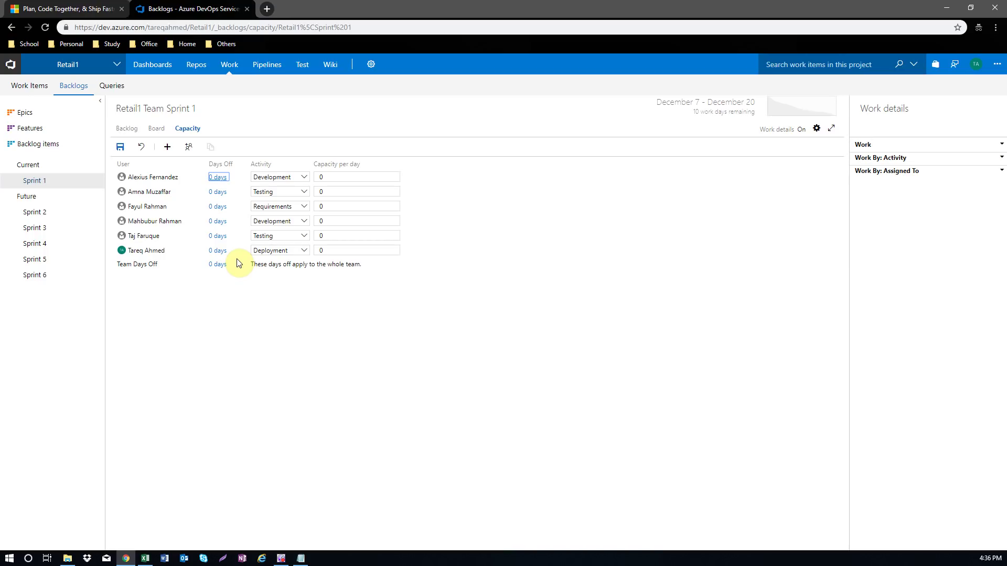
pyautogui.click(330, 177)
pyautogui.doubleClick(319, 176)
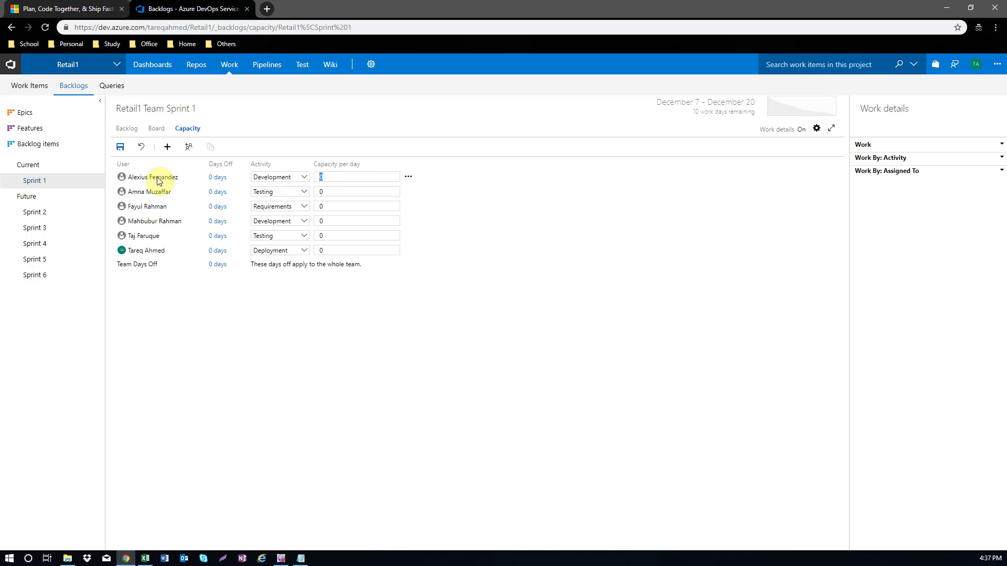
# Step: Enter capacity per day 3 and 6 for the first two members, and 6 for the third
pyautogui.click(334, 176)
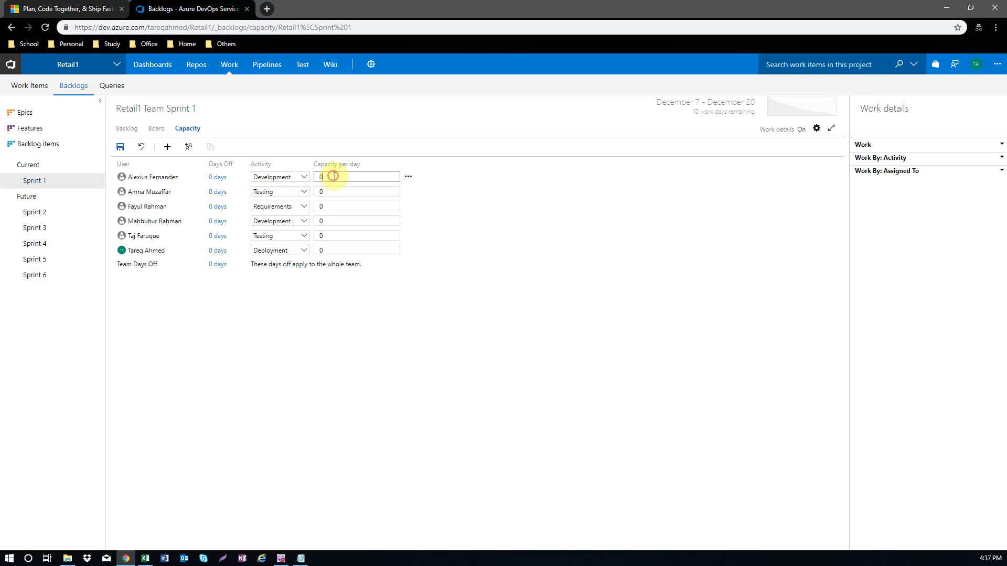
pyautogui.doubleClick(319, 178)
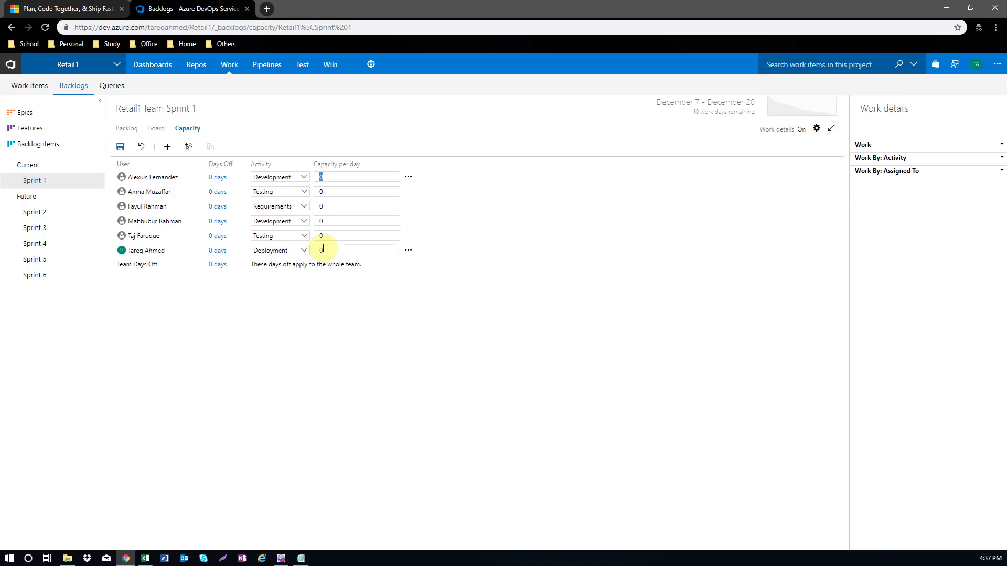
pyautogui.write('3')
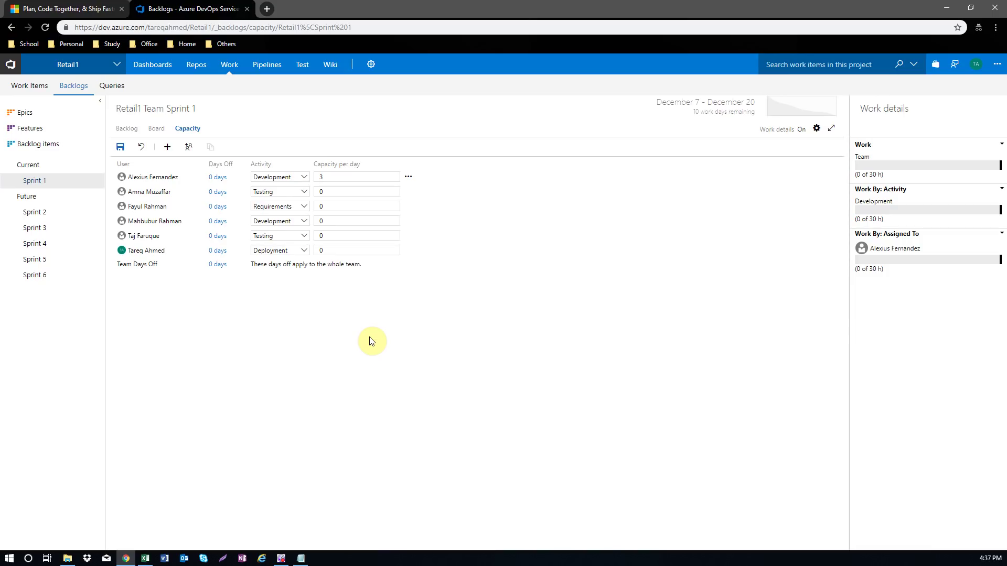
pyautogui.doubleClick(325, 191)
pyautogui.doubleClick(326, 191)
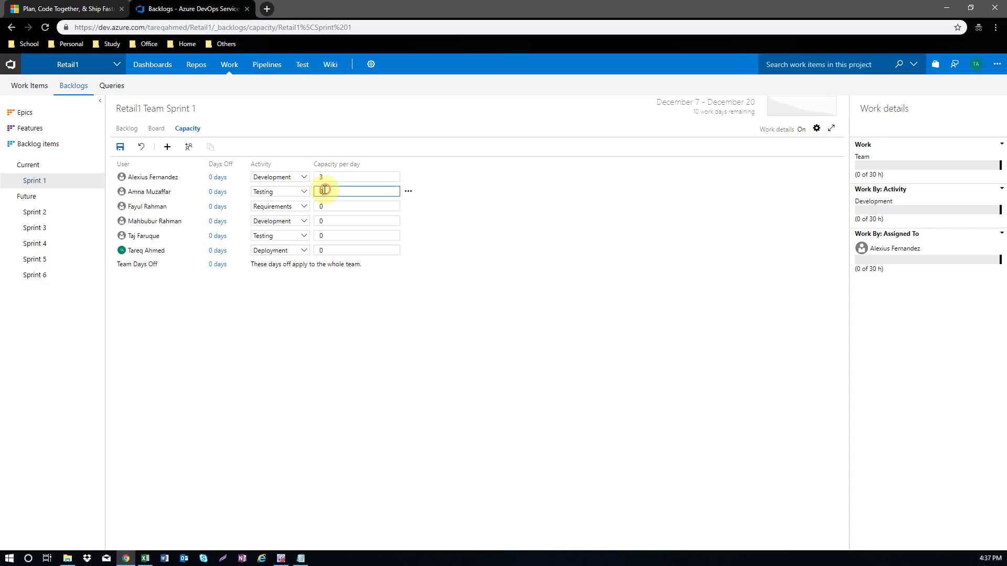
pyautogui.write('6')
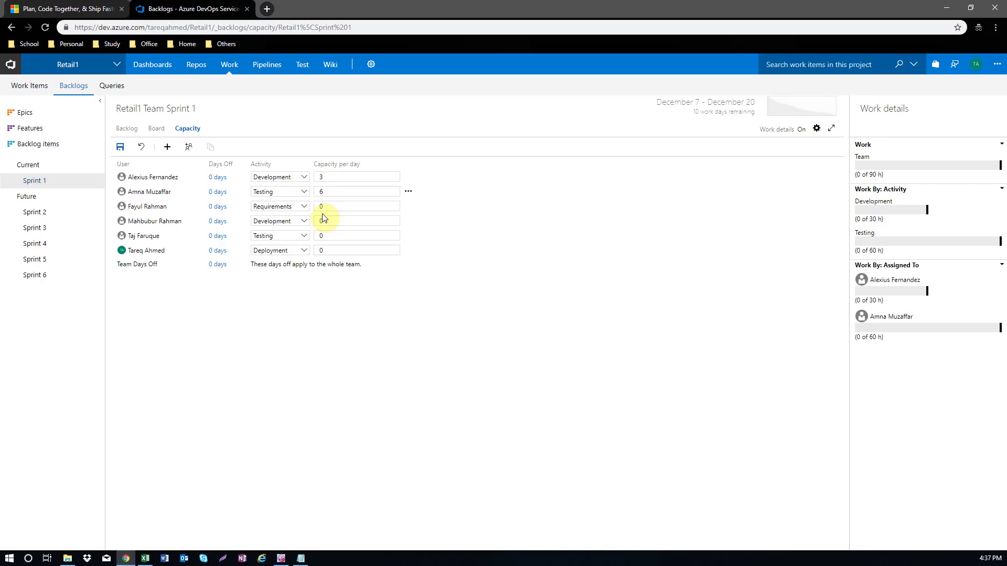
pyautogui.doubleClick(330, 208)
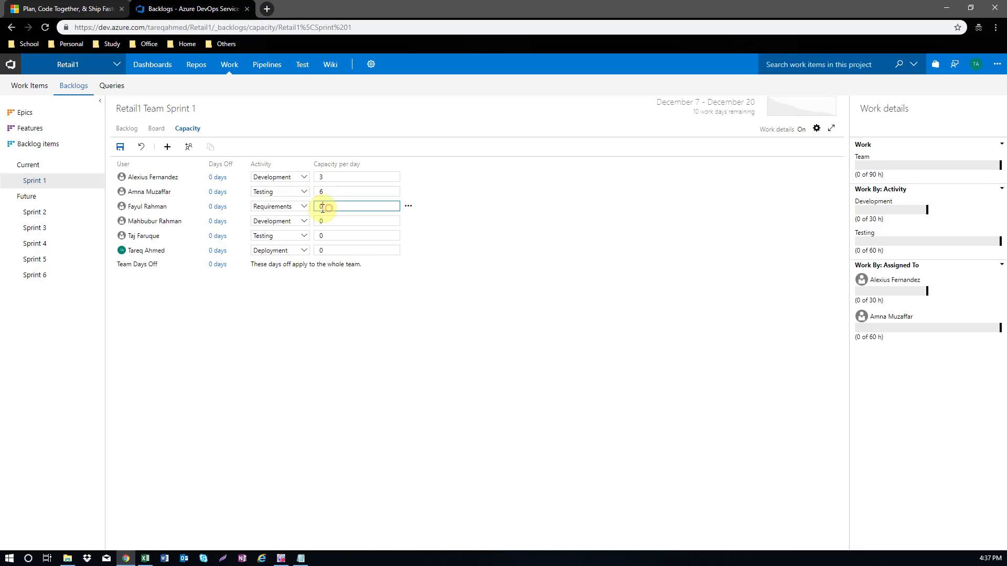
pyautogui.write('6')
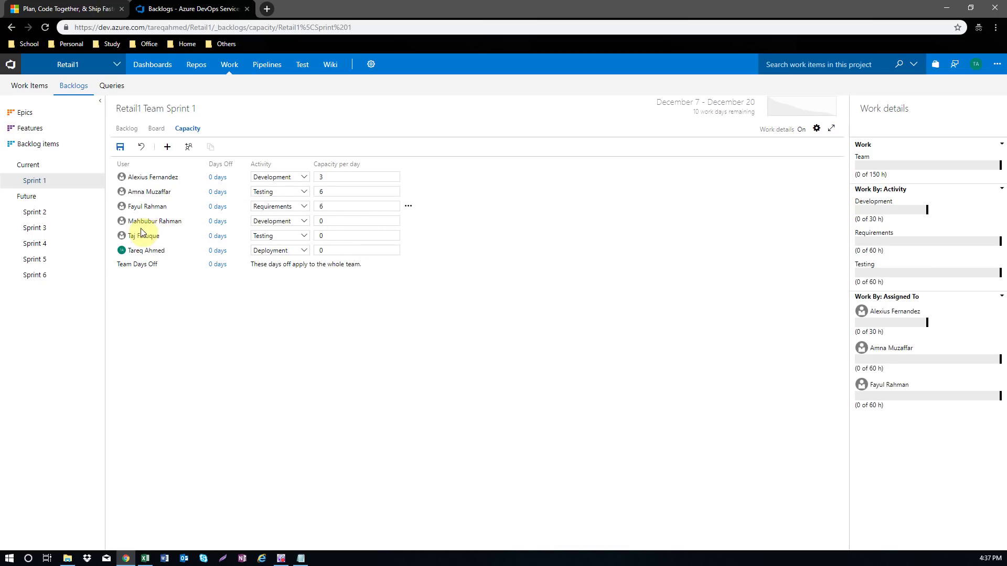
# Step: Set the fourth and fifth members to 6 and 3, correct the third to 3, and the last to 2
pyautogui.click(326, 220)
pyautogui.write('6')
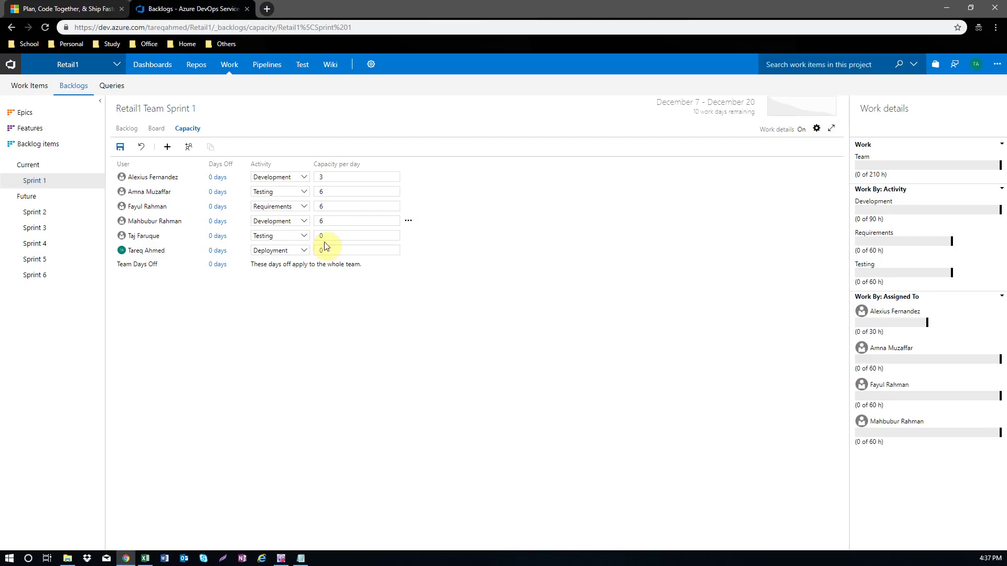
pyautogui.click(322, 236)
pyautogui.doubleClick(322, 236)
pyautogui.write('3')
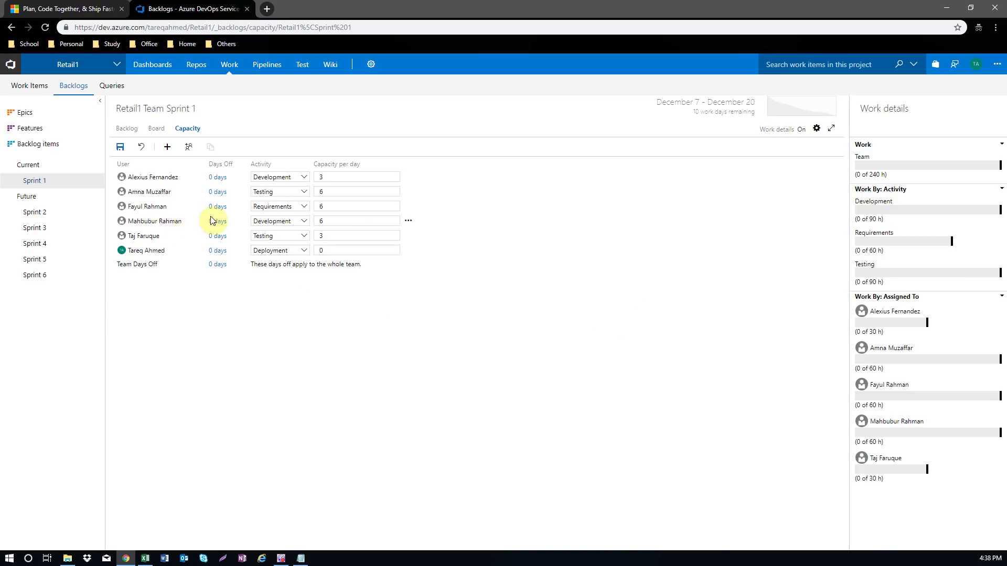
pyautogui.click(325, 210)
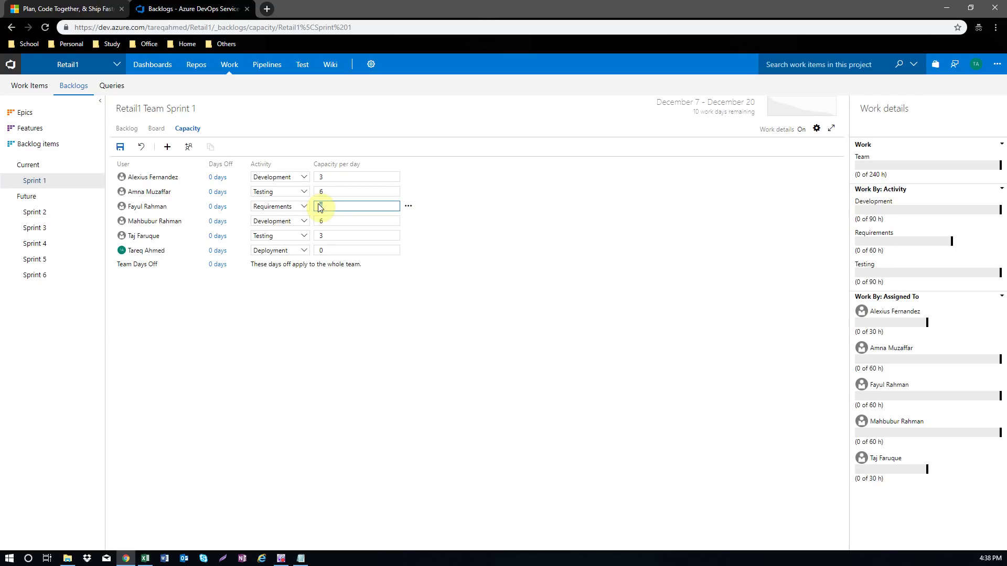
pyautogui.write('3')
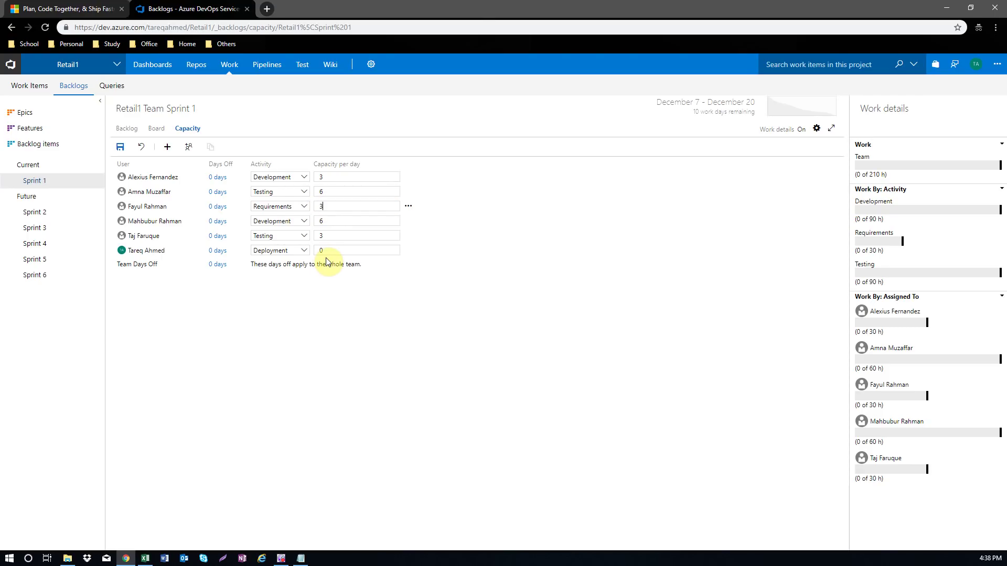
pyautogui.click(328, 220)
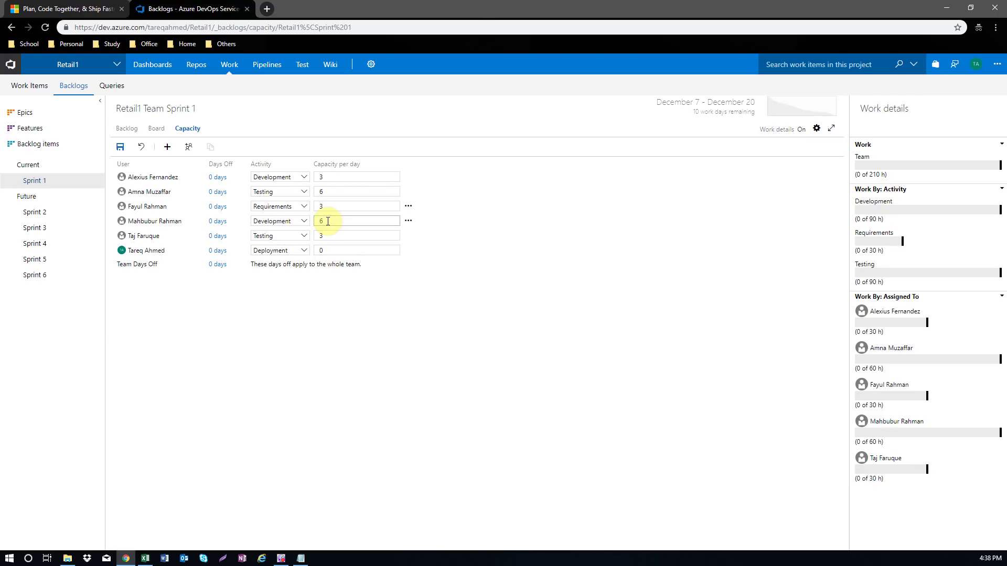
pyautogui.click(321, 251)
pyautogui.write('2')
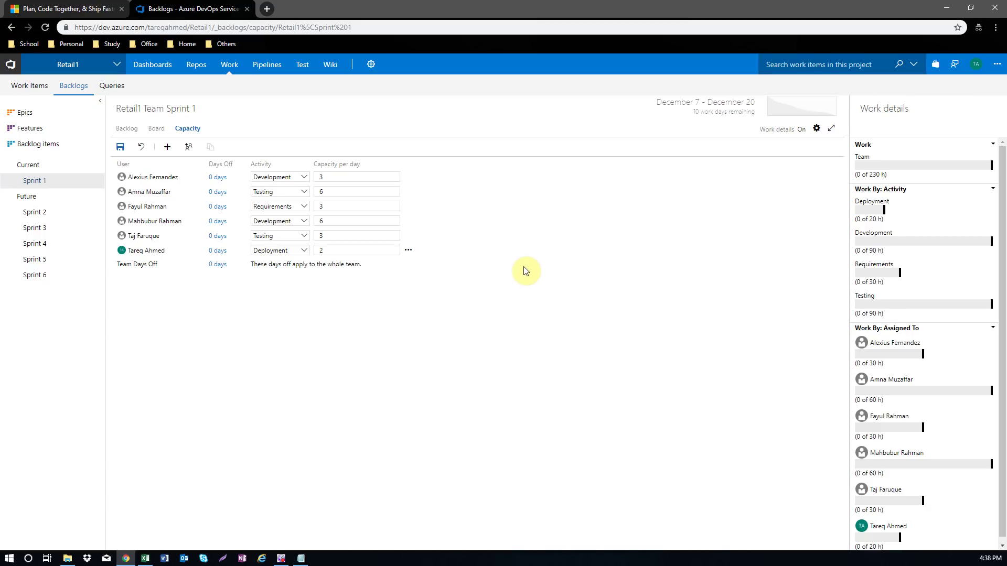
pyautogui.click(319, 177)
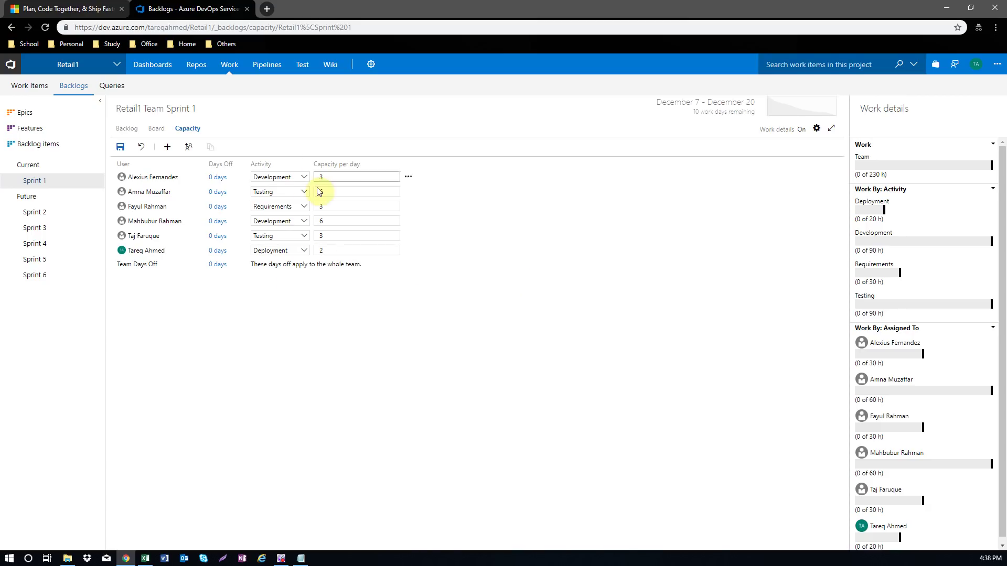
# Step: Save the 230-hour Sprint 1 capacity plan, staying on the page when prompted, and return to the sprint backlog
pyautogui.click(322, 250)
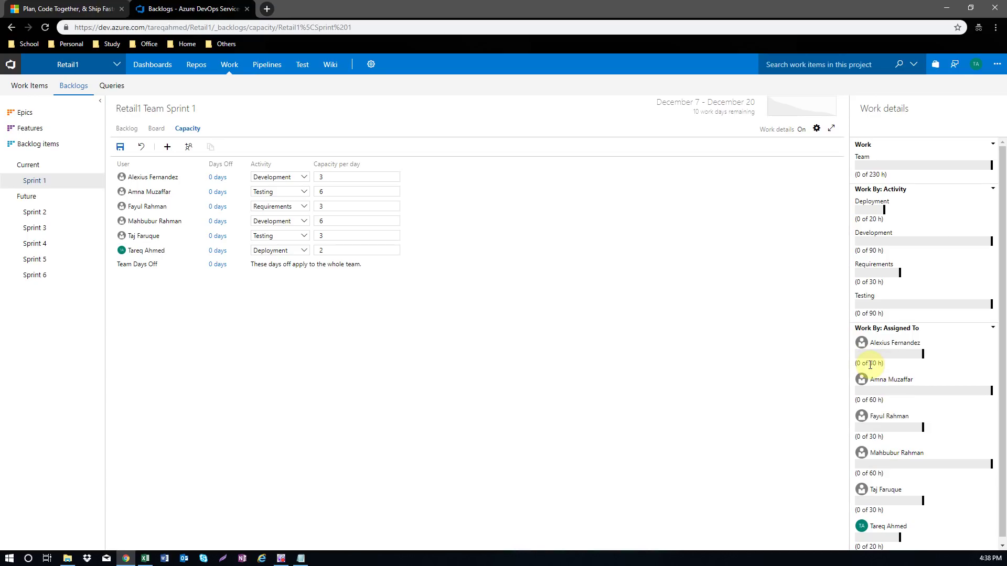
pyautogui.click(895, 351)
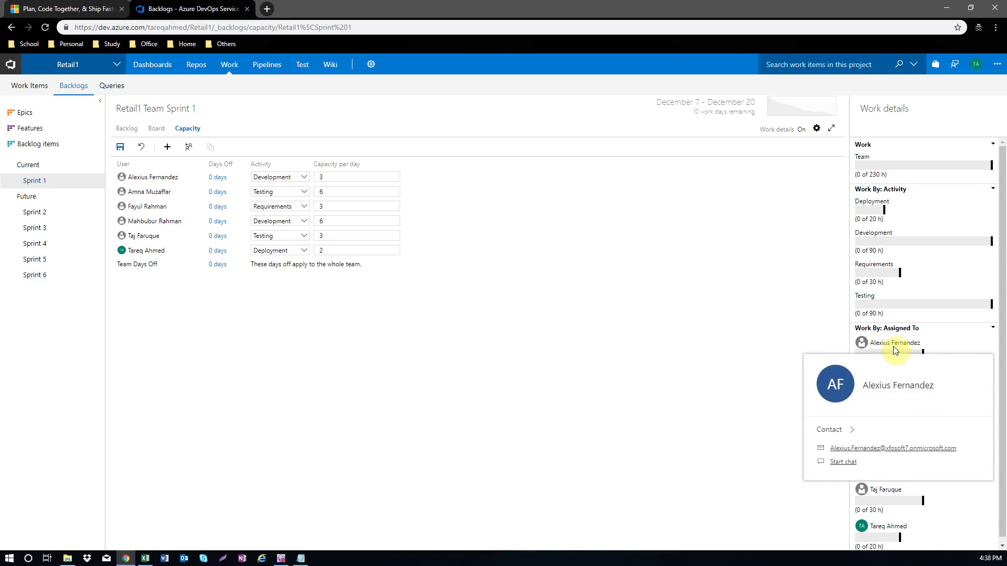
pyautogui.click(522, 280)
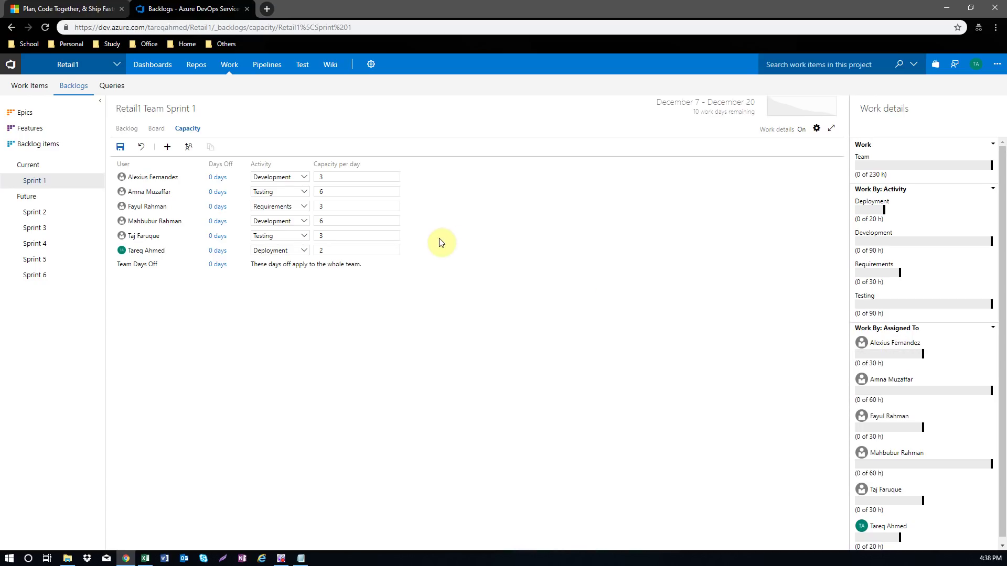
pyautogui.click(127, 129)
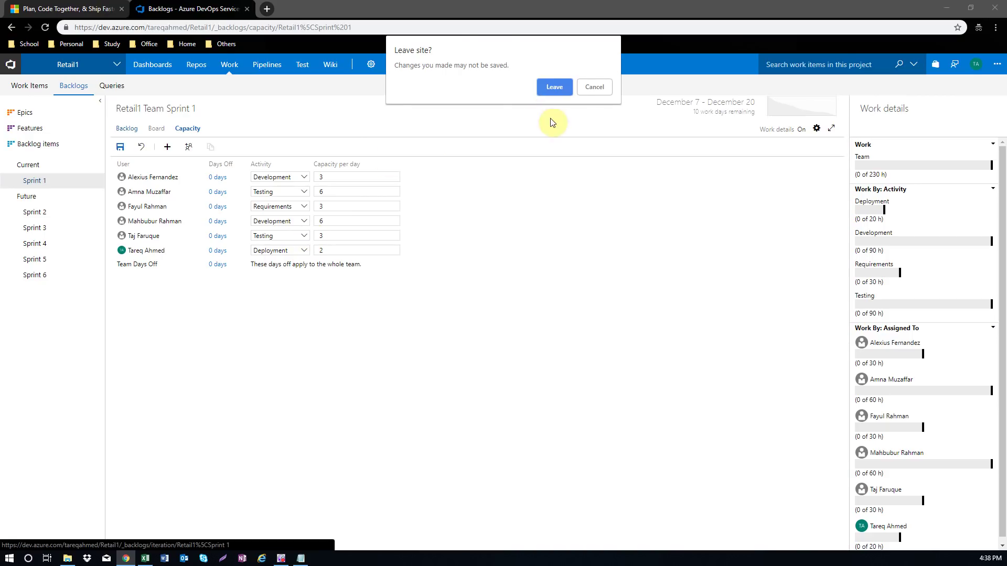
pyautogui.click(581, 87)
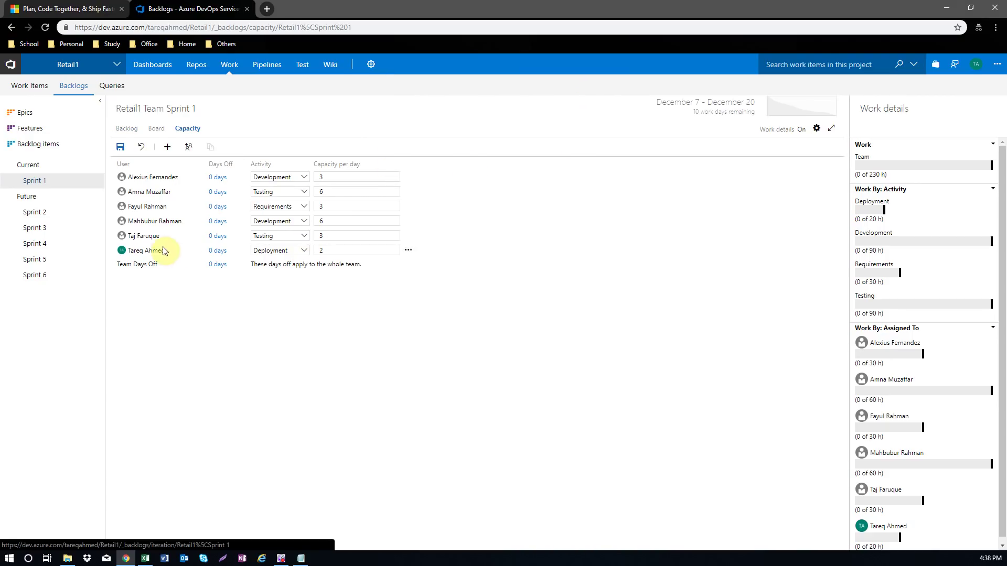
pyautogui.click(122, 150)
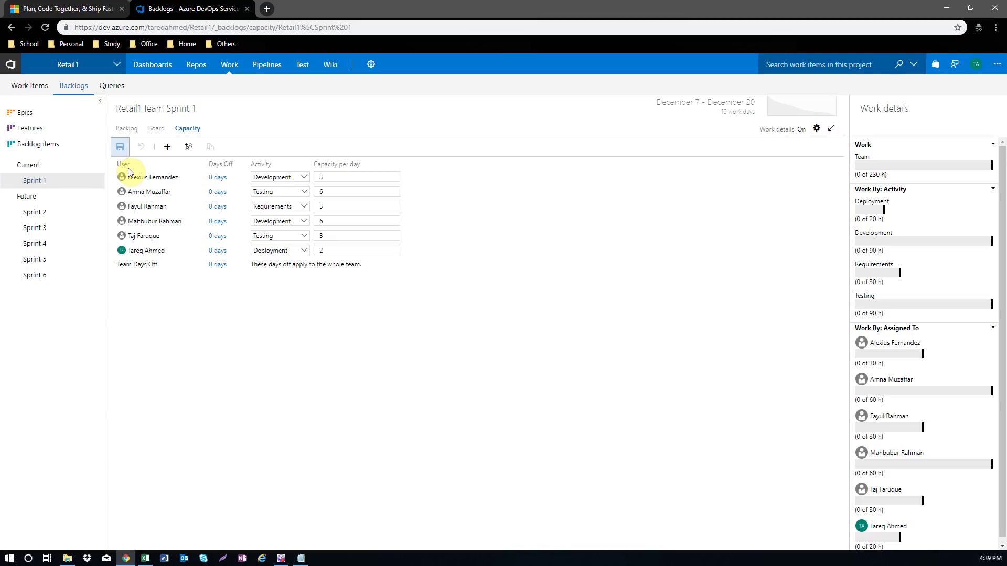
pyautogui.click(127, 128)
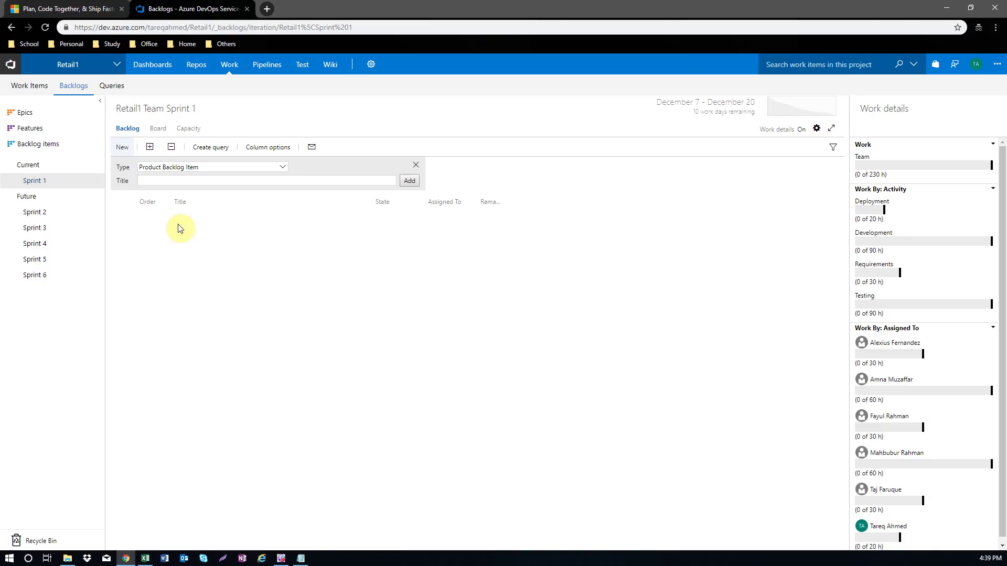
# Step: Move the login story into Sprint 1 and set the create-customer story's iteration to Sprint 1
pyautogui.click(31, 146)
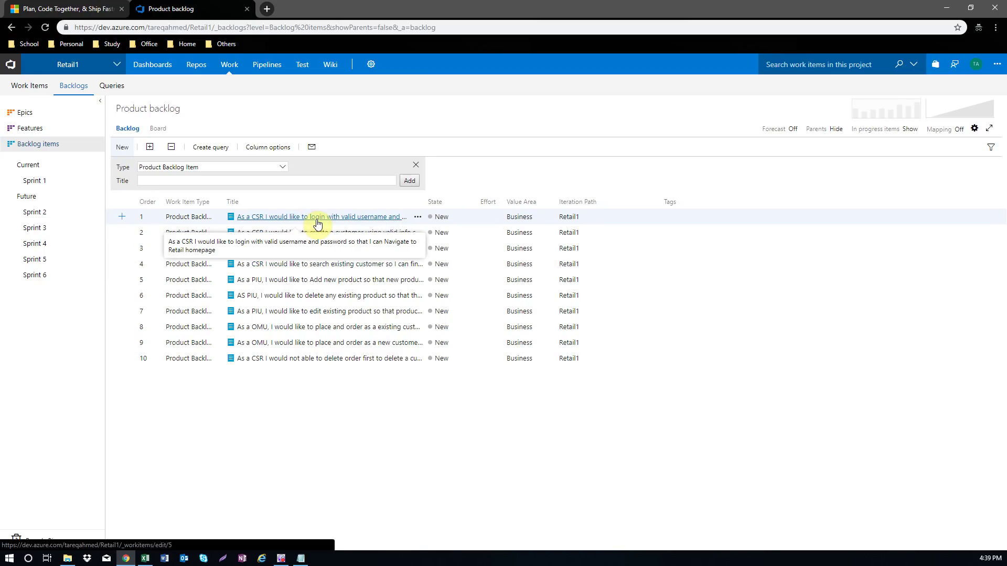
pyautogui.moveTo(318, 223); pyautogui.dragTo(42, 184)
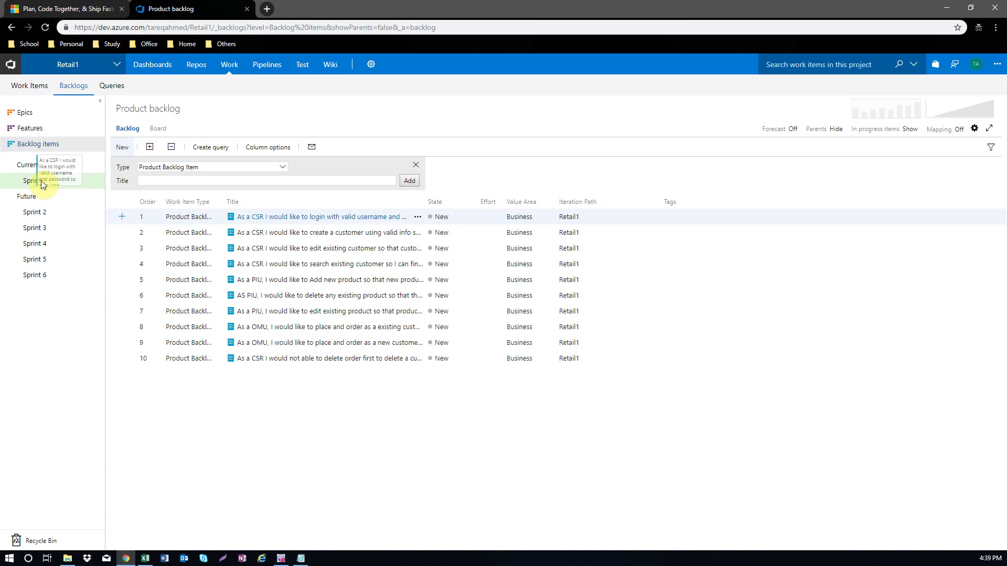
pyautogui.moveTo(41, 180); pyautogui.dragTo(40, 181)
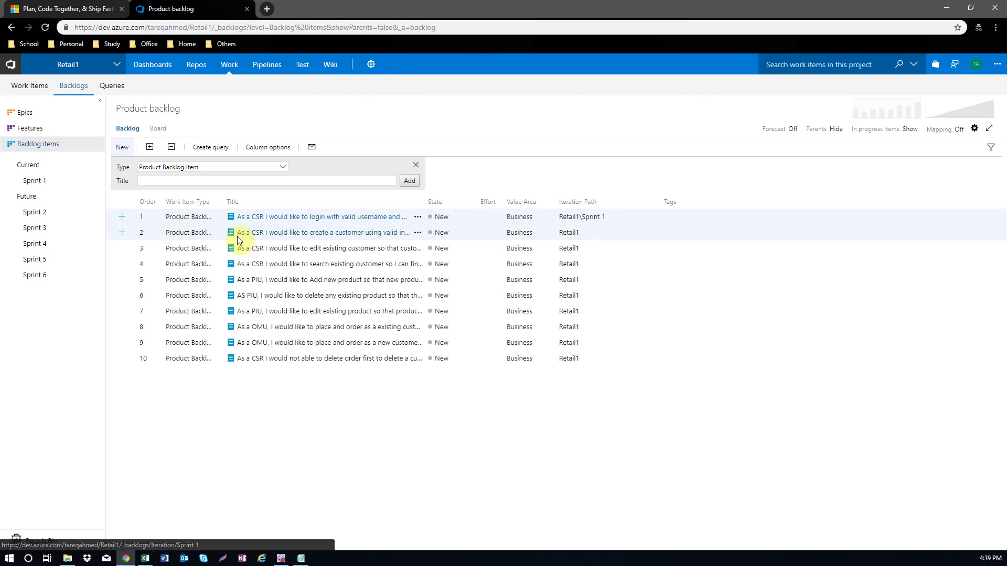
pyautogui.click(256, 234)
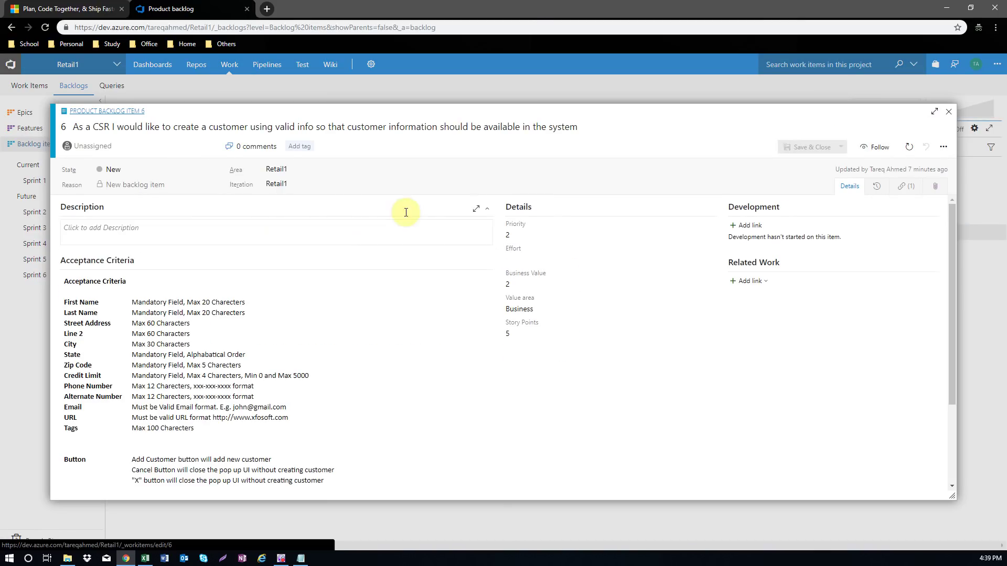
pyautogui.click(304, 185)
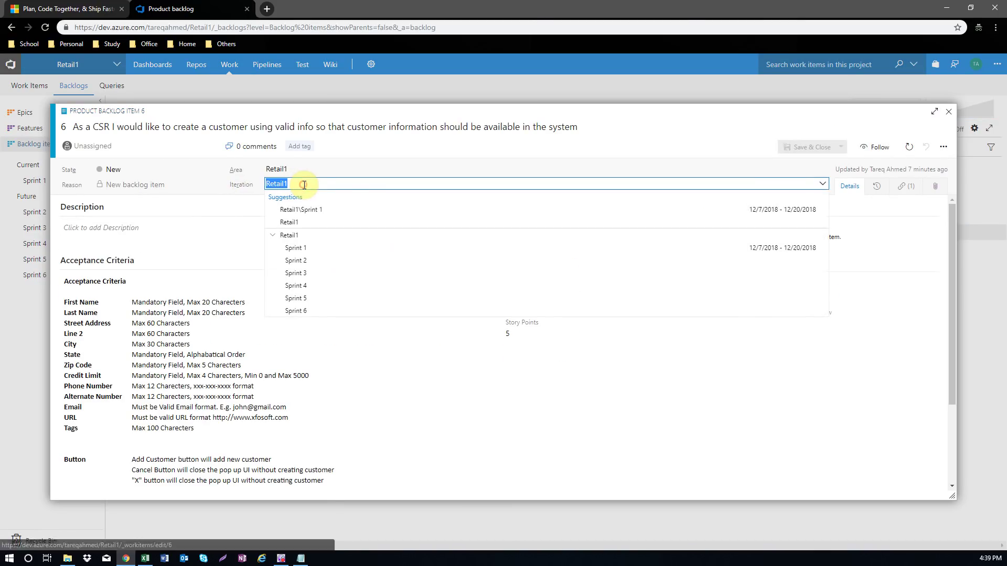
pyautogui.click(292, 251)
pyautogui.click(789, 154)
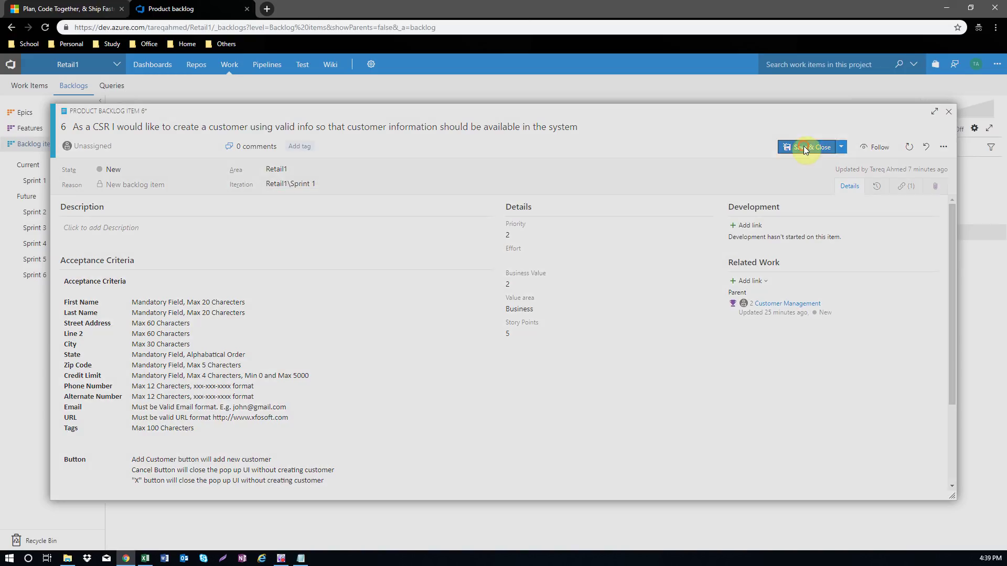
# Step: Drag the edit-customer and search-customer stories into Sprint 1, then view its taskboard
pyautogui.moveTo(264, 255); pyautogui.dragTo(63, 180)
pyautogui.moveTo(290, 267); pyautogui.dragTo(53, 181)
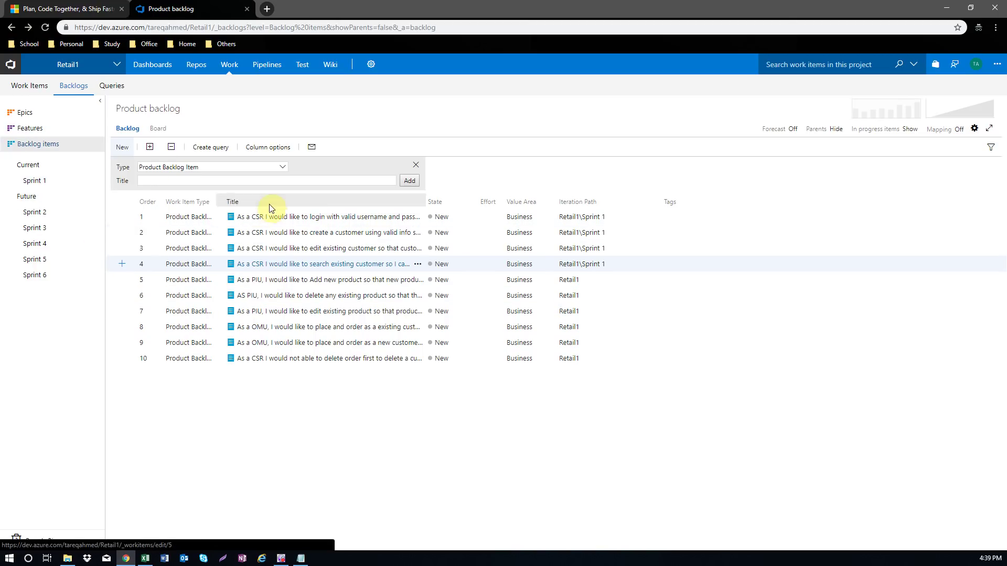
pyautogui.click(39, 181)
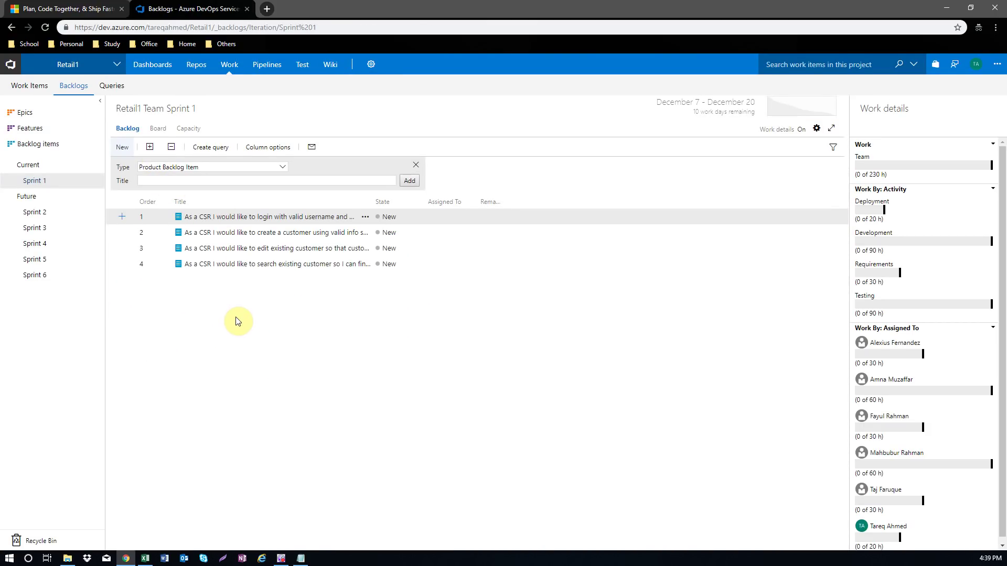
pyautogui.click(157, 131)
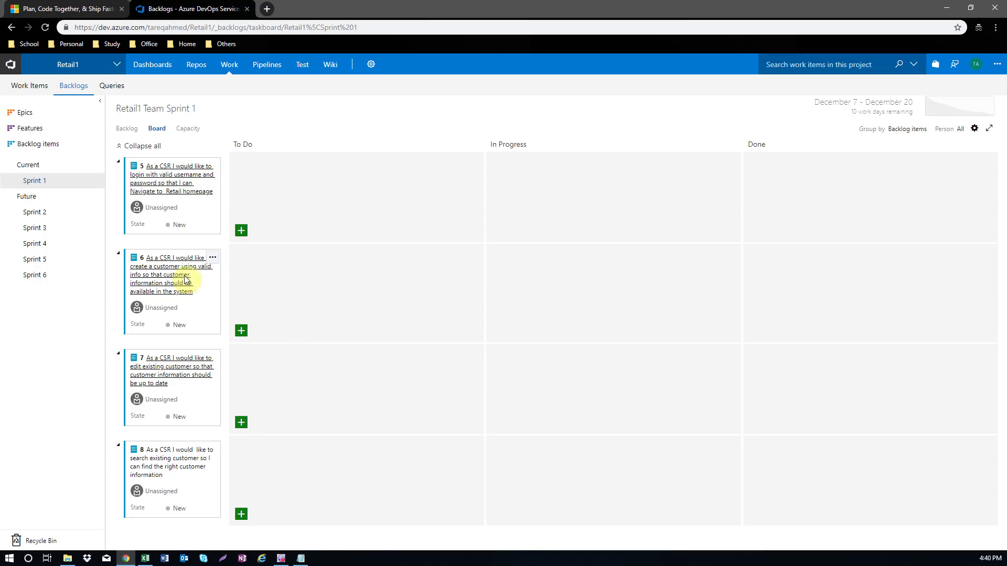
# Step: Browse the Backlog items, Features and Epics Kanban boards, ending back on Backlog items
pyautogui.click(33, 143)
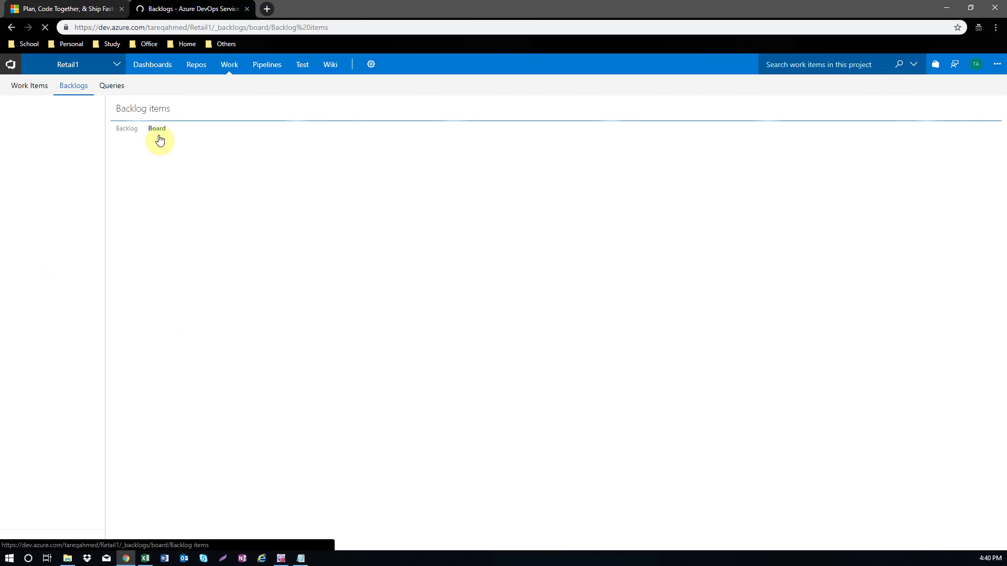
pyautogui.click(157, 129)
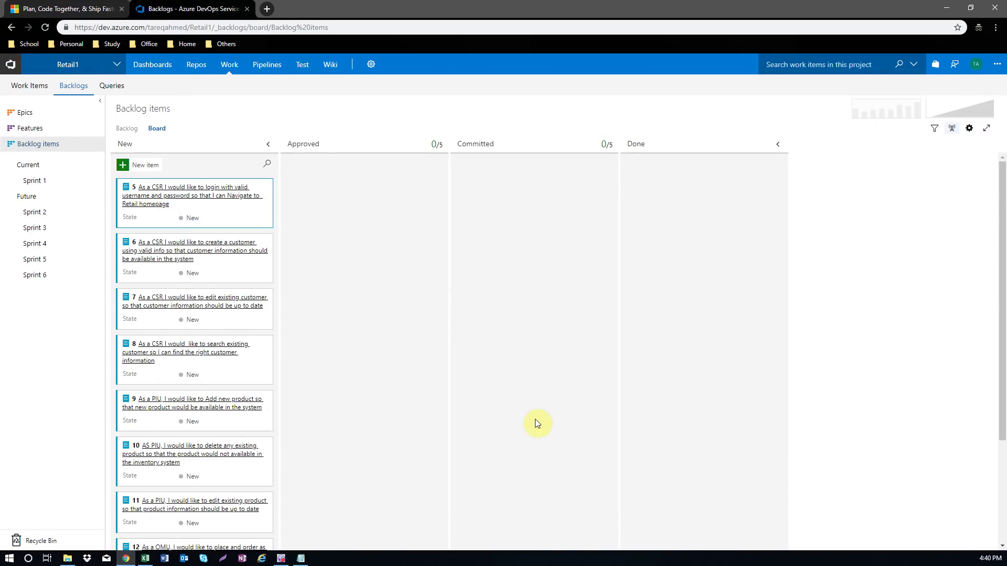
pyautogui.click(44, 129)
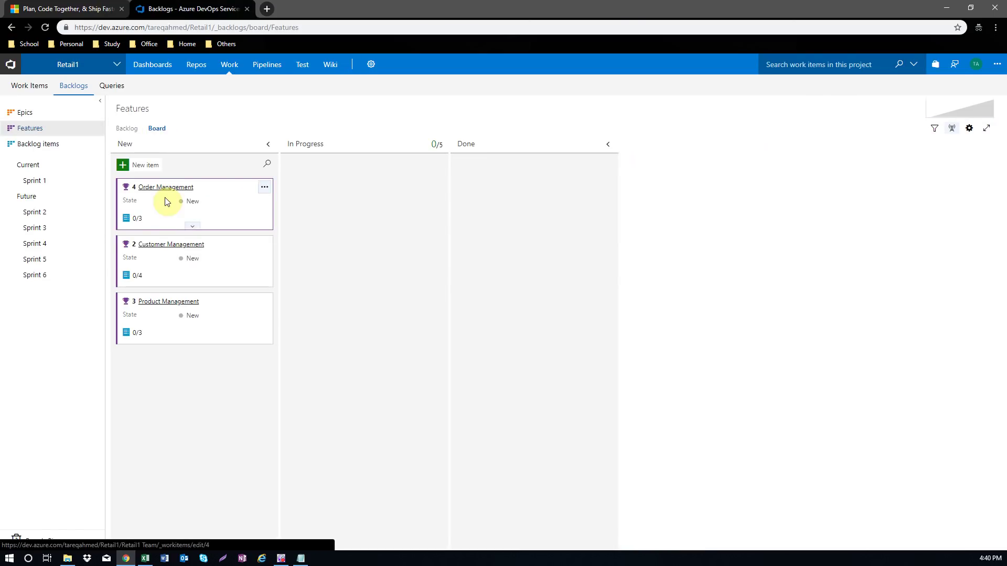
pyautogui.click(50, 112)
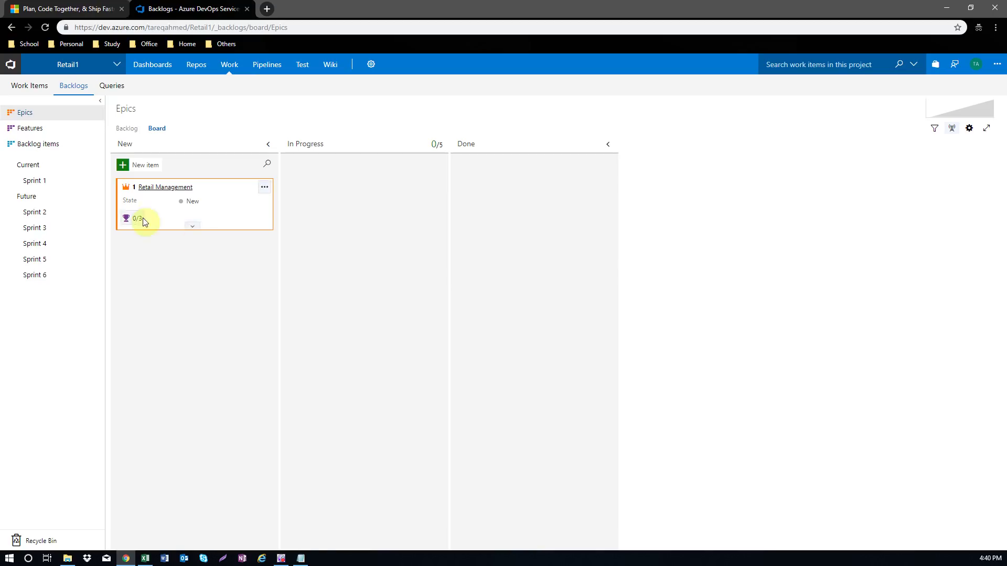
pyautogui.click(23, 128)
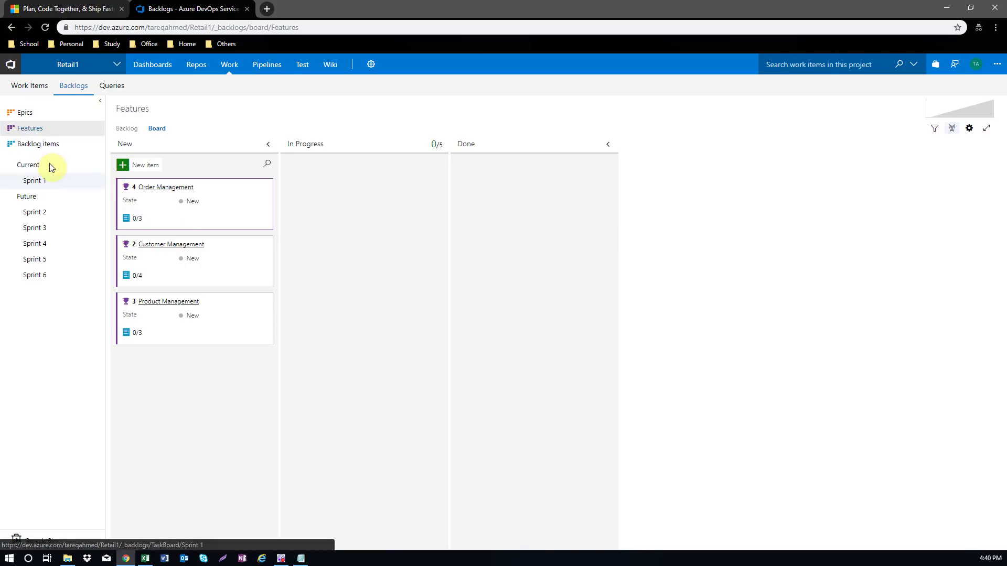
pyautogui.click(32, 145)
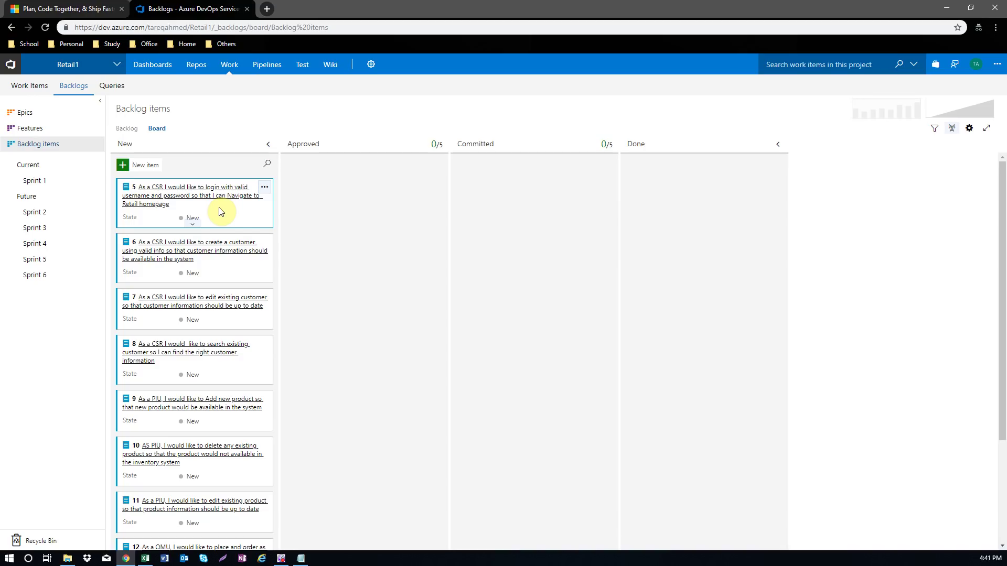
# Step: Drag backlog items 5, 6, 7 and 8 from New into Approved, then go to the Sprint 1 taskboard
pyautogui.moveTo(219, 207); pyautogui.dragTo(371, 192)
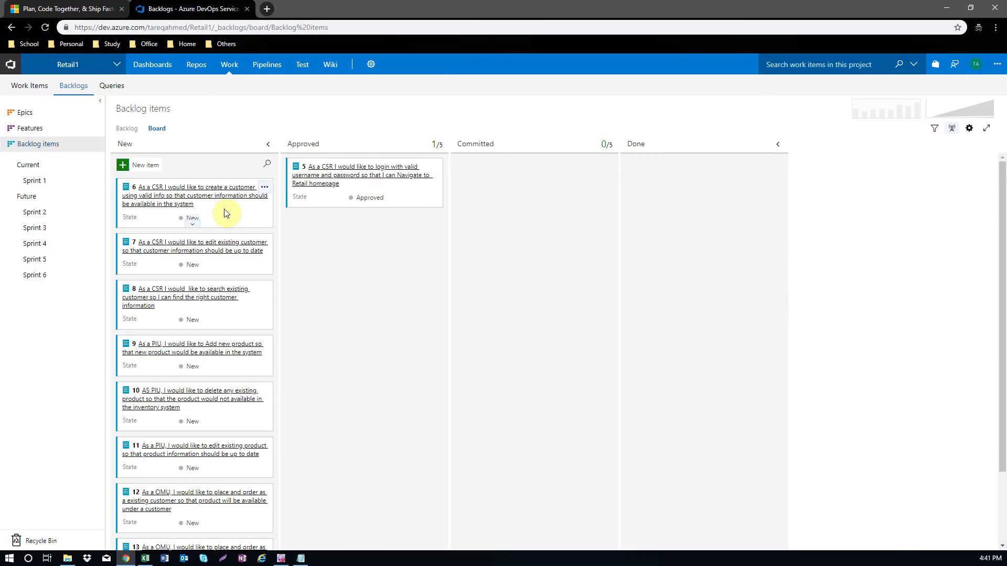
pyautogui.moveTo(243, 221); pyautogui.dragTo(392, 270)
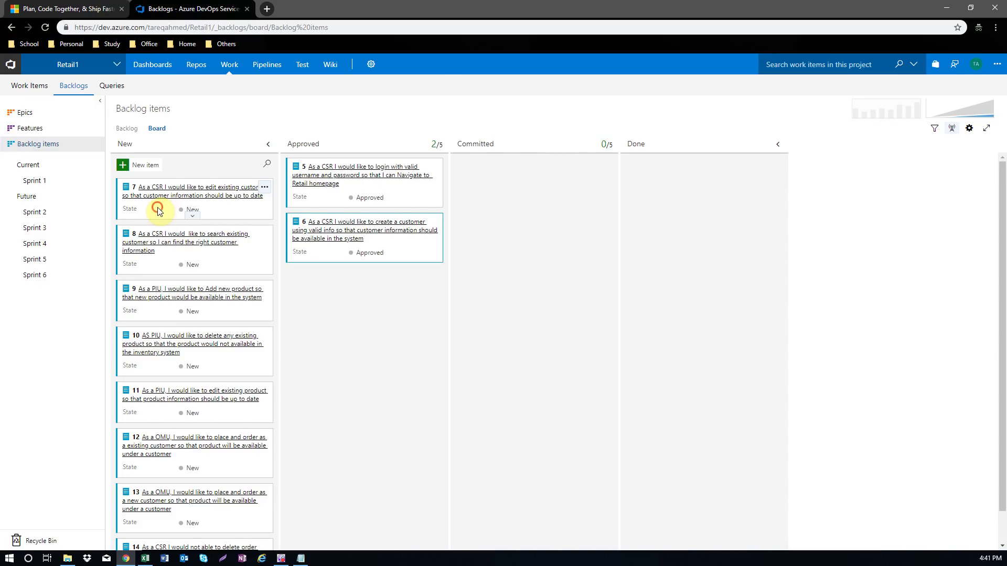
pyautogui.moveTo(157, 209); pyautogui.dragTo(338, 322)
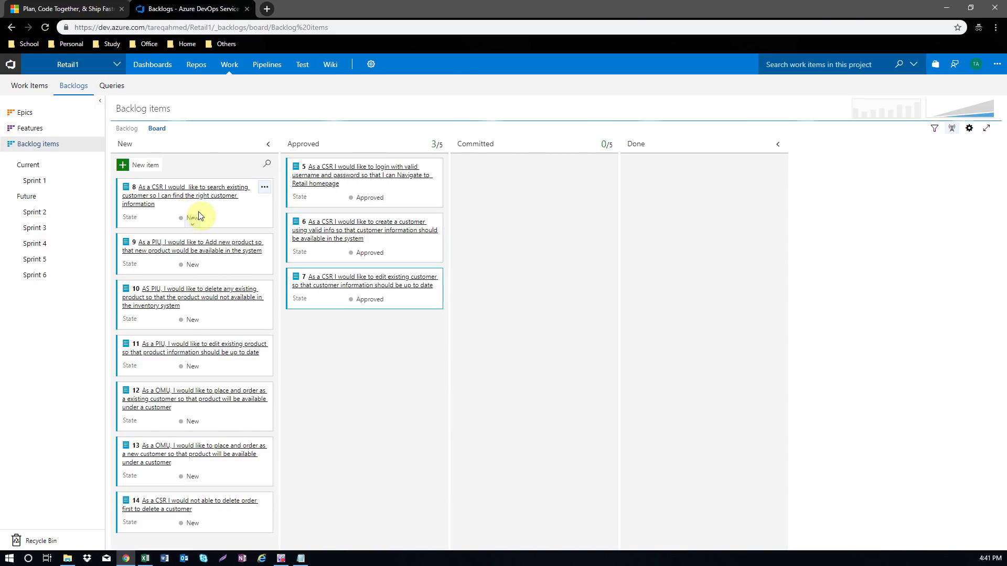
pyautogui.moveTo(225, 218); pyautogui.dragTo(395, 376)
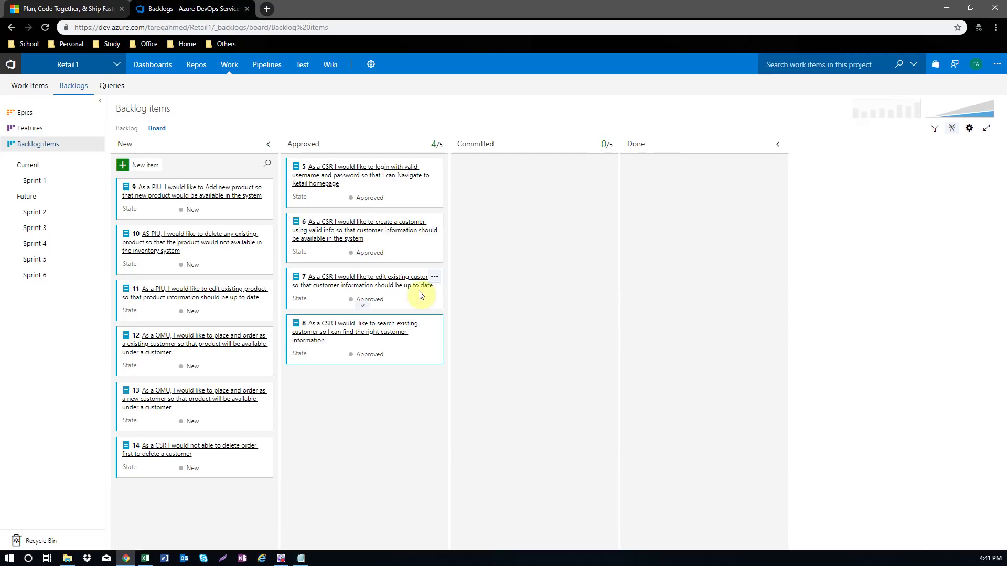
pyautogui.click(56, 187)
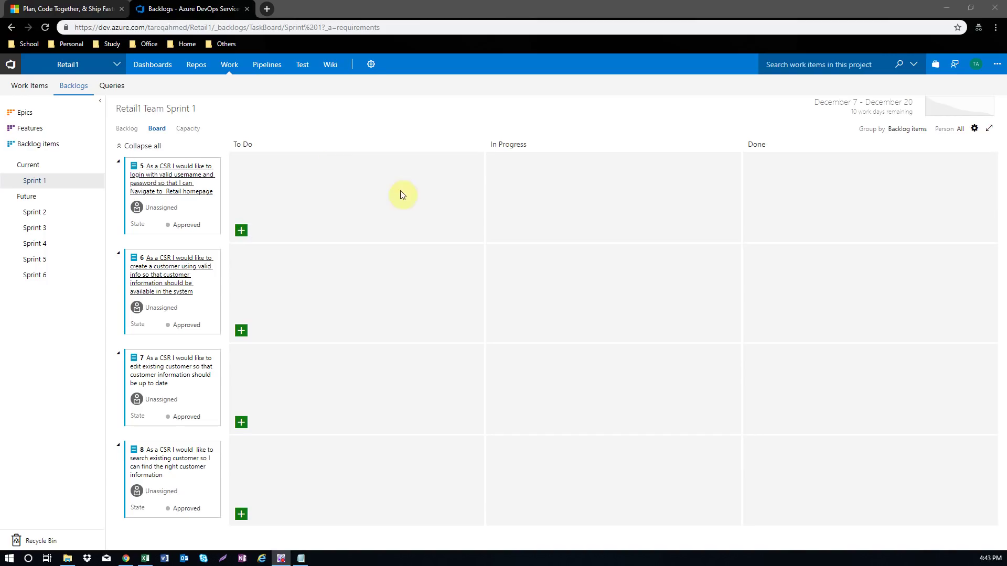
# Step: Add a 'Dev: Analyze story' task under the login story and assign it to the developer
pyautogui.click(243, 231)
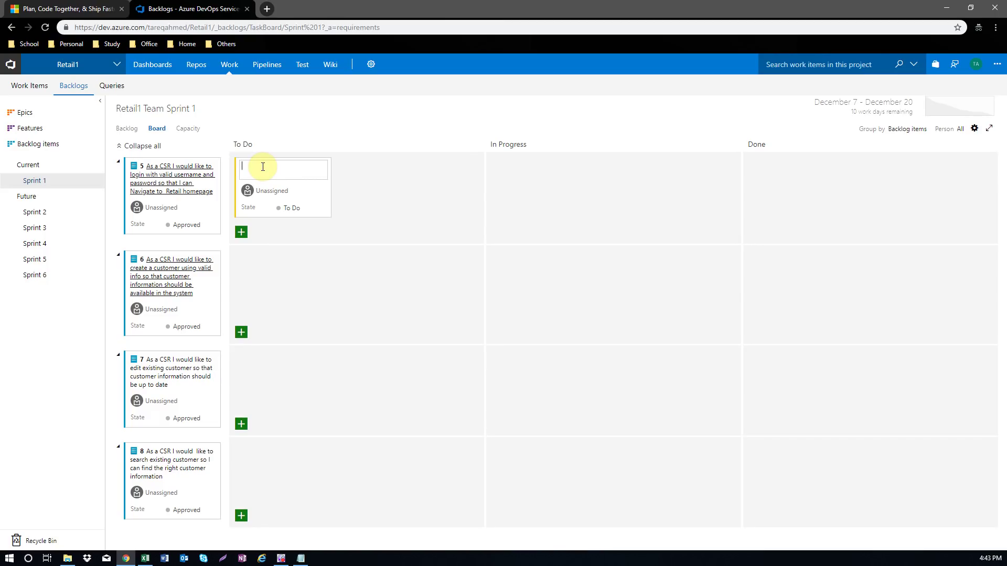
pyautogui.write('Anlyze')
pyautogui.write(' story')
pyautogui.write('Dev:')
pyautogui.click(274, 198)
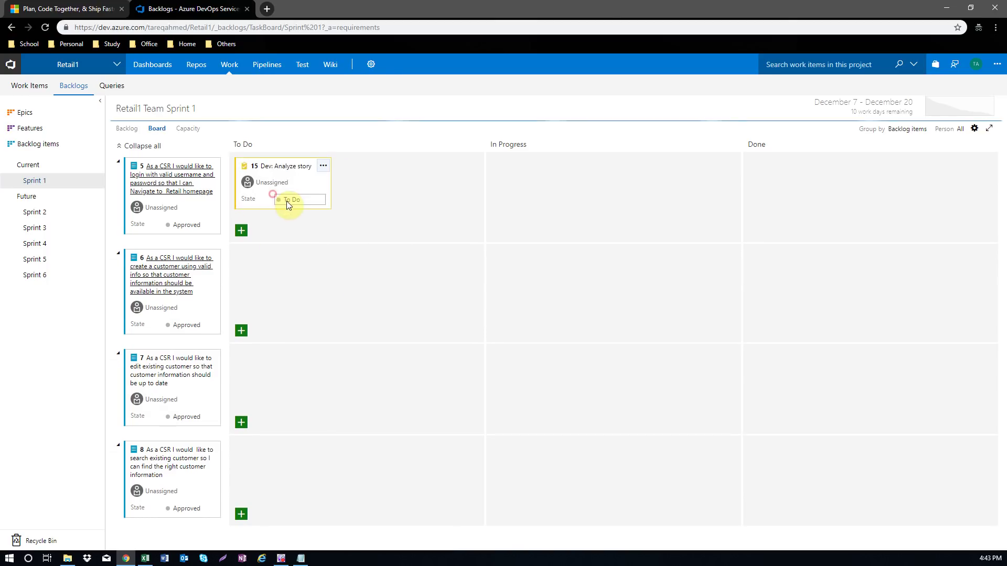
pyautogui.click(291, 180)
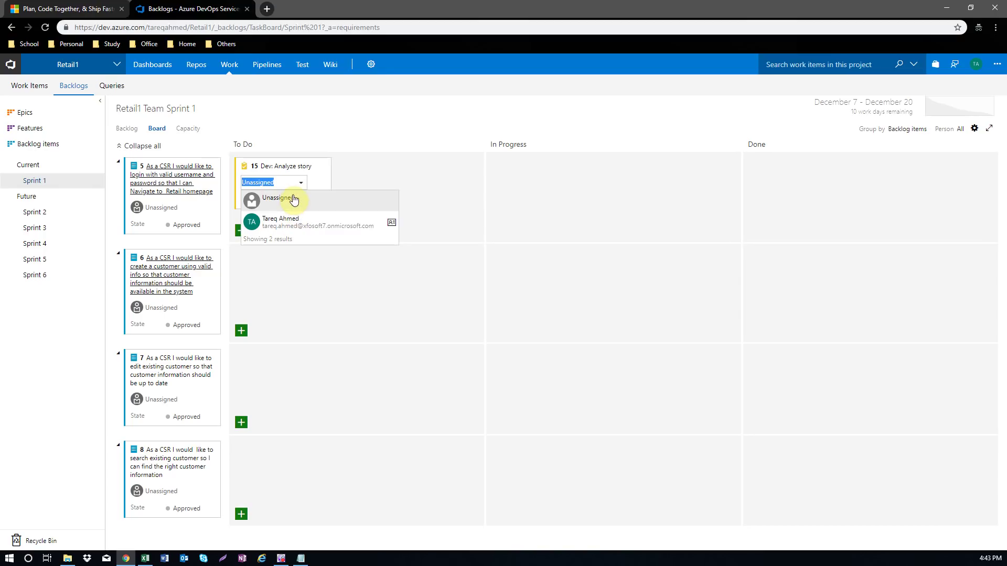
pyautogui.write('alex')
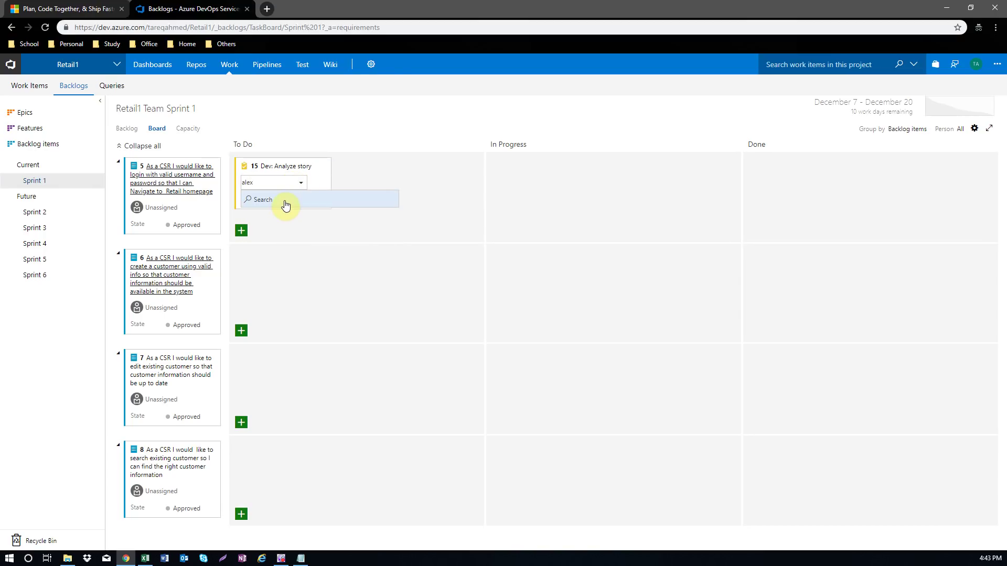
pyautogui.click(287, 201)
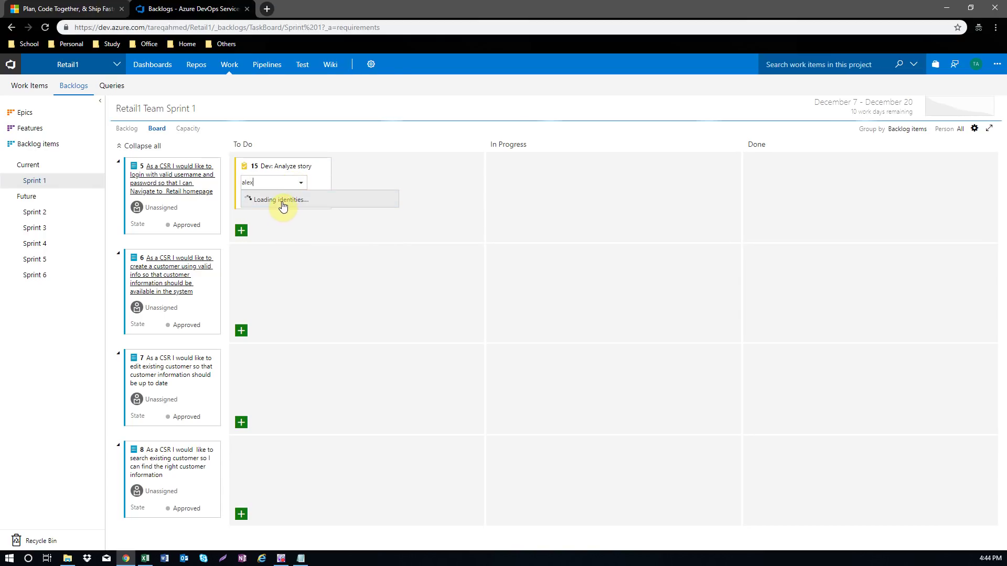
pyautogui.click(253, 204)
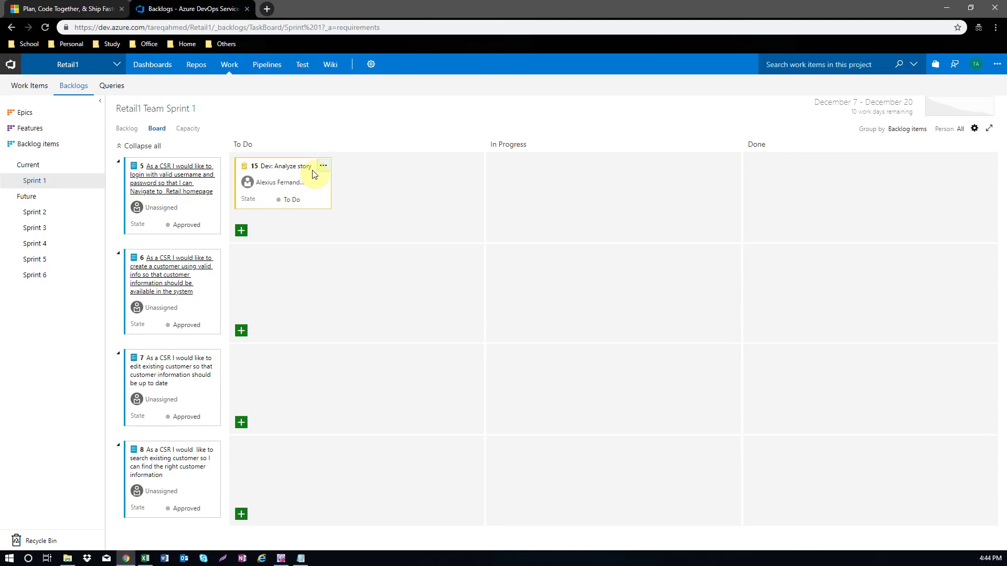
# Step: Give the task 2 hours of remaining work with Development activity and save it
pyautogui.click(294, 167)
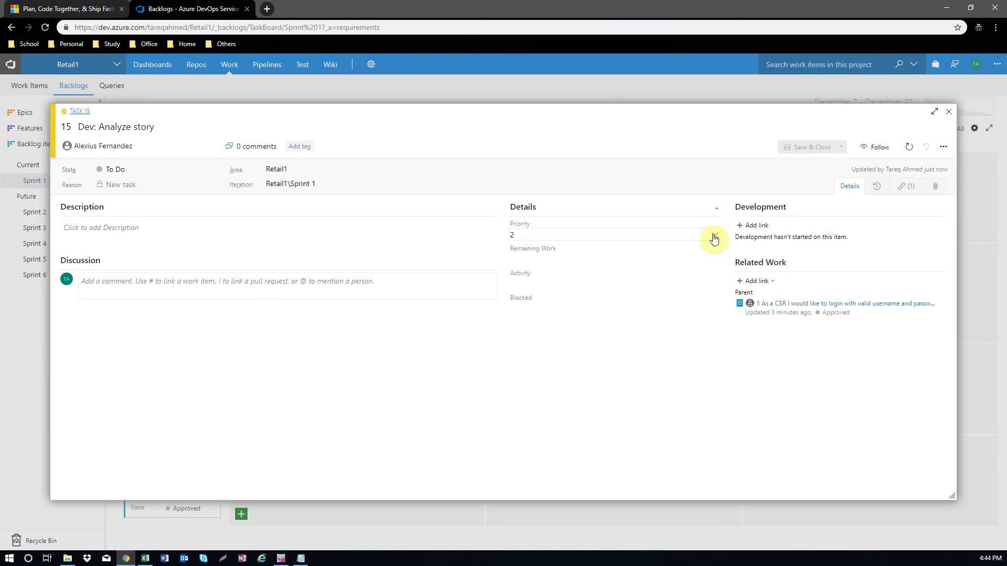
pyautogui.click(590, 263)
pyautogui.write('2')
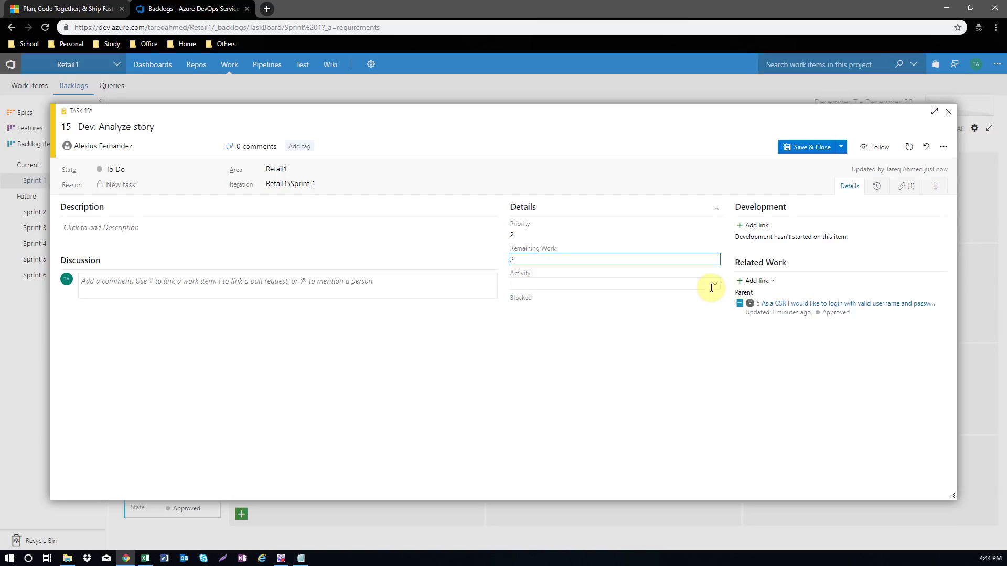
pyautogui.click(712, 286)
pyautogui.click(563, 324)
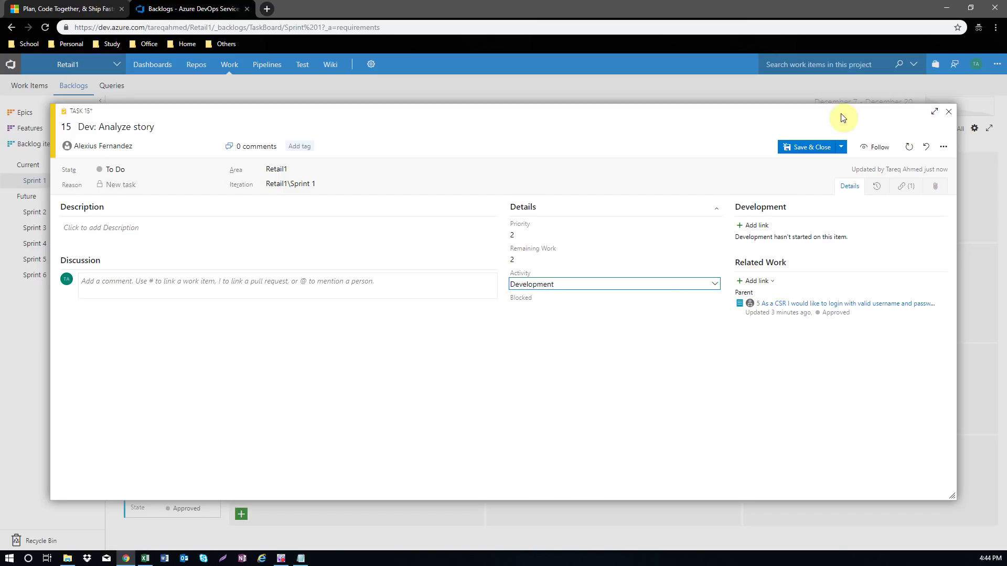
pyautogui.click(803, 148)
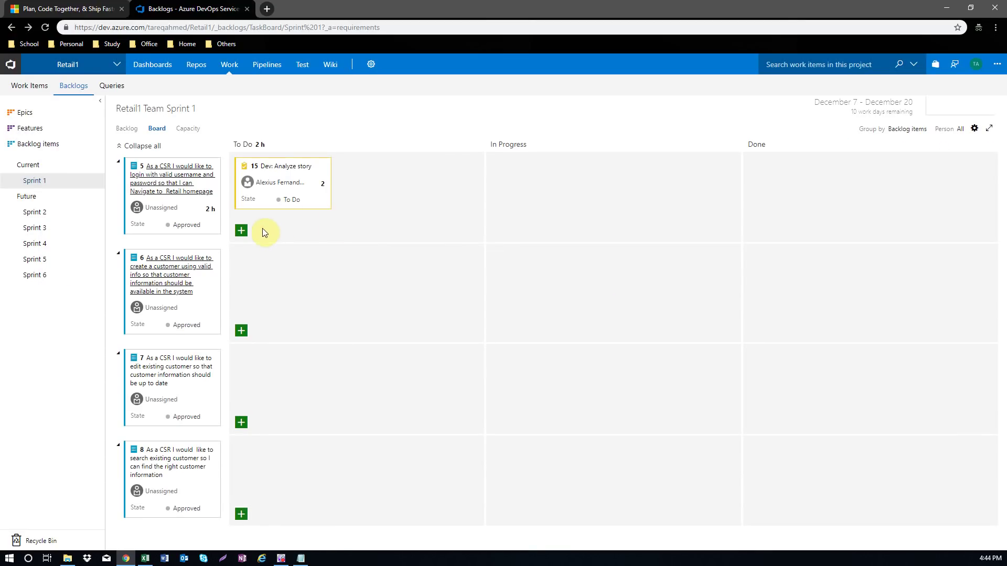
# Step: Add a task titled 'Dev: Development' under the login story, correcting its spelling
pyautogui.click(241, 230)
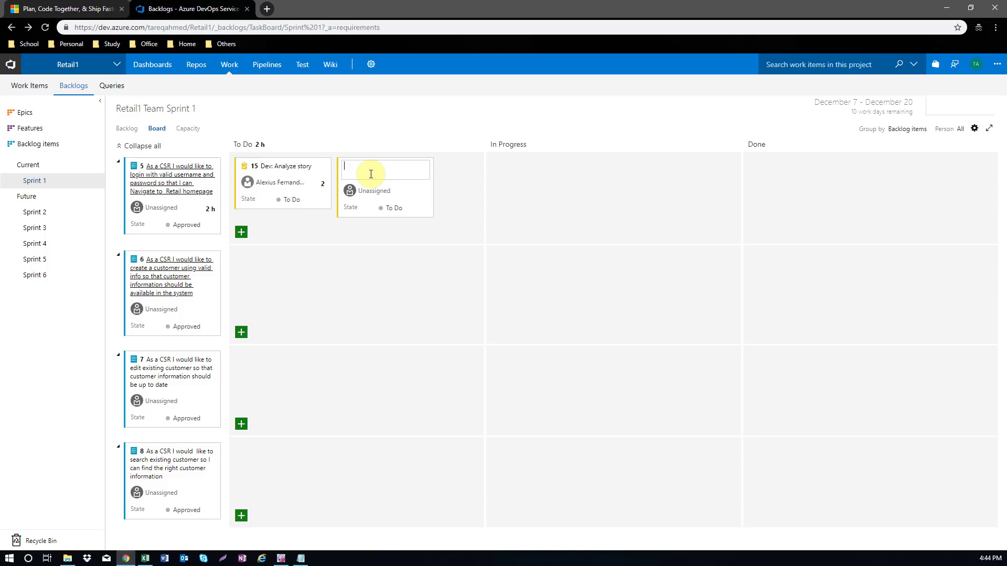
pyautogui.write('Develop')
pyautogui.press('BackSpace')
pyautogui.write('elope')
pyautogui.rightClick(359, 167)
pyautogui.click(381, 177)
pyautogui.write('ment')
pyautogui.click(345, 166)
pyautogui.write('Dev:')
pyautogui.click(382, 192)
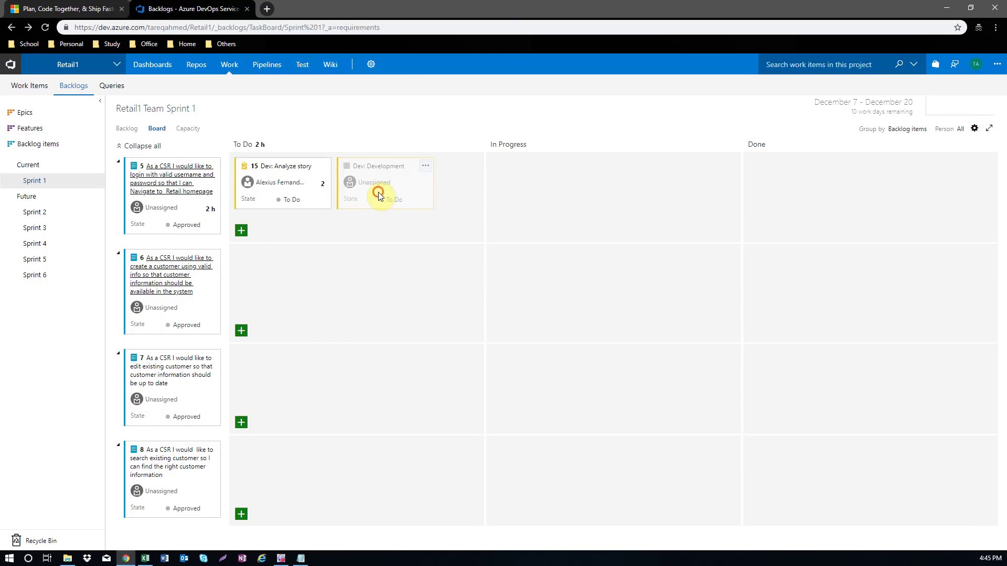
# Step: Assign task 16 to the developer with 5 hours of Development work and save it
pyautogui.click(385, 184)
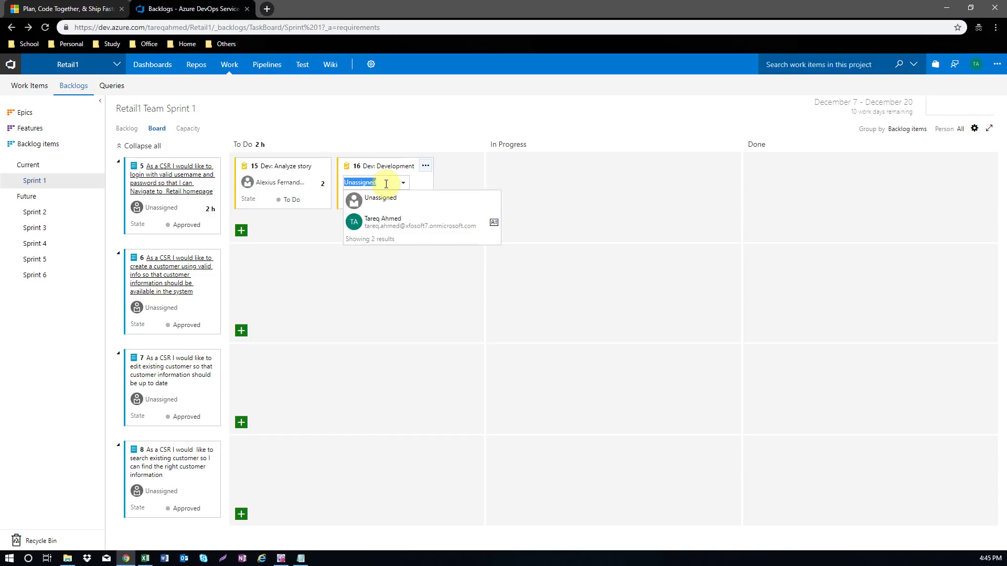
pyautogui.write('A')
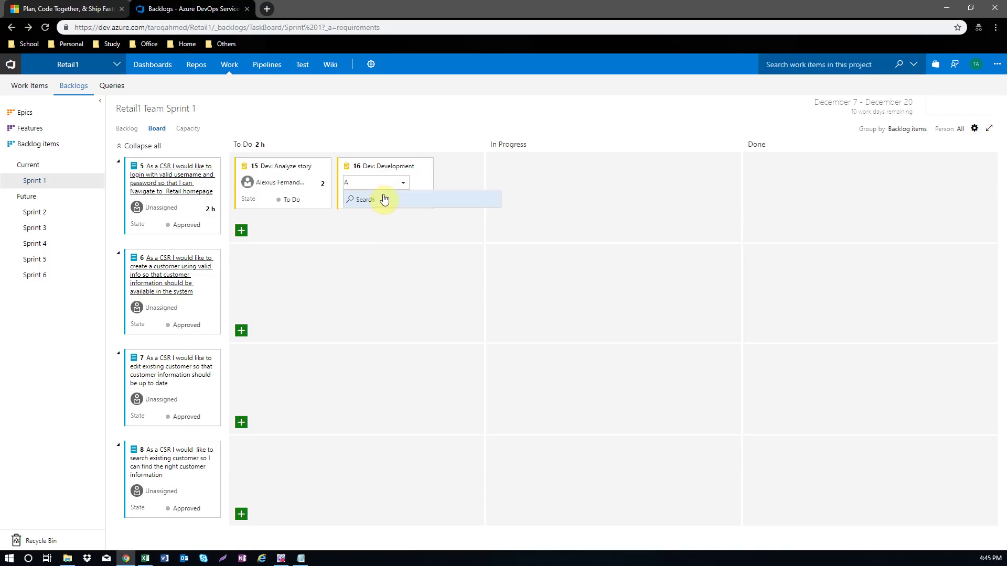
pyautogui.click(382, 199)
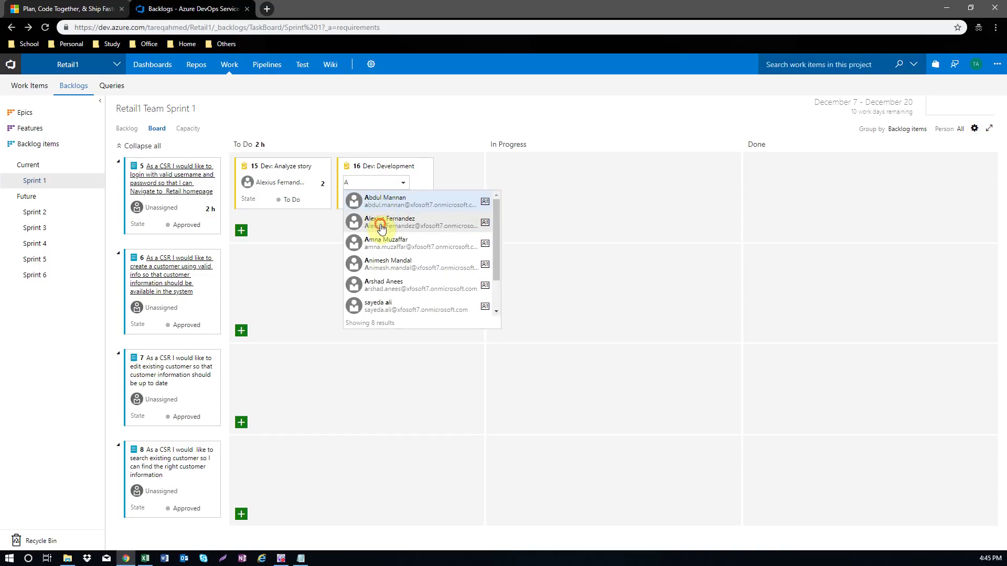
pyautogui.click(383, 220)
pyautogui.click(406, 167)
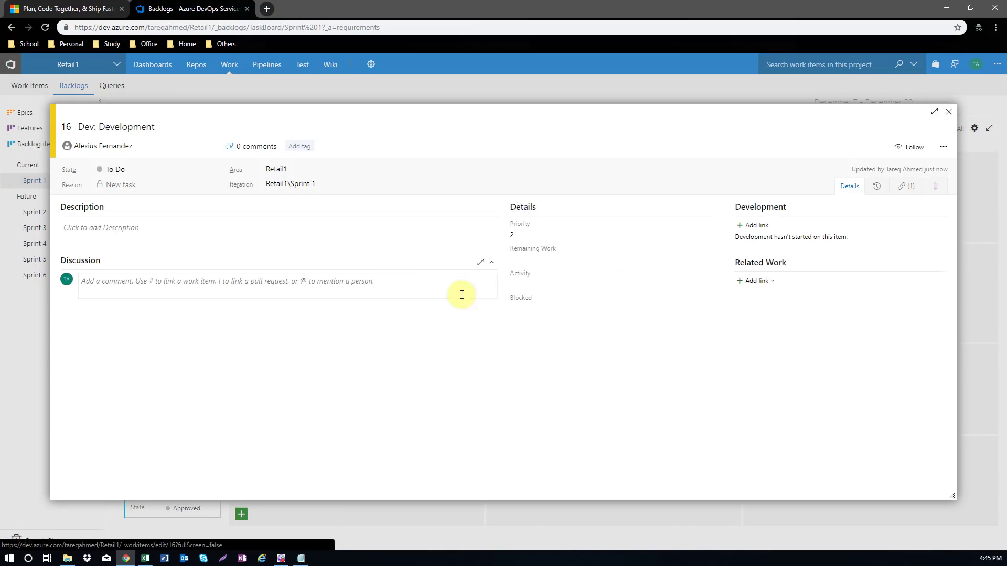
pyautogui.click(541, 260)
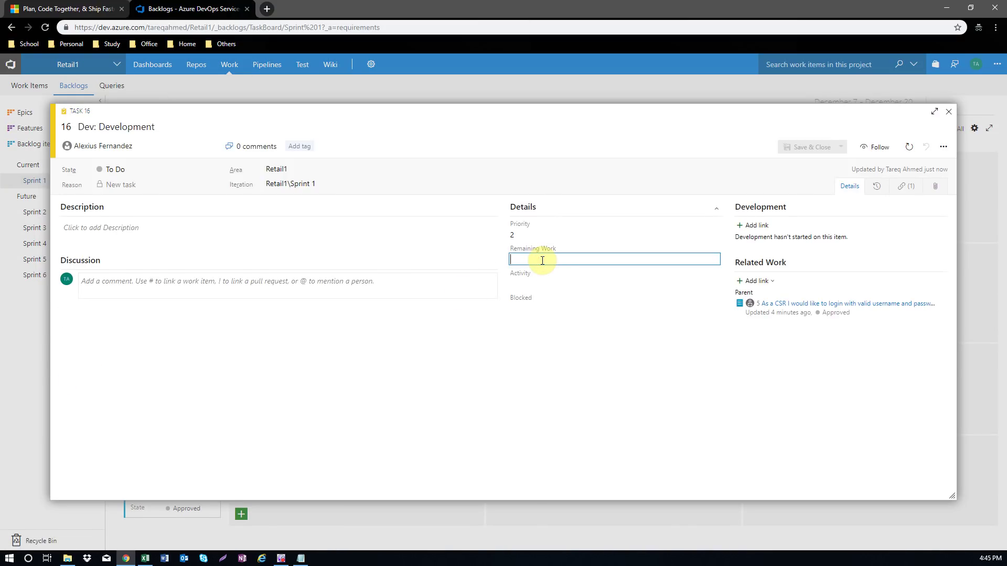
pyautogui.write('5')
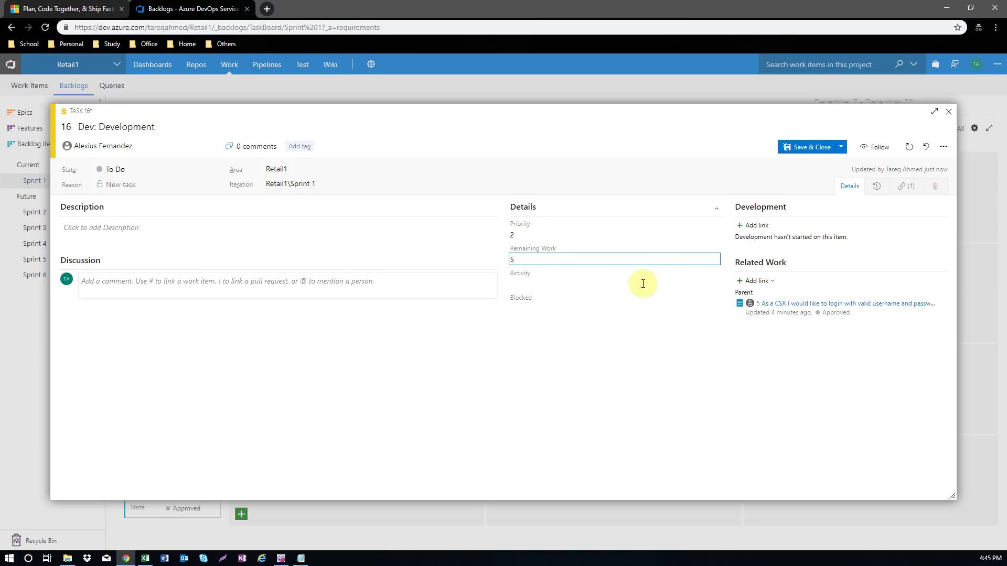
pyautogui.click(546, 281)
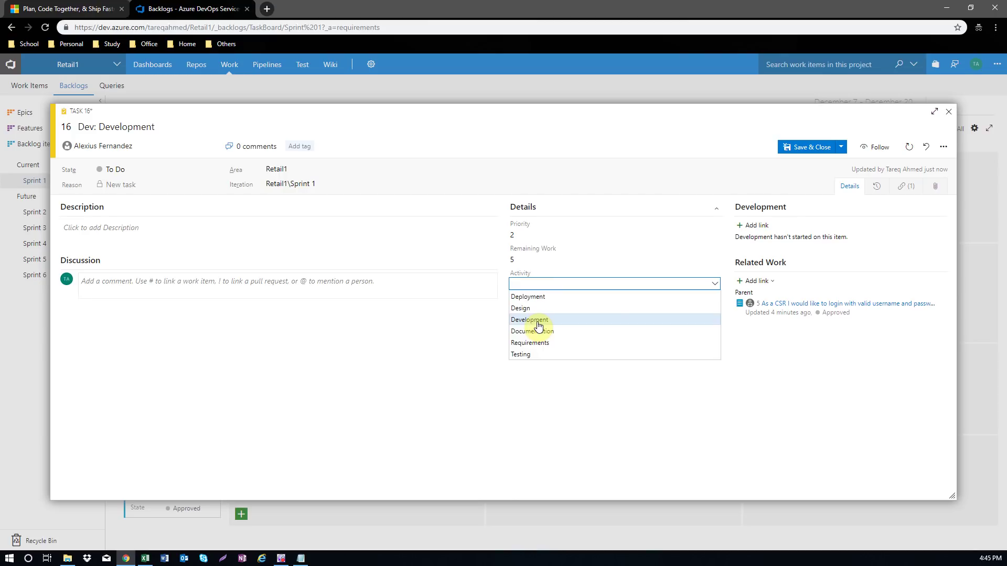
pyautogui.click(542, 320)
pyautogui.click(813, 146)
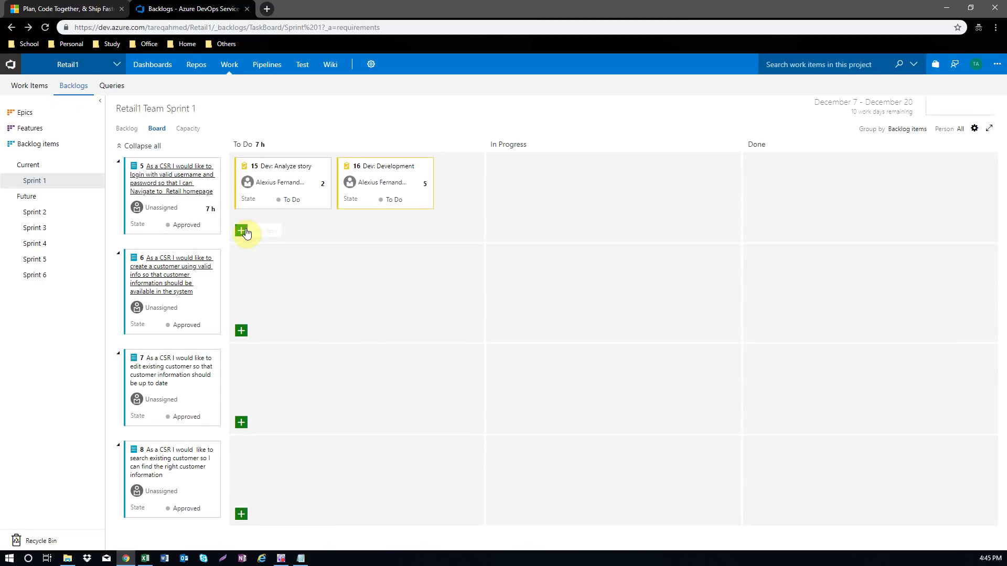
pyautogui.click(243, 231)
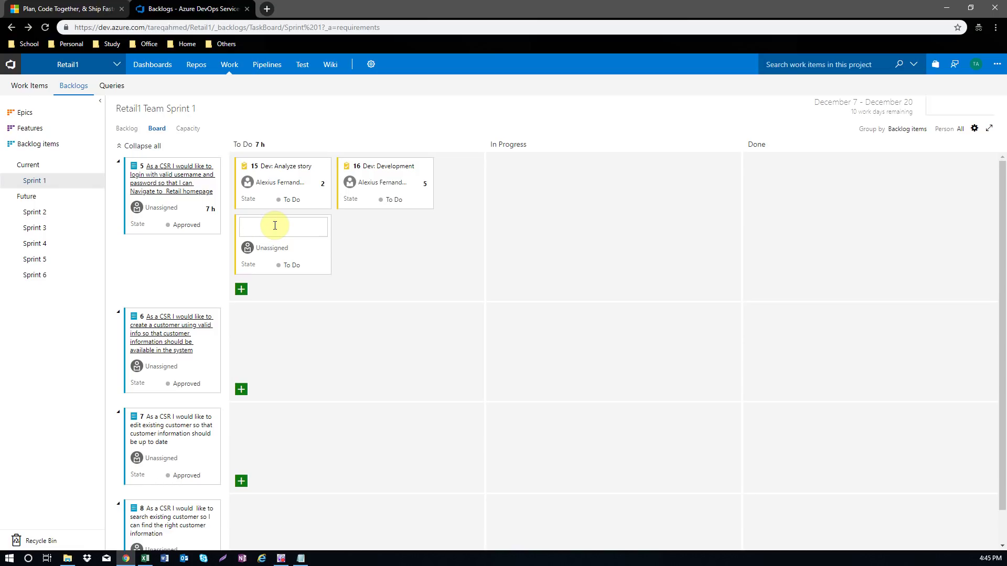
# Step: Title the new task 'Dev: Unit testing' and assign it to the developer
pyautogui.write('Uni')
pyautogui.write('t testing')
pyautogui.press('Home')
pyautogui.write('Dev:')
pyautogui.press('Return')
pyautogui.click(284, 246)
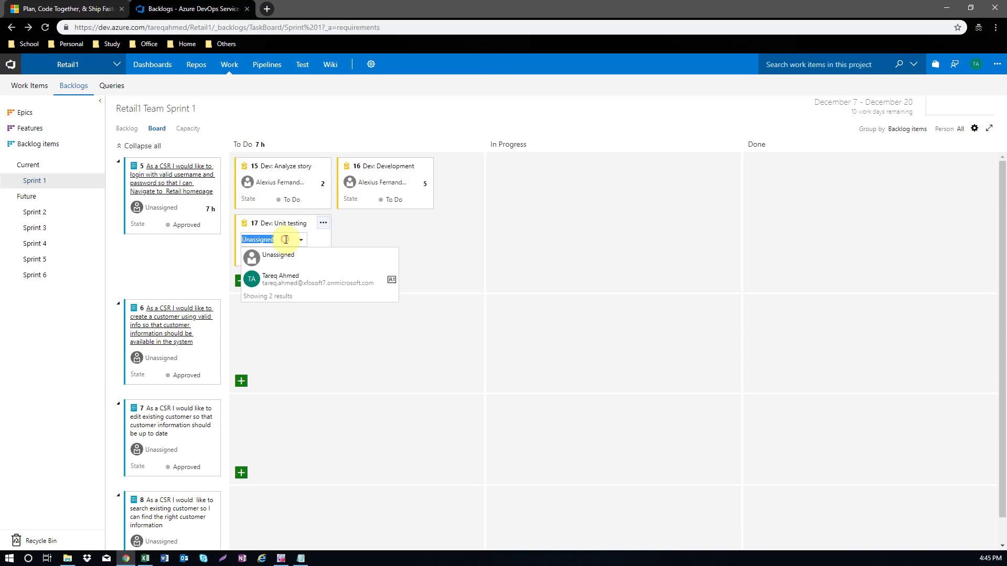
pyautogui.write('Al')
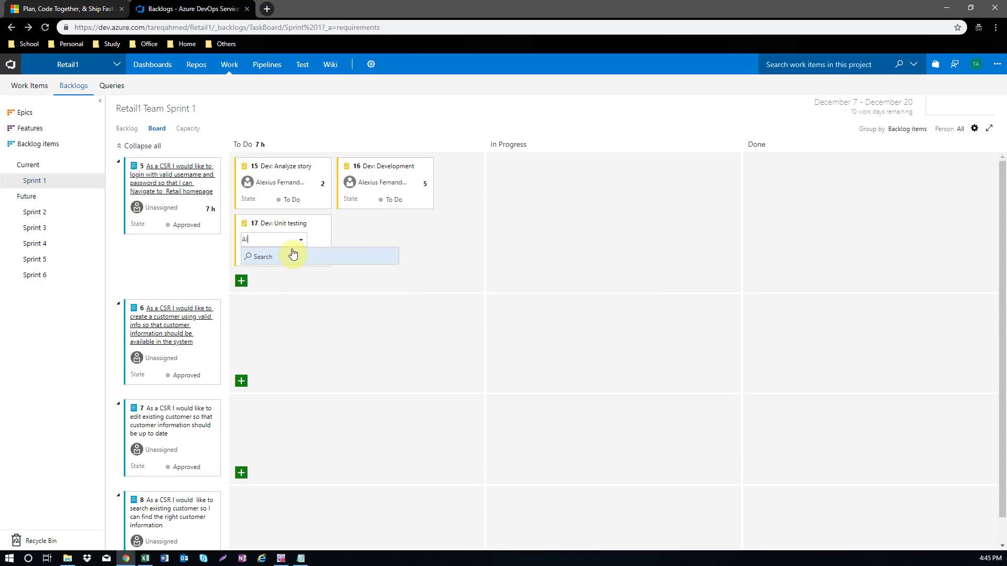
pyautogui.write('ex')
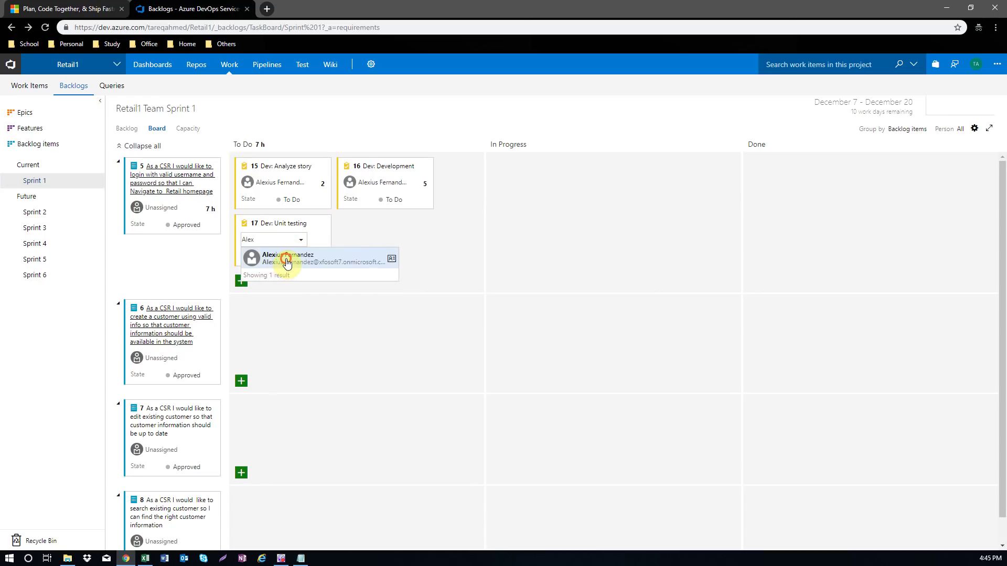
pyautogui.click(287, 259)
# Step: Set task 17 to 2 hours remaining with Development activity and save it
pyautogui.click(288, 223)
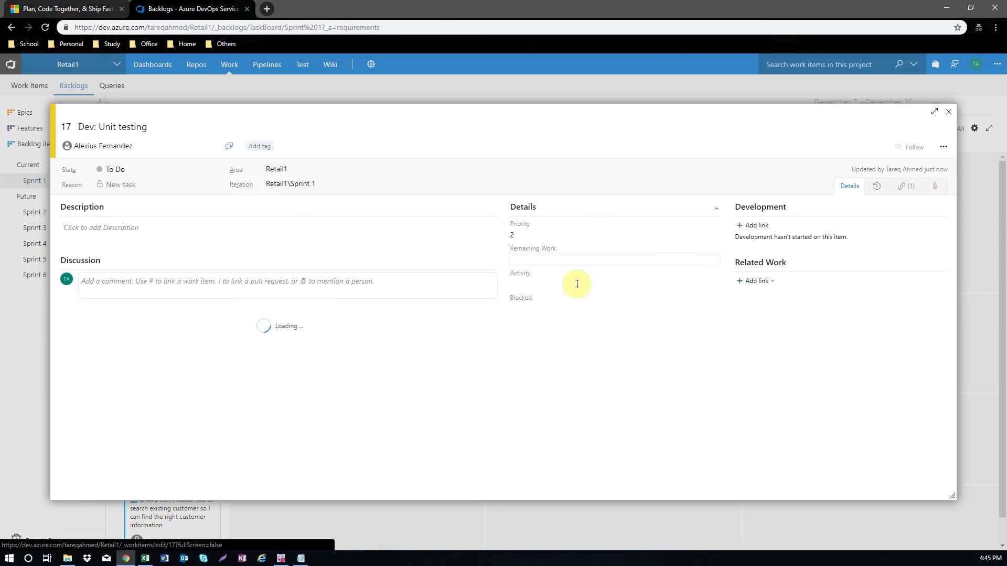
pyautogui.click(547, 257)
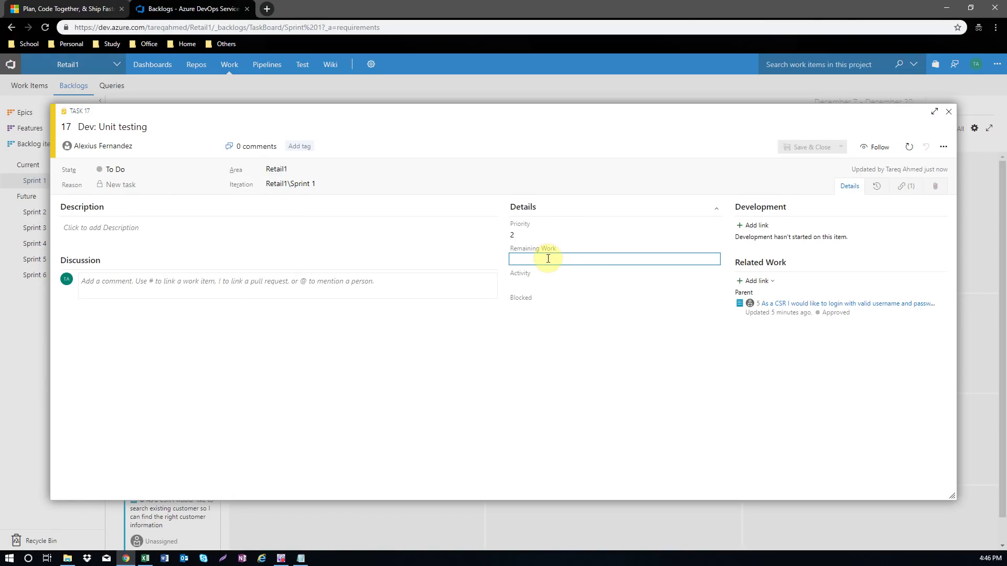
pyautogui.write('2')
pyautogui.click(546, 284)
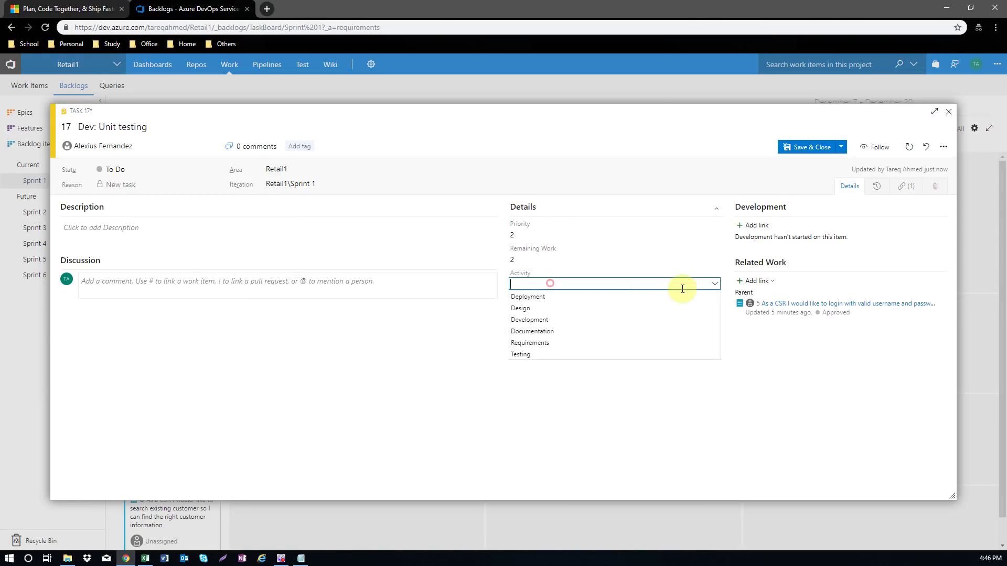
pyautogui.click(546, 320)
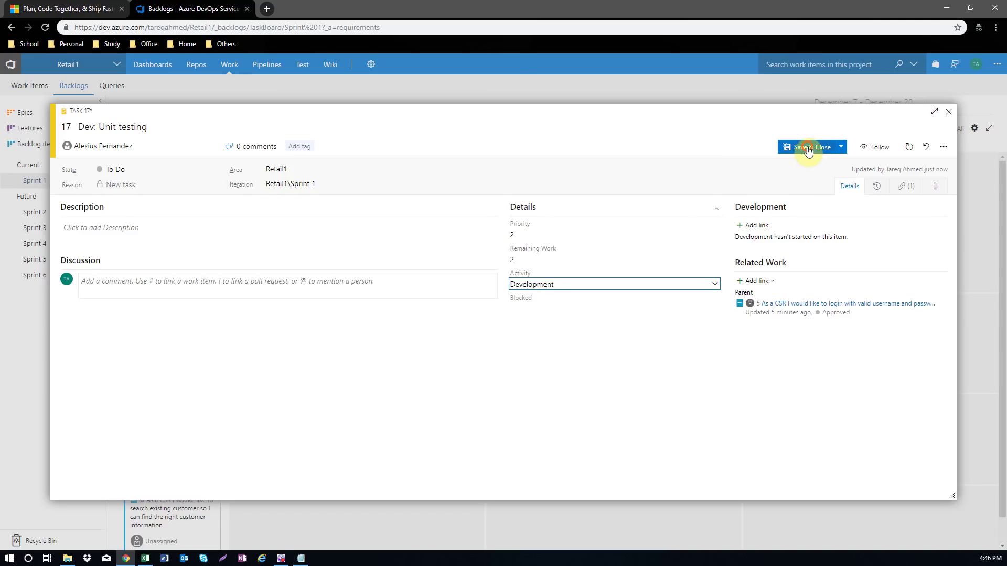
pyautogui.click(805, 148)
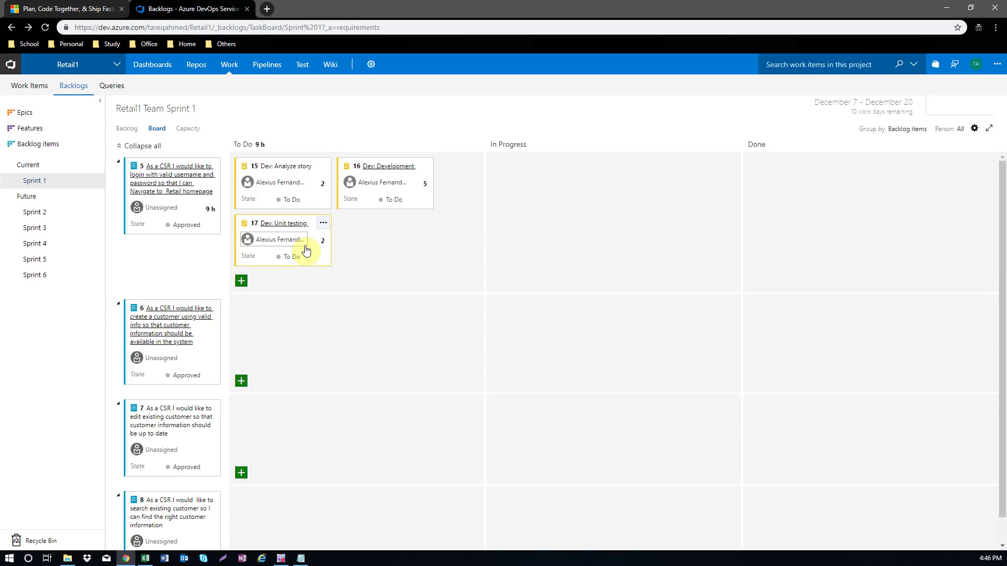
# Step: Add a 'QA: Analyze' task under the login story and assign it to the QA tester
pyautogui.click(241, 280)
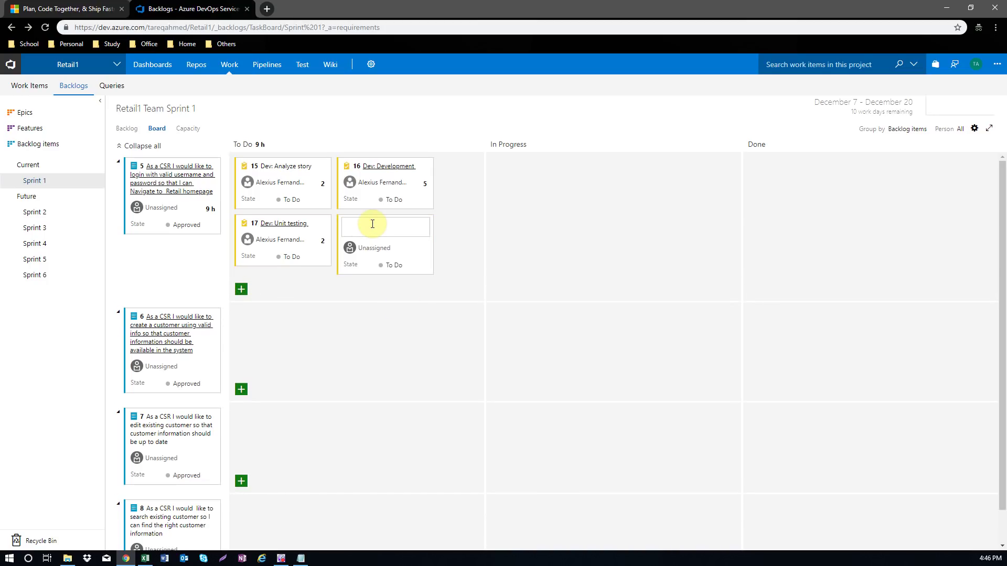
pyautogui.write('QA: Analyze')
pyautogui.press('Return')
pyautogui.click(388, 239)
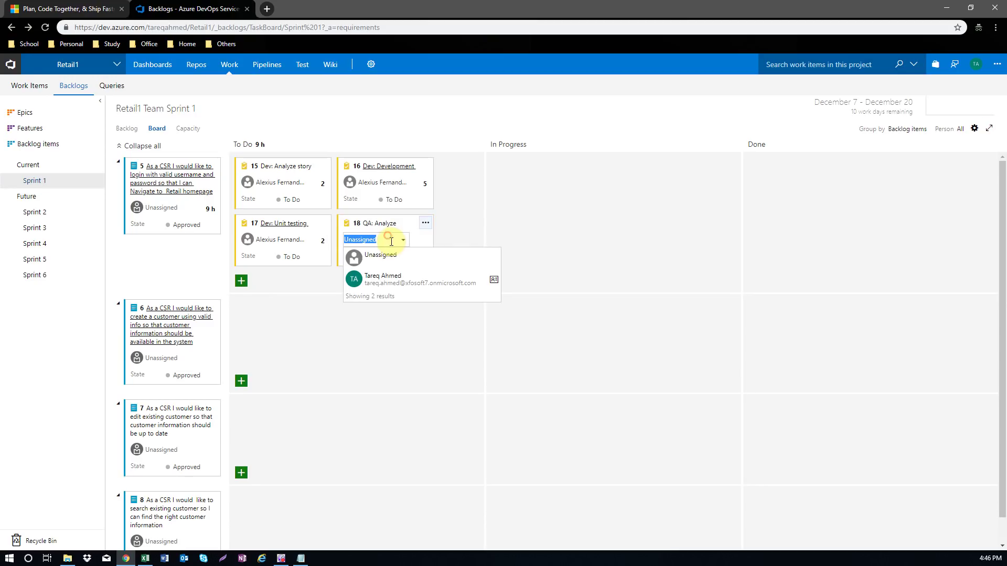
pyautogui.write('t')
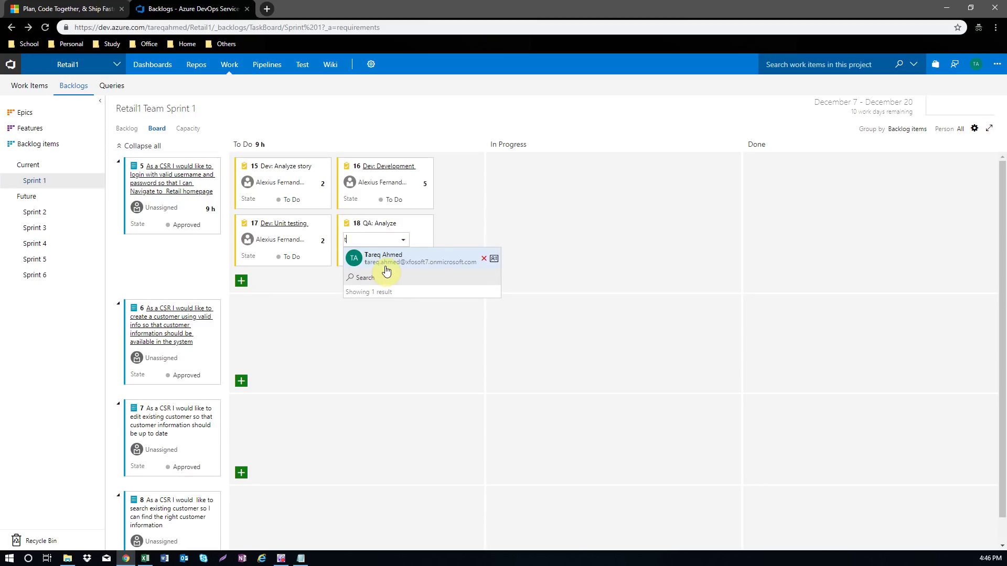
pyautogui.write('aj')
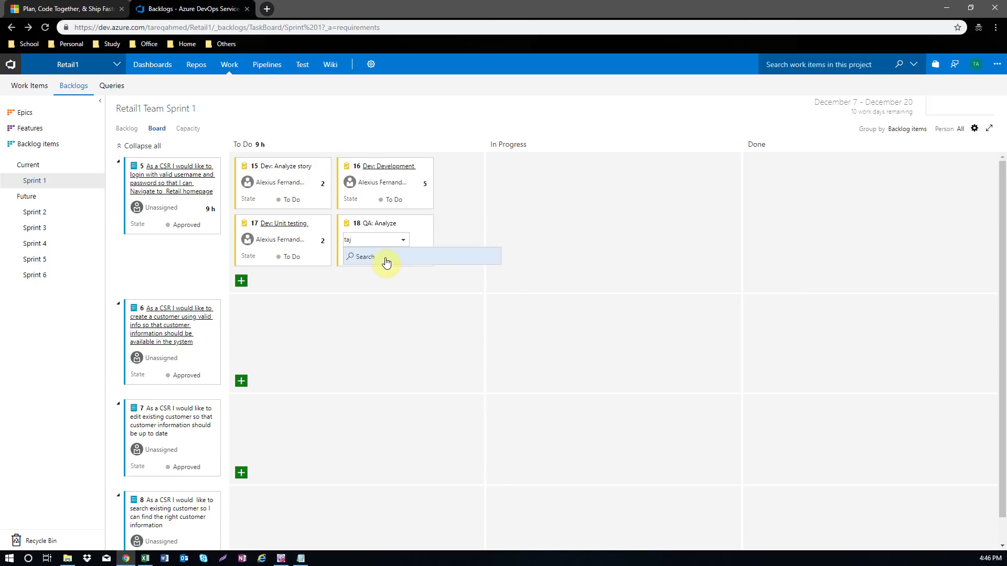
pyautogui.click(386, 262)
pyautogui.click(380, 263)
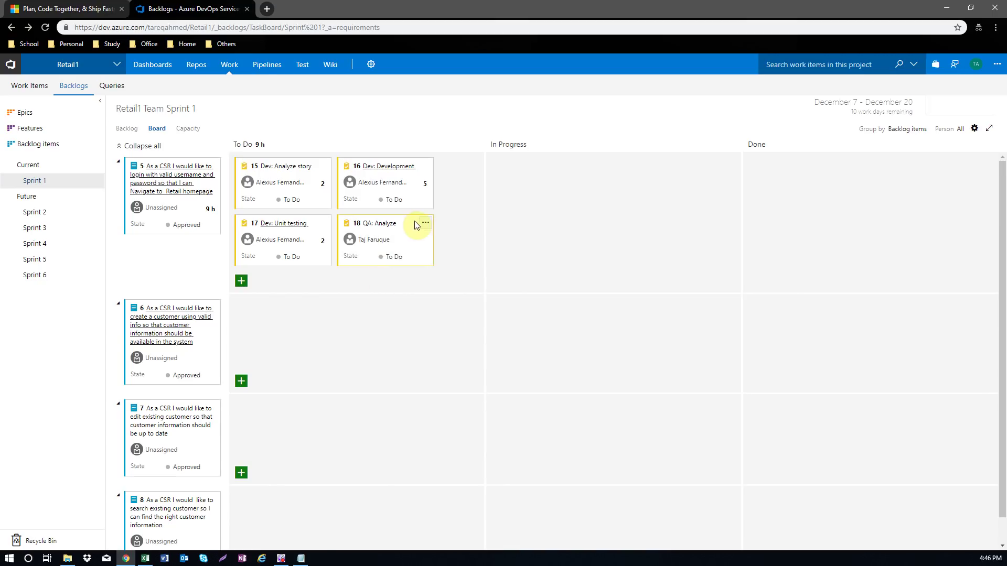
# Step: Give task 18 1 hour of remaining work with Testing activity and save it
pyautogui.click(387, 224)
pyautogui.click(542, 257)
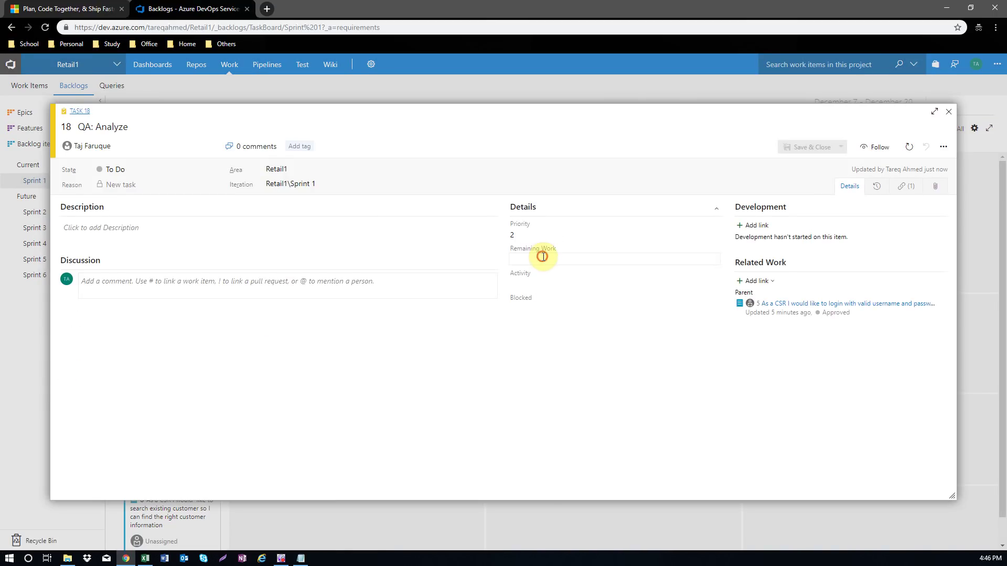
pyautogui.write('1')
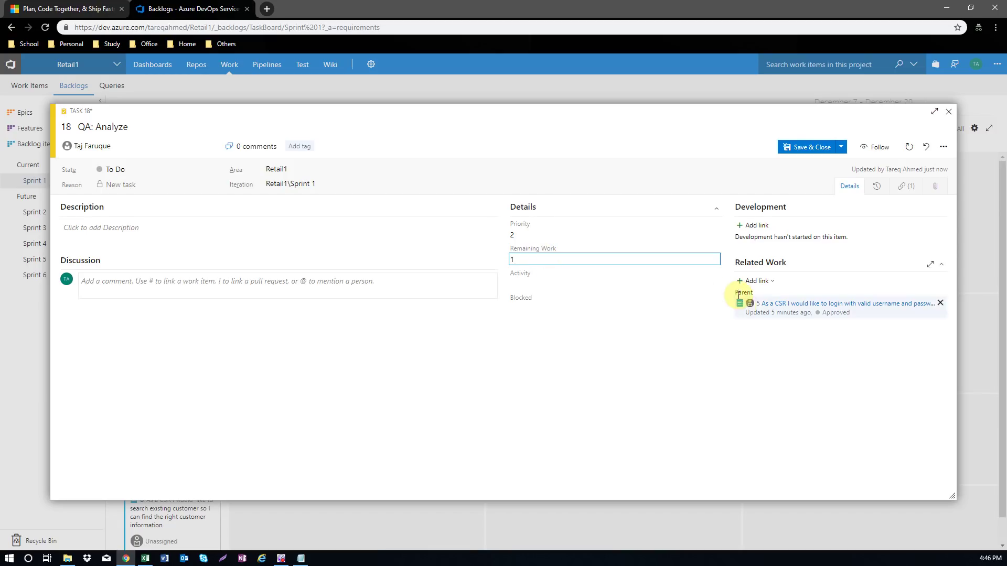
pyautogui.click(713, 284)
pyautogui.click(535, 354)
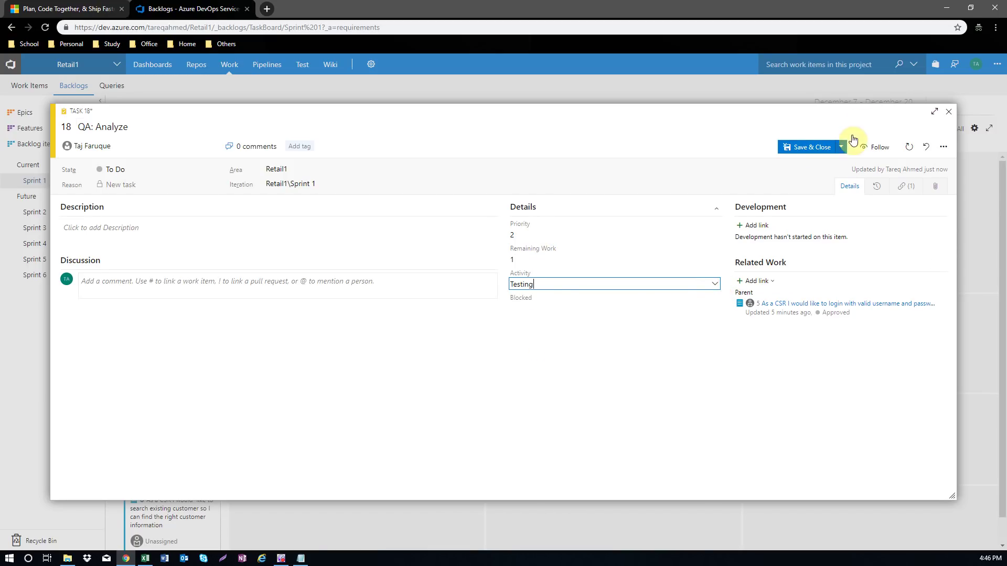
pyautogui.click(807, 147)
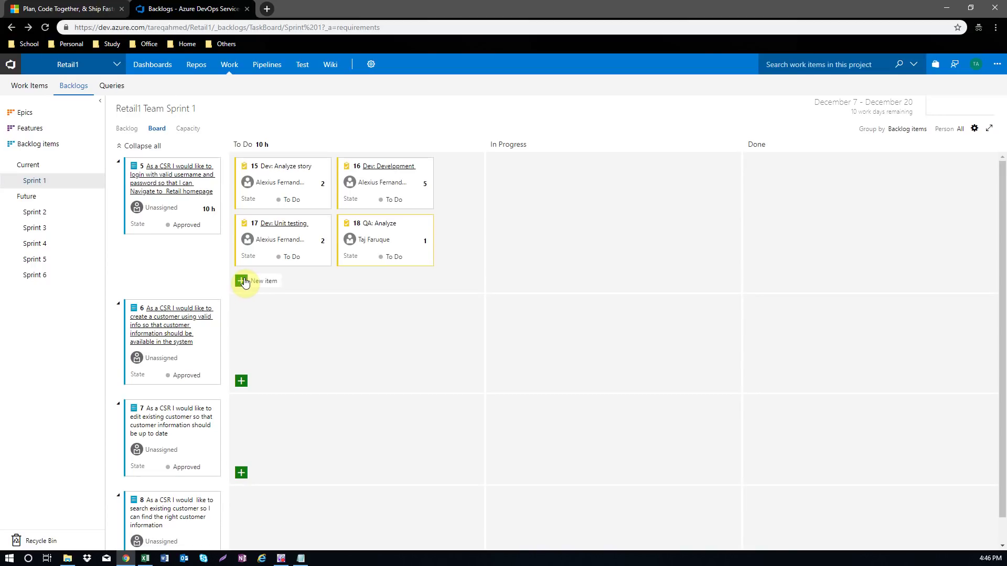
# Step: Add a task titled 'QA: Test scenario design', fixing the spelling of 'scenario'
pyautogui.click(243, 281)
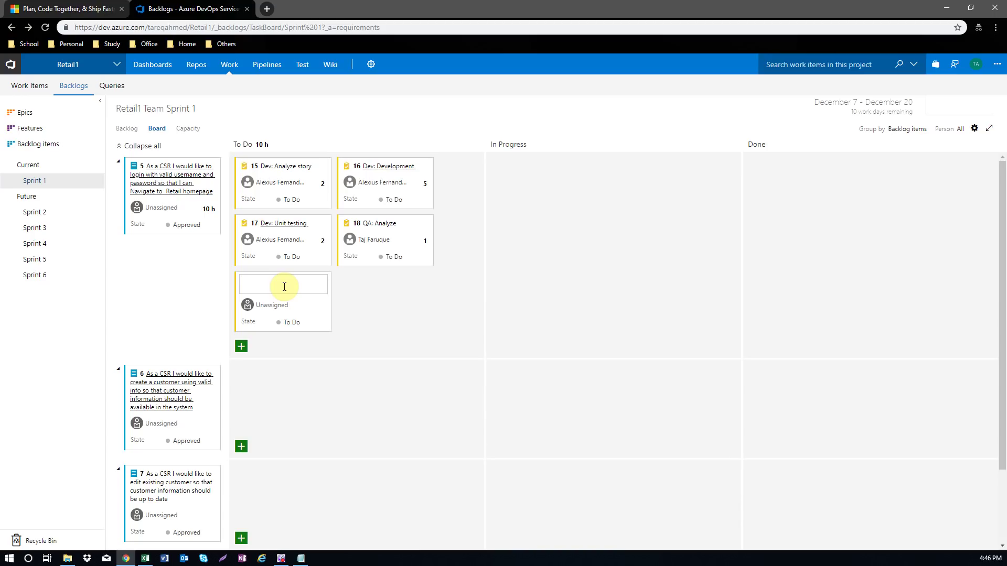
pyautogui.write('QA: Test scenerio design')
pyautogui.rightClick(284, 287)
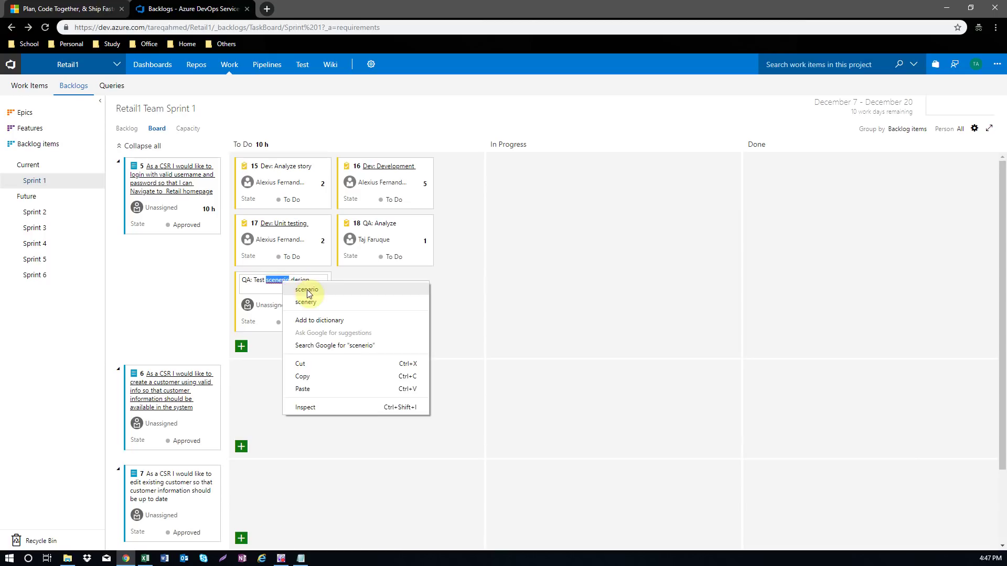
pyautogui.click(303, 290)
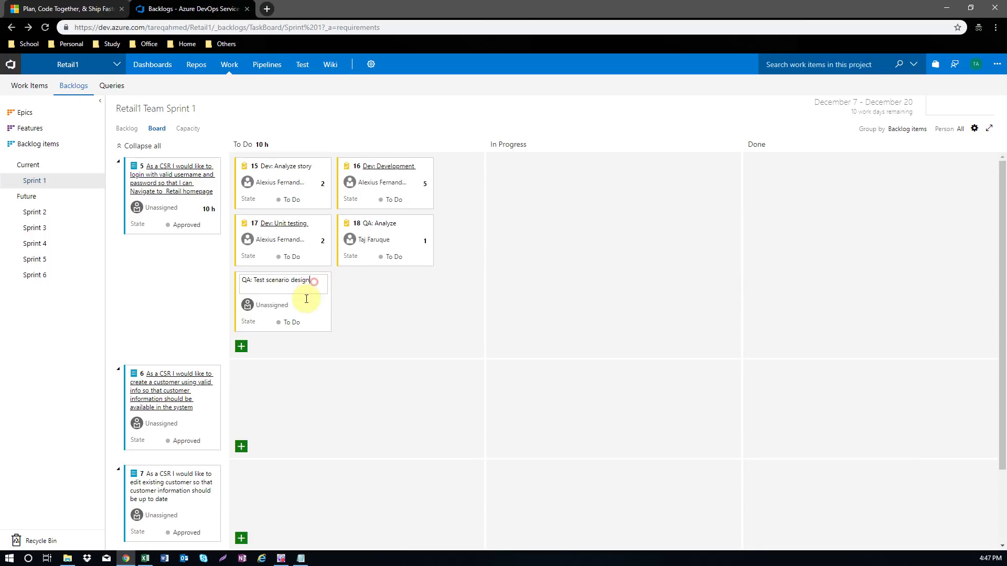
pyautogui.click(273, 303)
# Step: Assign task 19 to the QA tester with 1 hour of Testing work and save it
pyautogui.click(283, 302)
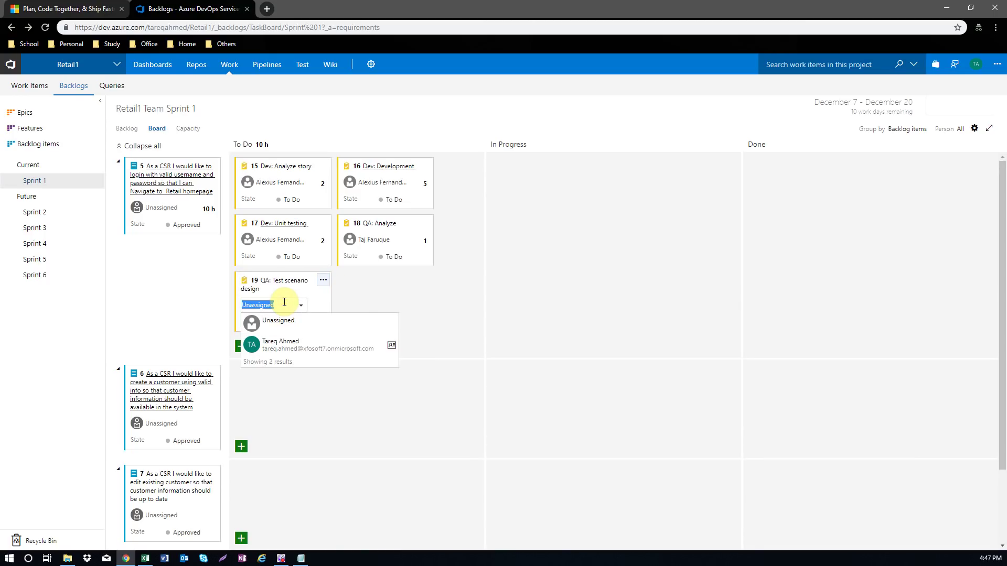
pyautogui.write('Taj')
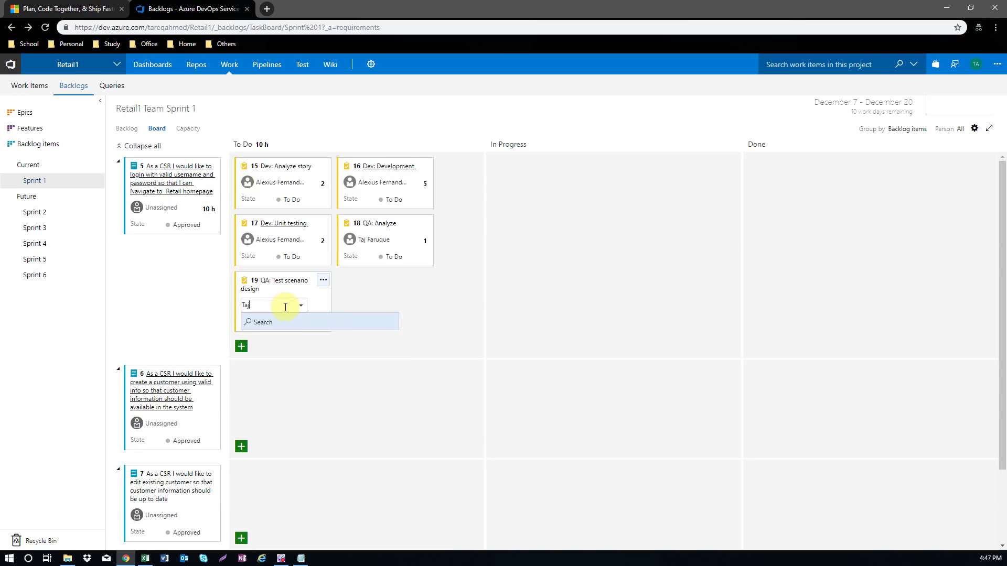
pyautogui.click(285, 322)
pyautogui.click(291, 327)
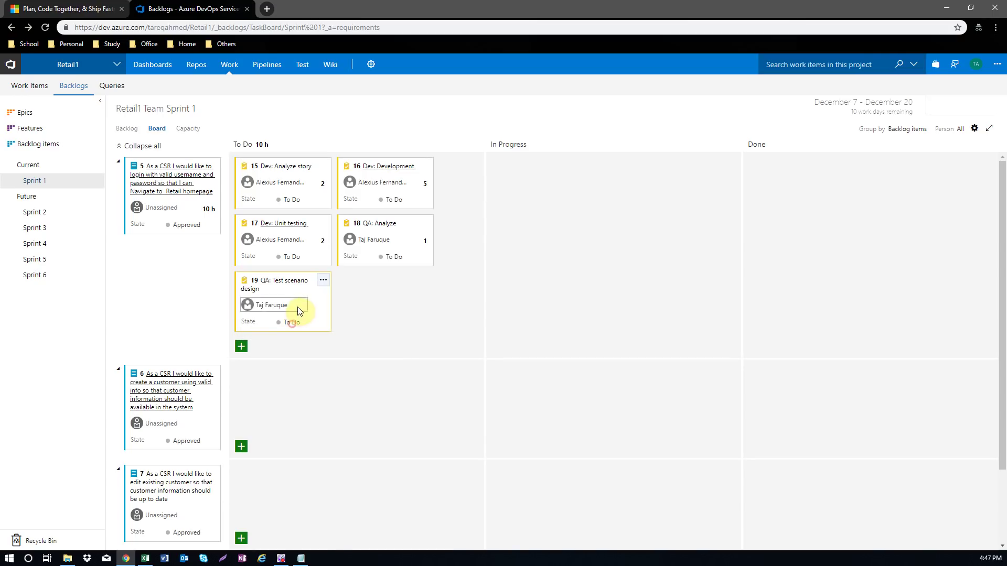
pyautogui.click(296, 281)
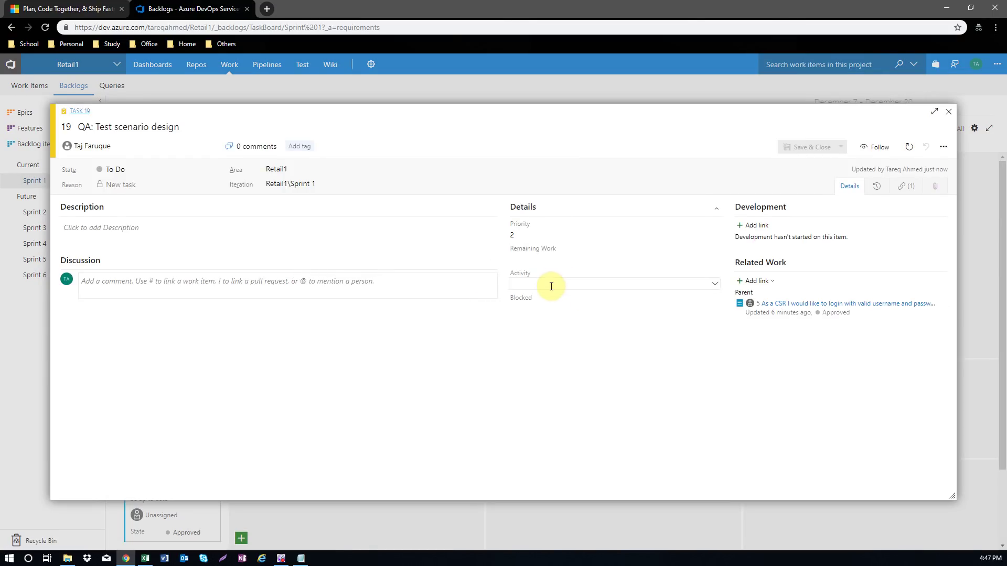
pyautogui.click(556, 258)
pyautogui.write('1')
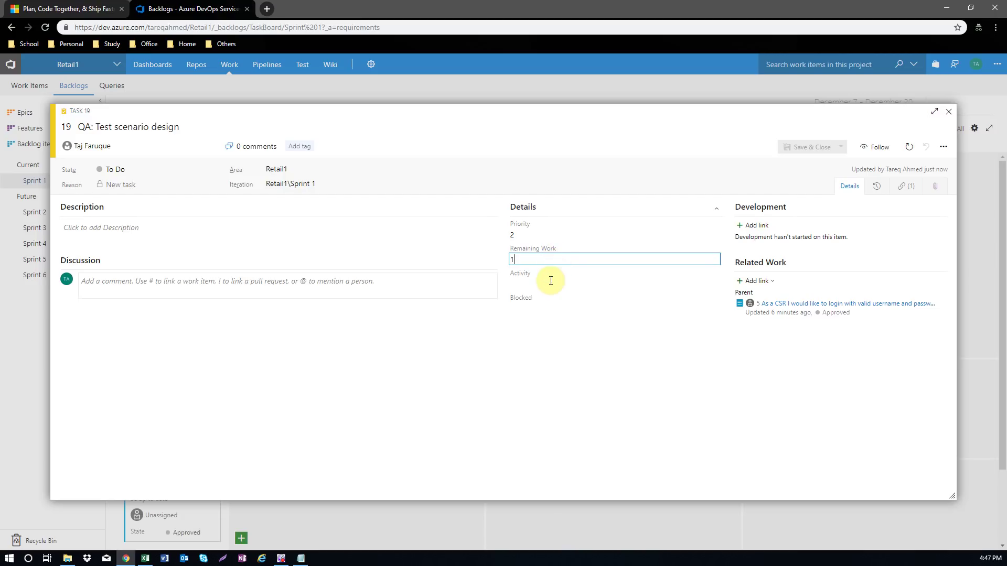
pyautogui.click(551, 283)
pyautogui.click(552, 356)
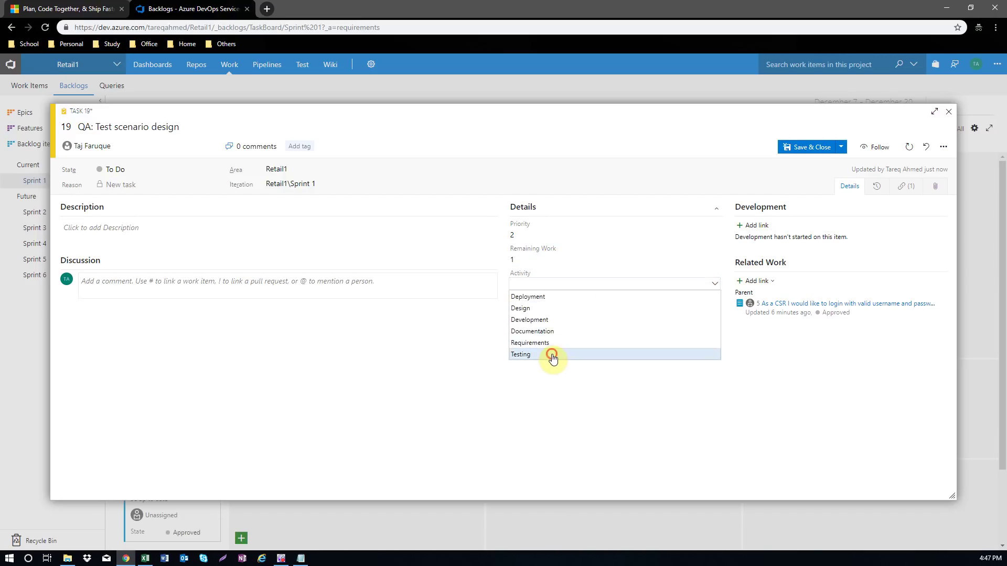
pyautogui.click(793, 148)
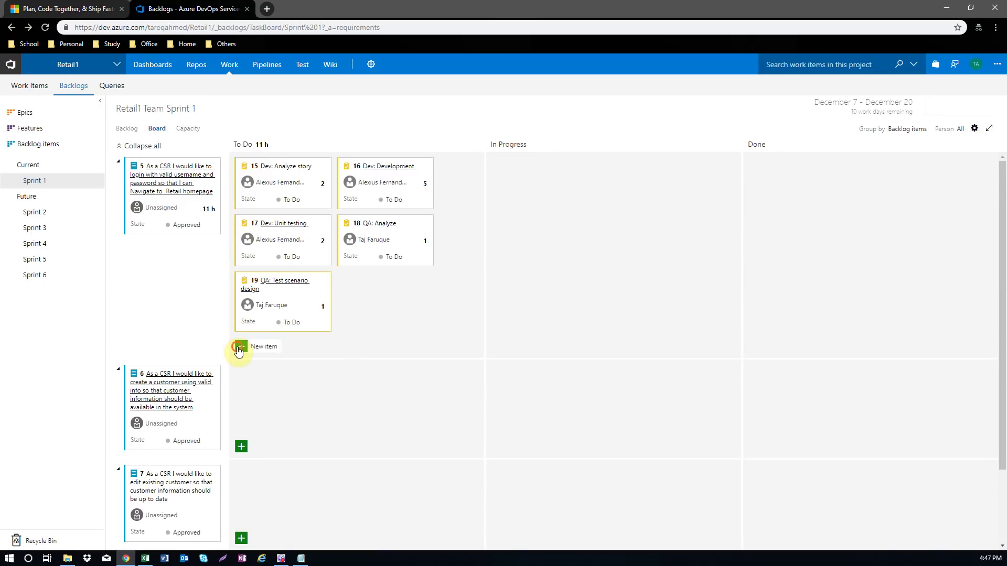
# Step: Add a 'QA: Test case design' task and assign it to the QA tester
pyautogui.click(241, 346)
pyautogui.write('QA')
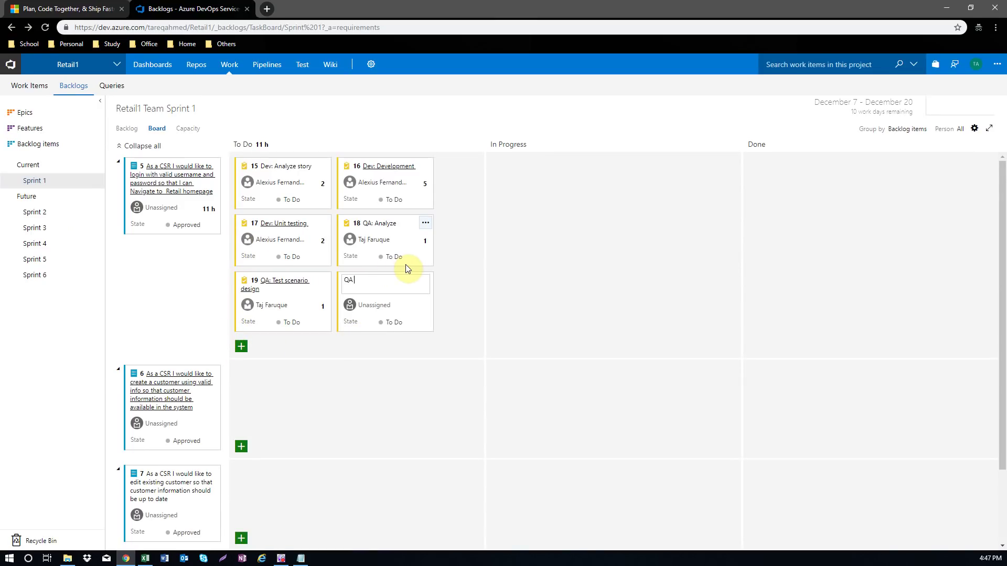
pyautogui.write(': Test case design')
pyautogui.click(388, 299)
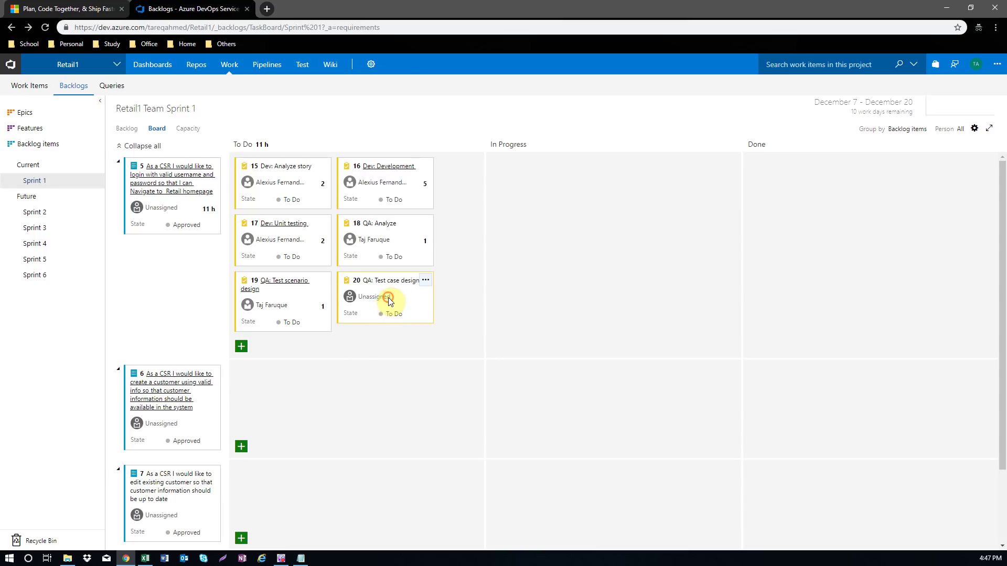
pyautogui.write('Ta')
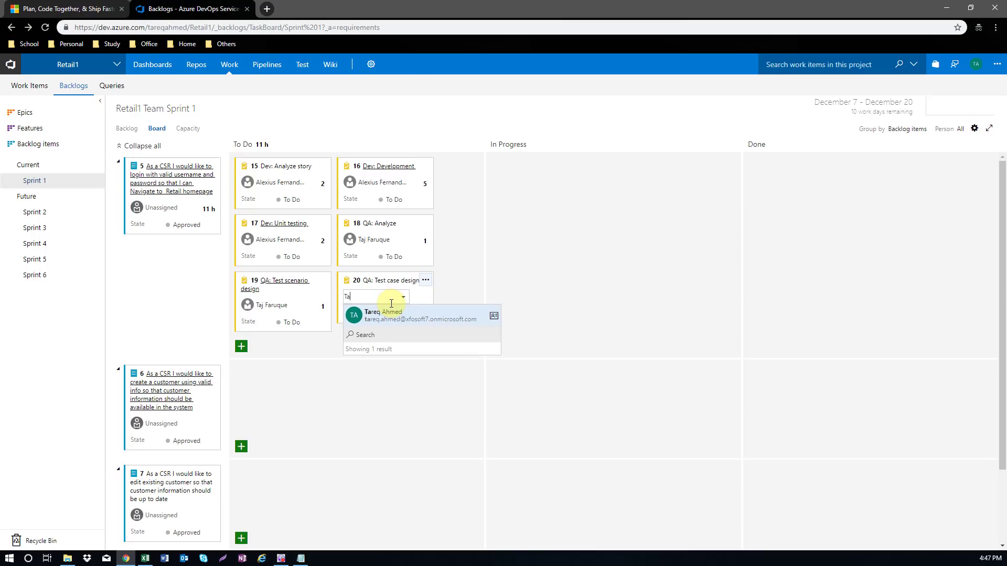
pyautogui.write('j')
pyautogui.click(375, 321)
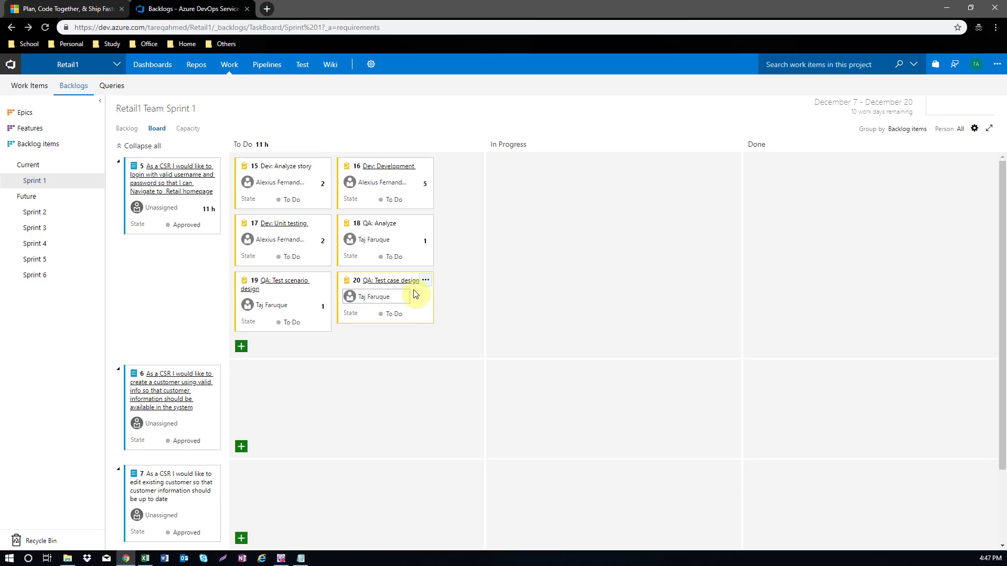
# Step: Give task 20 3 hours of Testing work, save it, and start another task below it
pyautogui.click(405, 280)
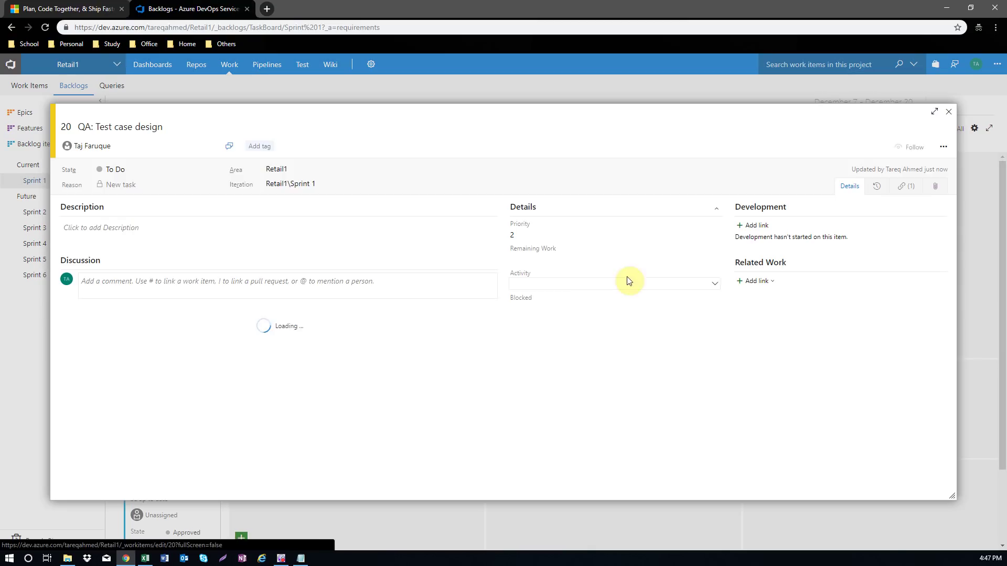
pyautogui.click(540, 260)
pyautogui.write('3')
pyautogui.click(523, 283)
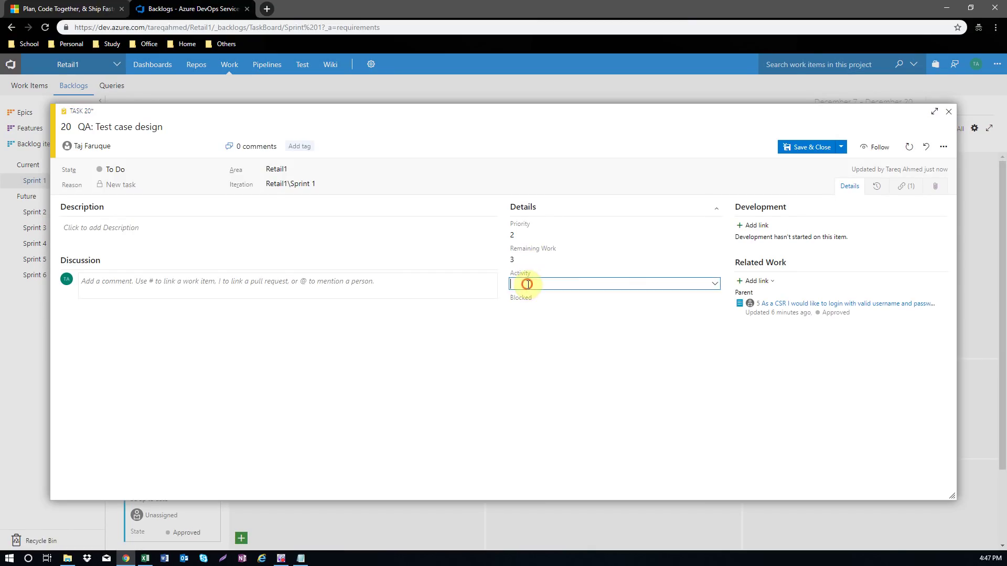
pyautogui.click(546, 358)
pyautogui.click(806, 148)
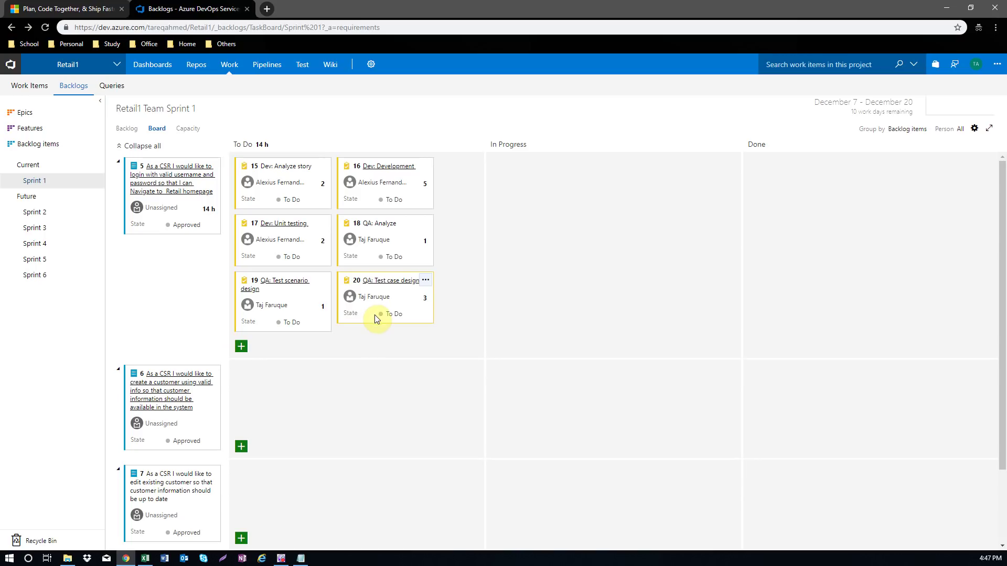
pyautogui.click(240, 347)
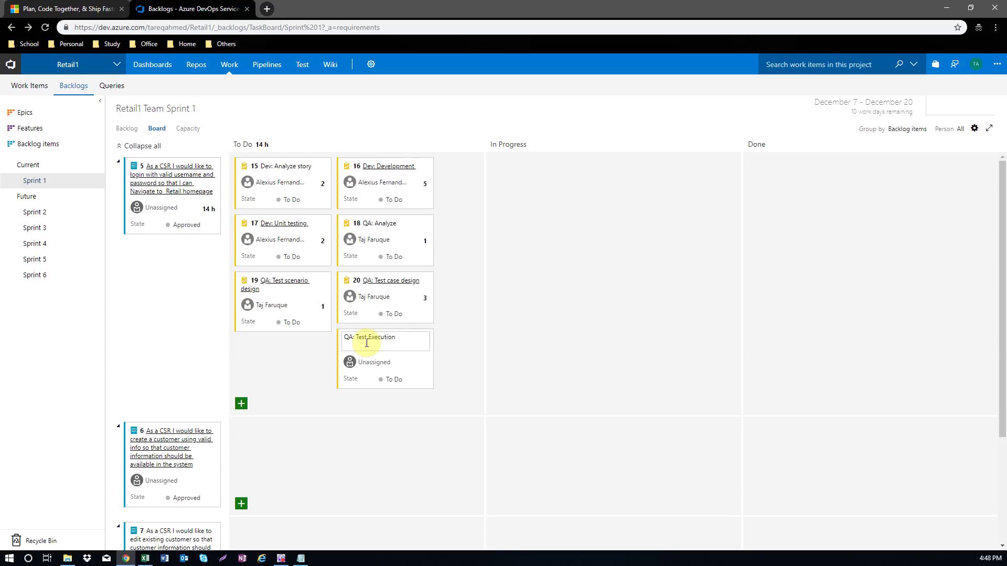
# Step: Commit the 'QA: Test Execution' title and assign task 21 to the matching team member
pyautogui.click(375, 363)
pyautogui.click(388, 351)
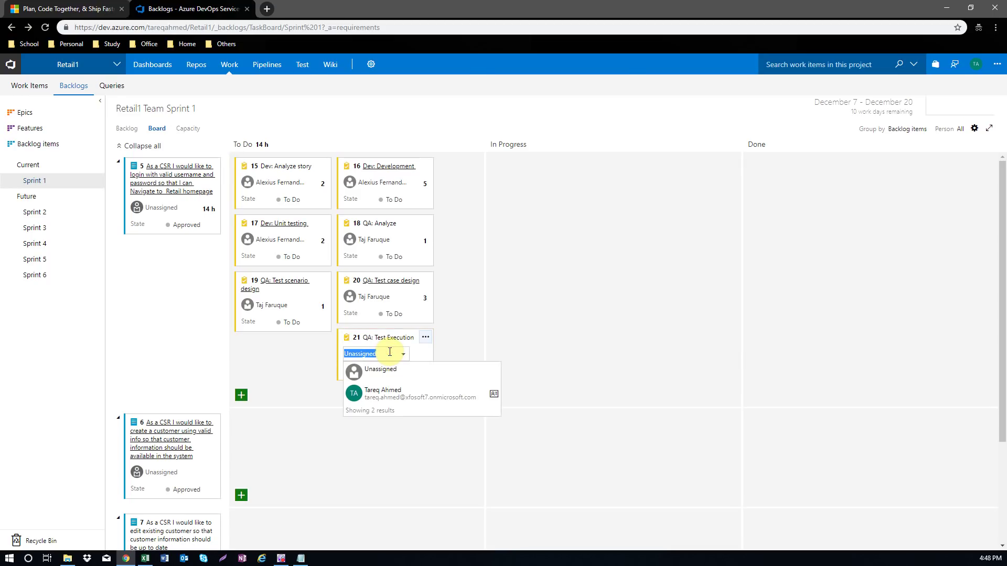
pyautogui.write('Amna')
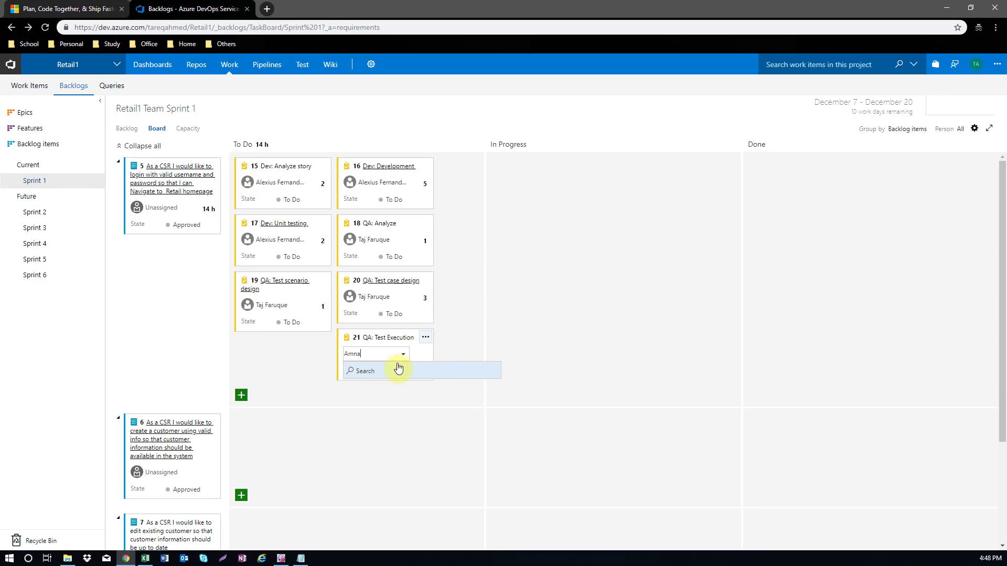
pyautogui.click(377, 372)
pyautogui.click(374, 371)
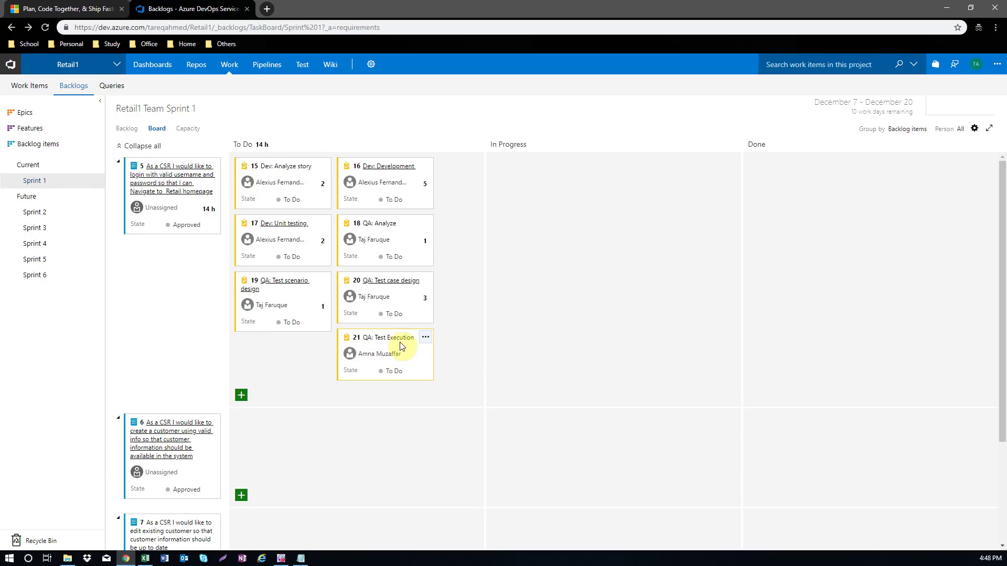
# Step: Set task 21 to 2 hours remaining with Testing activity and save it
pyautogui.click(398, 340)
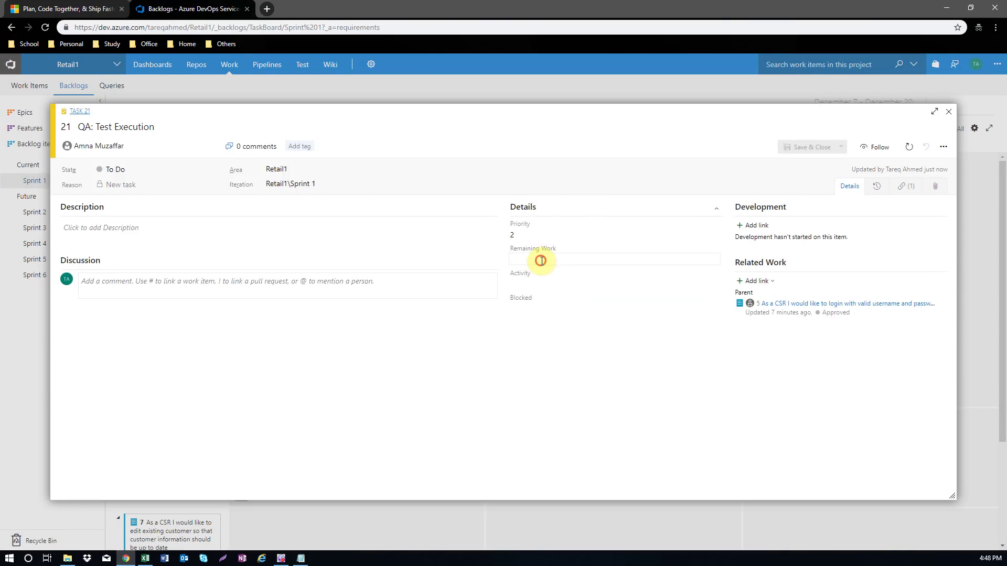
pyautogui.click(540, 261)
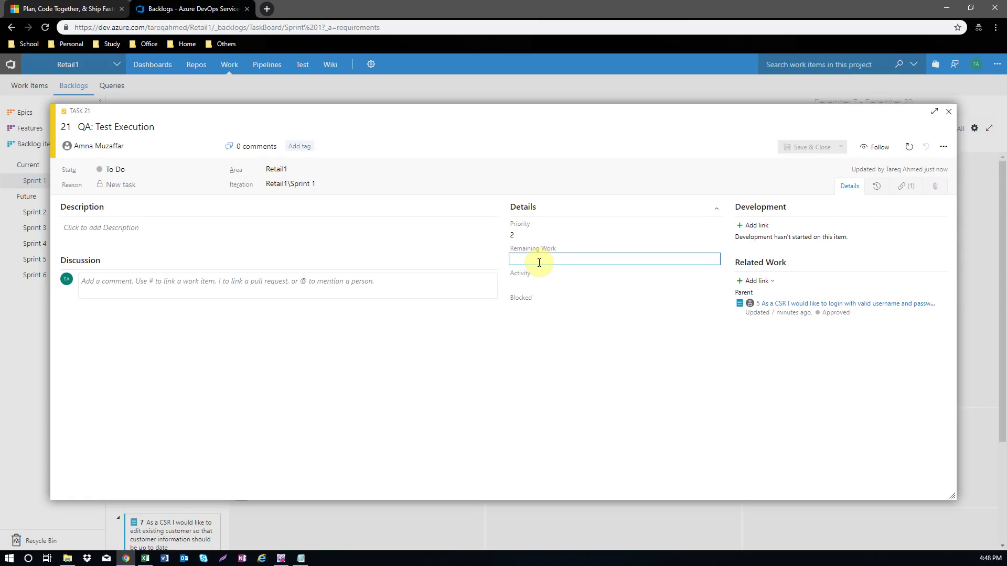
pyautogui.write('2')
pyautogui.click(548, 284)
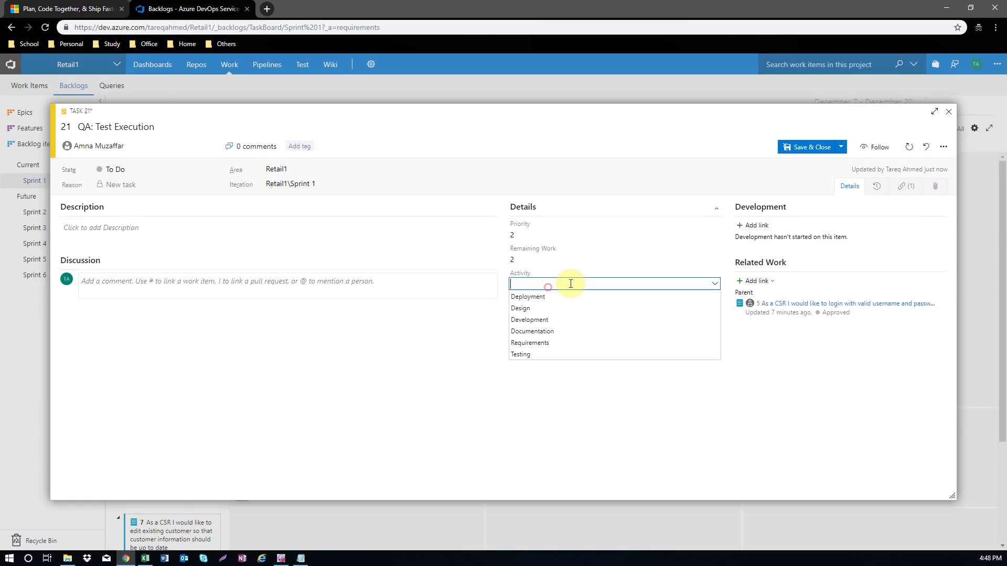
pyautogui.click(551, 355)
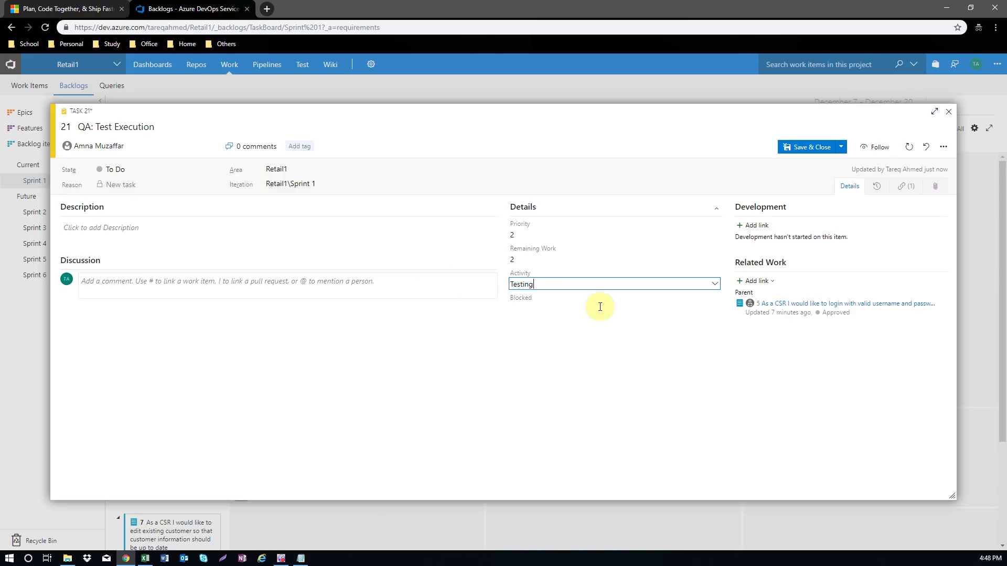
pyautogui.click(807, 147)
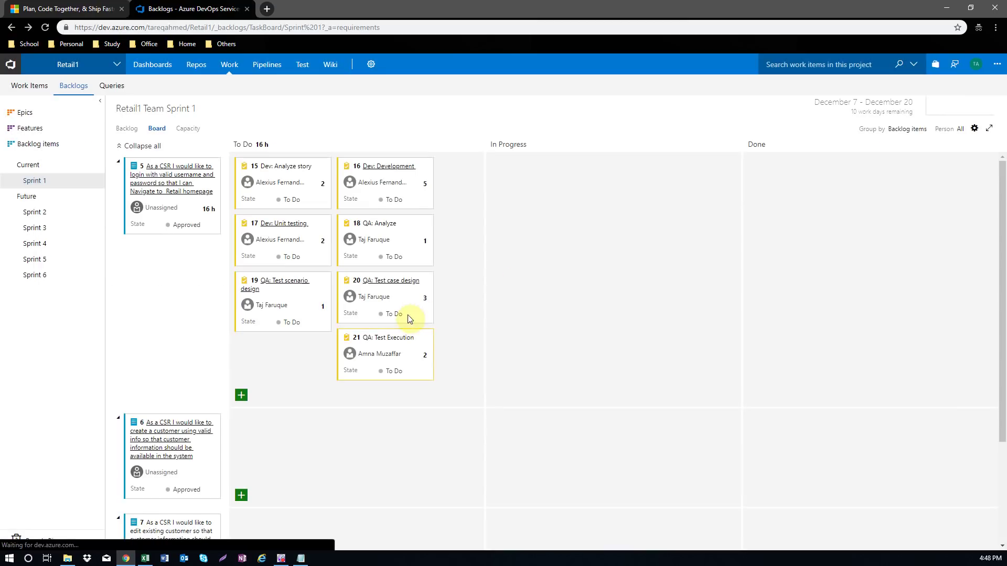
pyautogui.moveTo(324, 225)
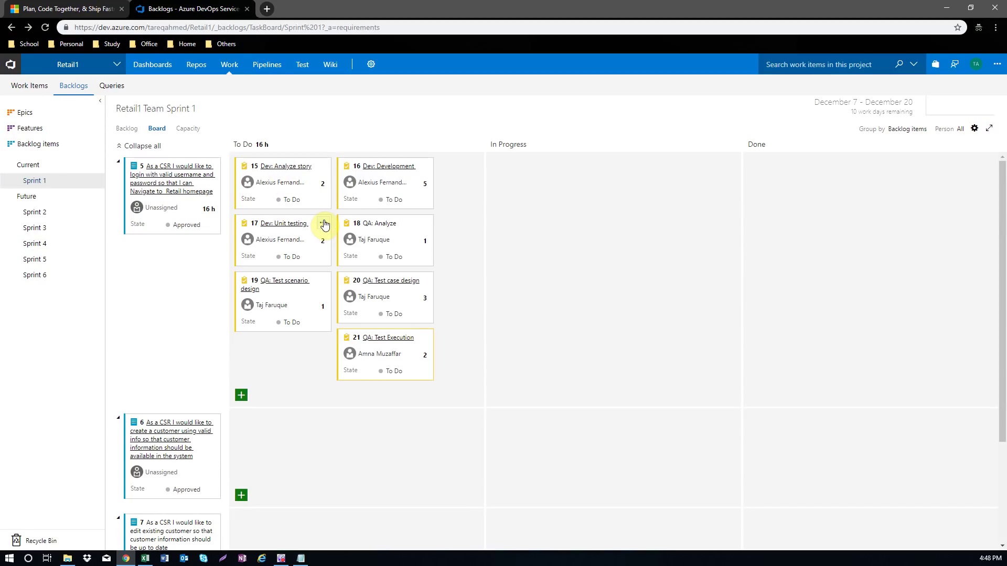
# Step: Enter 16 as backlog item 5's effort, save it, and review the board's tasks
pyautogui.moveTo(344, 207)
pyautogui.click(165, 186)
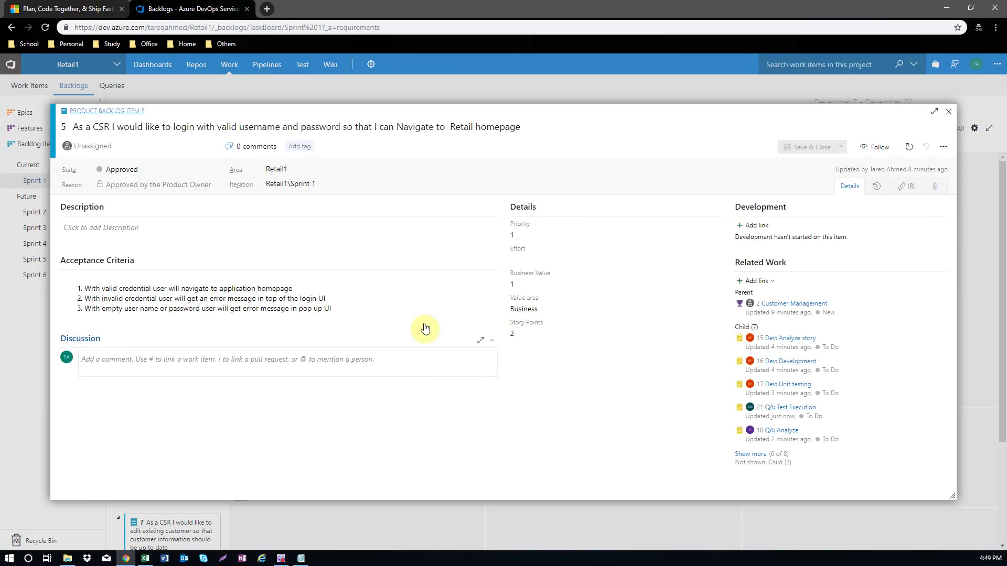
pyautogui.click(948, 112)
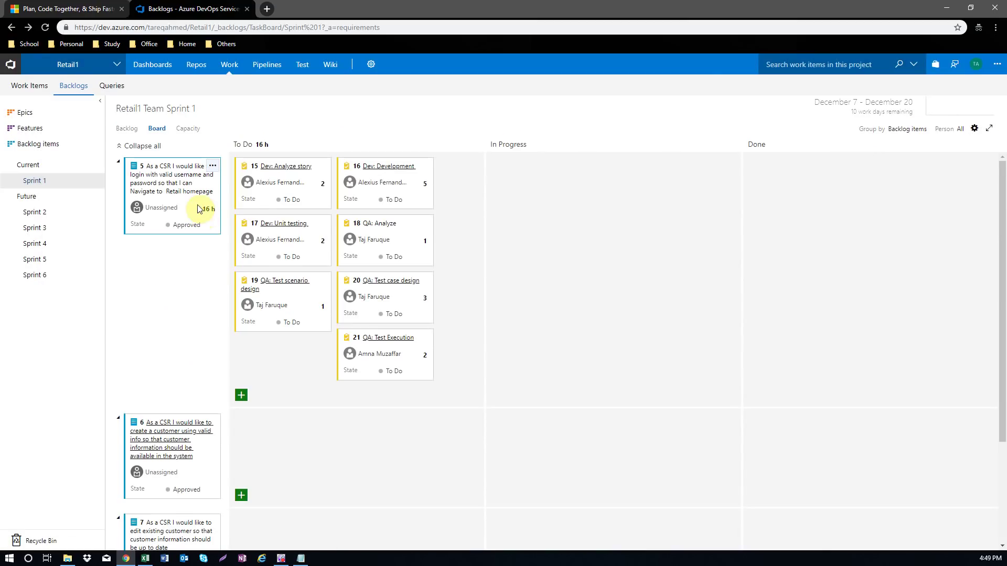
pyautogui.click(172, 183)
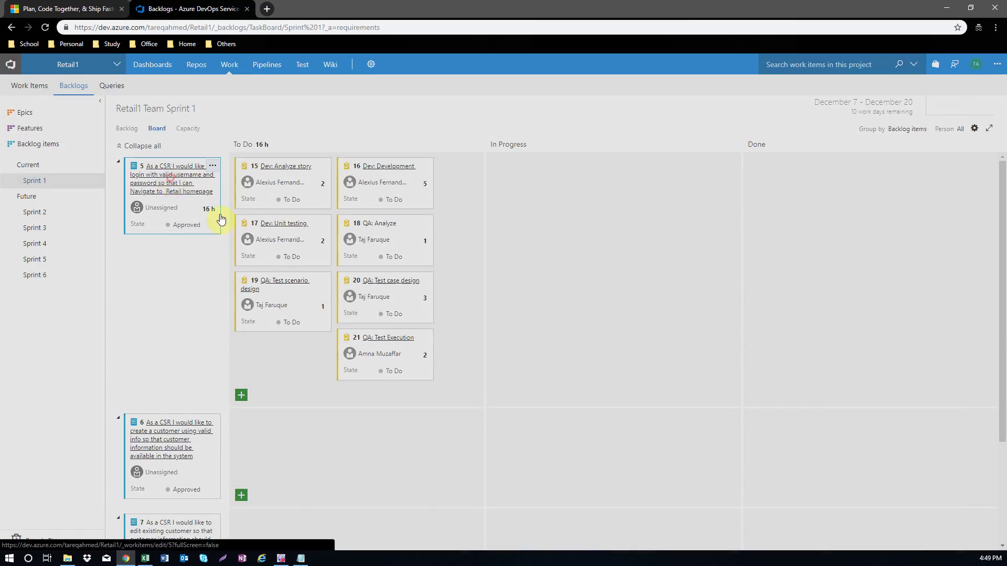
pyautogui.click(530, 257)
pyautogui.write('1')
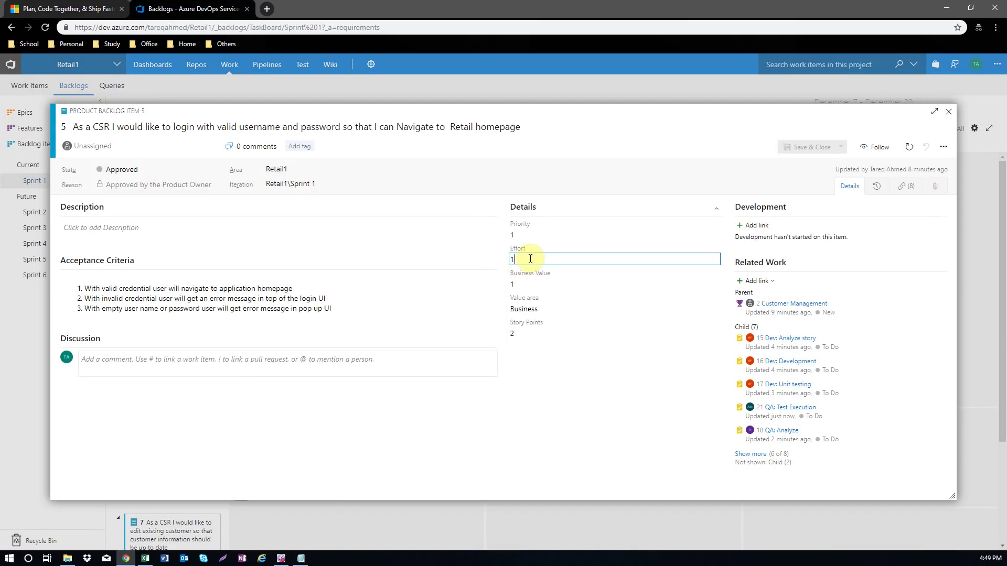
pyautogui.write('6h')
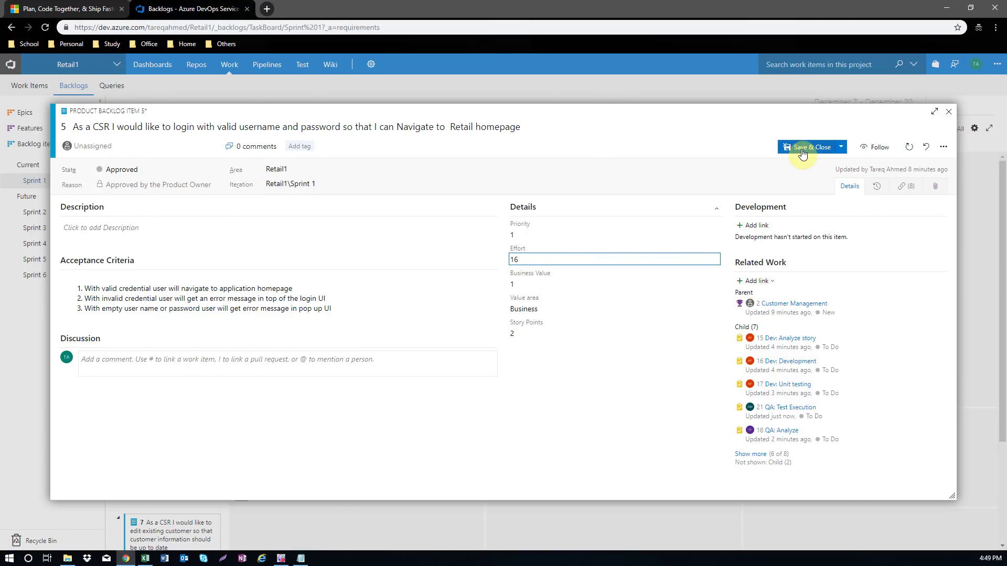
pyautogui.click(802, 147)
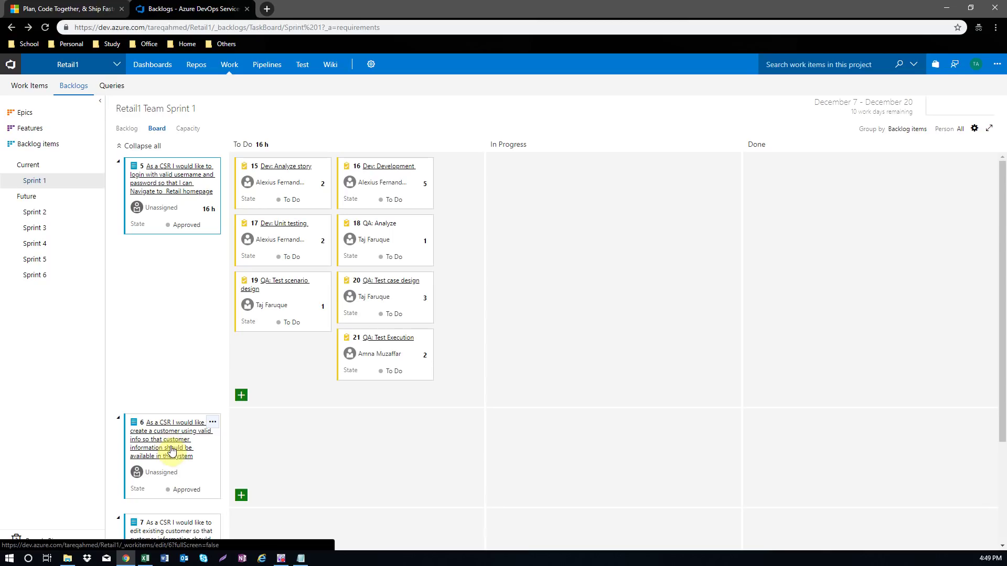
pyautogui.scroll(-2, 218, 433)
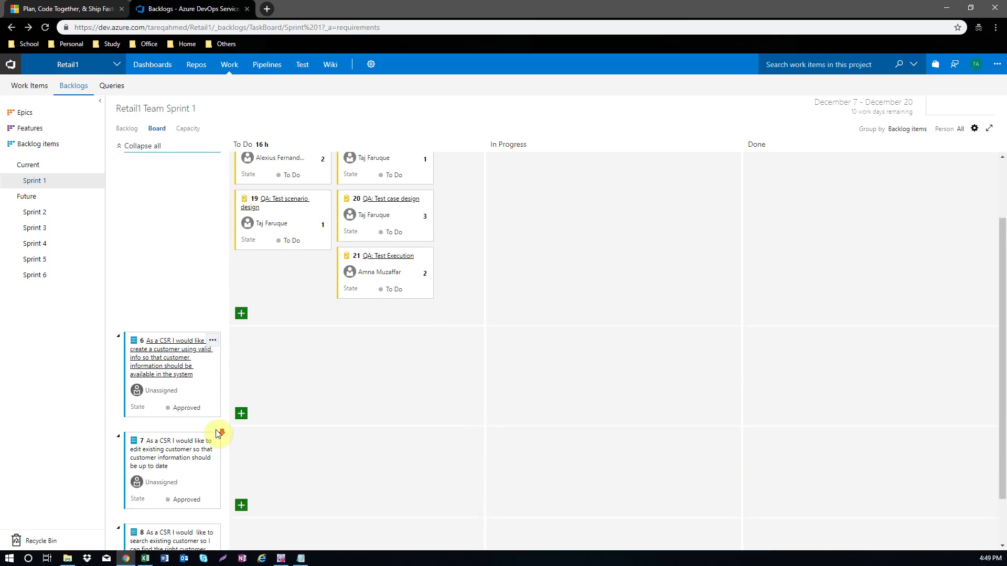
pyautogui.scroll(2, 375, 281)
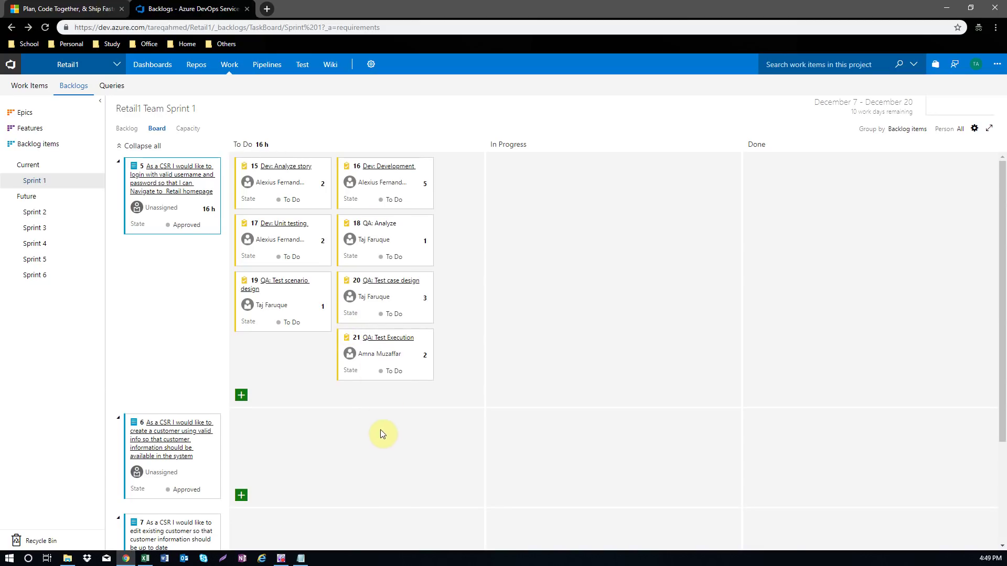
pyautogui.scroll(-3, 339, 445)
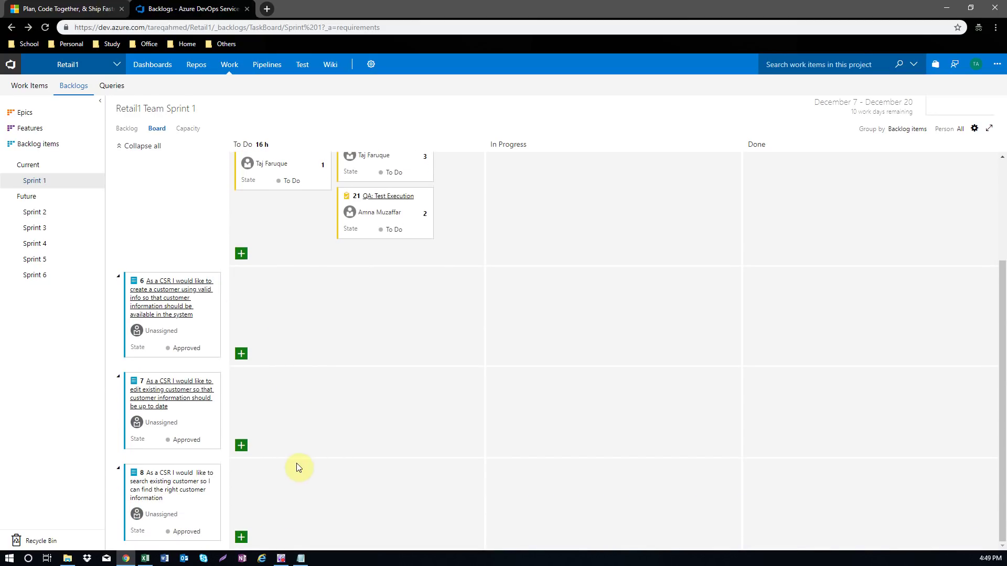
pyautogui.scroll(3, 388, 457)
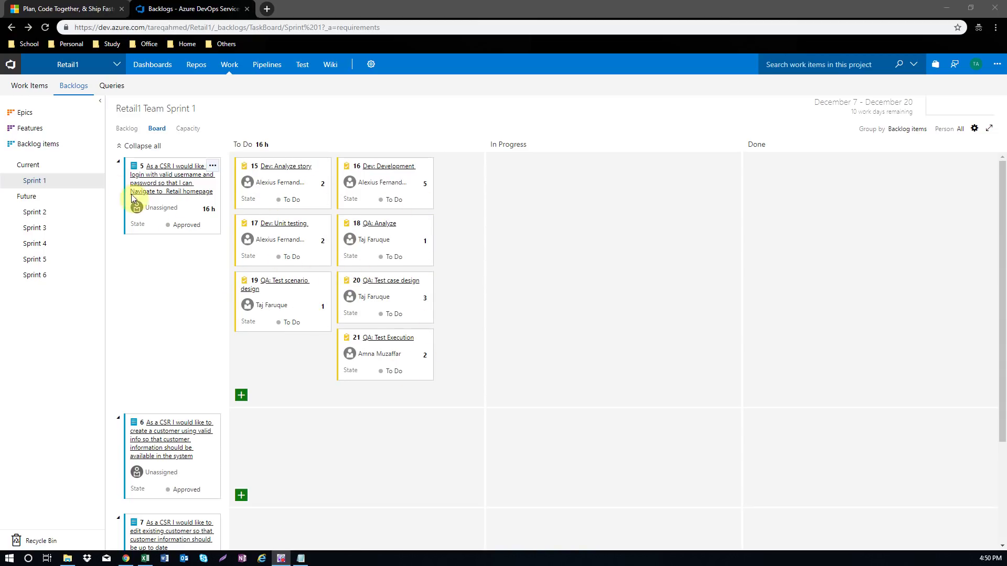
# Step: Move login backlog item 5 from Approved to Committed and return to the Sprint 1 taskboard
pyautogui.click(45, 151)
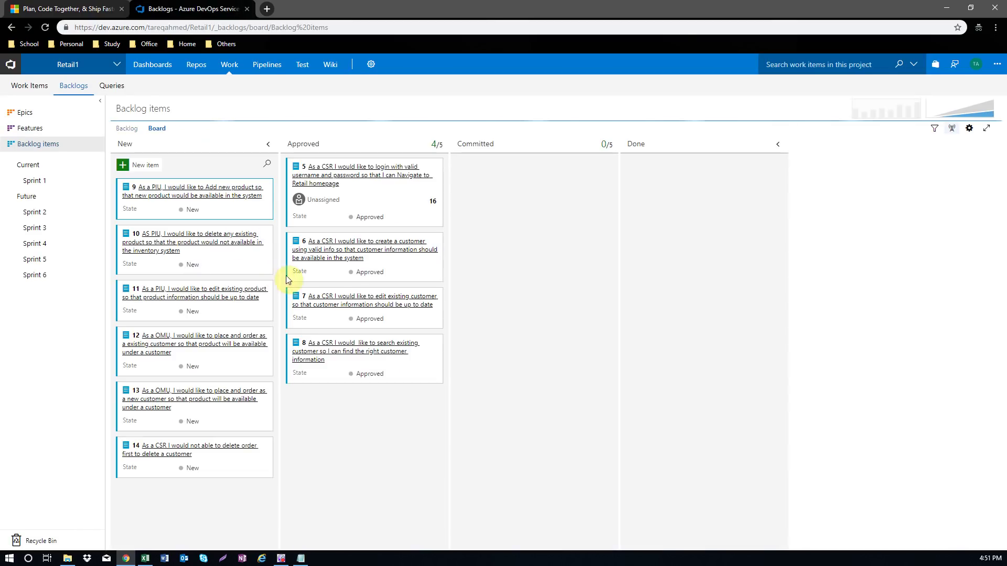
pyautogui.moveTo(405, 182); pyautogui.dragTo(571, 181)
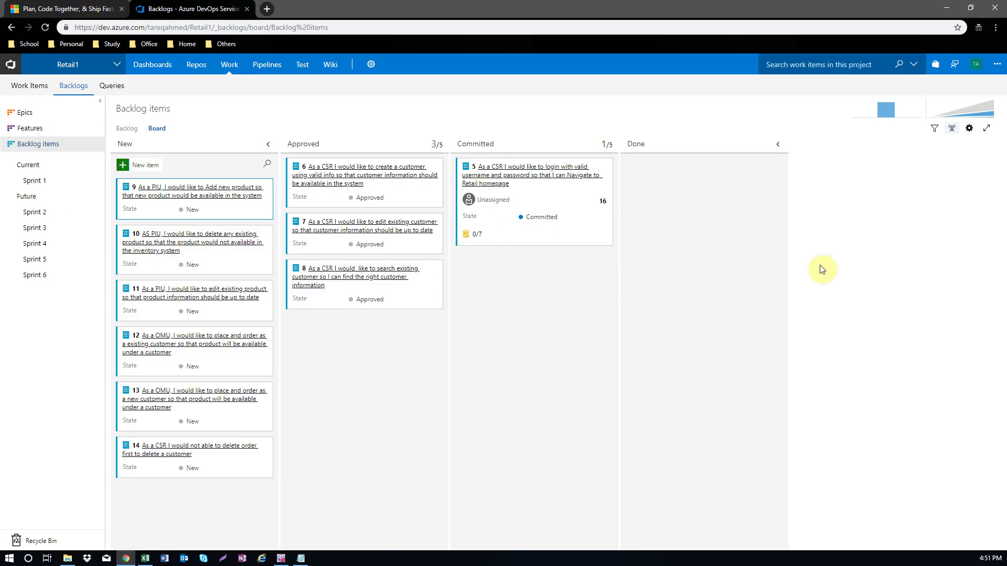
pyautogui.click(31, 180)
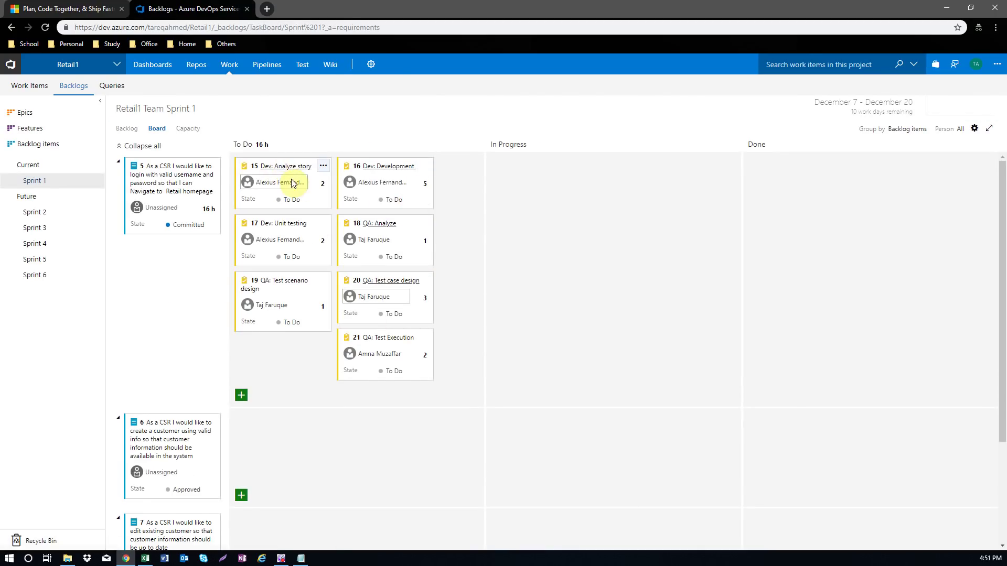
# Step: Move the Dev: Analyze story and QA: Analyze tasks from To Do into In Progress
pyautogui.moveTo(301, 165); pyautogui.dragTo(614, 176)
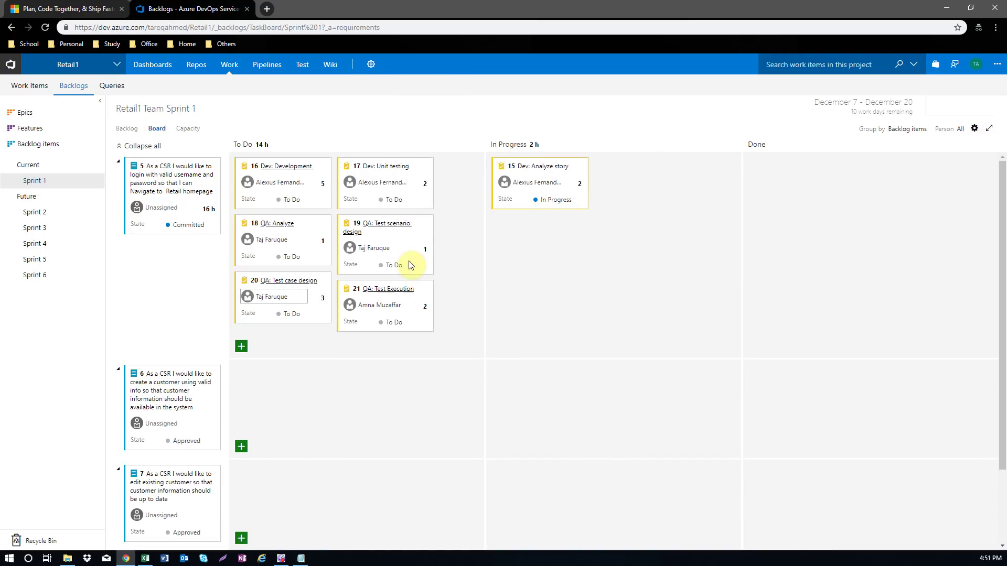
pyautogui.moveTo(308, 227); pyautogui.dragTo(610, 256)
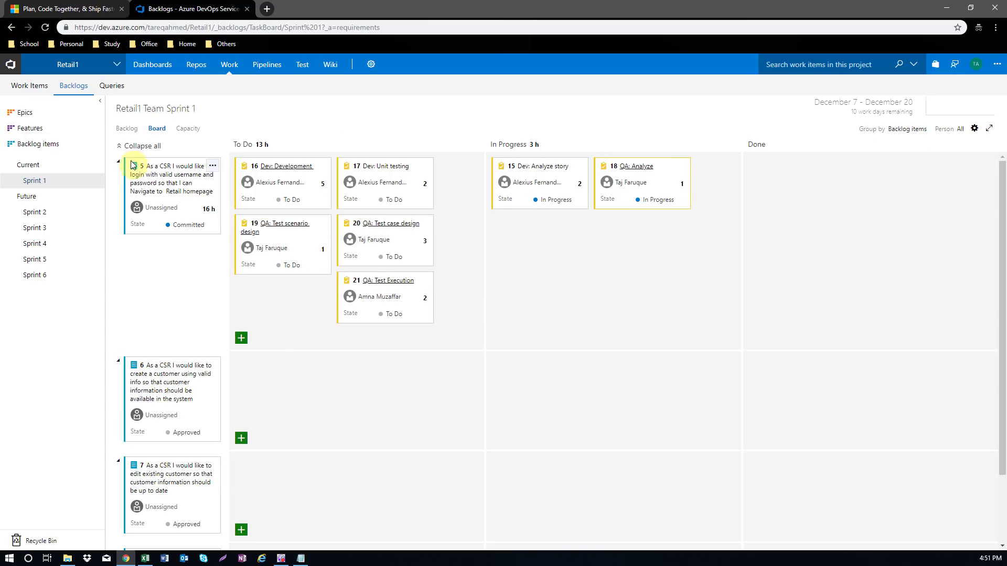
pyautogui.click(127, 128)
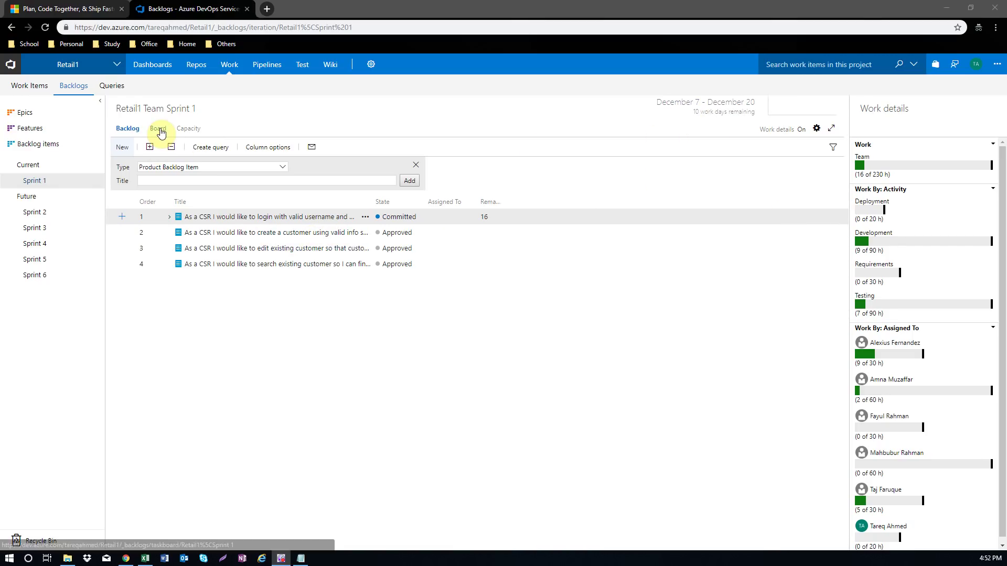
# Step: Open the Sprint 1 burndown chart spanning 12/7/2018 to 12/20/2018
pyautogui.click(801, 107)
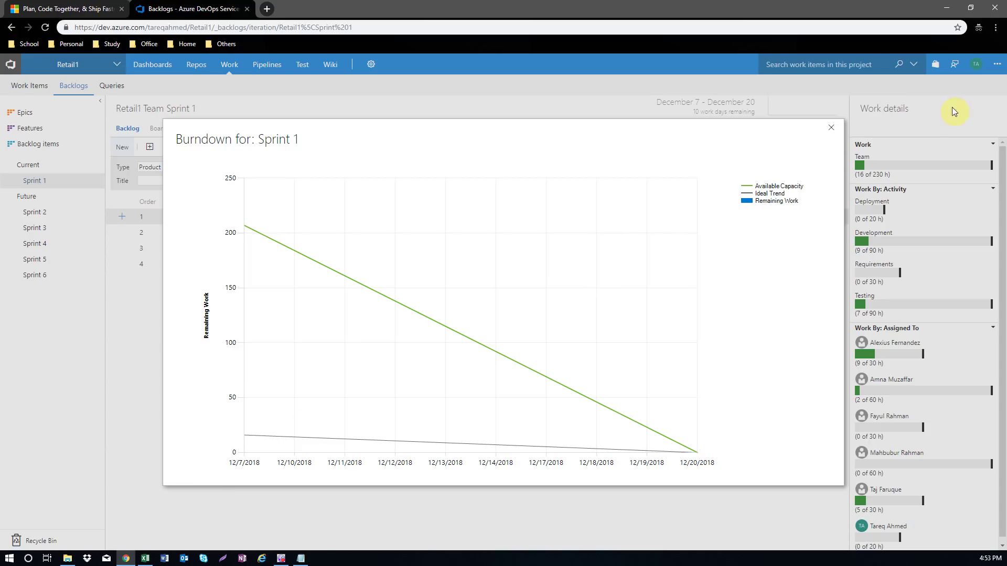
pyautogui.click(831, 128)
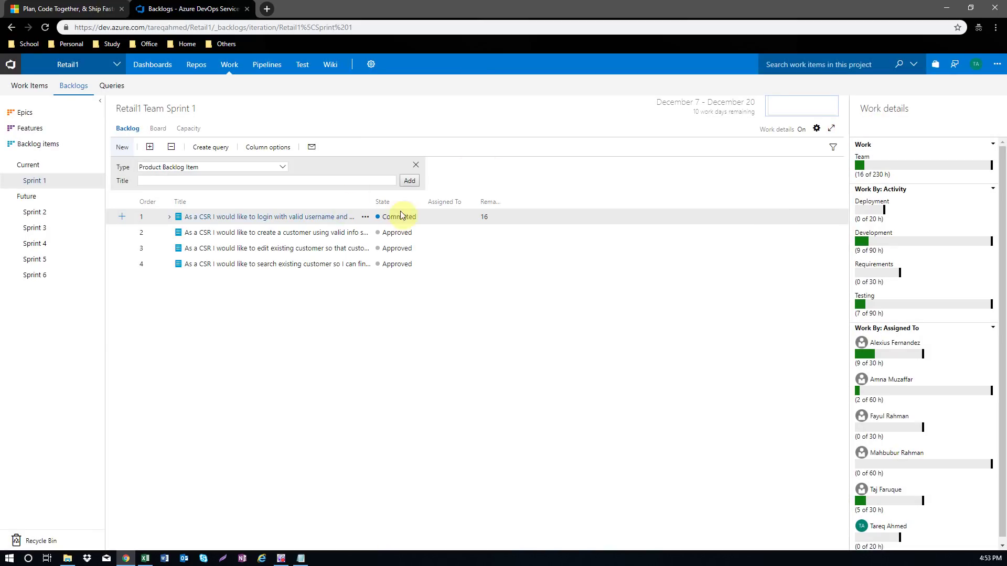
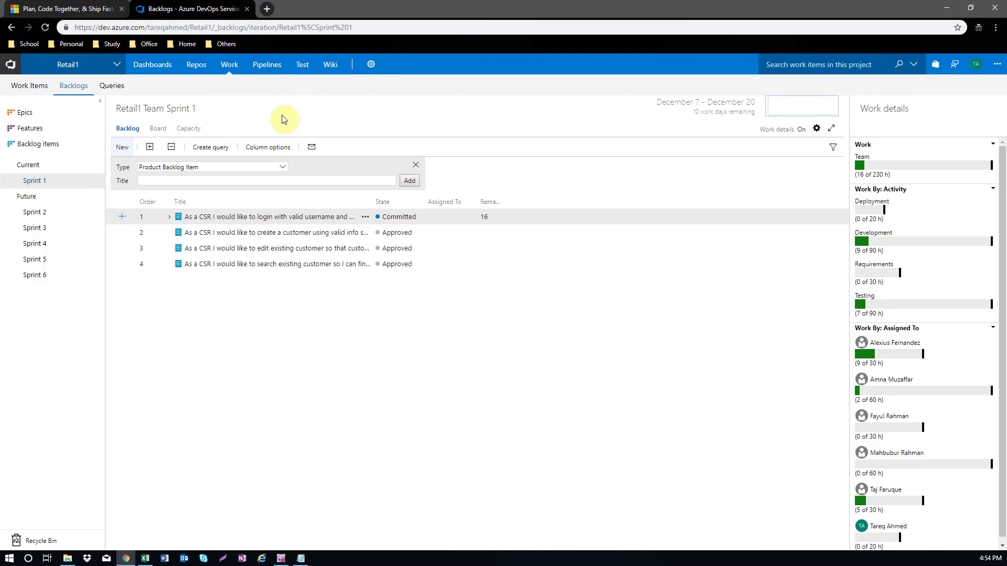
# Step: Open the Retail1 project's Work Items list from the Work menu
pyautogui.moveTo(238, 71)
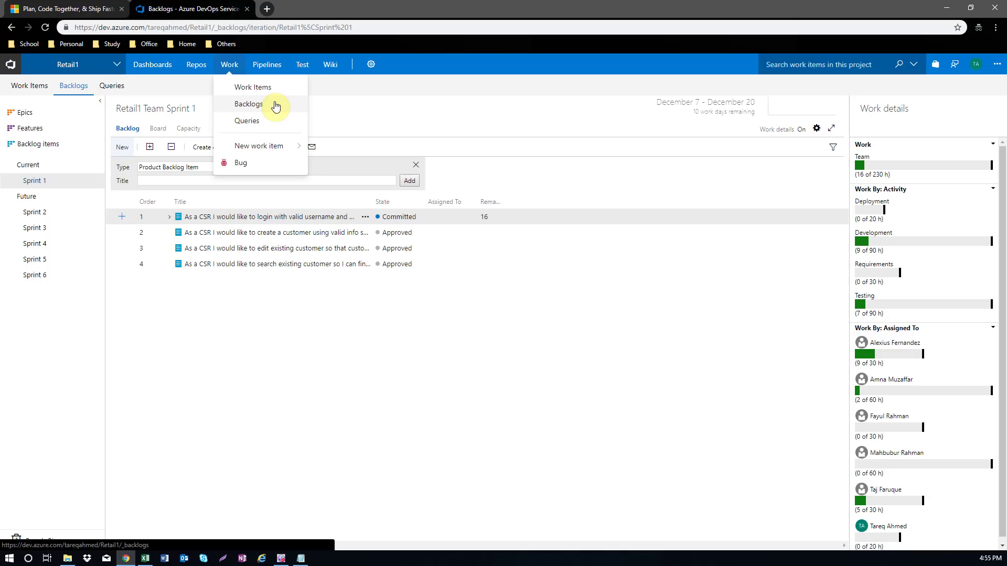
pyautogui.click(267, 88)
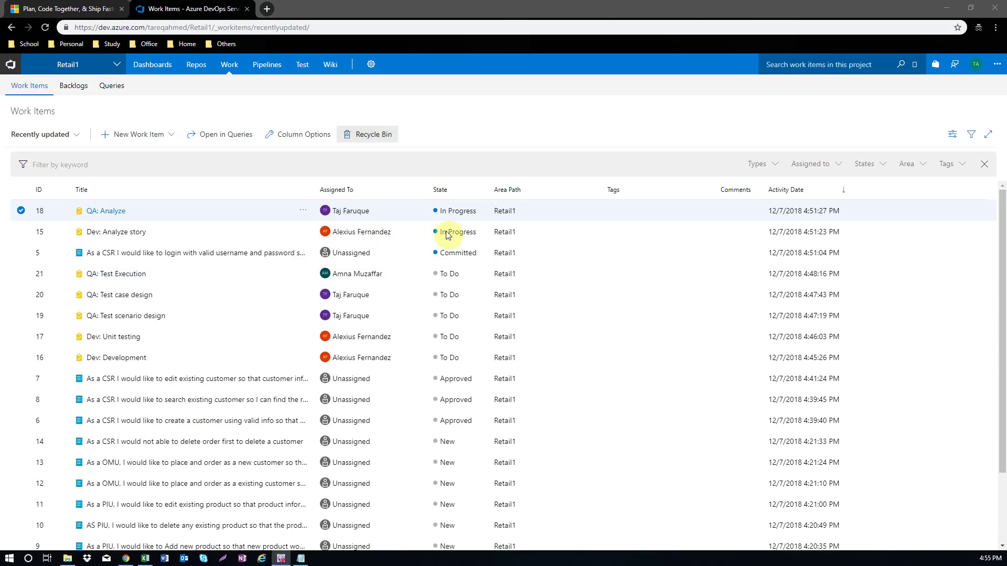
# Step: Cycle the Work Items view through Recently completed and Recently created, ending on Assigned to me
pyautogui.click(75, 143)
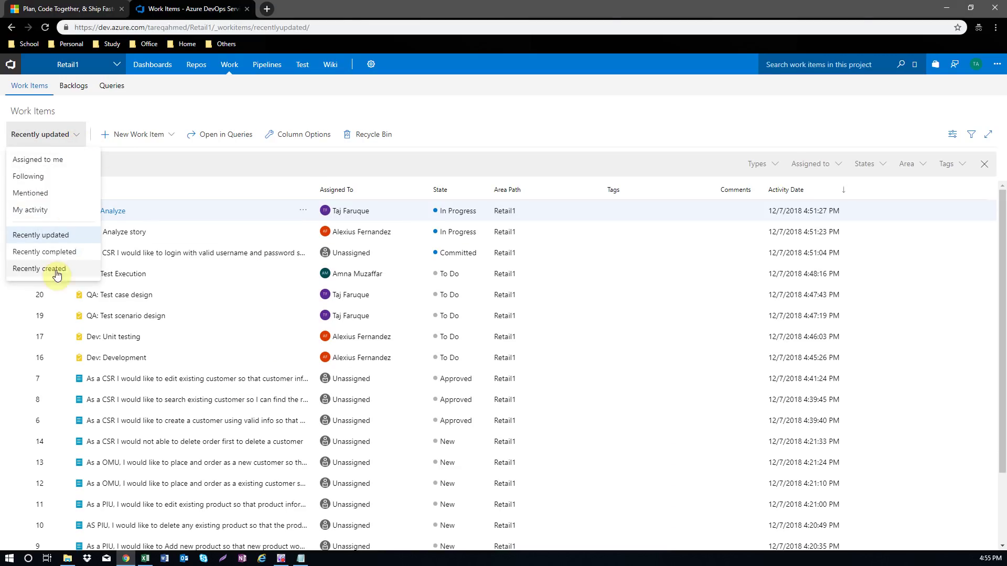
pyautogui.click(33, 254)
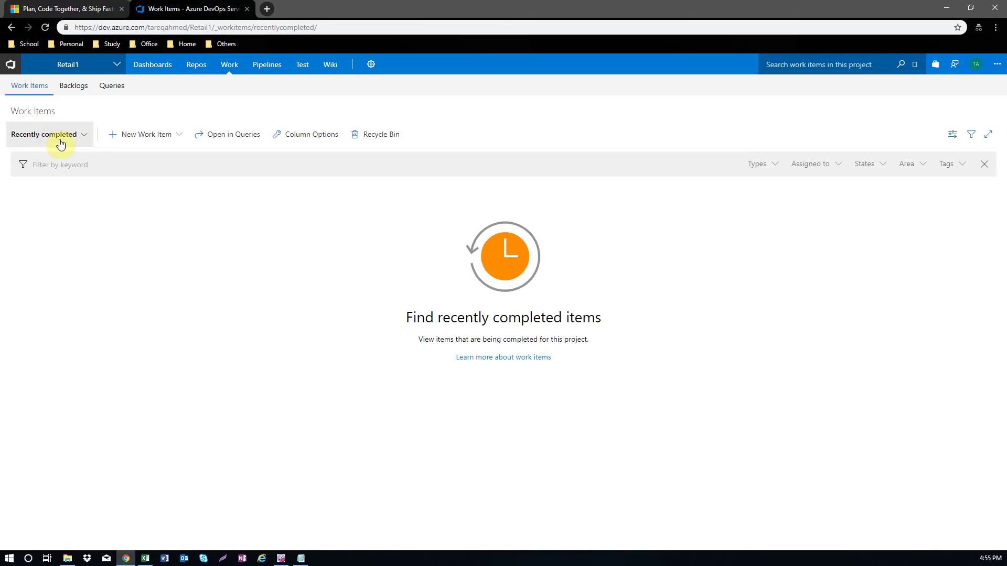
pyautogui.click(74, 140)
pyautogui.click(40, 268)
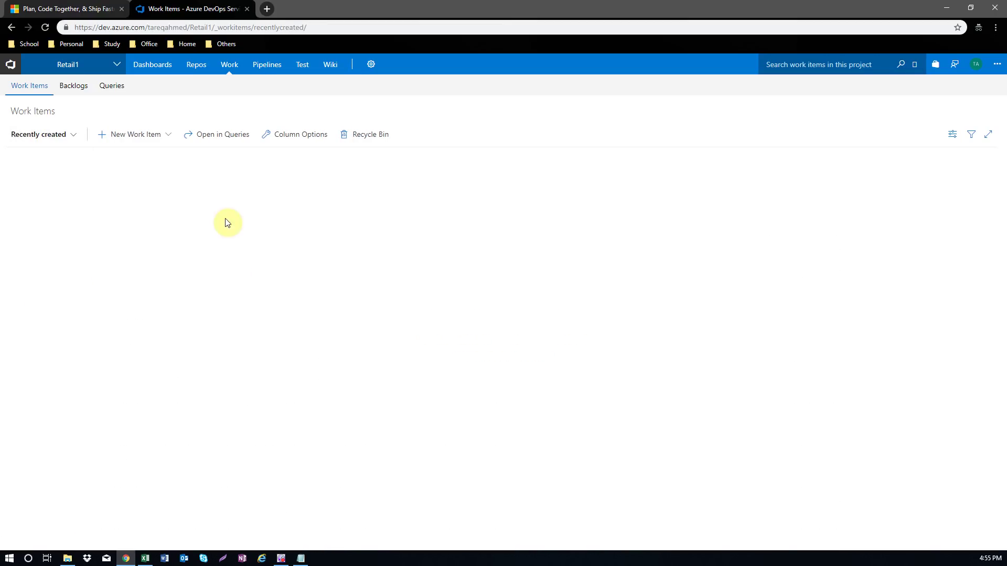
pyautogui.click(67, 135)
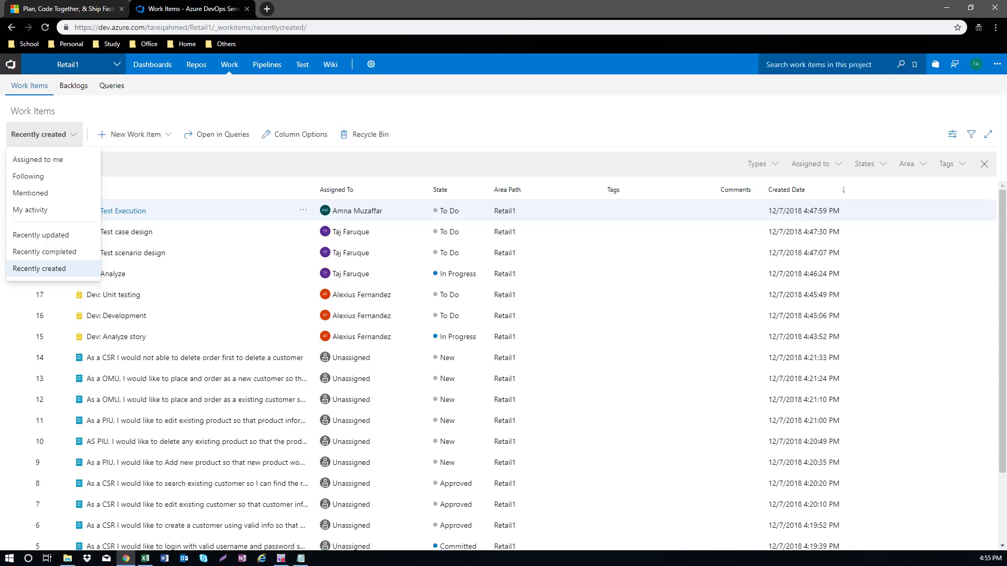
pyautogui.press('F10')
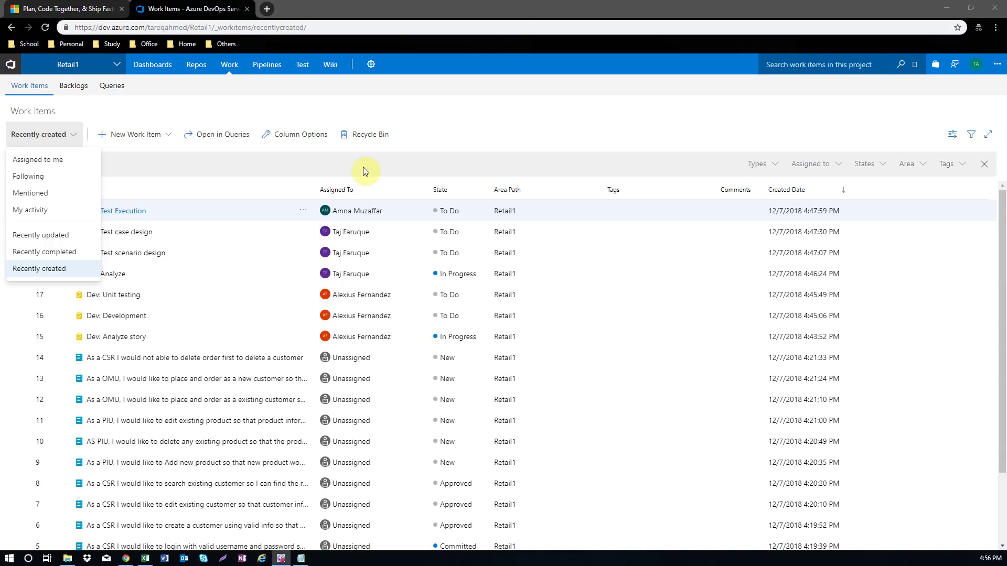
pyautogui.click(55, 159)
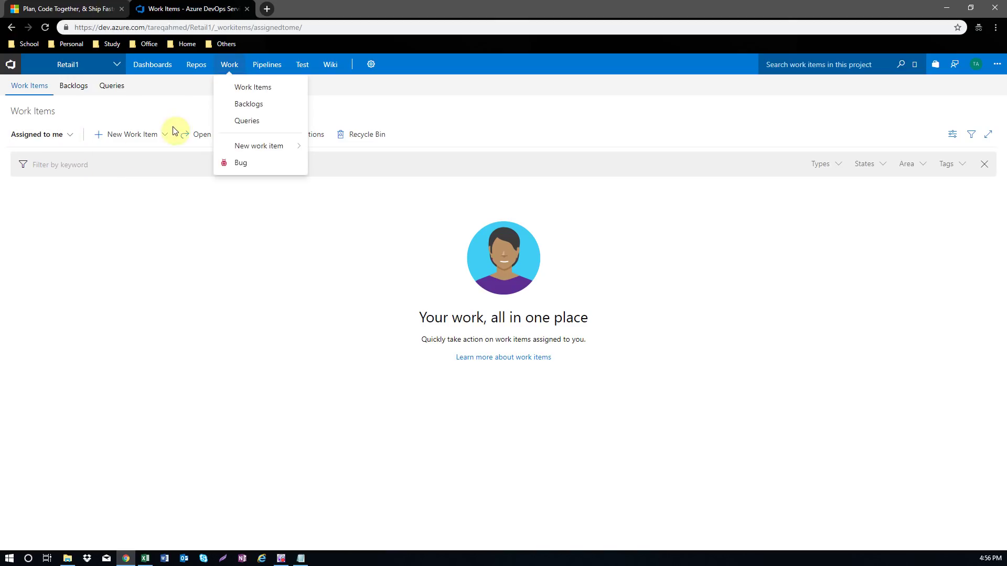
pyautogui.click(60, 134)
pyautogui.click(43, 168)
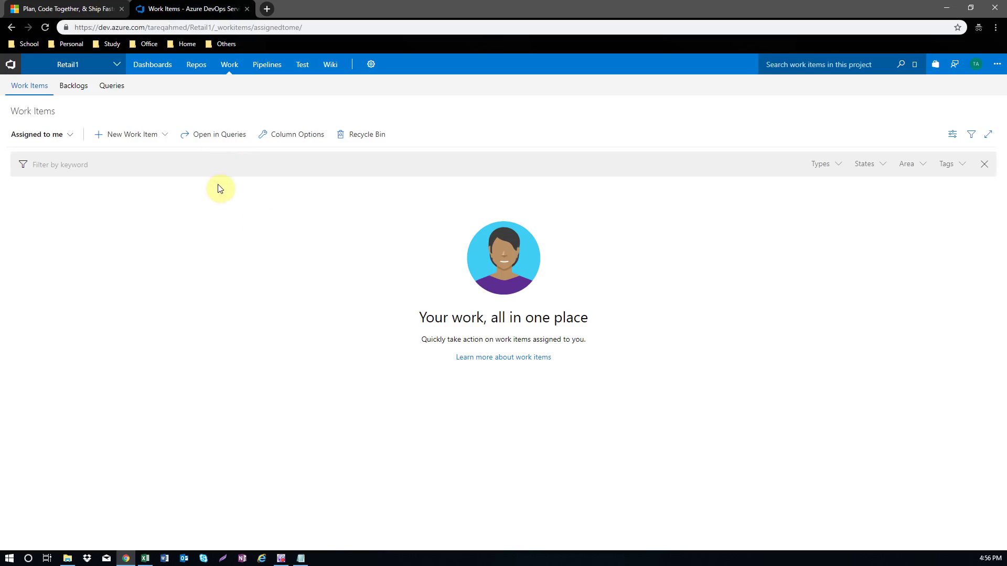
pyautogui.moveTo(228, 64)
pyautogui.moveTo(267, 70)
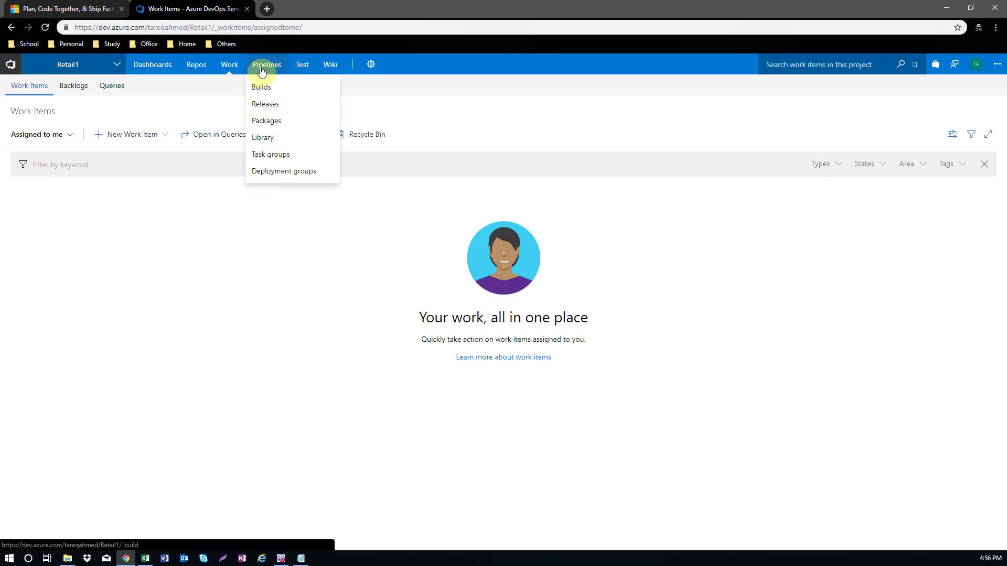
pyautogui.moveTo(300, 68)
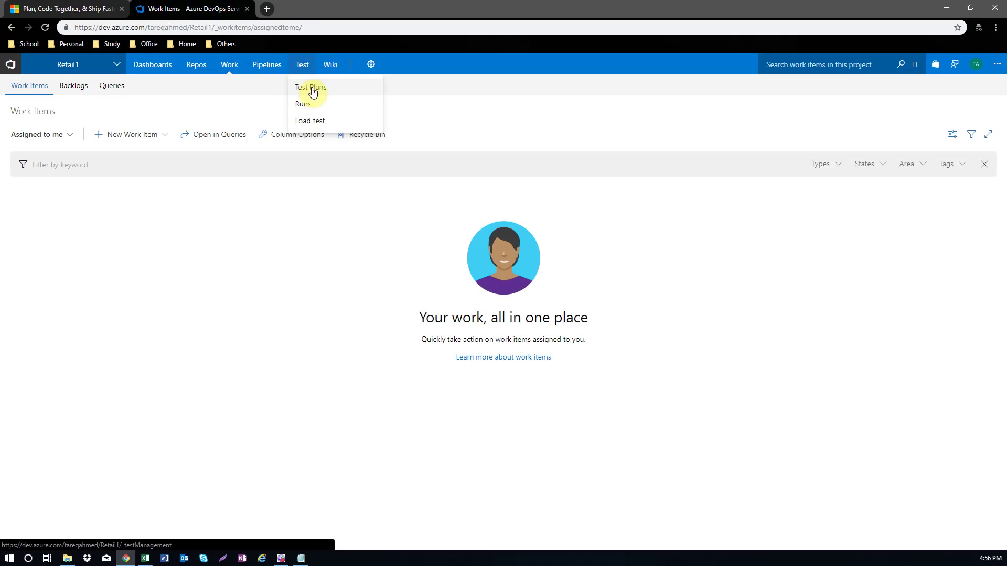
# Step: Open Retail1's Test Plans hub, then bring up the extensions menu in the top toolbar
pyautogui.click(313, 93)
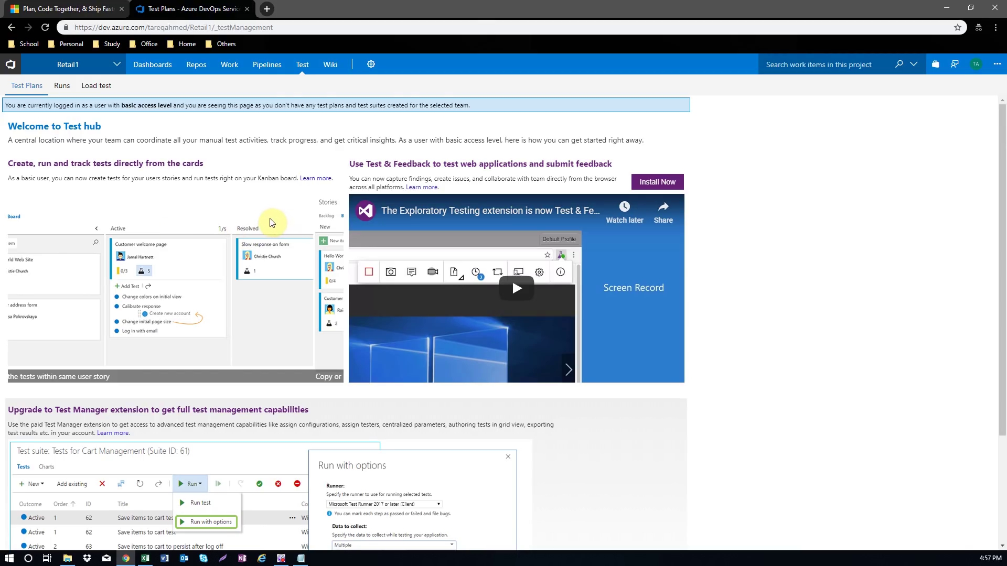
pyautogui.moveTo(229, 64)
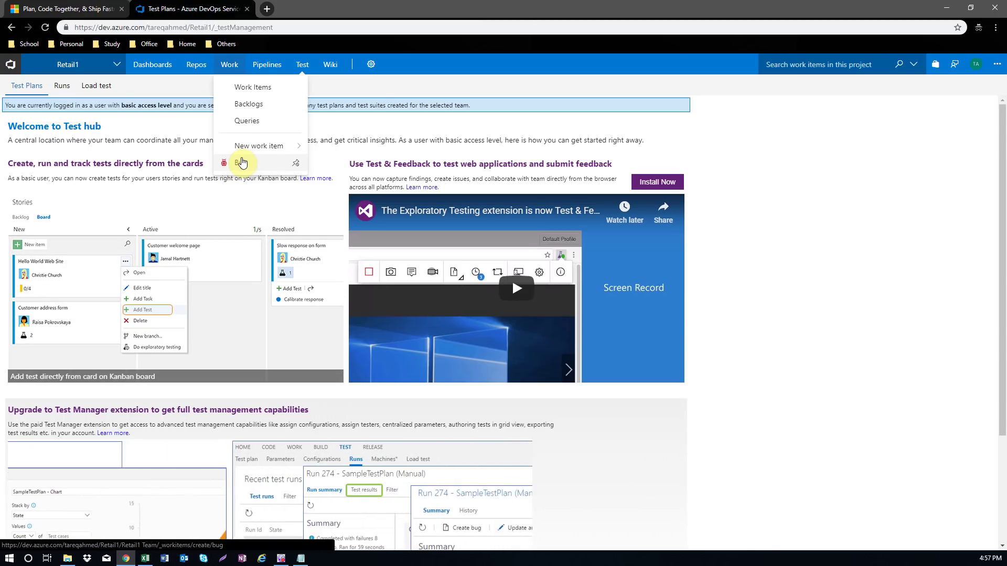
pyautogui.moveTo(309, 71)
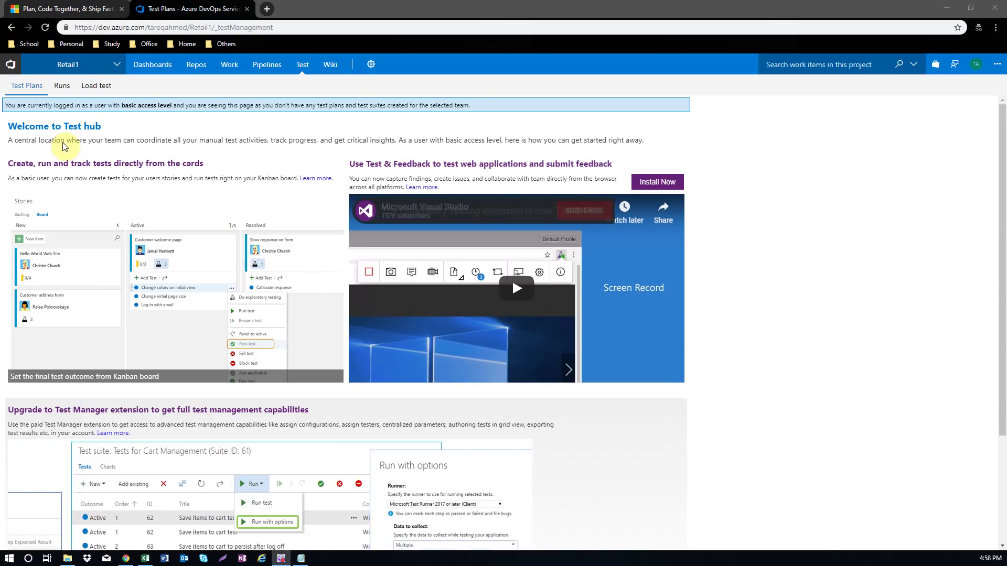
pyautogui.click(937, 69)
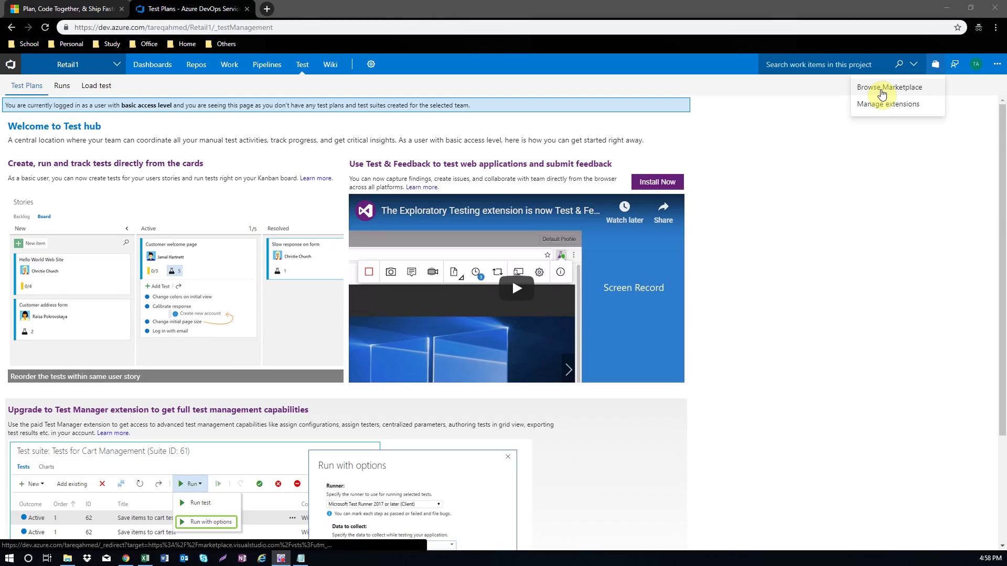
# Step: Search the Visual Studio Marketplace for 'test manager' and open the Test Manager extension
pyautogui.click(881, 90)
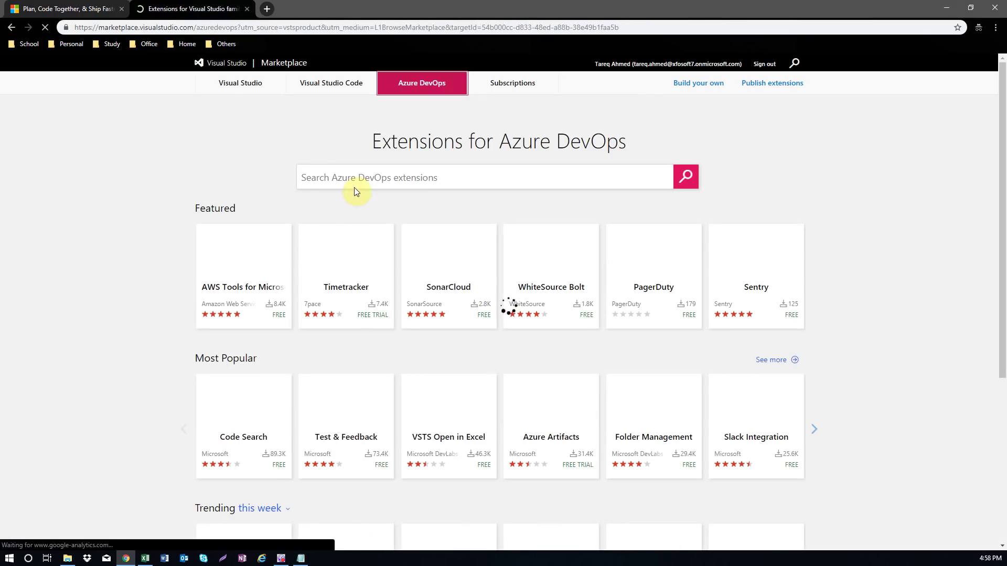
pyautogui.click(364, 179)
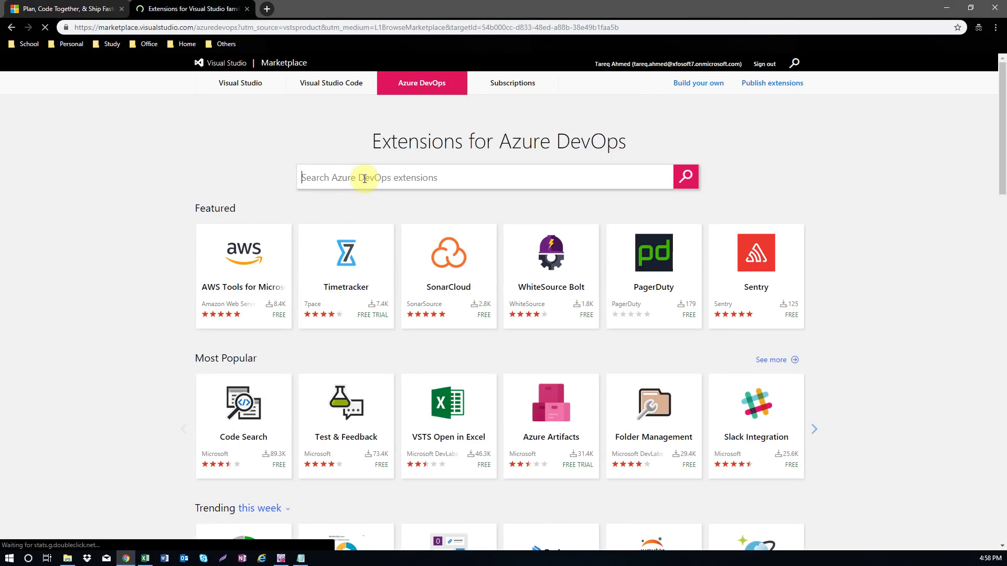
pyautogui.write('test man')
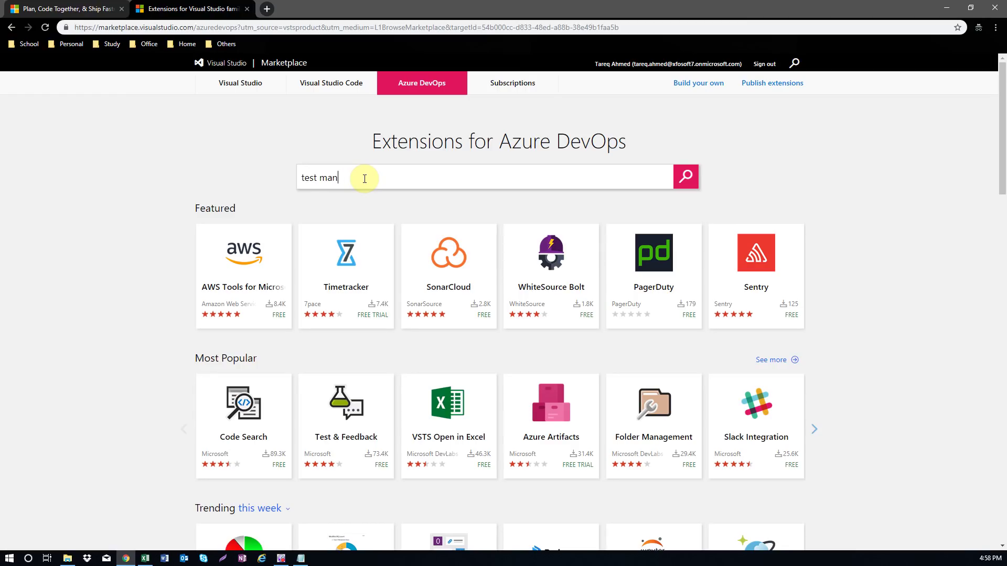
pyautogui.write('ager')
pyautogui.press('Return')
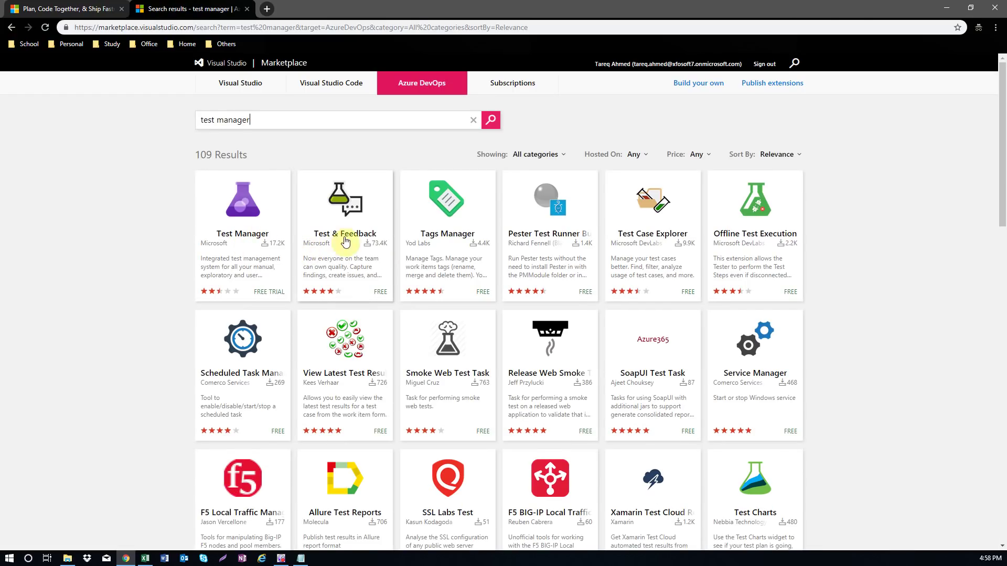
pyautogui.click(249, 254)
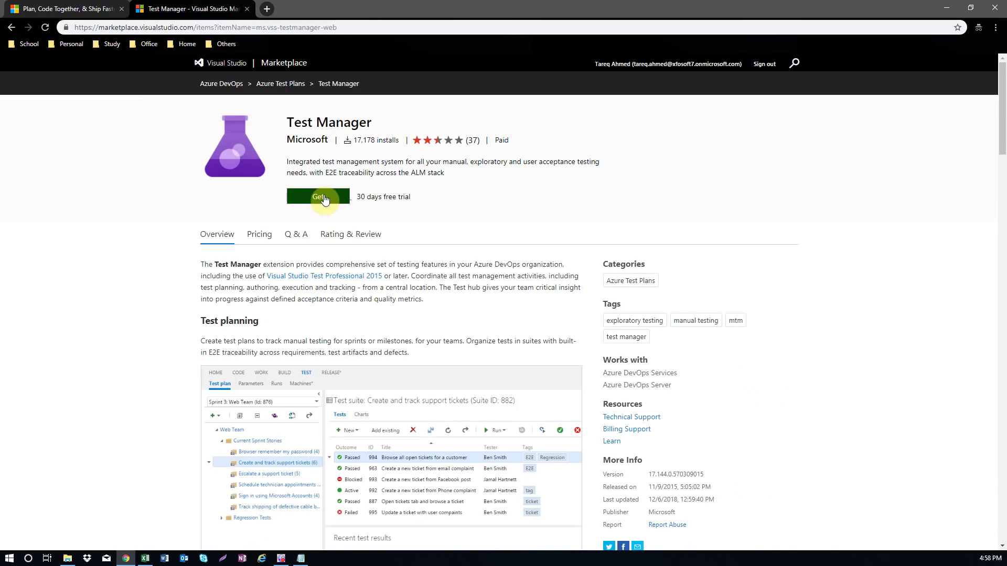
# Step: Get Test Manager on a 30-day free trial and proceed back to the organization
pyautogui.click(349, 198)
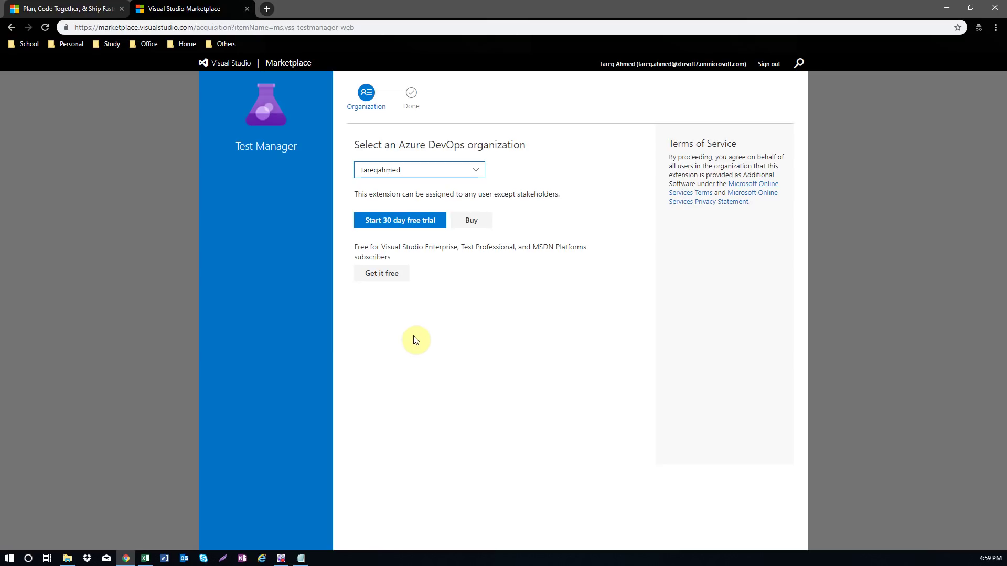
pyautogui.click(410, 228)
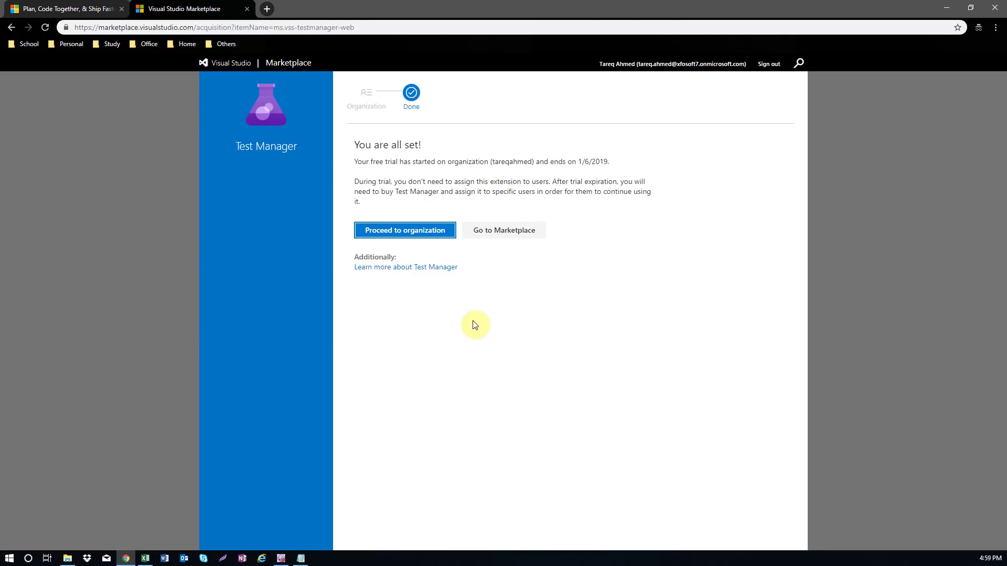
pyautogui.click(407, 231)
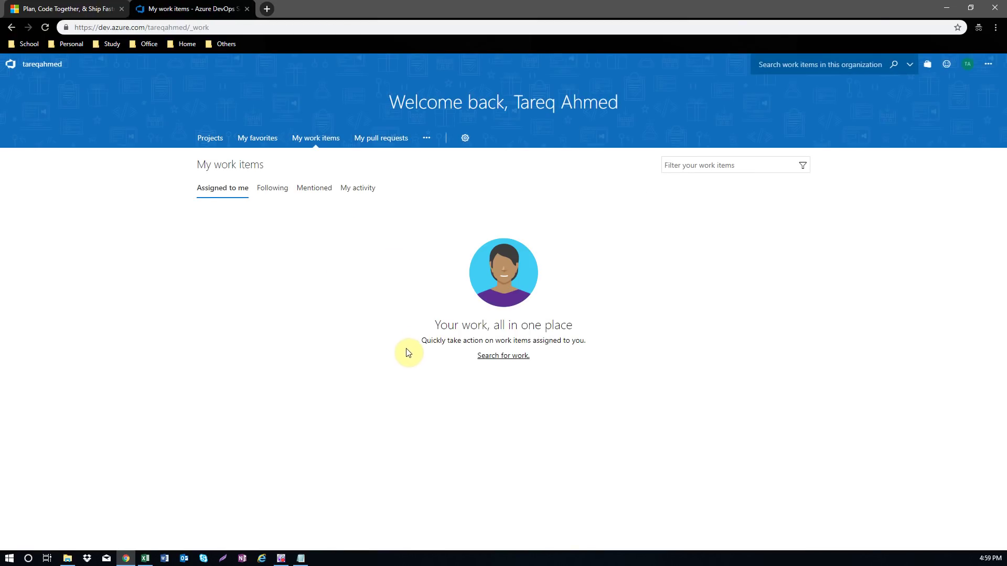
# Step: Go to the Retail1 project's Test Plans and start a new test plan
pyautogui.click(215, 139)
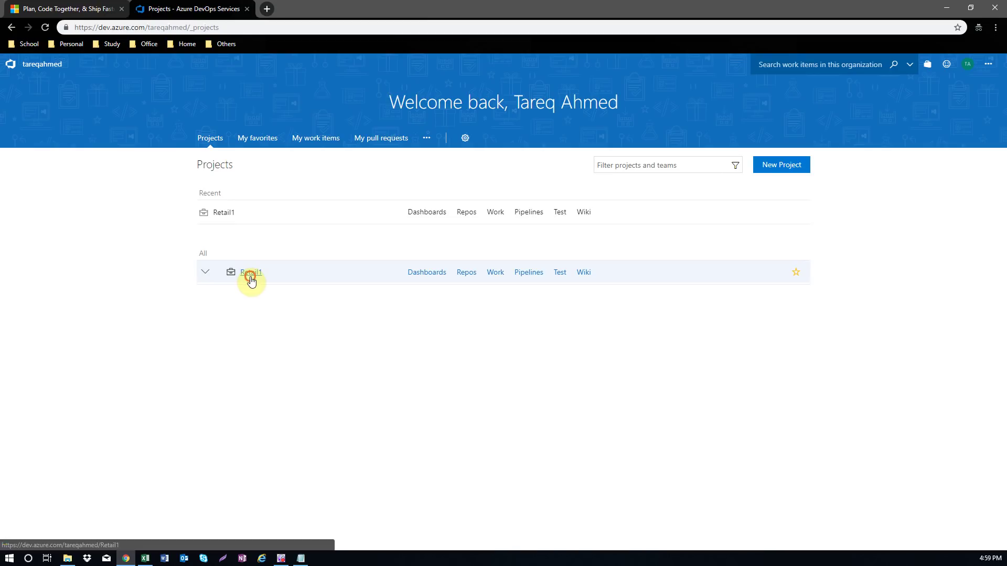
pyautogui.click(251, 273)
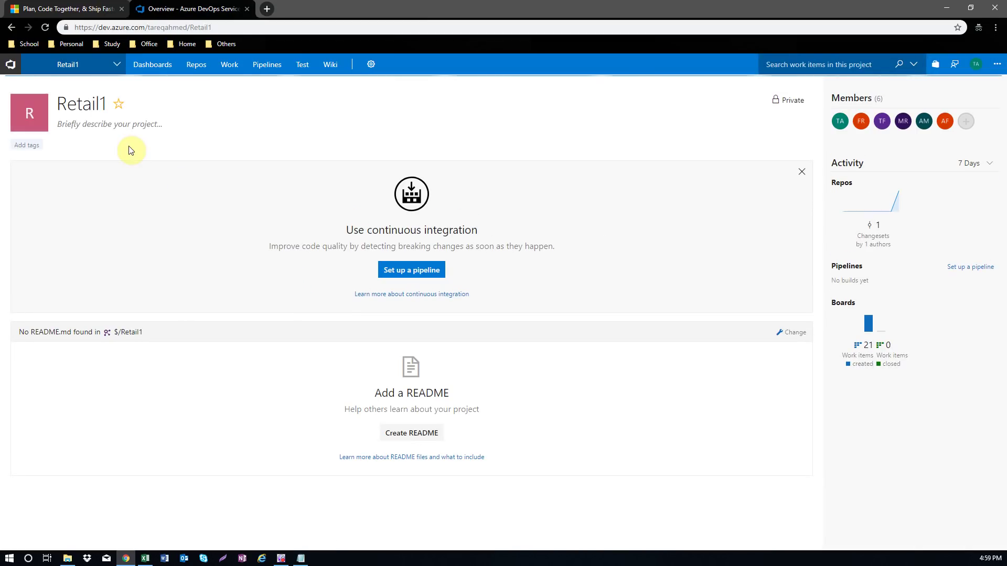
pyautogui.moveTo(301, 67)
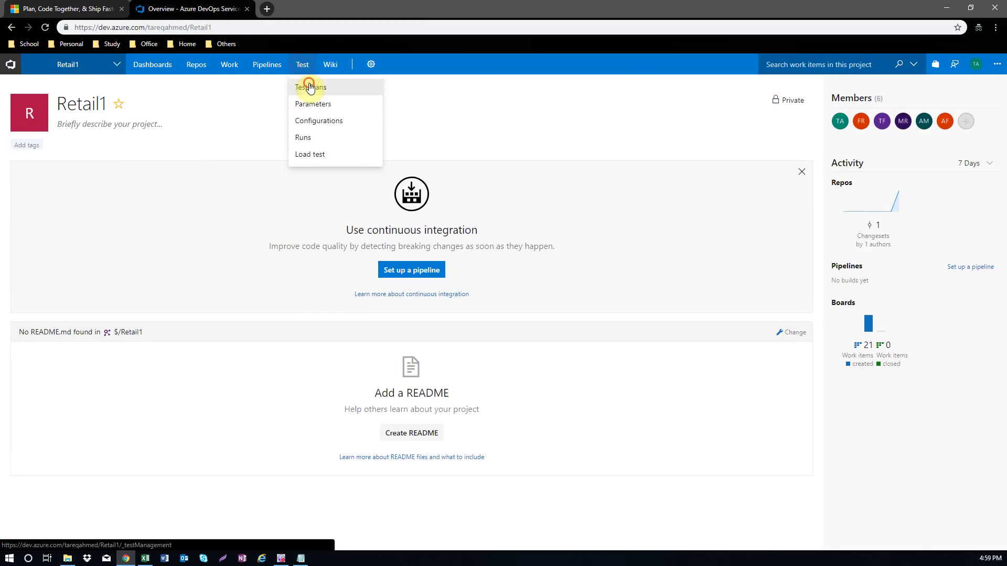
pyautogui.click(308, 88)
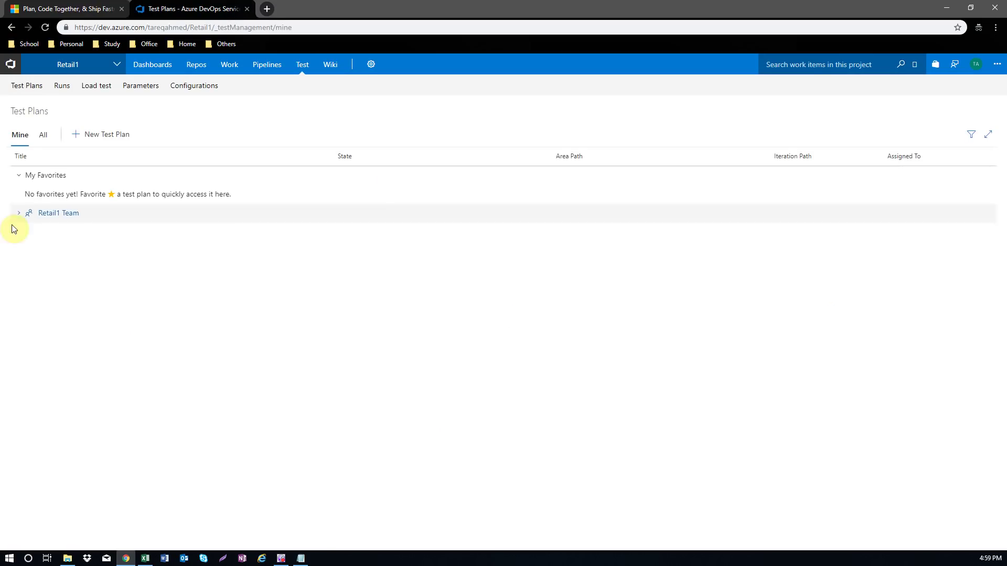
pyautogui.click(91, 138)
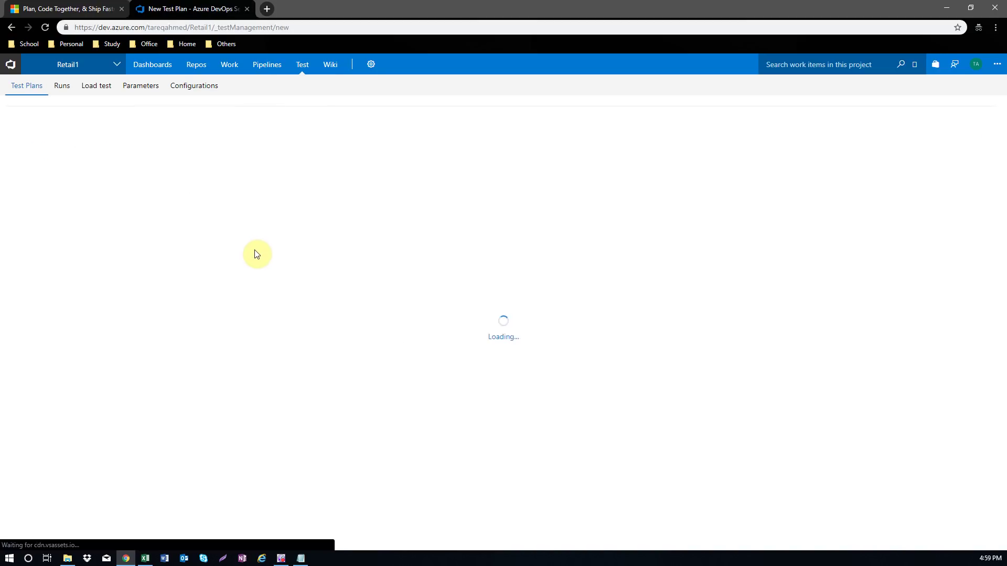
# Step: Create test plan 'Sprint 1' with iteration Retail1\Sprint 1
pyautogui.click(76, 172)
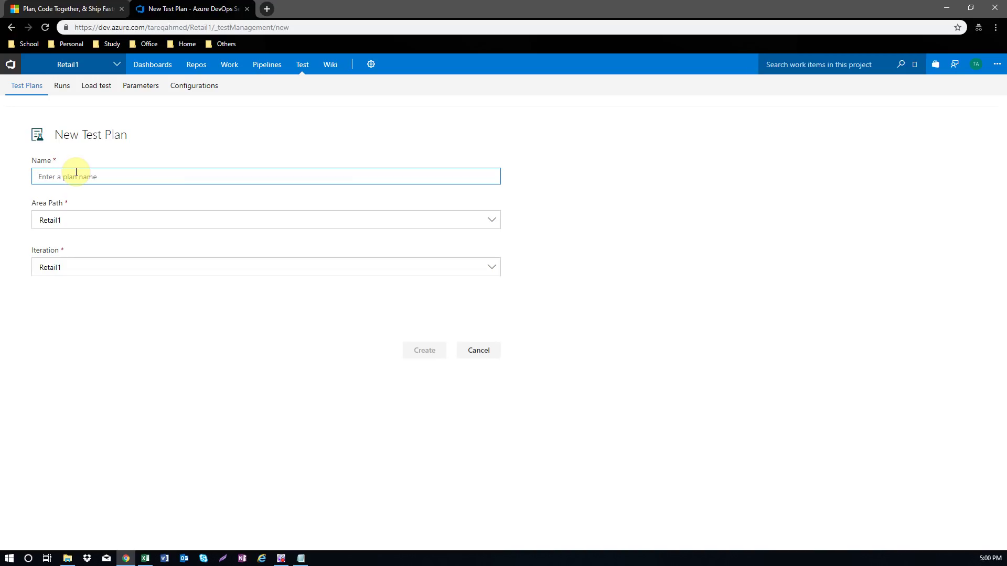
pyautogui.write('Sp')
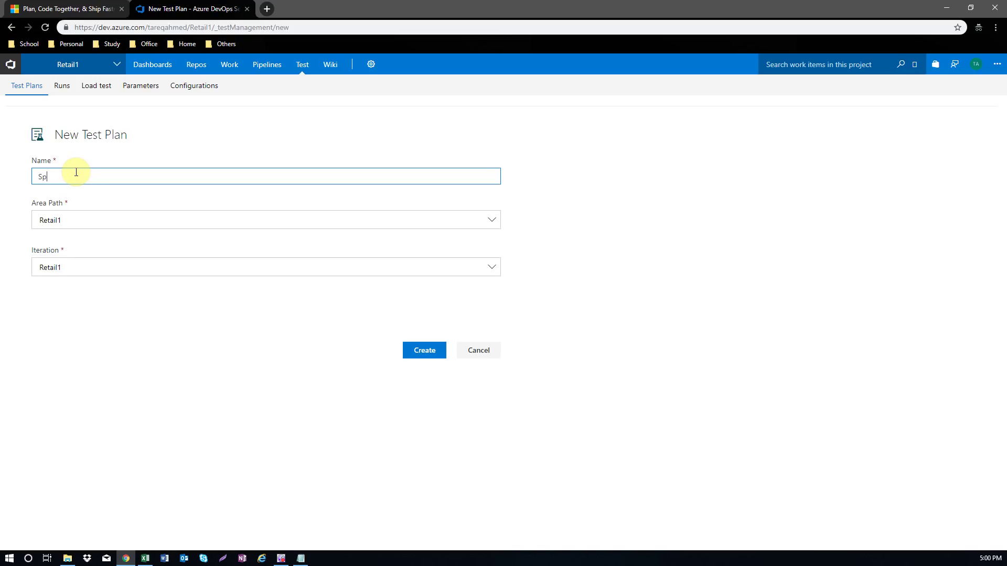
pyautogui.write('rint 1')
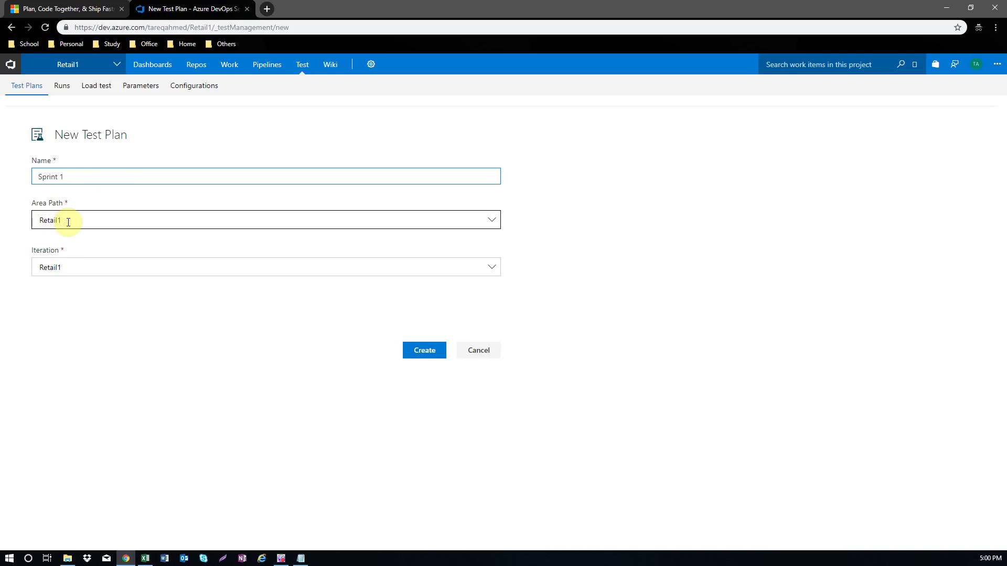
pyautogui.click(434, 276)
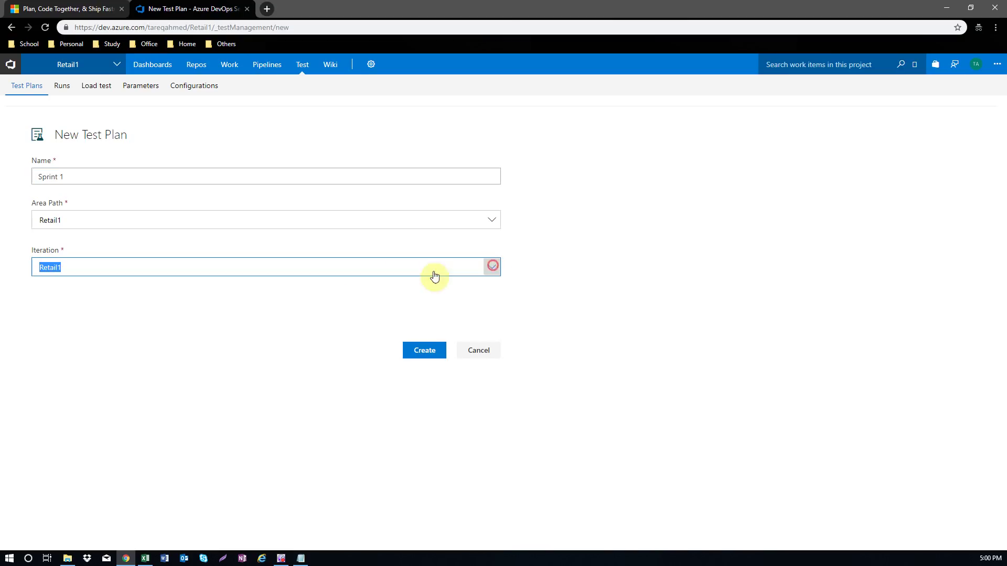
pyautogui.click(61, 340)
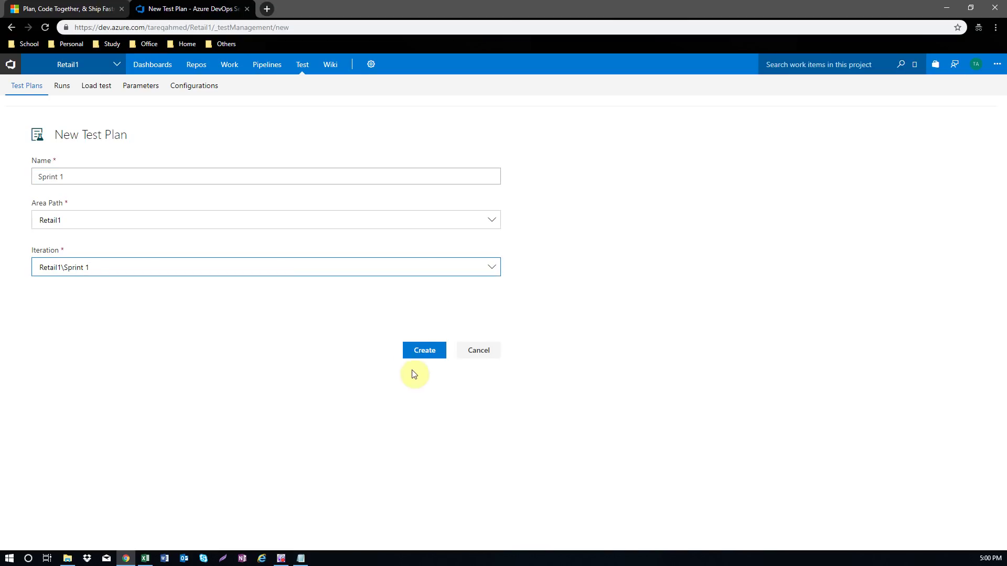
pyautogui.click(422, 349)
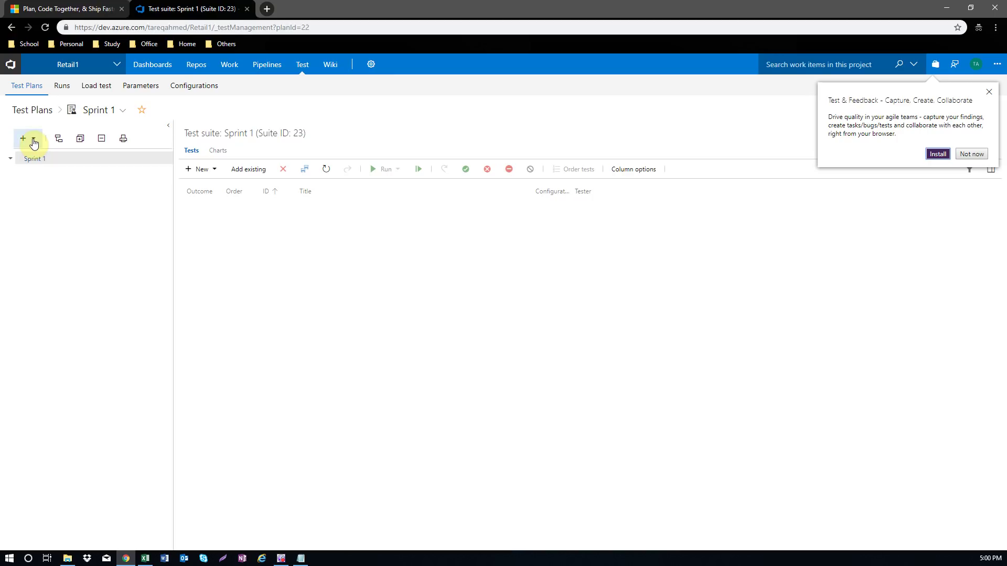
# Step: Add a static suite named 'Functional Testing' under Sprint 1
pyautogui.click(33, 140)
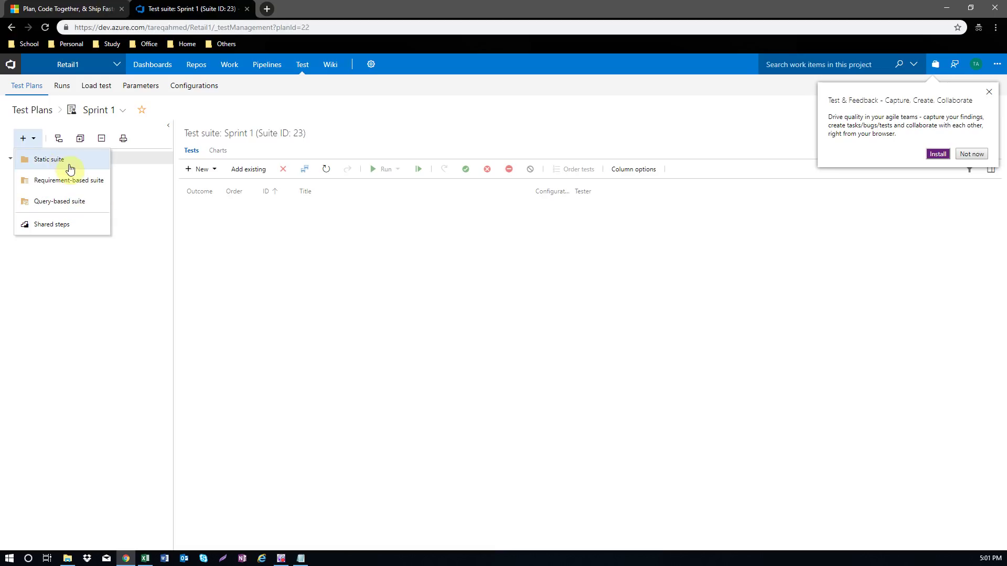
pyautogui.click(50, 158)
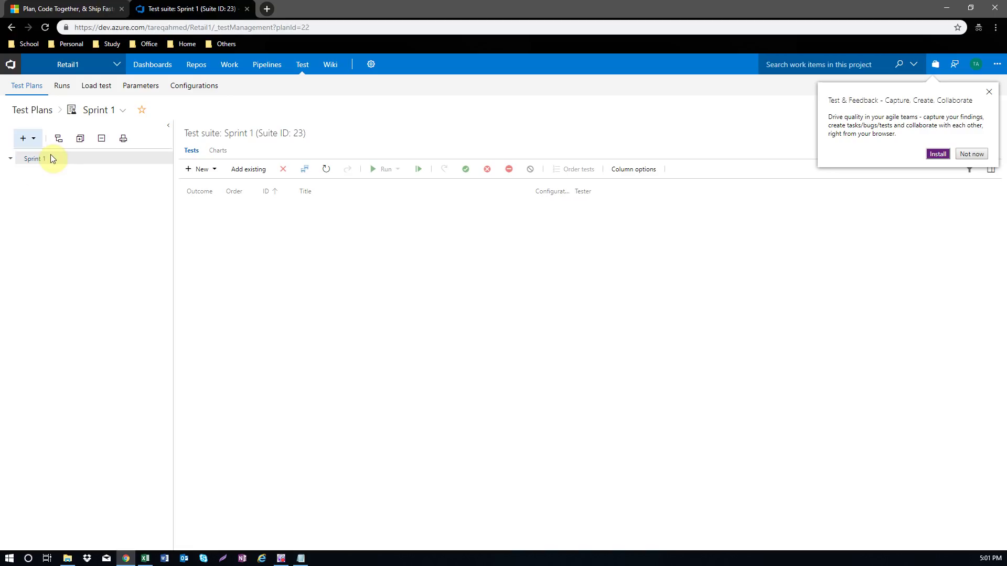
pyautogui.click(31, 139)
pyautogui.click(43, 161)
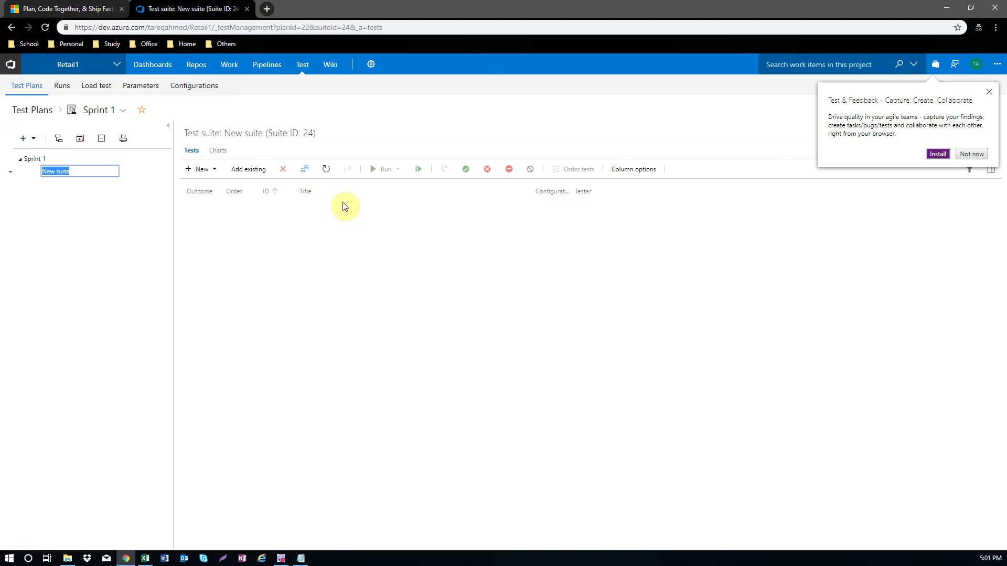
pyautogui.write('Functional Testing')
pyautogui.press('Return')
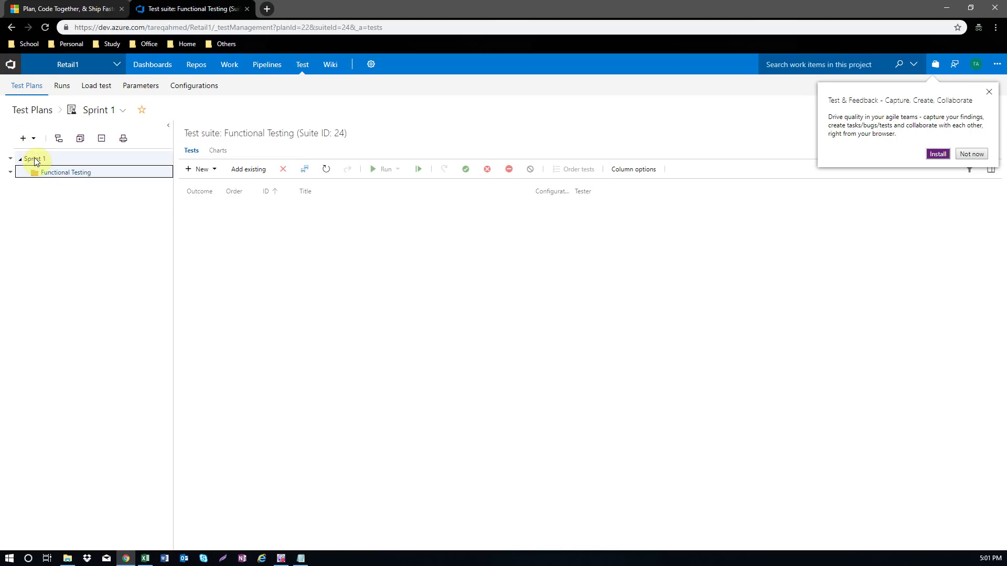
# Step: Add a static suite named 'Integration Testing' under Sprint 1
pyautogui.click(34, 159)
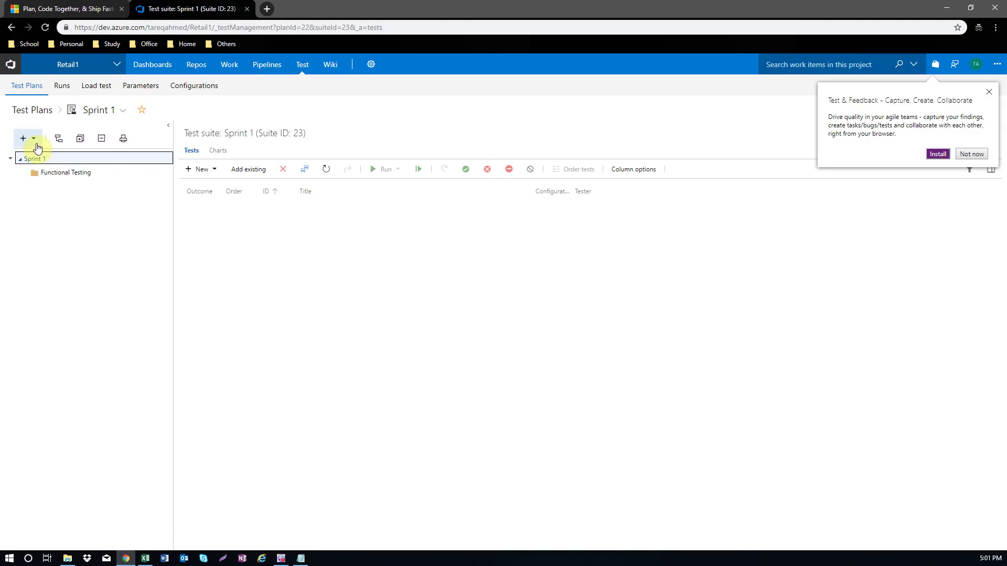
pyautogui.click(35, 143)
pyautogui.click(45, 160)
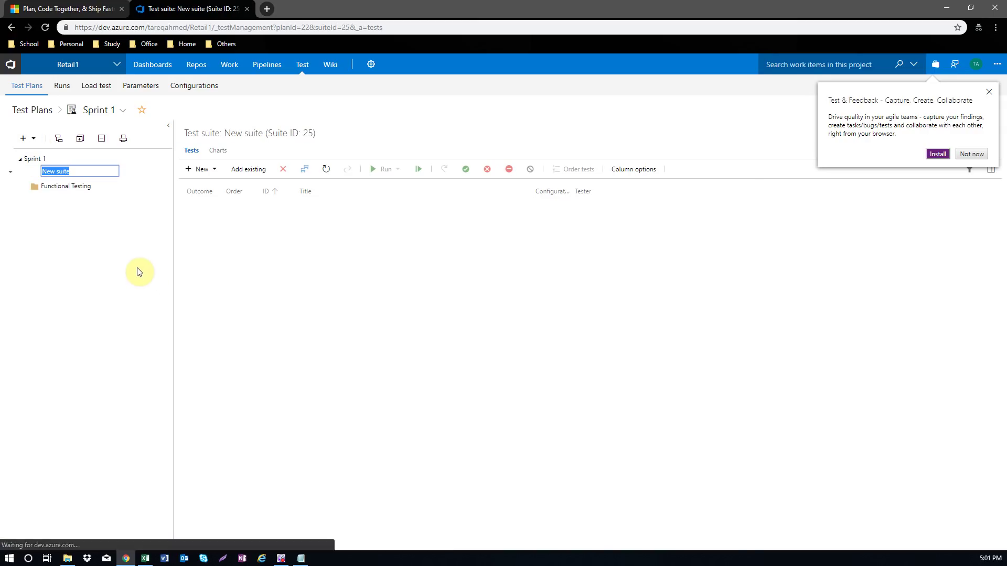
pyautogui.write('Inte')
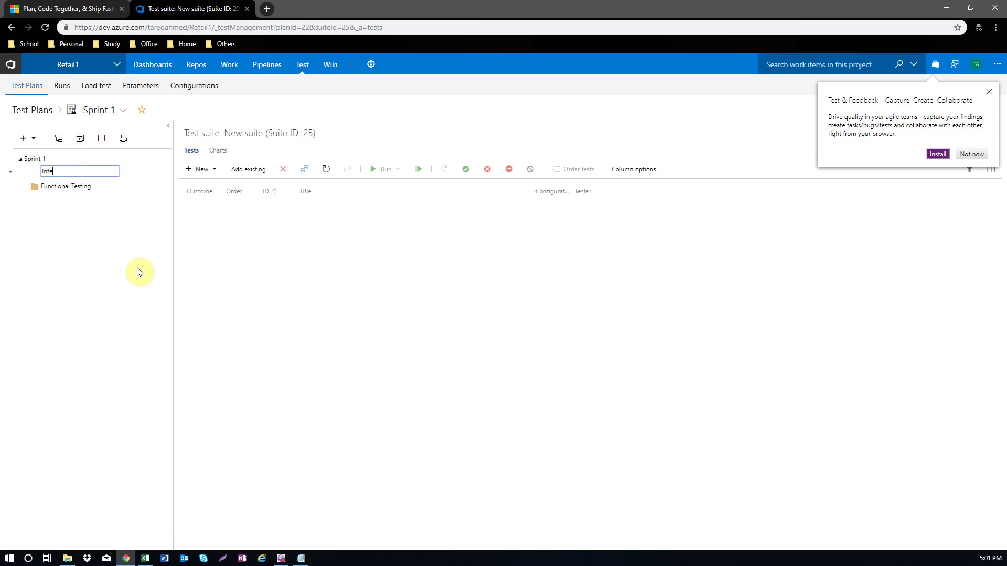
pyautogui.write('gration Testing')
pyautogui.click(102, 280)
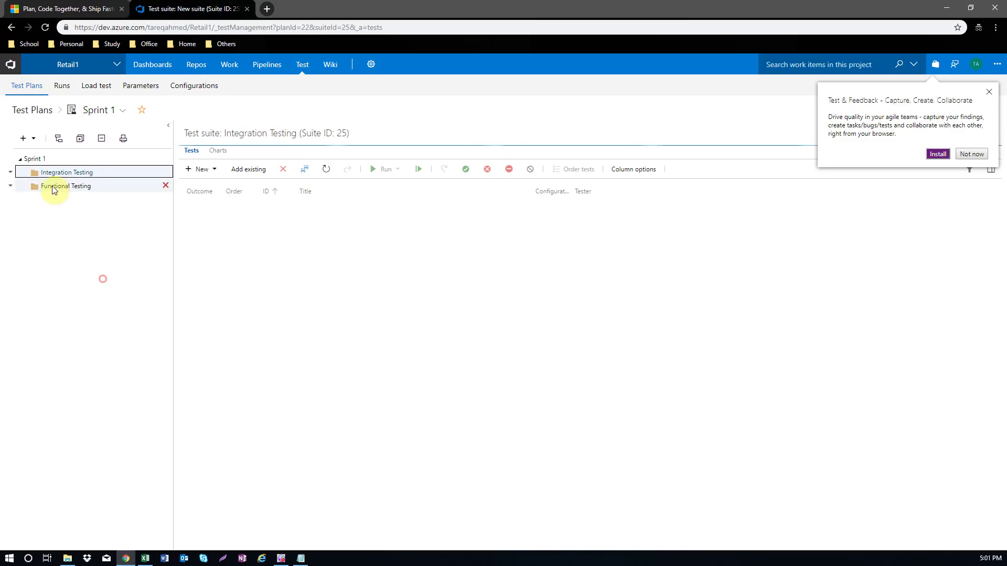
# Step: Add a 'Smoke Testing' static suite under Sprint 1, then select Functional Testing
pyautogui.click(34, 158)
pyautogui.click(35, 139)
pyautogui.click(41, 159)
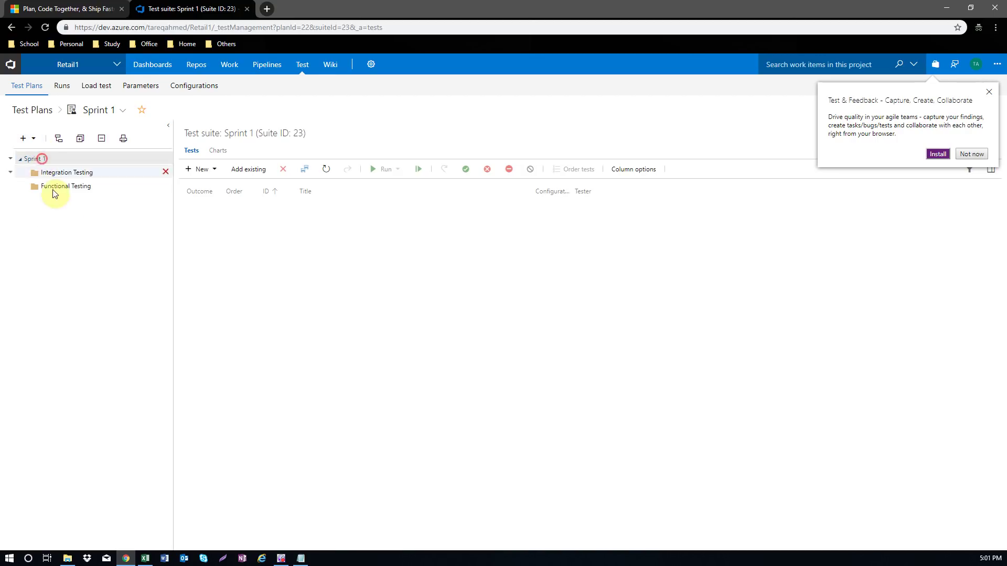
pyautogui.write('AS')
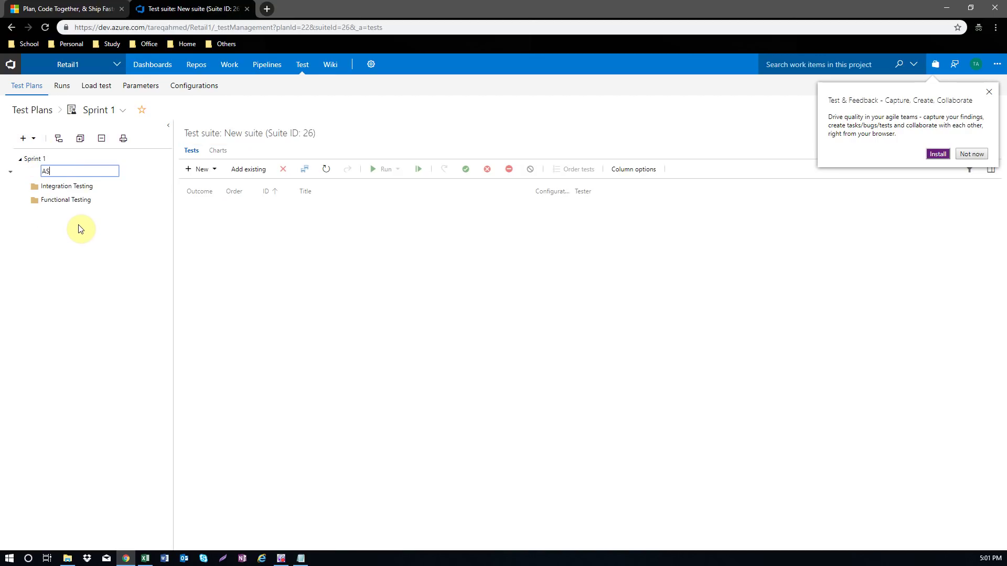
pyautogui.write('moke Testing')
pyautogui.click(115, 238)
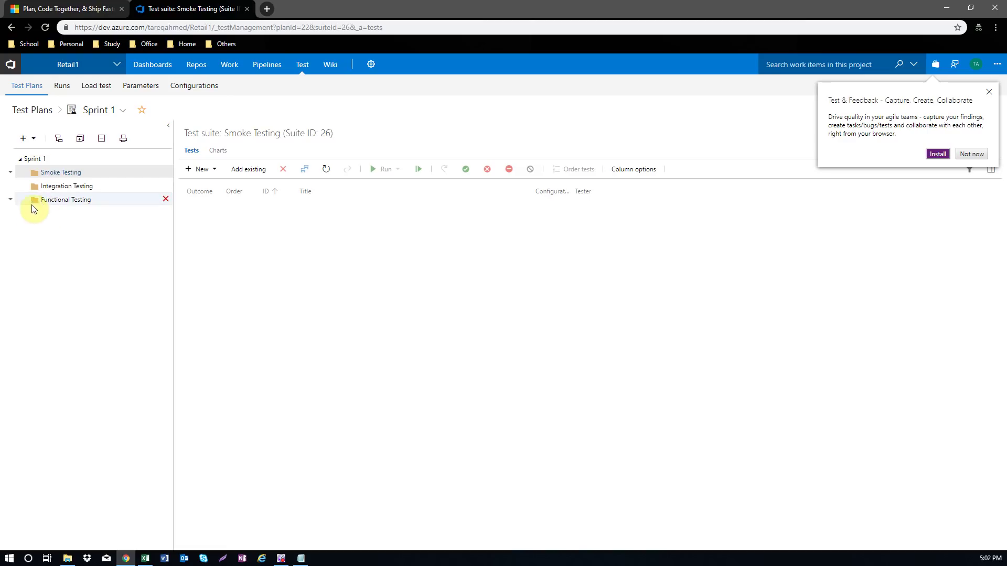
pyautogui.click(66, 201)
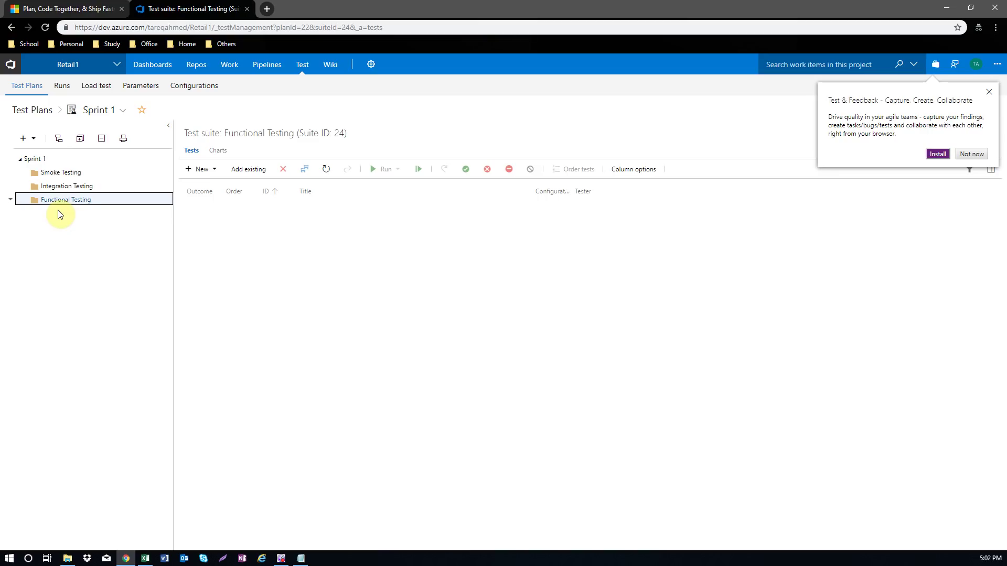
# Step: Choose to add a requirement-based suite under Functional Testing
pyautogui.click(34, 140)
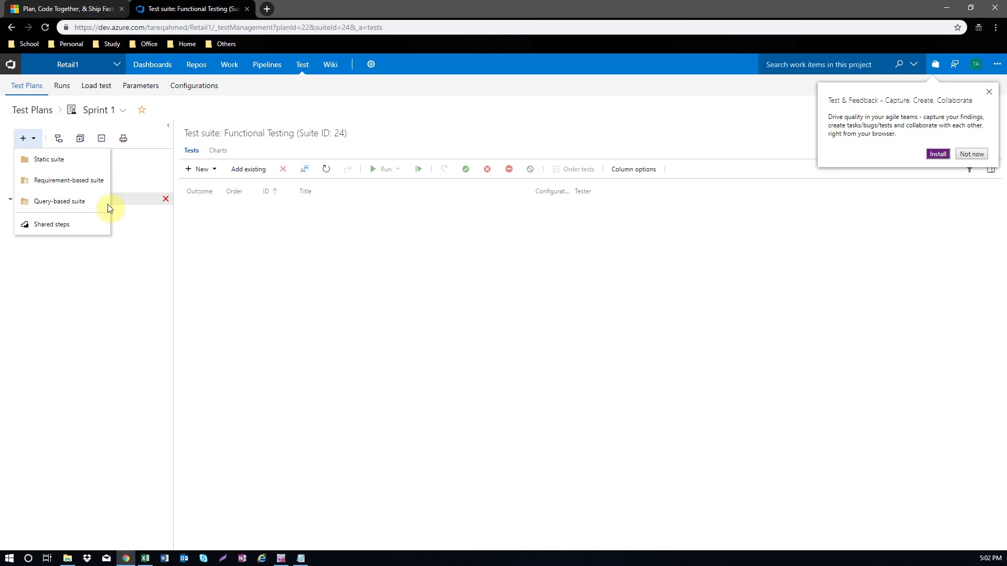
pyautogui.click(75, 182)
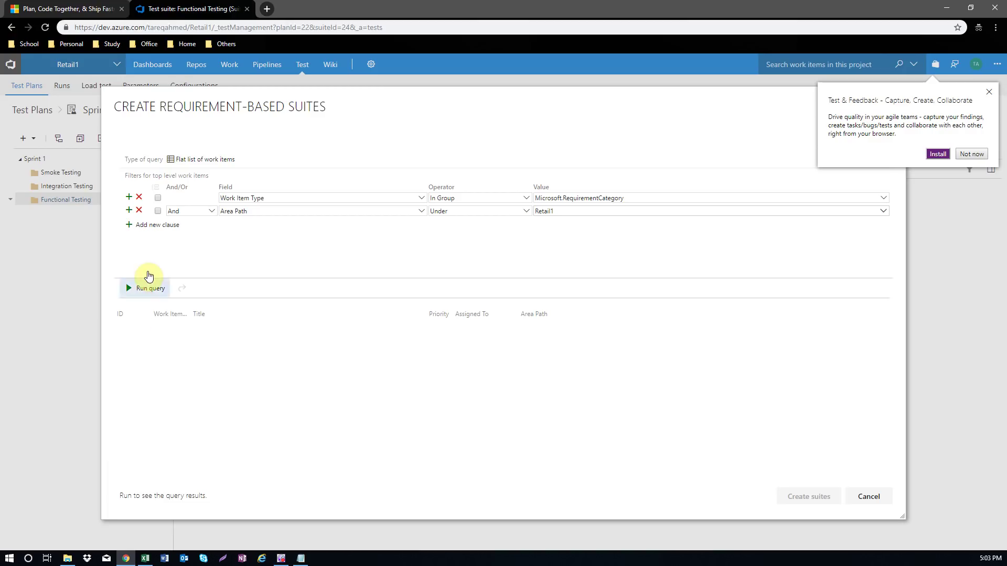
# Step: Run the requirement query, then add a third clause on the Work Item Type field
pyautogui.click(148, 288)
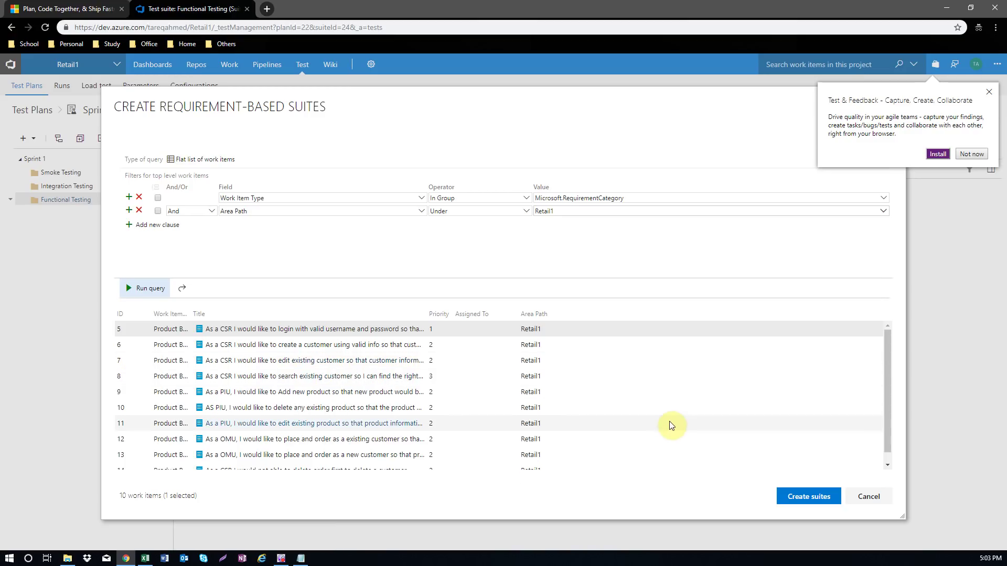
pyautogui.click(151, 225)
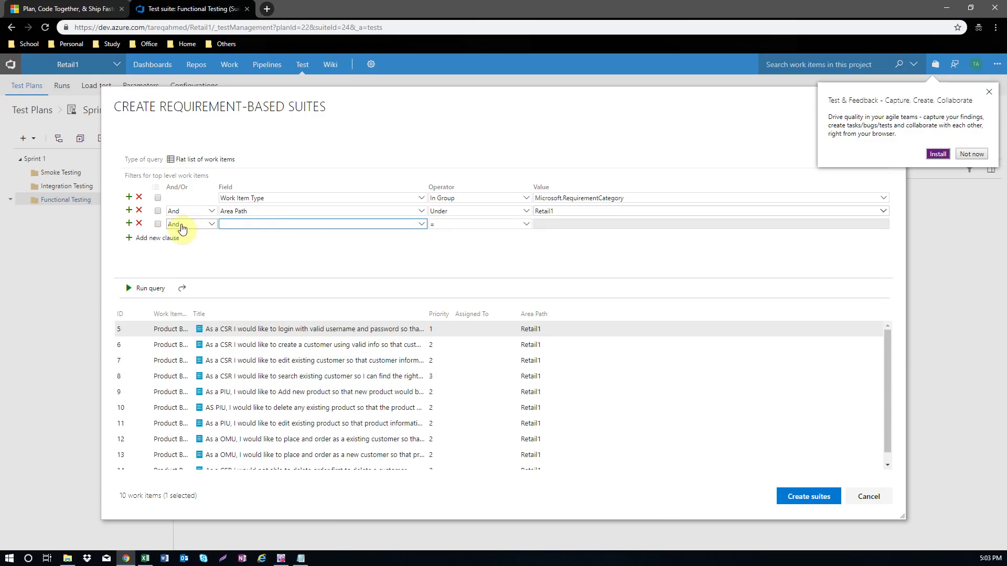
pyautogui.click(422, 224)
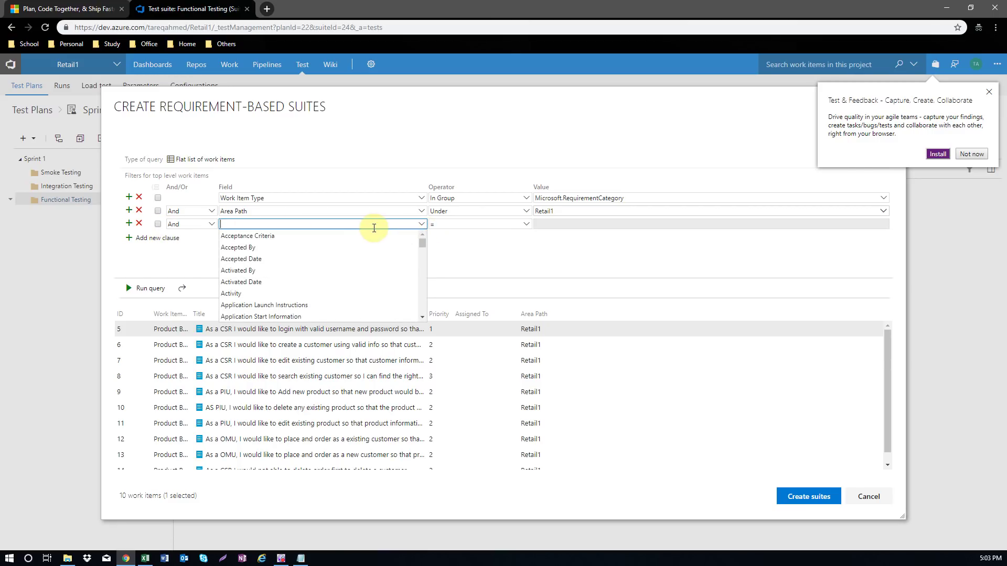
pyautogui.scroll(-3, 357, 277)
pyautogui.scroll(-5, 359, 279)
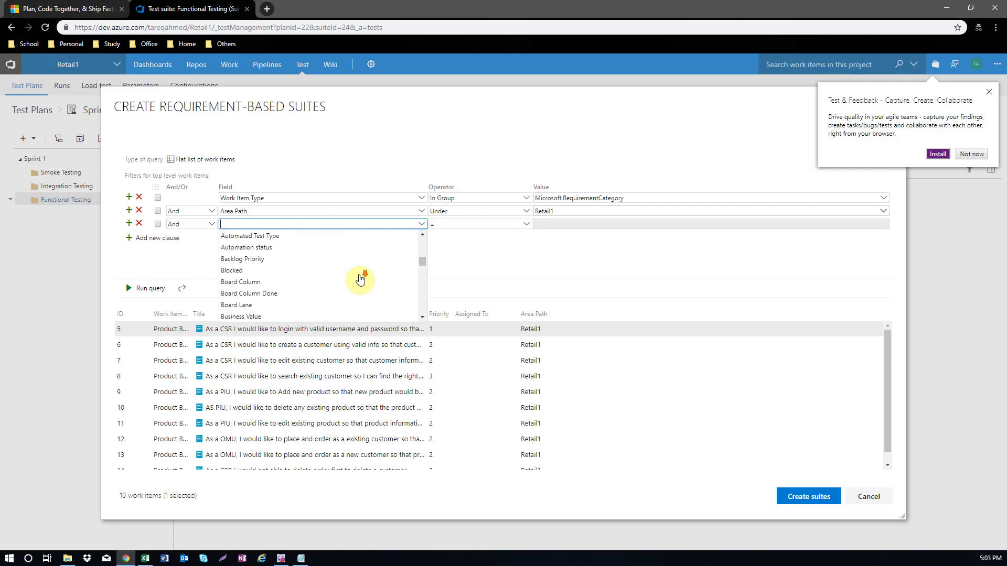
pyautogui.scroll(-5, 360, 281)
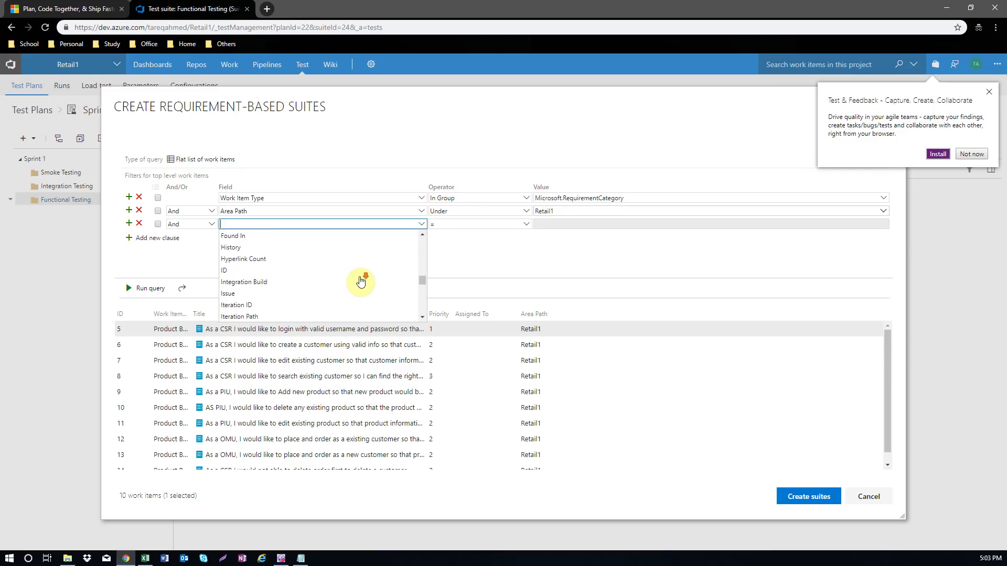
pyautogui.scroll(1, 360, 281)
pyautogui.scroll(-10, 361, 282)
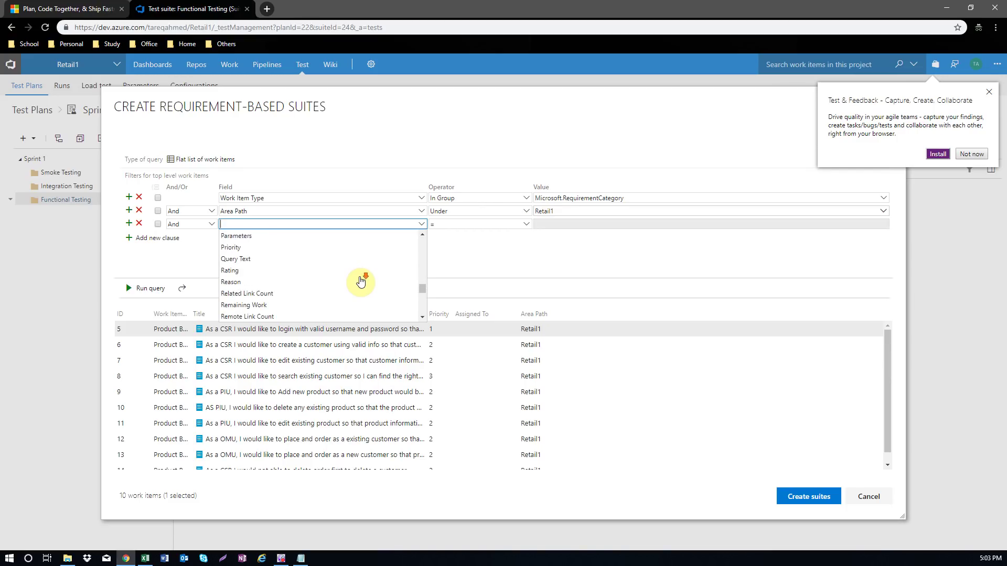
pyautogui.scroll(-5, 361, 281)
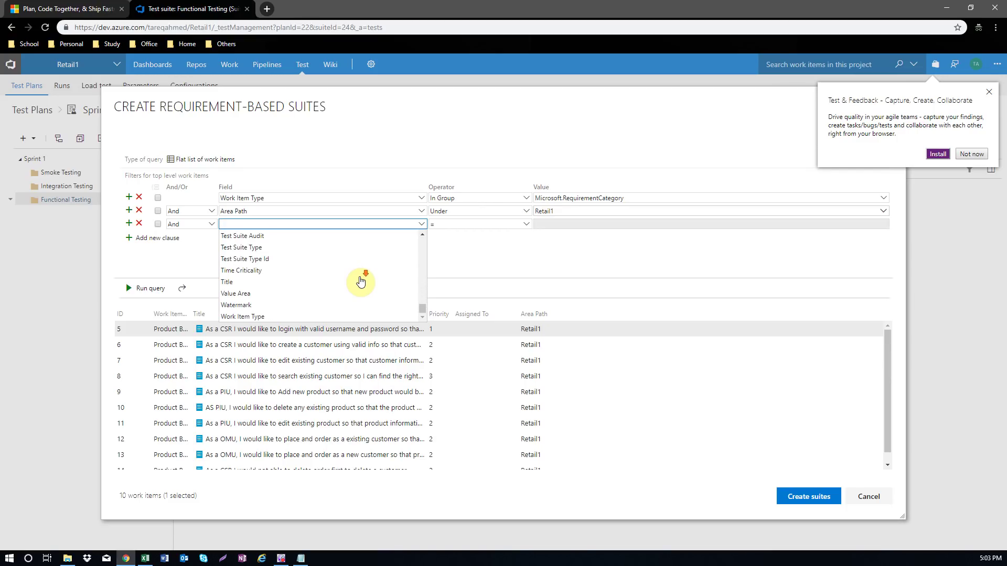
pyautogui.click(276, 317)
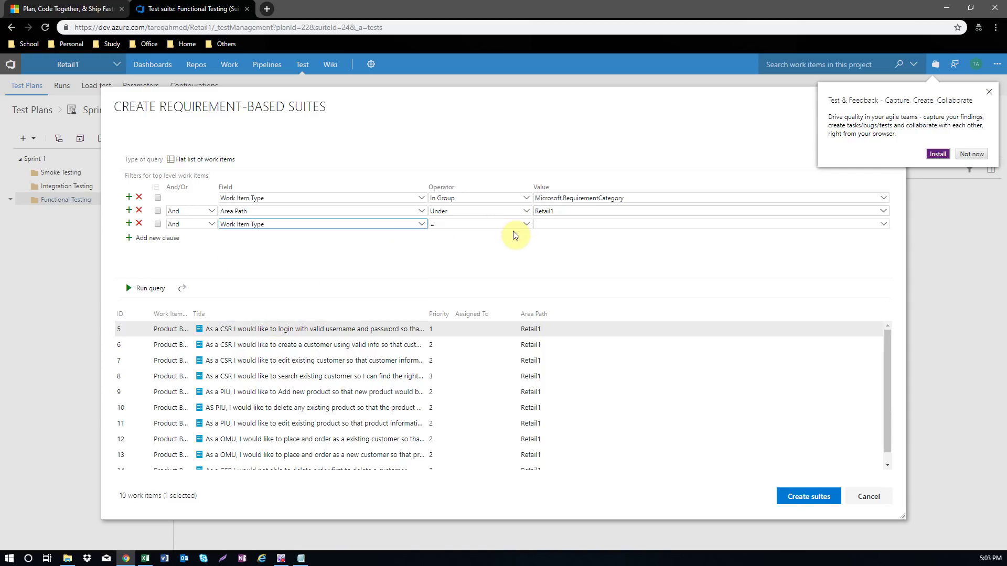
# Step: Set the clause value to Product Backlog Item, rerun the query, and create suites
pyautogui.click(420, 226)
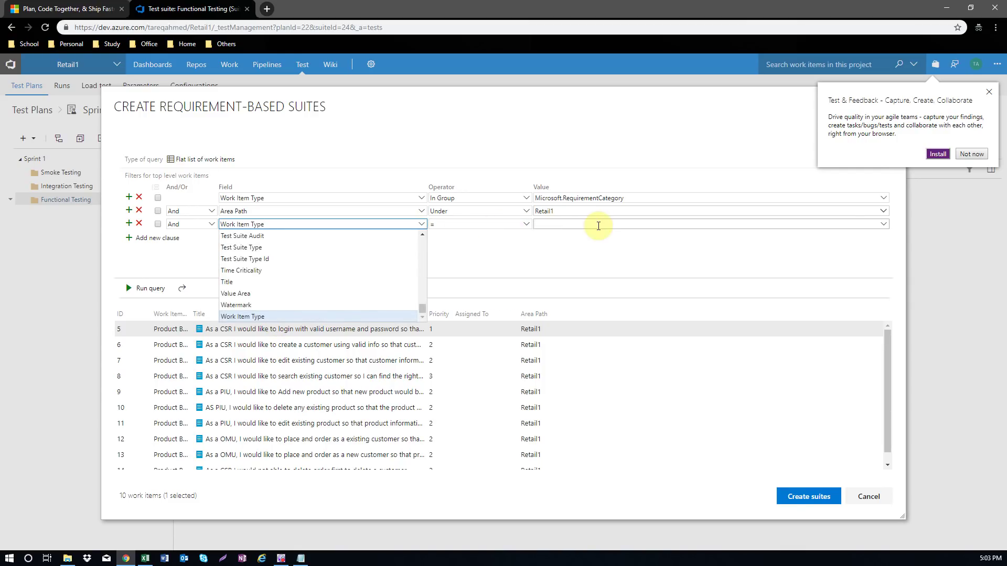
pyautogui.click(599, 226)
pyautogui.click(883, 224)
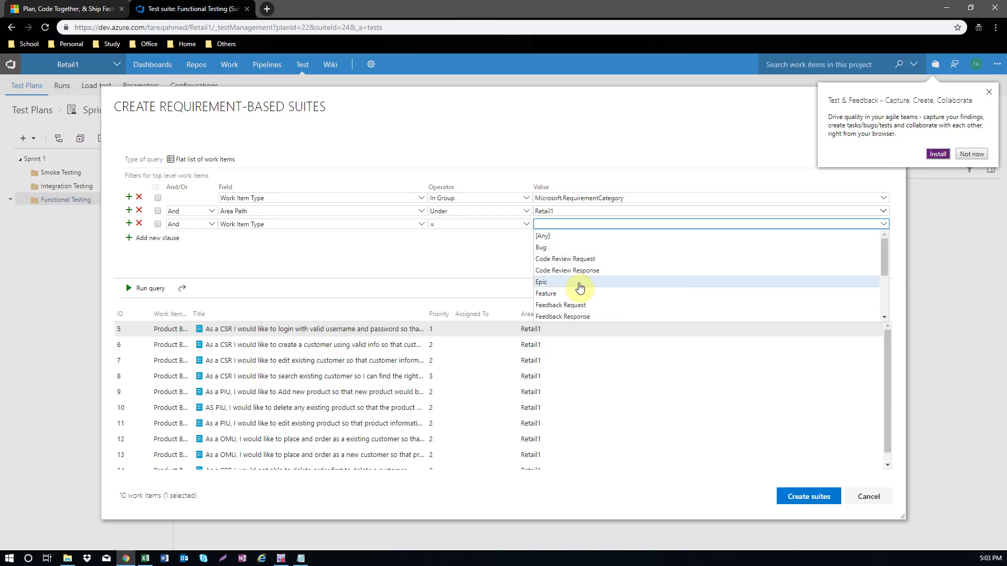
pyautogui.scroll(-3, 577, 295)
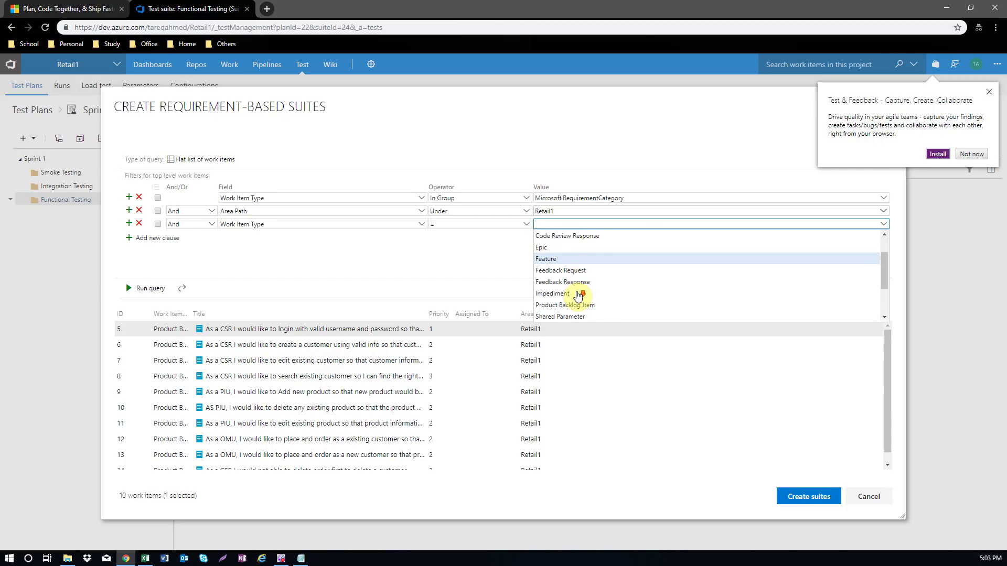
pyautogui.click(575, 305)
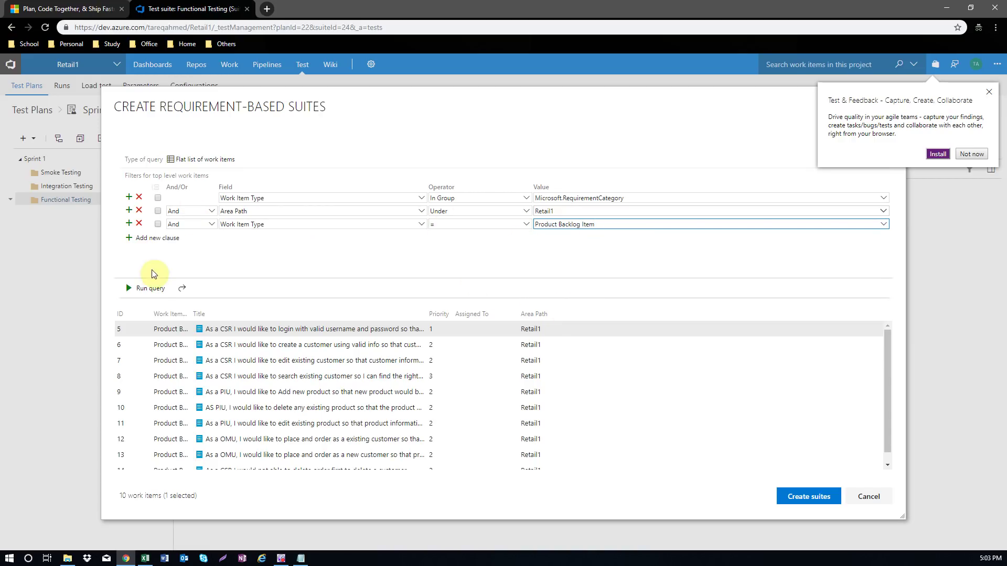
pyautogui.click(146, 288)
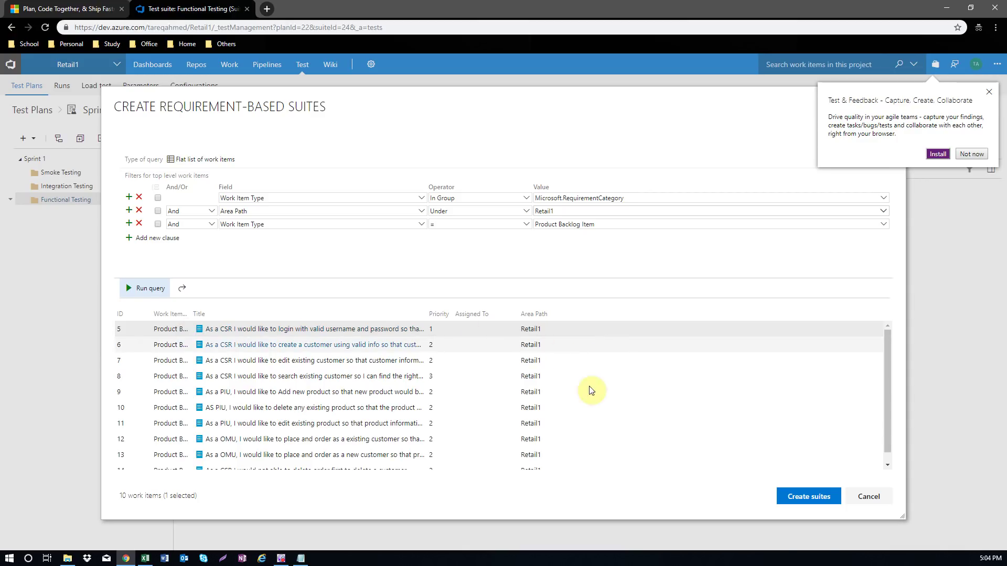
pyautogui.click(822, 506)
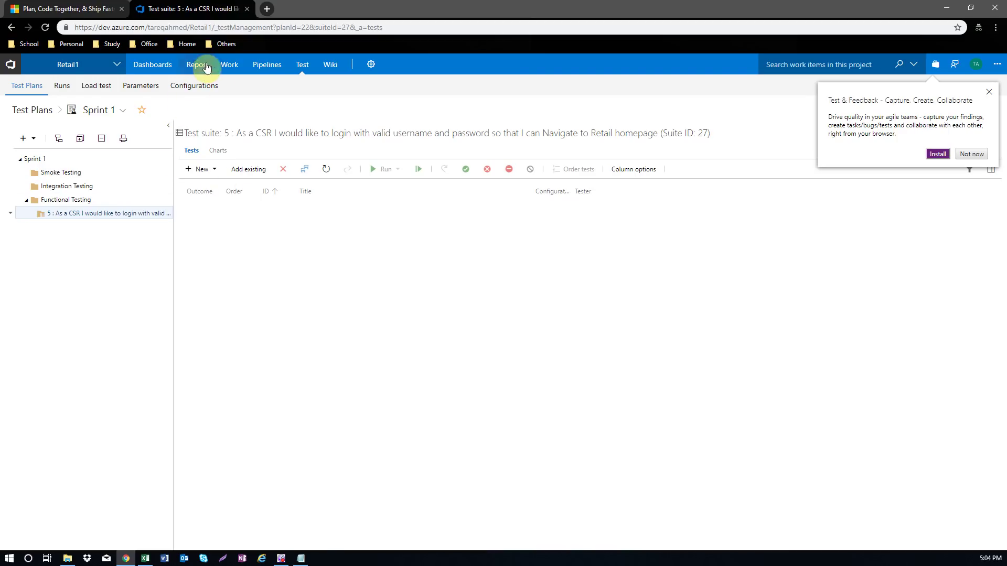
# Step: Bring up the context menu for Backlogs under the Work menu
pyautogui.moveTo(227, 71)
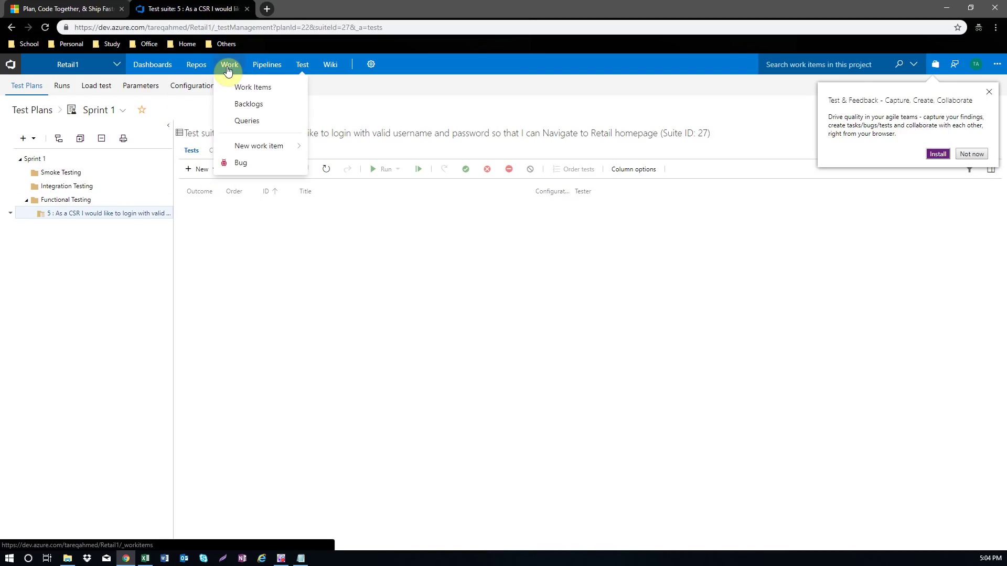
pyautogui.rightClick(238, 108)
# Step: Open Backlogs in a new tab and view Product Backlog Item 5, the CSR valid-login story
pyautogui.click(248, 113)
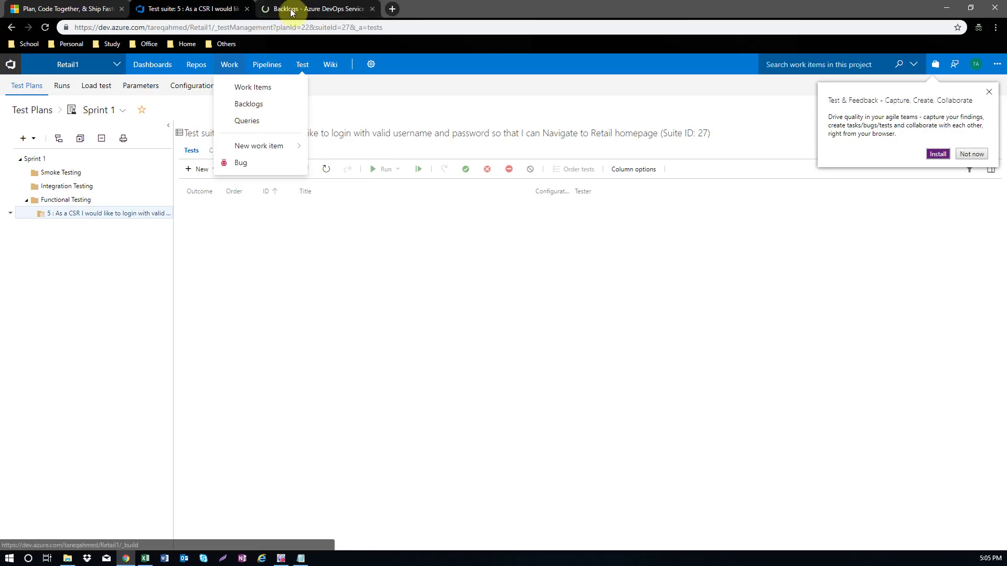
pyautogui.click(291, 9)
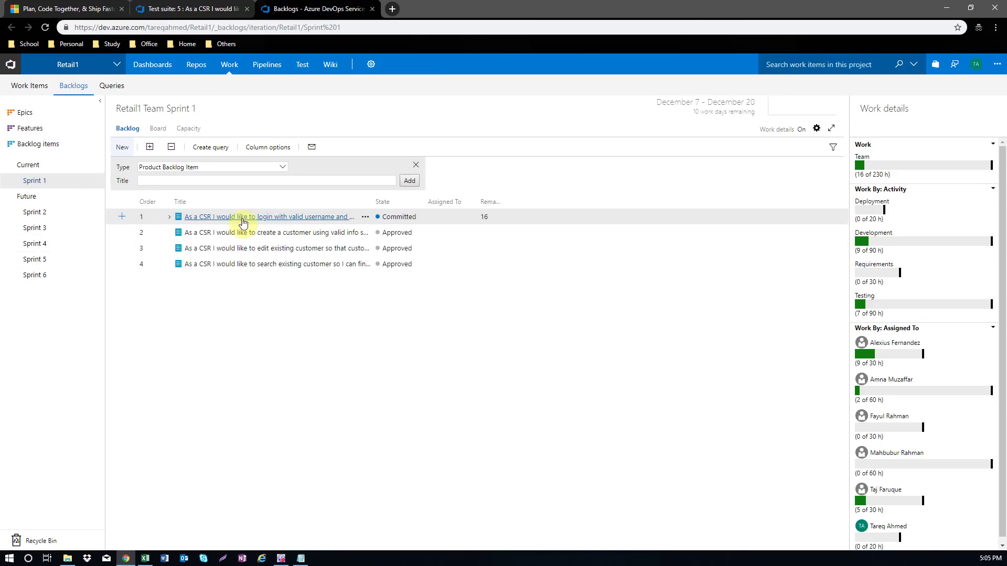
pyautogui.click(270, 218)
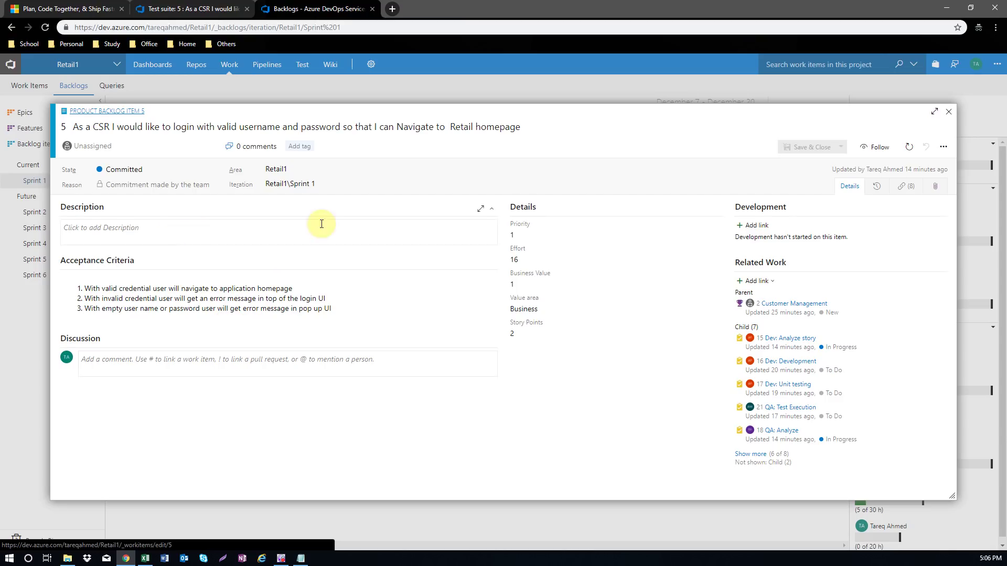
# Step: Return to the 'Test suite: 5' tab showing requirement-based suite 27
pyautogui.click(202, 9)
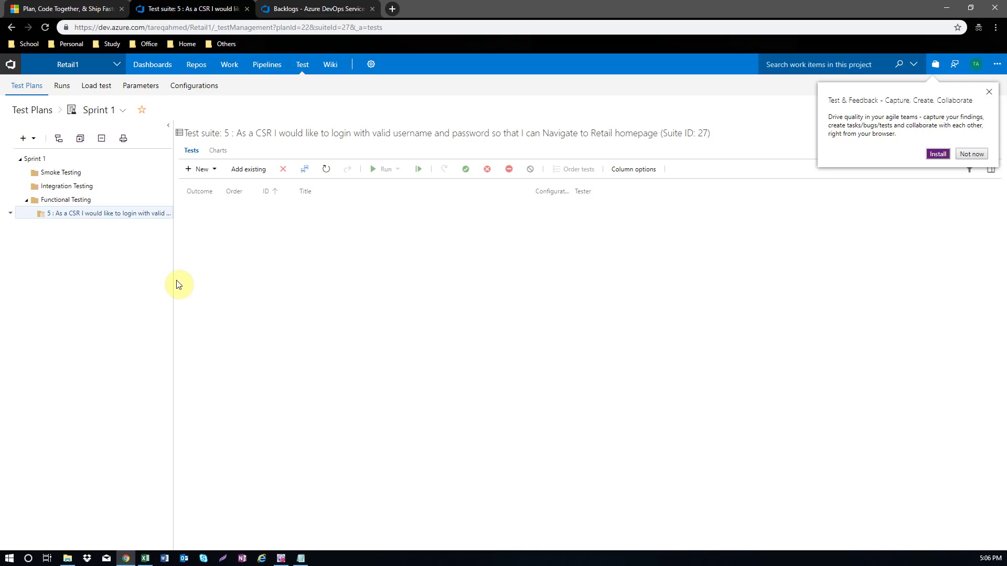
# Step: Create a new test case in suite 27 from the New dropdown
pyautogui.click(215, 169)
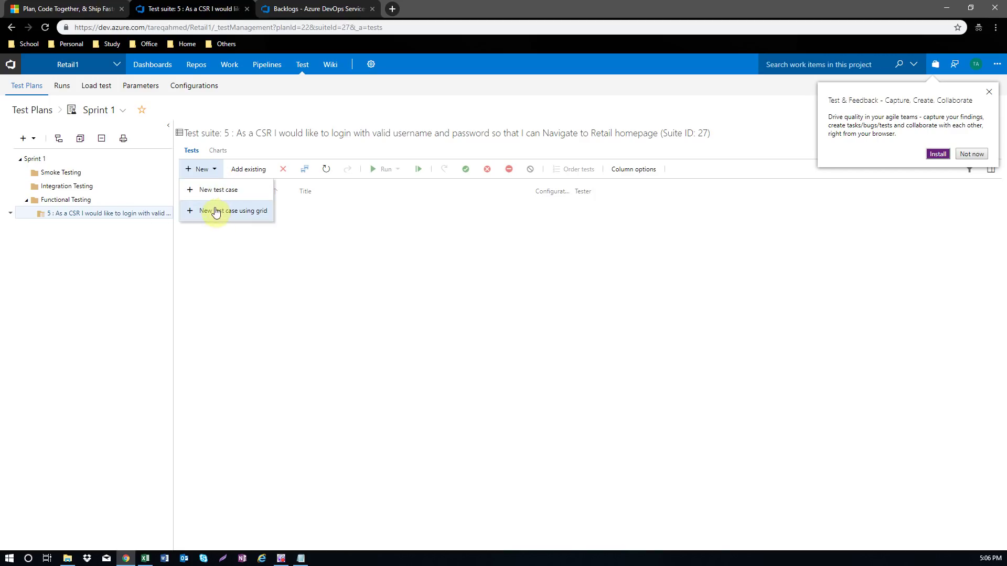
pyautogui.click(152, 175)
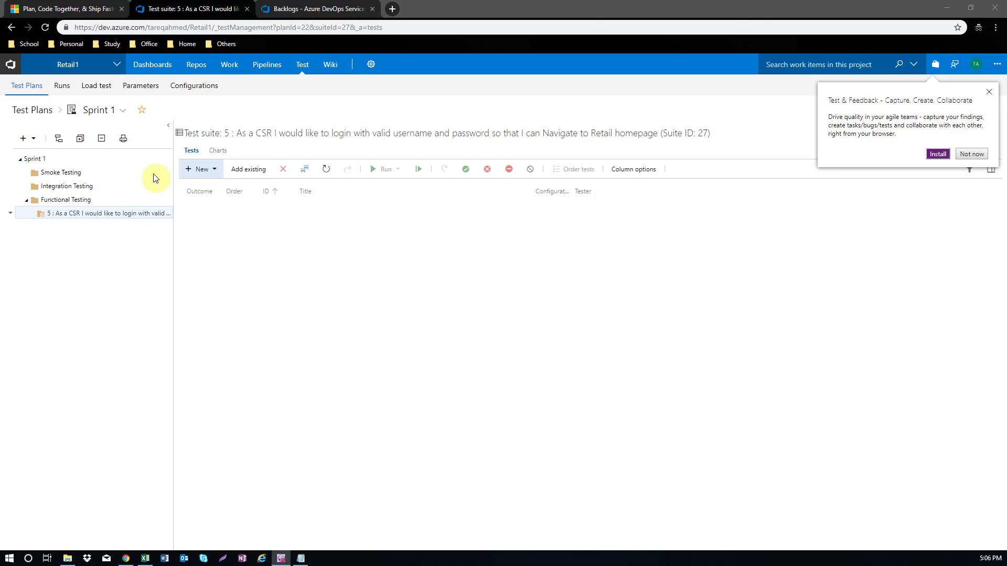
pyautogui.click(212, 170)
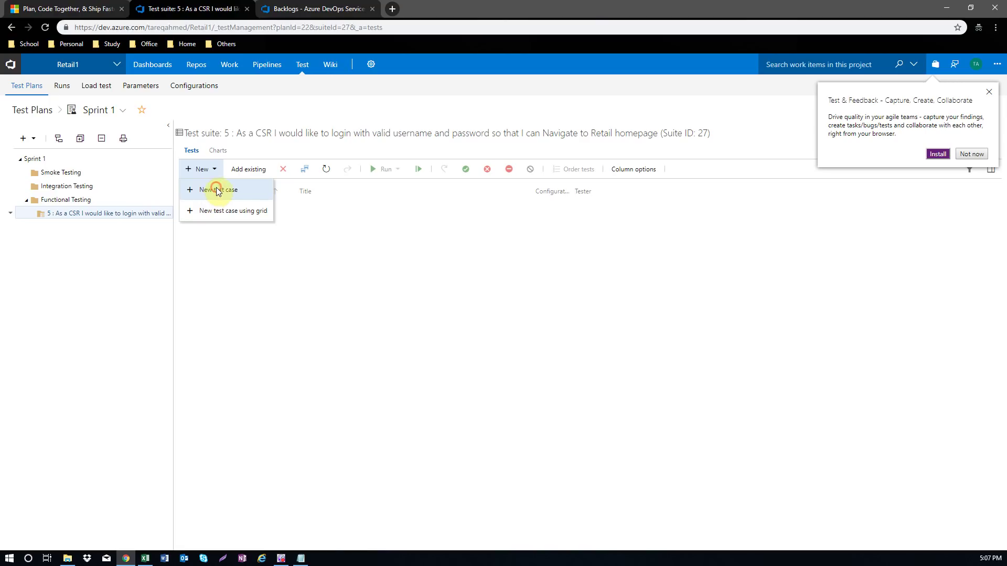
pyautogui.click(216, 192)
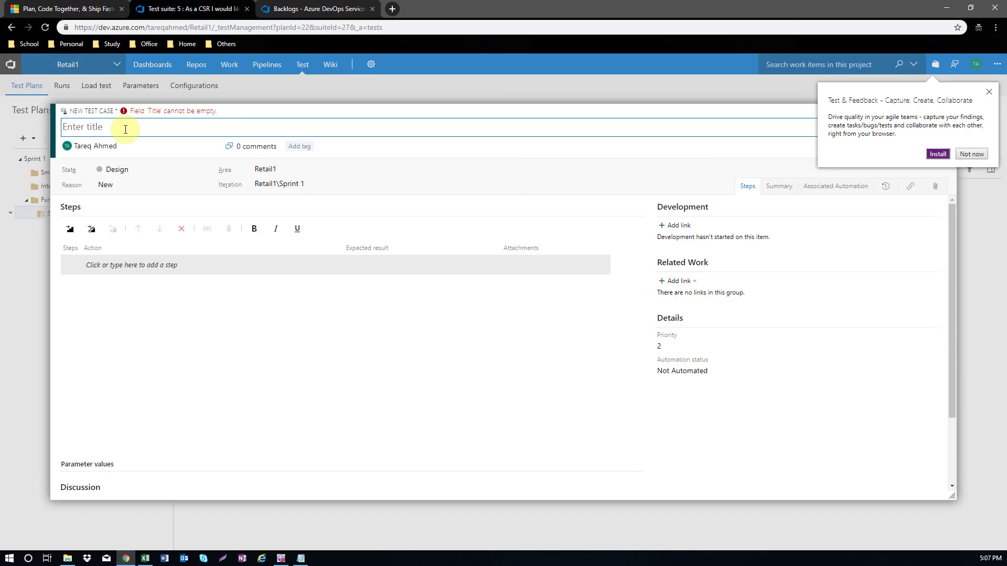
# Step: Title the new test case 'Successful Login', keep its state Design, and show the Summary description
pyautogui.click(989, 92)
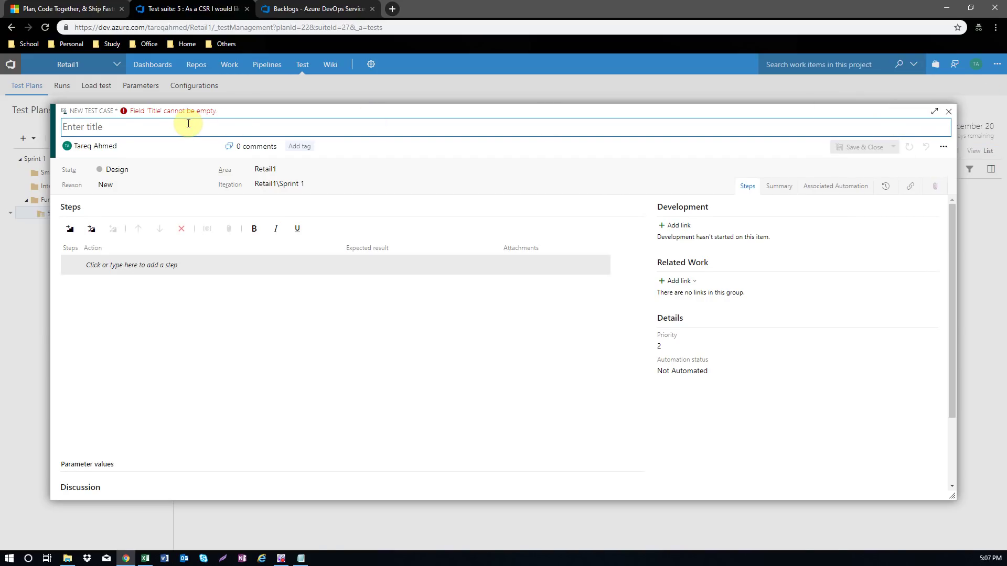
pyautogui.write('Succ')
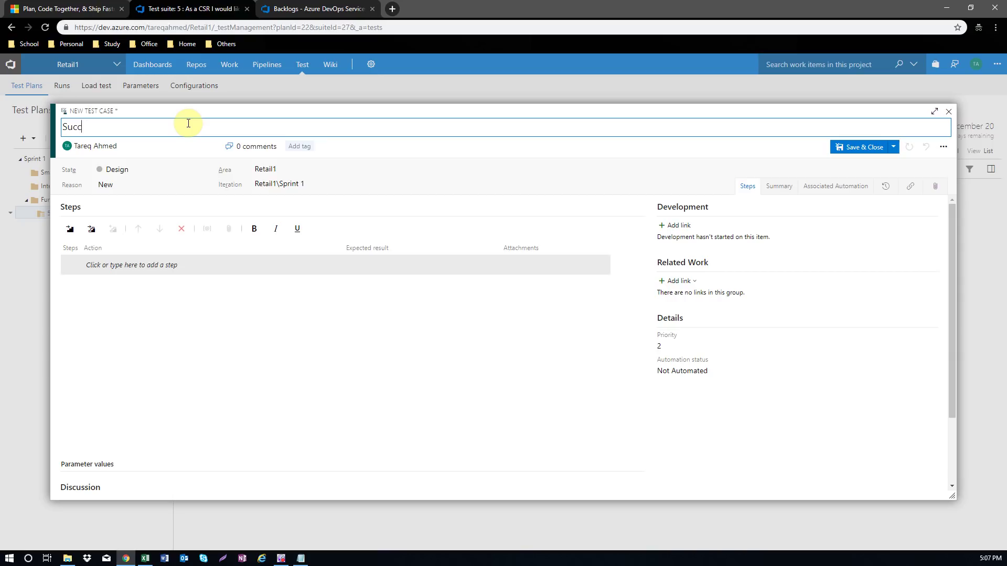
pyautogui.write('essful Login')
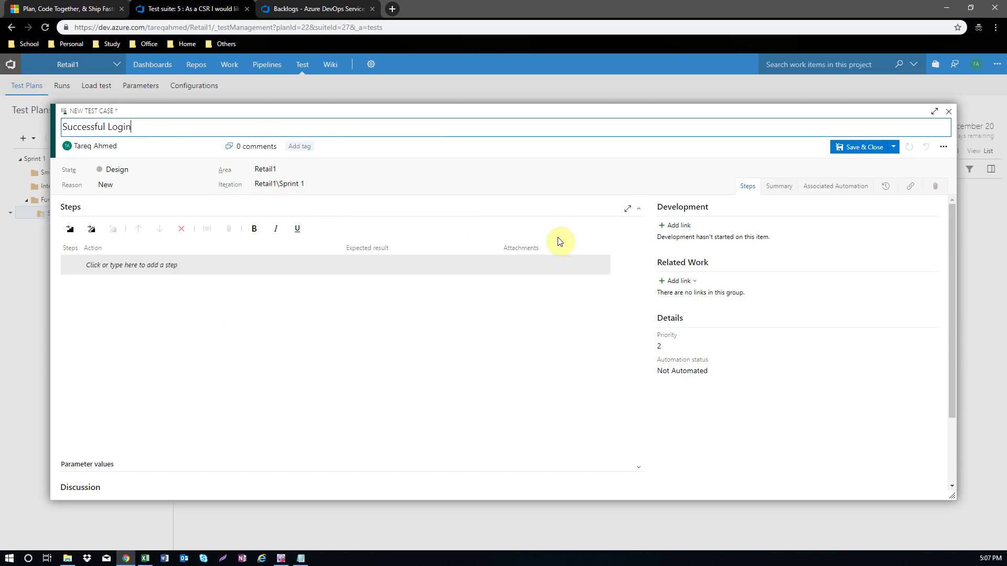
pyautogui.click(209, 174)
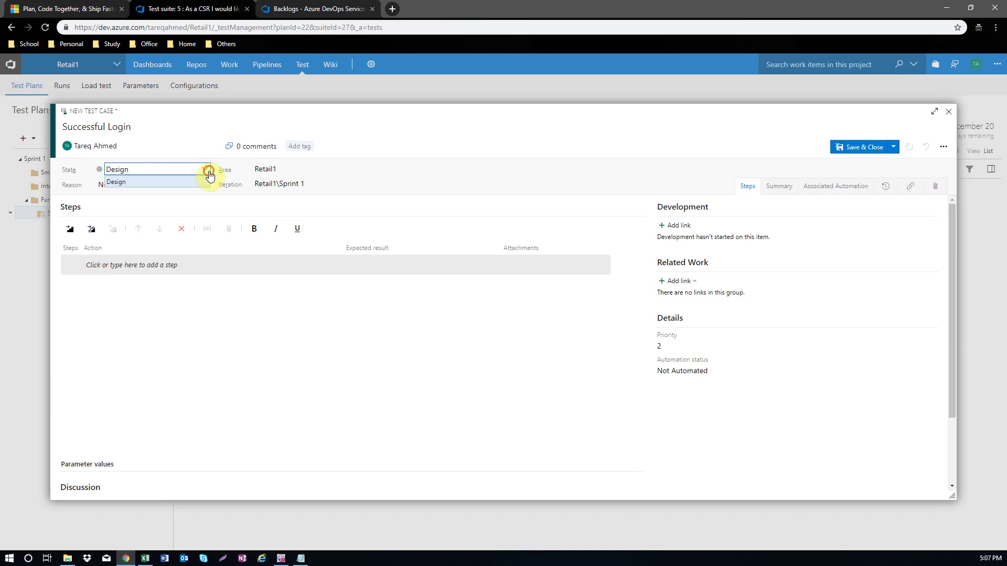
pyautogui.click(205, 170)
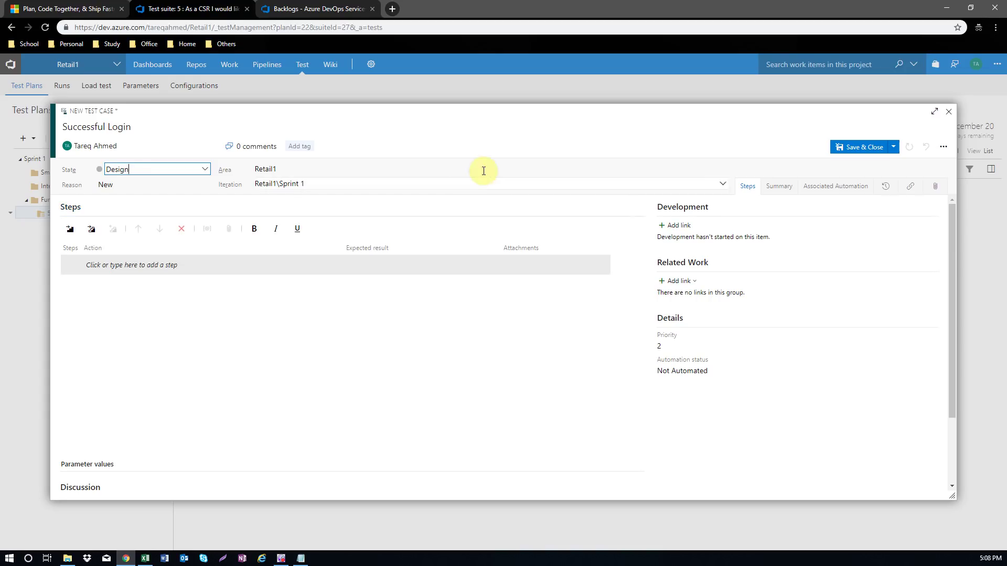
pyautogui.click(776, 187)
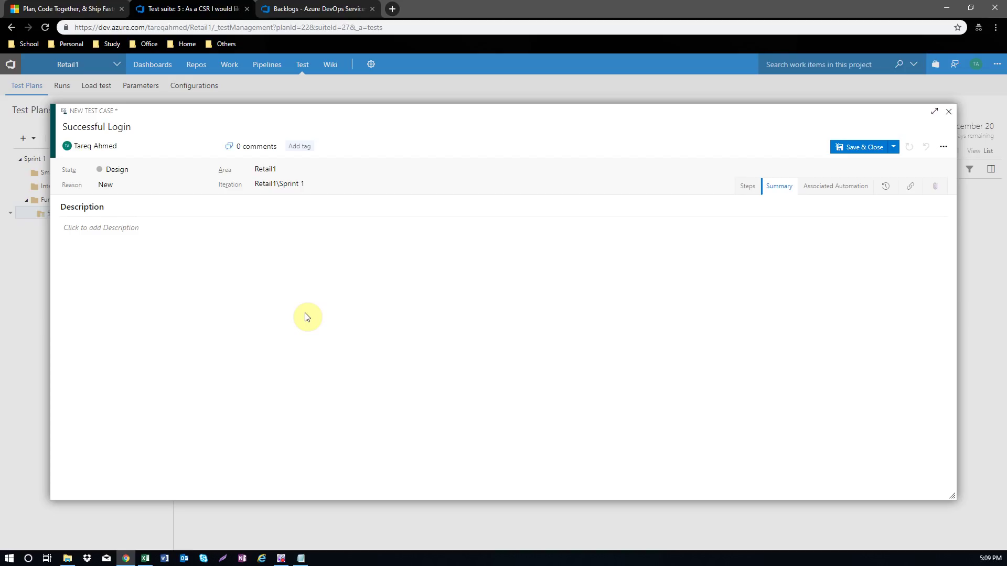
# Step: Begin the description with a Pre-Req line requiring a valid username and password
pyautogui.click(84, 231)
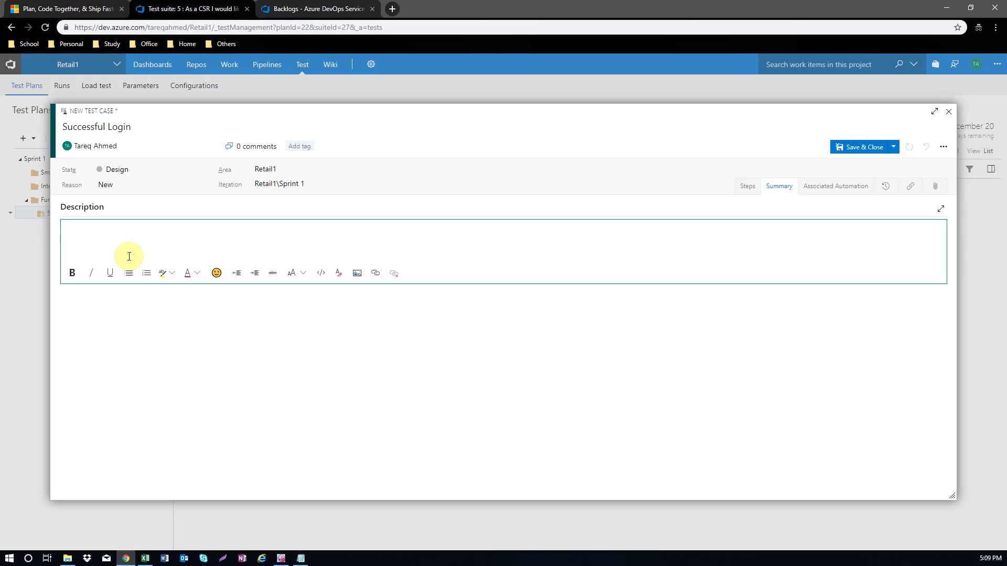
pyautogui.write('Pre-Req: User should hav')
pyautogui.write('e valid use')
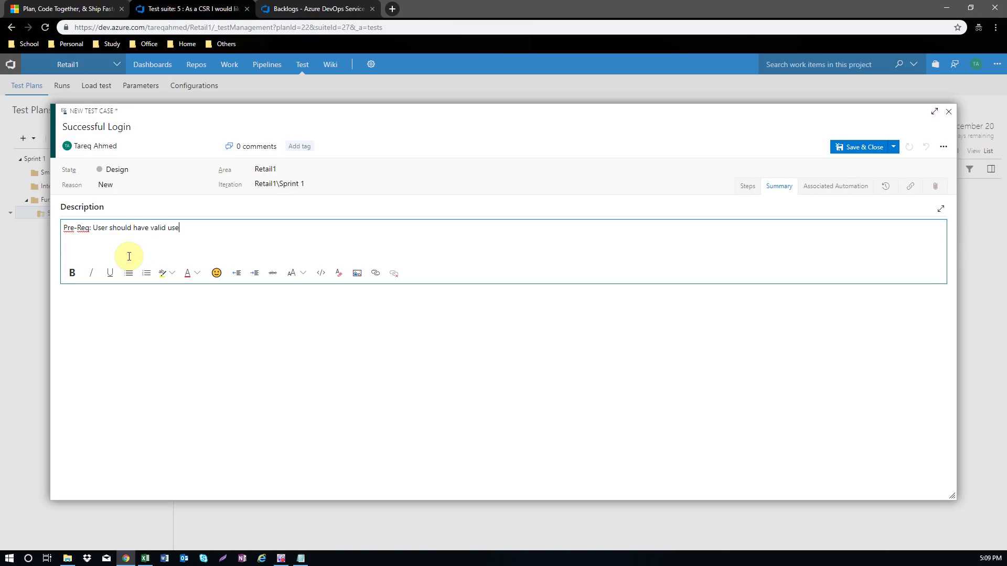
pyautogui.write('rname and password')
pyautogui.press('Return')
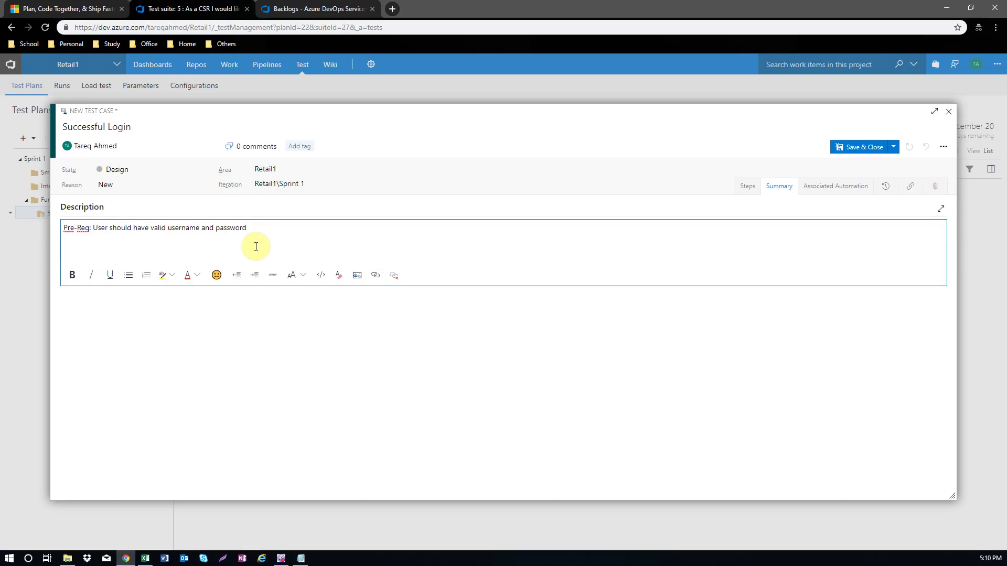
# Step: Add the Scenario line: verify user logs in with valid credentials and navigates to homepage
pyautogui.write('Scenerio')
pyautogui.rightClick(78, 257)
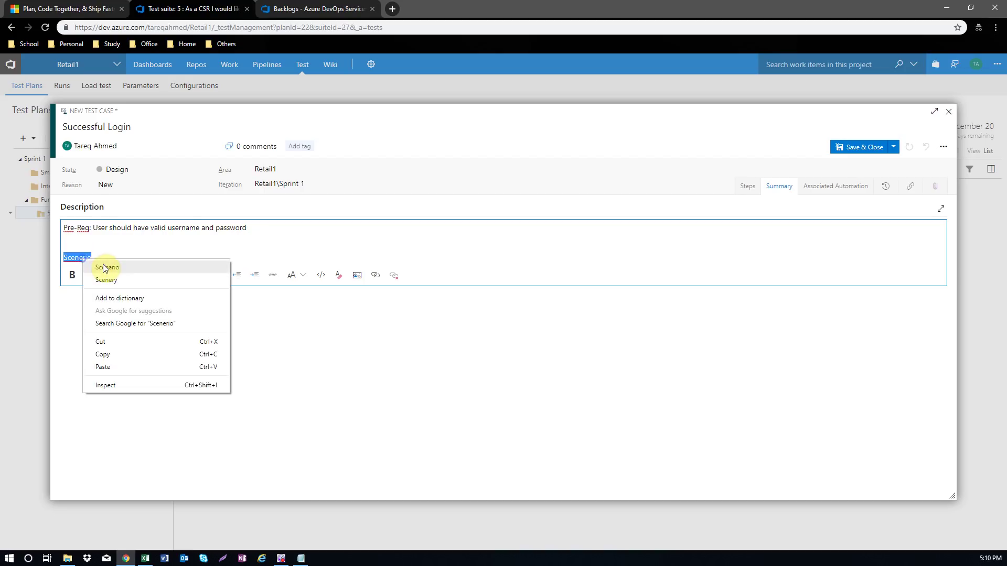
pyautogui.click(105, 270)
pyautogui.write(': ')
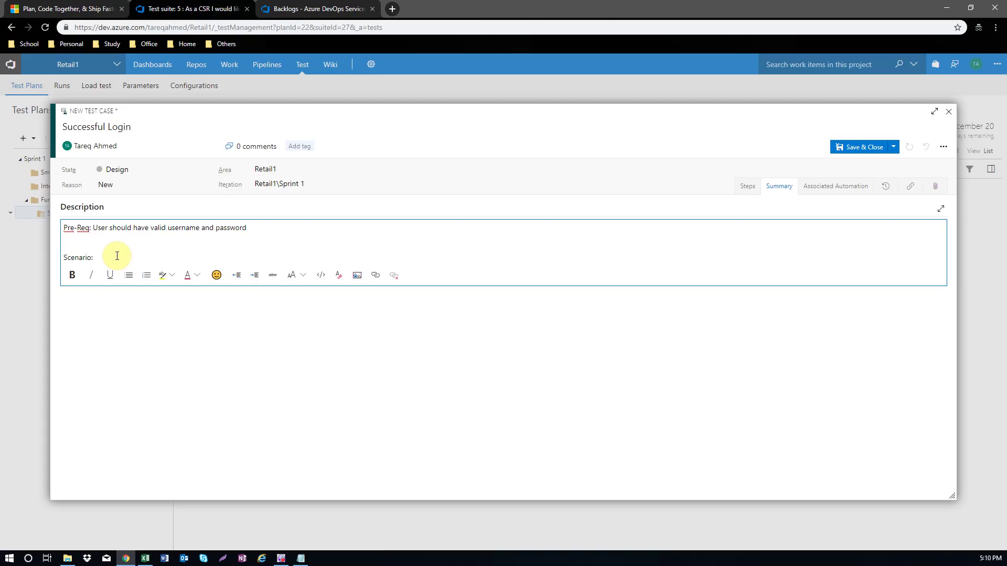
pyautogui.write('Verify user login successfully usning v')
pyautogui.press('BackSpace')
pyautogui.press('BackSpace')
pyautogui.press('BackSpace')
pyautogui.press('BackSpace')
pyautogui.press('BackSpace')
pyautogui.write('ing valid credential')
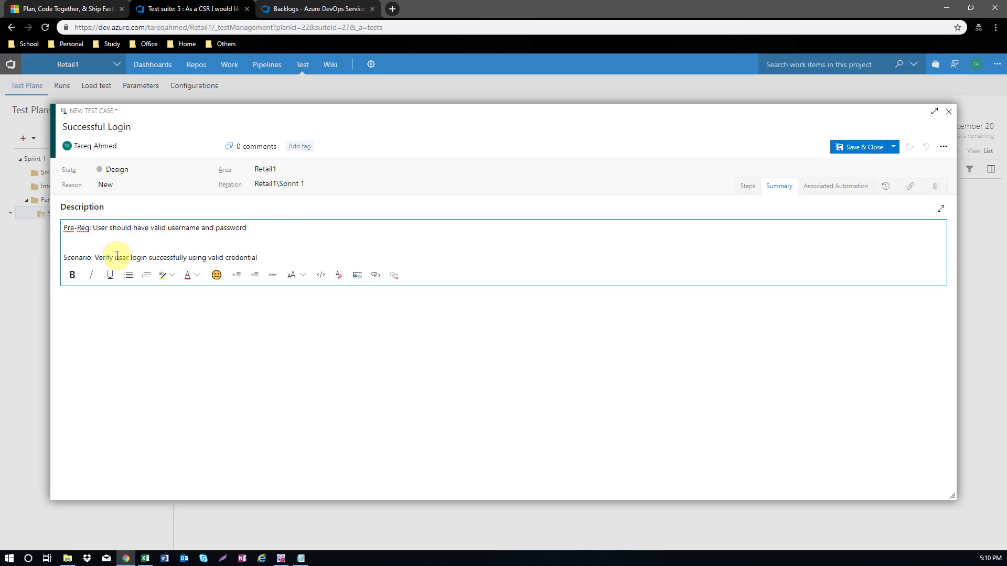
pyautogui.write(' and navigate to homepage')
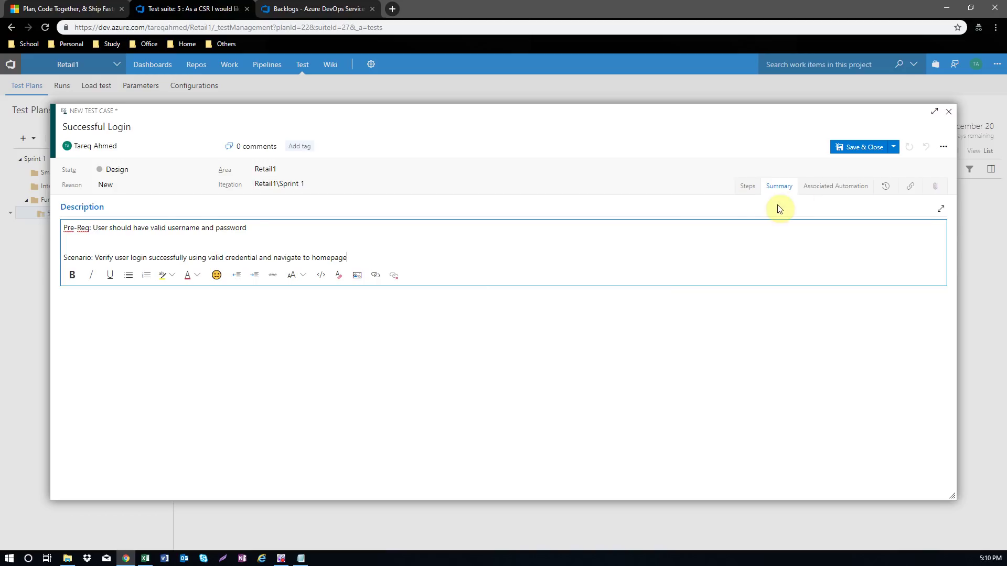
pyautogui.click(750, 189)
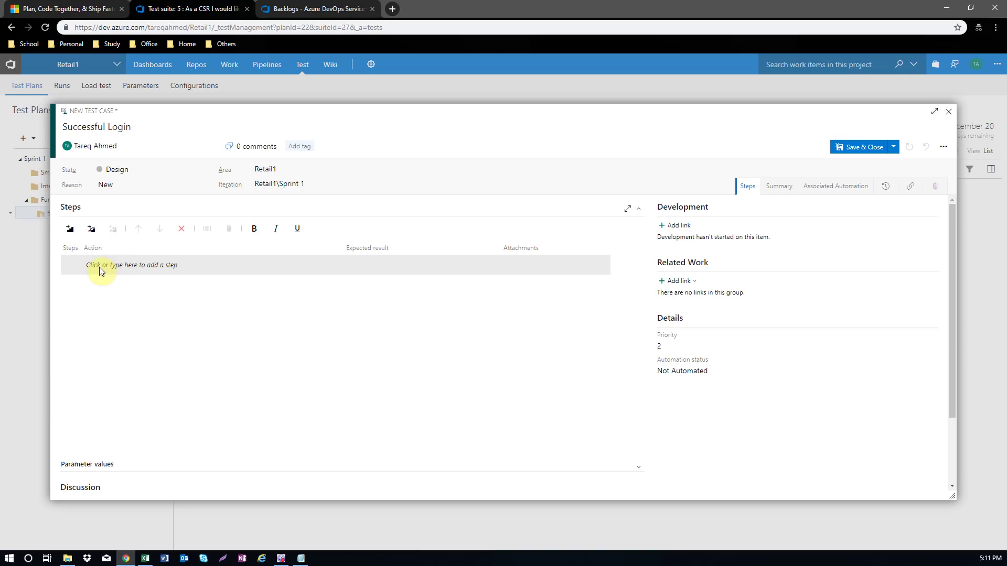
# Step: Add step 1: open the retail application in any browser, expecting the Retail login UI displayed
pyautogui.click(117, 268)
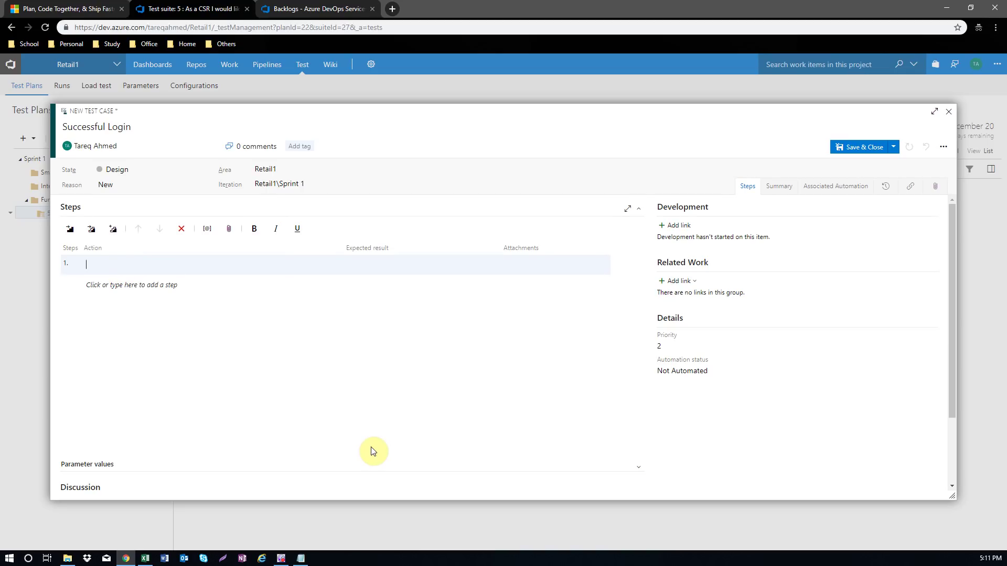
pyautogui.write('Open tha')
pyautogui.write(' reatail')
pyautogui.write('tail application')
pyautogui.write(' in any b')
pyautogui.write('rowse')
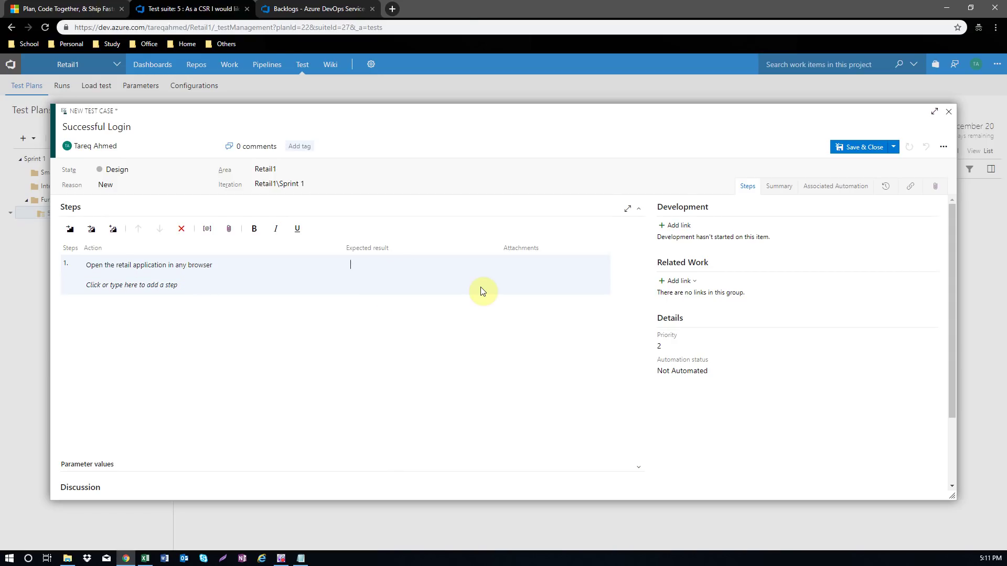
pyautogui.write('Retail login uo')
pyautogui.press('BackSpace')
pyautogui.write('in UI should')
pyautogui.write(' displayed')
pyautogui.press('Left')
pyautogui.press('Left')
pyautogui.write('be')
# Step: Add step 2's action: insert valid username and password, then click the sign in button
pyautogui.click(117, 286)
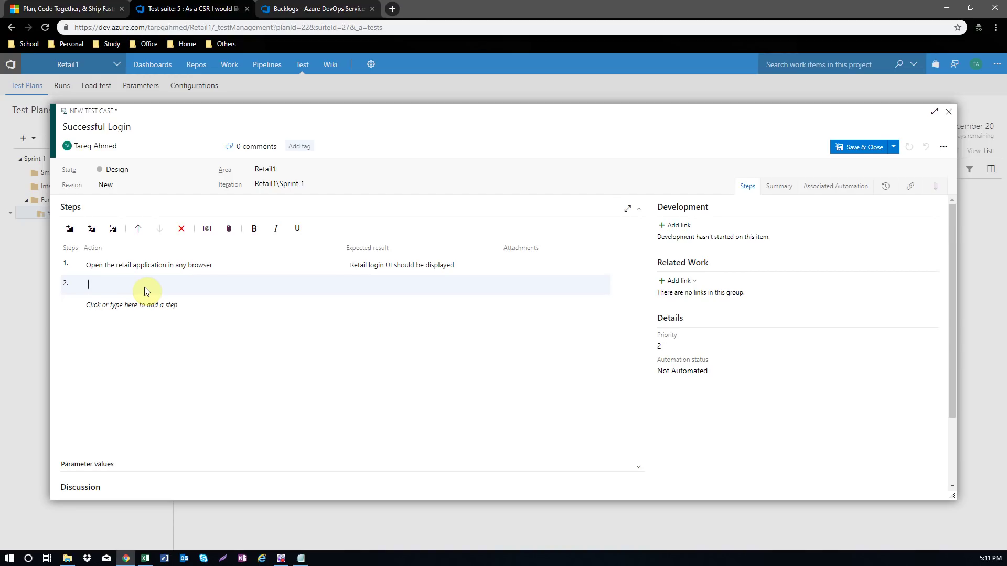
pyautogui.write('Insert')
pyautogui.write('valid username and valid password then click on si')
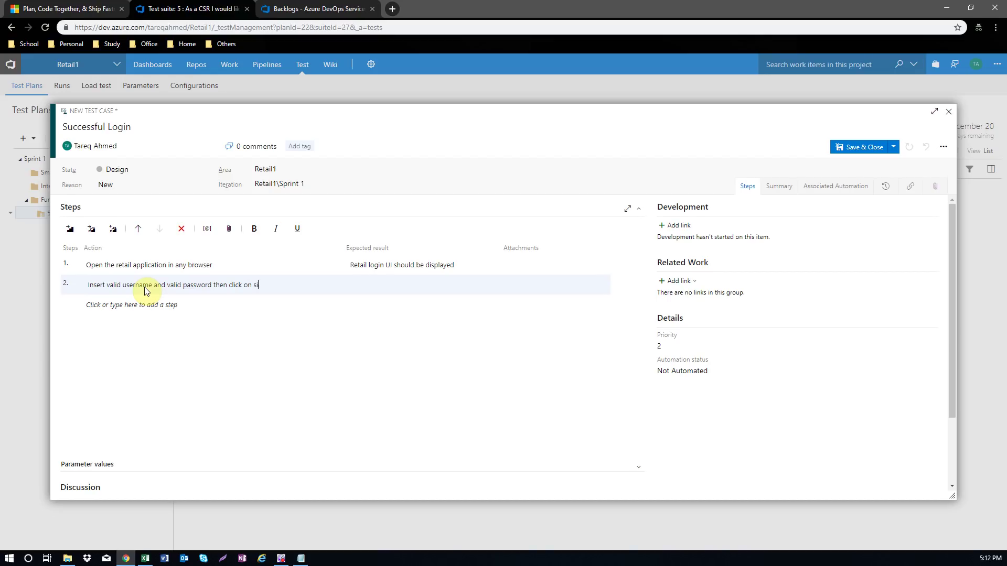
pyautogui.write('gn in button')
pyautogui.hotkey('alt', 'Tab')
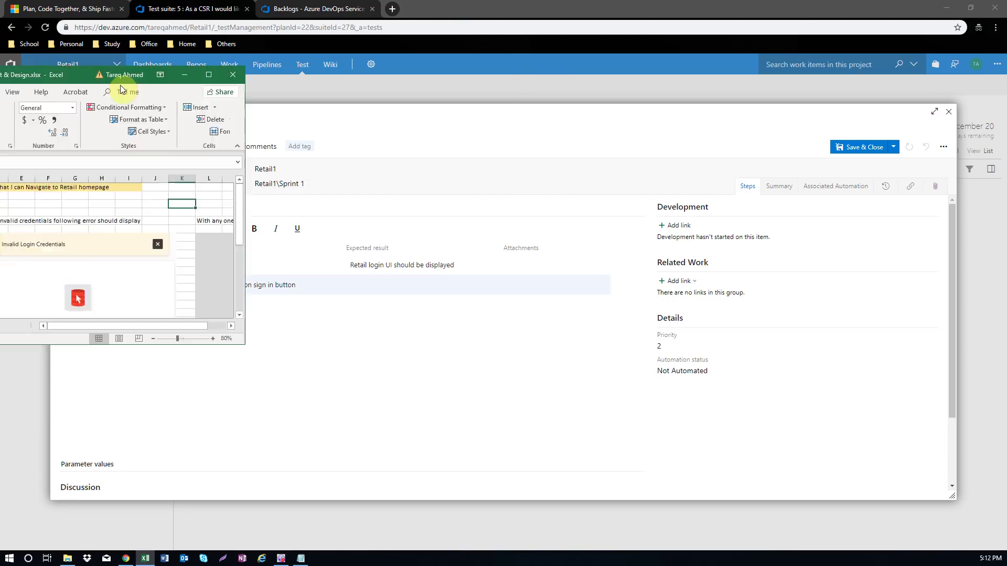
# Step: Maximize the Excel workbook to review the US1 login requirements and mockups, then minimize it
pyautogui.doubleClick(444, 149)
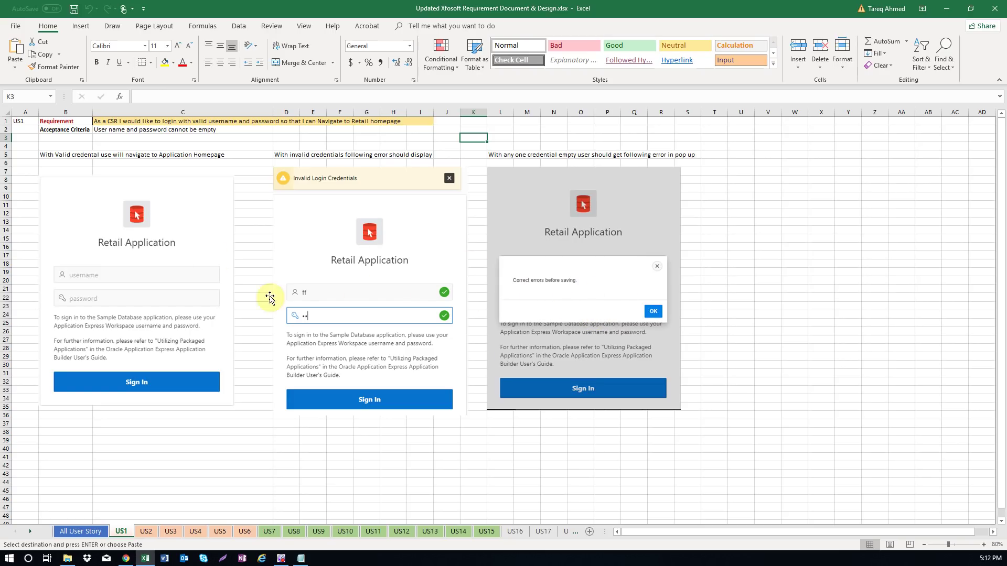
pyautogui.click(946, 8)
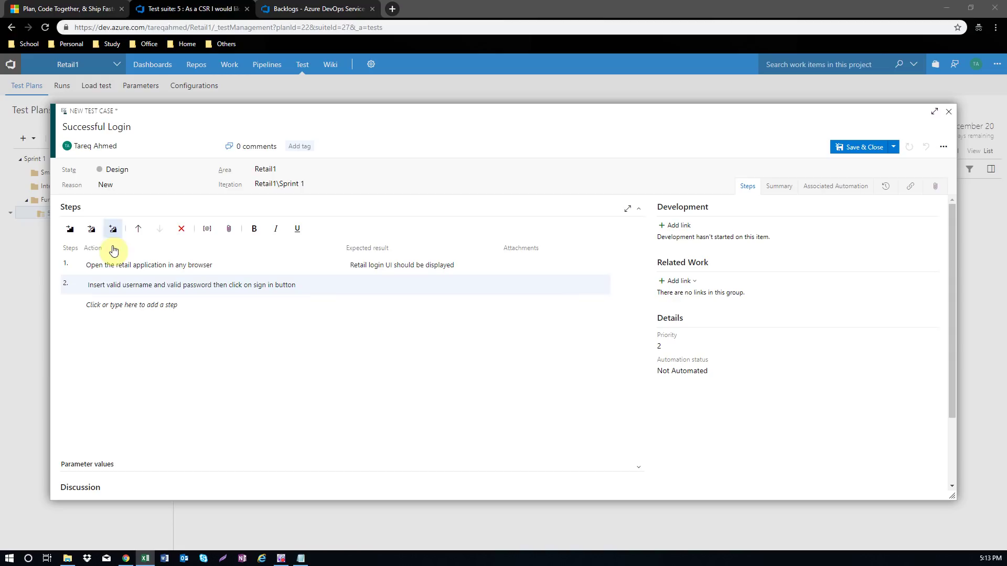
# Step: Give step 2 the expected result 'User should login successfully and navigate to homepage'; add a line under step 1
pyautogui.click(374, 282)
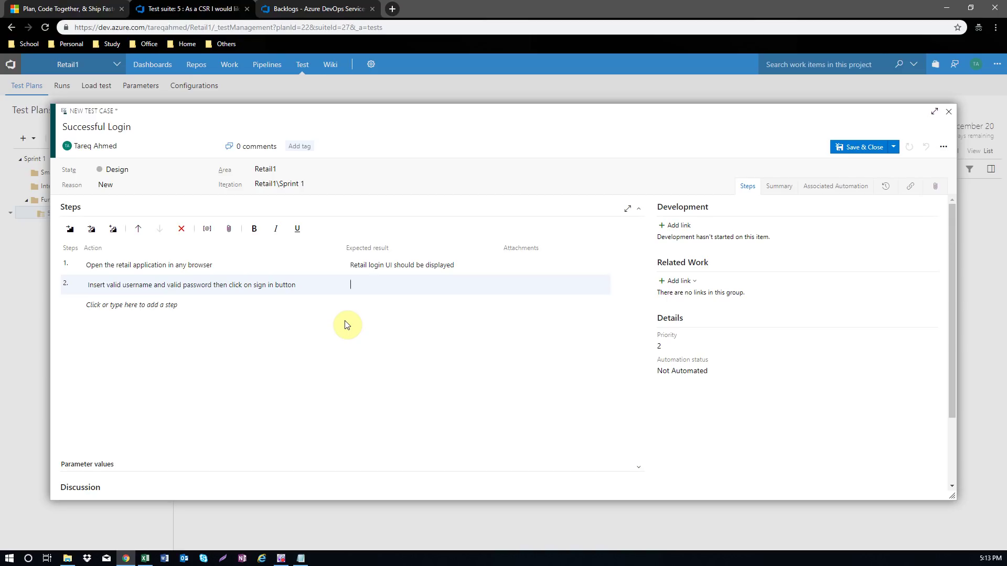
pyautogui.write('Use ')
pyautogui.write(' should lo')
pyautogui.write('gin success')
pyautogui.write('fully th')
pyautogui.write('nd ')
pyautogui.write('navigate to')
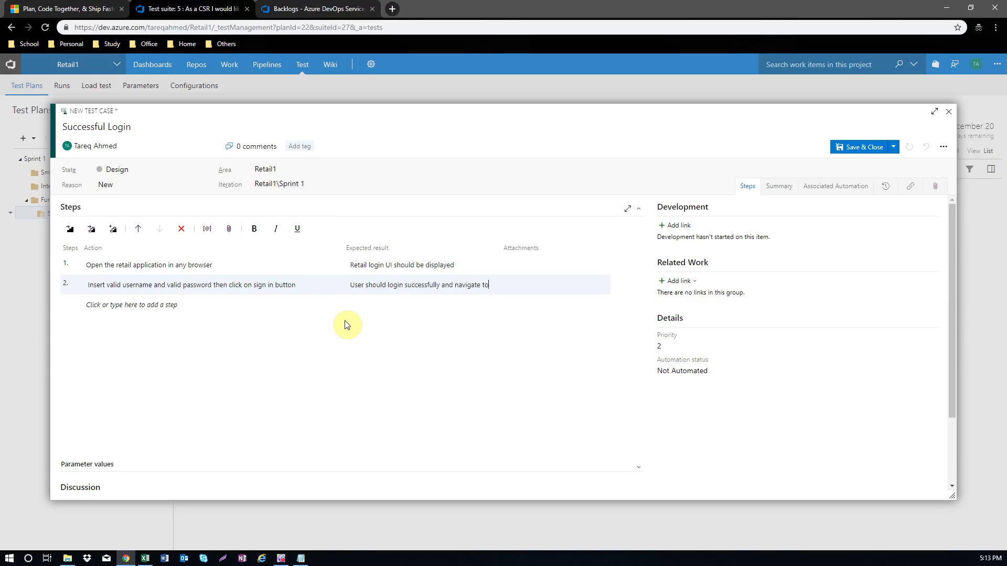
pyautogui.write(' homepage')
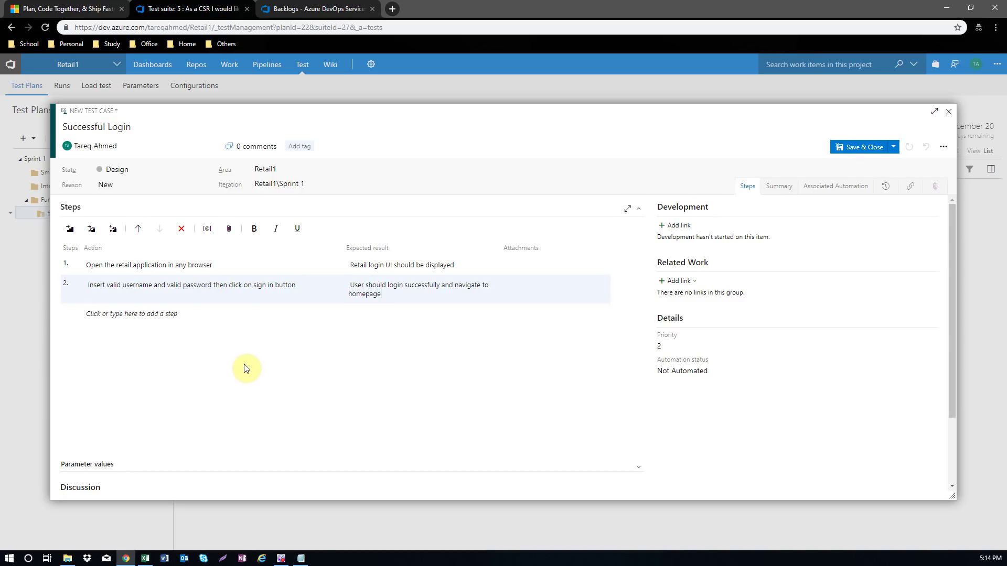
pyautogui.click(222, 266)
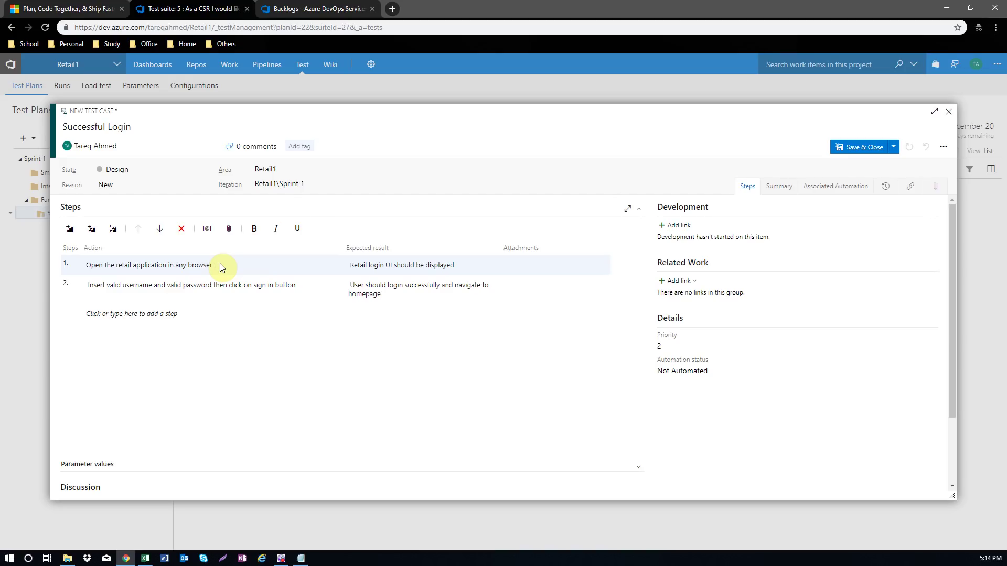
pyautogui.hotkey('shift', 'Return')
pyautogui.click(128, 275)
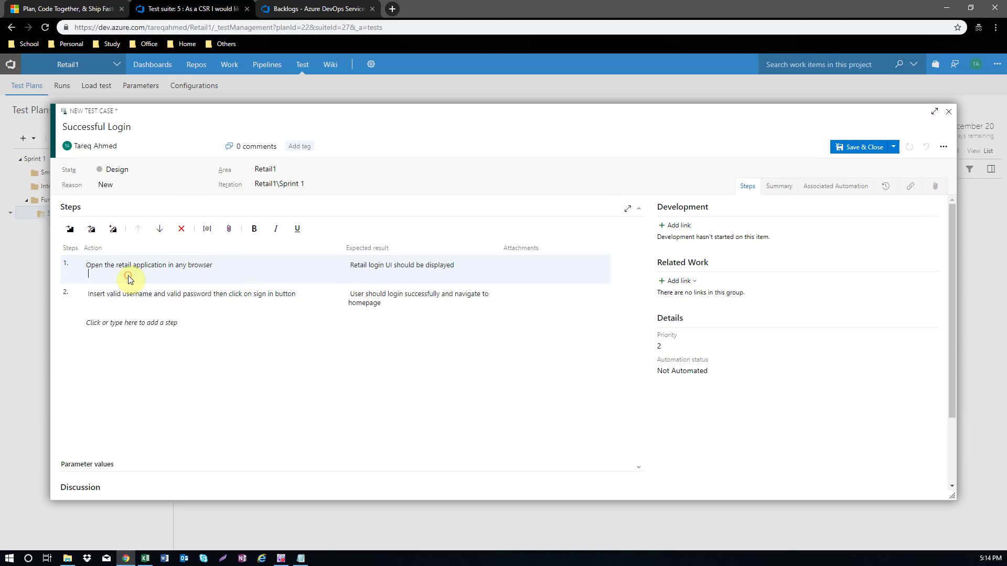
pyautogui.hotkey('shift', 'Return')
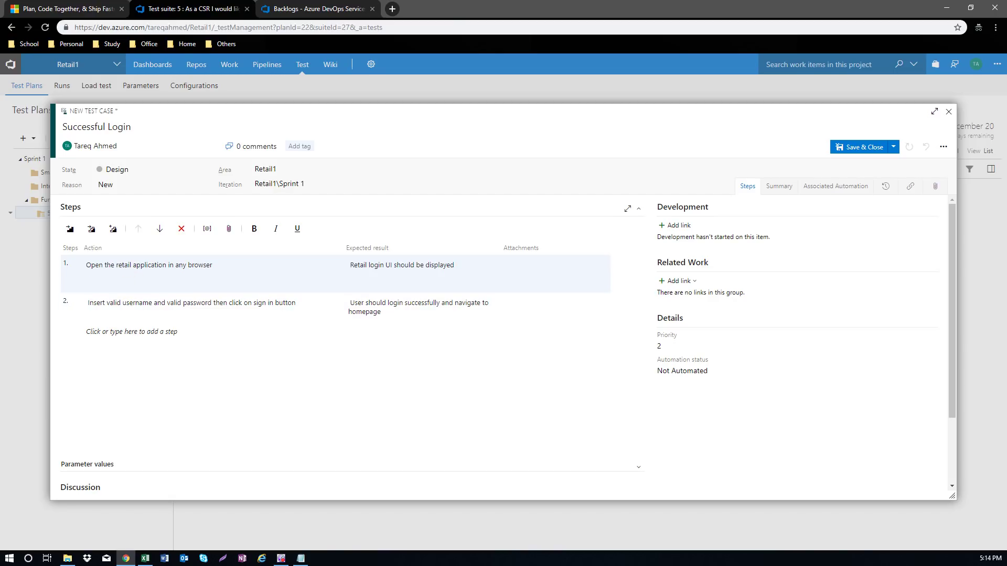
# Step: Paste the apex.oracle.com login URL onto step 1's new line
pyautogui.hotkey('alt', 'Tab')
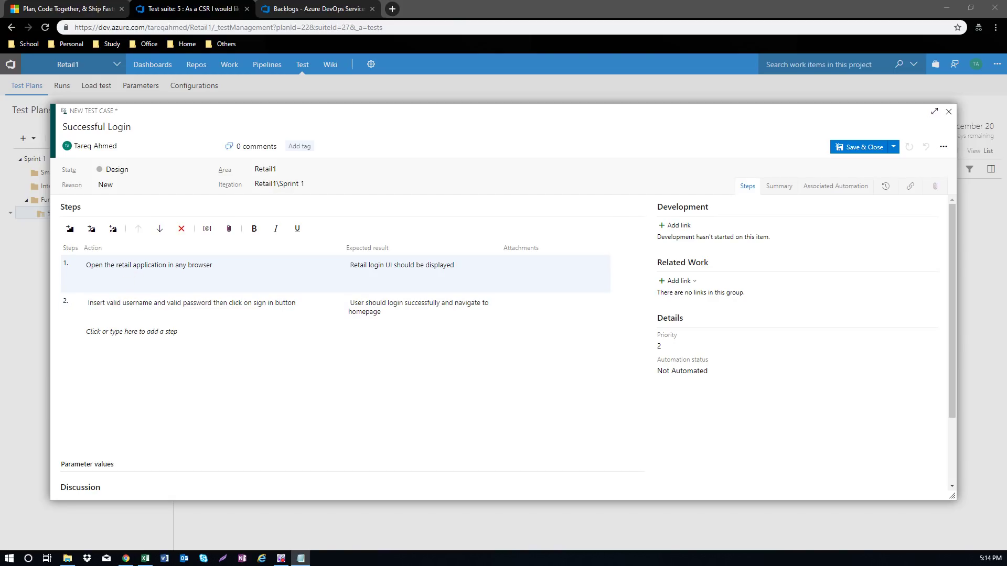
pyautogui.click(120, 286)
pyautogui.write('https://apex.oracle.com/pls/apex/f?p=24126:LOGIN_DESKTOP:::::')
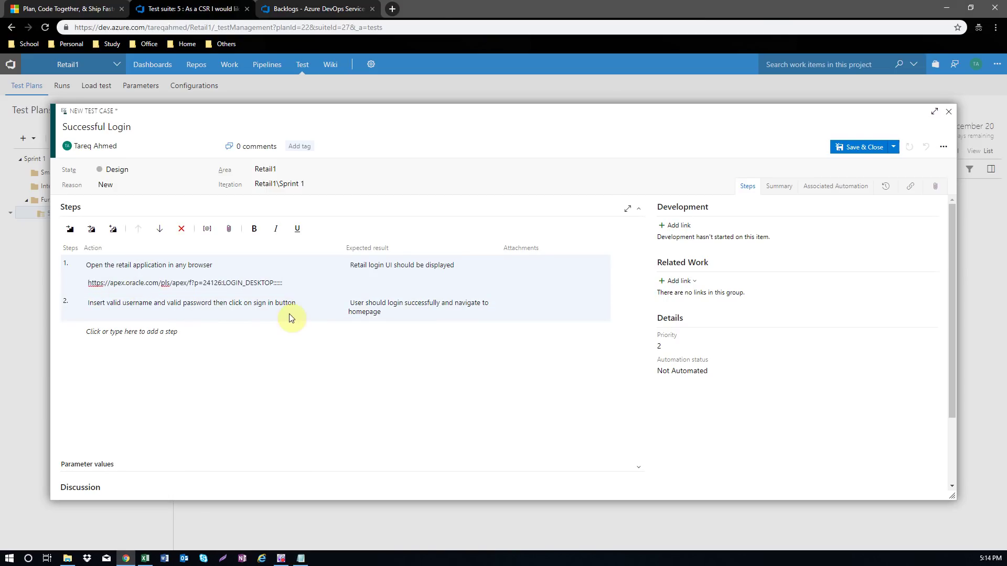
# Step: Add the test account's username and password lines to step 2, removing an accidental empty step 3
pyautogui.click(299, 306)
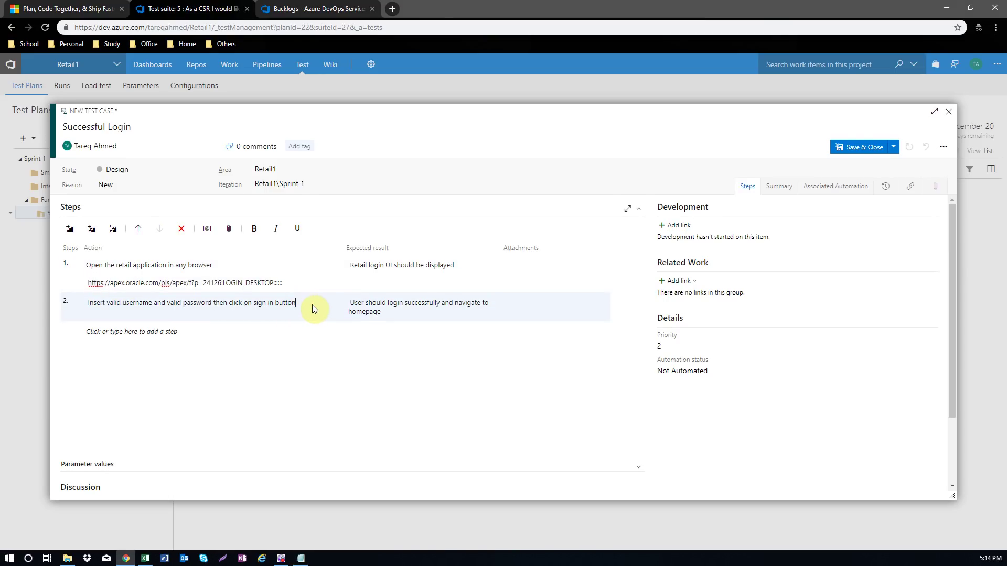
pyautogui.press('Return')
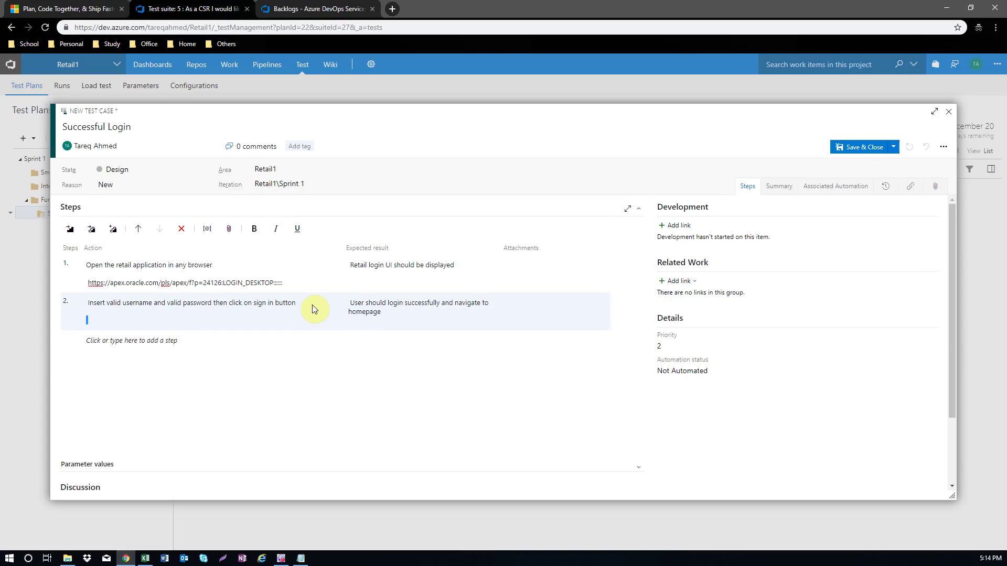
pyautogui.press('Return')
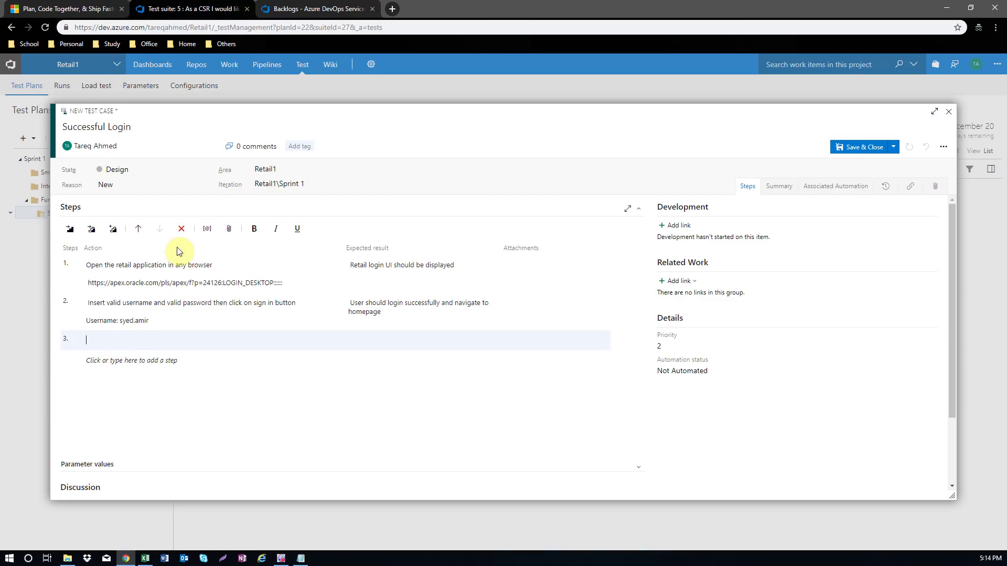
pyautogui.click(183, 232)
pyautogui.click(165, 324)
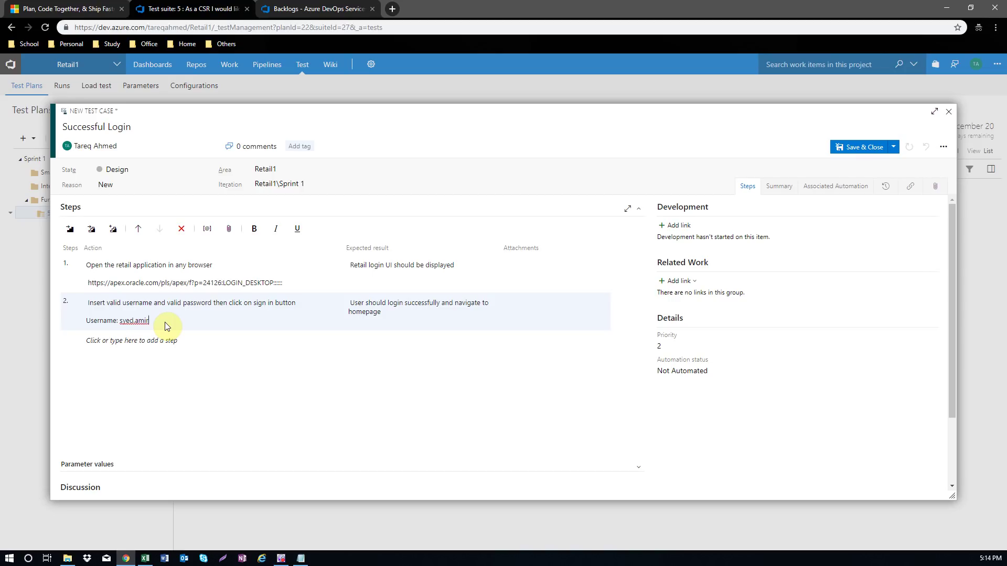
pyautogui.press('Return')
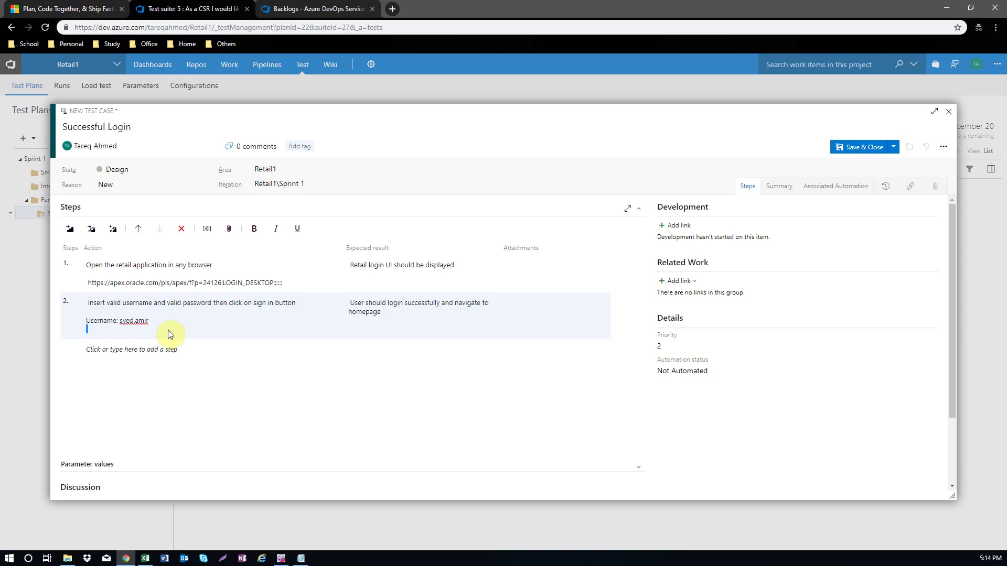
# Step: Add a Parent link from the test case to Product Backlog Item 5
pyautogui.click(691, 284)
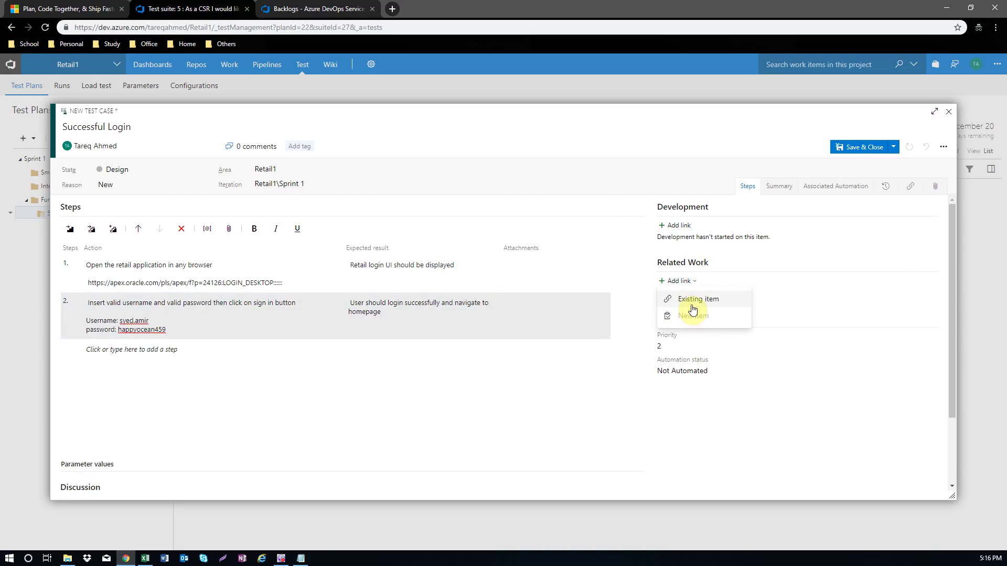
pyautogui.click(693, 303)
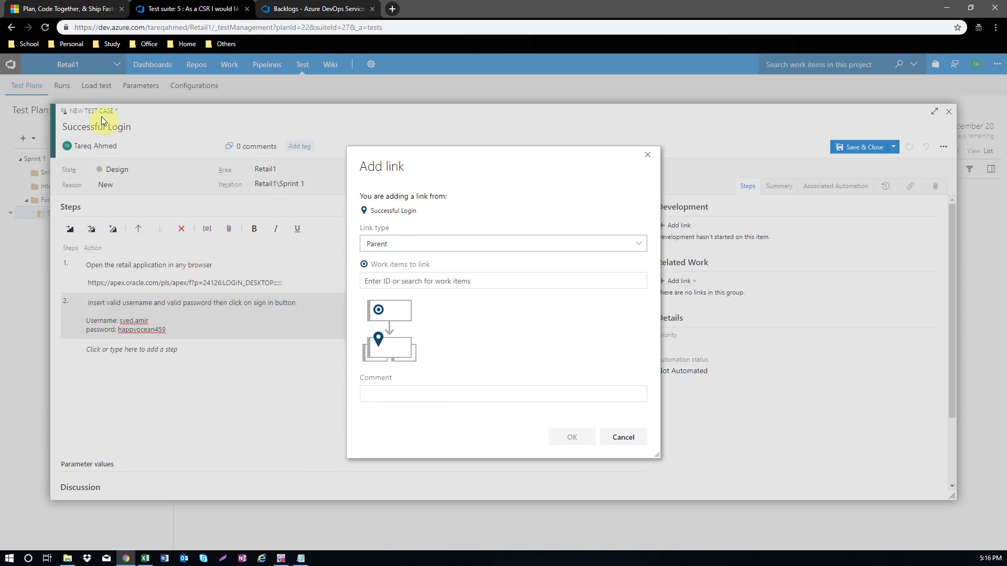
pyautogui.click(423, 282)
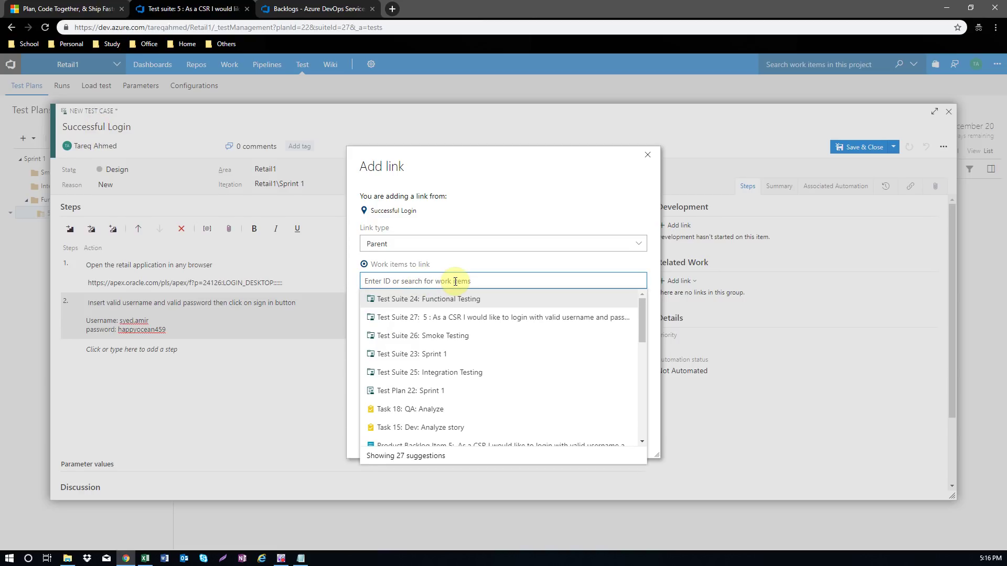
pyautogui.click(296, 9)
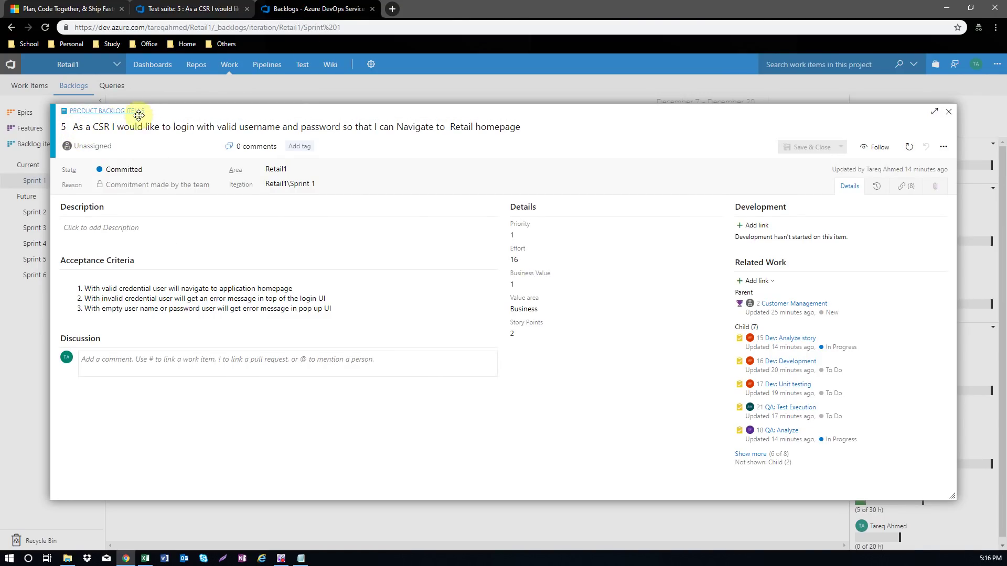
pyautogui.click(181, 9)
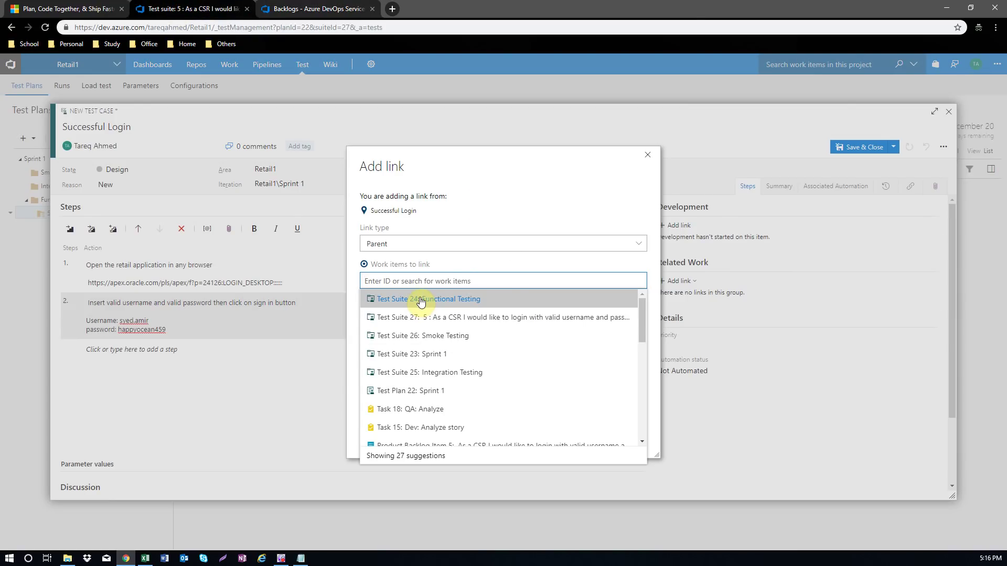
pyautogui.write('5')
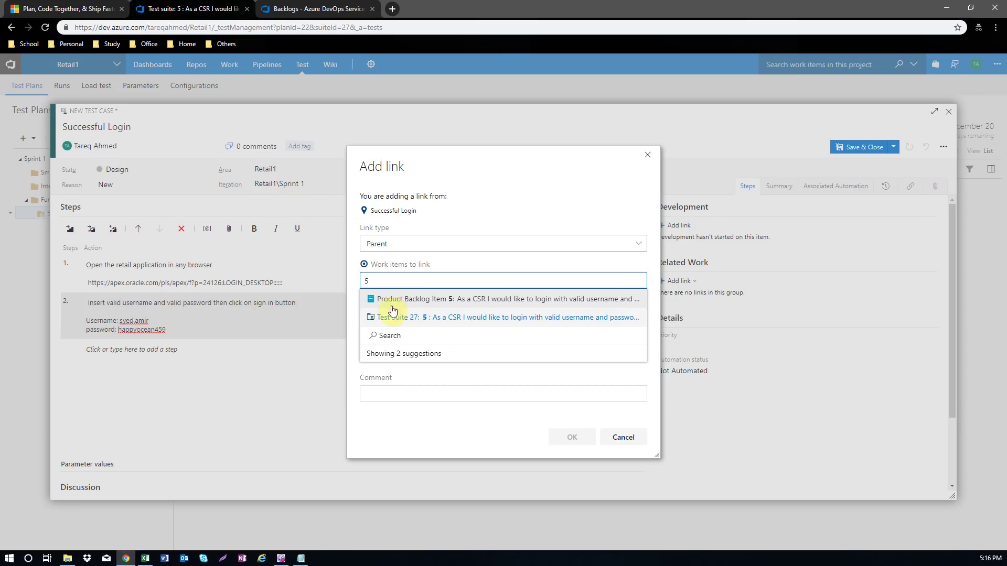
pyautogui.click(444, 300)
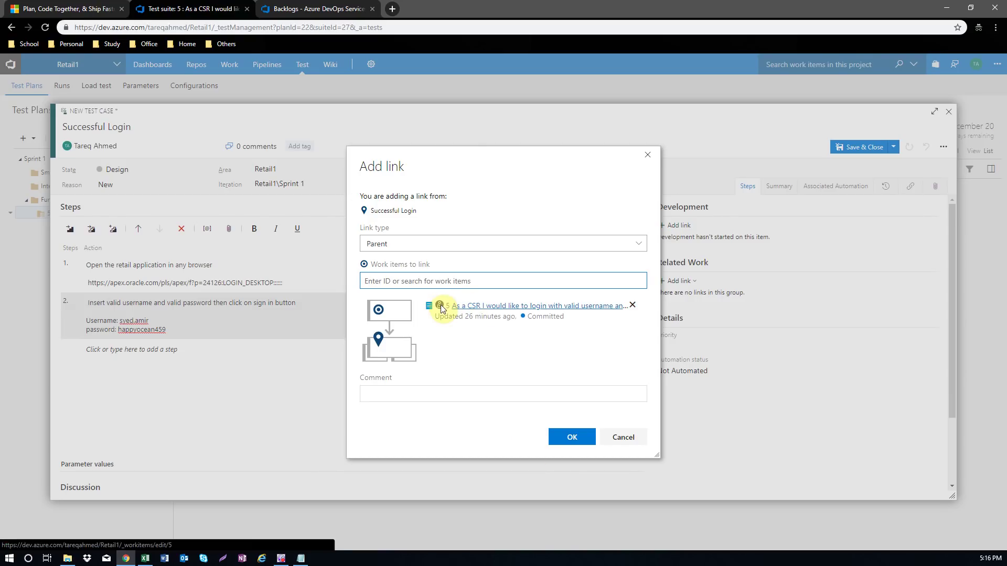
pyautogui.click(569, 441)
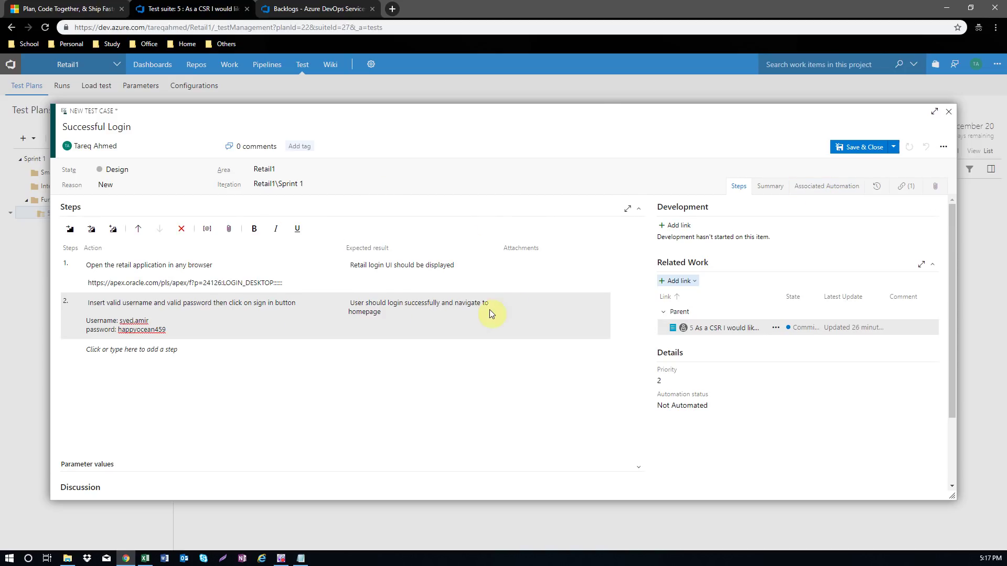
# Step: Review the Associated Automation and Steps tabs, then save and close test case 28, Successful Login
pyautogui.click(817, 193)
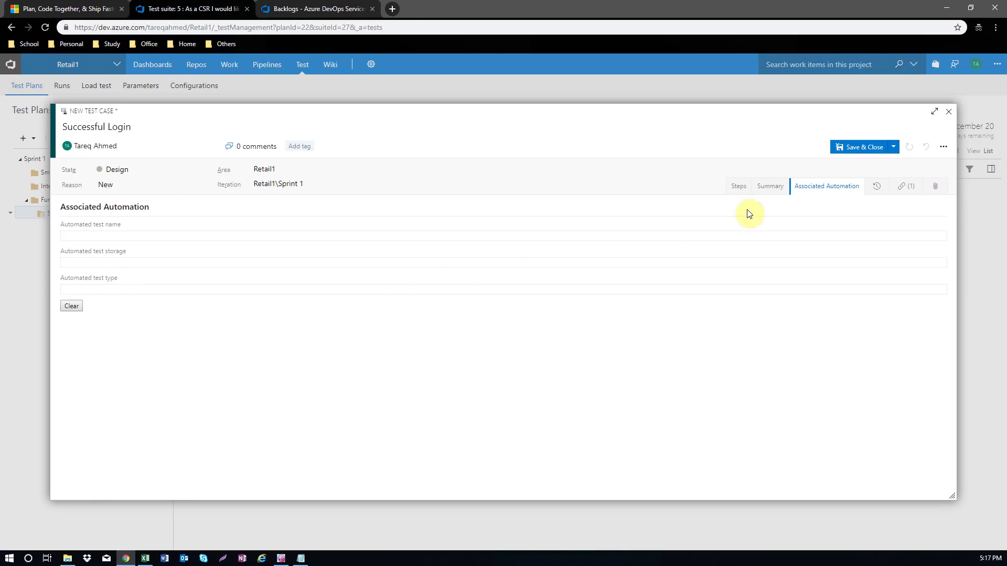
pyautogui.click(740, 187)
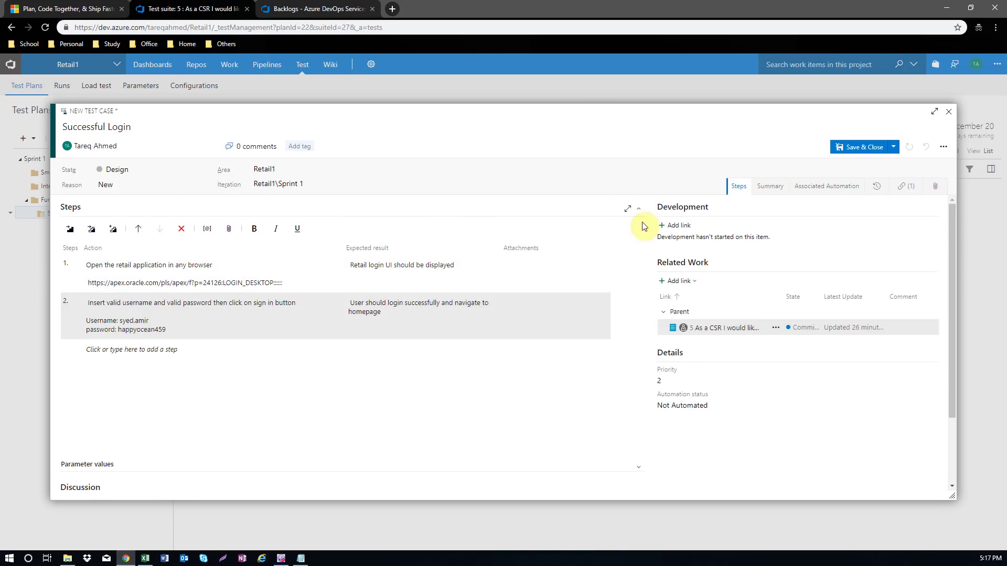
pyautogui.doubleClick(812, 195)
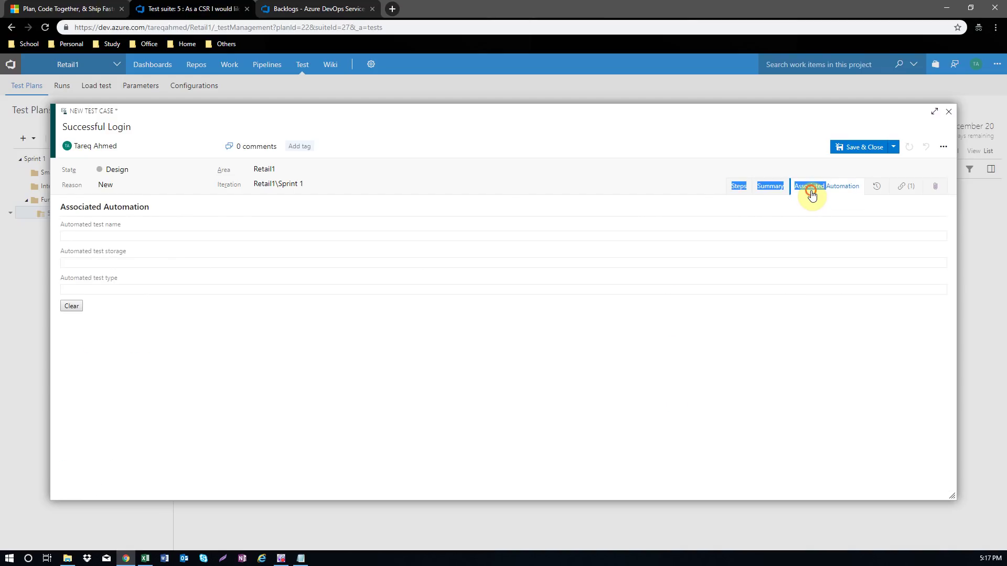
pyautogui.click(811, 195)
pyautogui.click(735, 188)
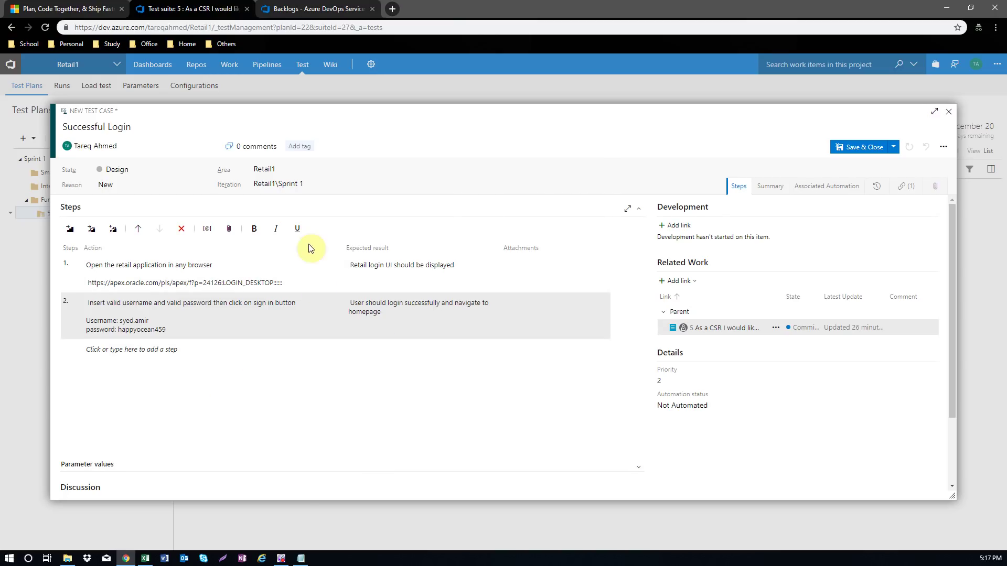
pyautogui.click(864, 148)
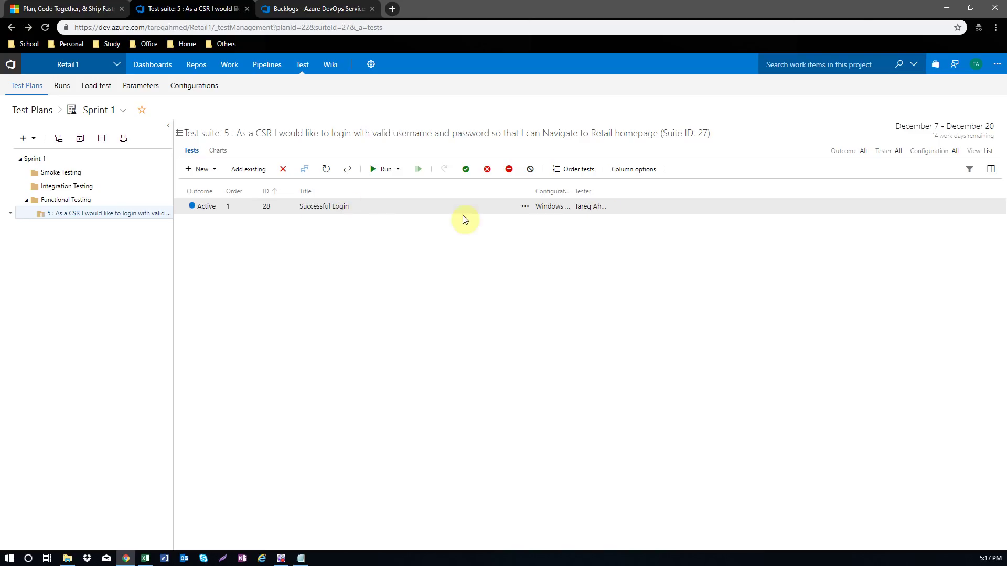
pyautogui.doubleClick(327, 209)
pyautogui.click(327, 209)
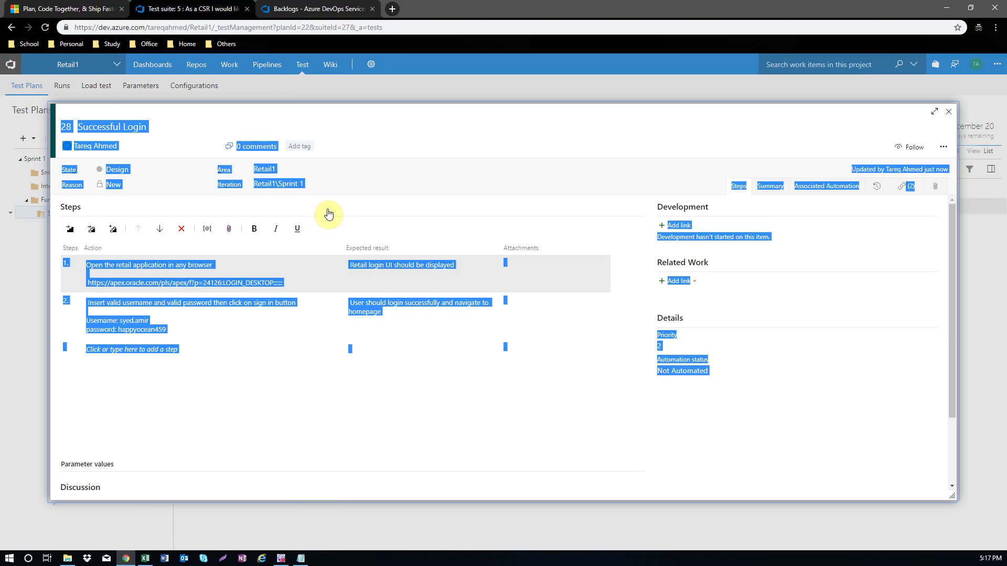
pyautogui.click(263, 395)
pyautogui.click(398, 167)
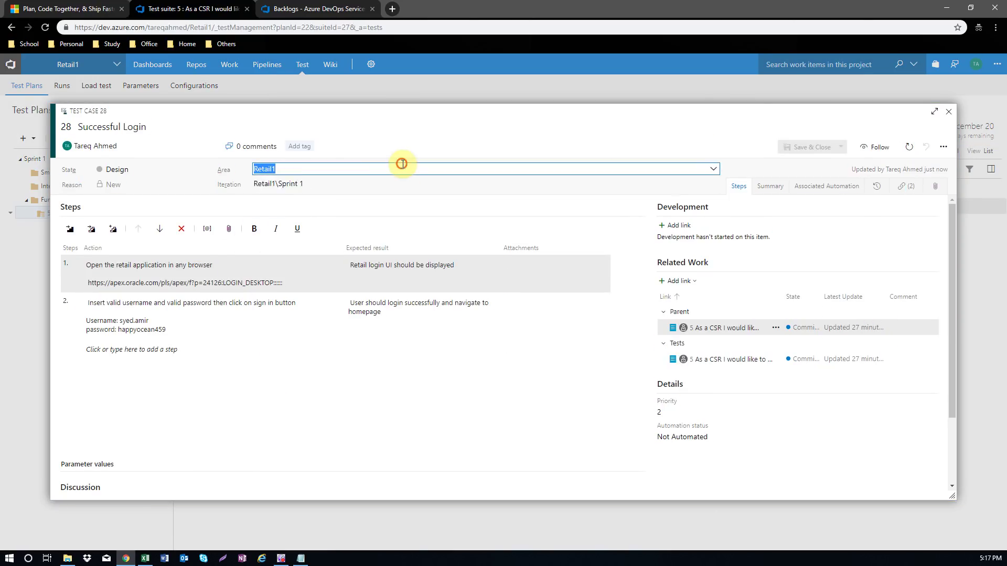
pyautogui.click(360, 125)
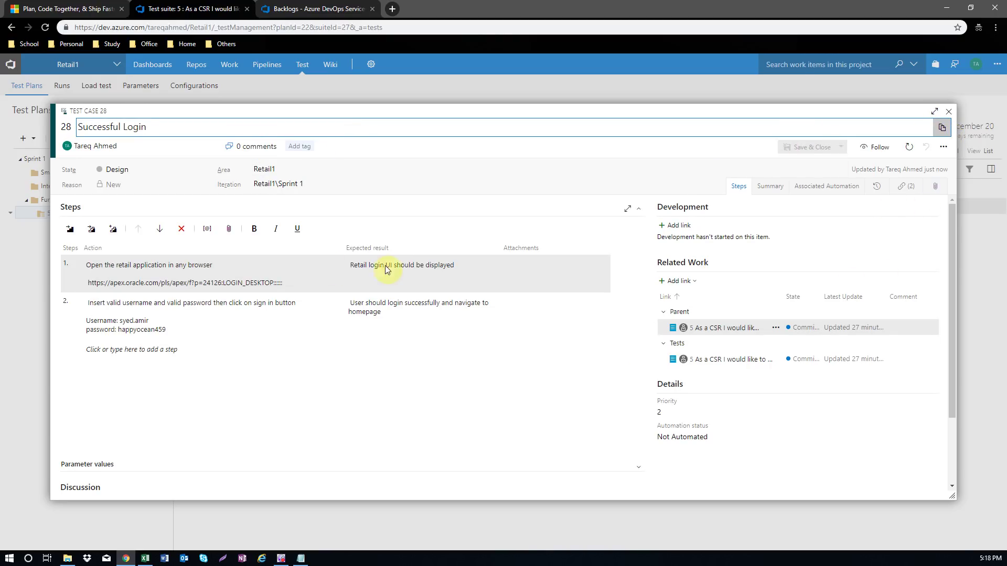
pyautogui.click(949, 111)
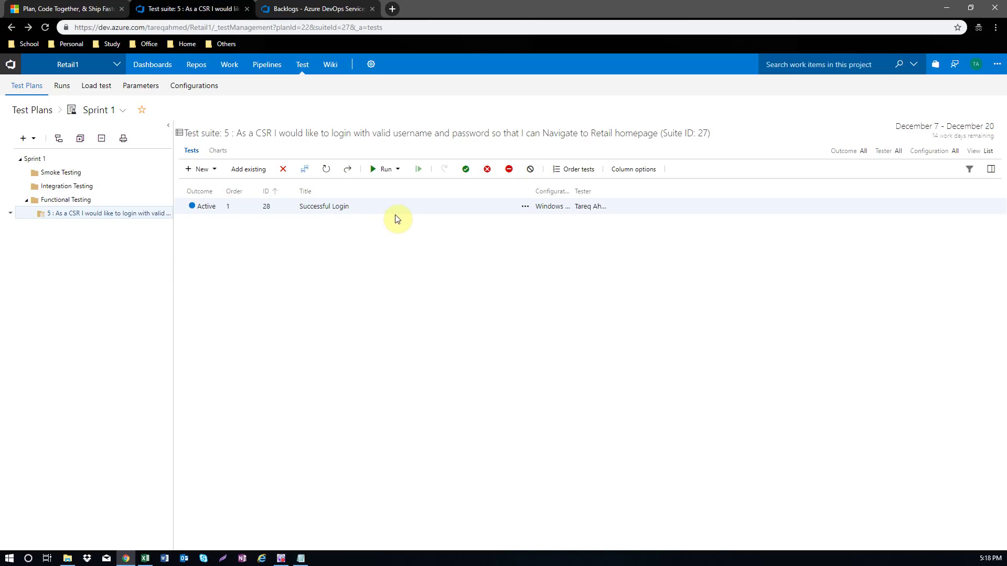
# Step: Check the Successful Login row's actions without changes, then drag the Tester column wider to show the full name
pyautogui.rightClick(430, 209)
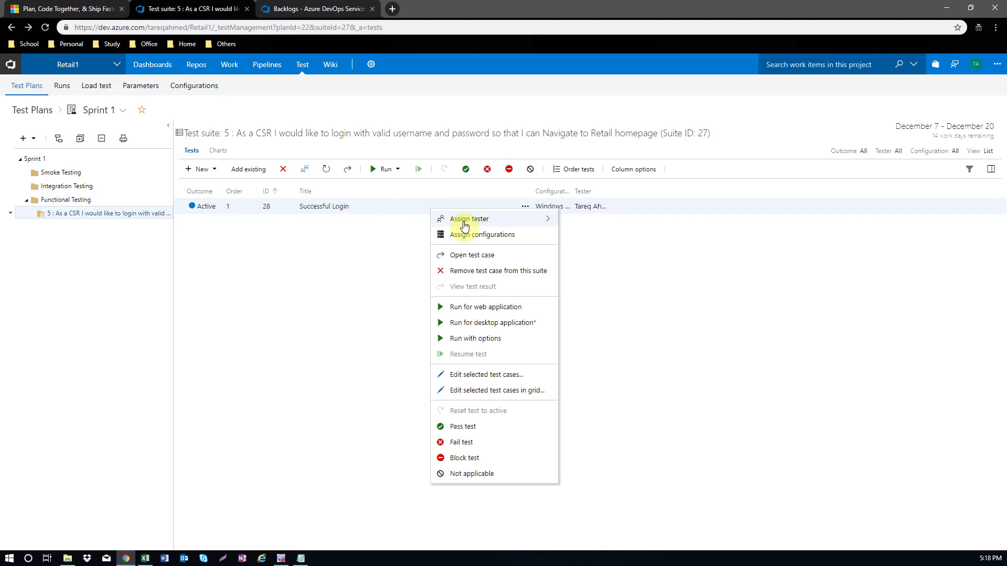
pyautogui.moveTo(462, 225)
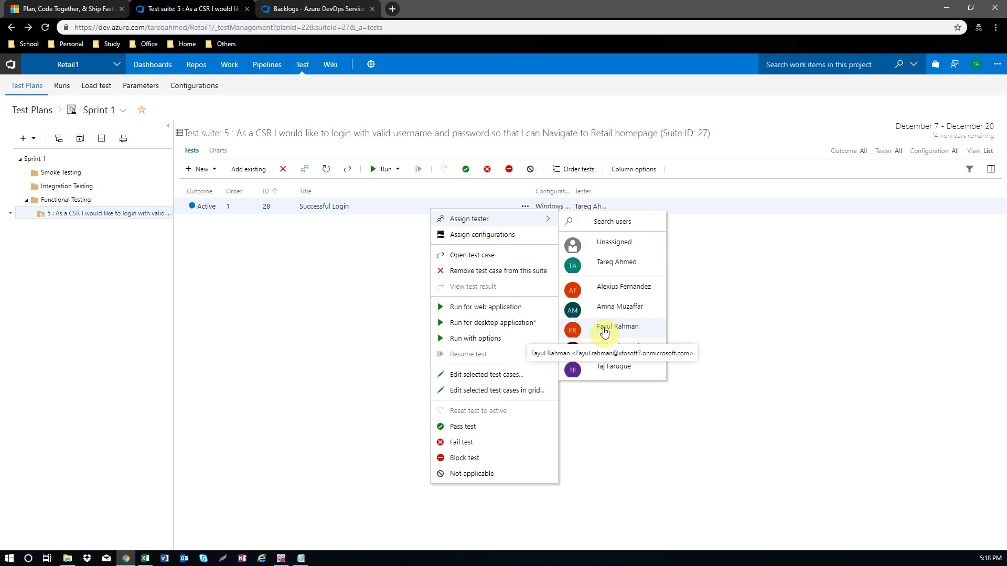
pyautogui.moveTo(231, 68)
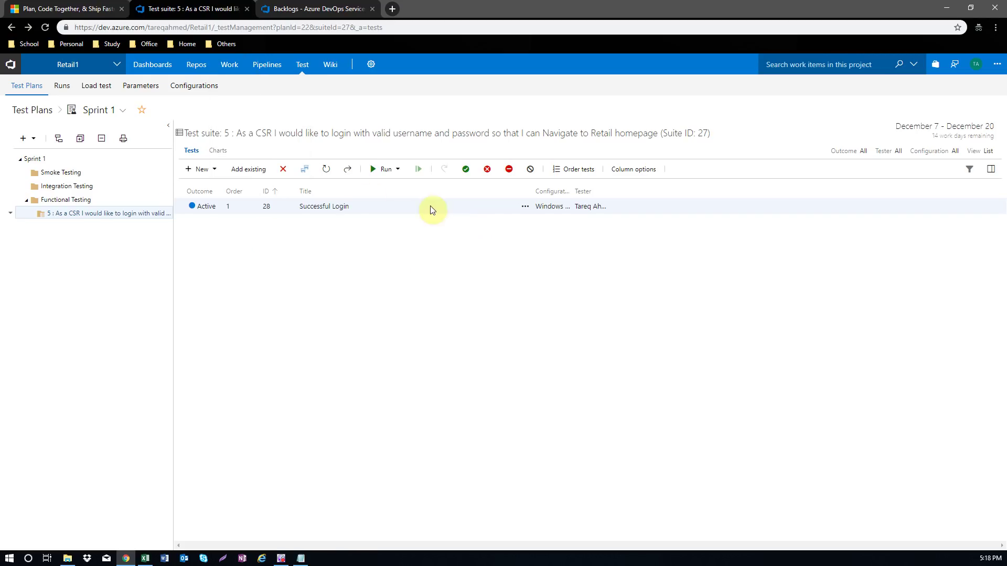
pyautogui.rightClick(401, 209)
pyautogui.moveTo(503, 223)
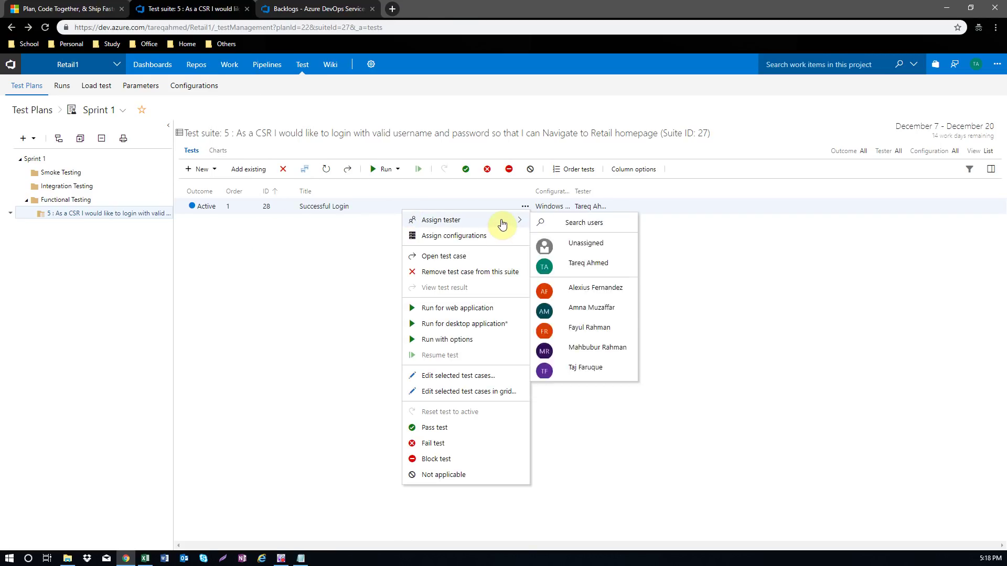
pyautogui.click(593, 268)
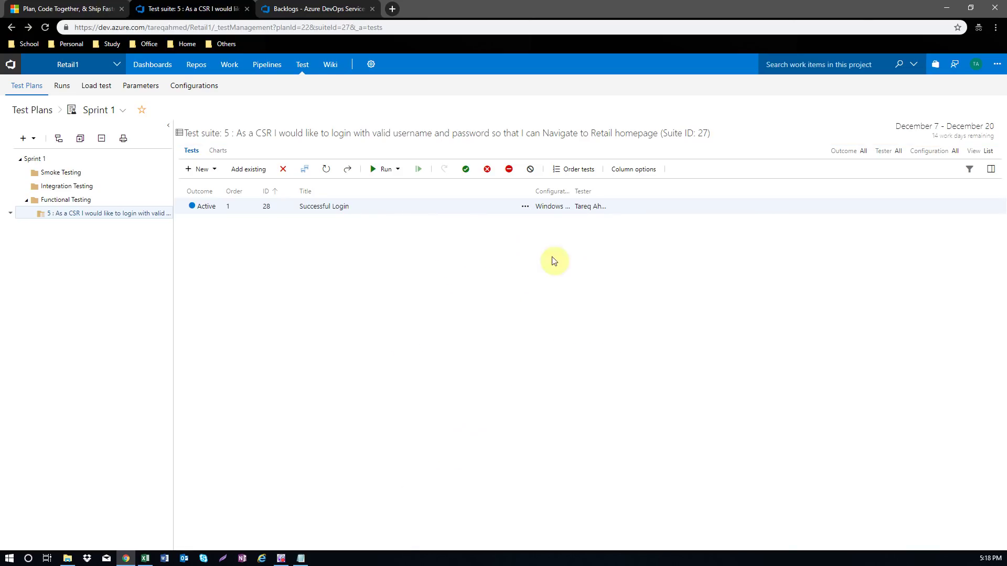
pyautogui.moveTo(611, 190); pyautogui.dragTo(763, 193)
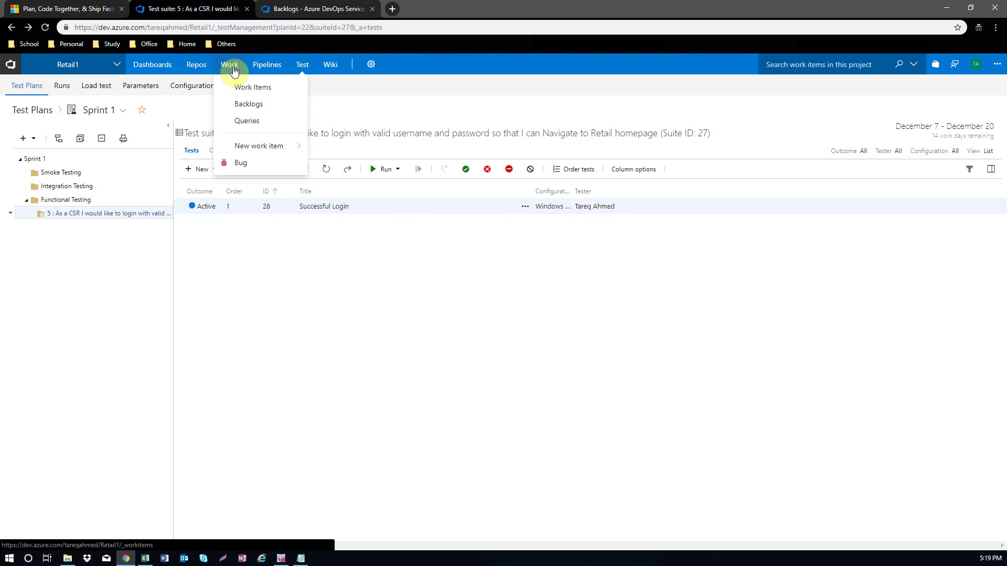
# Step: From the work items assigned to me, open Test Case 28, Successful Login, after briefly visiting Functional Testing
pyautogui.click(237, 92)
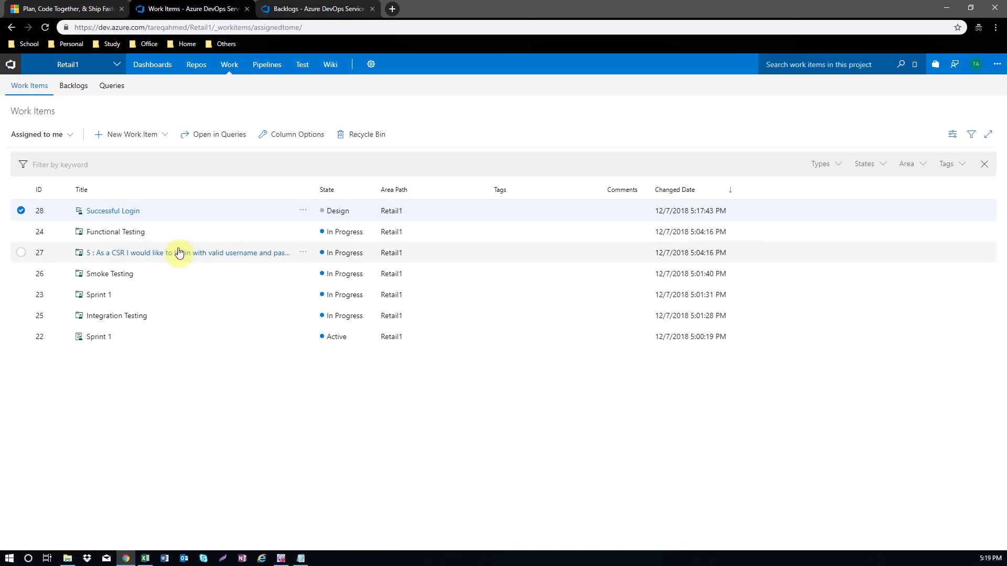
pyautogui.click(110, 236)
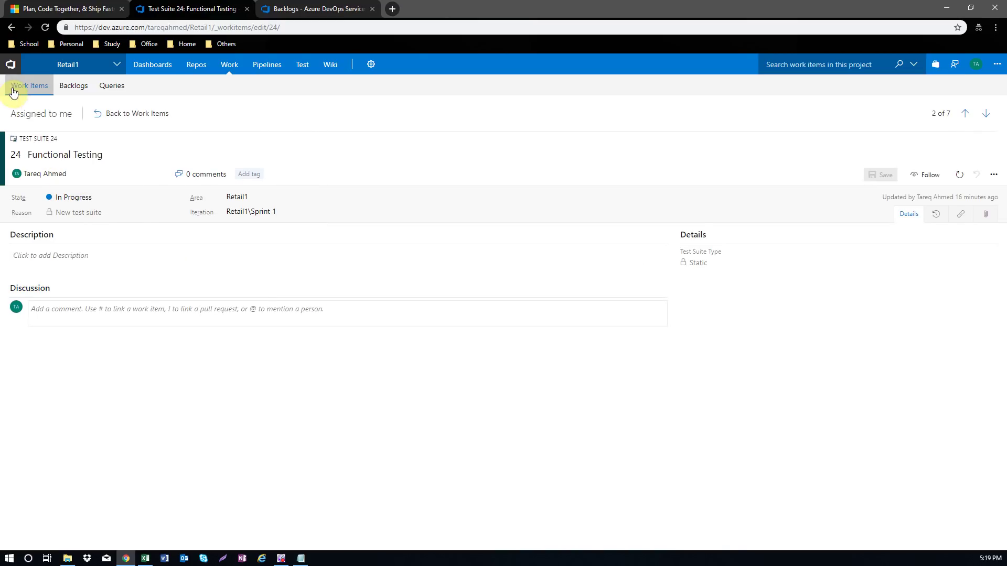
pyautogui.click(11, 28)
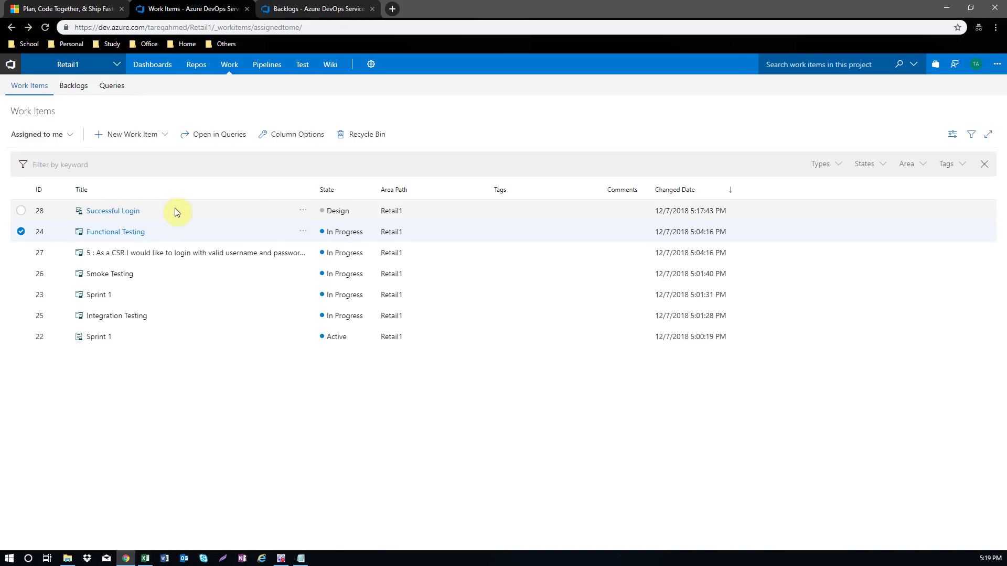
pyautogui.click(123, 217)
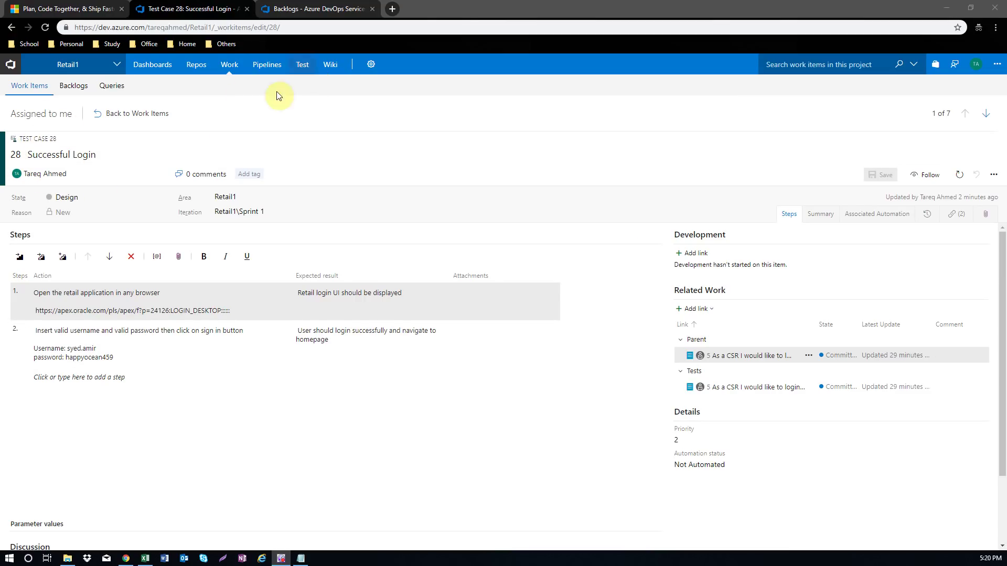
pyautogui.click(38, 140)
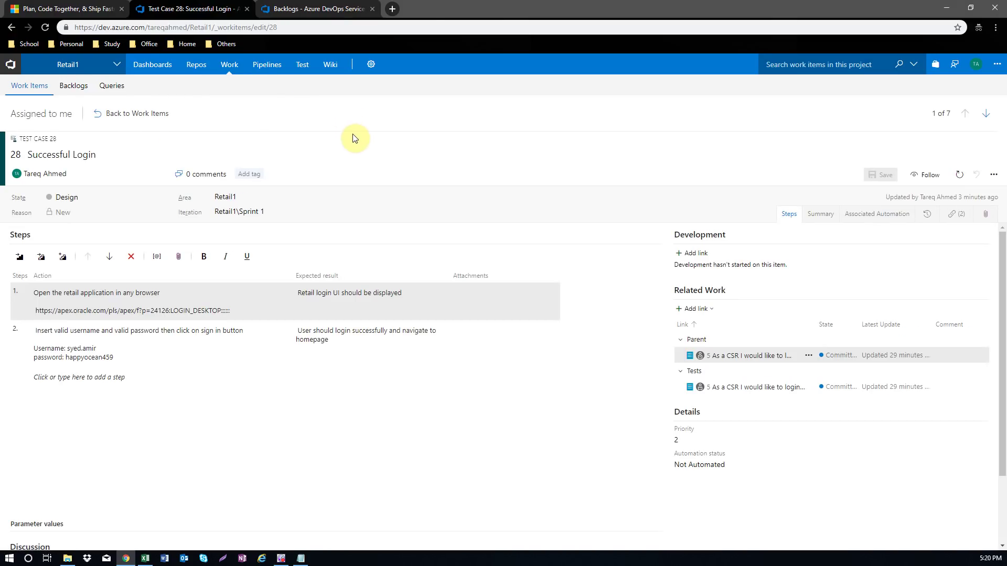
# Step: In Test Plans, select Successful Login and launch it with Run for web application
pyautogui.moveTo(309, 72)
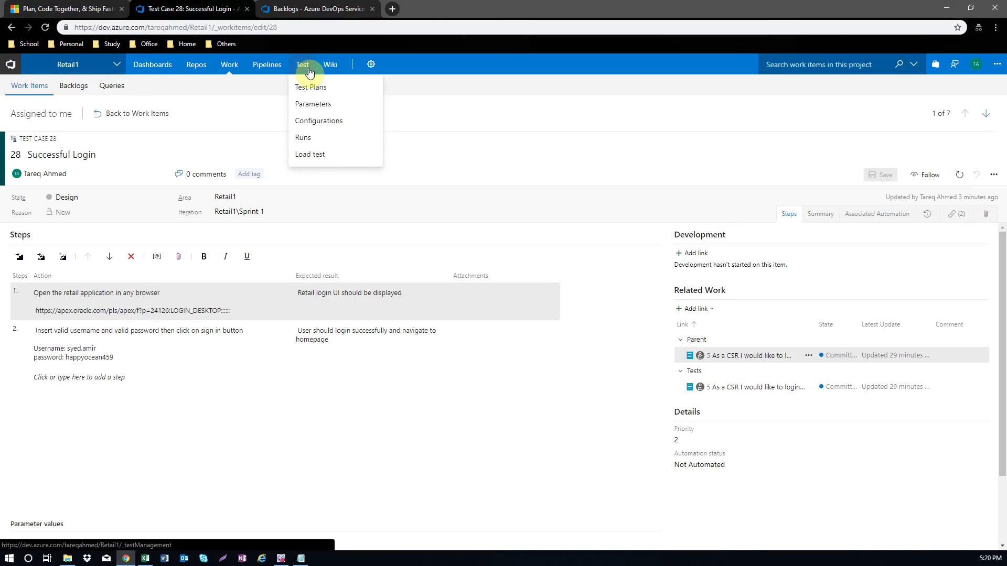
pyautogui.click(312, 89)
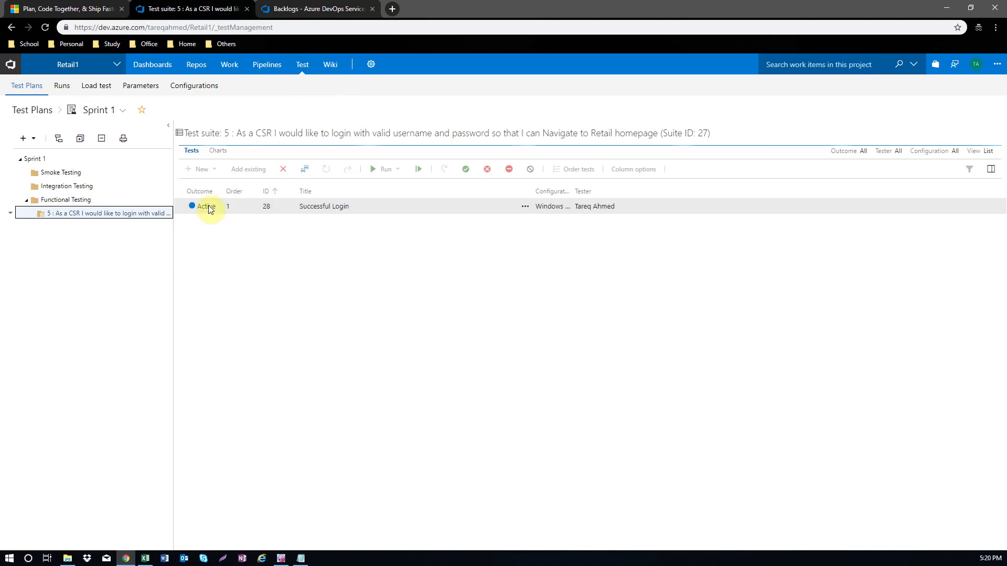
pyautogui.click(356, 206)
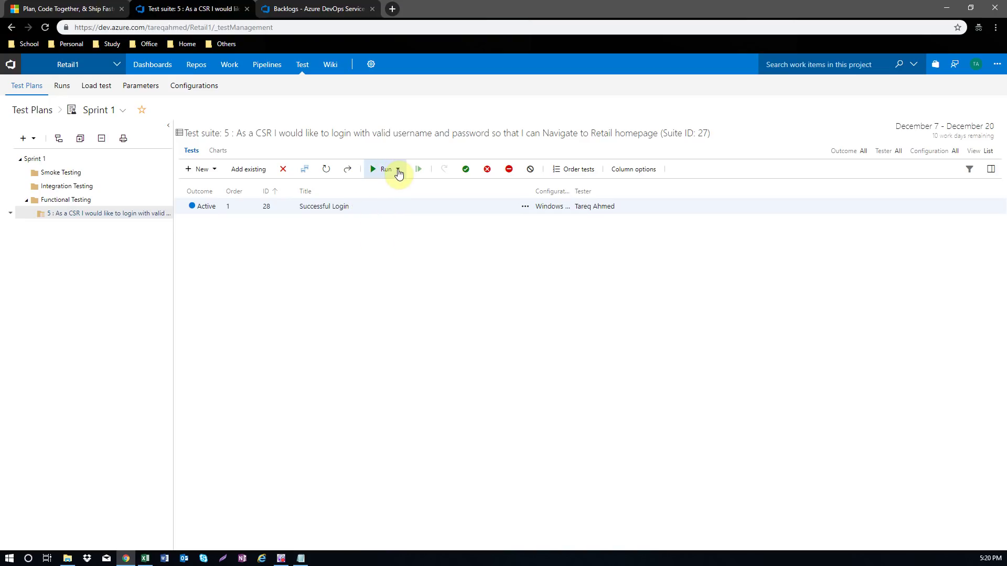
pyautogui.click(398, 174)
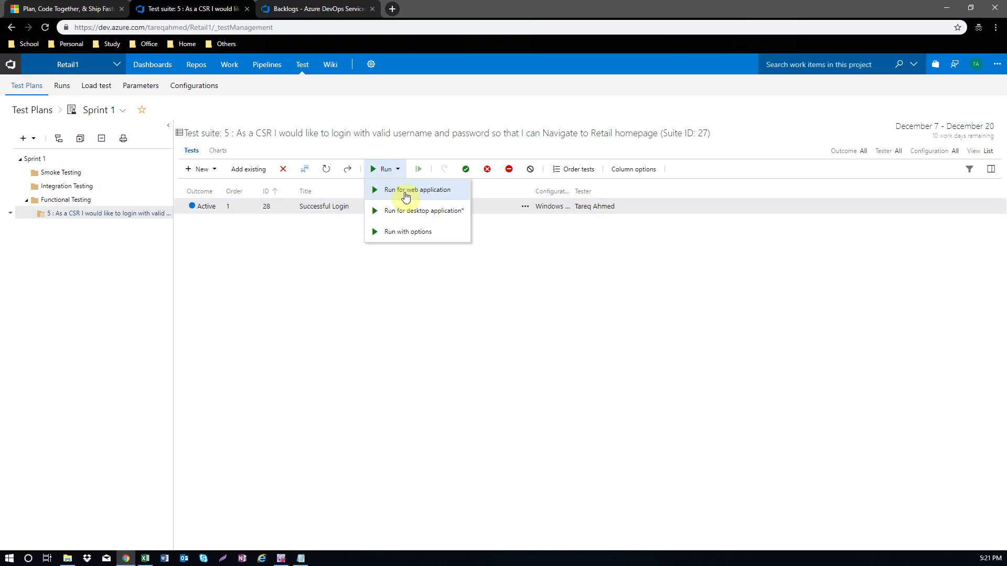
pyautogui.click(427, 191)
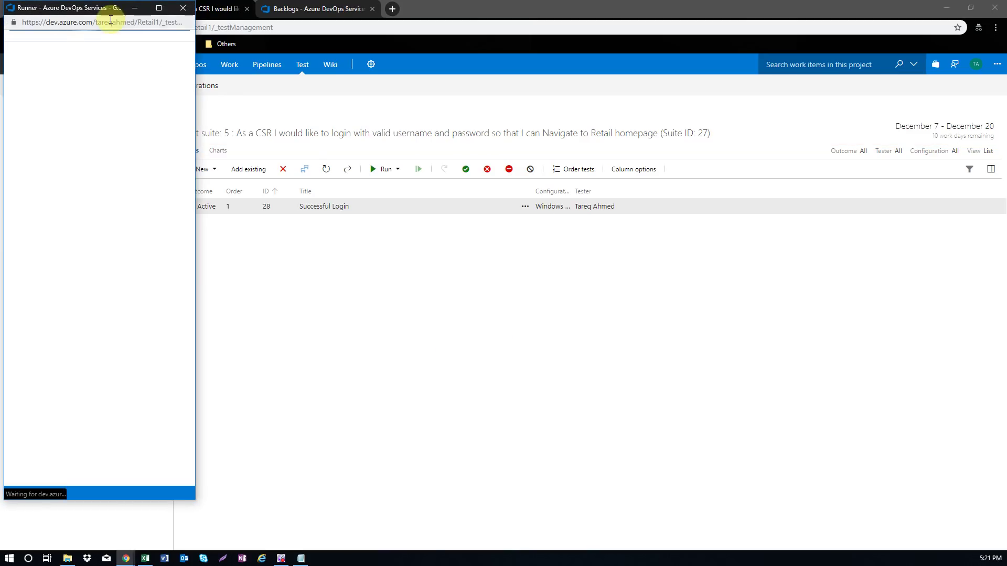
# Step: Move the Runner window right and select step 1's login URL to copy it
pyautogui.moveTo(90, 11); pyautogui.dragTo(262, 14)
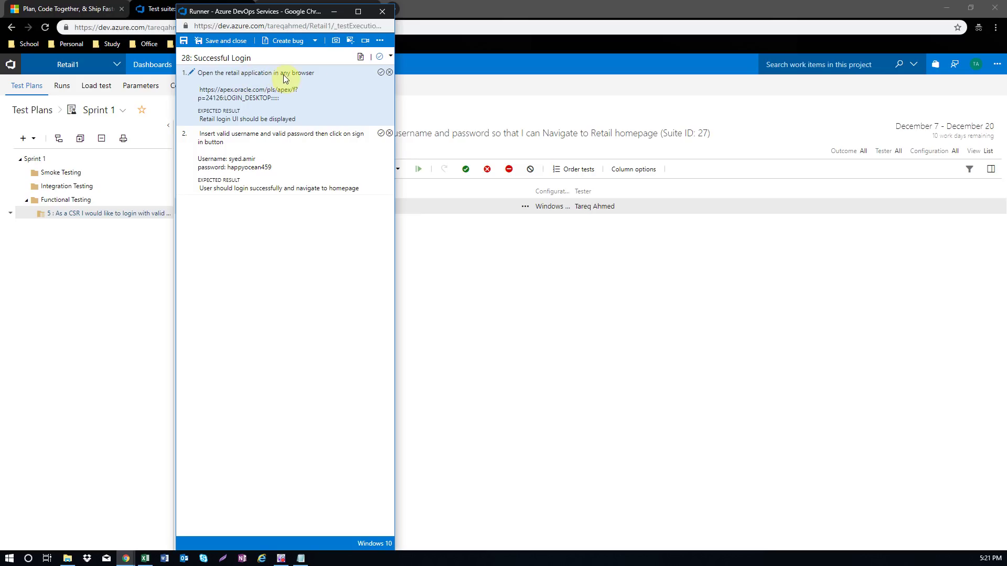
pyautogui.moveTo(279, 98); pyautogui.dragTo(204, 89)
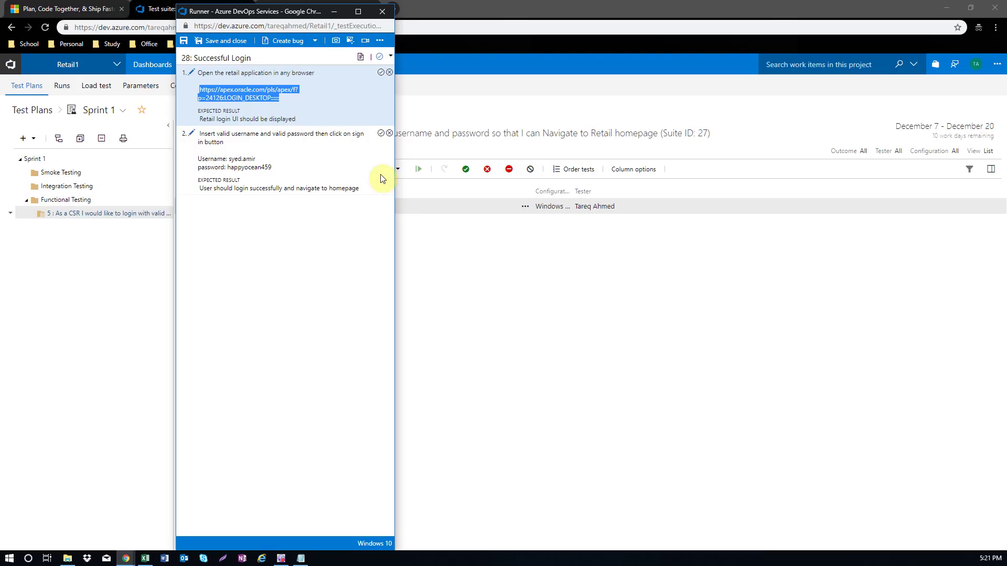
# Step: Load the copied login URL in Internet Explorer, then mark step 1 as passed in the Runner
pyautogui.click(261, 559)
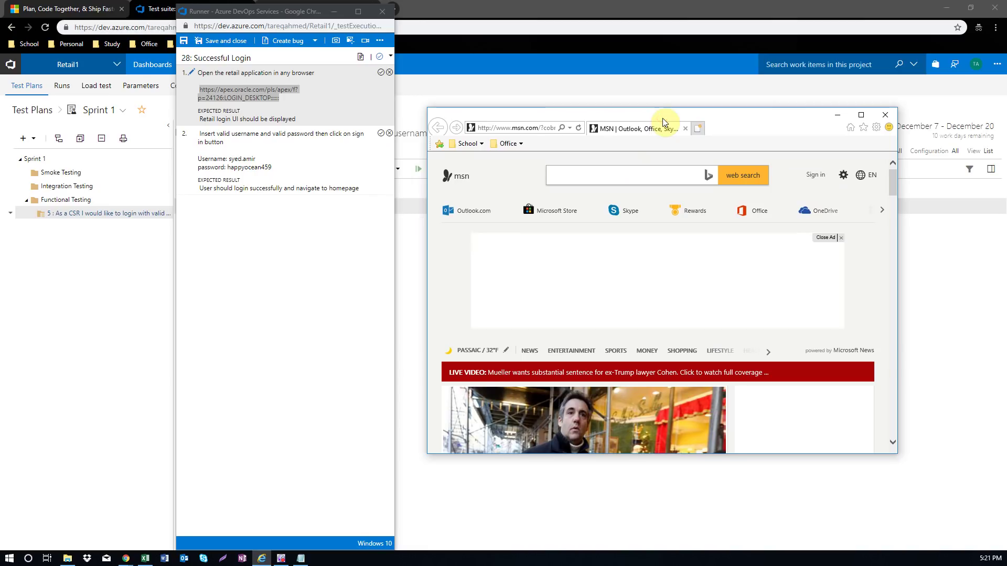
pyautogui.click(512, 128)
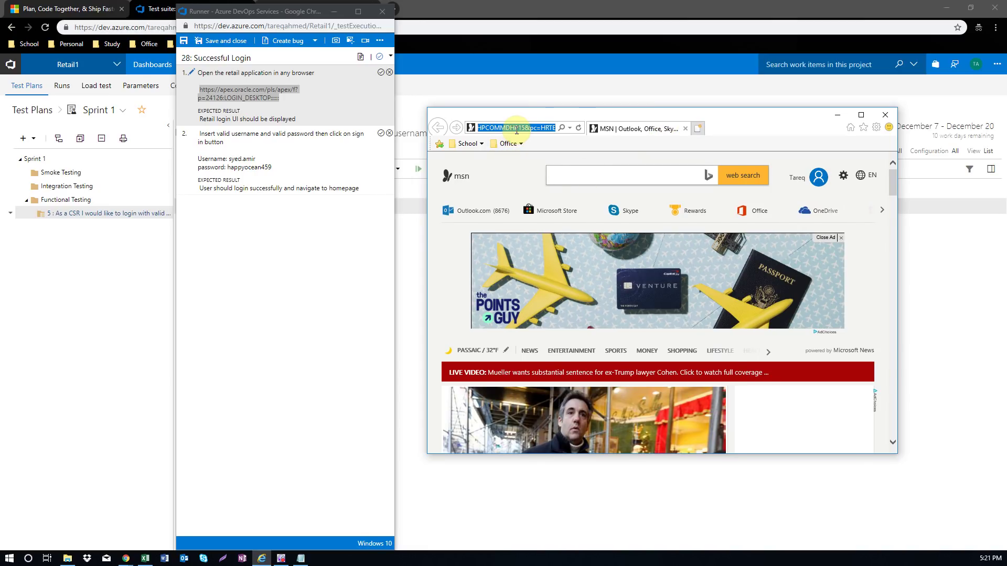
pyautogui.write('https://apex.oracle.com/pls/apex/f?p=24126:LOGIN_DESKTOP:::::')
pyautogui.press('Return')
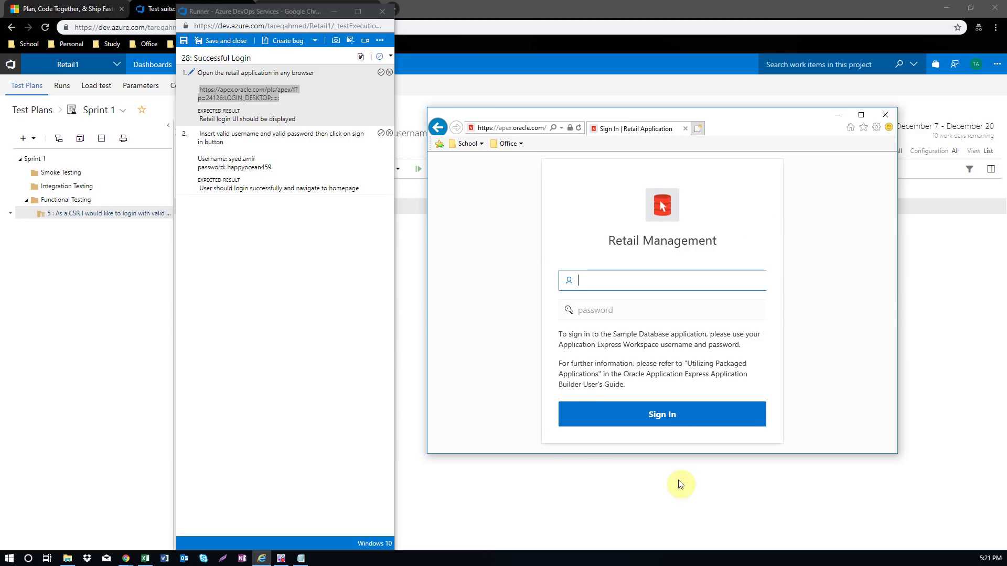
pyautogui.click(381, 73)
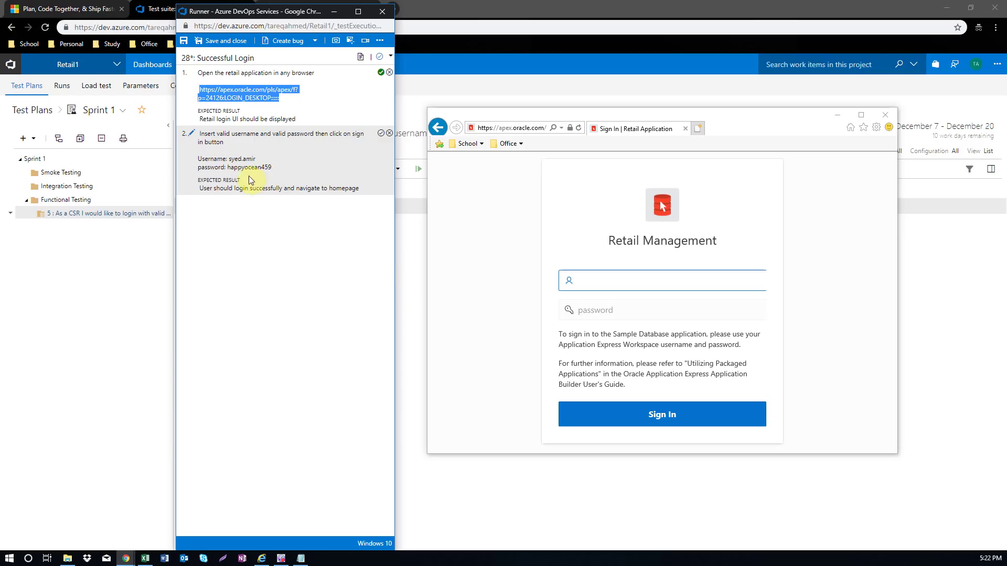
# Step: Enter the test username and password on the Retail Management sign-in page and submit
pyautogui.click(597, 283)
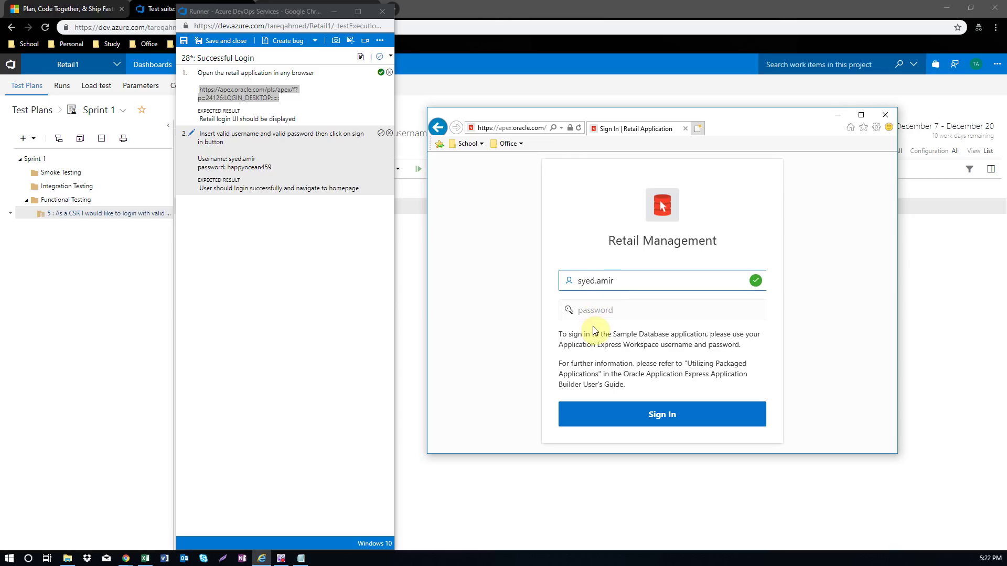
pyautogui.click(599, 312)
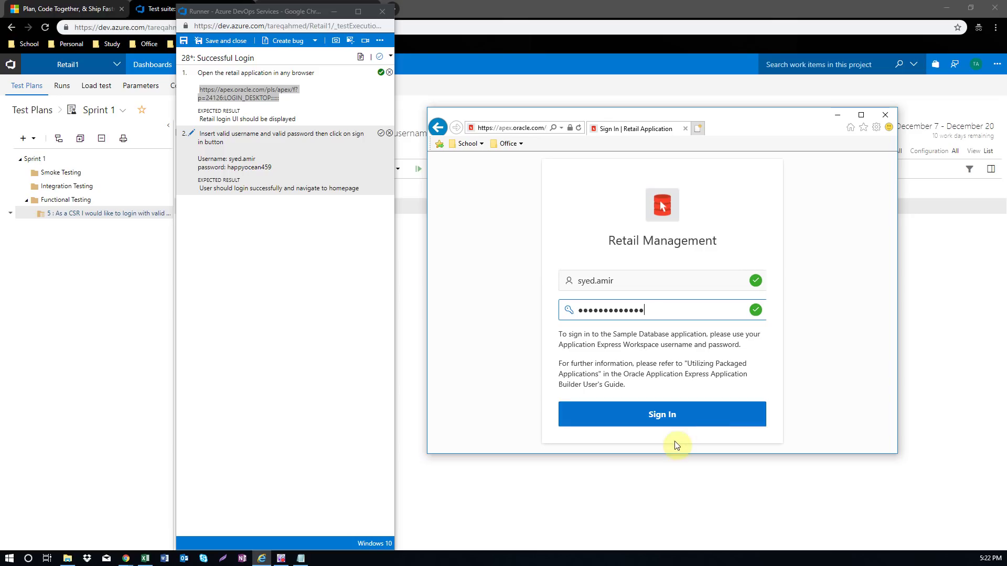
pyautogui.click(667, 418)
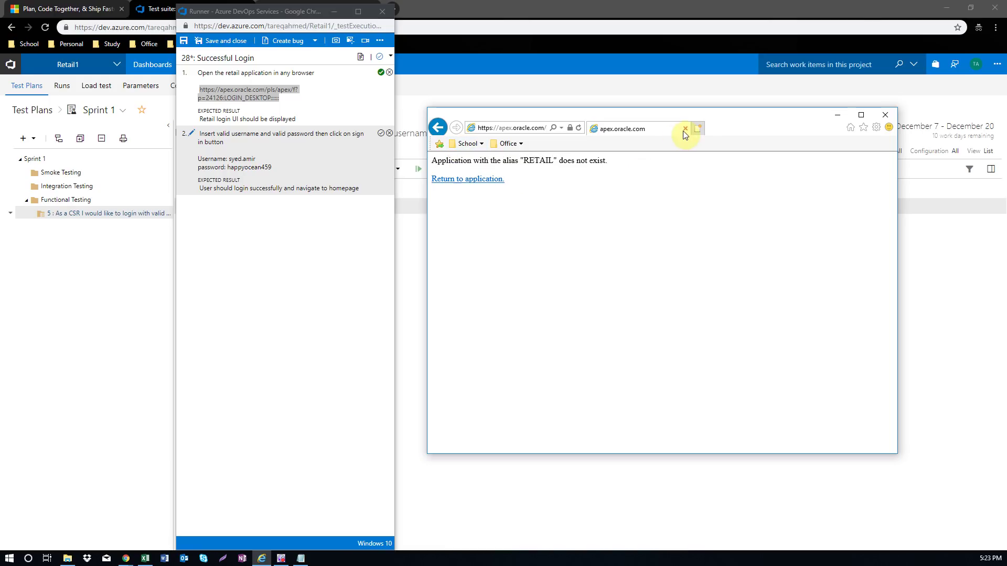
# Step: Close the apex.oracle.com tab, recopy step 1's URL and reload the login page in Internet Explorer
pyautogui.click(698, 128)
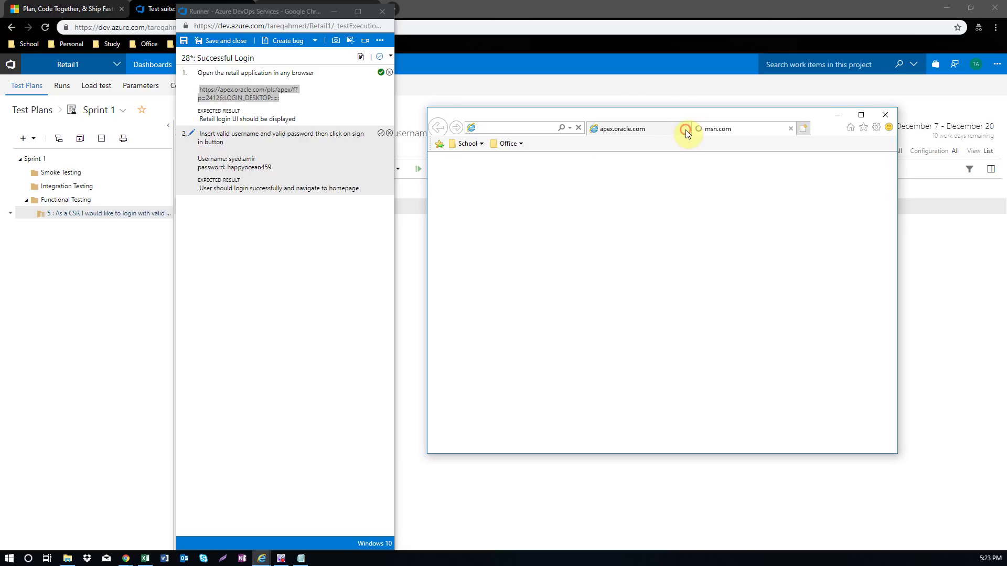
pyautogui.click(685, 130)
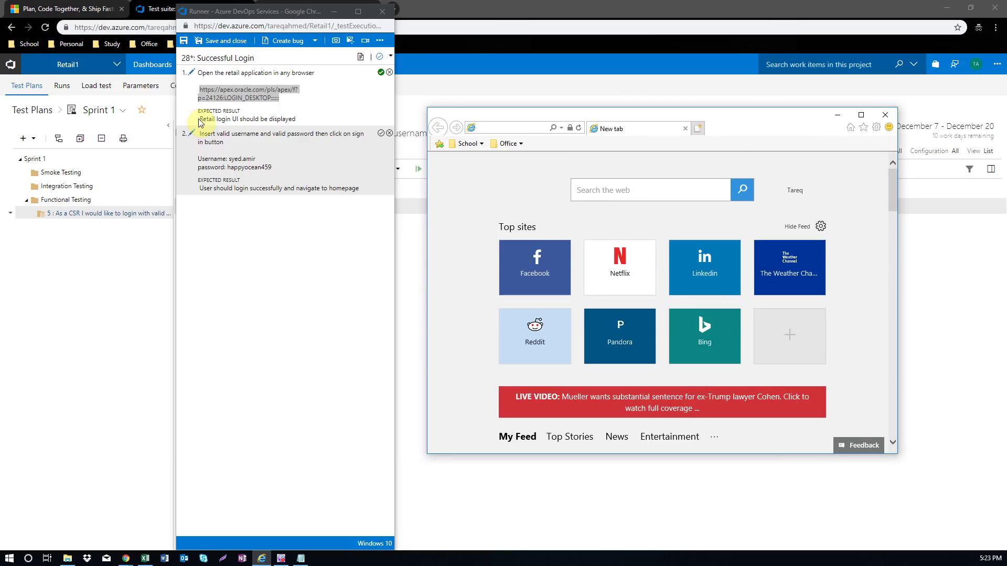
pyautogui.rightClick(231, 97)
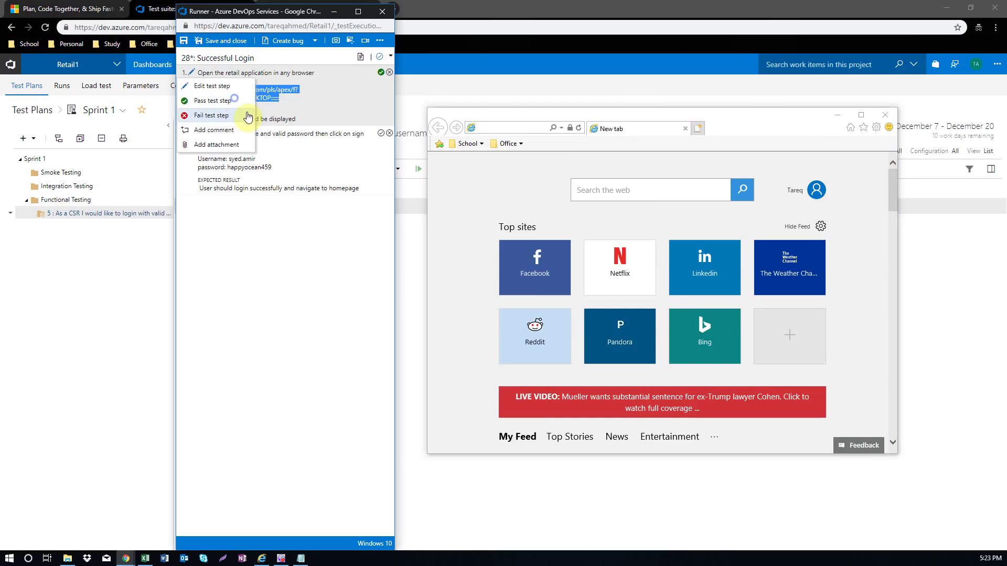
pyautogui.click(280, 93)
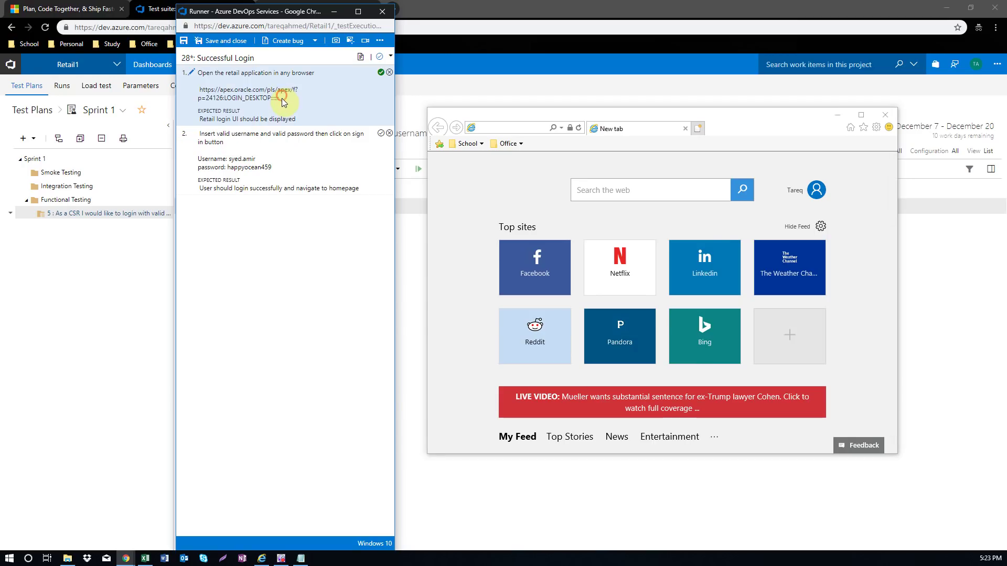
pyautogui.moveTo(281, 101); pyautogui.dragTo(201, 92)
pyautogui.hotkey('ctrl', 'c')
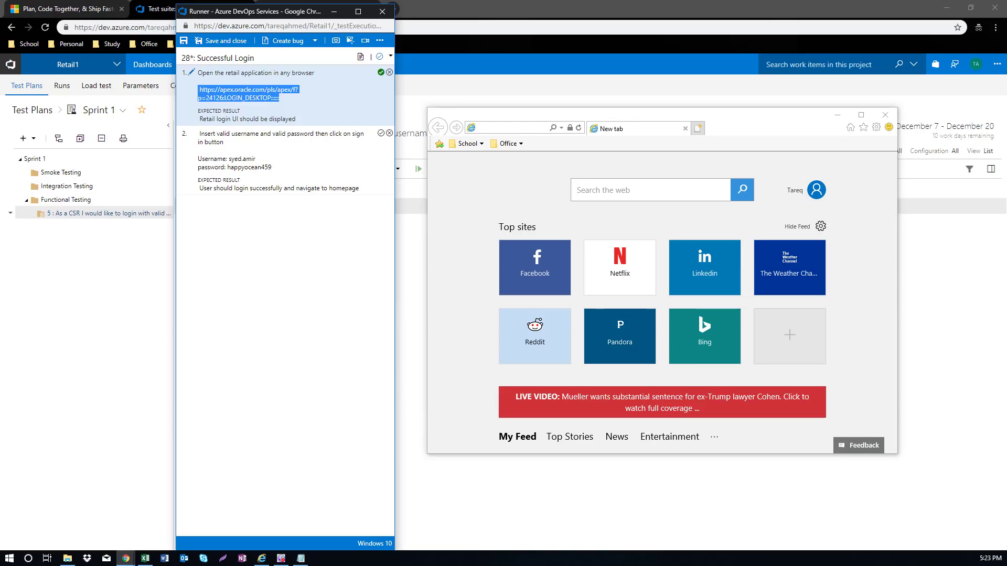
pyautogui.click(584, 138)
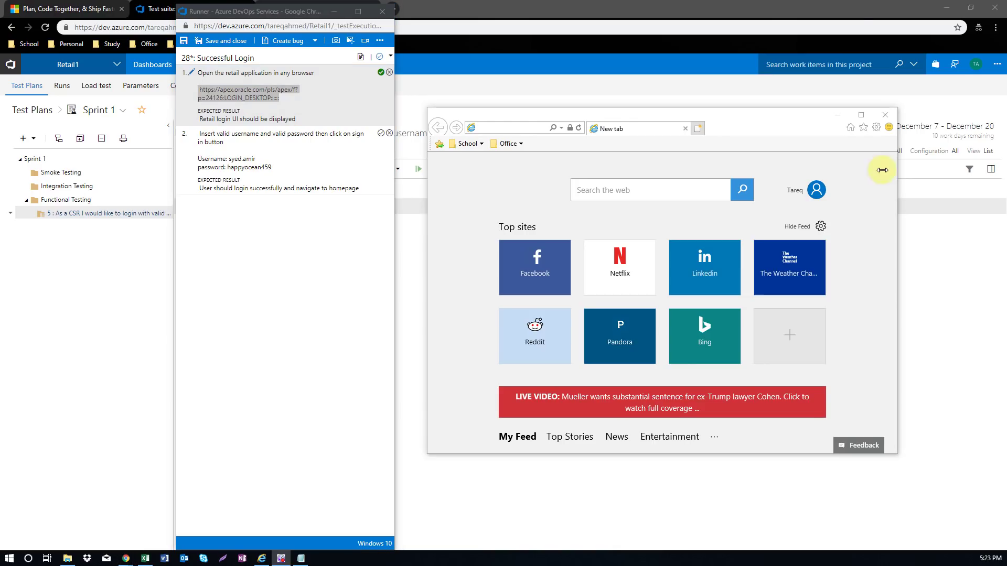
pyautogui.click(529, 128)
pyautogui.hotkey('ctrl', 'v')
pyautogui.press('Return')
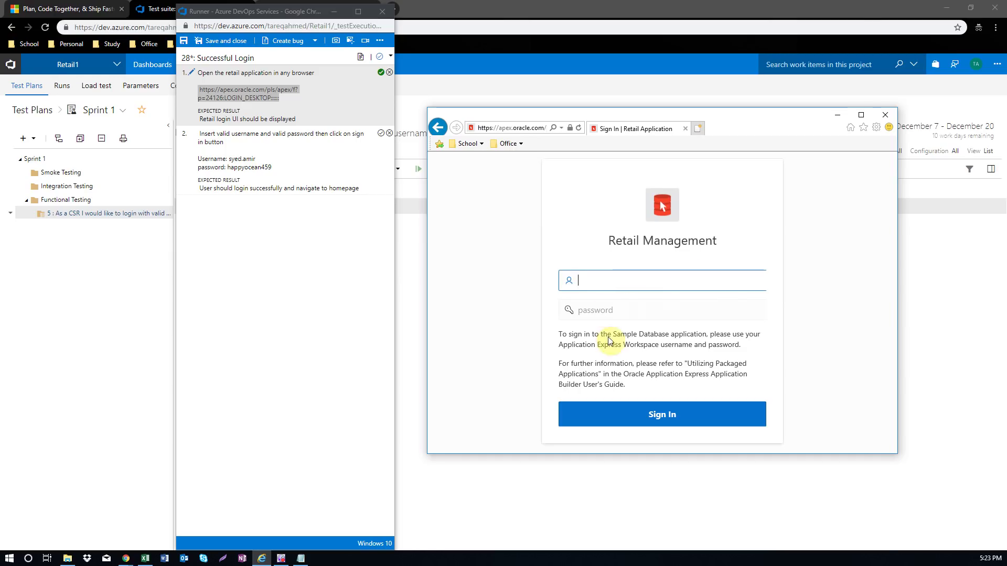
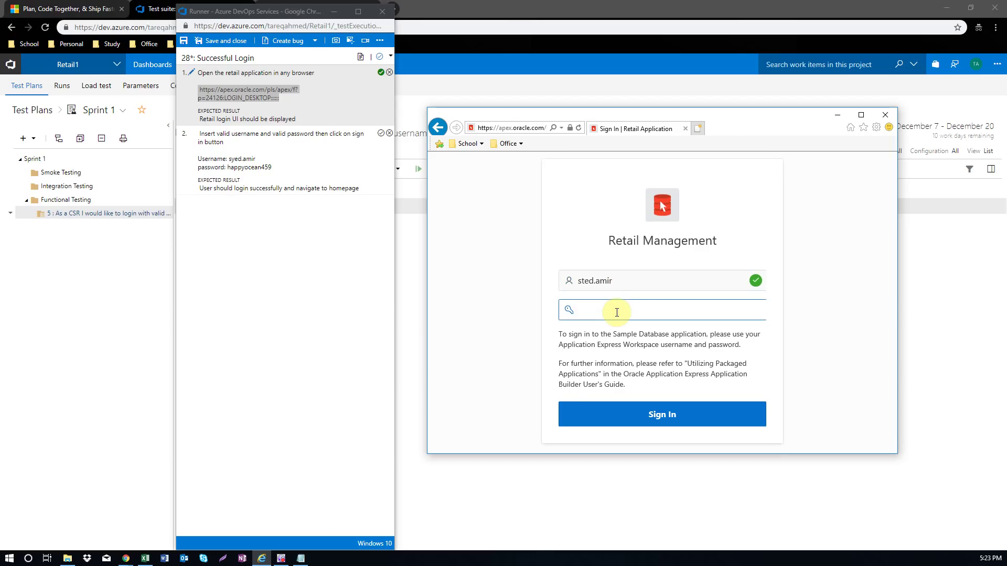
# Step: Sign in with the test username and password, then return to the application's sign-in page
pyautogui.click(639, 414)
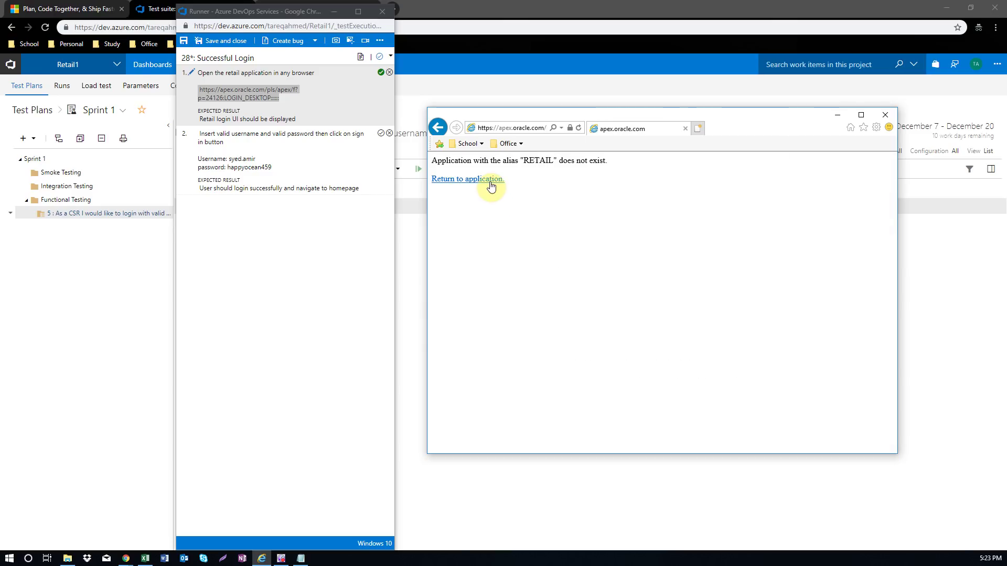
pyautogui.click(489, 179)
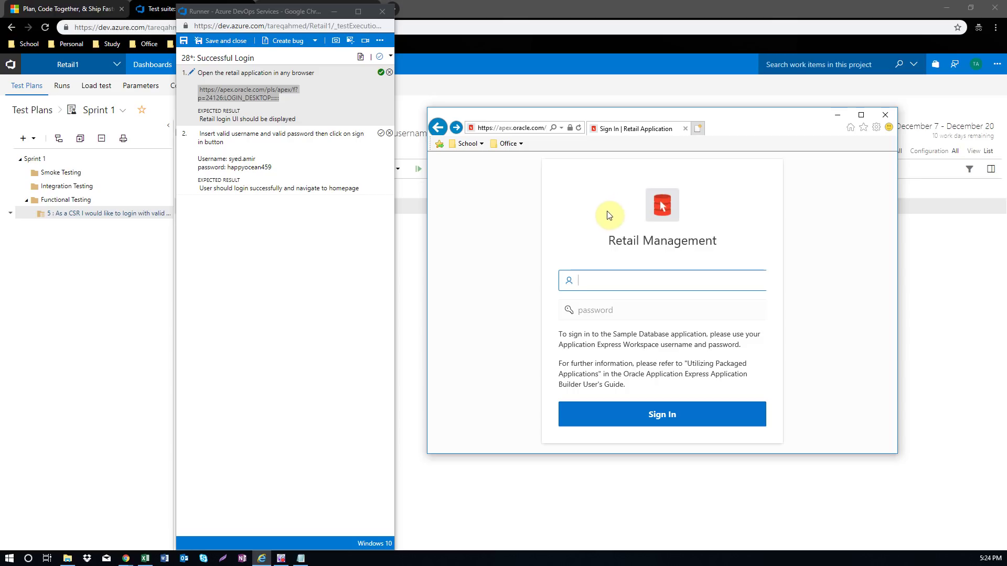
# Step: Enter the correctly spelled test username and the password, then submit the Retail Management sign-in form
pyautogui.click(629, 282)
pyautogui.click(624, 312)
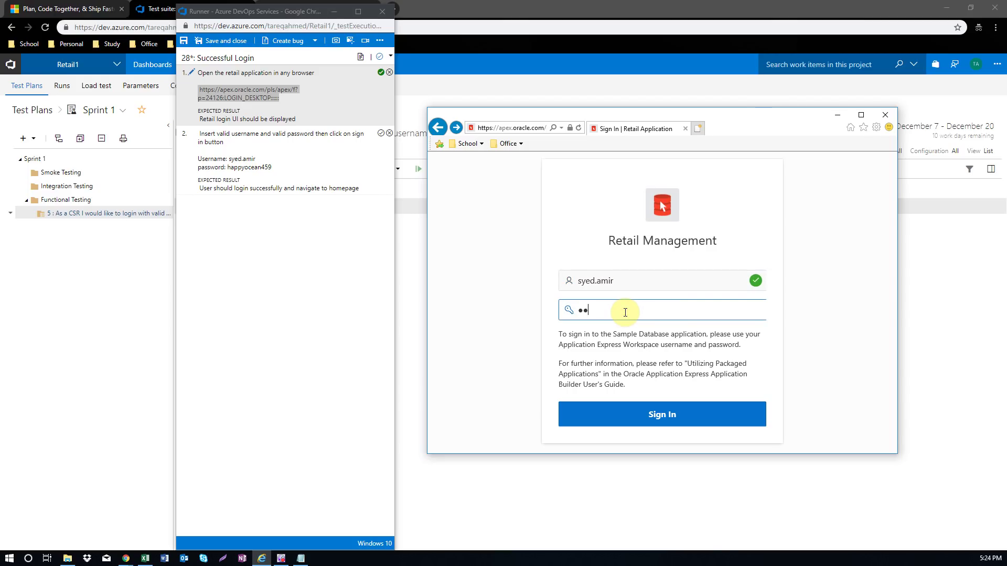
pyautogui.click(690, 415)
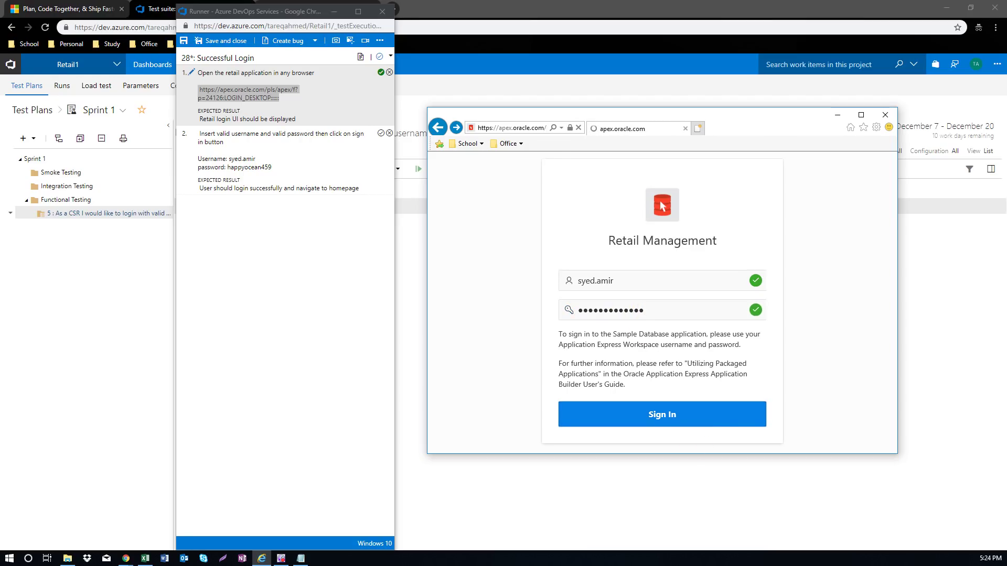
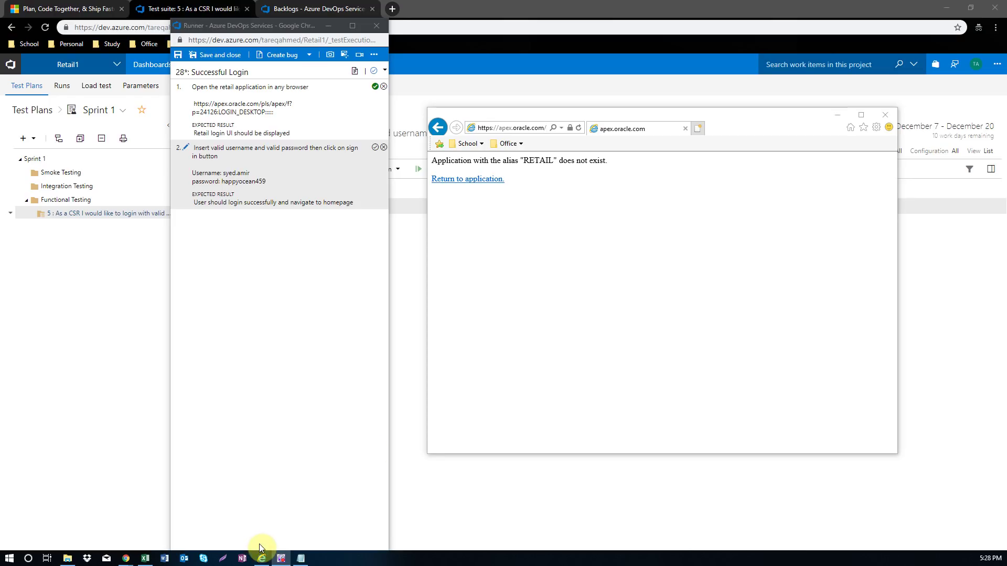
# Step: Snip the RETAIL alias error page, save it to the Desktop as 'Login Issue', and close that window
pyautogui.click(226, 560)
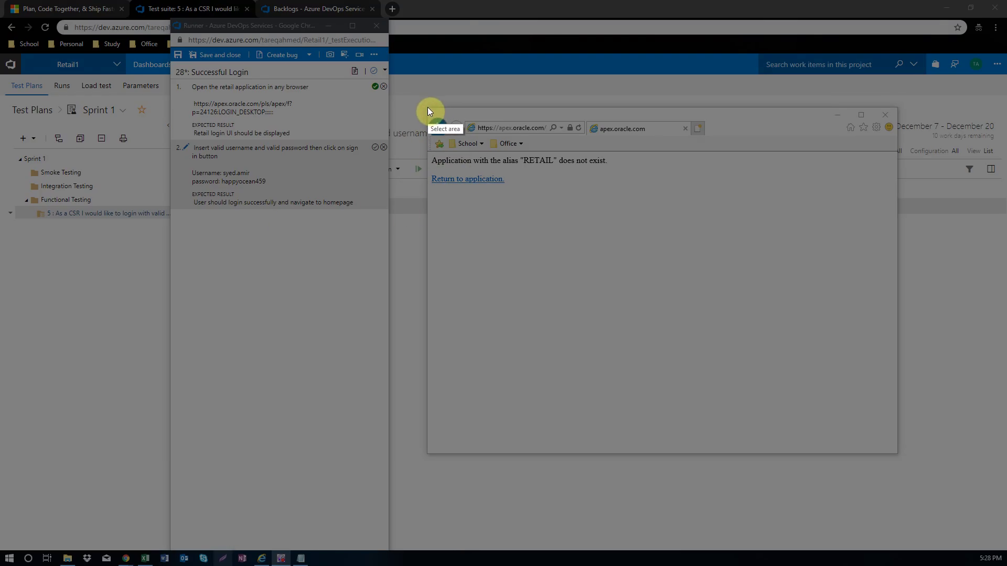
pyautogui.moveTo(427, 106)
pyautogui.mouseDown()
pyautogui.moveTo(600, 216)
pyautogui.moveTo(707, 213)
pyautogui.moveTo(736, 233)
pyautogui.mouseUp()
pyautogui.click(711, 243)
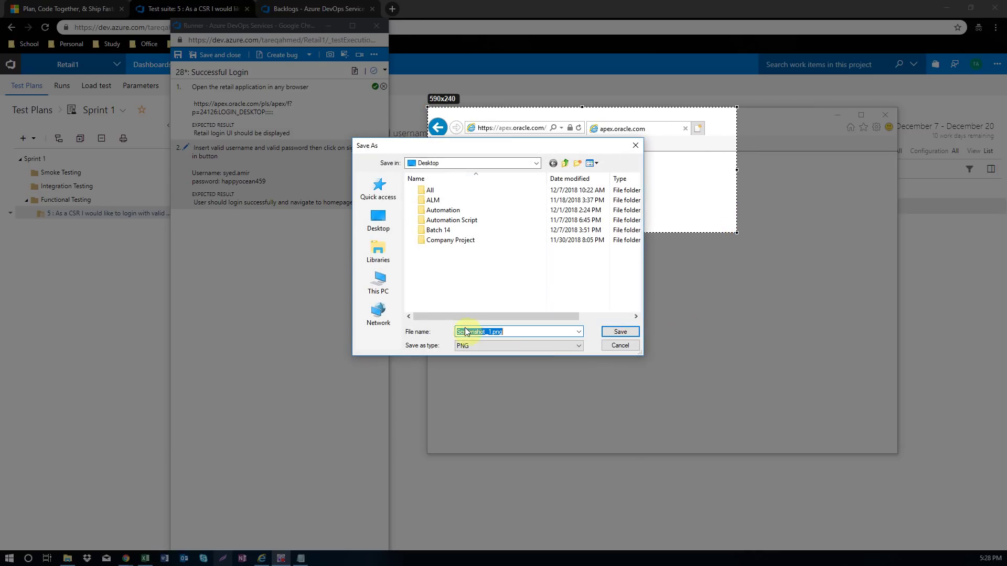
pyautogui.click(385, 230)
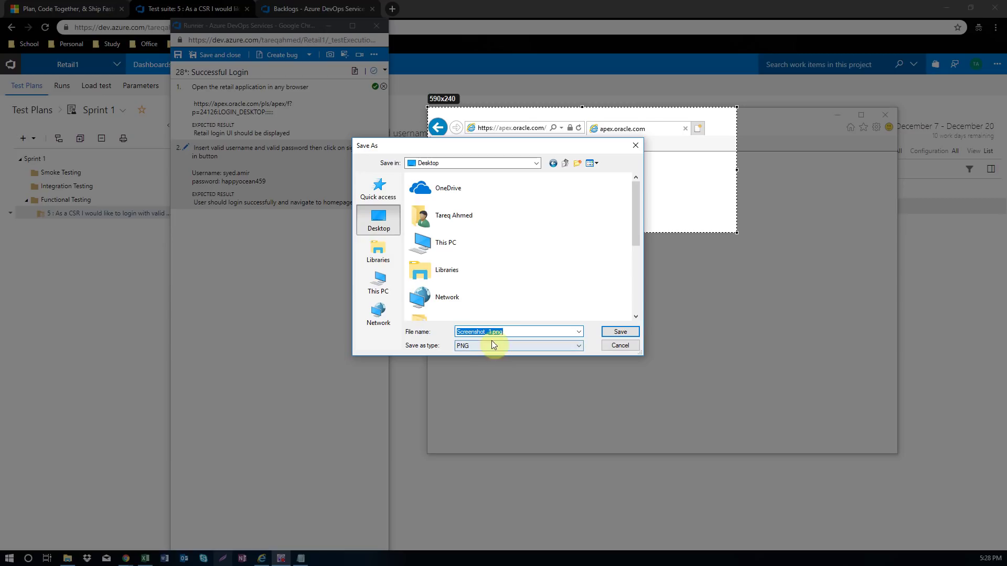
pyautogui.write('Login Issue')
pyautogui.click(614, 333)
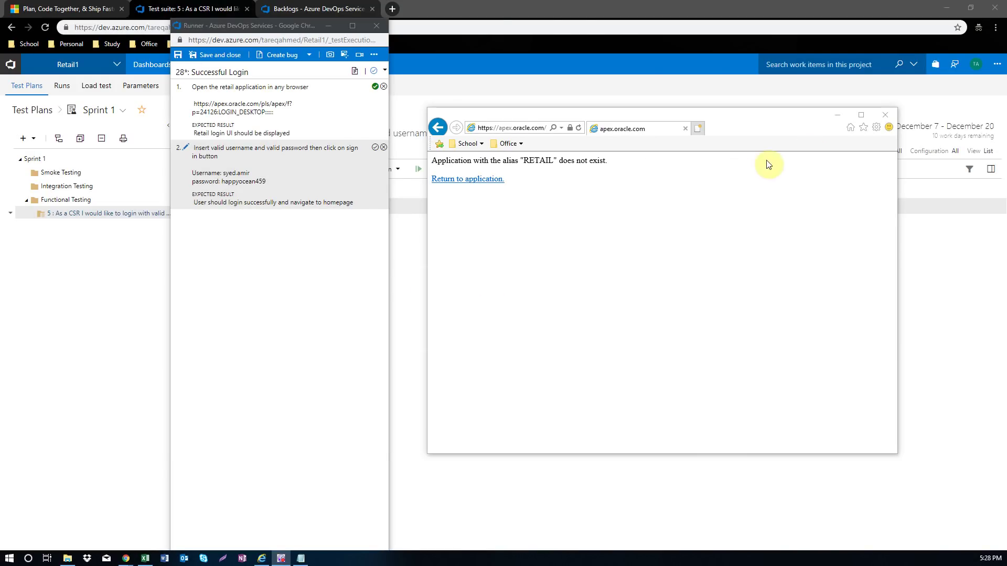
pyautogui.click(887, 115)
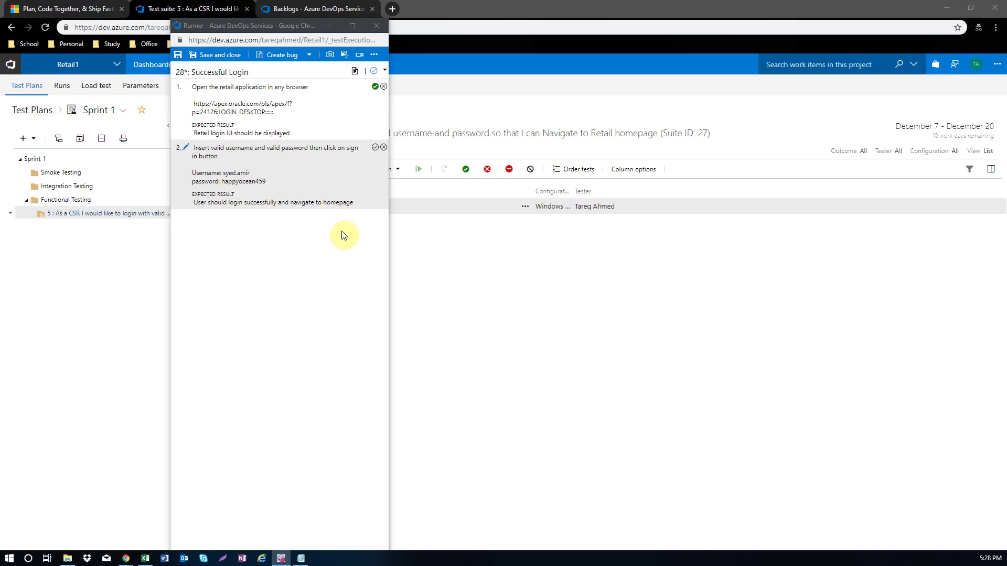
# Step: Mark step 2 (enter valid credentials and sign in) as failed in the Runner
pyautogui.click(383, 148)
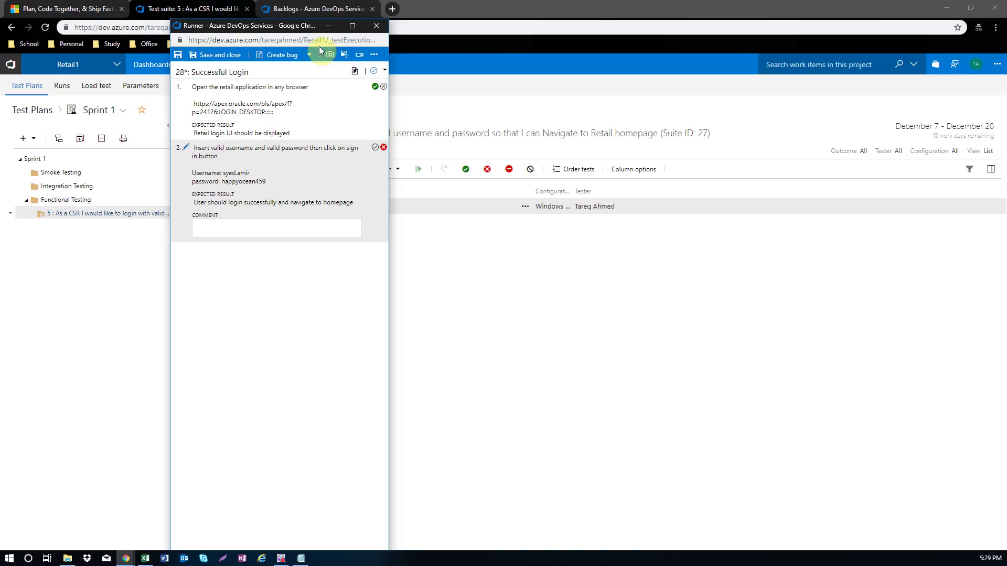
# Step: Close the work item and start a new query filtered to Work Item Type = Bug
pyautogui.click(299, 9)
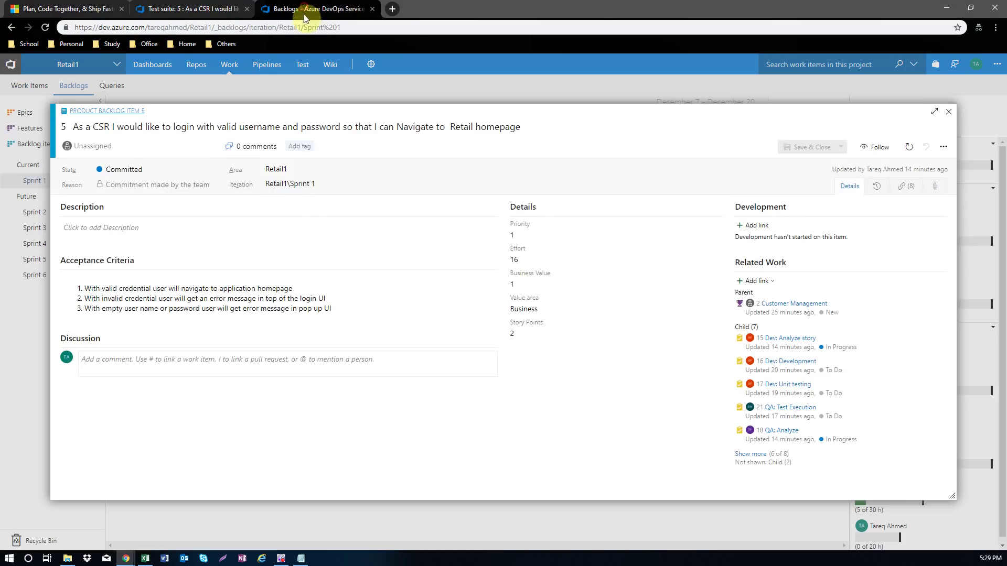
pyautogui.click(950, 115)
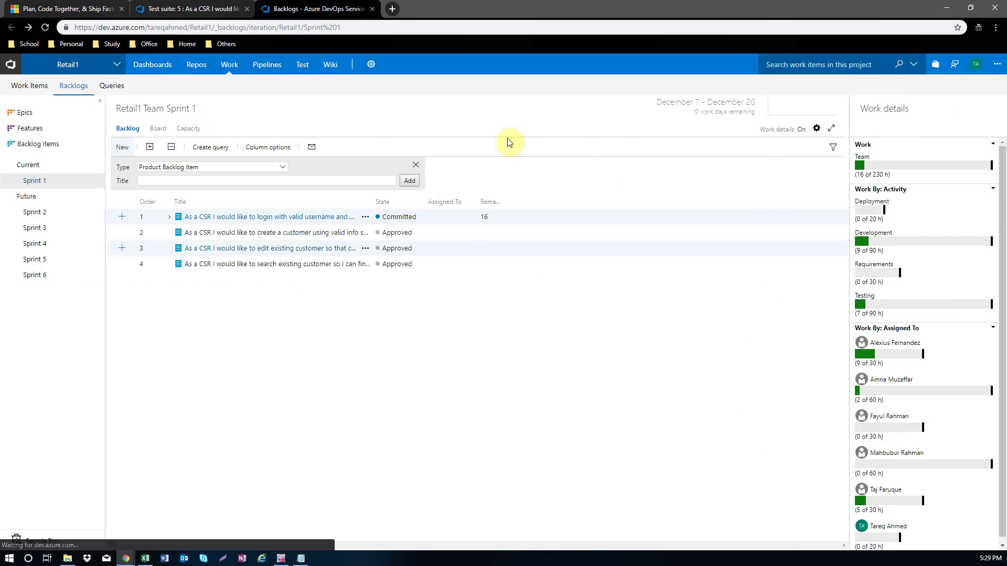
pyautogui.moveTo(233, 70)
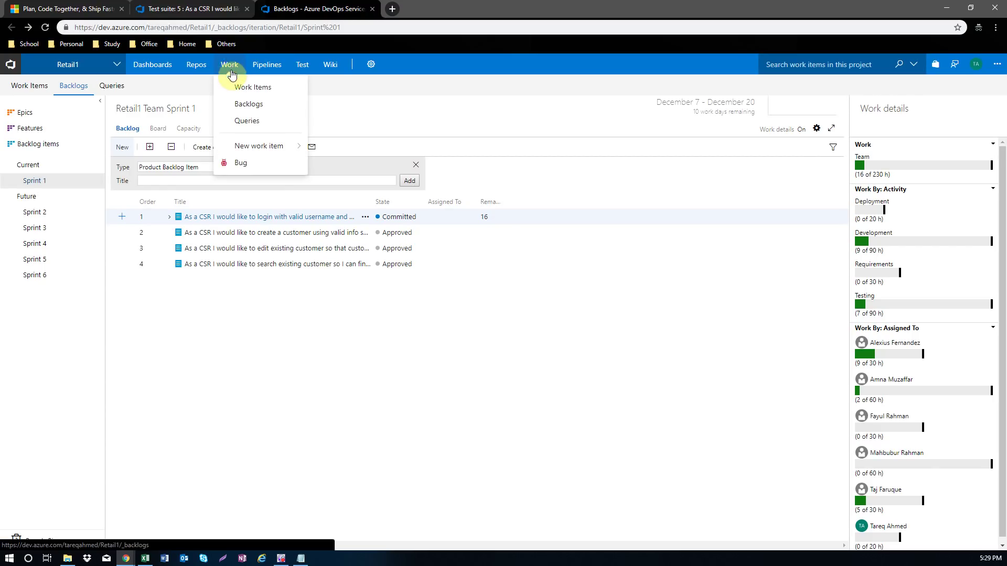
pyautogui.click(237, 128)
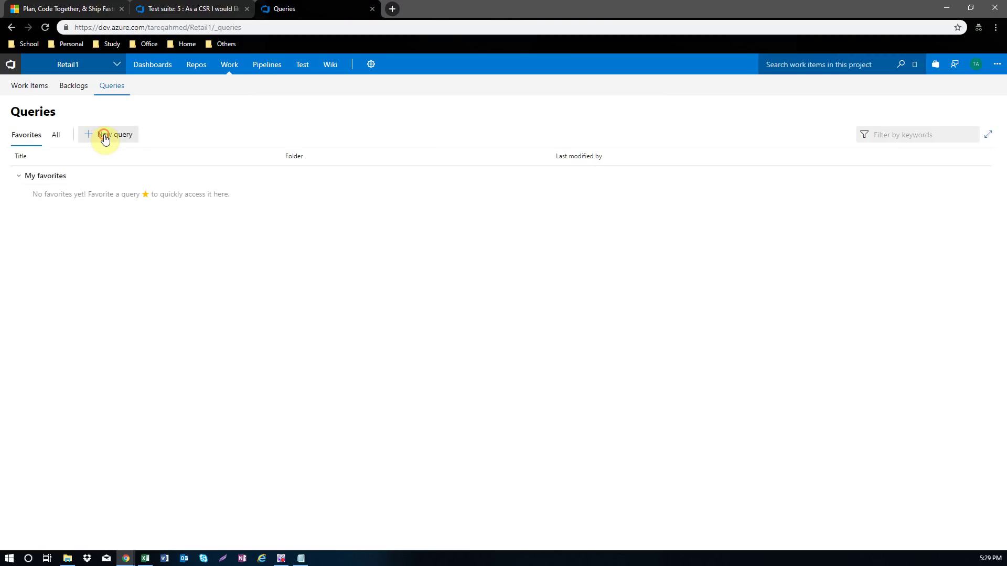
pyautogui.click(103, 134)
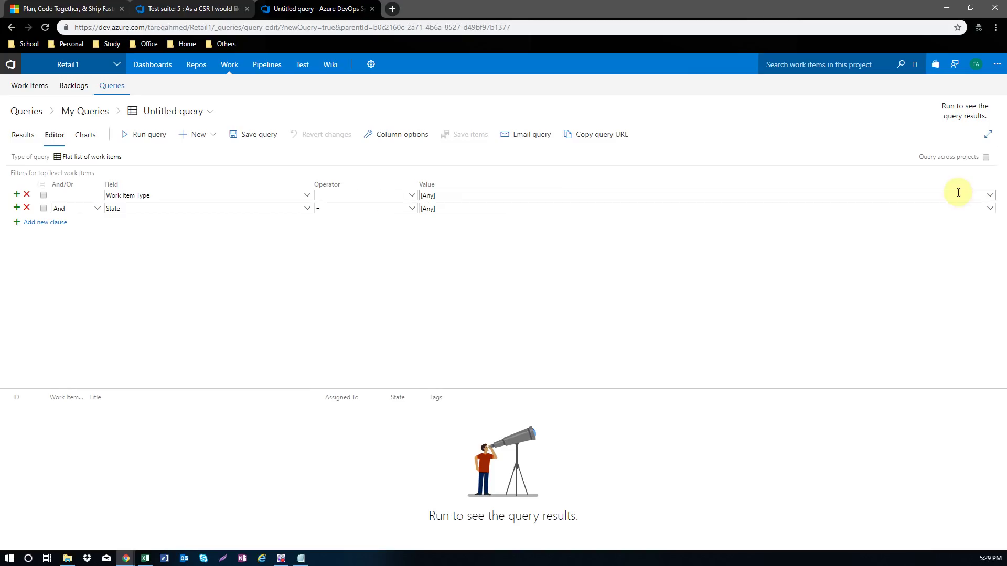
pyautogui.click(990, 200)
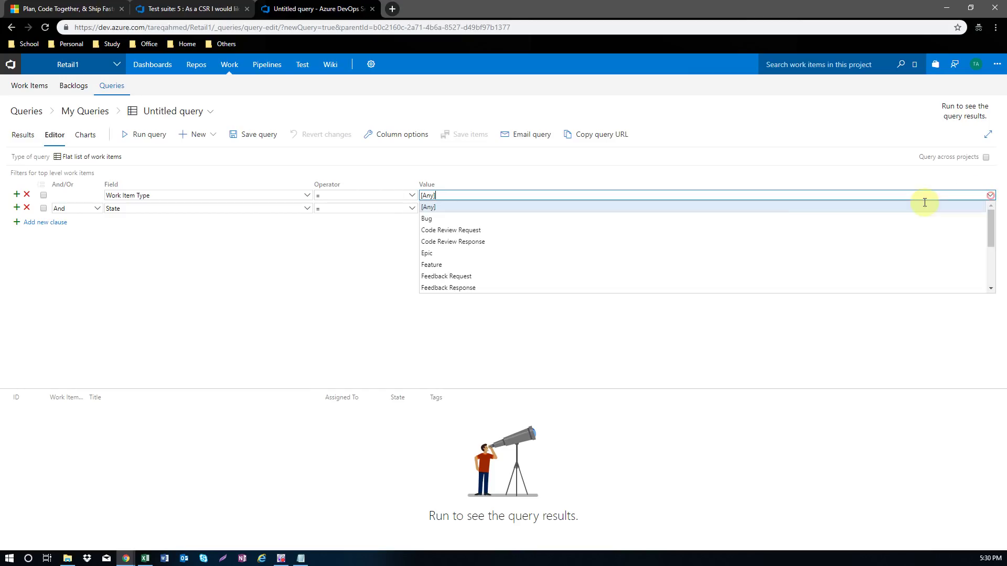
pyautogui.click(422, 216)
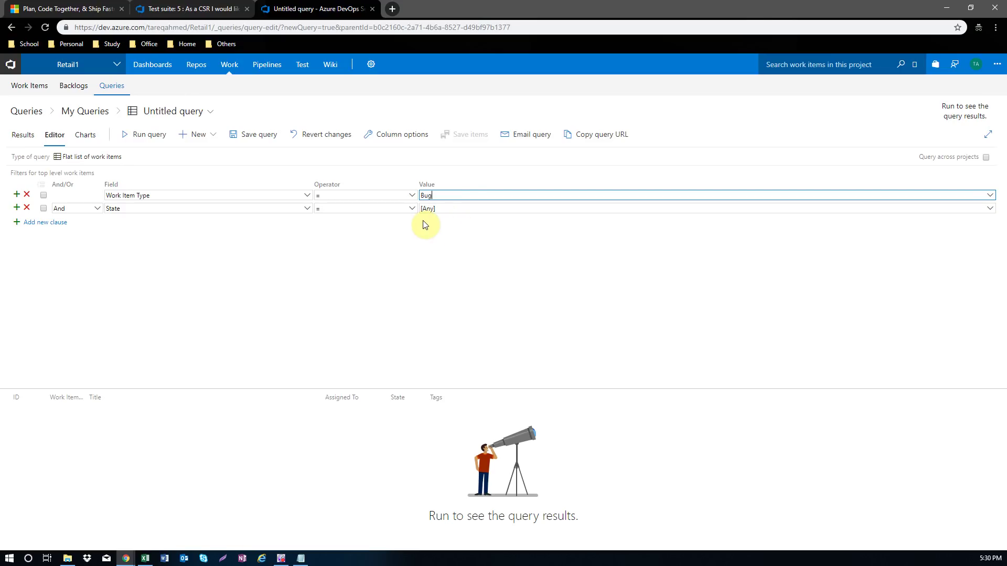
# Step: Change the second clause to Title contains 'login' and run the query
pyautogui.click(290, 209)
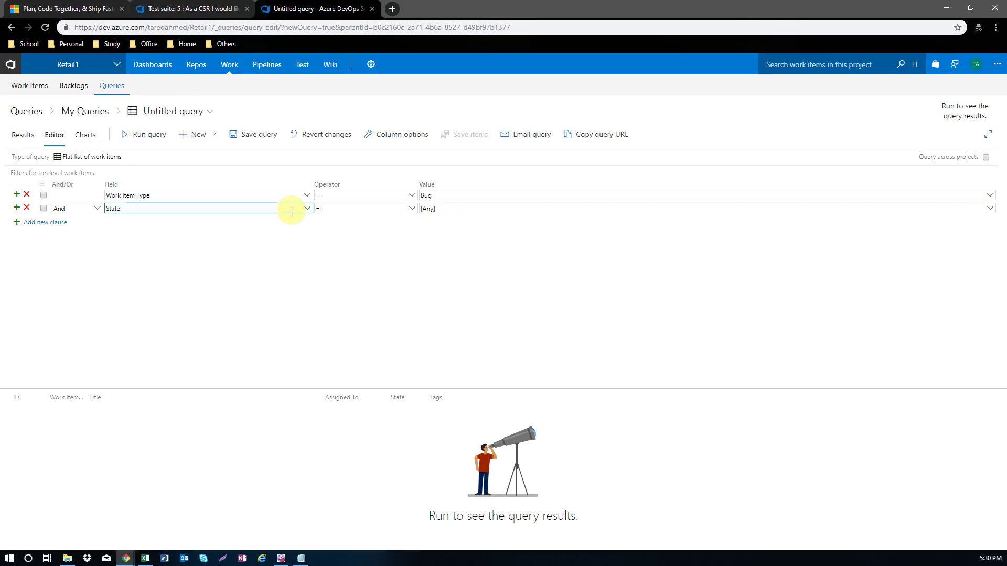
pyautogui.click(308, 208)
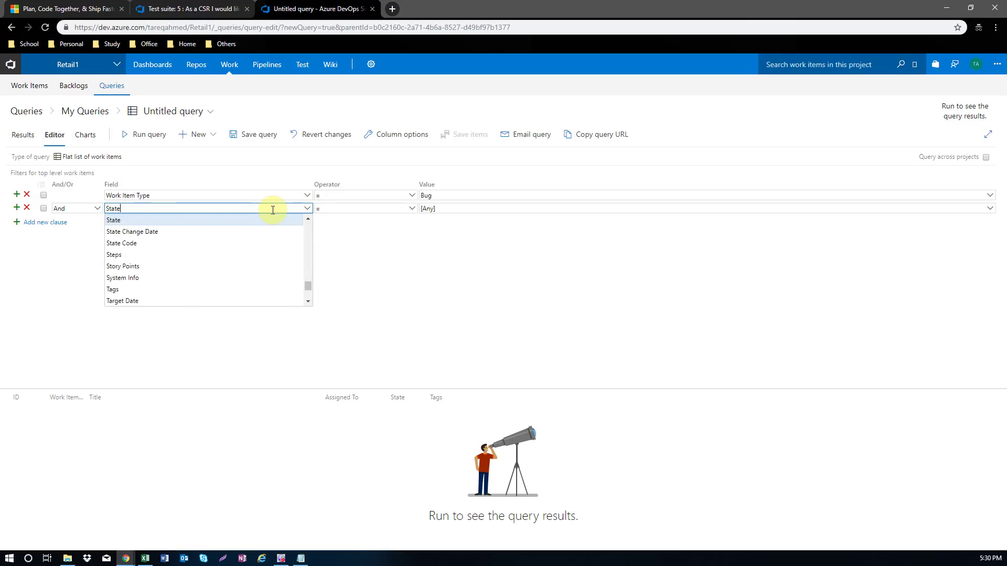
pyautogui.press('BackSpace')
pyautogui.moveTo(209, 208); pyautogui.dragTo(14, 205)
pyautogui.write('Ti')
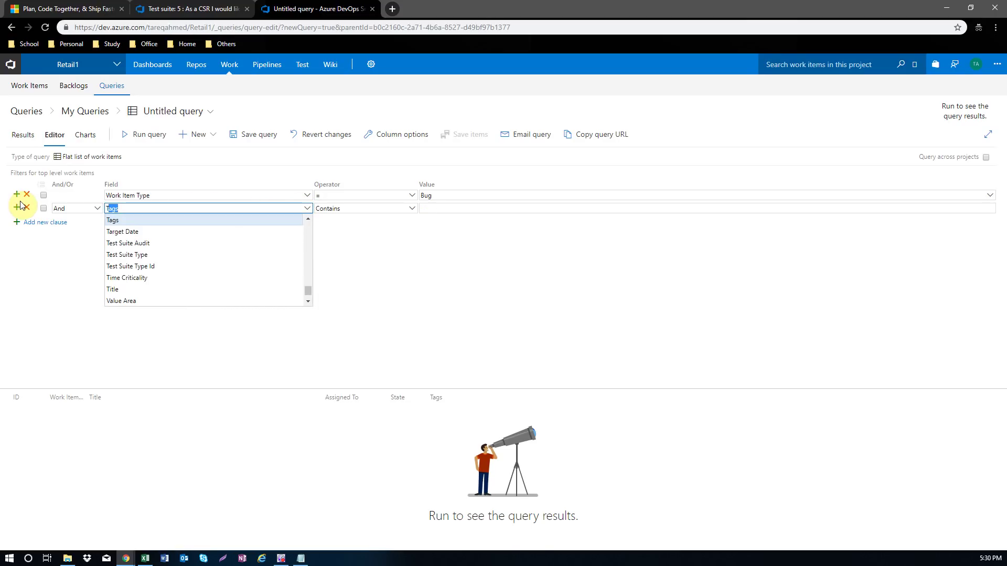
pyautogui.write('tle')
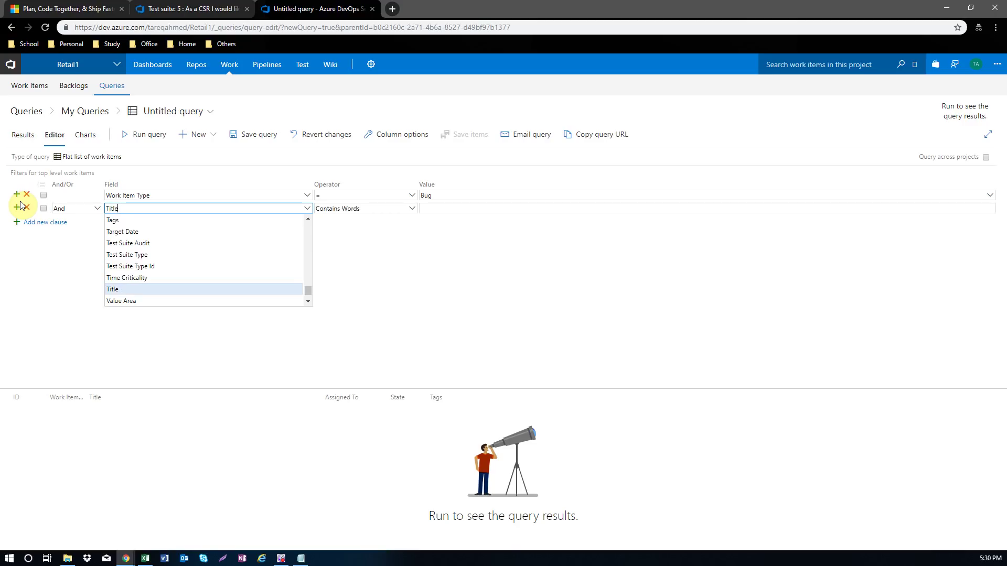
pyautogui.click(113, 289)
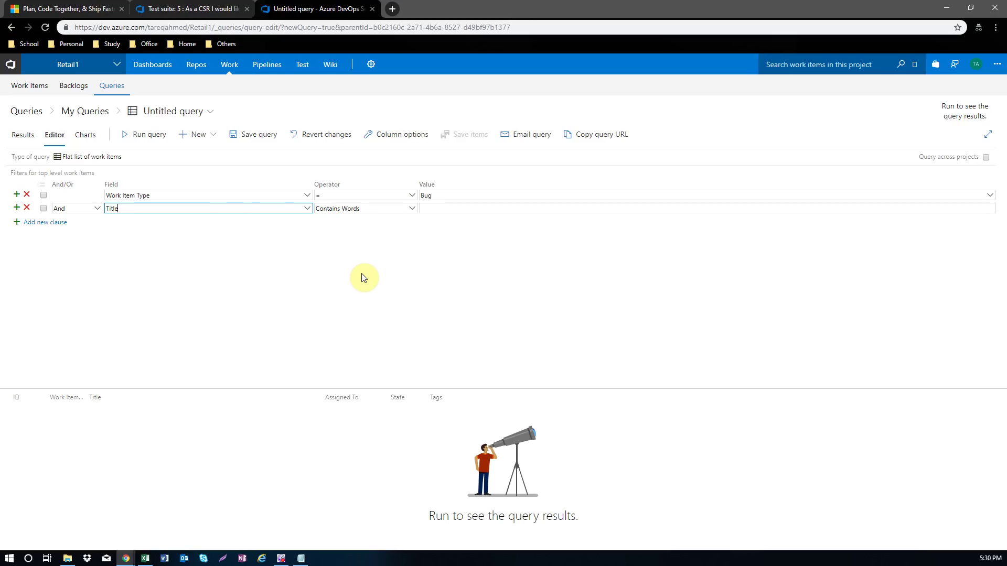
pyautogui.click(460, 207)
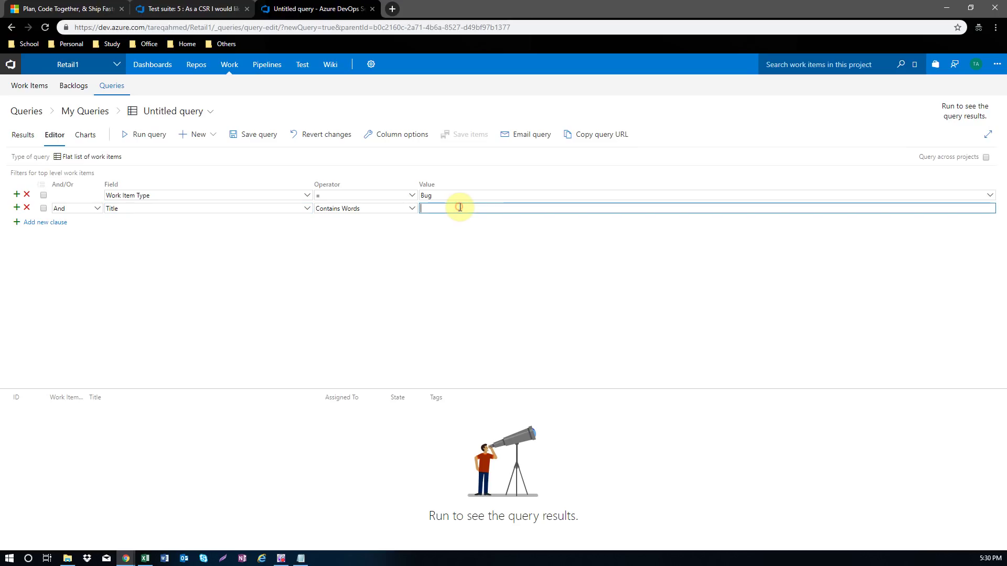
pyautogui.write('login')
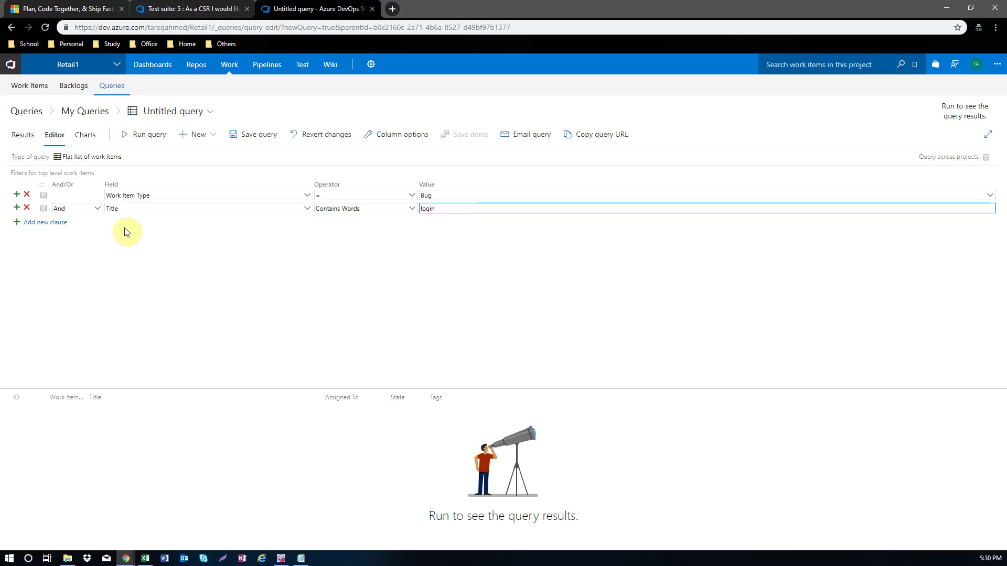
pyautogui.click(135, 134)
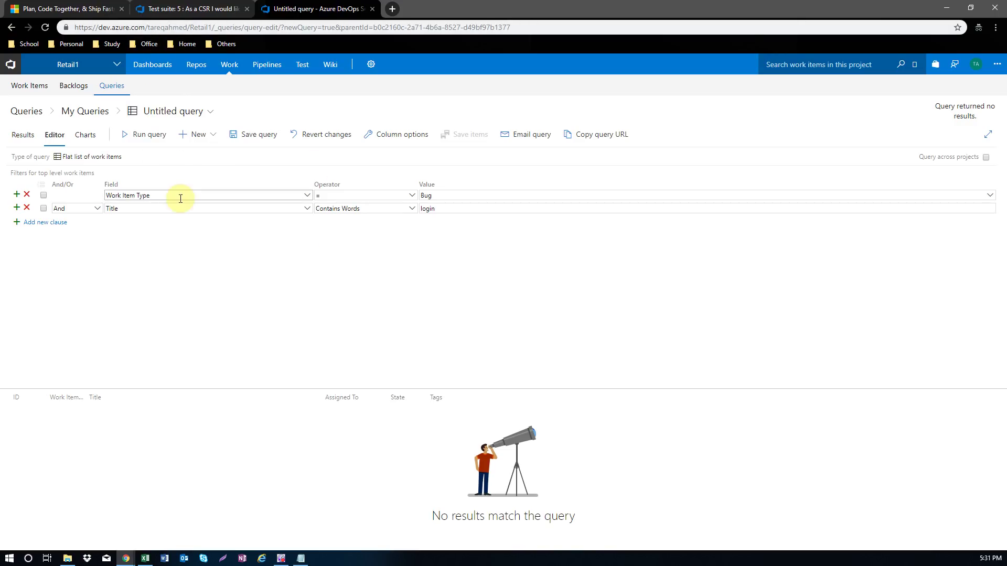
# Step: Bring the test runner window forward and move it to the right
pyautogui.click(181, 9)
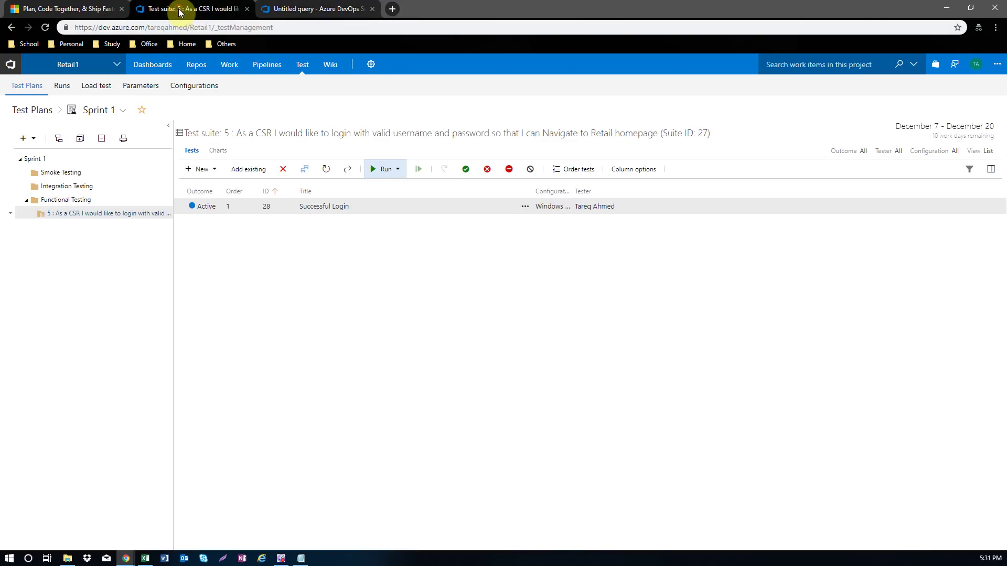
pyautogui.click(314, 9)
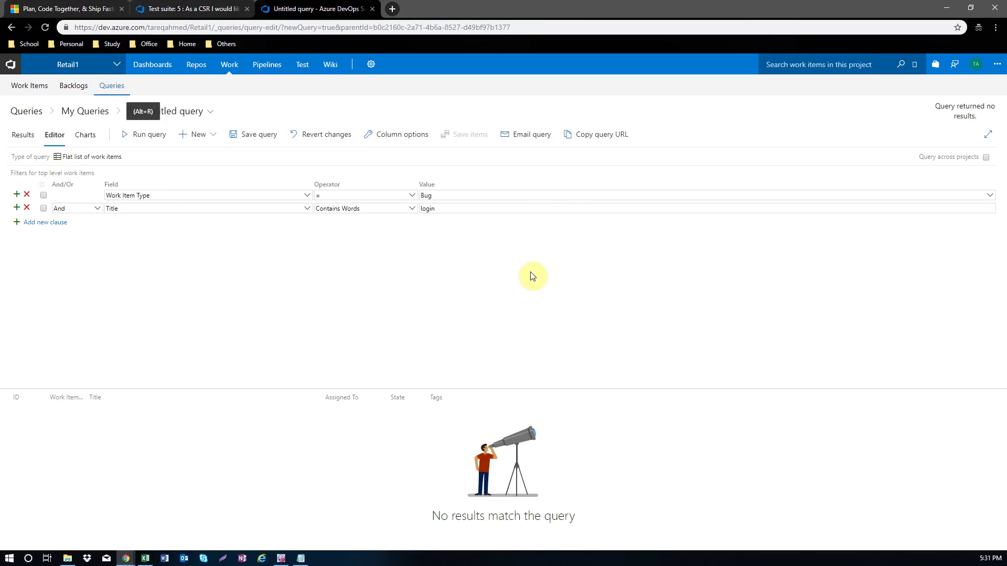
pyautogui.click(164, 10)
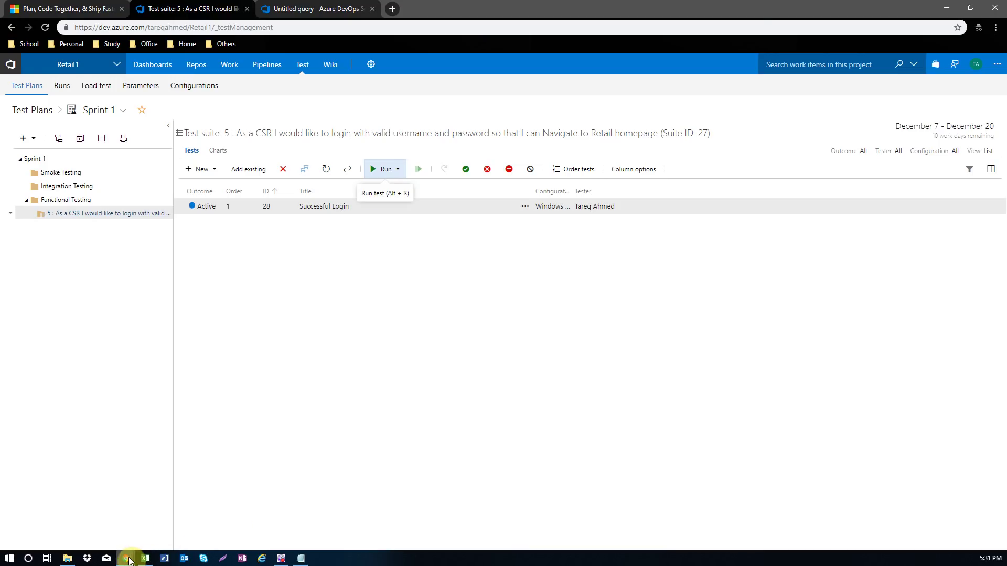
pyautogui.moveTo(126, 557)
pyautogui.click(180, 521)
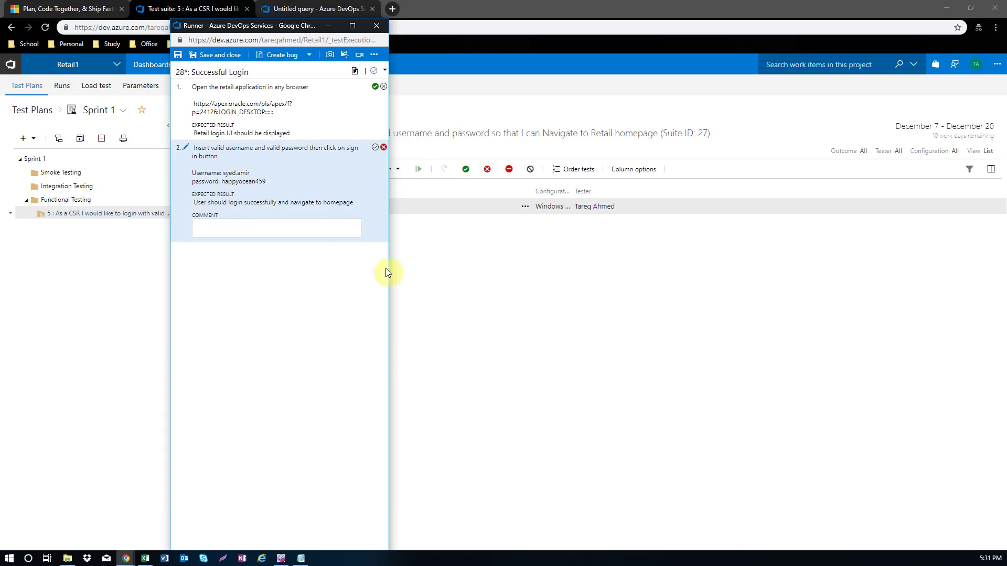
pyautogui.moveTo(288, 26); pyautogui.dragTo(380, 21)
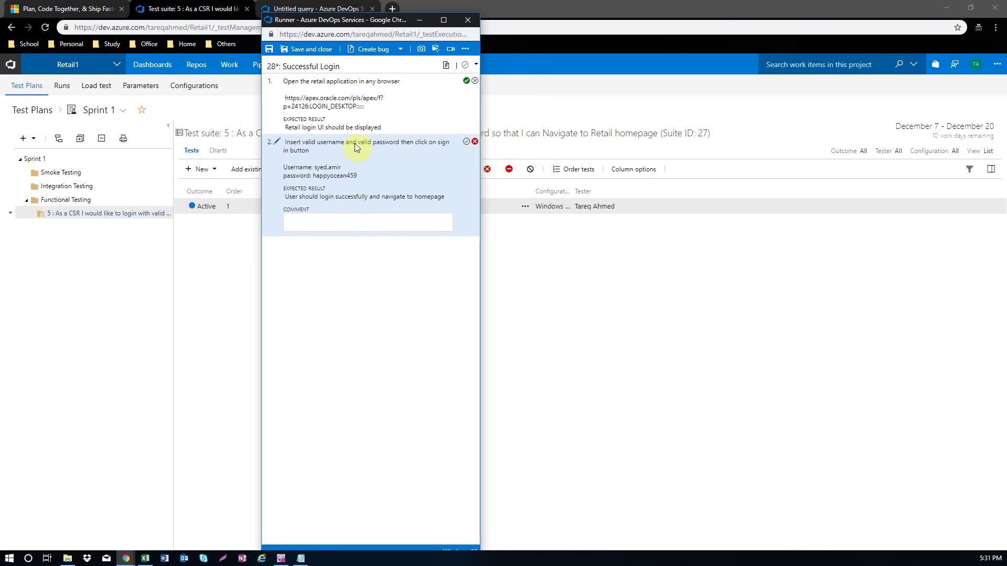
# Step: Create a bug from the failed step and review its prefilled repro steps
pyautogui.click(373, 50)
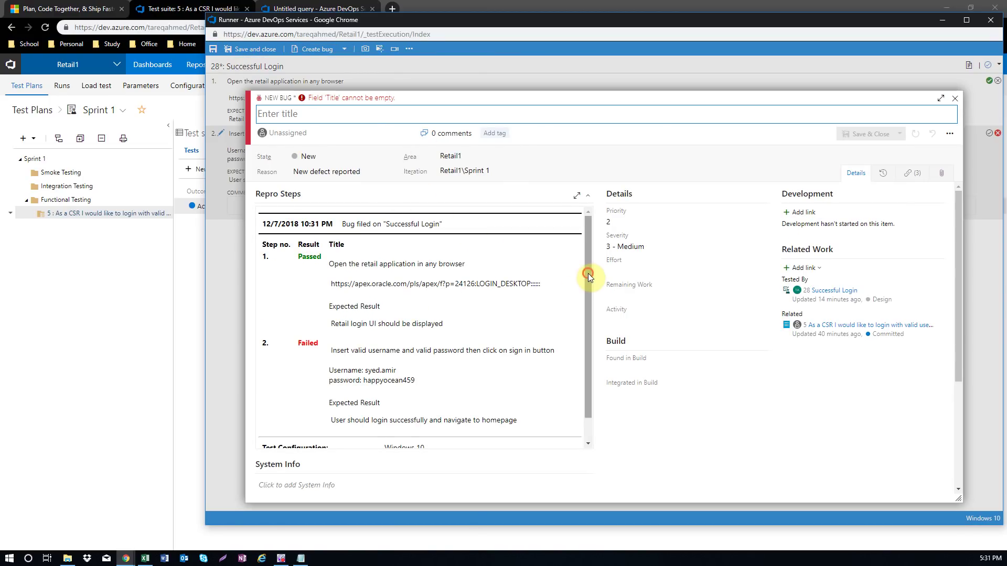
pyautogui.moveTo(587, 273); pyautogui.dragTo(587, 296)
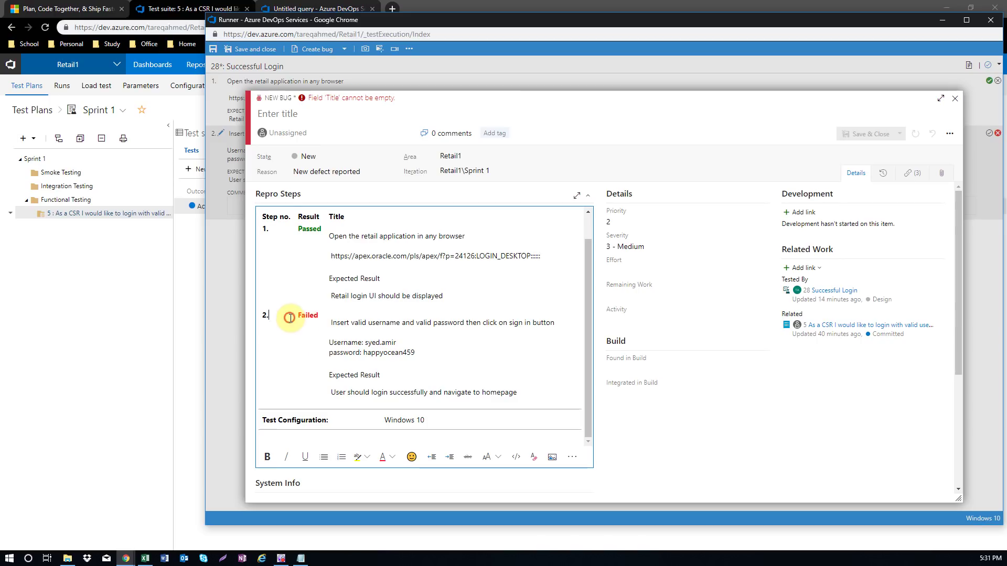
pyautogui.moveTo(292, 316); pyautogui.dragTo(518, 394)
pyautogui.click(478, 357)
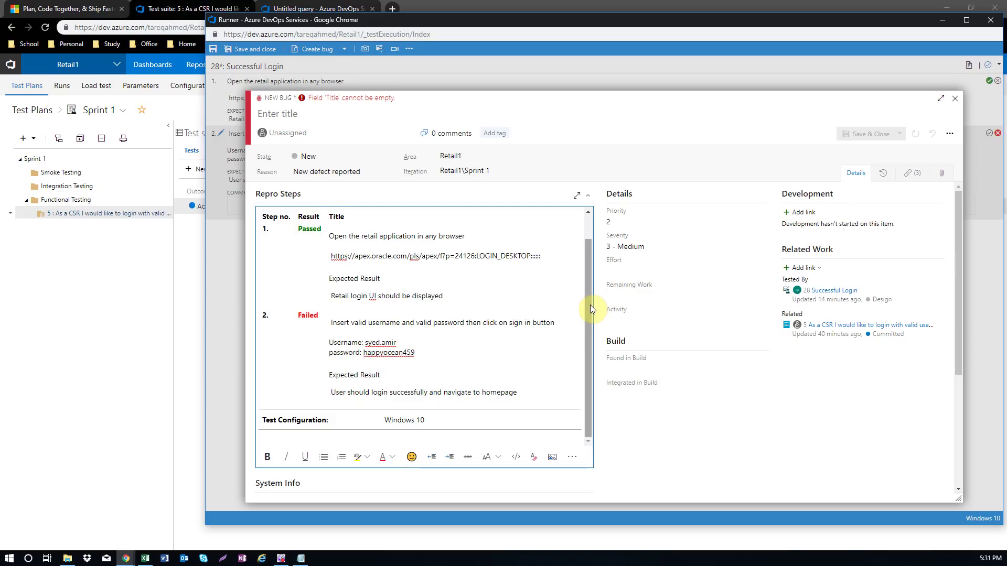
pyautogui.moveTo(588, 291); pyautogui.dragTo(588, 255)
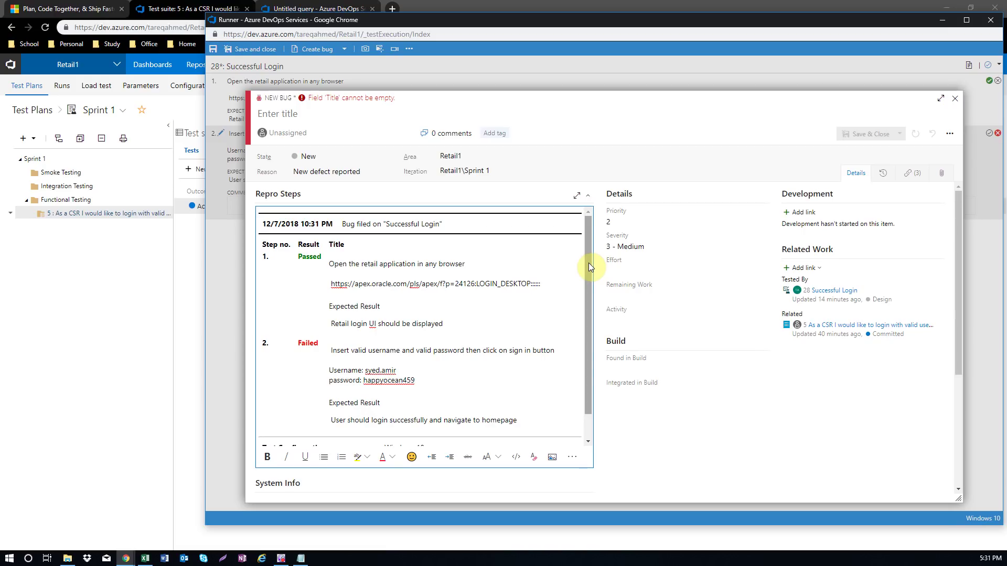
pyautogui.click(589, 254)
pyautogui.click(312, 115)
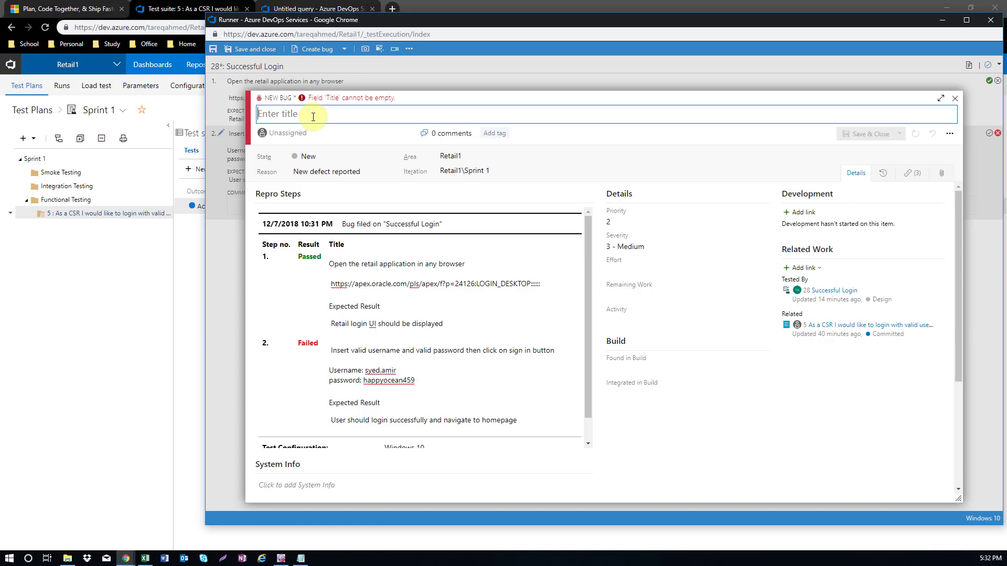
# Step: Enter the bug title 'In Login UI, with valid credential user is getting error message'
pyautogui.write('In Login UI')
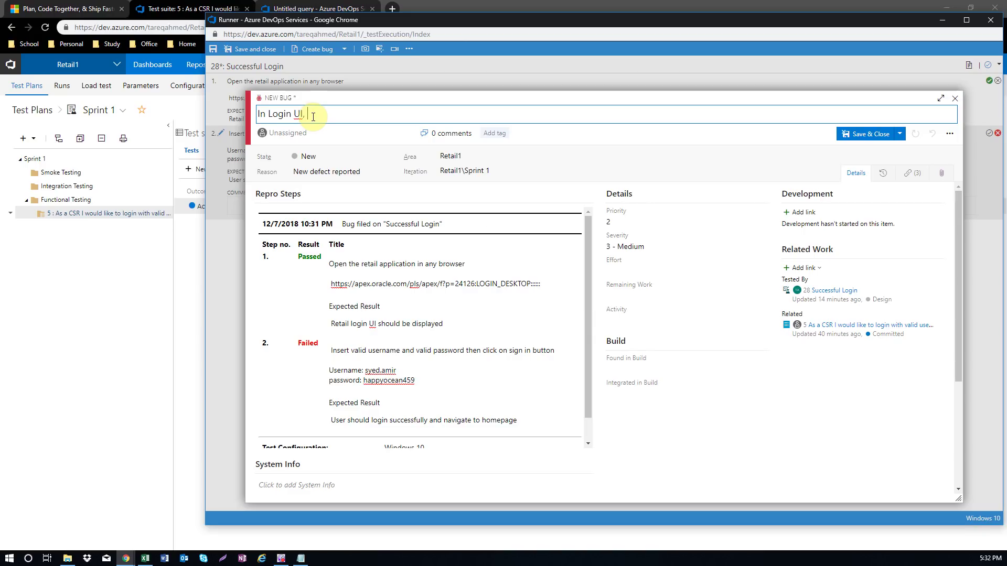
pyautogui.write(', with valid credential user')
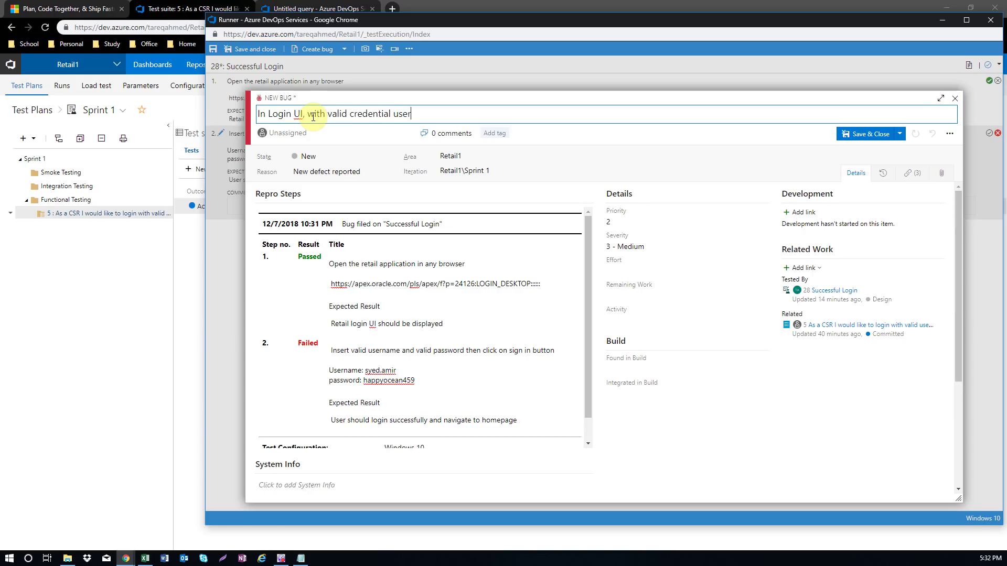
pyautogui.write(' is getting err')
pyautogui.write('ror')
pyautogui.press('BackSpace')
pyautogui.press('BackSpace')
pyautogui.press('BackSpace')
pyautogui.press('BackSpace')
pyautogui.write('or message')
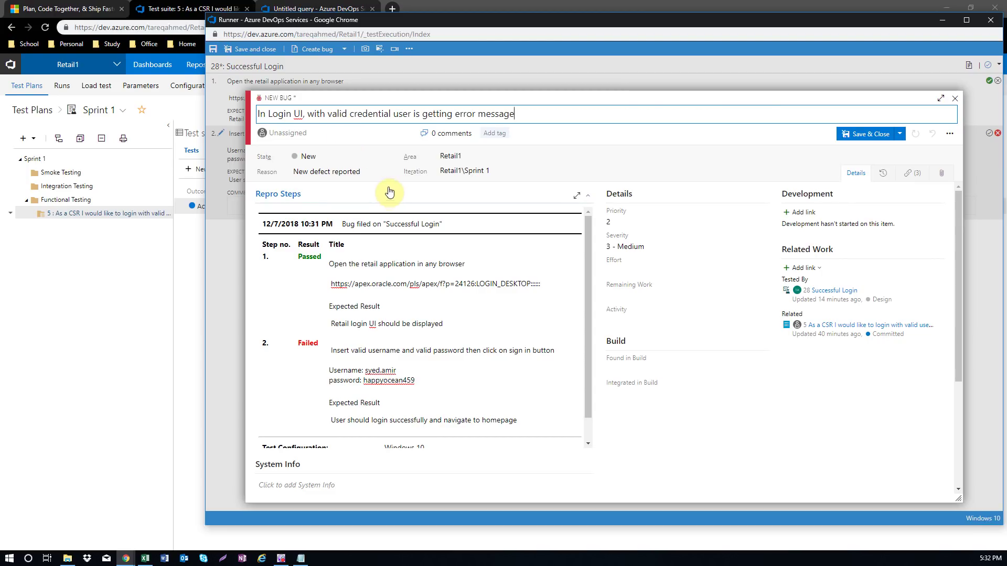
# Step: Assign the bug to a team member, leaving its state as New
pyautogui.click(407, 133)
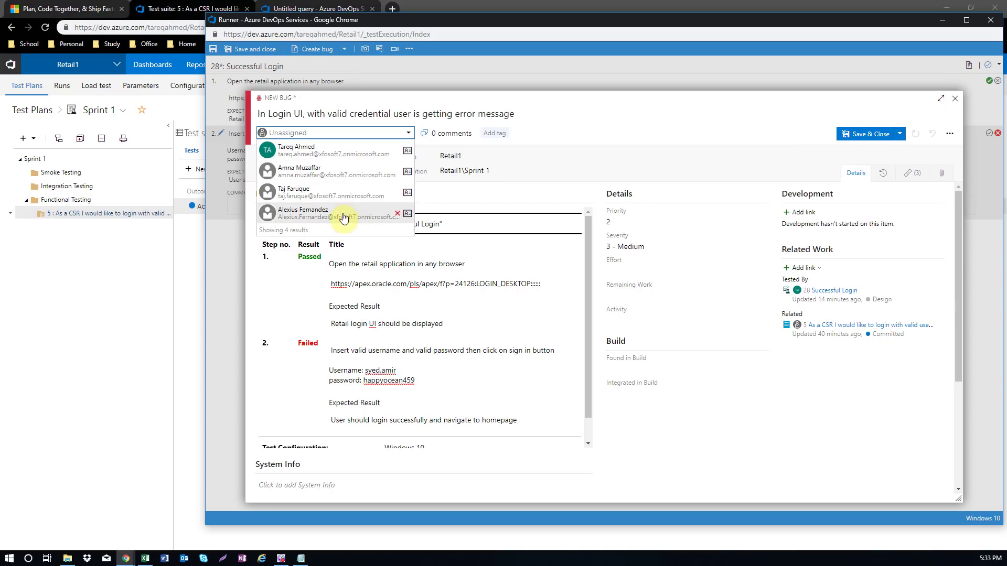
pyautogui.click(341, 159)
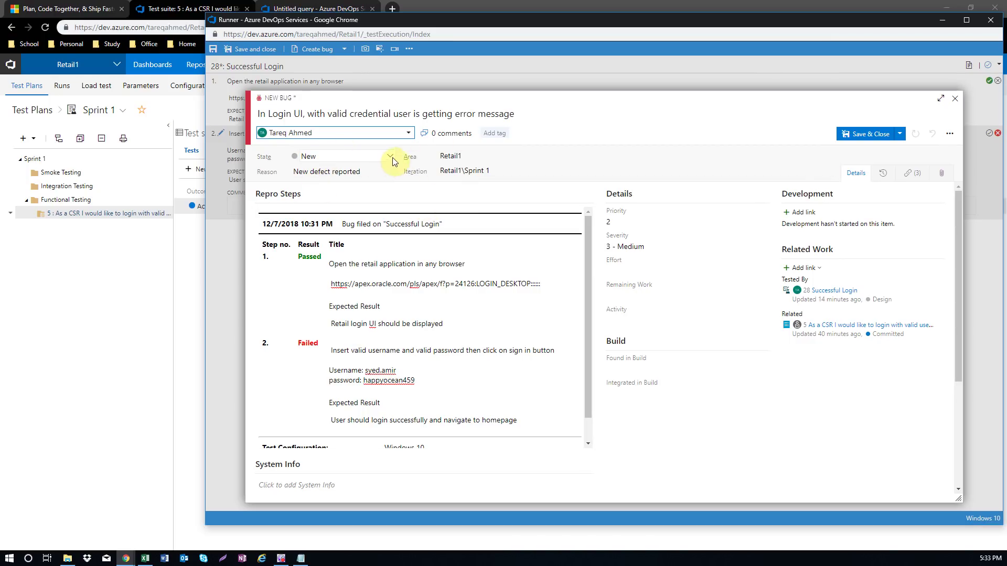
pyautogui.click(392, 157)
pyautogui.click(389, 157)
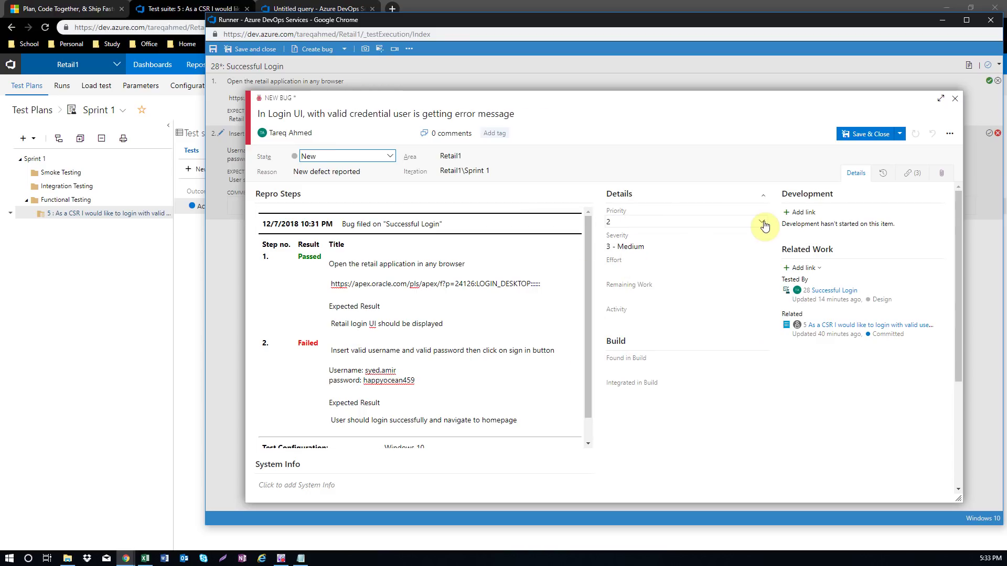
# Step: Set the bug's priority to 1 and severity to 1 - Critical
pyautogui.click(763, 223)
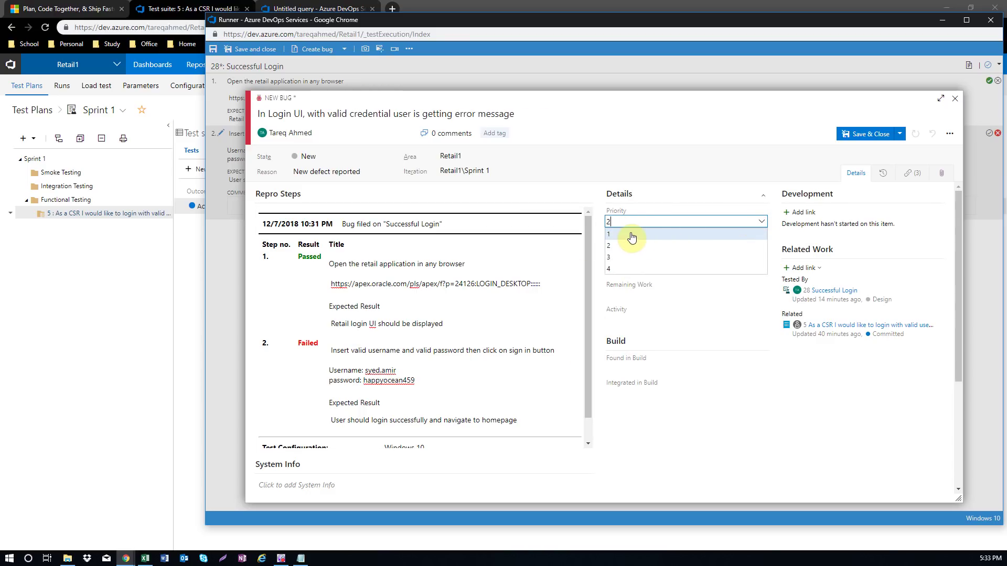
pyautogui.click(632, 235)
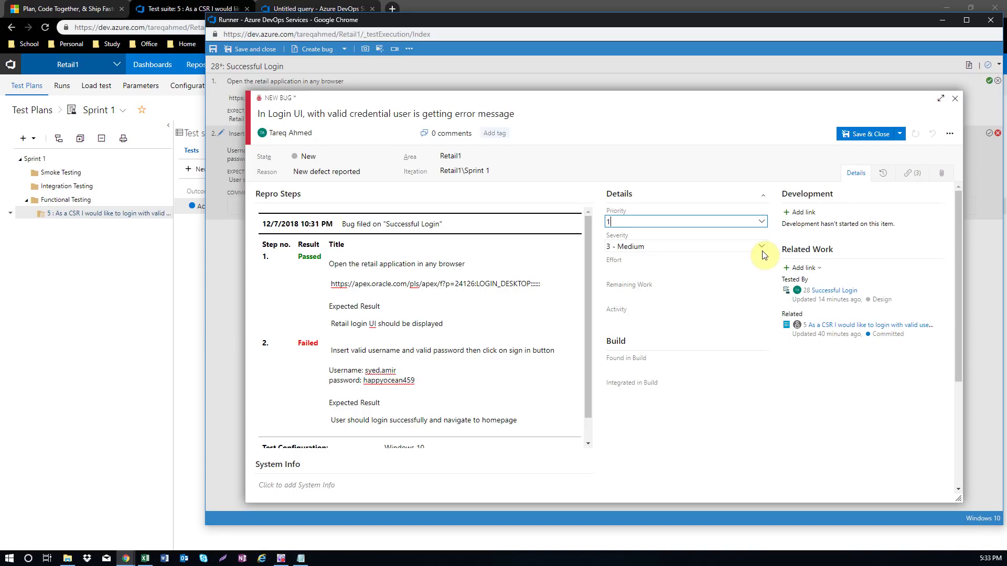
pyautogui.click(761, 247)
pyautogui.click(760, 246)
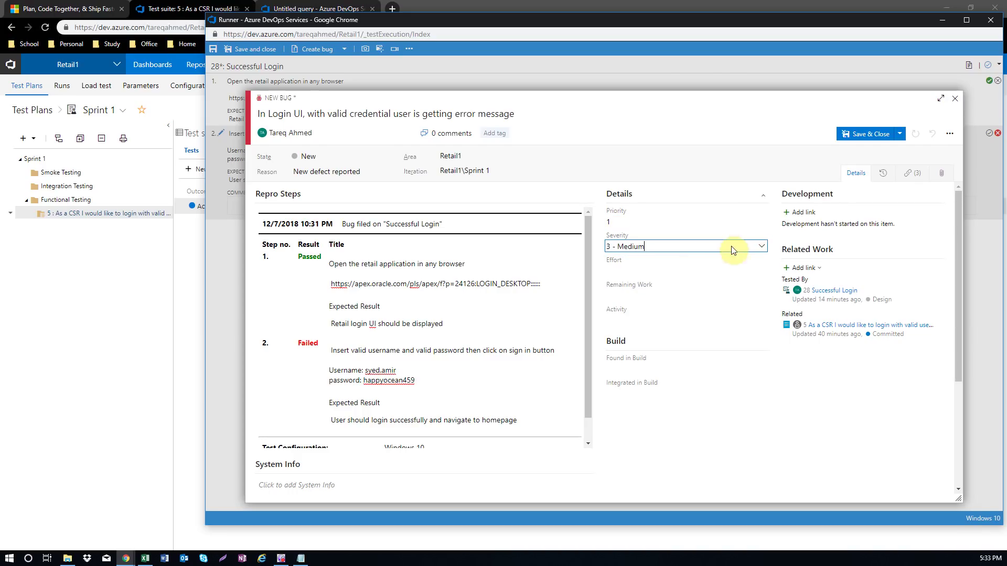
pyautogui.click(761, 247)
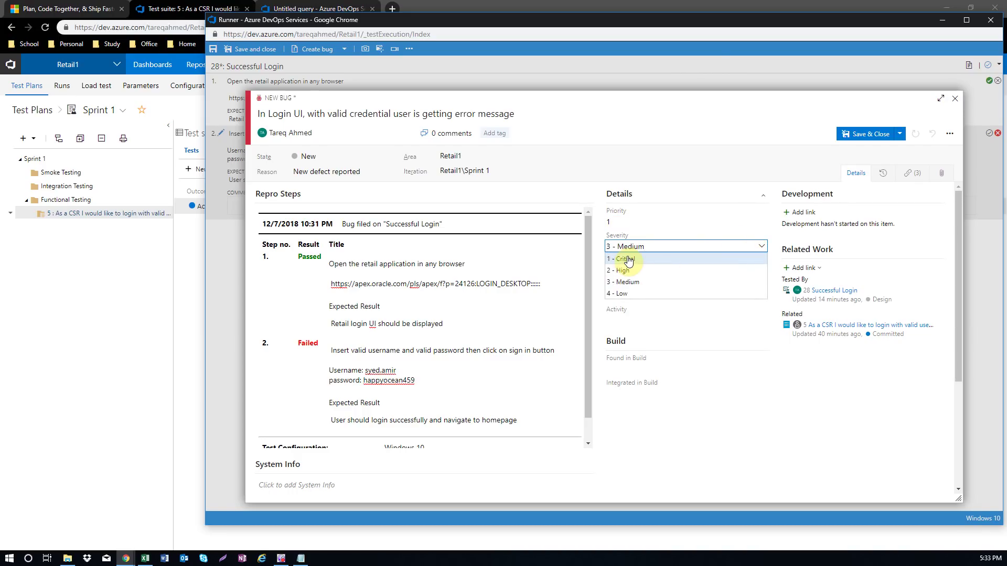
pyautogui.click(625, 259)
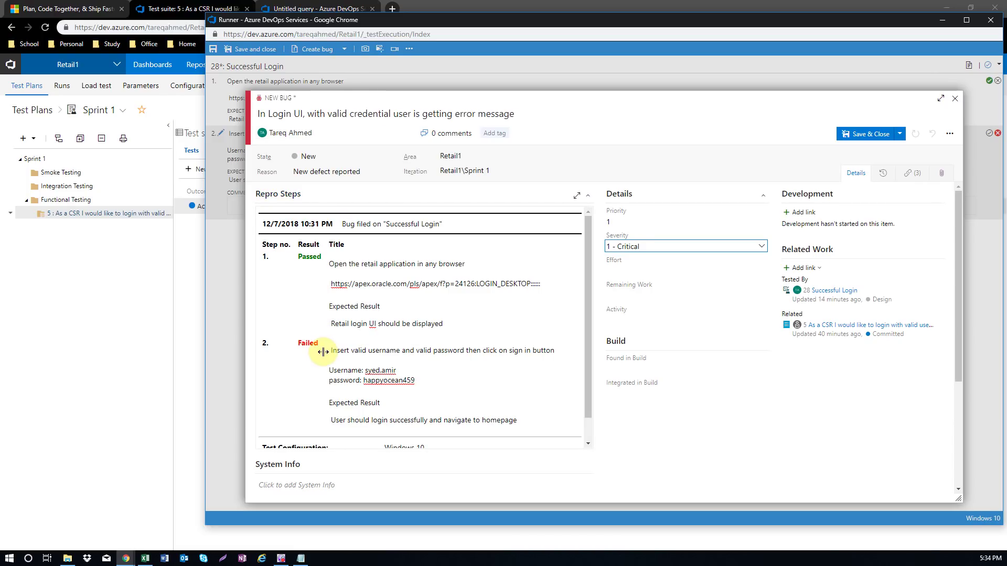
pyautogui.click(257, 216)
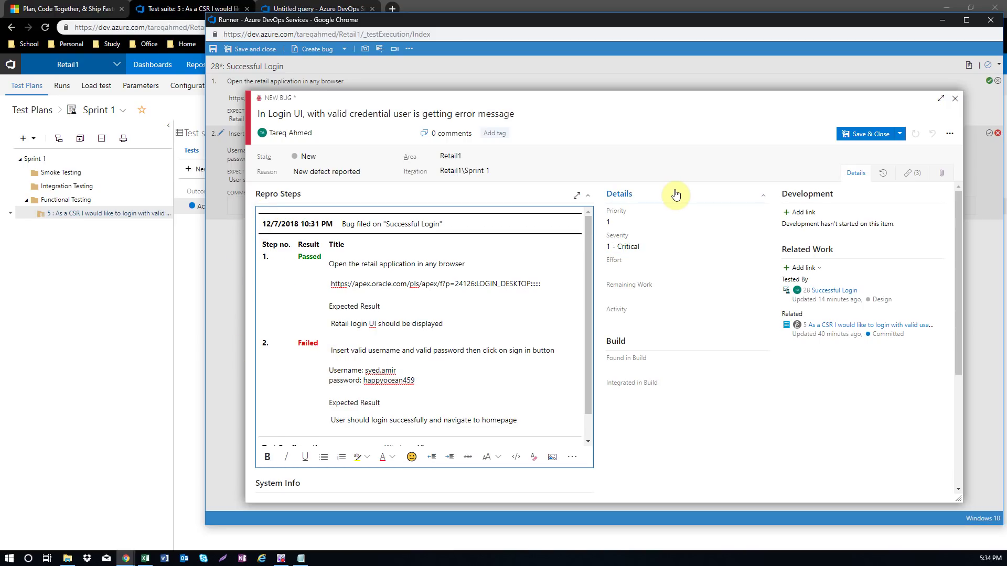
# Step: Add a 'Step to Repro' heading and step '1. Open the retail app' above the step table
pyautogui.press('Return')
pyautogui.press('Return')
pyautogui.press('Return')
pyautogui.press('Return')
pyautogui.press('Return')
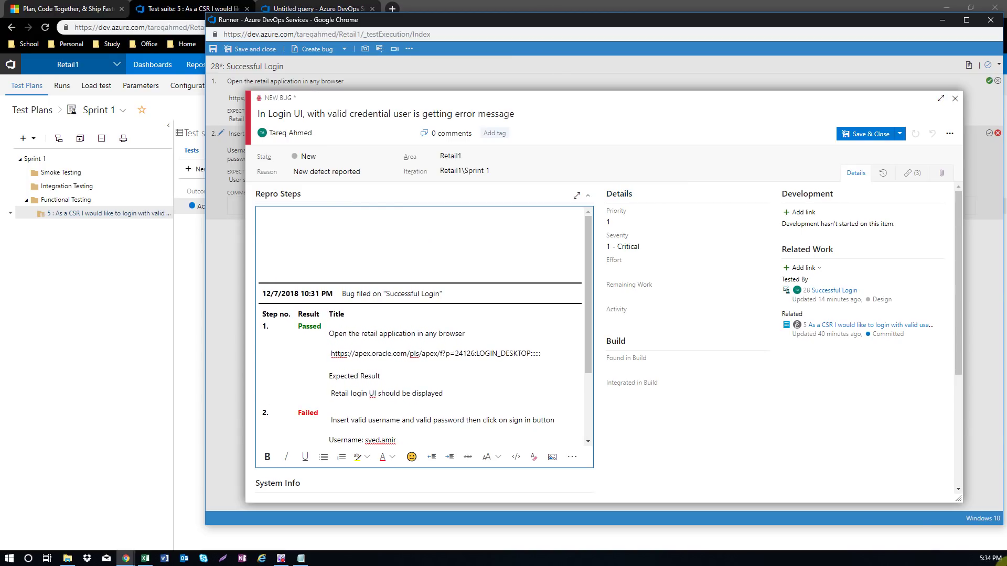
pyautogui.click(371, 220)
pyautogui.write('ep to Repro')
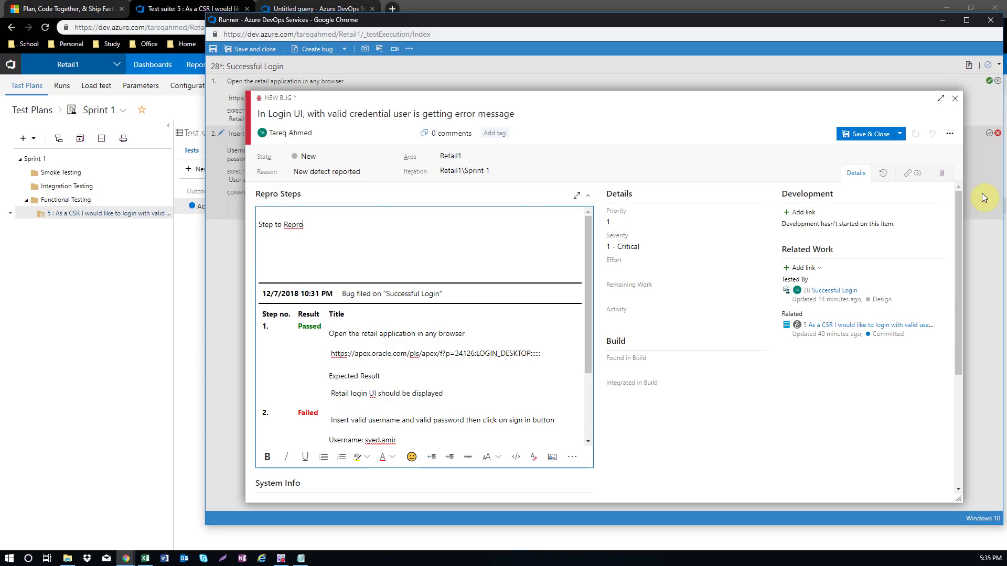
pyautogui.press('Return')
pyautogui.write('1. Oprn')
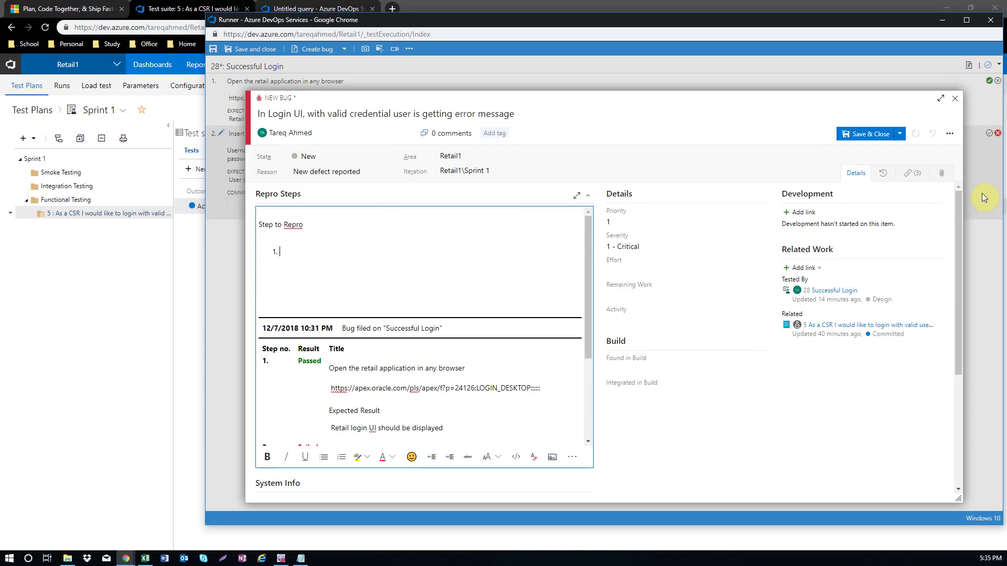
pyautogui.press('BackSpace')
pyautogui.press('BackSpace')
pyautogui.write('ent')
pyautogui.press('BackSpace')
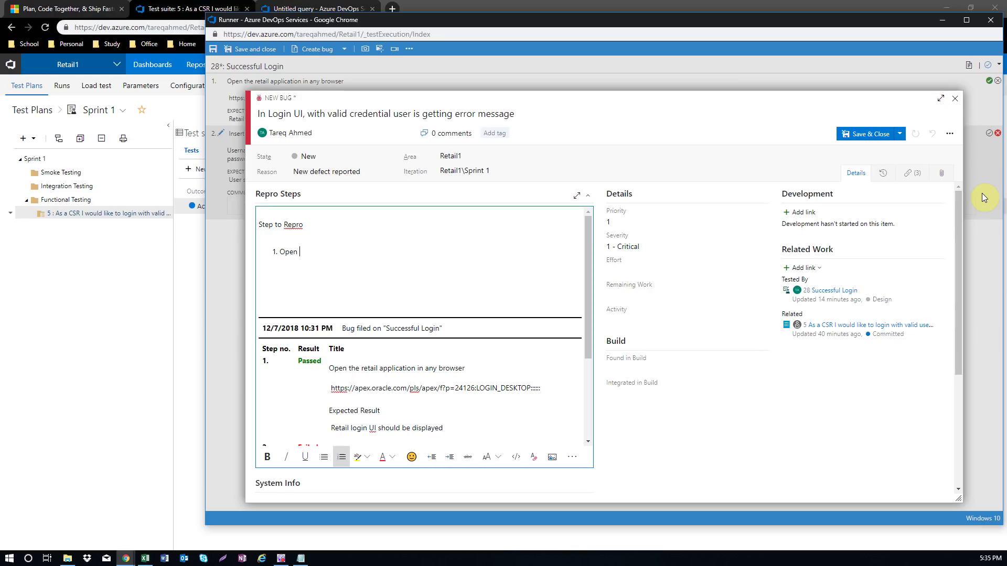
pyautogui.write('the retail app')
# Step: Add step 2 about clicking Sign in with valid credentials, then 'Expected: Retail homepage' and 'Actual: Error message'
pyautogui.press('Return')
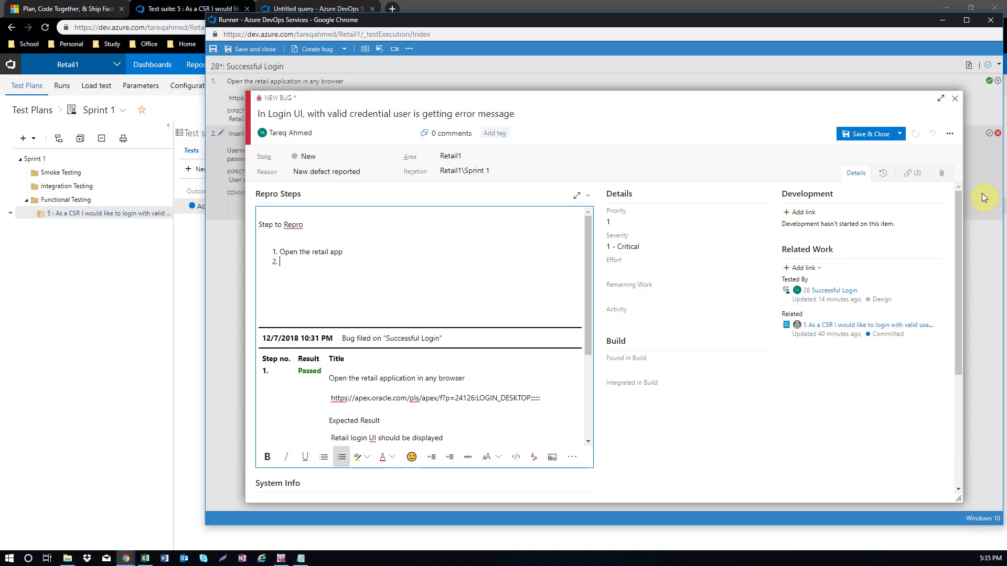
pyautogui.write('Insert valid username and password then ck')
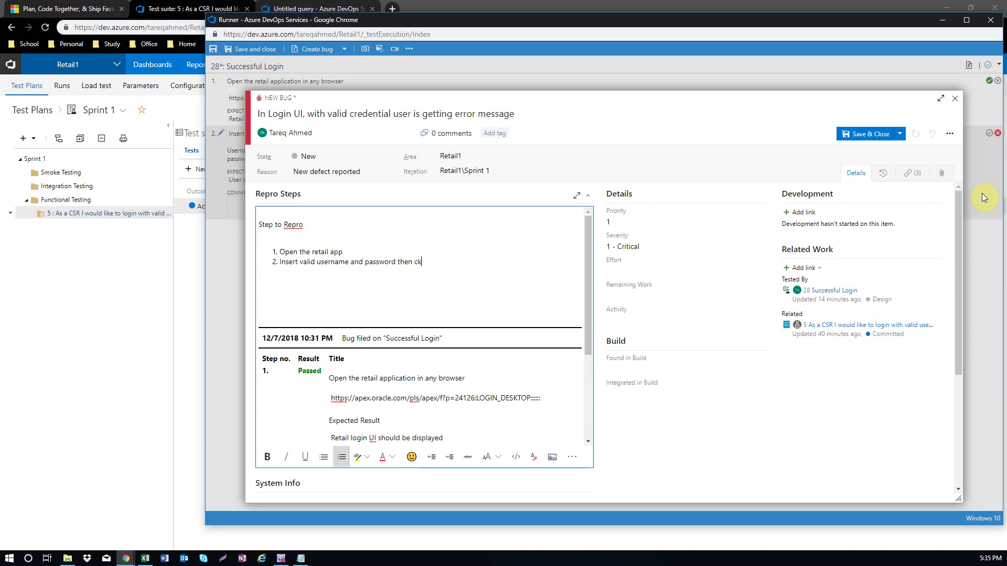
pyautogui.press('BackSpace')
pyautogui.write('l')
pyautogui.write('ick o')
pyautogui.write('n OK')
pyautogui.press('BackSpace')
pyautogui.press('BackSpace')
pyautogui.press('BackSpace')
pyautogui.write('Sign in button')
pyautogui.press('Return')
pyautogui.press('Return')
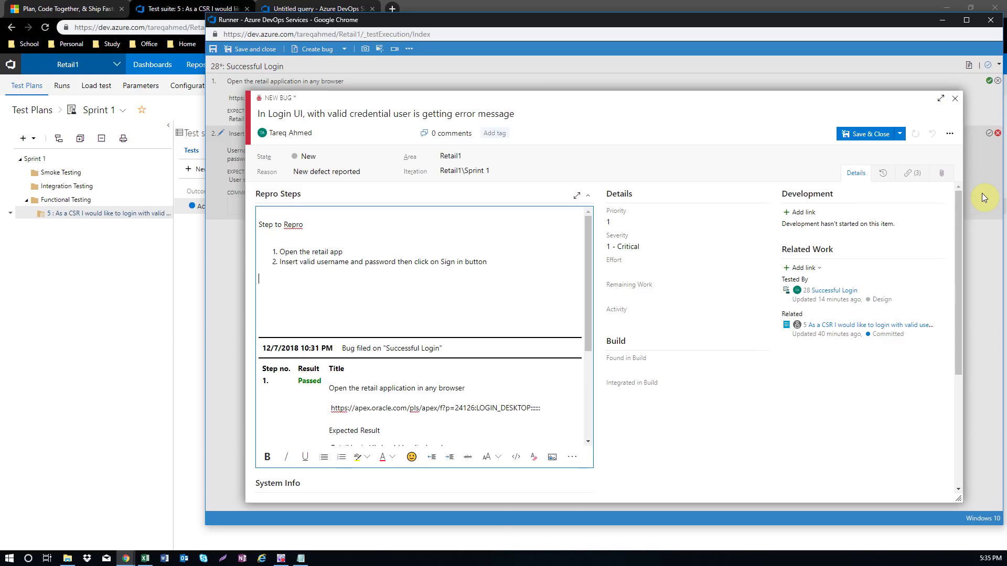
pyautogui.write('Expected: Retail')
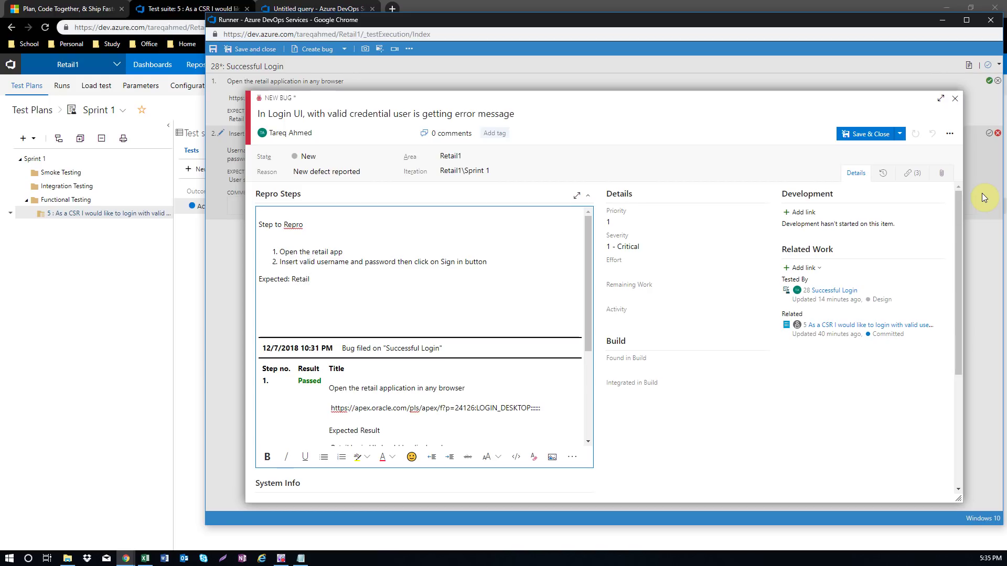
pyautogui.write(' homepage')
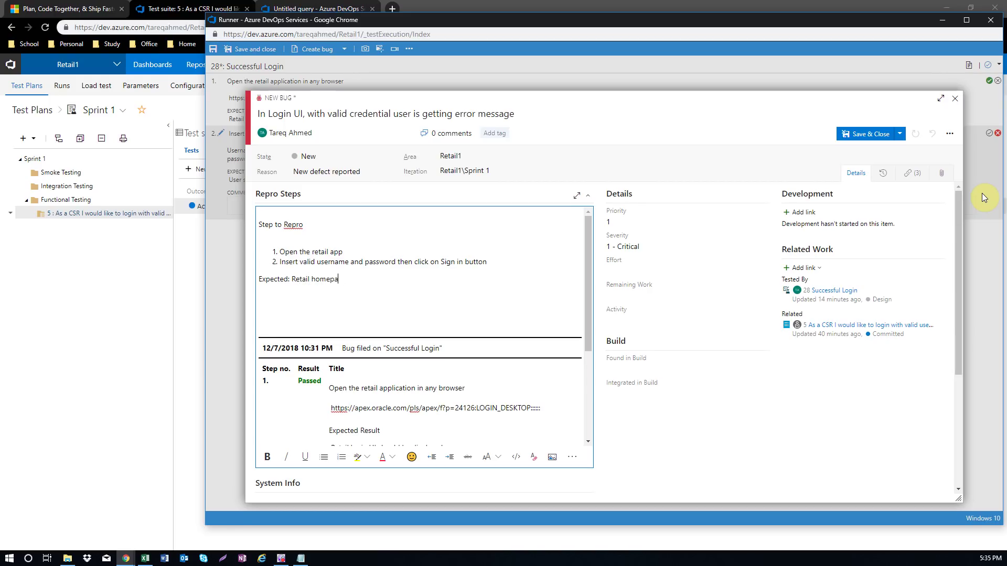
pyautogui.press('Return')
pyautogui.write('Act')
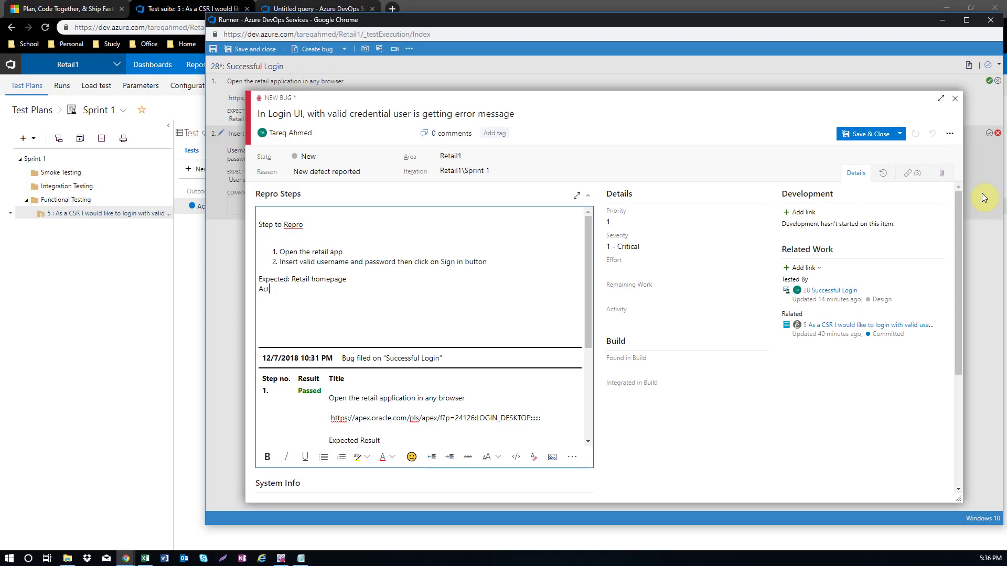
pyautogui.write('ual: Error message')
# Step: Expand the bug's System Info section and switch to its Attachments page
pyautogui.scroll(-3, 365, 340)
pyautogui.scroll(-1, 367, 333)
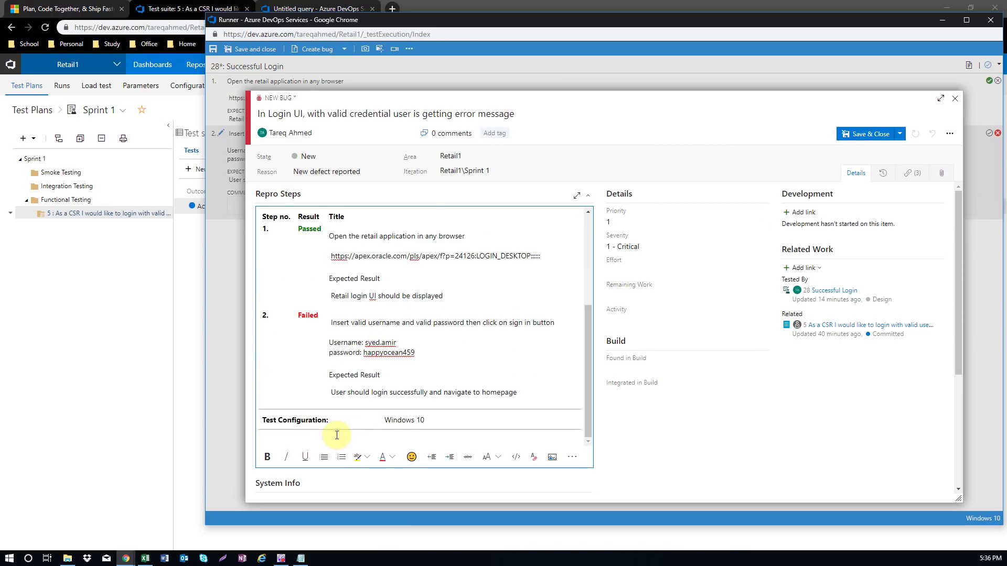
pyautogui.click(300, 424)
pyautogui.click(278, 488)
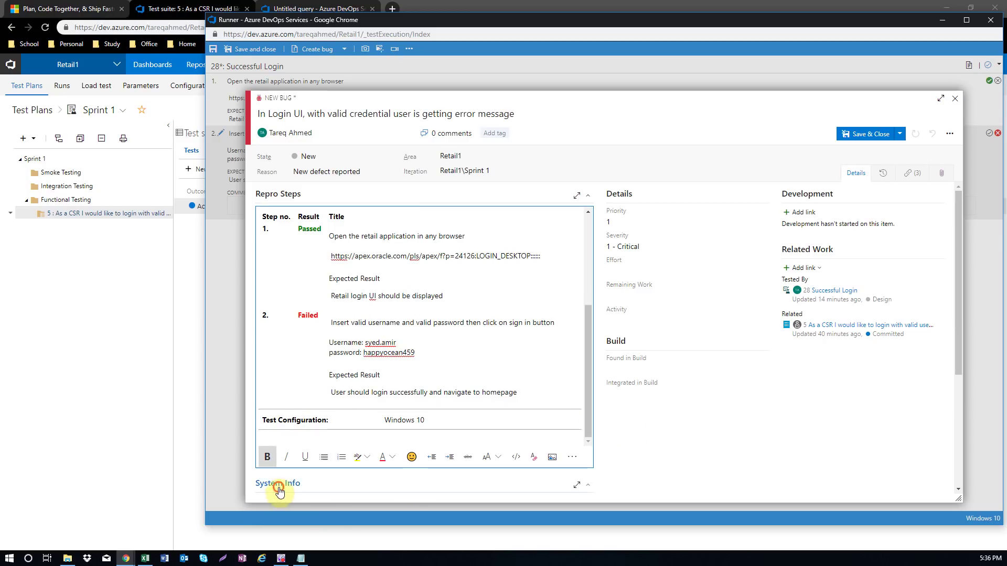
pyautogui.click(284, 466)
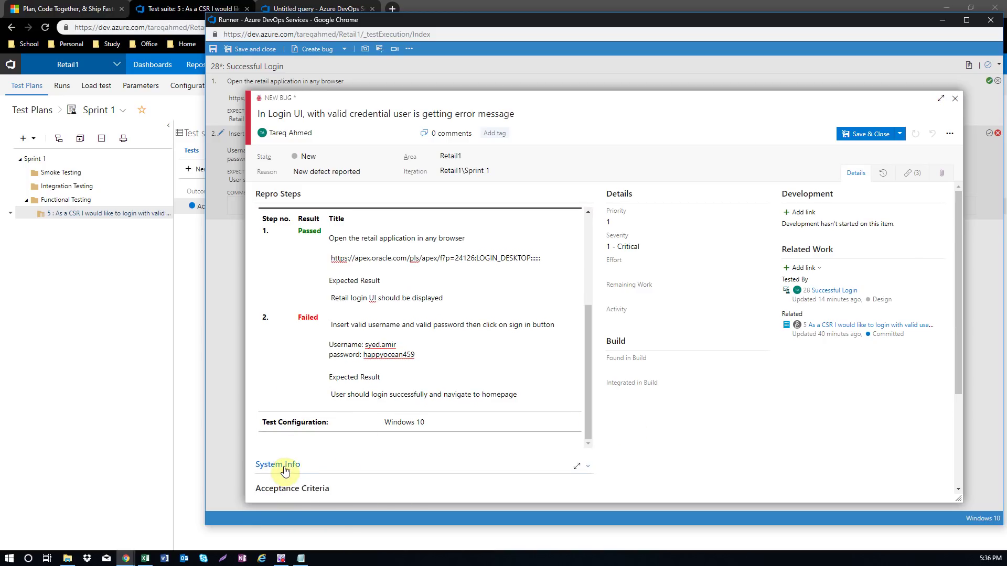
pyautogui.scroll(-3, 285, 471)
pyautogui.click(289, 328)
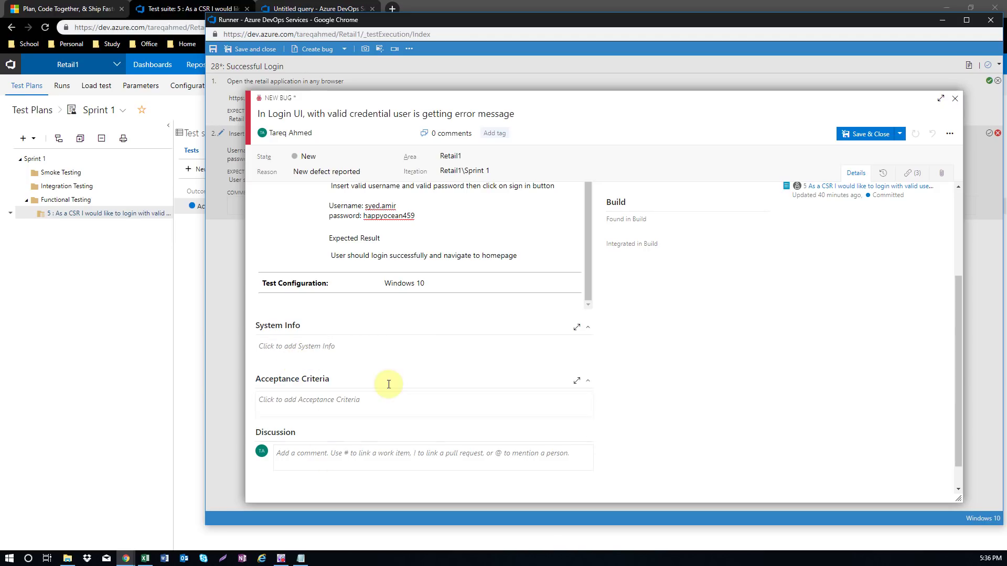
pyautogui.scroll(3, 750, 351)
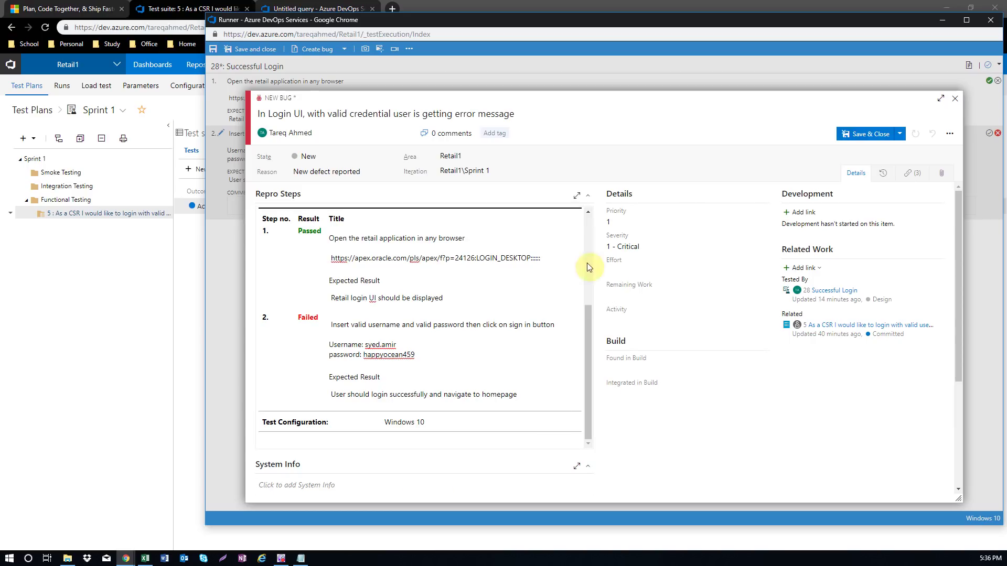
pyautogui.click(944, 182)
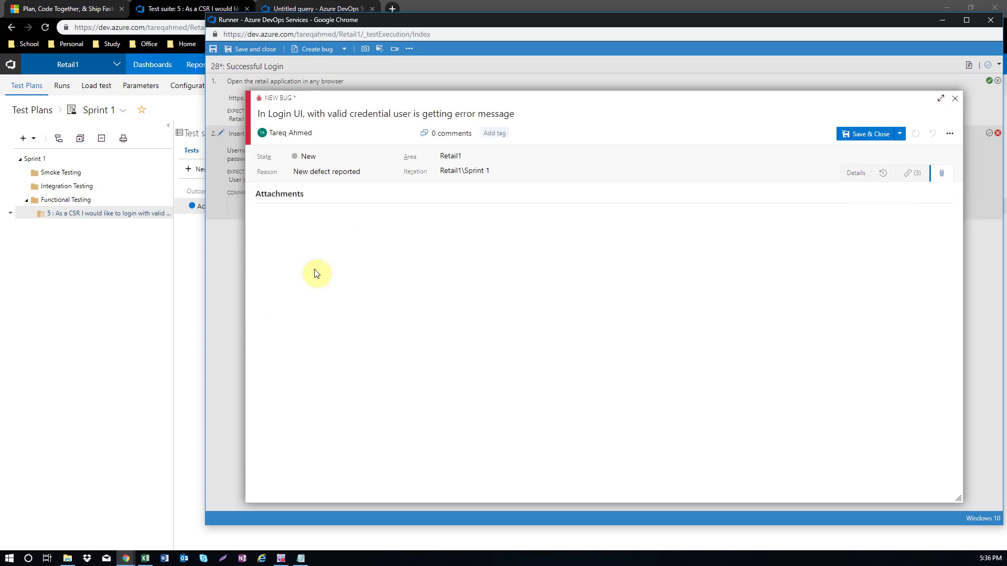
# Step: Attach Login Issue.png to the bug, then save and close it
pyautogui.click(604, 362)
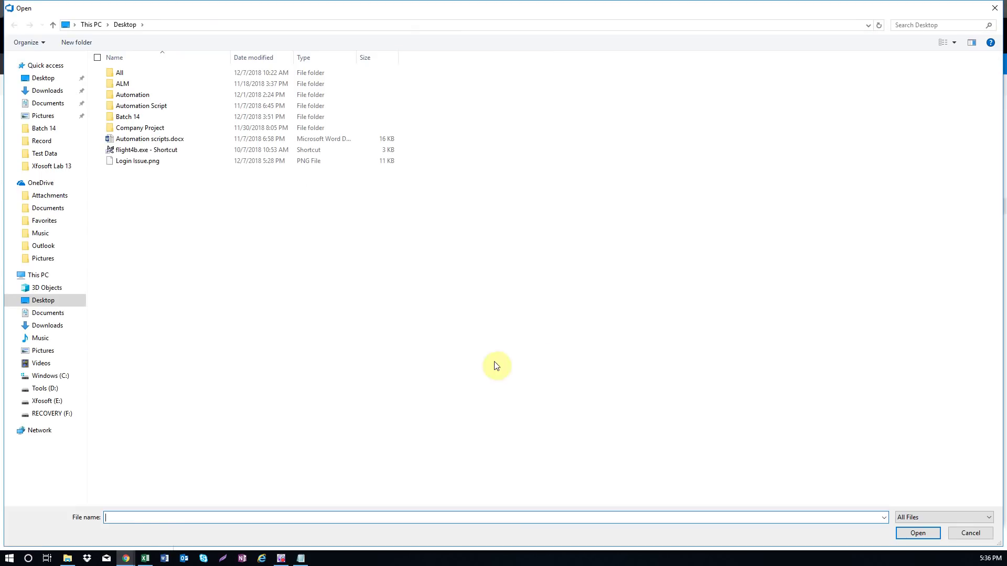
pyautogui.click(144, 161)
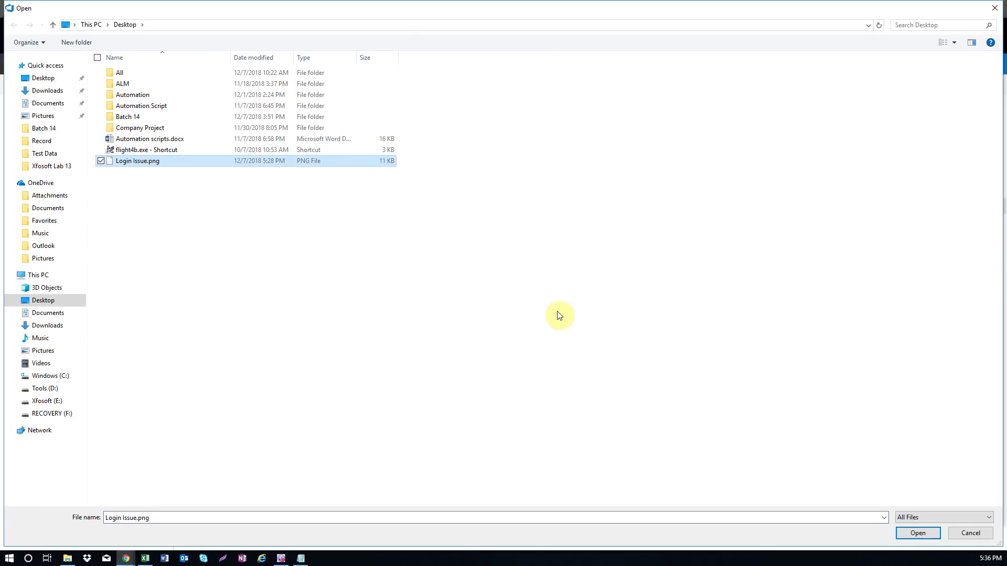
pyautogui.click(917, 533)
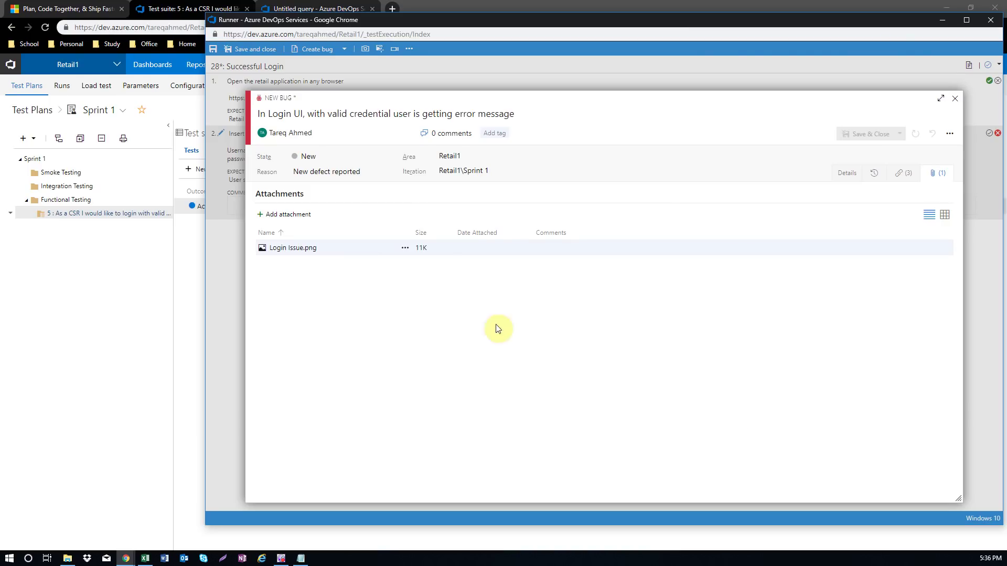
pyautogui.click(876, 135)
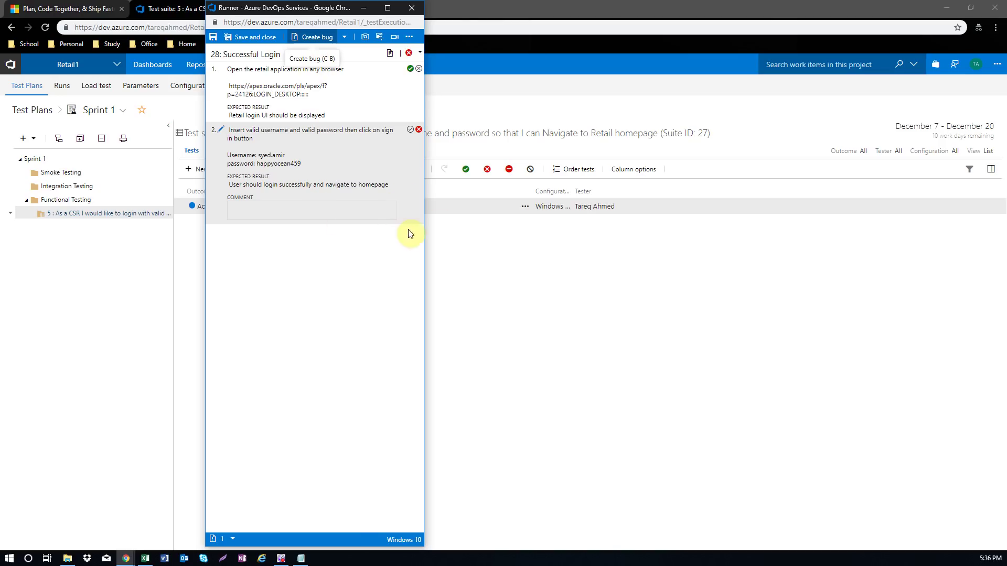
# Step: Rerun the login bug query to find bug 29, then return to the test suite page
pyautogui.click(559, 322)
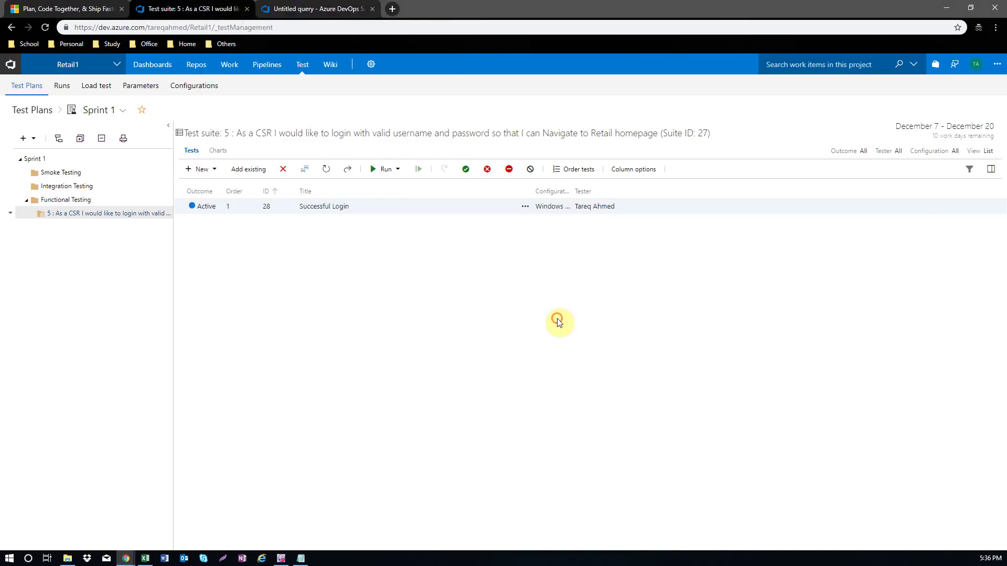
pyautogui.click(319, 13)
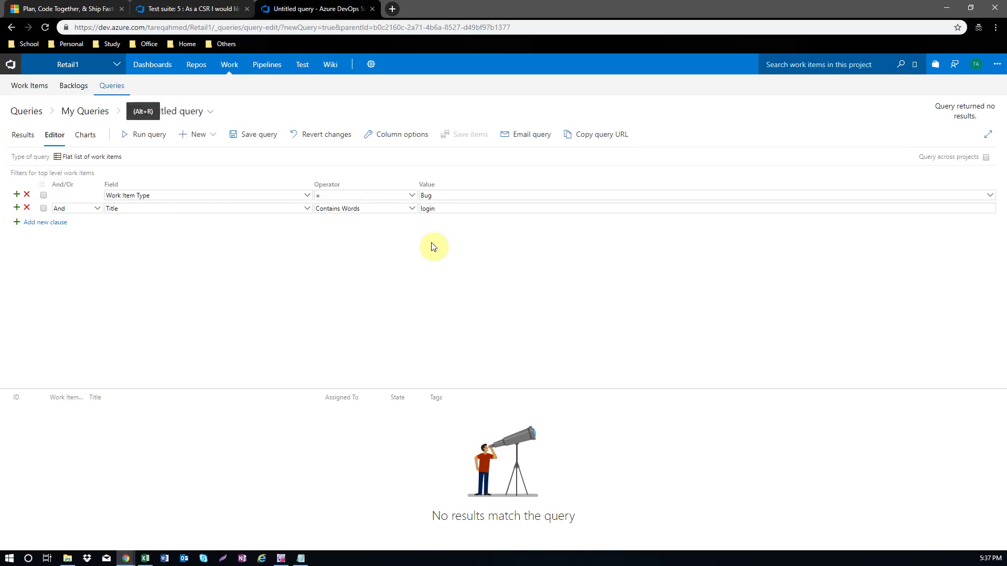
pyautogui.click(142, 134)
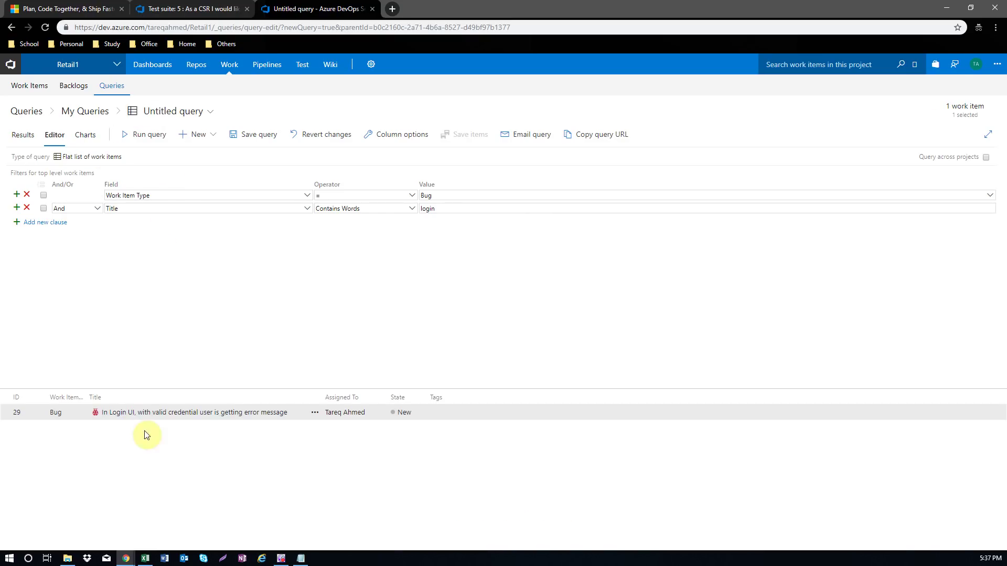
pyautogui.click(200, 9)
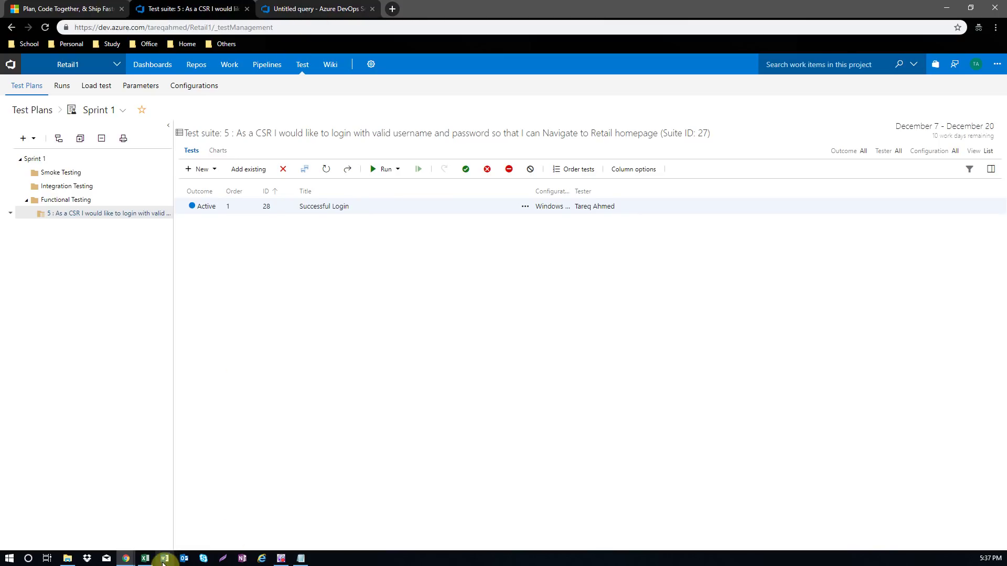
# Step: Comment 'Defect 29' on failed step 2 of test 28 and save the run
pyautogui.moveTo(126, 558)
pyautogui.click(200, 540)
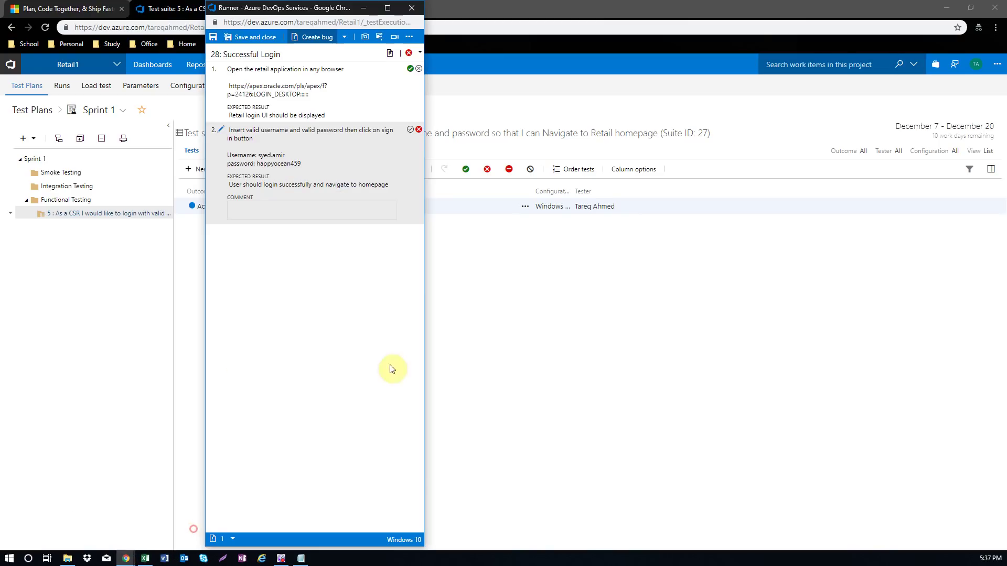
pyautogui.click(302, 210)
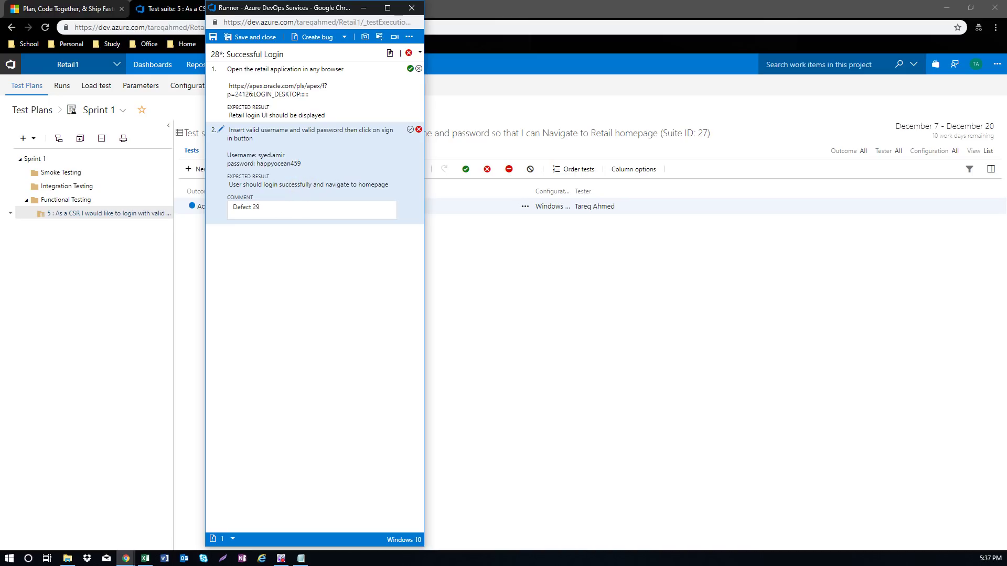
pyautogui.click(508, 138)
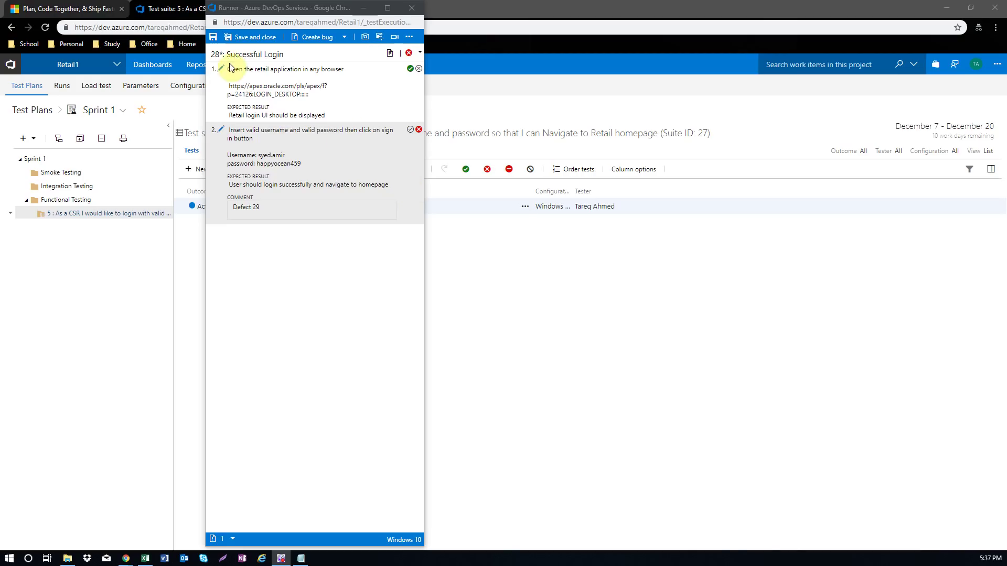
pyautogui.click(247, 43)
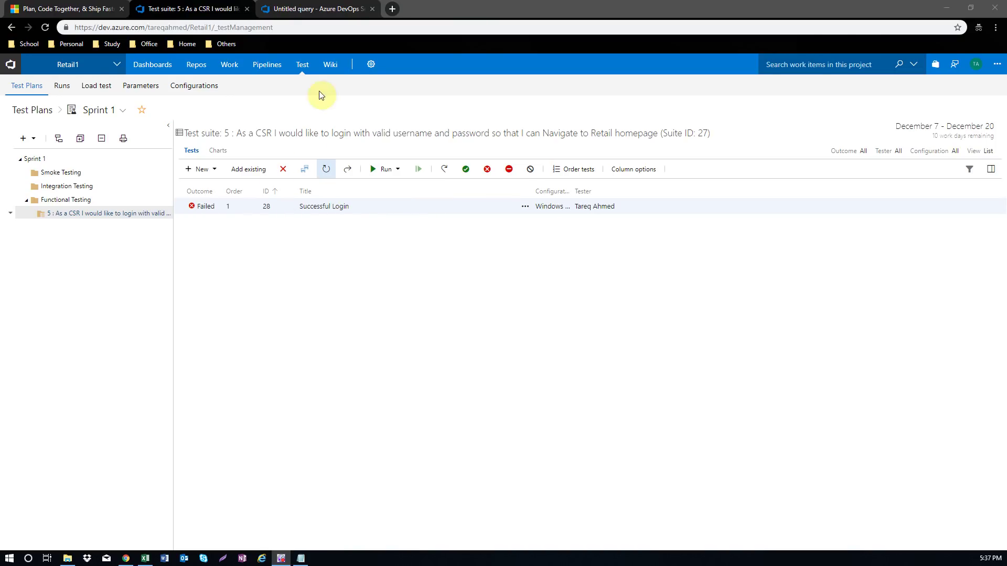
pyautogui.moveTo(305, 66)
pyautogui.click(314, 105)
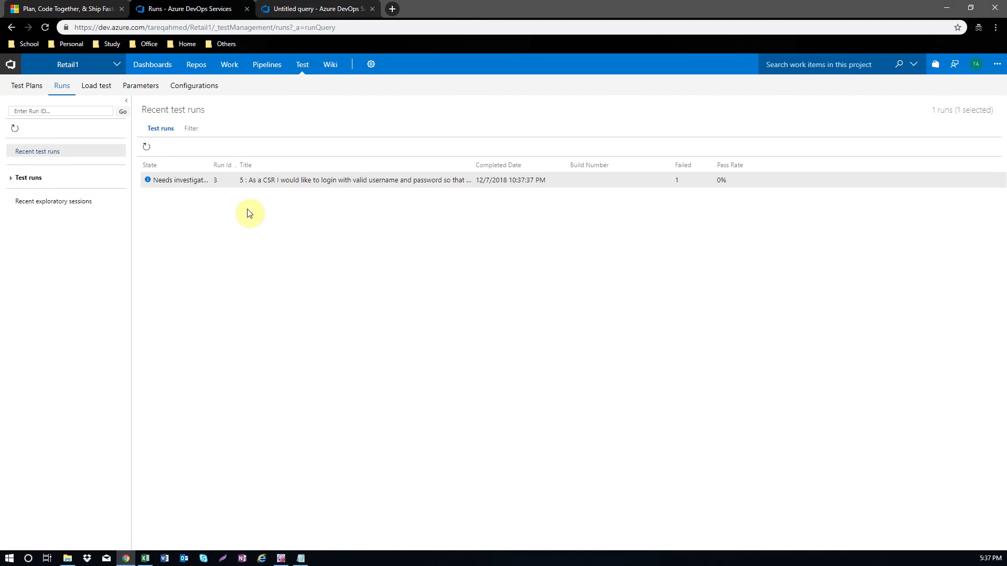
pyautogui.click(11, 181)
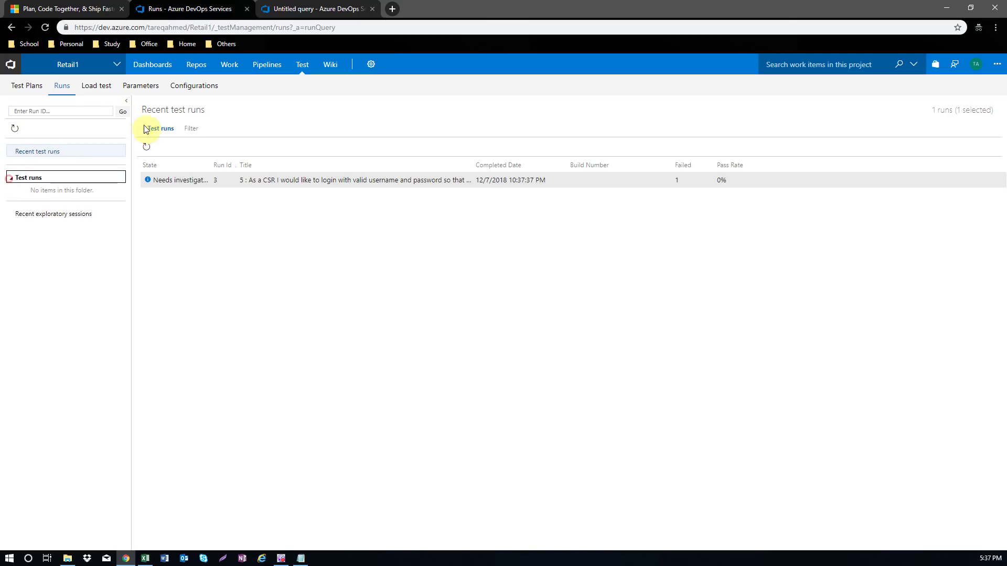
pyautogui.click(190, 128)
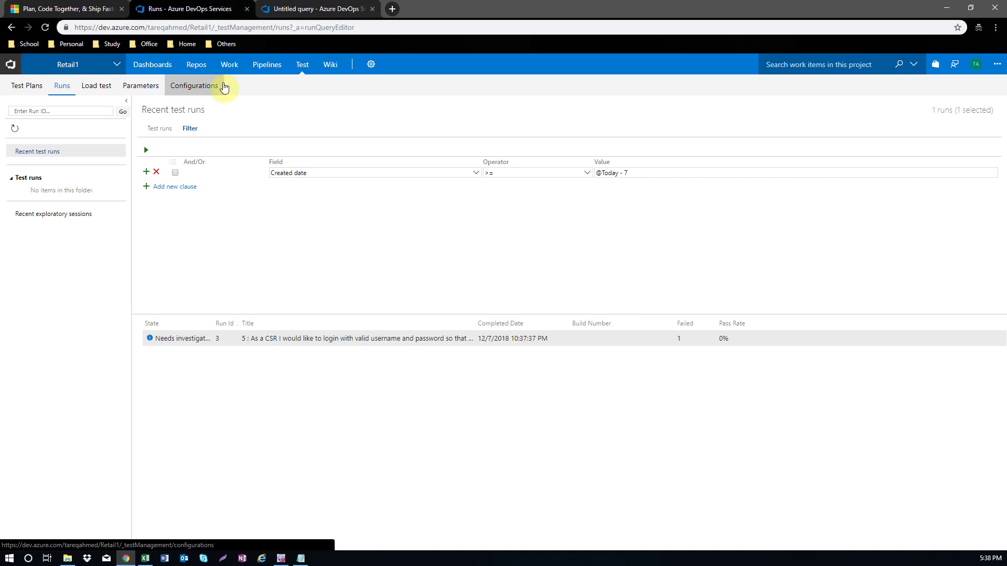
pyautogui.moveTo(305, 73)
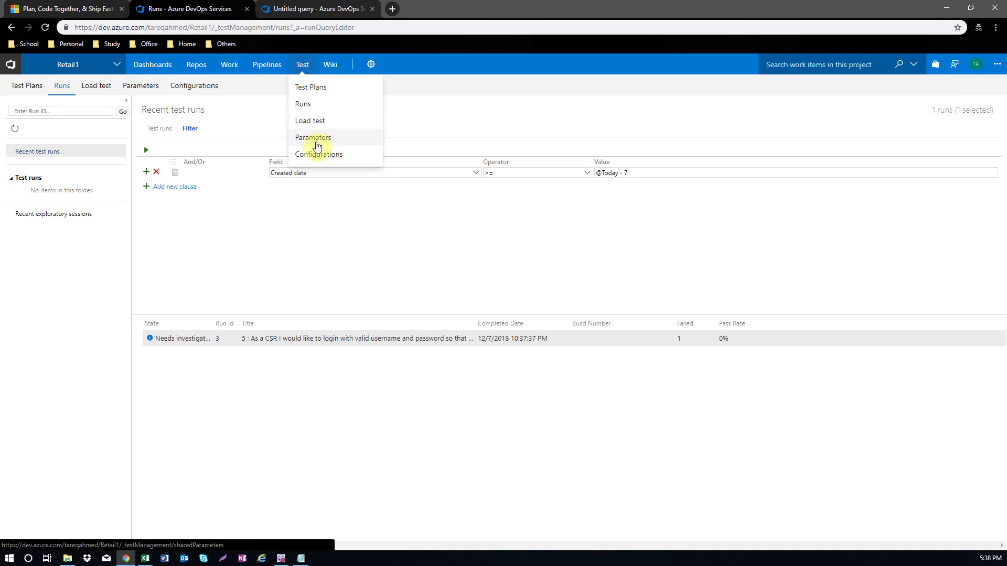
pyautogui.click(303, 65)
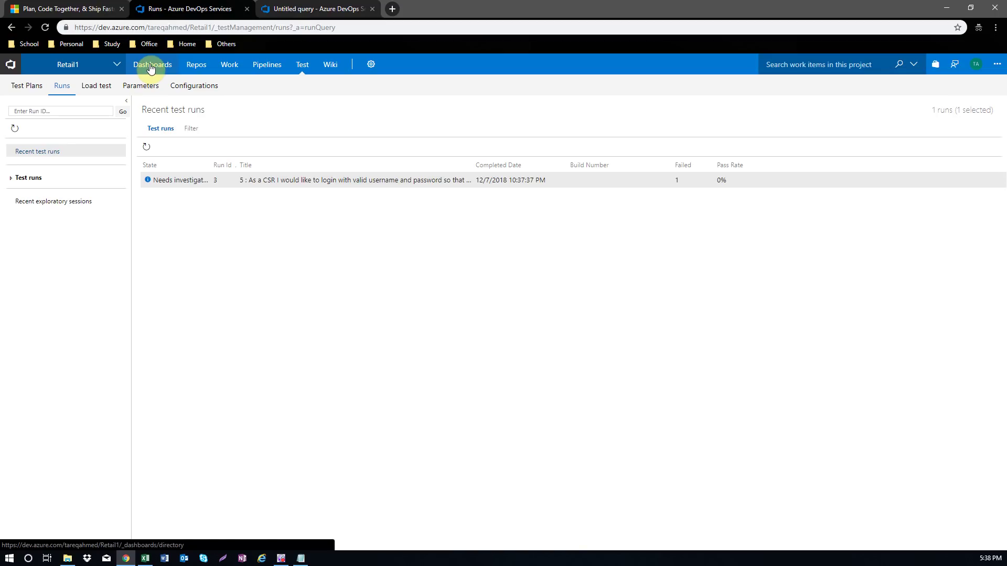
pyautogui.moveTo(304, 66)
pyautogui.click(311, 85)
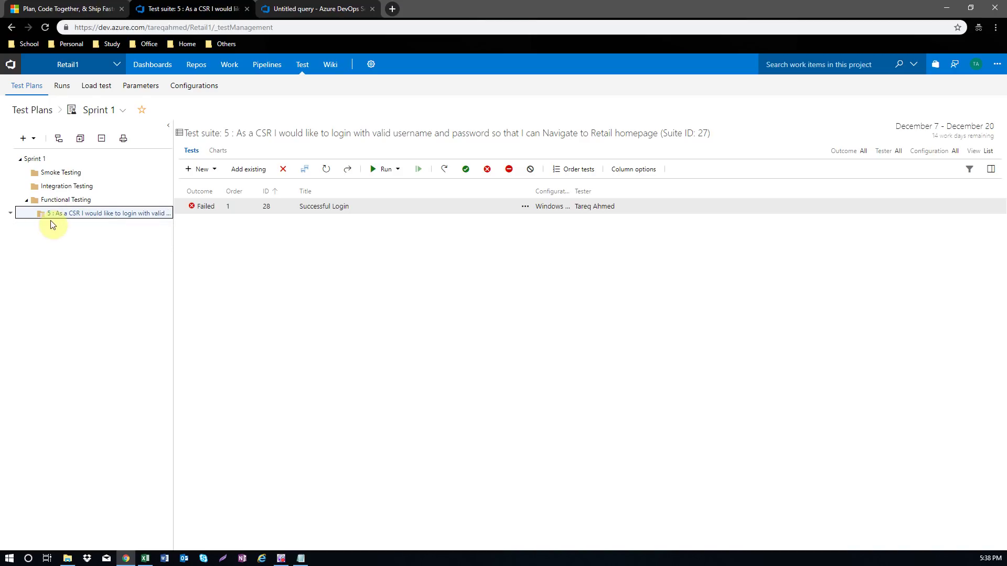
# Step: Cancel the emailed export of the login test suite and reopen the suite 5 Export dialog
pyautogui.rightClick(84, 216)
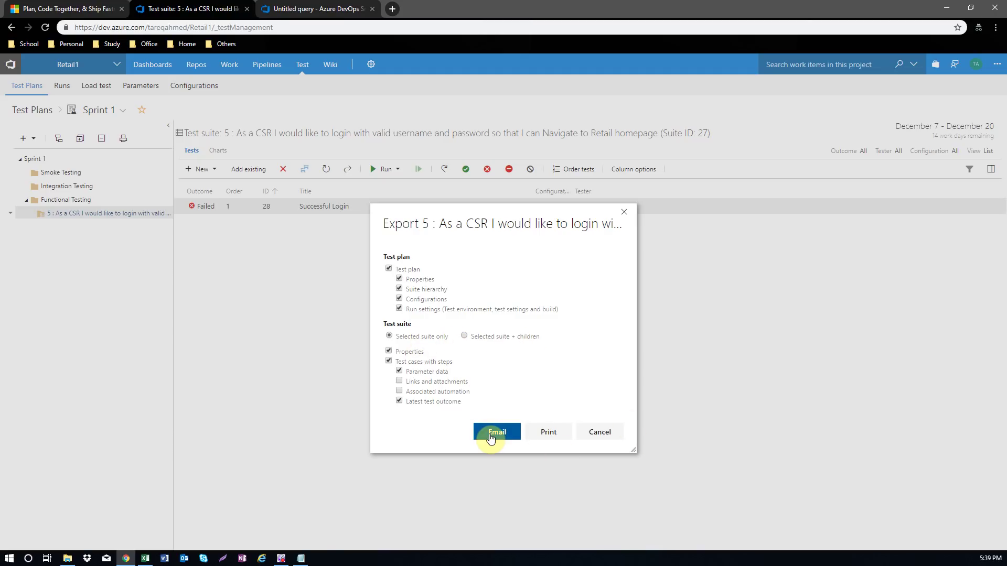
pyautogui.click(491, 434)
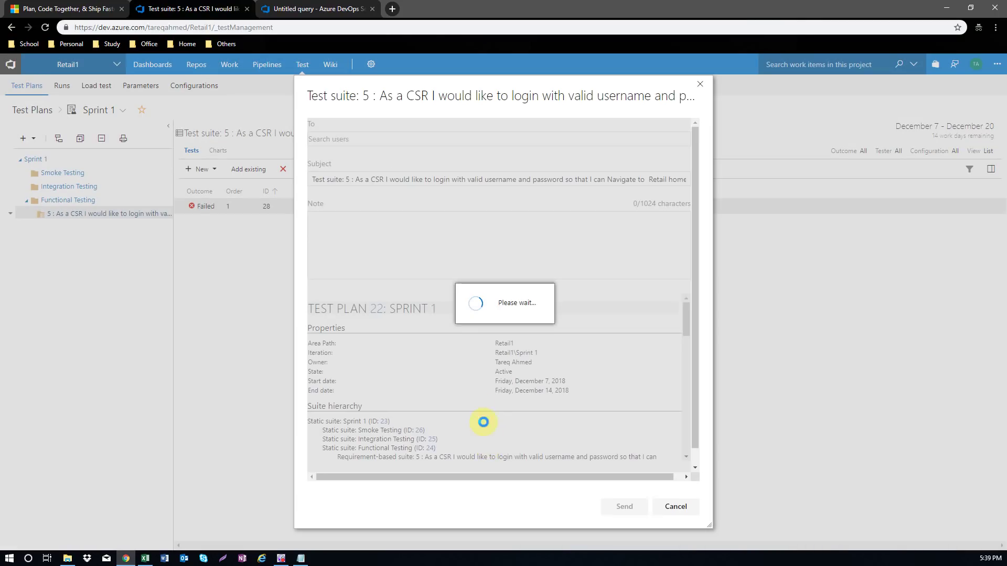
pyautogui.scroll(-5, 534, 310)
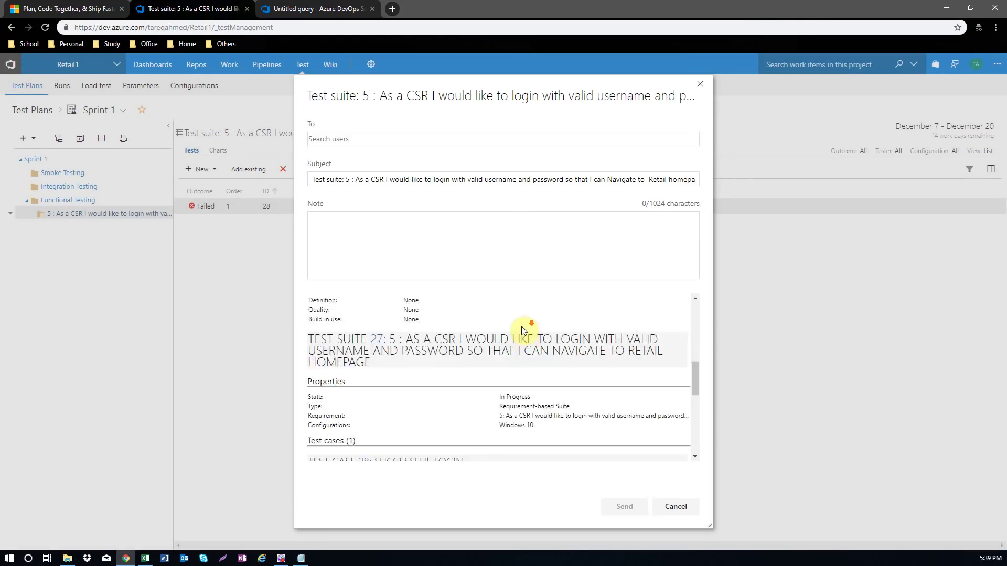
pyautogui.click(355, 121)
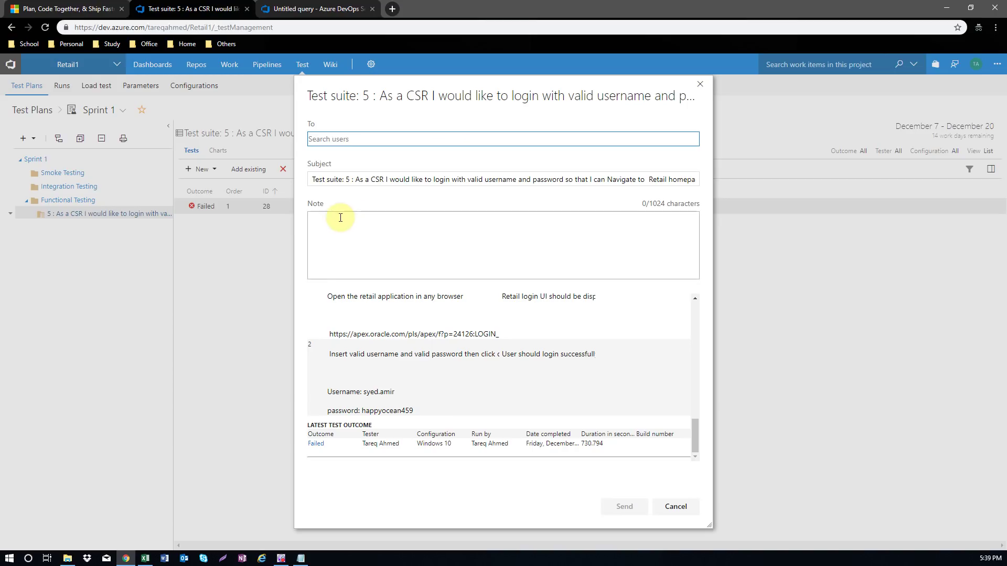
pyautogui.click(675, 507)
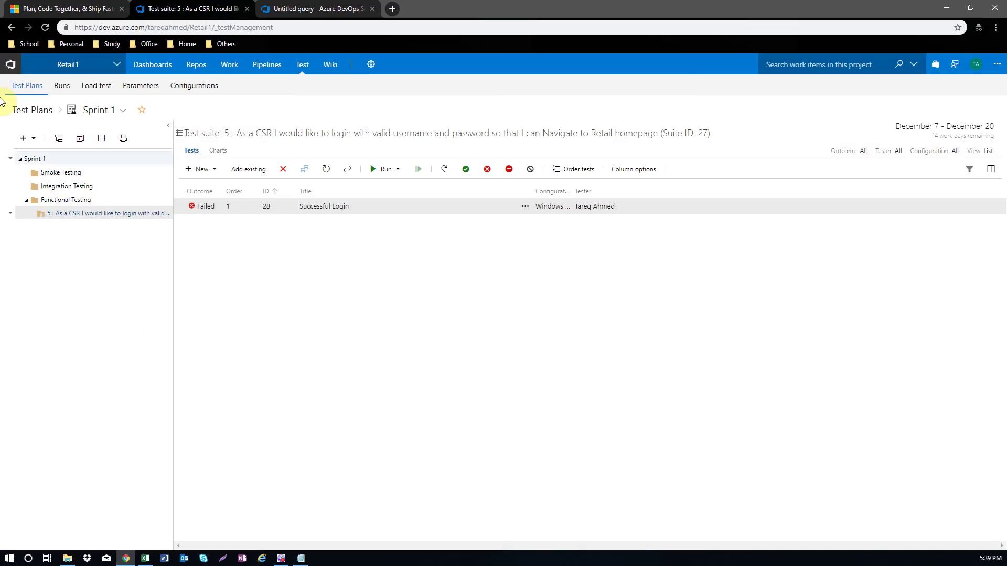
pyautogui.rightClick(72, 217)
pyautogui.click(79, 384)
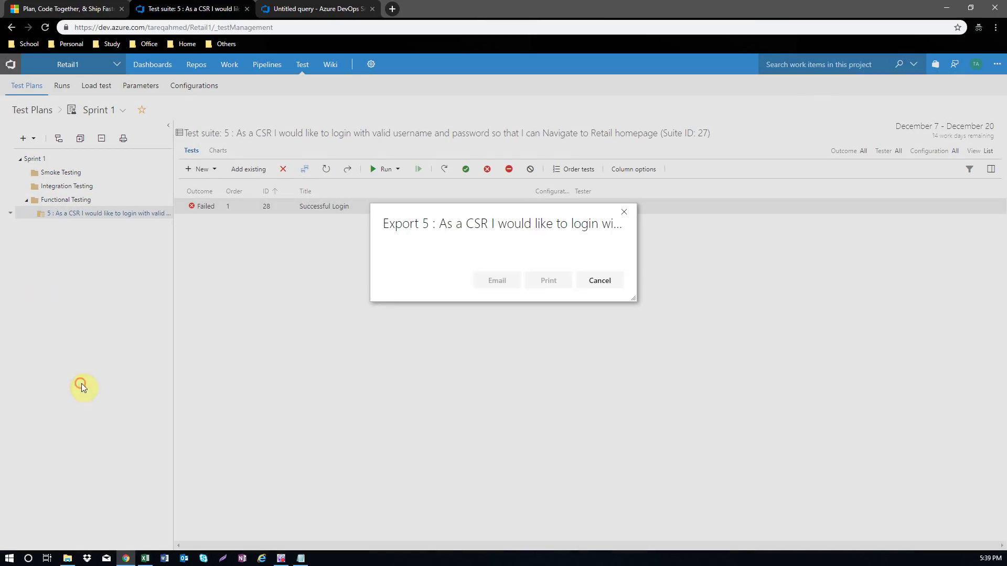
# Step: Print-preview the test suite 5 report, check the destination list, and close without printing
pyautogui.click(545, 432)
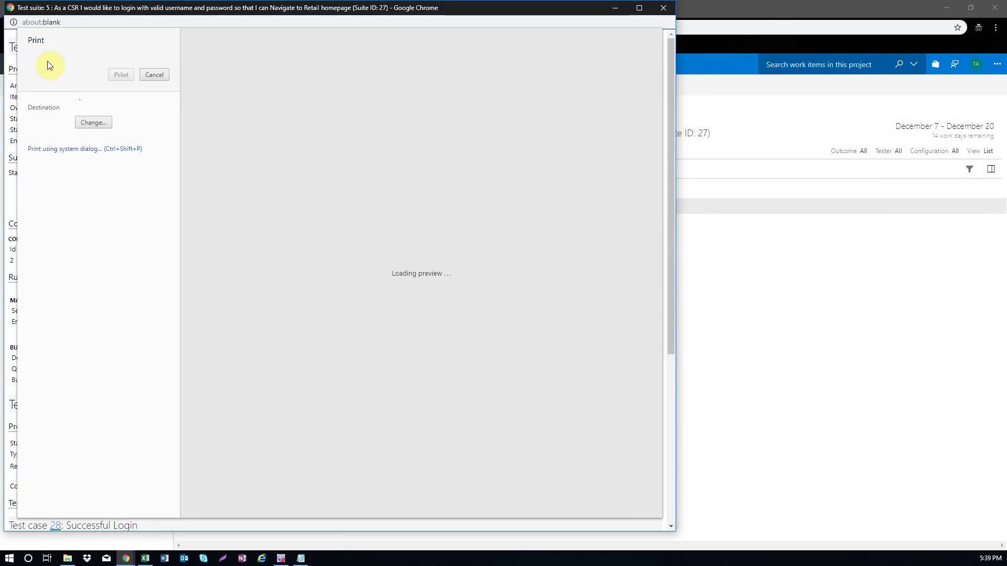
pyautogui.click(93, 123)
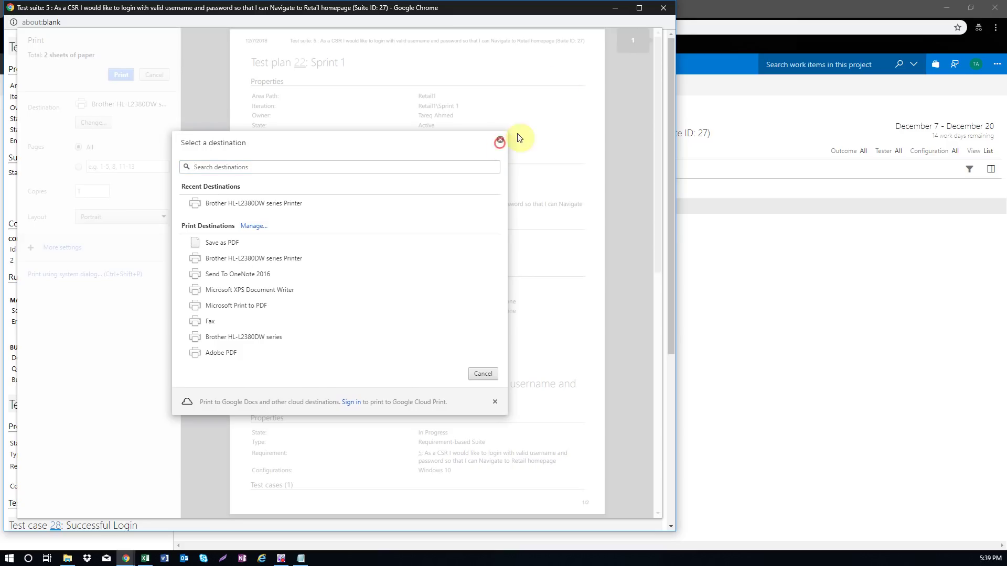
pyautogui.click(498, 141)
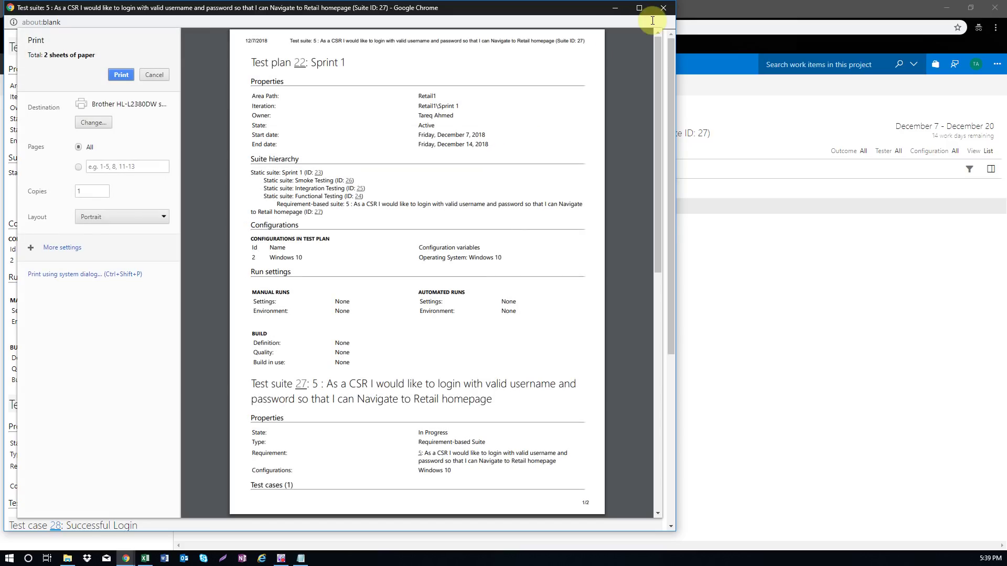
pyautogui.click(664, 7)
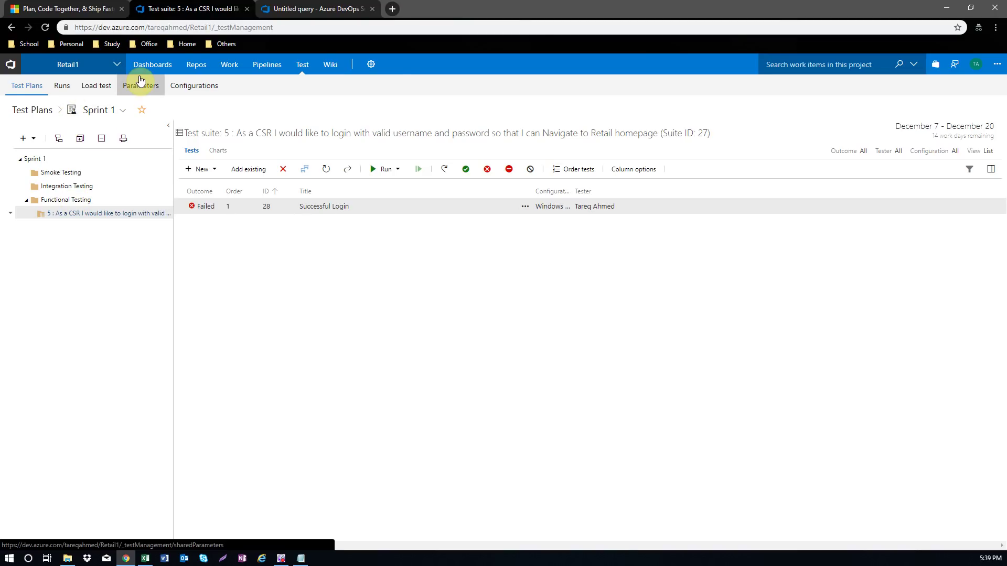
# Step: Open the Retail1 Team Overview dashboard from All dashboards and open the widget catalog
pyautogui.click(159, 66)
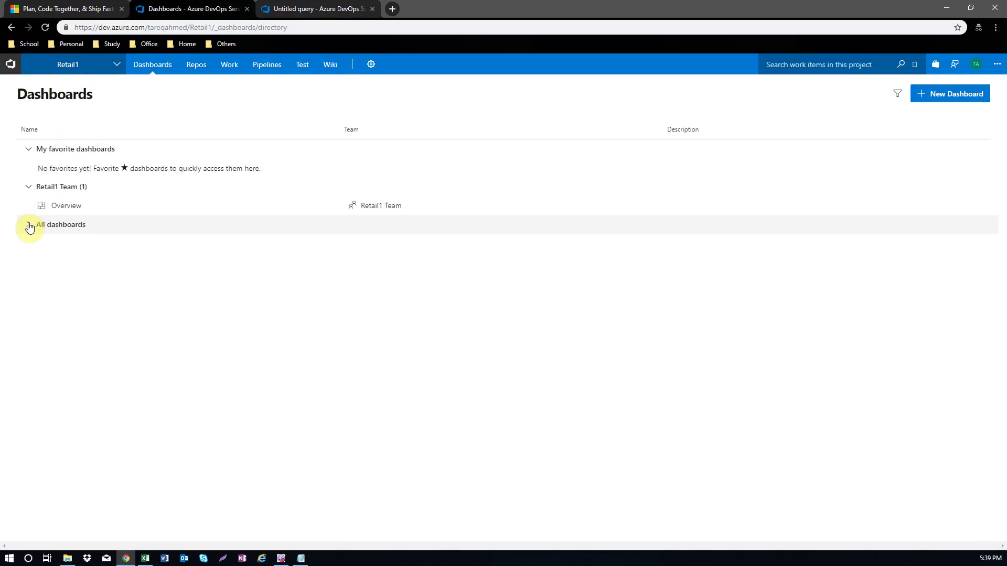
pyautogui.click(29, 225)
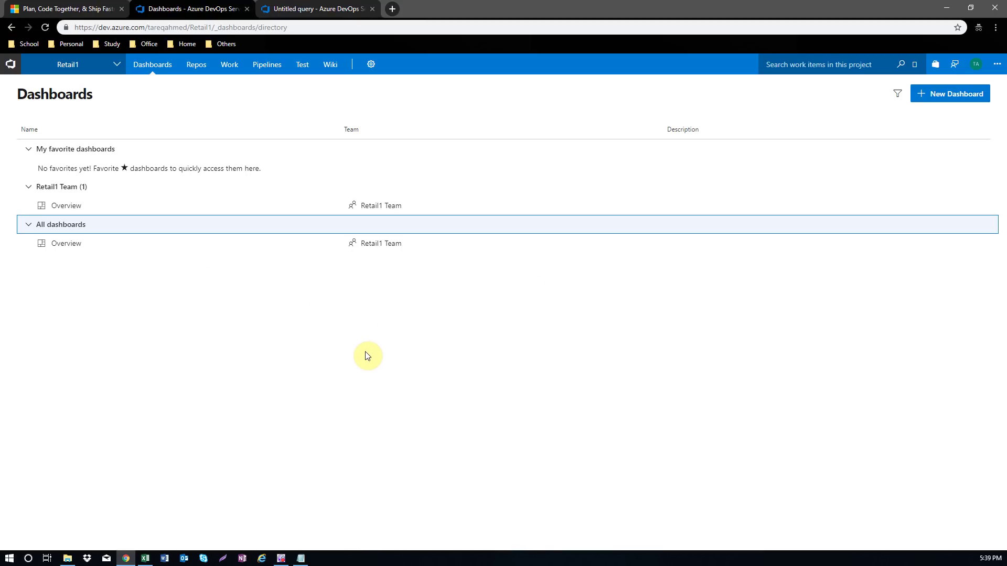
pyautogui.click(73, 245)
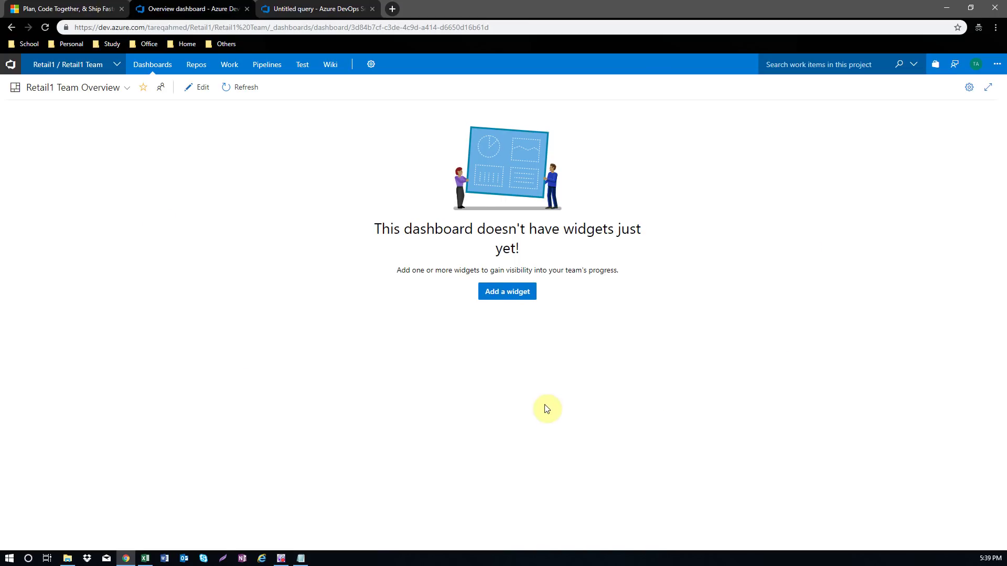
pyautogui.click(513, 296)
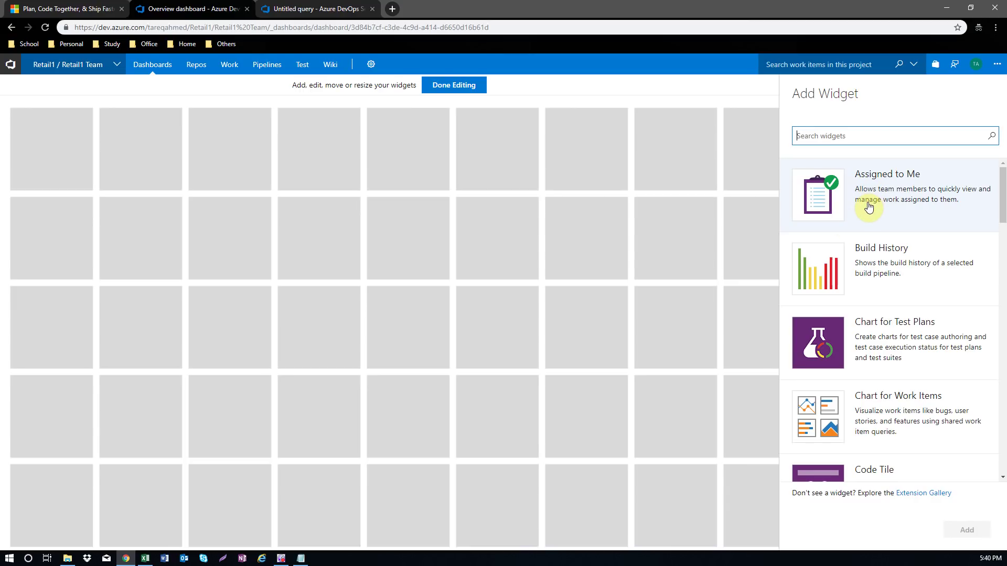
# Step: Add the Build History and Assigned to Me widgets to the dashboard
pyautogui.click(864, 204)
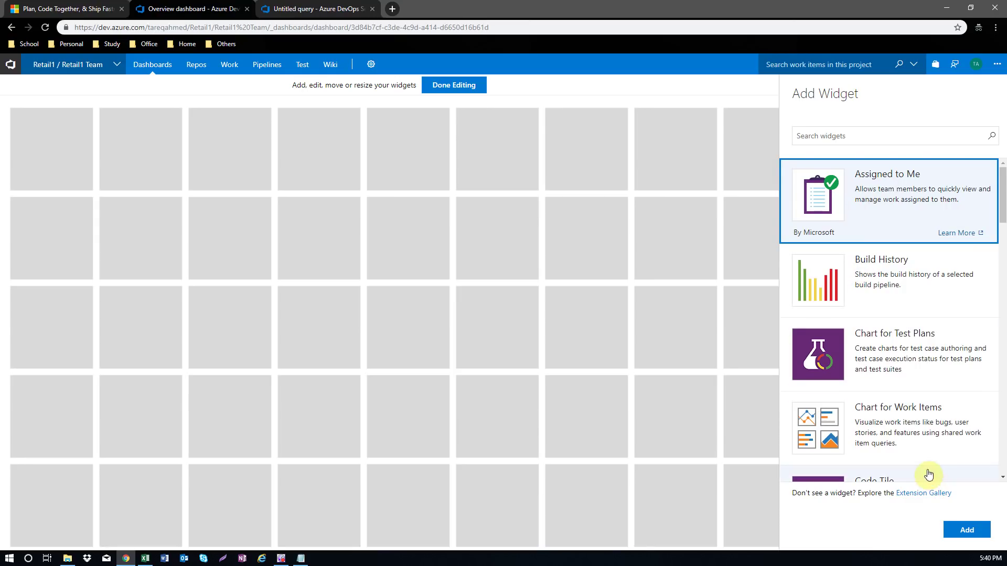
pyautogui.click(906, 287)
pyautogui.scroll(-2, 918, 372)
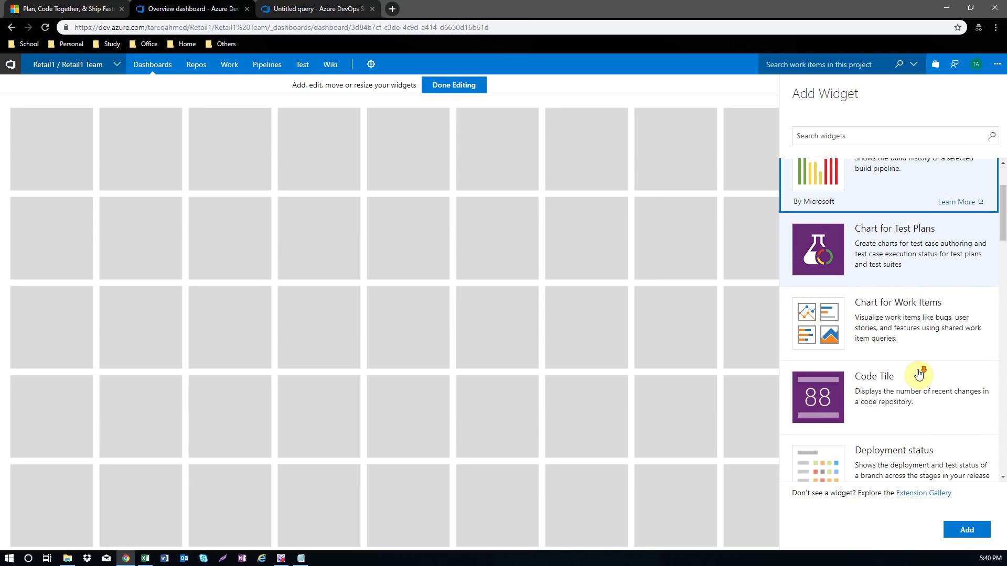
pyautogui.scroll(2, 915, 325)
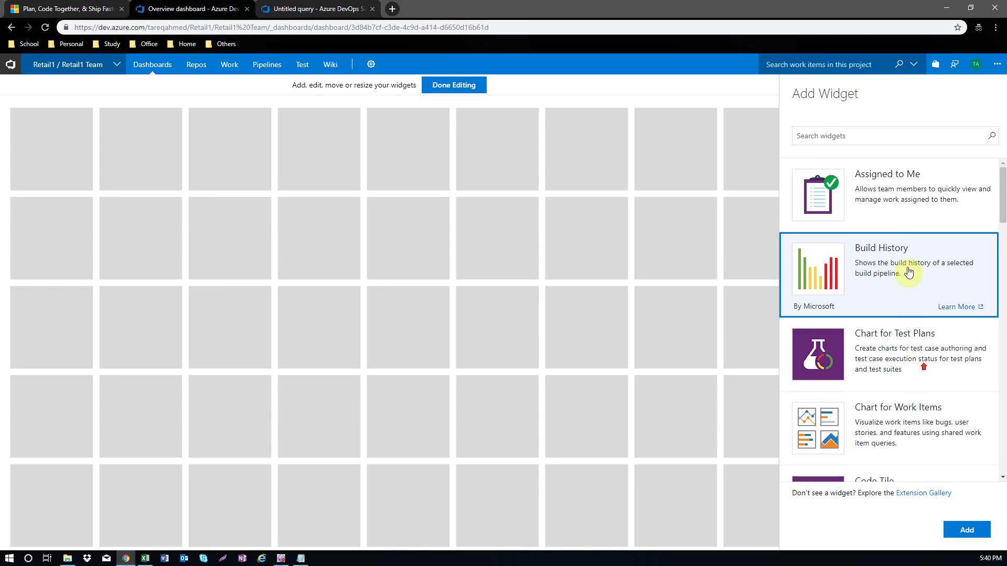
pyautogui.click(904, 216)
pyautogui.scroll(-1, 900, 362)
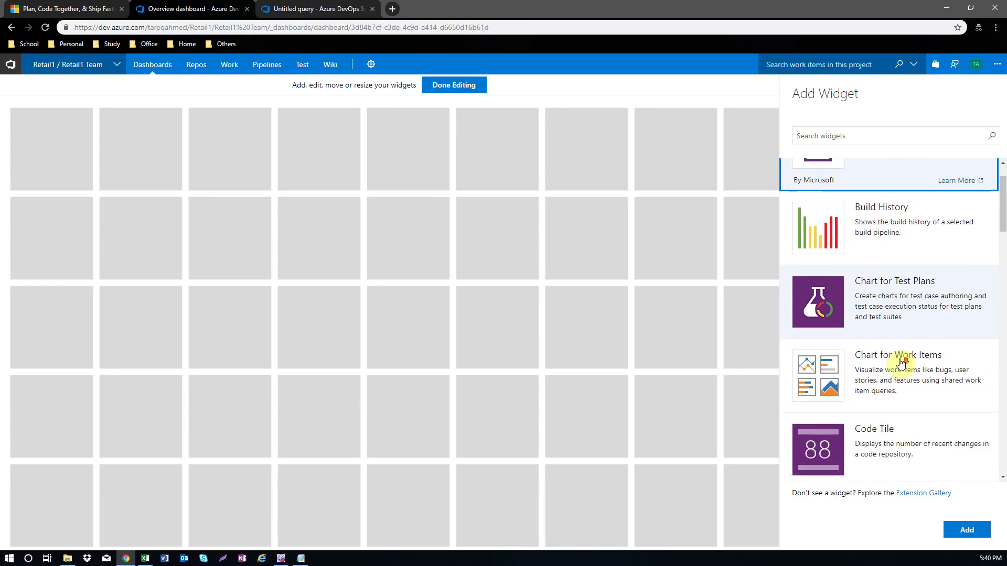
pyautogui.scroll(1, 886, 336)
pyautogui.click(884, 285)
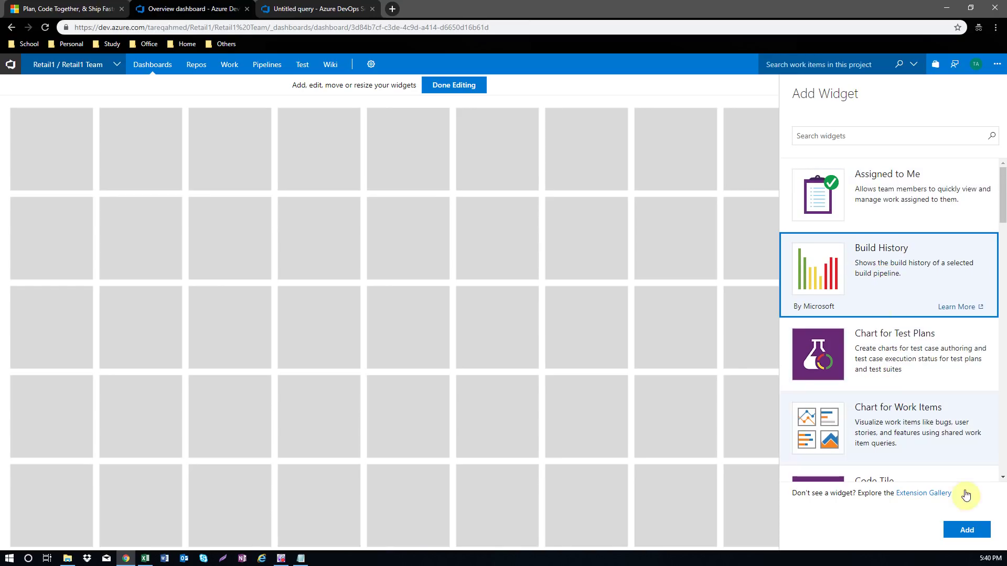
pyautogui.click(966, 529)
pyautogui.click(884, 196)
pyautogui.click(966, 529)
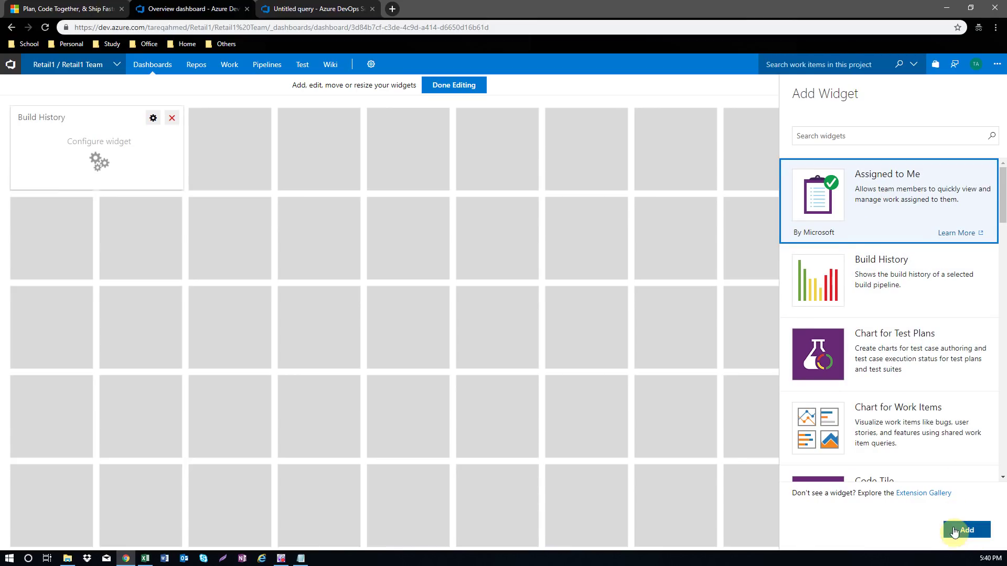
# Step: Add the Sprint Burndown and Sprint Capacity widgets
pyautogui.scroll(-7, 897, 388)
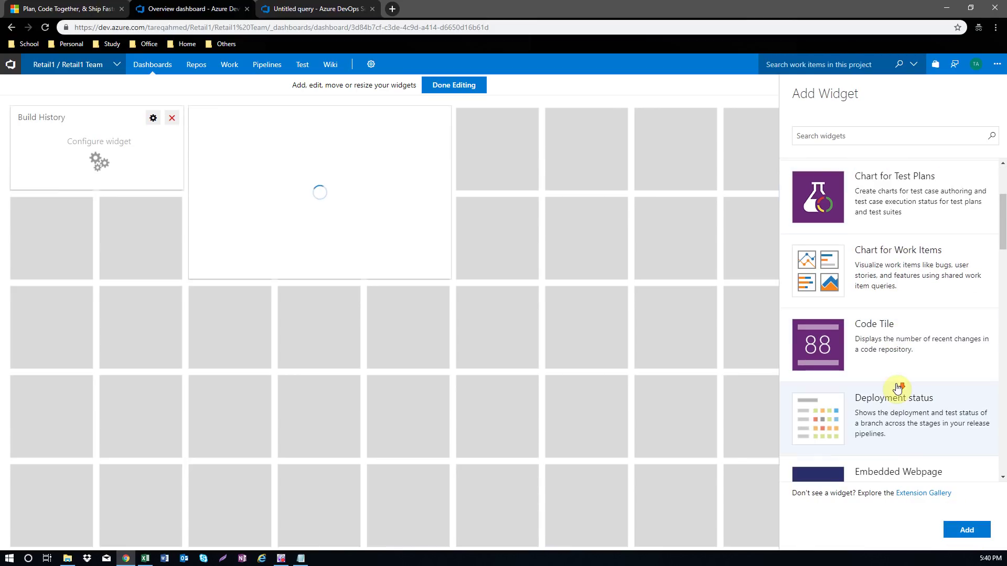
pyautogui.scroll(-6, 896, 389)
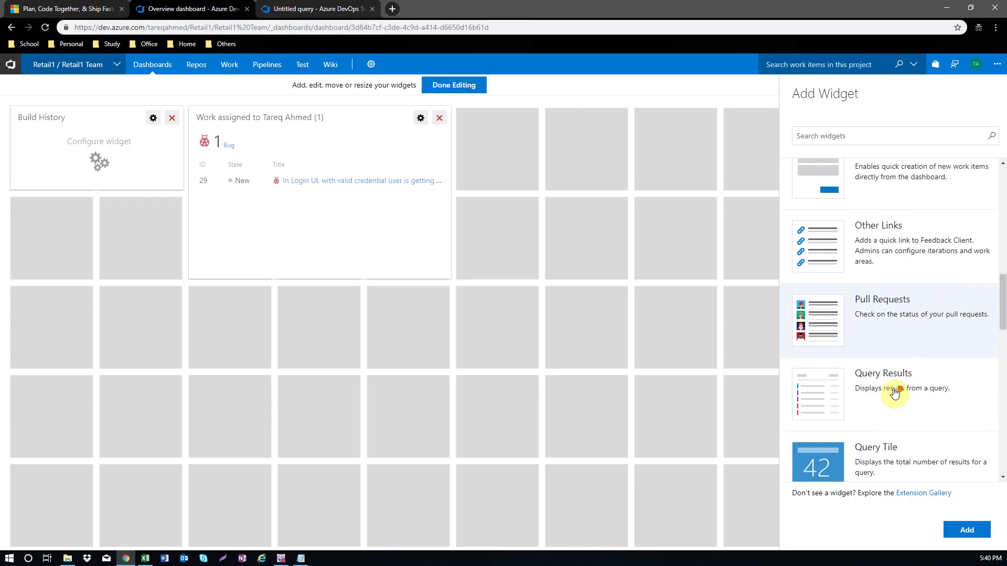
pyautogui.scroll(-4, 895, 394)
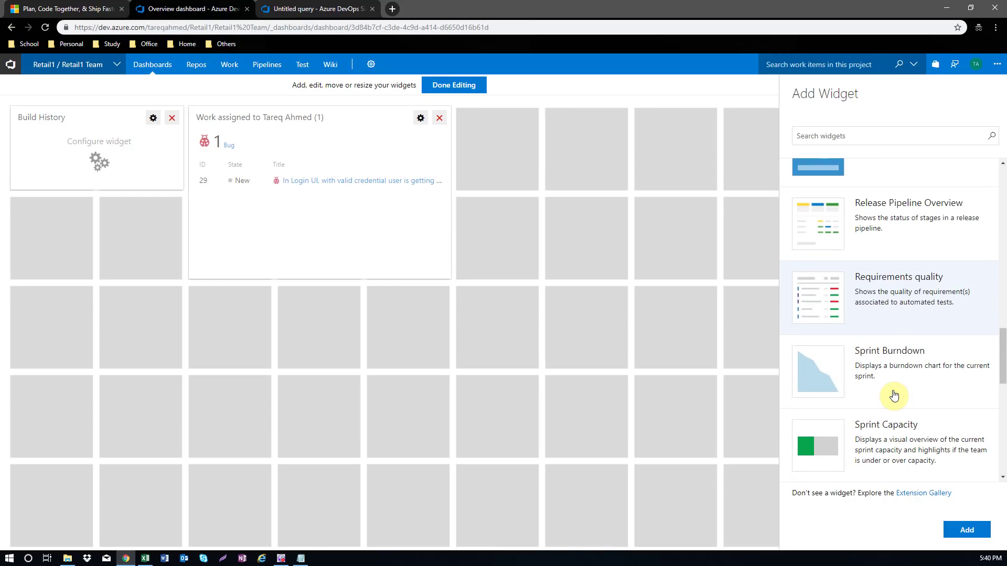
pyautogui.scroll(-1, 894, 396)
pyautogui.click(892, 326)
pyautogui.click(958, 531)
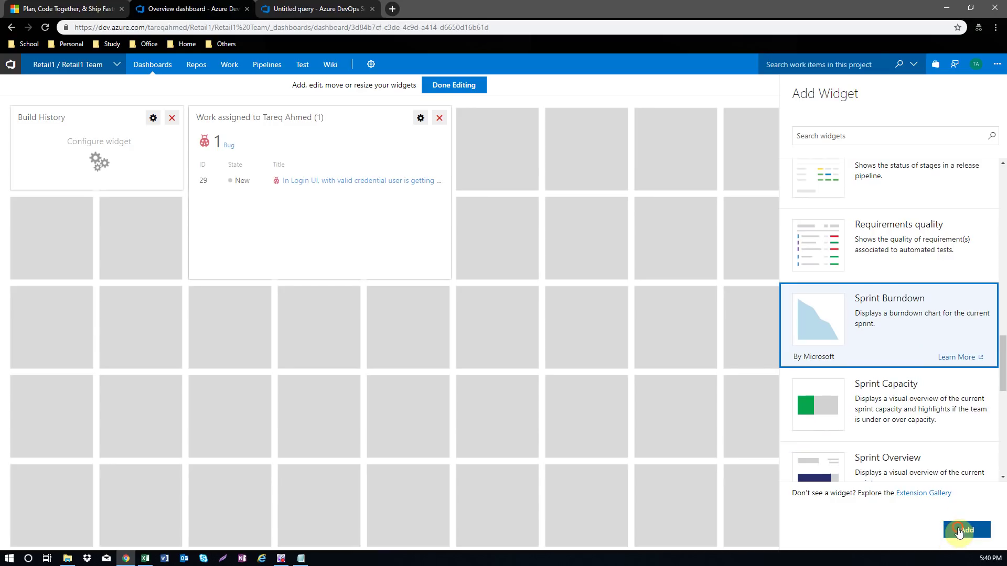
pyautogui.click(894, 415)
pyautogui.click(959, 531)
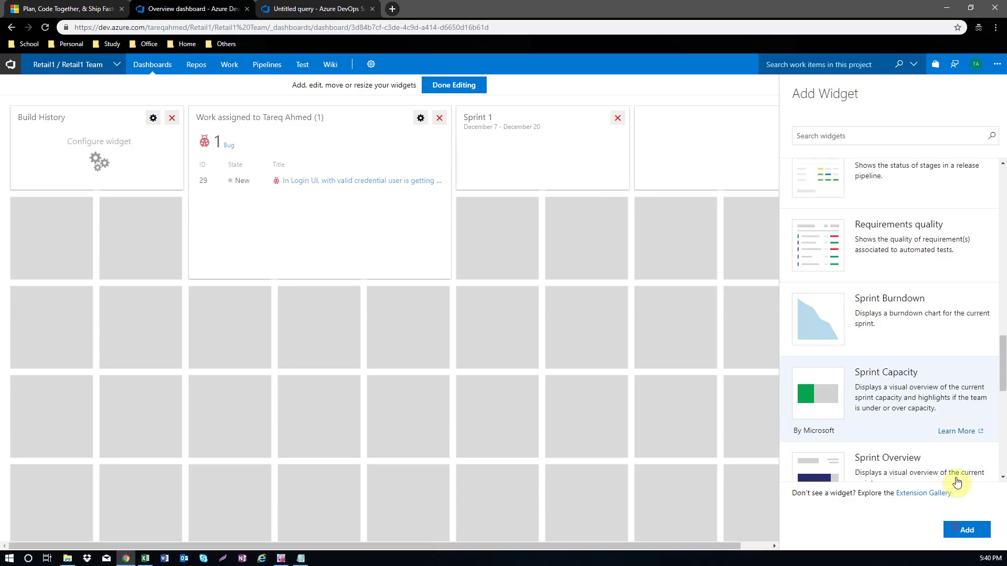
# Step: Add the Sprint Overview and Team Members widgets and finish editing the dashboard
pyautogui.scroll(-2, 955, 461)
pyautogui.click(922, 386)
pyautogui.click(969, 529)
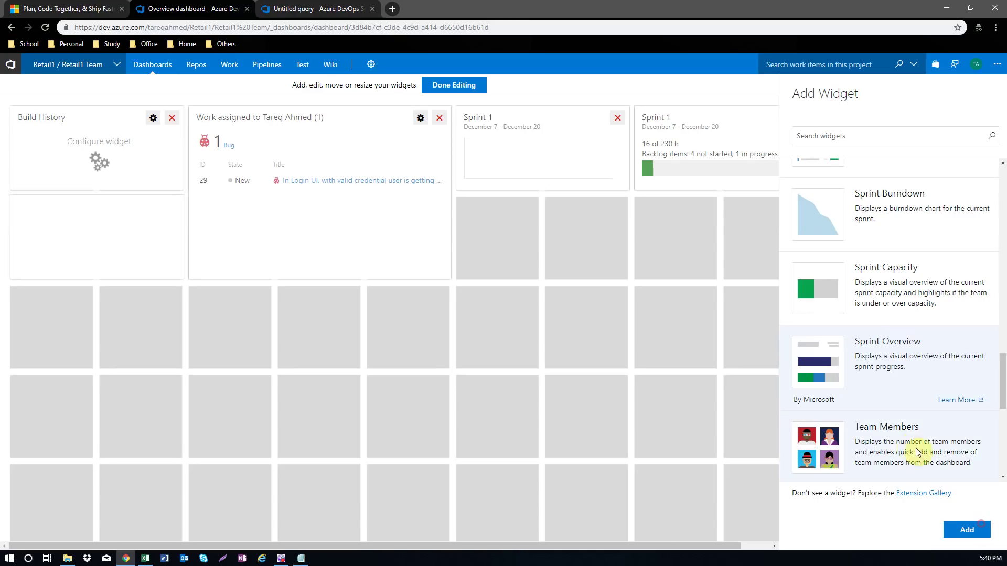
pyautogui.scroll(-3, 917, 452)
pyautogui.click(897, 323)
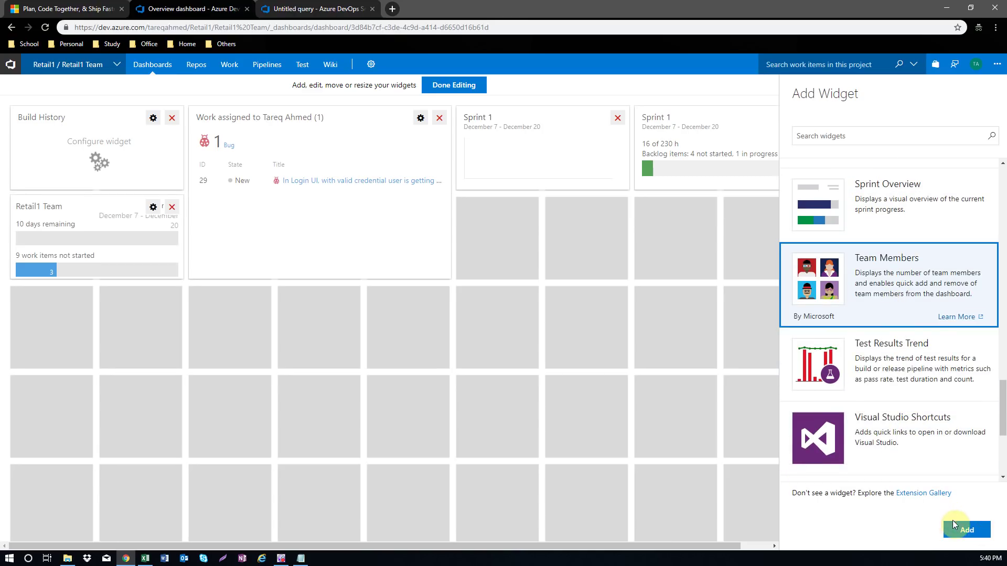
pyautogui.click(953, 525)
pyautogui.scroll(-4, 902, 420)
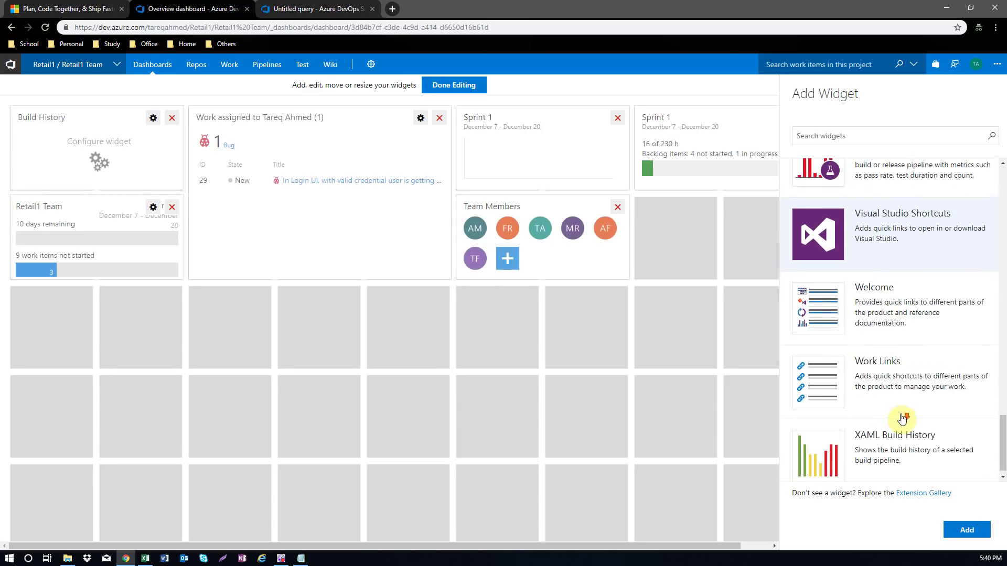
pyautogui.scroll(-1, 902, 420)
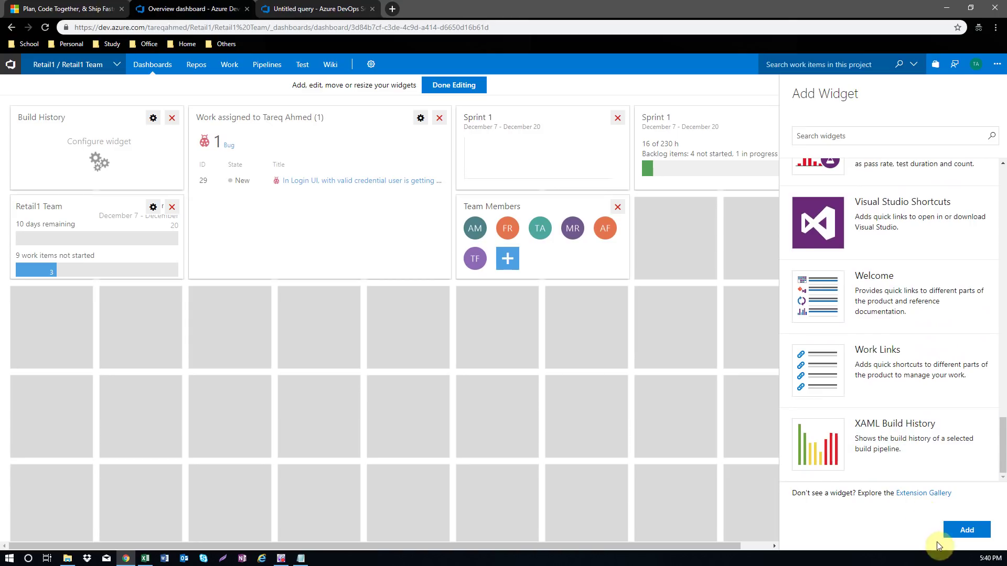
pyautogui.click(460, 85)
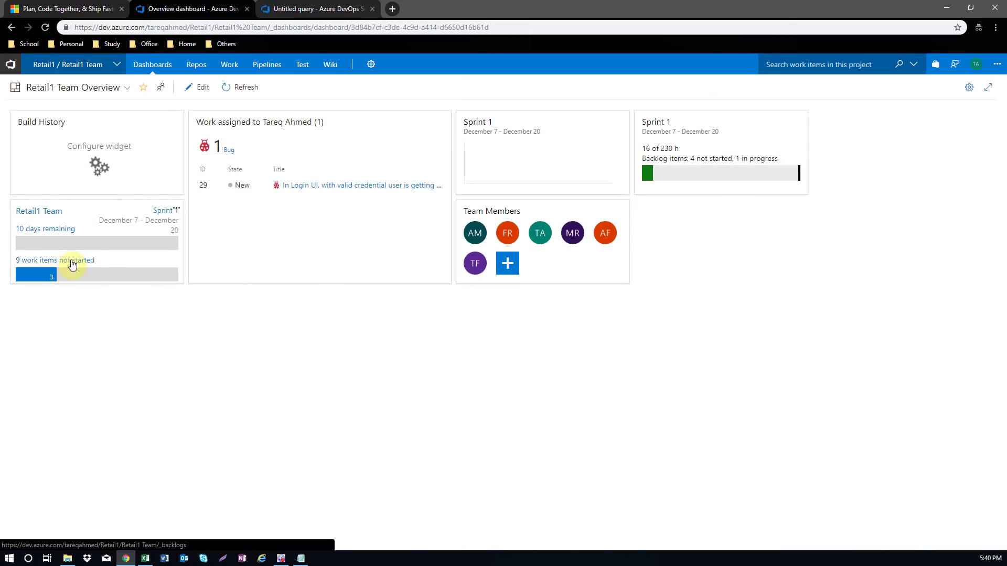
# Step: Move the Work assigned widget to the lower left and Build History to top middle, then save
pyautogui.click(357, 231)
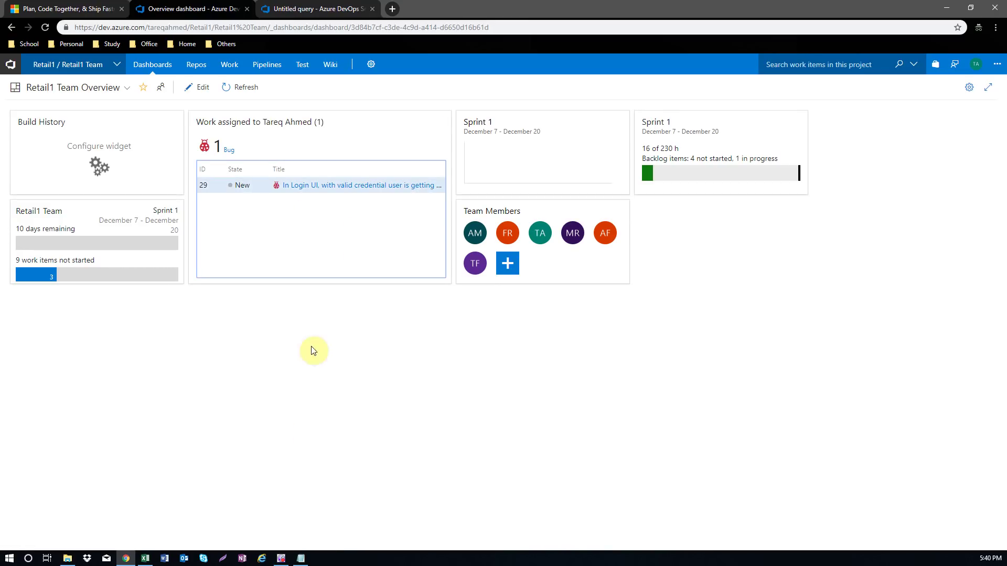
pyautogui.click(203, 90)
pyautogui.moveTo(304, 196); pyautogui.dragTo(19, 384)
pyautogui.moveTo(101, 142); pyautogui.dragTo(328, 155)
pyautogui.click(453, 85)
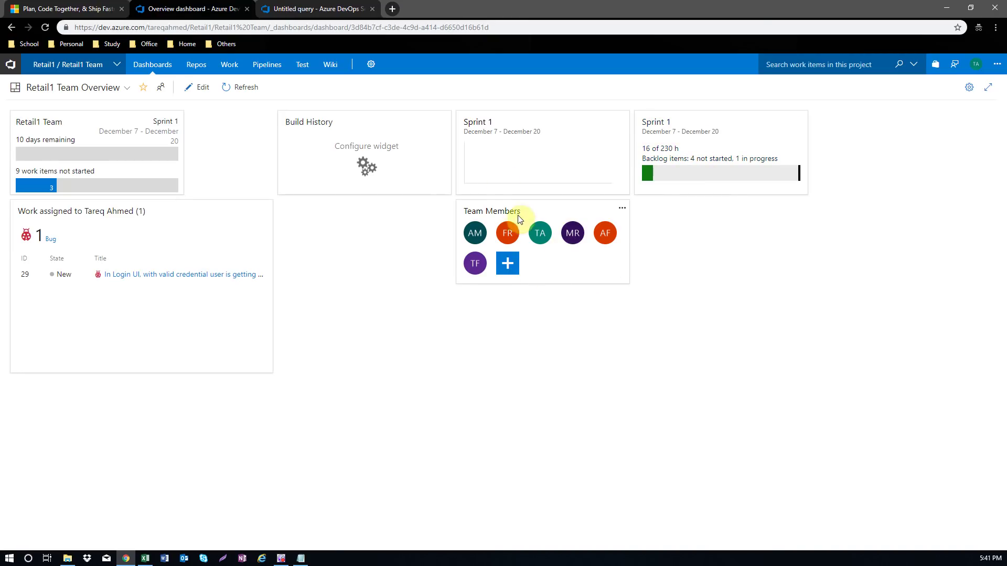
pyautogui.click(511, 168)
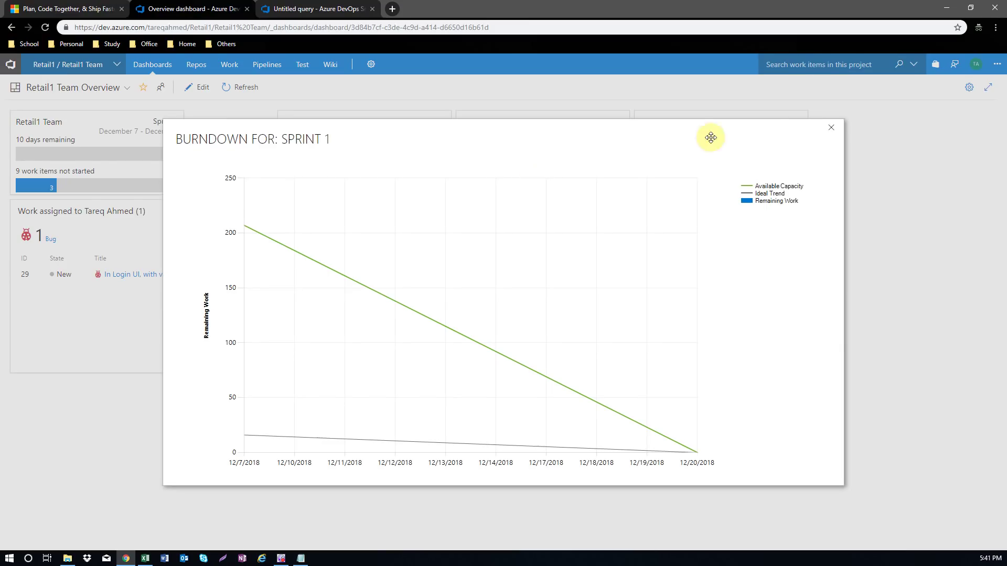
pyautogui.click(826, 136)
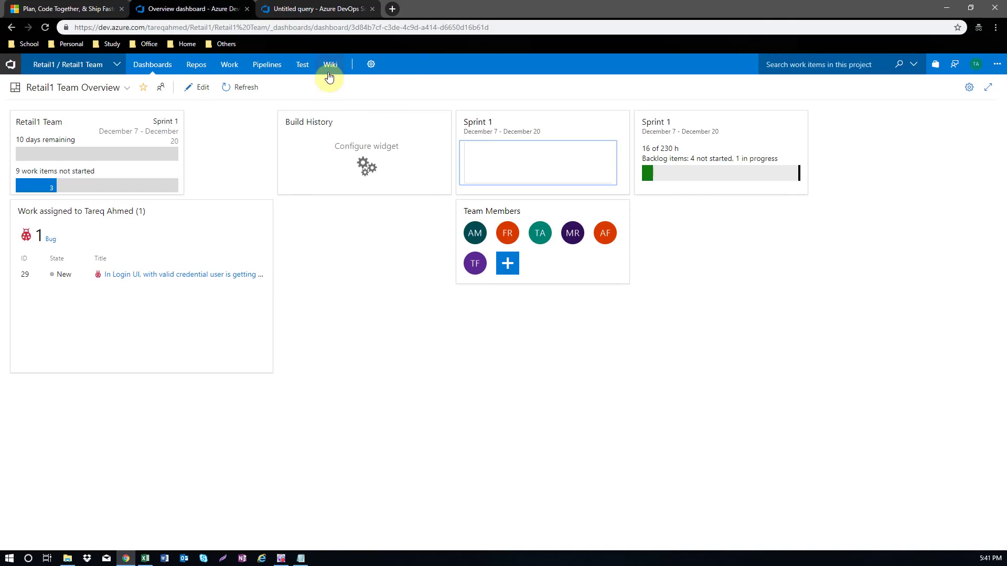
# Step: Remove the Successful Login test from the Sprint 1 test plan
pyautogui.moveTo(308, 69)
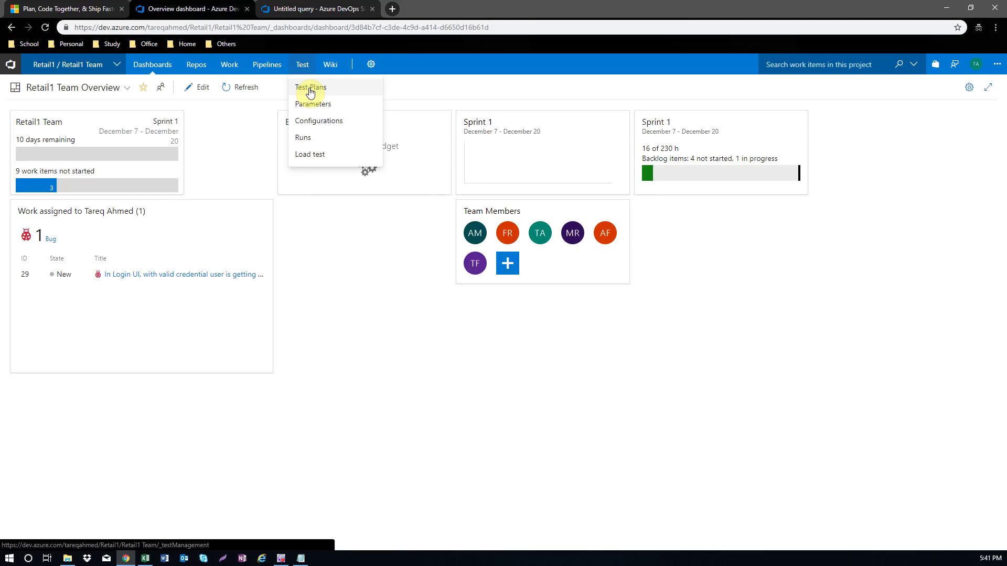
pyautogui.click(311, 93)
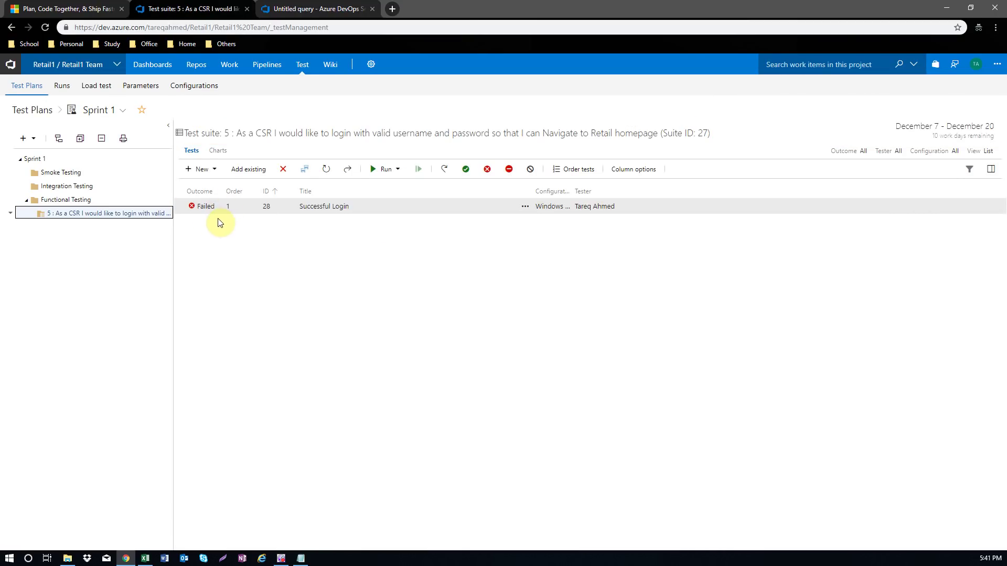
pyautogui.click(284, 176)
pyautogui.click(550, 105)
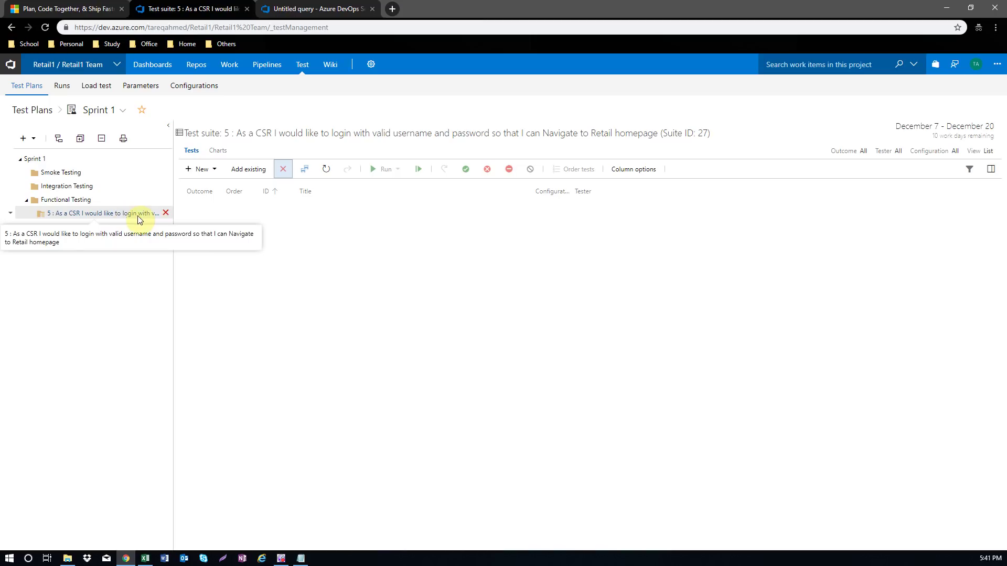
# Step: Permanently delete suite 27 plus the Functional (24), Integration (25) and Smoke Testing (26) suites
pyautogui.click(164, 212)
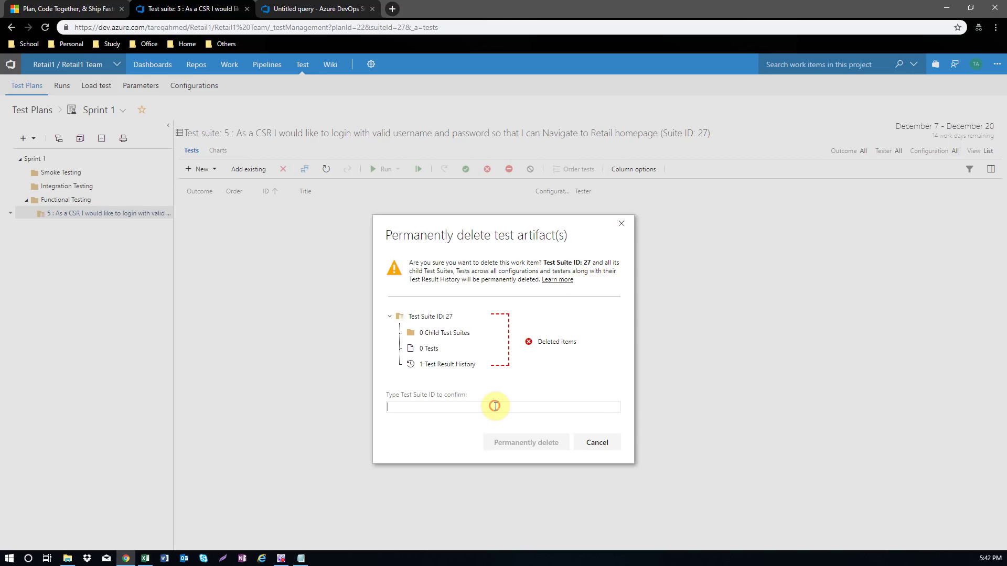
pyautogui.write('7')
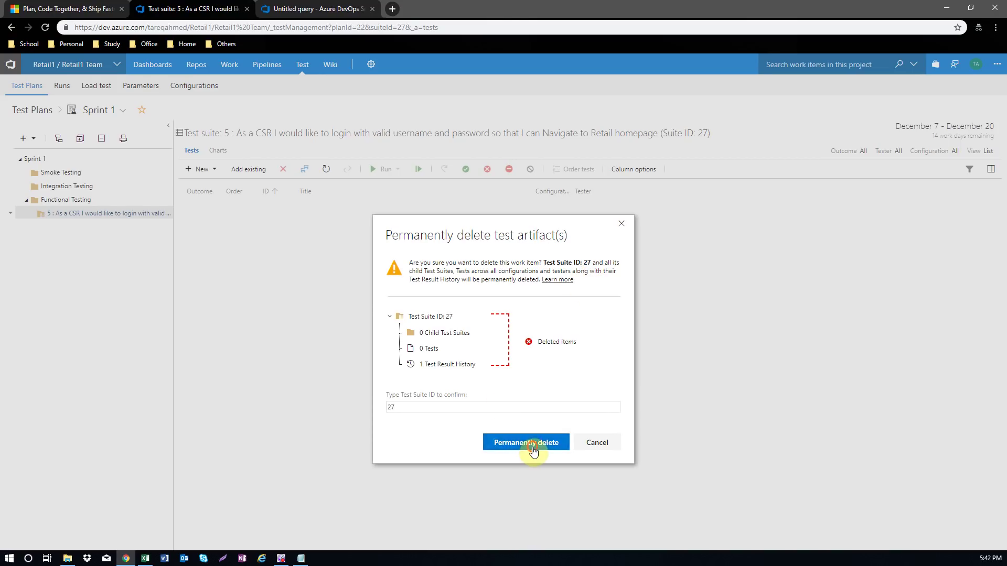
pyautogui.click(532, 450)
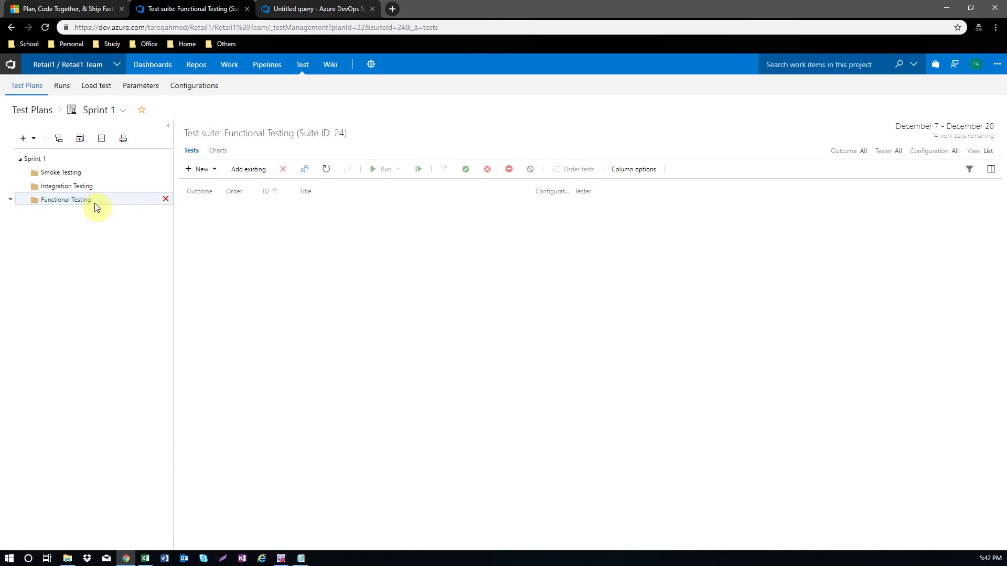
pyautogui.click(165, 200)
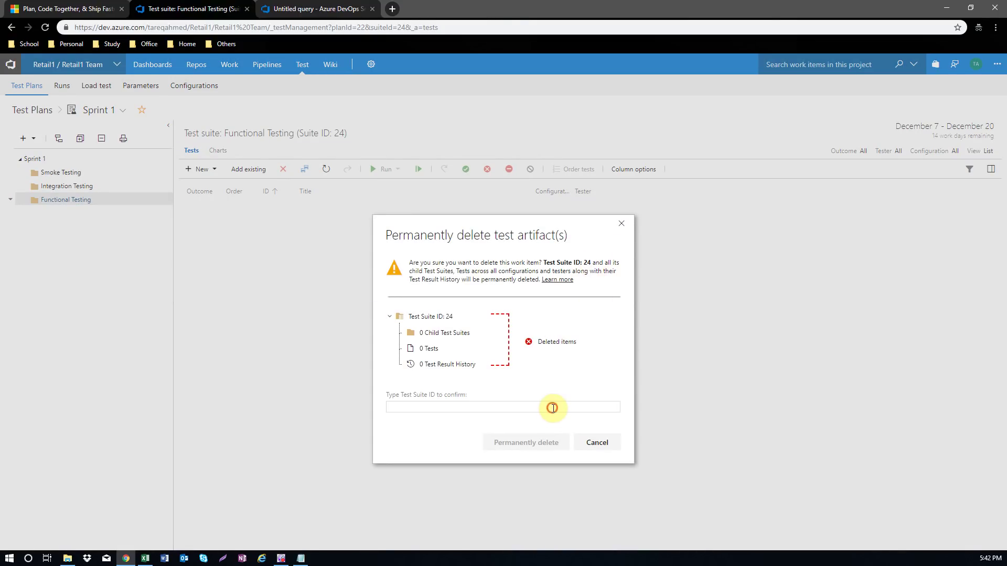
pyautogui.write('24')
pyautogui.click(543, 442)
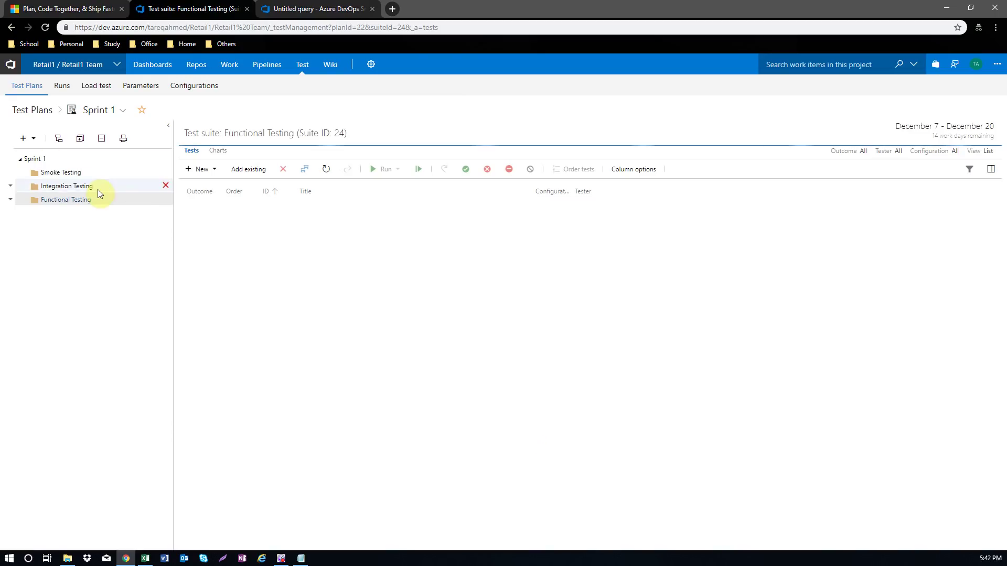
pyautogui.click(165, 185)
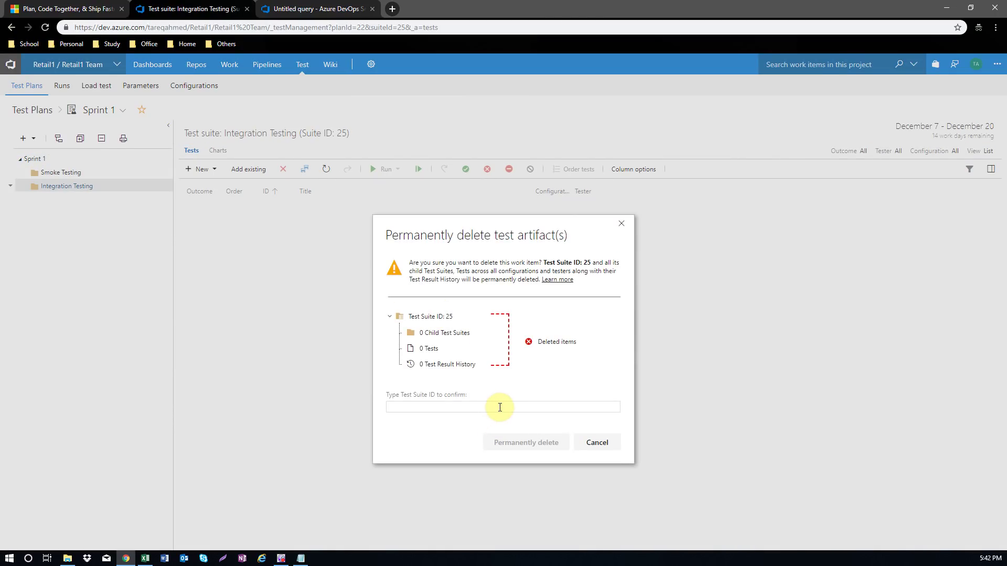
pyautogui.write('25')
pyautogui.click(512, 444)
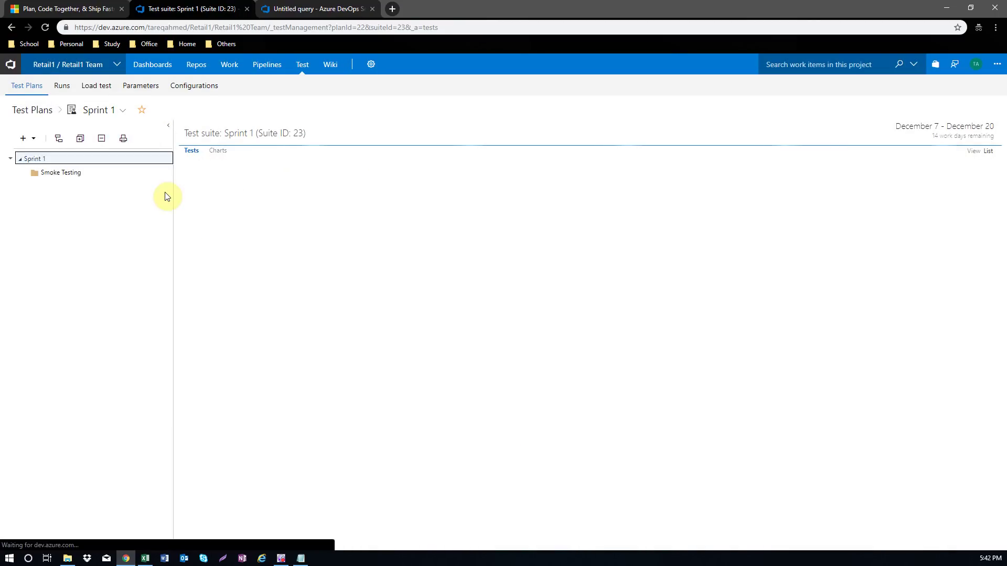
pyautogui.click(166, 172)
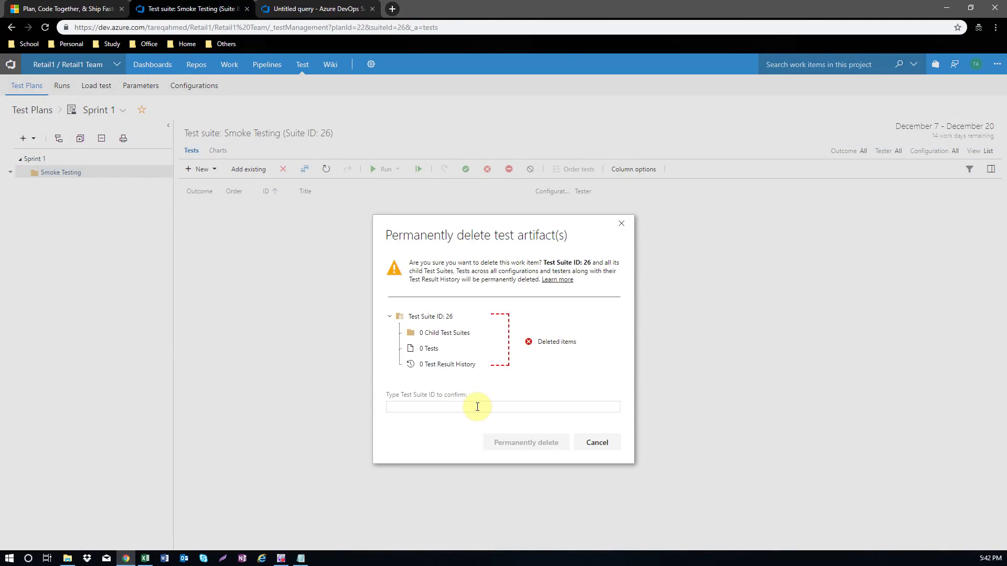
pyautogui.write('26')
pyautogui.click(513, 444)
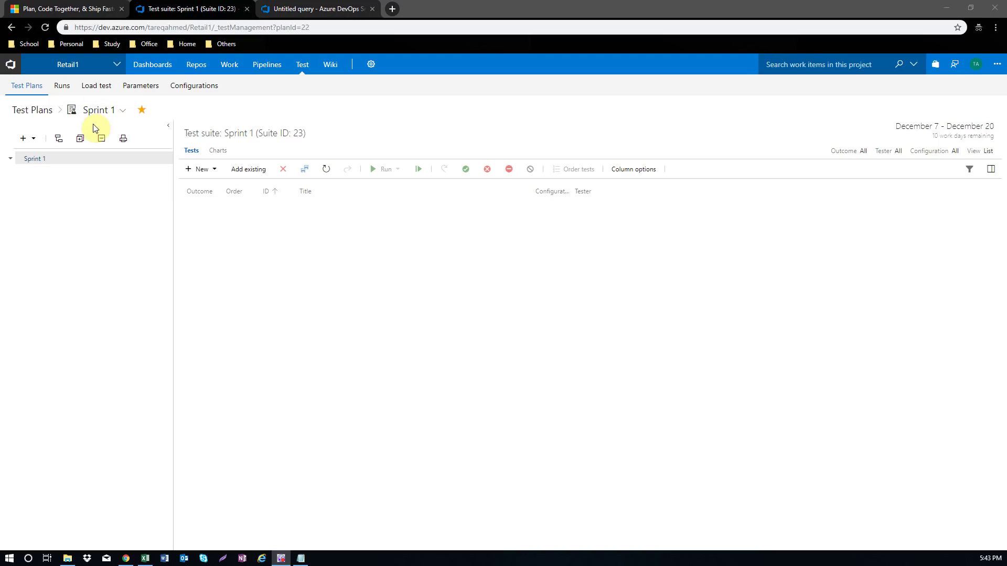
# Step: Permanently delete the Sprint 1 test plan
pyautogui.click(30, 114)
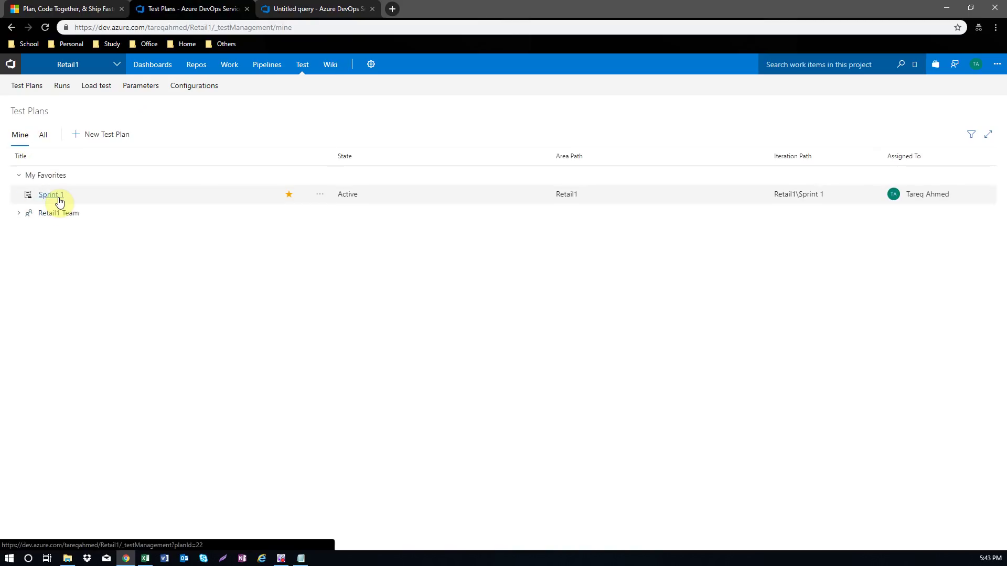
pyautogui.click(319, 195)
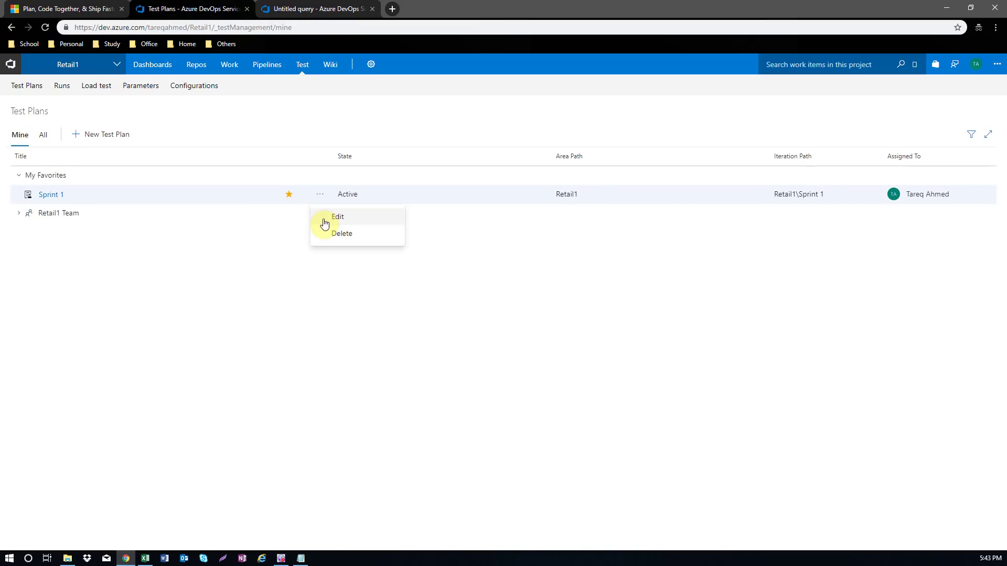
pyautogui.click(333, 235)
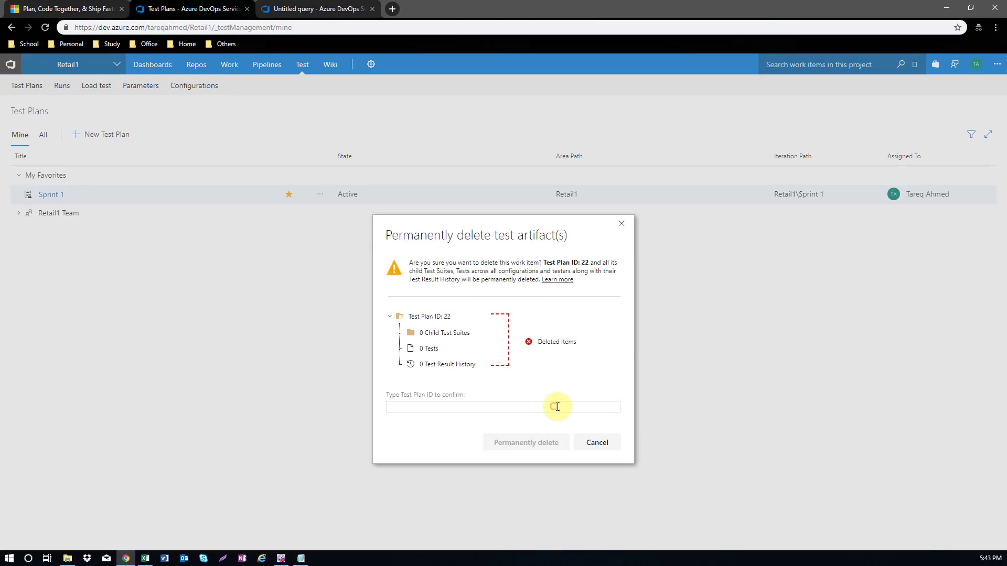
pyautogui.click(521, 443)
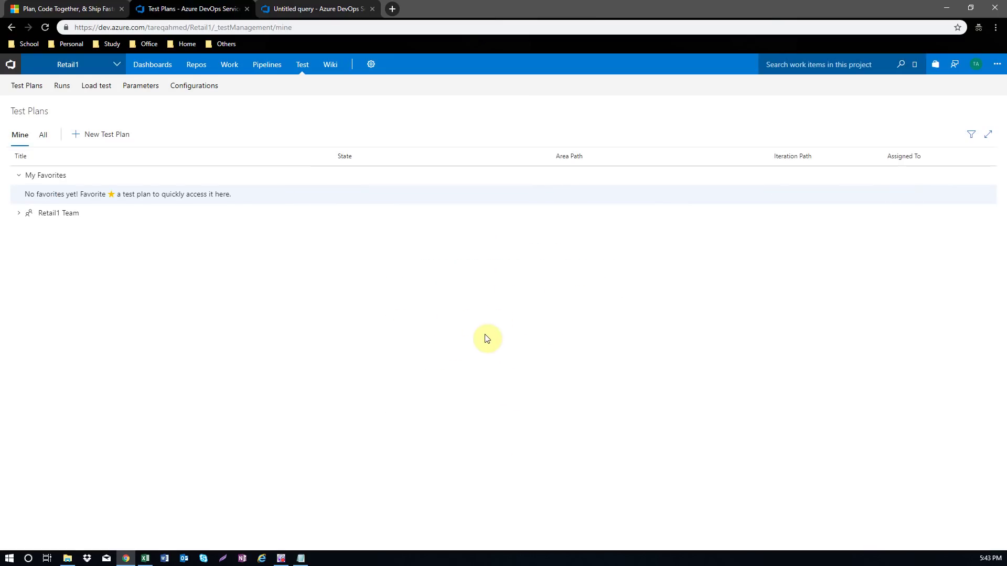
pyautogui.click(302, 65)
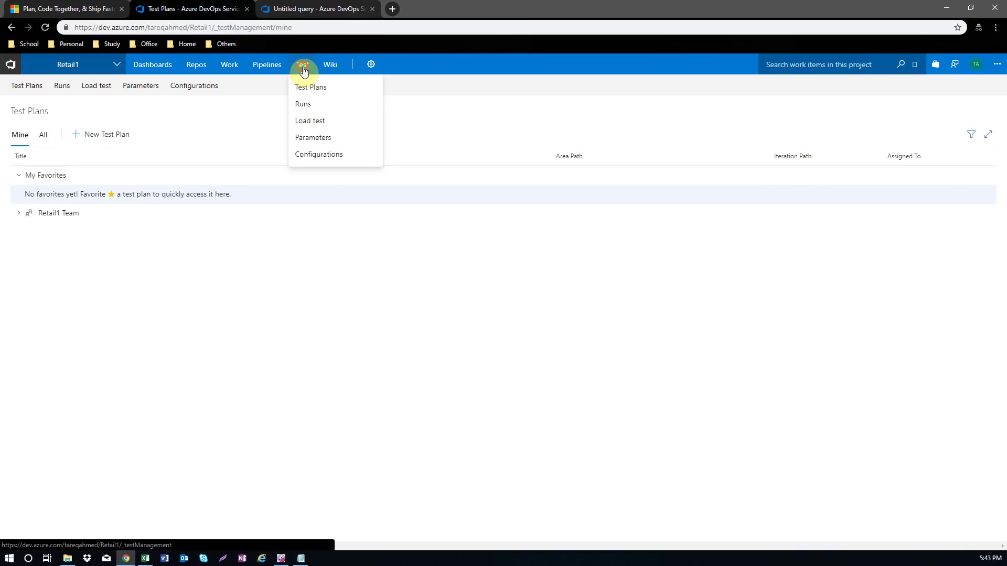
pyautogui.click(302, 89)
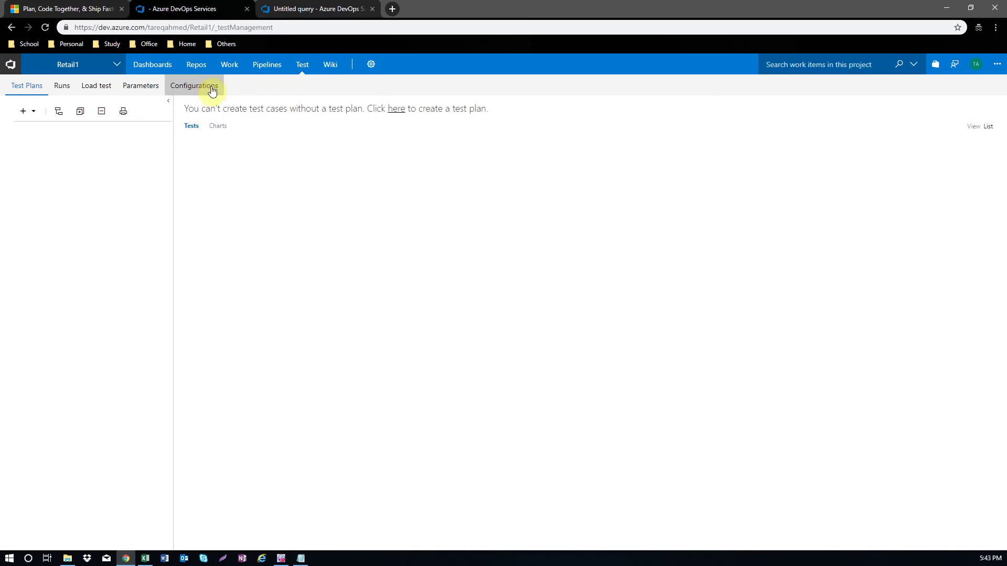
# Step: Open the Retail1 team's Sprint 1 backlog under Work
pyautogui.click(240, 72)
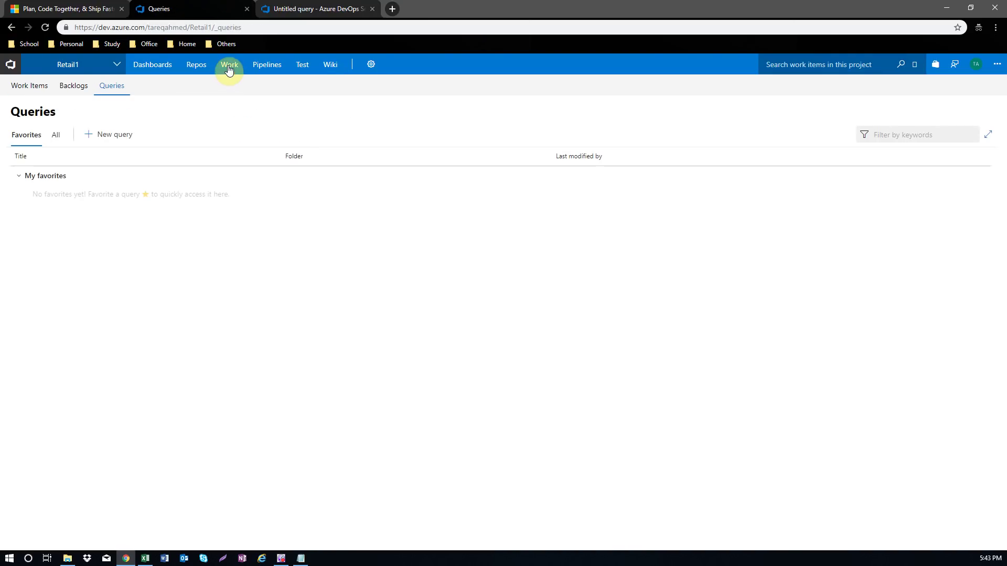
pyautogui.moveTo(228, 67)
pyautogui.click(246, 106)
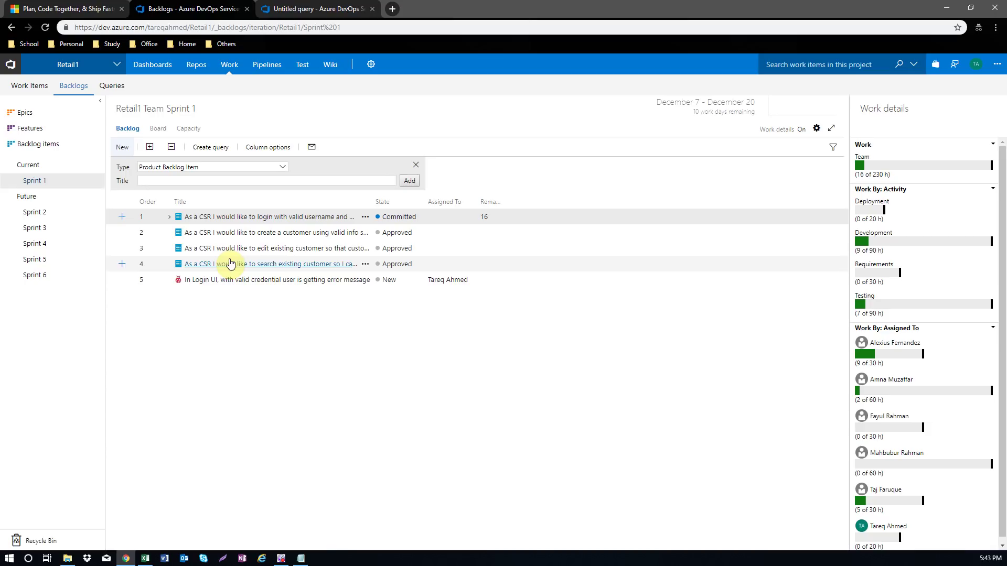
# Step: Delete the 'create a customer' and 'not able to delete order' product backlog items
pyautogui.click(30, 145)
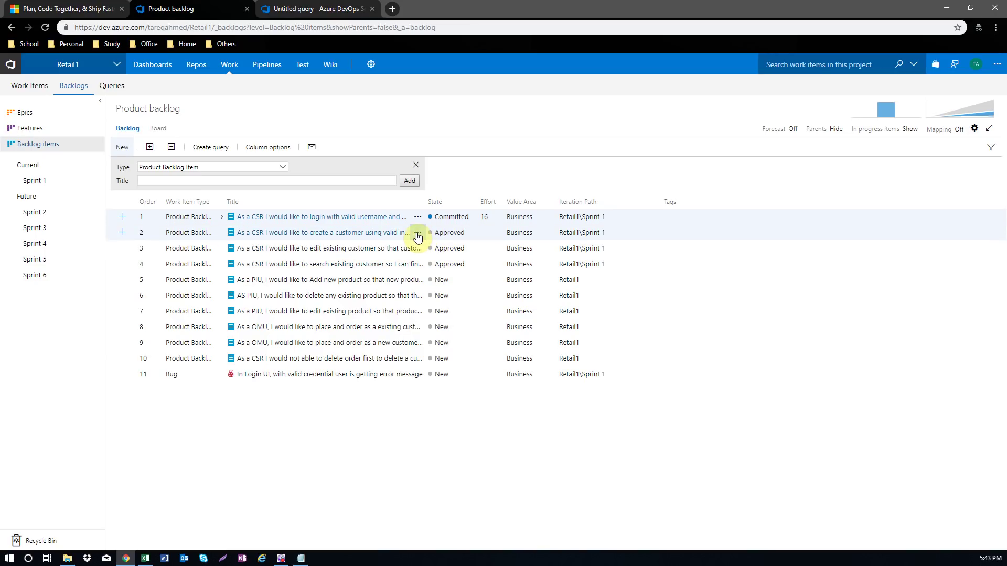
pyautogui.click(418, 233)
pyautogui.click(428, 292)
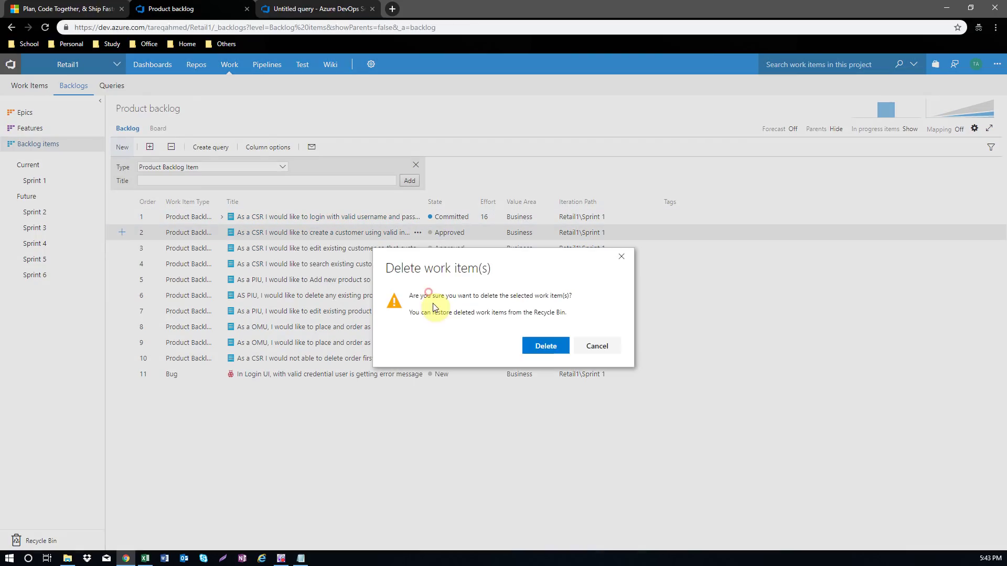
pyautogui.click(545, 345)
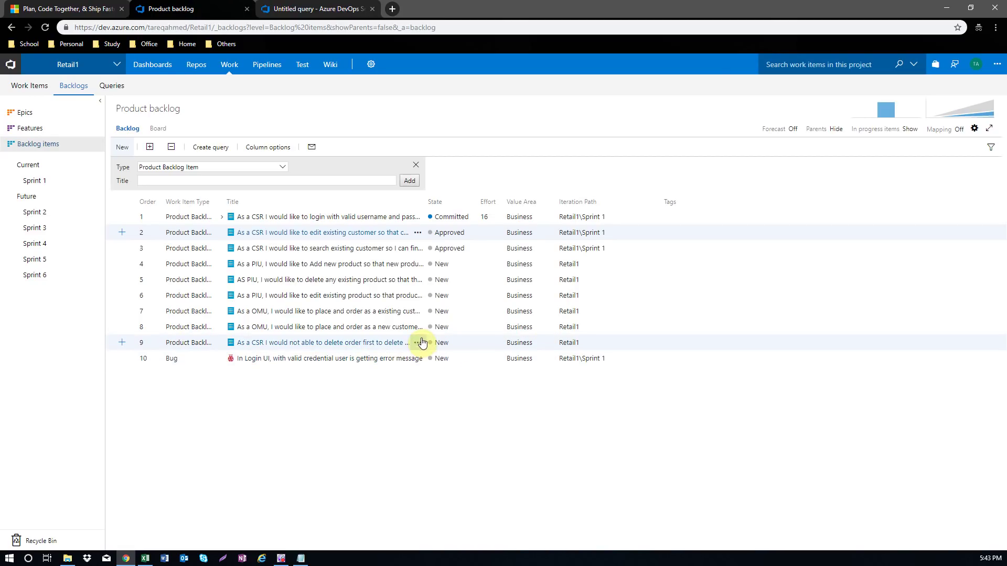
pyautogui.click(419, 343)
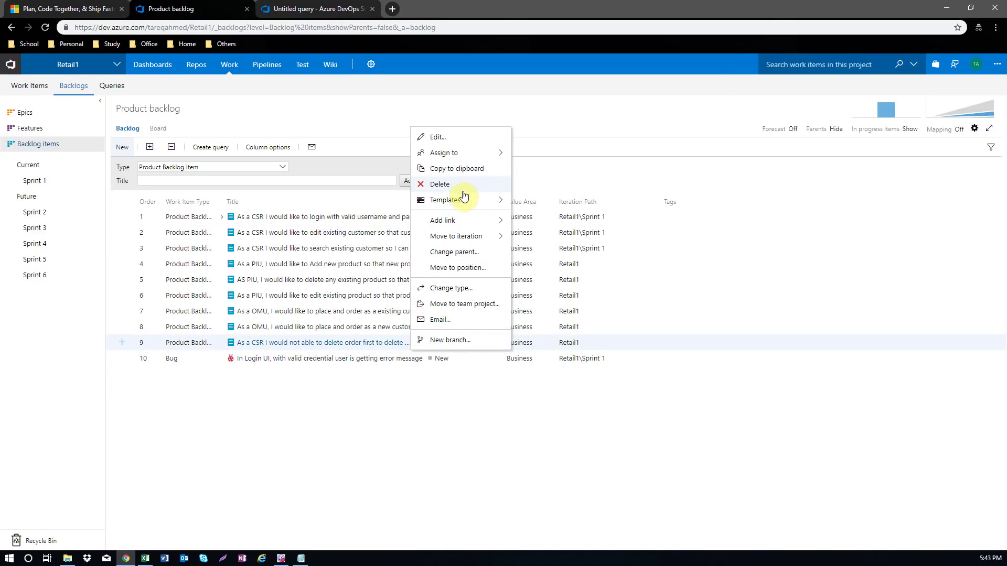
pyautogui.click(460, 184)
pyautogui.click(536, 342)
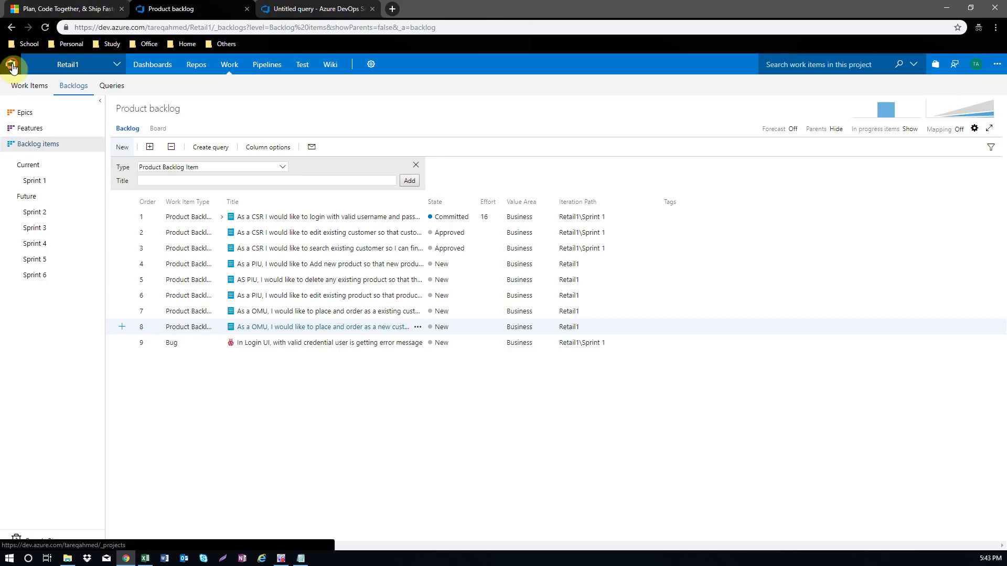
pyautogui.click(12, 66)
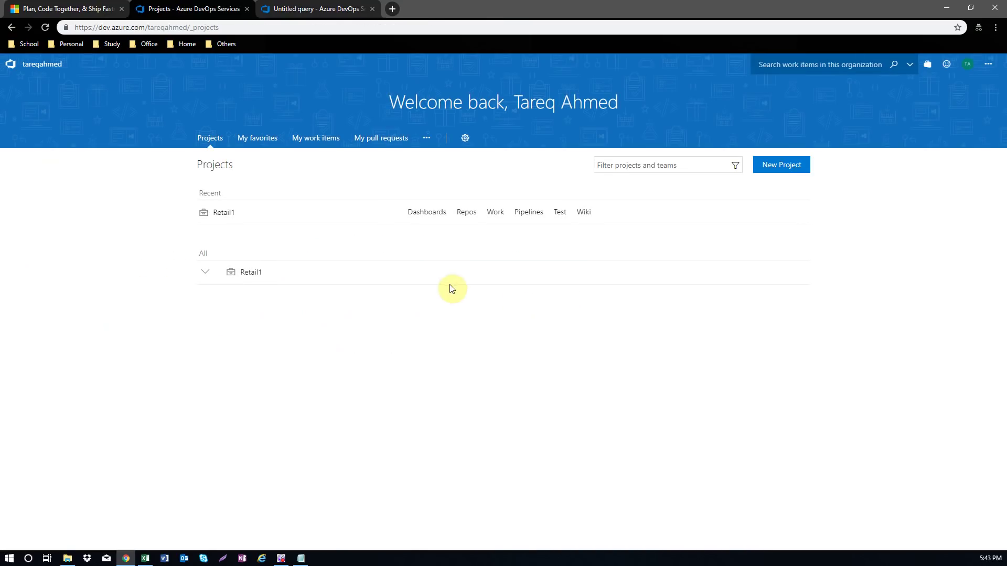
# Step: Remove Retail1 from the Recent projects list on the organization home page
pyautogui.moveTo(645, 270)
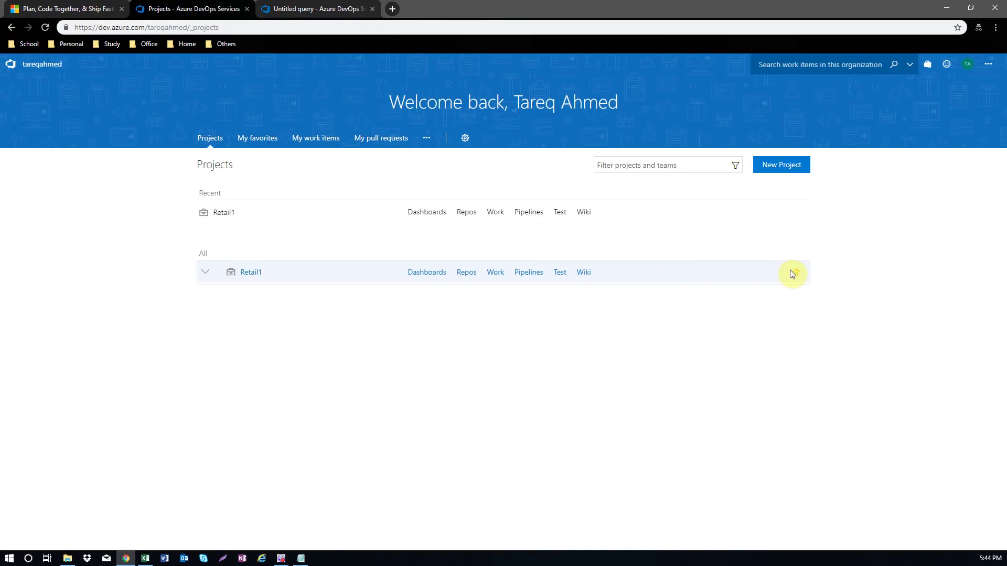
pyautogui.moveTo(771, 211)
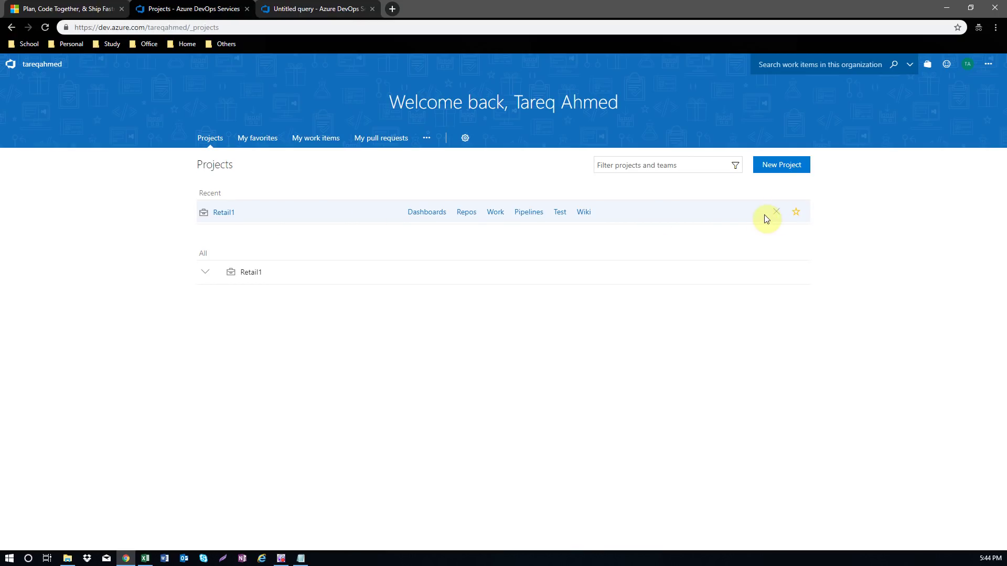
pyautogui.click(777, 213)
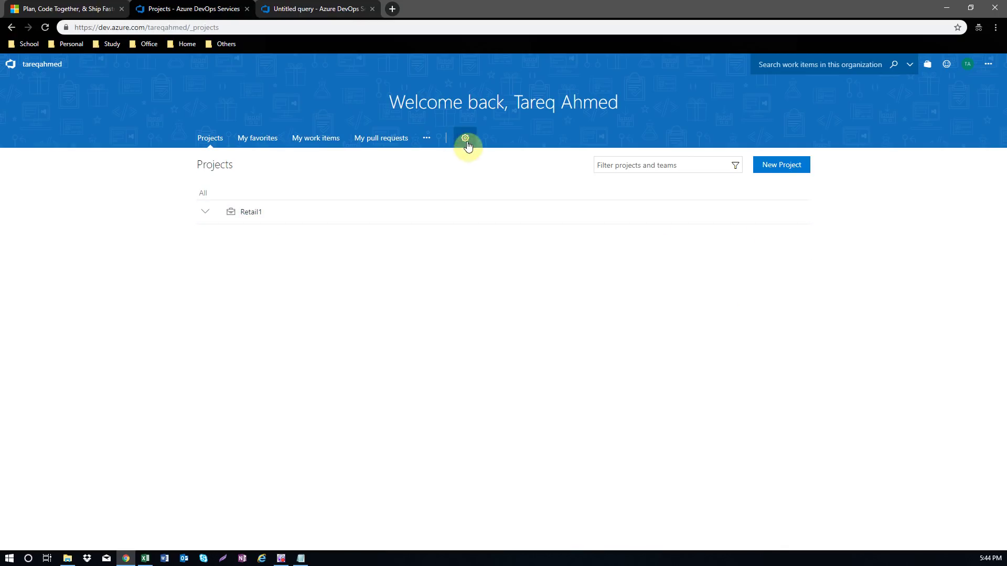
pyautogui.moveTo(467, 142)
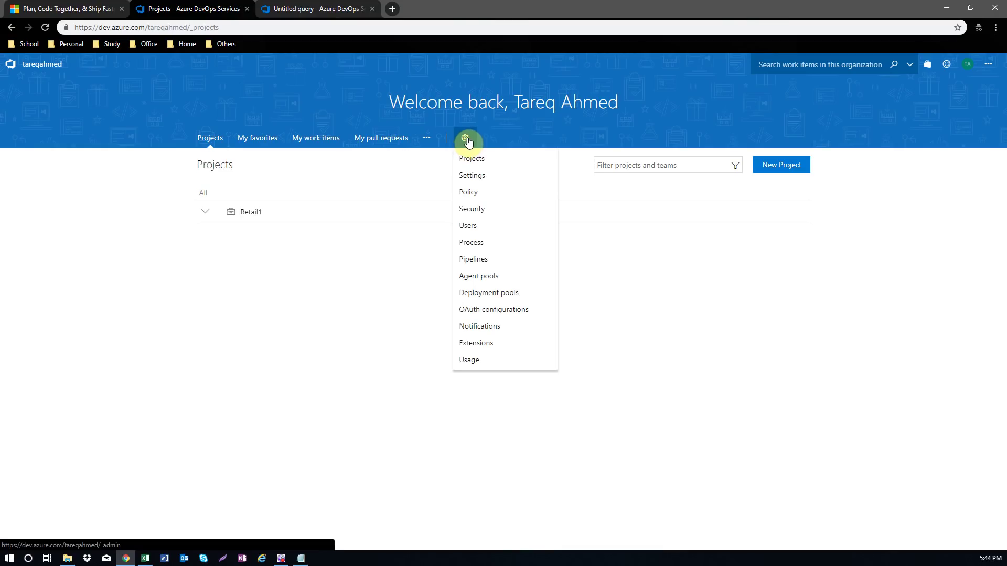
# Step: Delete the Retail1 project from project administration, confirming with the name Retail1
pyautogui.click(470, 159)
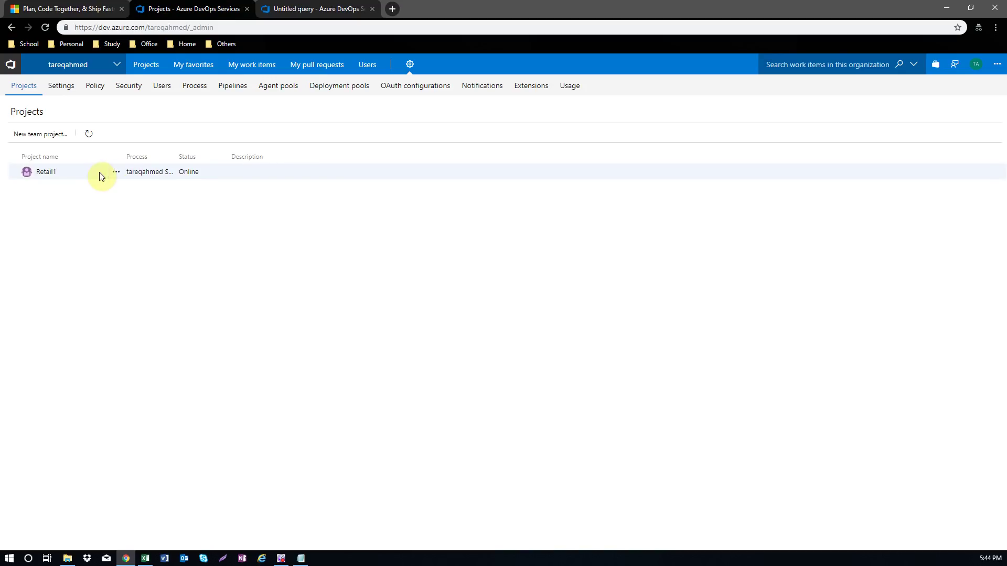
pyautogui.click(113, 173)
pyautogui.click(132, 193)
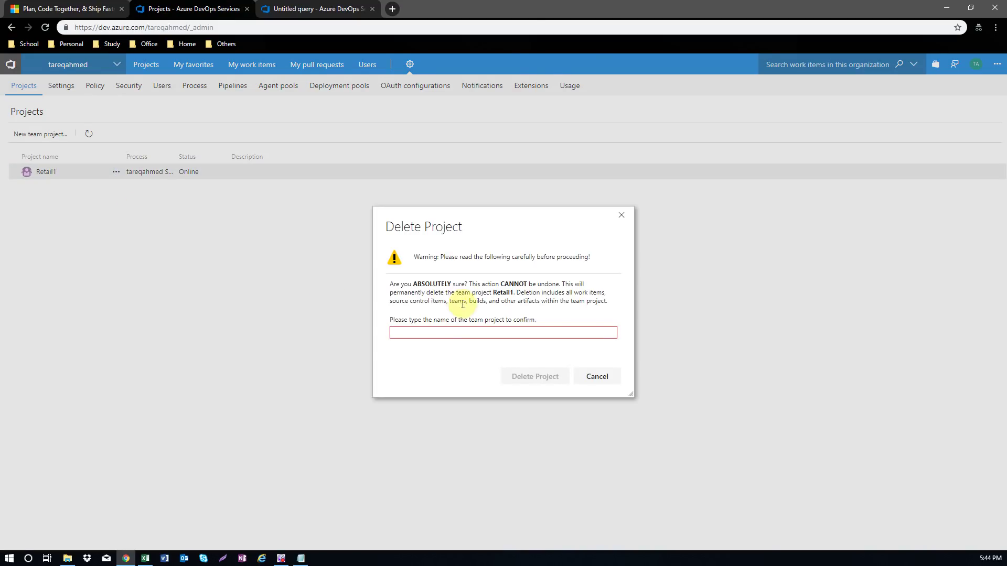
pyautogui.click(461, 333)
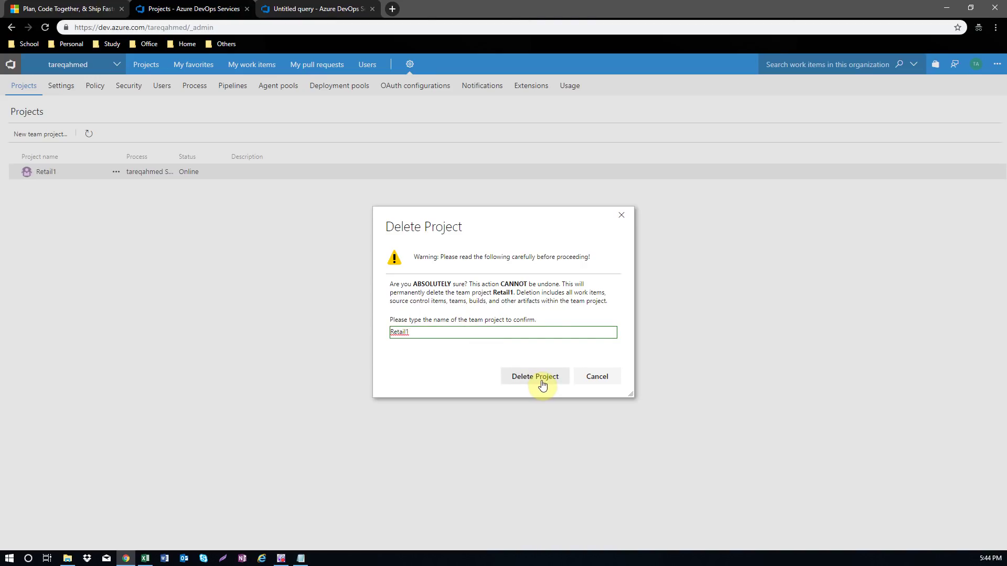
pyautogui.click(543, 385)
pyautogui.hotkey('ctrl', '1')
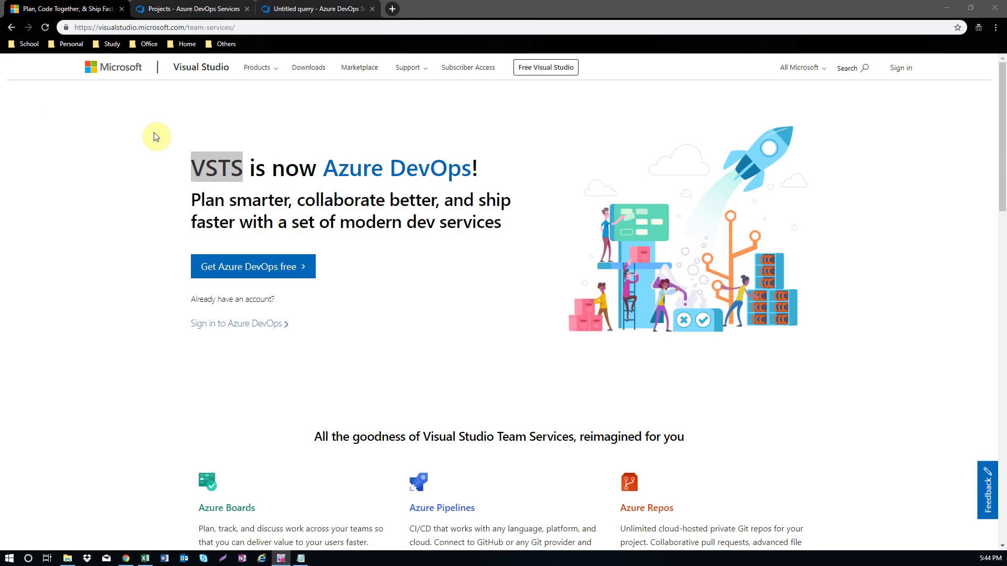
# Step: Confirm Retail1 now returns a 404 page, then go back to the projects list
pyautogui.click(192, 14)
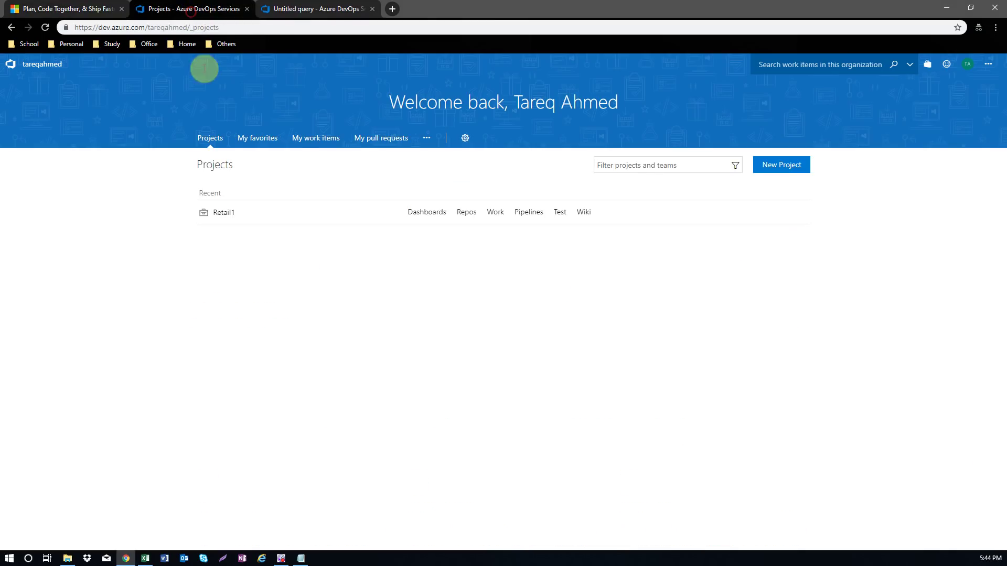
pyautogui.click(222, 216)
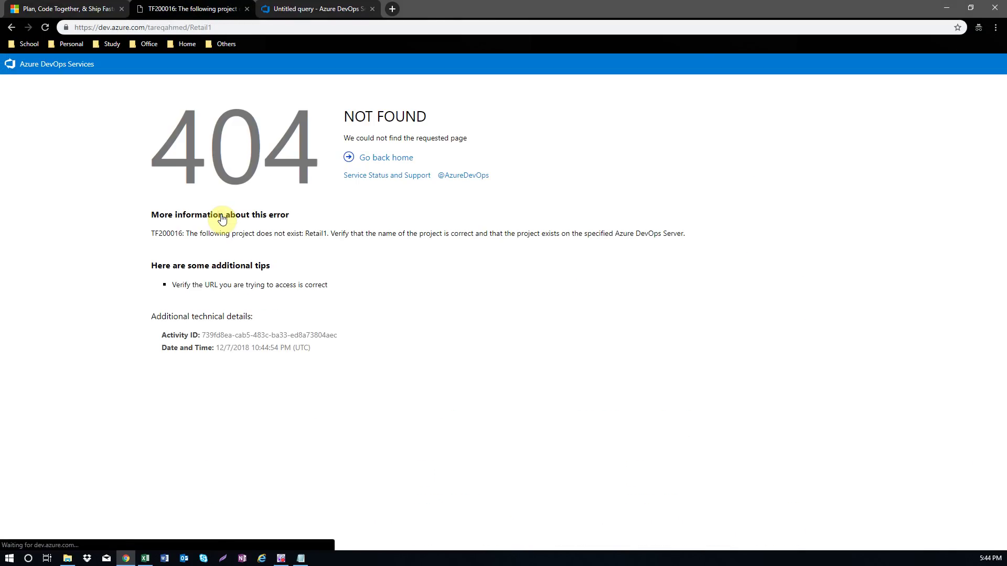
pyautogui.click(13, 31)
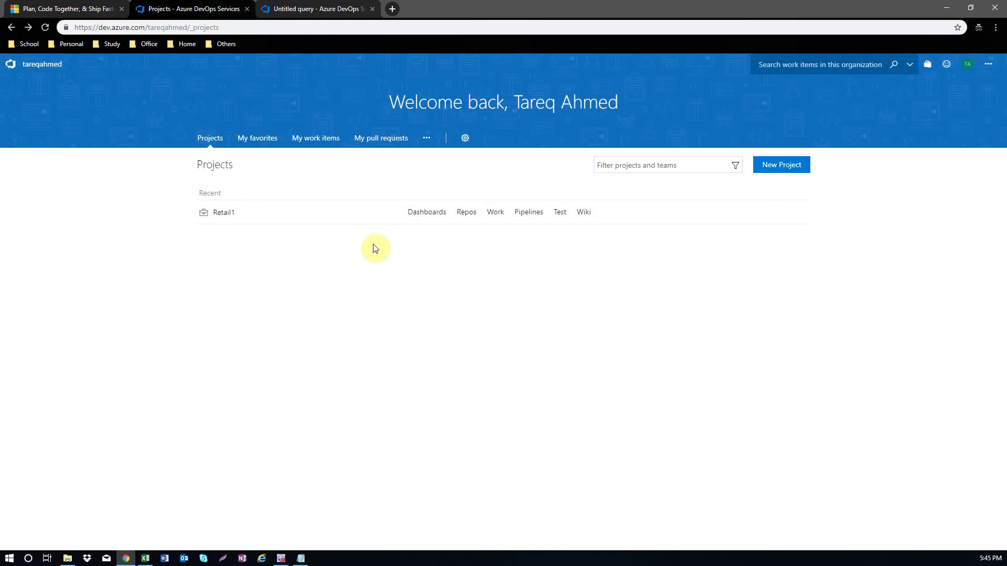
pyautogui.click(791, 172)
# Step: Name the new project 'retail2', choose the Scrum work item process, and create it
pyautogui.click(390, 270)
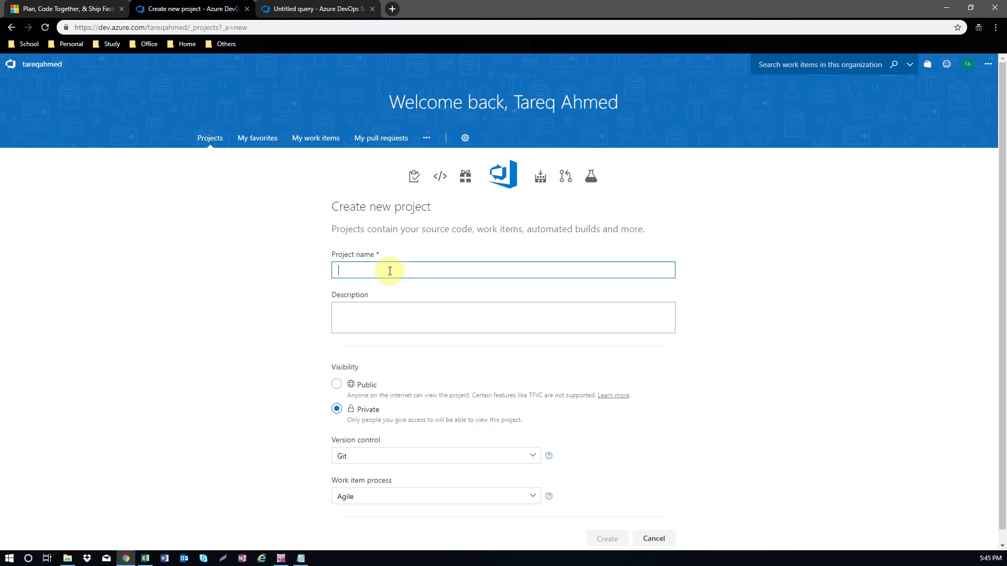
pyautogui.write('retail2')
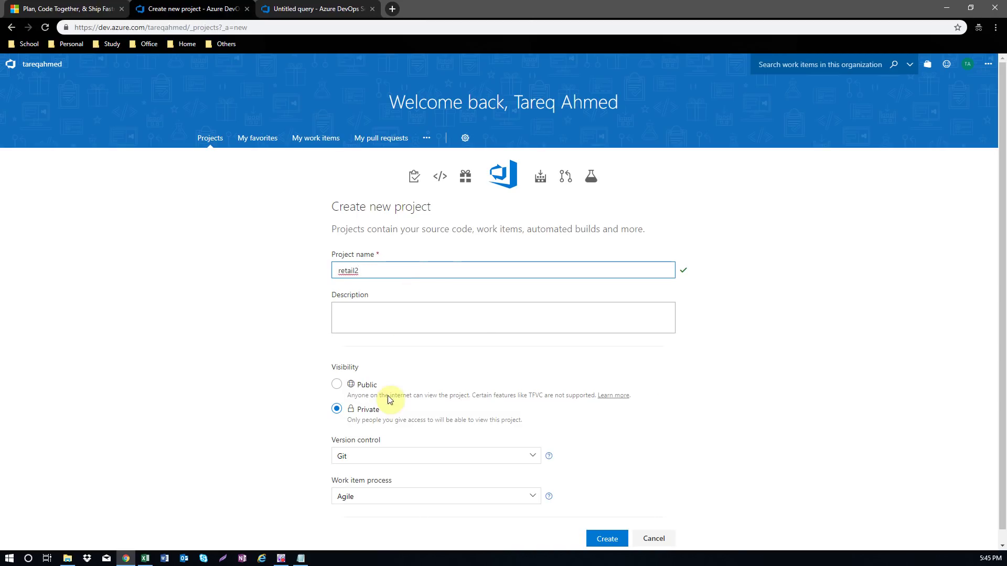
pyautogui.click(407, 502)
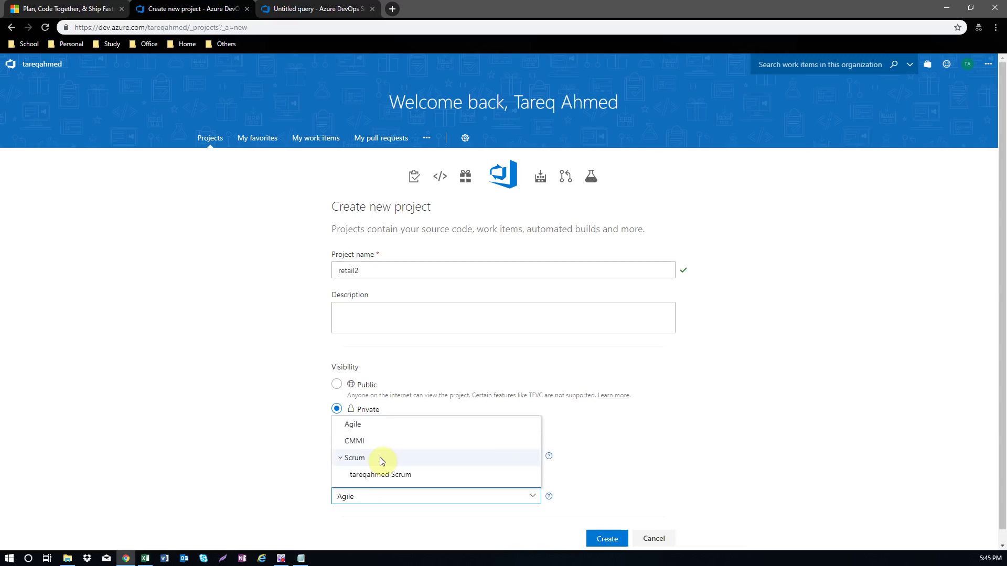
pyautogui.click(382, 458)
pyautogui.click(603, 539)
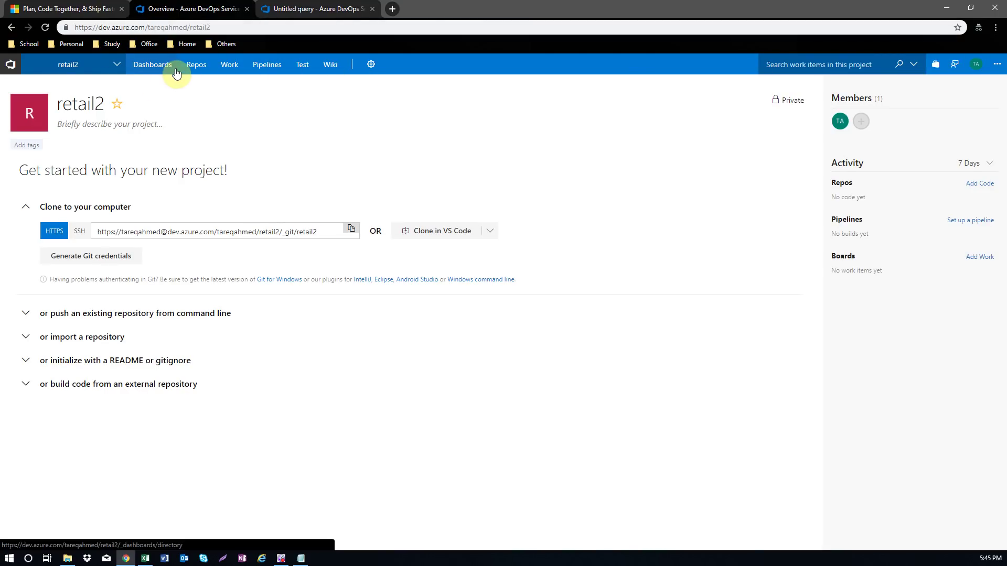
# Step: Switch the New Navigation preview feature to On under the account's Preview features
pyautogui.moveTo(198, 71)
pyautogui.moveTo(235, 74)
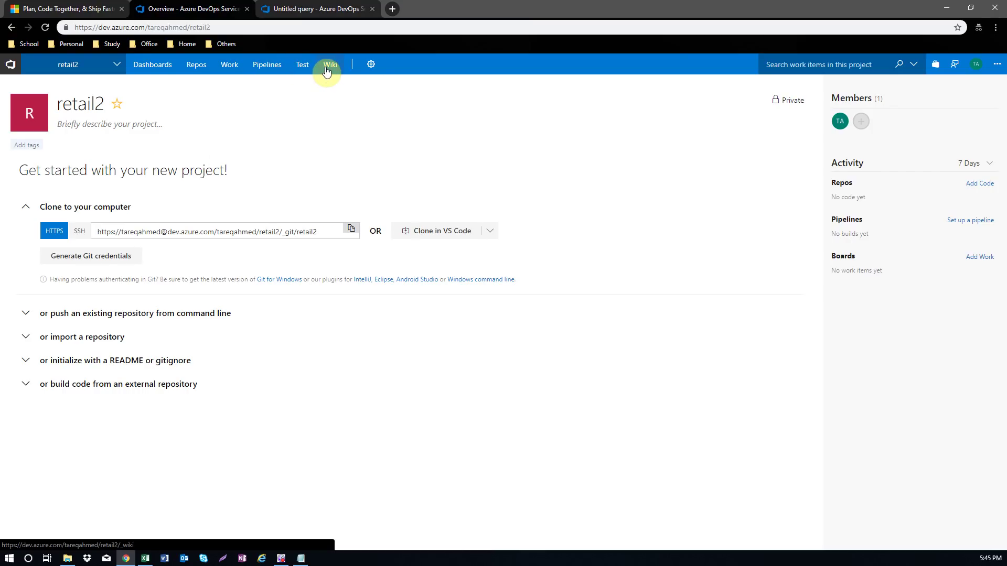
pyautogui.click(980, 64)
pyautogui.click(981, 65)
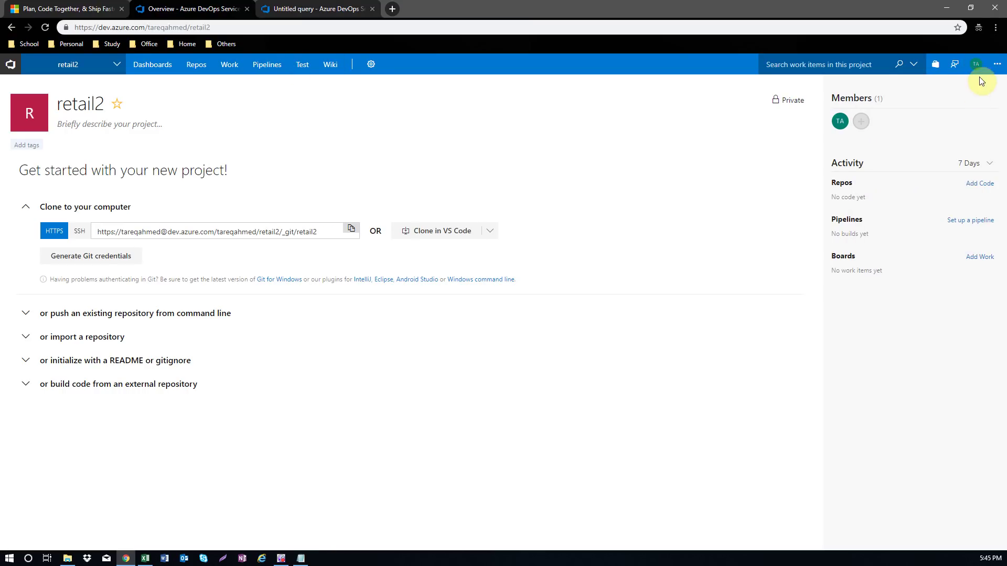
pyautogui.click(983, 65)
pyautogui.click(984, 65)
pyautogui.click(982, 66)
pyautogui.click(939, 195)
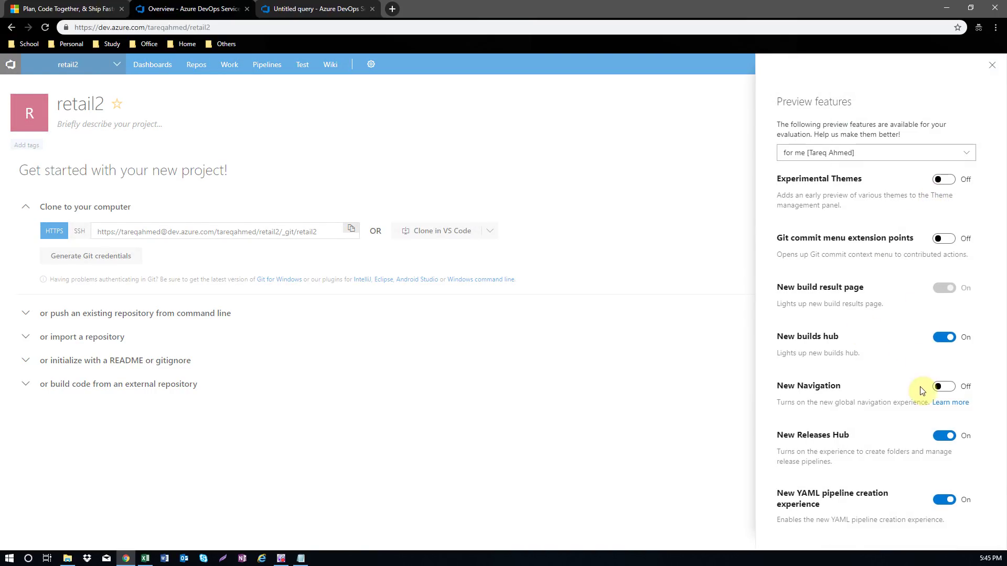
pyautogui.click(947, 387)
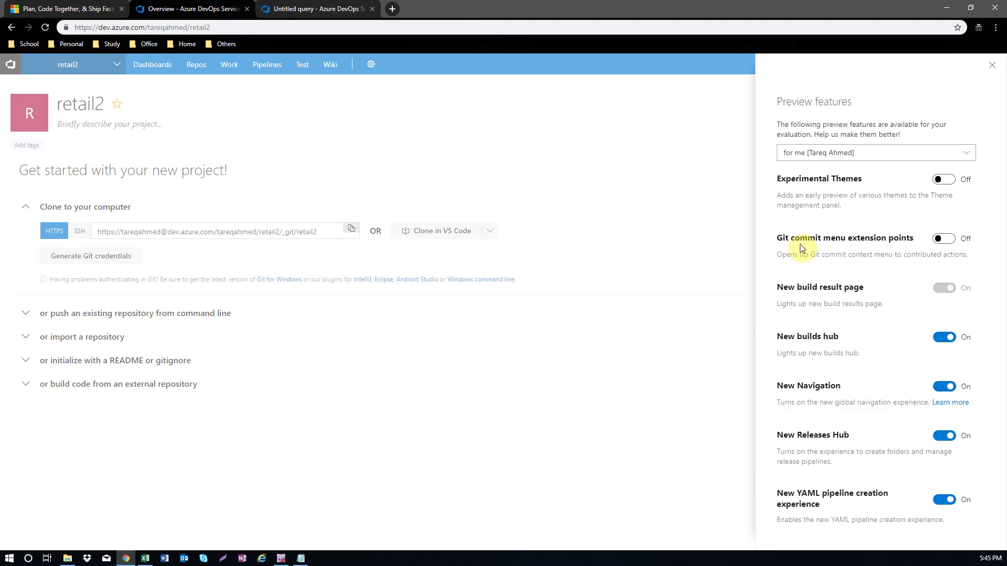
pyautogui.click(992, 65)
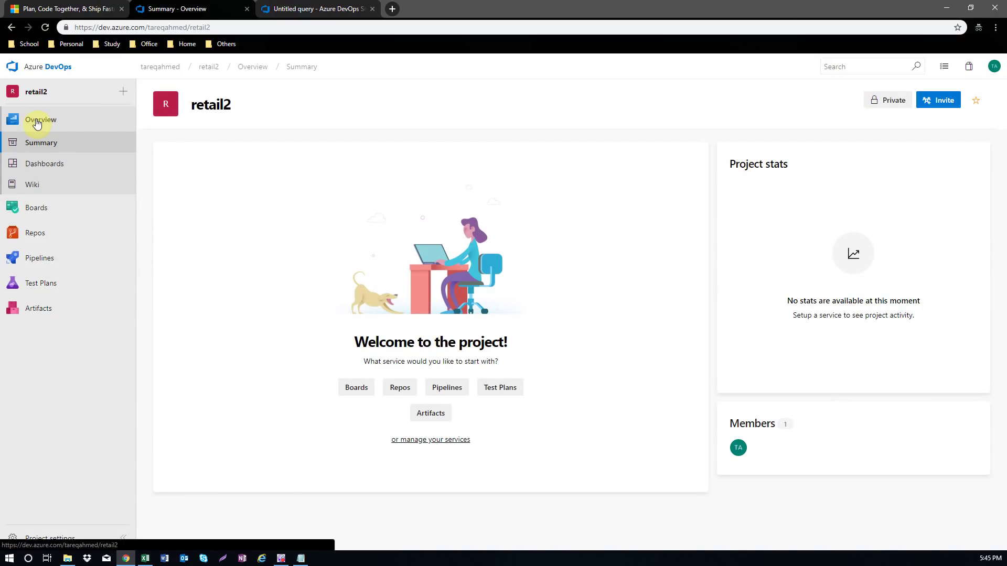
pyautogui.click(35, 123)
pyautogui.click(54, 122)
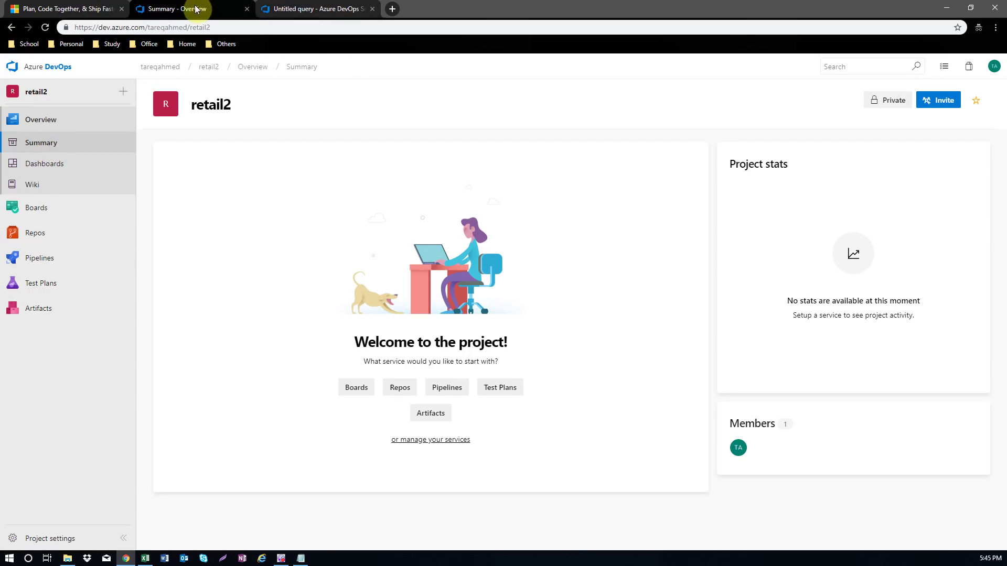
pyautogui.click(293, 9)
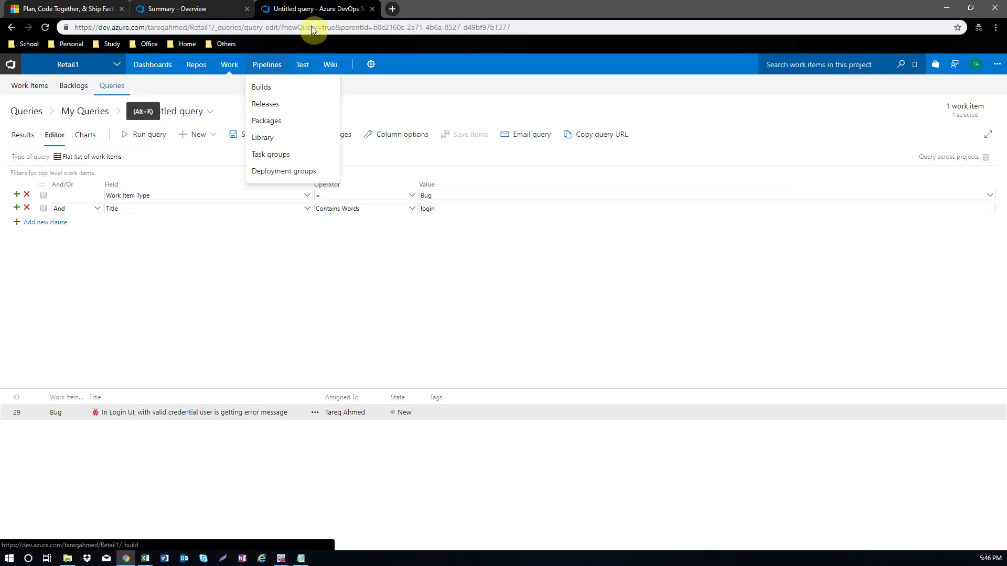
pyautogui.click(202, 9)
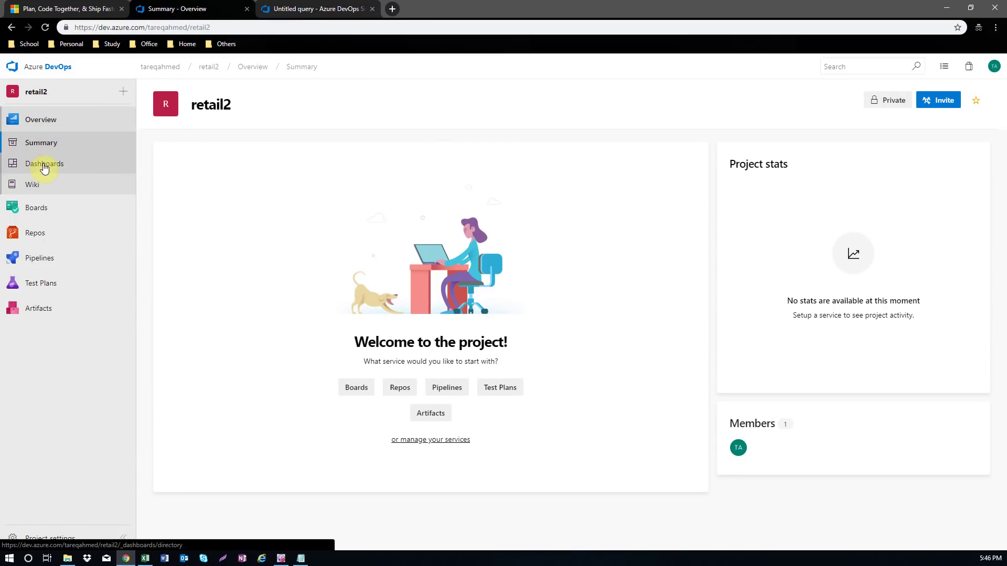
pyautogui.moveTo(40, 209)
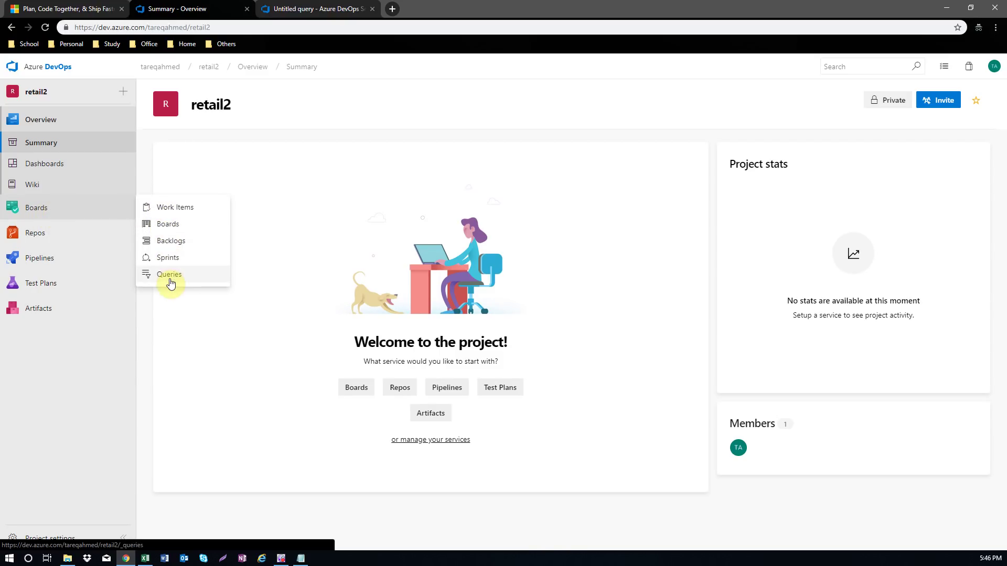
pyautogui.click(308, 9)
pyautogui.moveTo(229, 65)
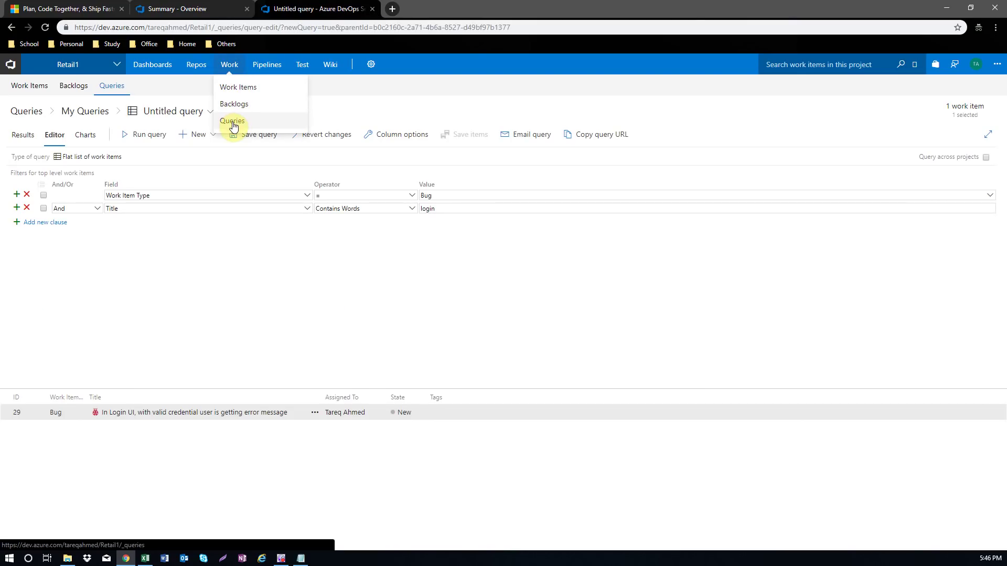
pyautogui.click(191, 8)
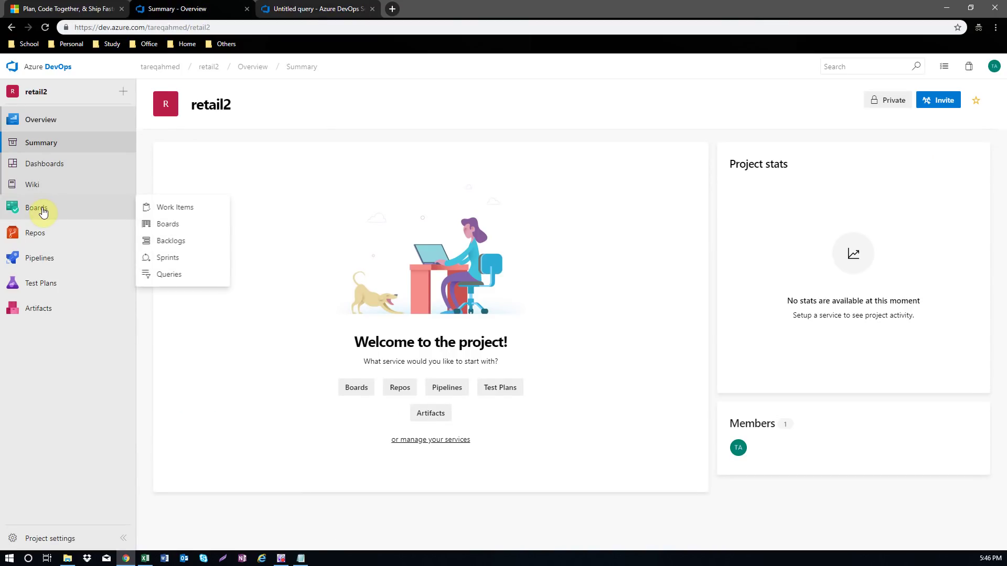
pyautogui.moveTo(49, 242)
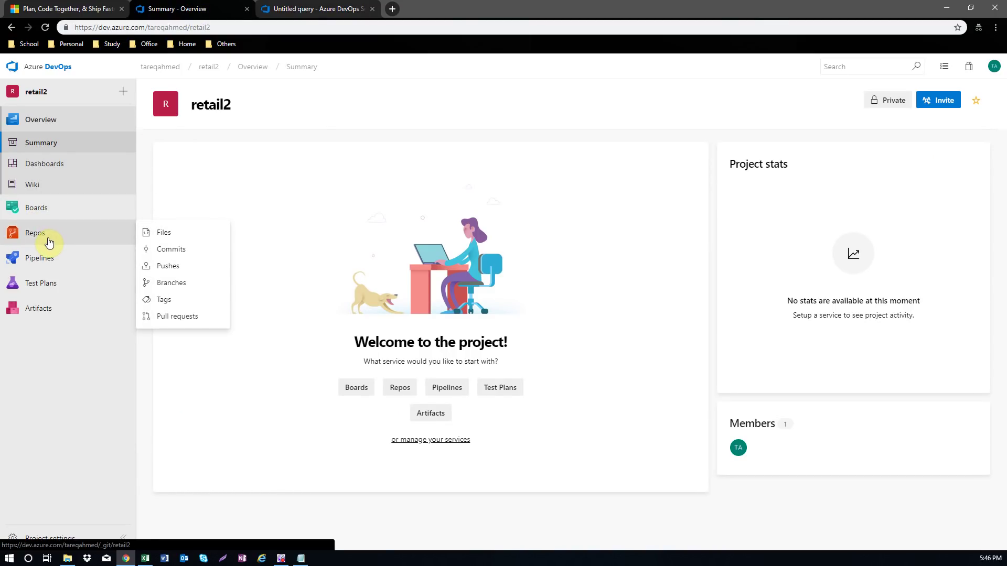
pyautogui.click(278, 9)
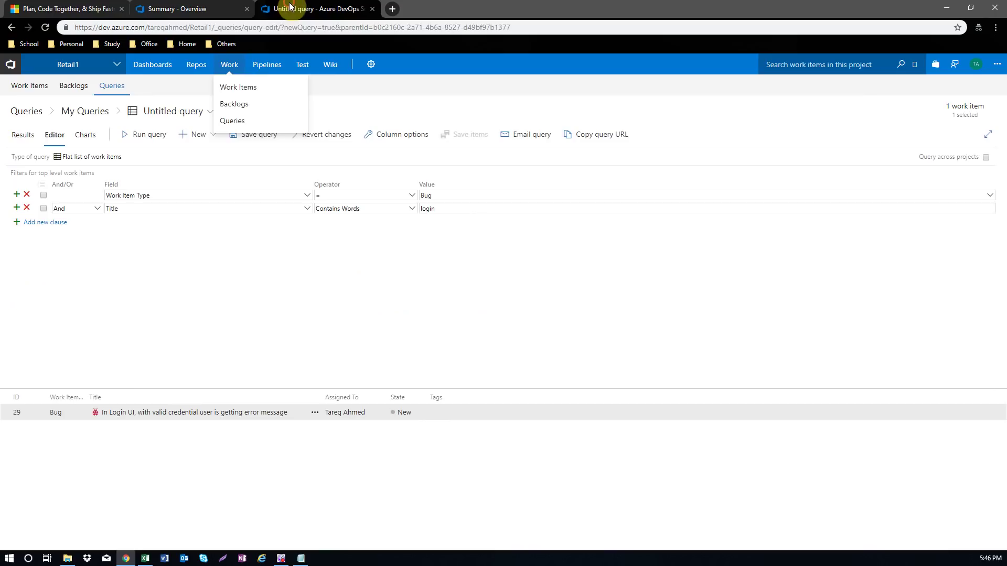
pyautogui.click(192, 9)
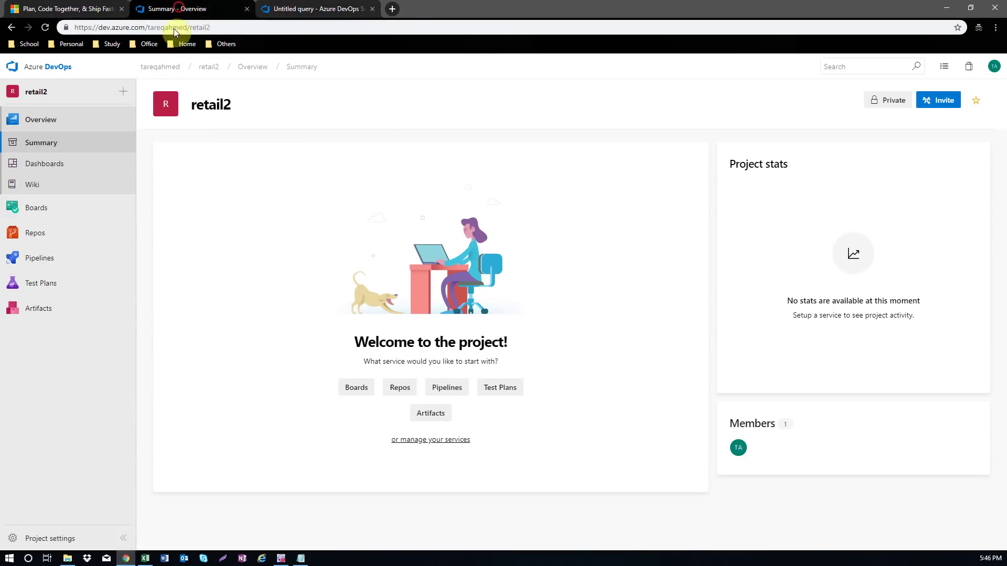
pyautogui.moveTo(69, 264)
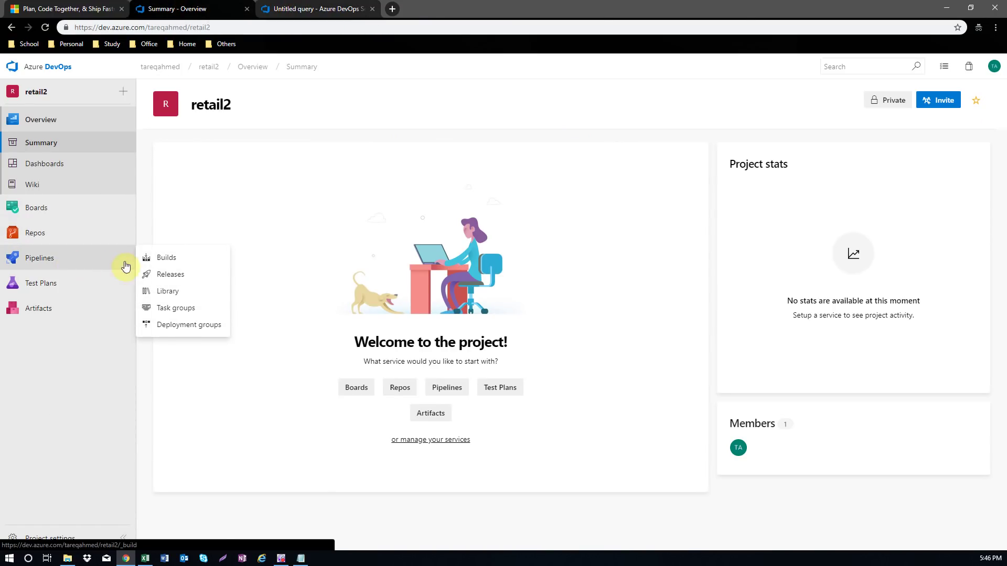
pyautogui.moveTo(72, 288)
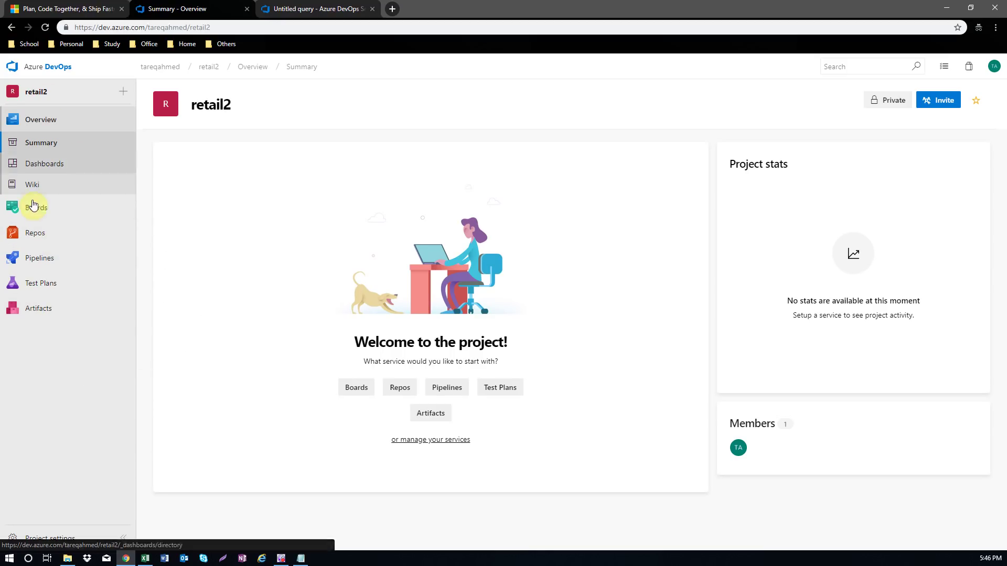
# Step: Go to retail2's Test Plans and begin a New Test Plan
pyautogui.click(48, 284)
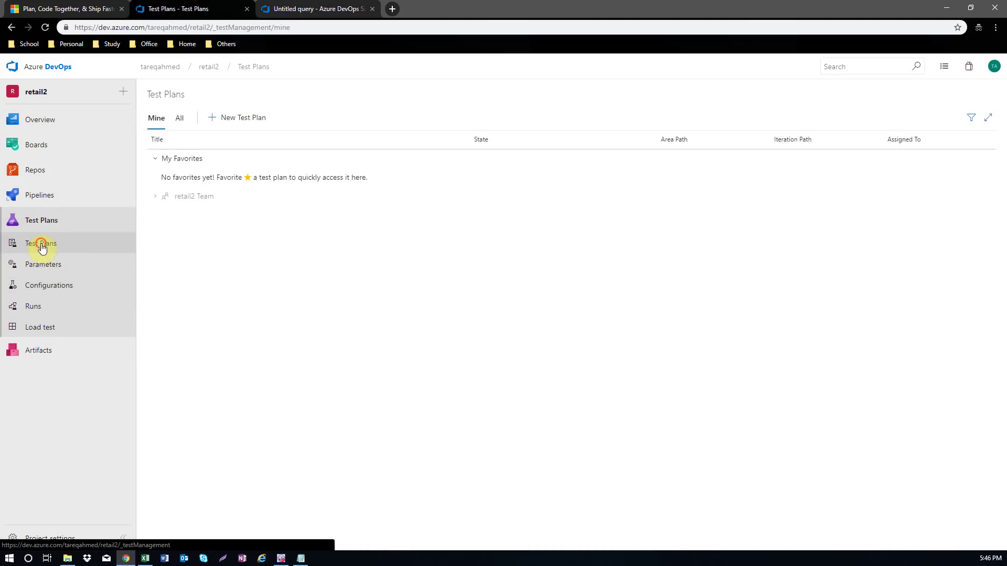
pyautogui.click(246, 117)
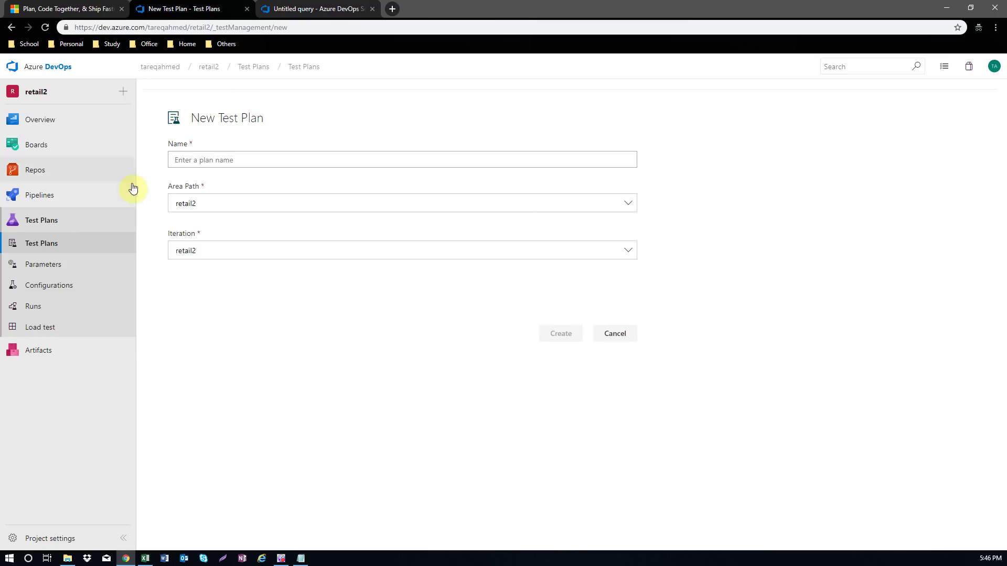
pyautogui.moveTo(39, 153)
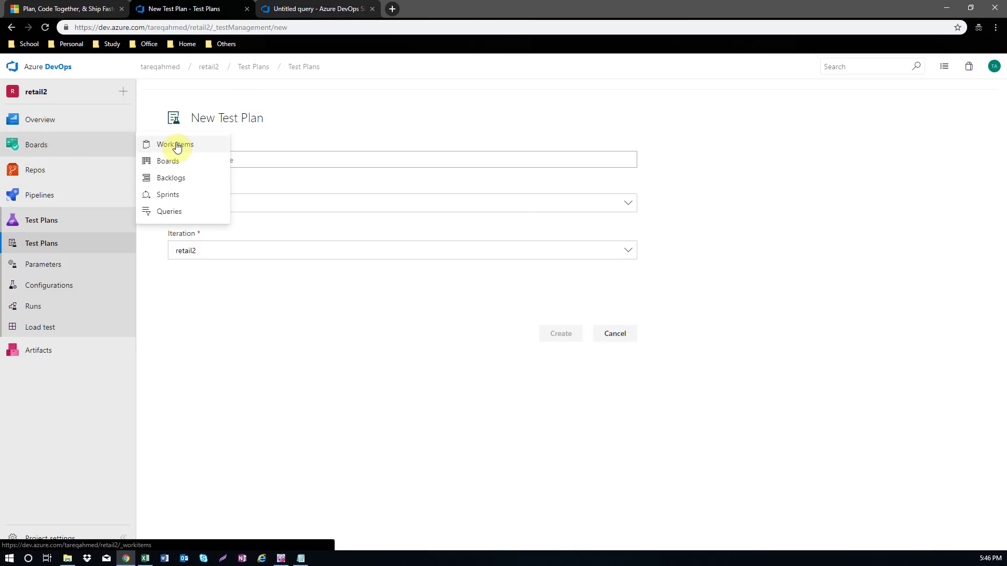
# Step: Open retail2's backlog and toggle its level between Features and Backlog items
pyautogui.click(173, 178)
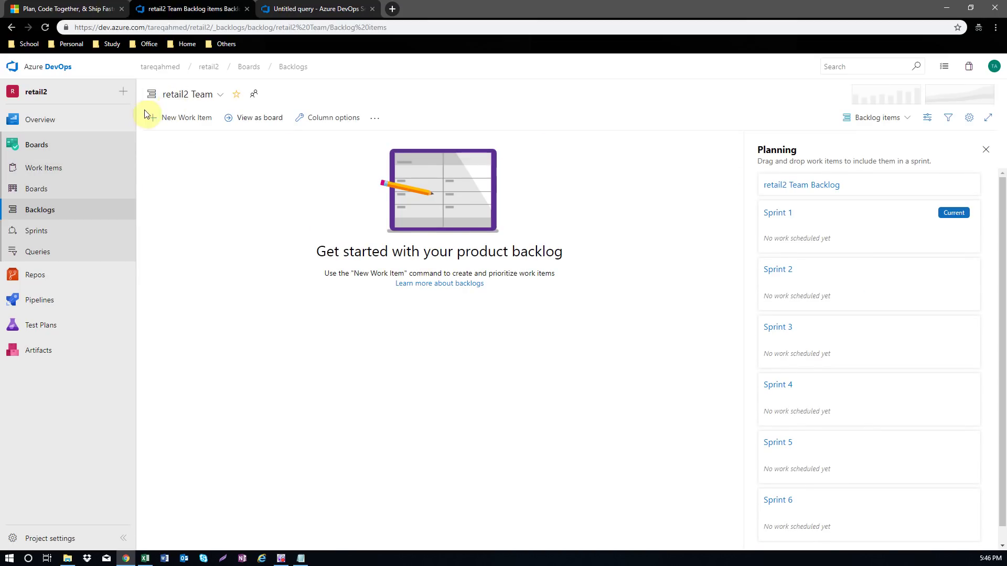
pyautogui.click(910, 120)
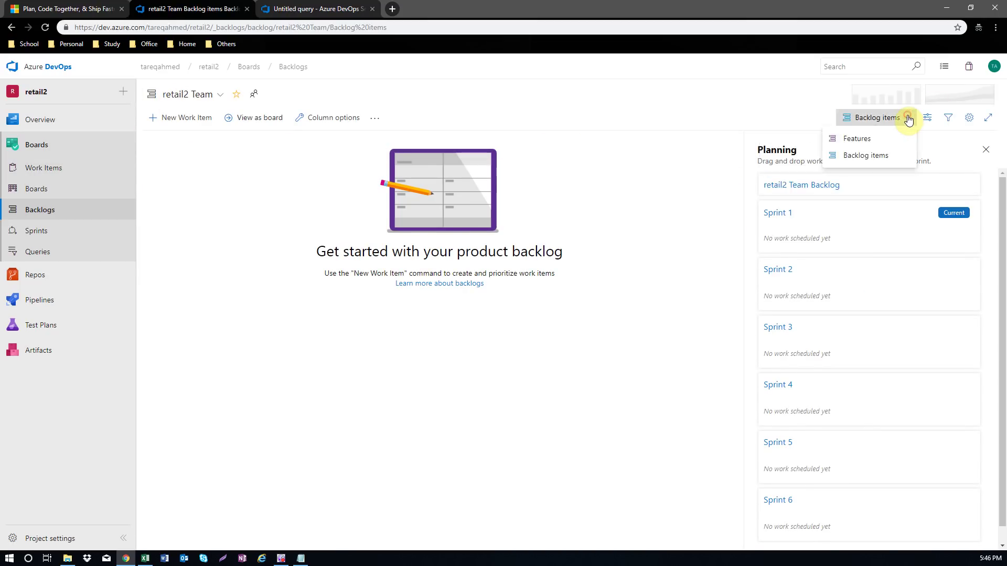
pyautogui.click(885, 139)
pyautogui.click(900, 122)
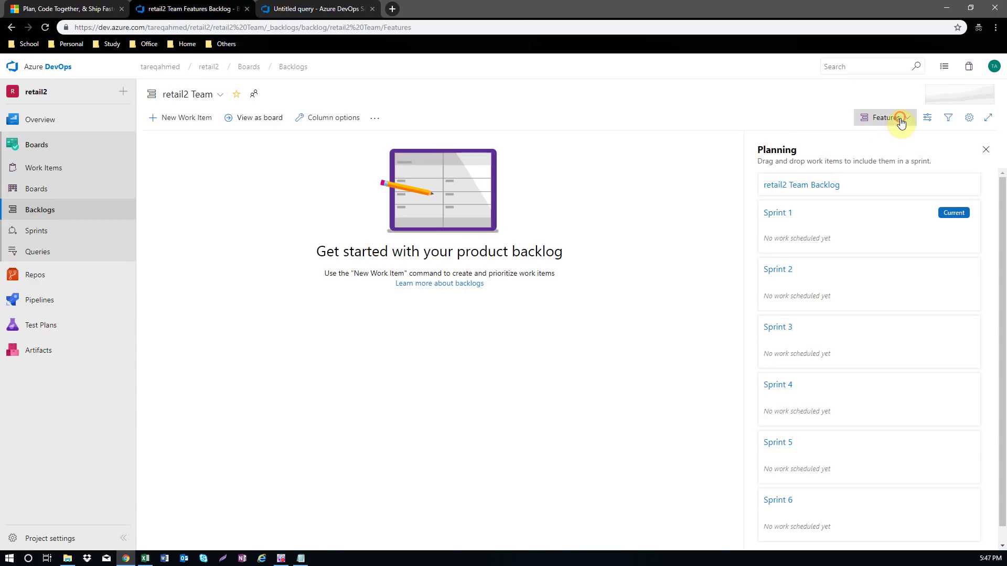
pyautogui.click(876, 155)
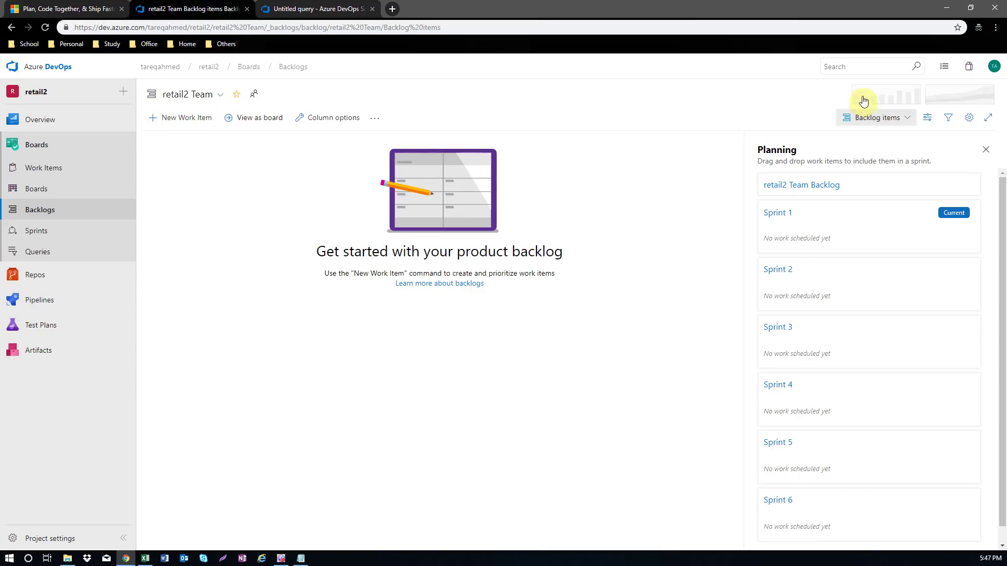
pyautogui.click(898, 117)
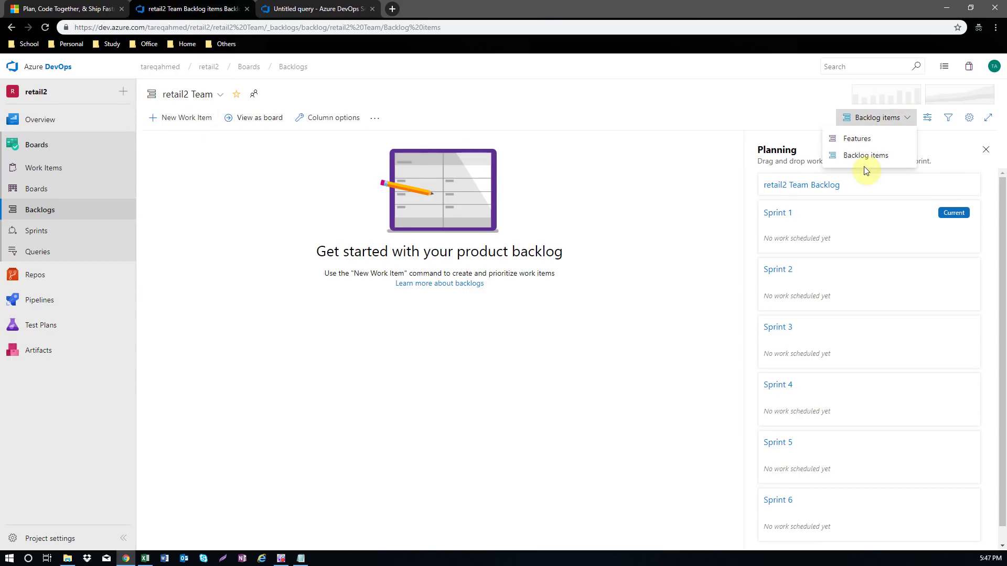
pyautogui.click(423, 93)
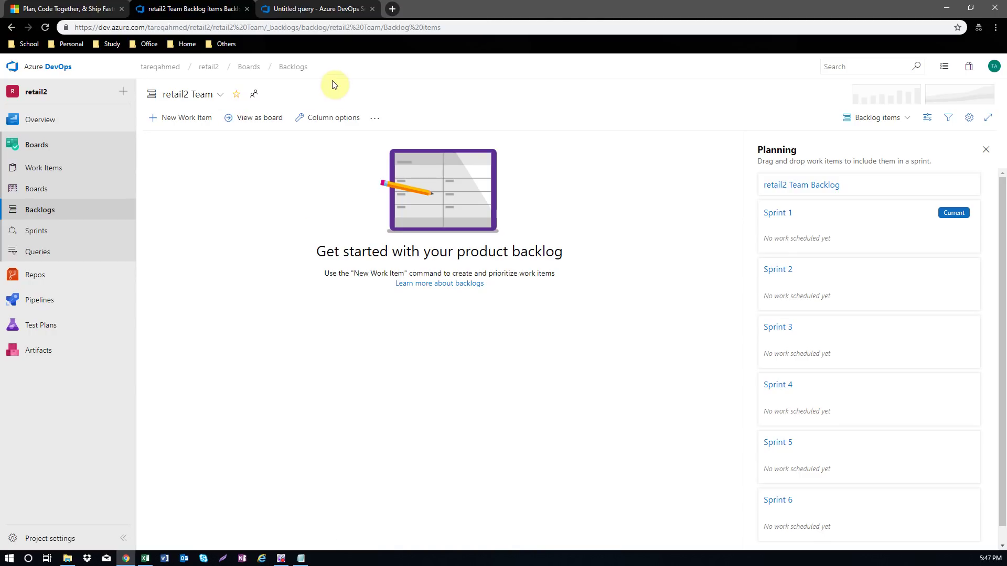
pyautogui.click(305, 10)
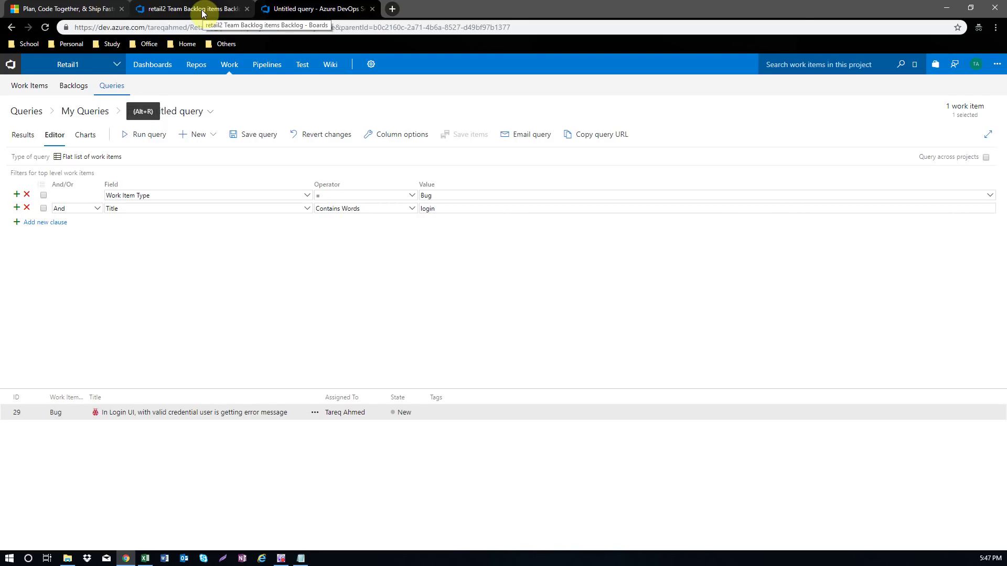
pyautogui.click(203, 11)
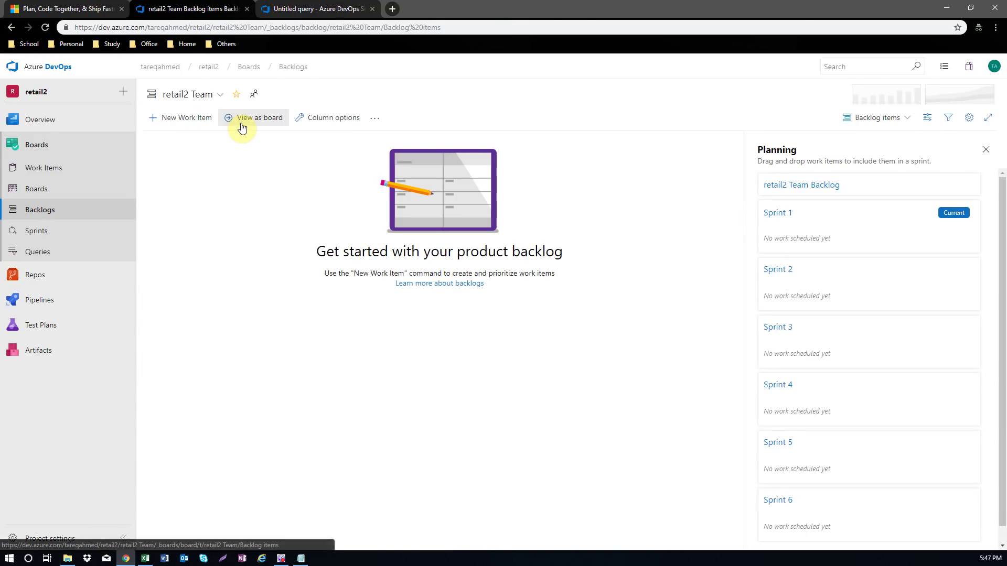